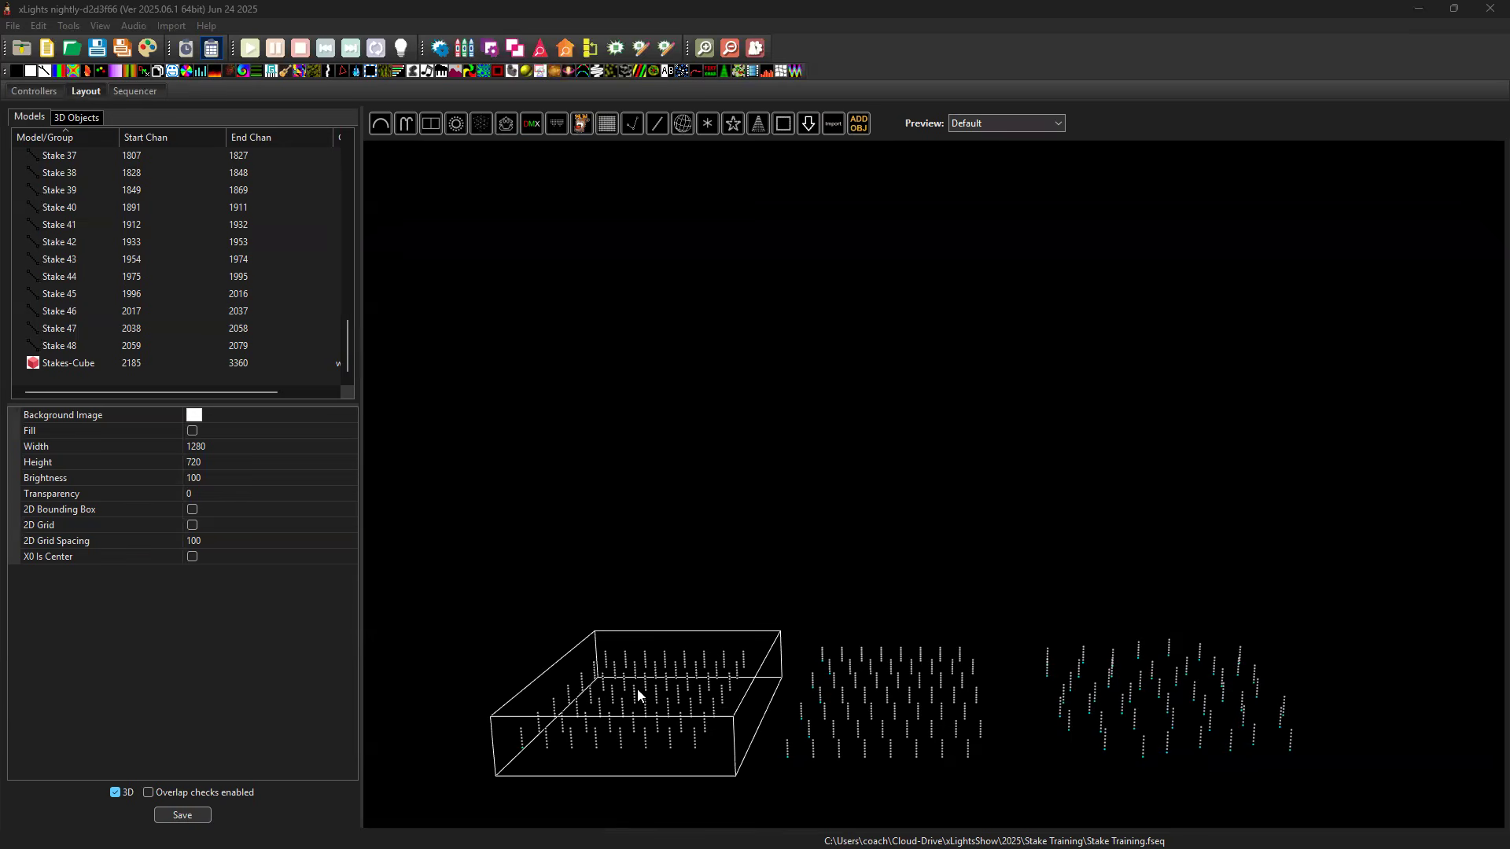
Examine the three existing stake field layouts in the 3D preview from several viewing angles.
click(651, 726)
right_click(733, 549)
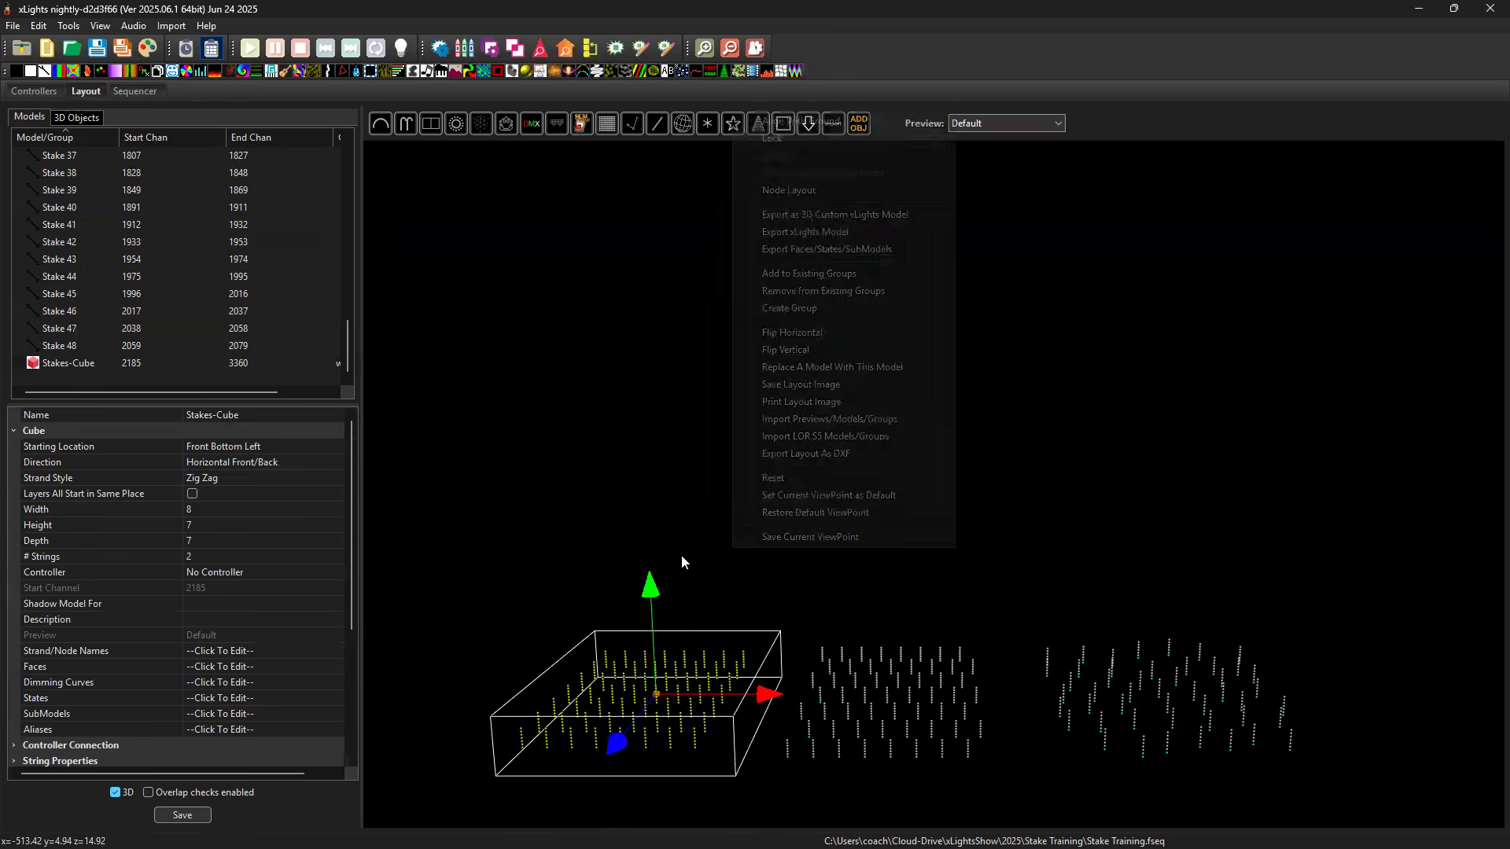
drag(681, 611, 992, 521)
click(873, 543)
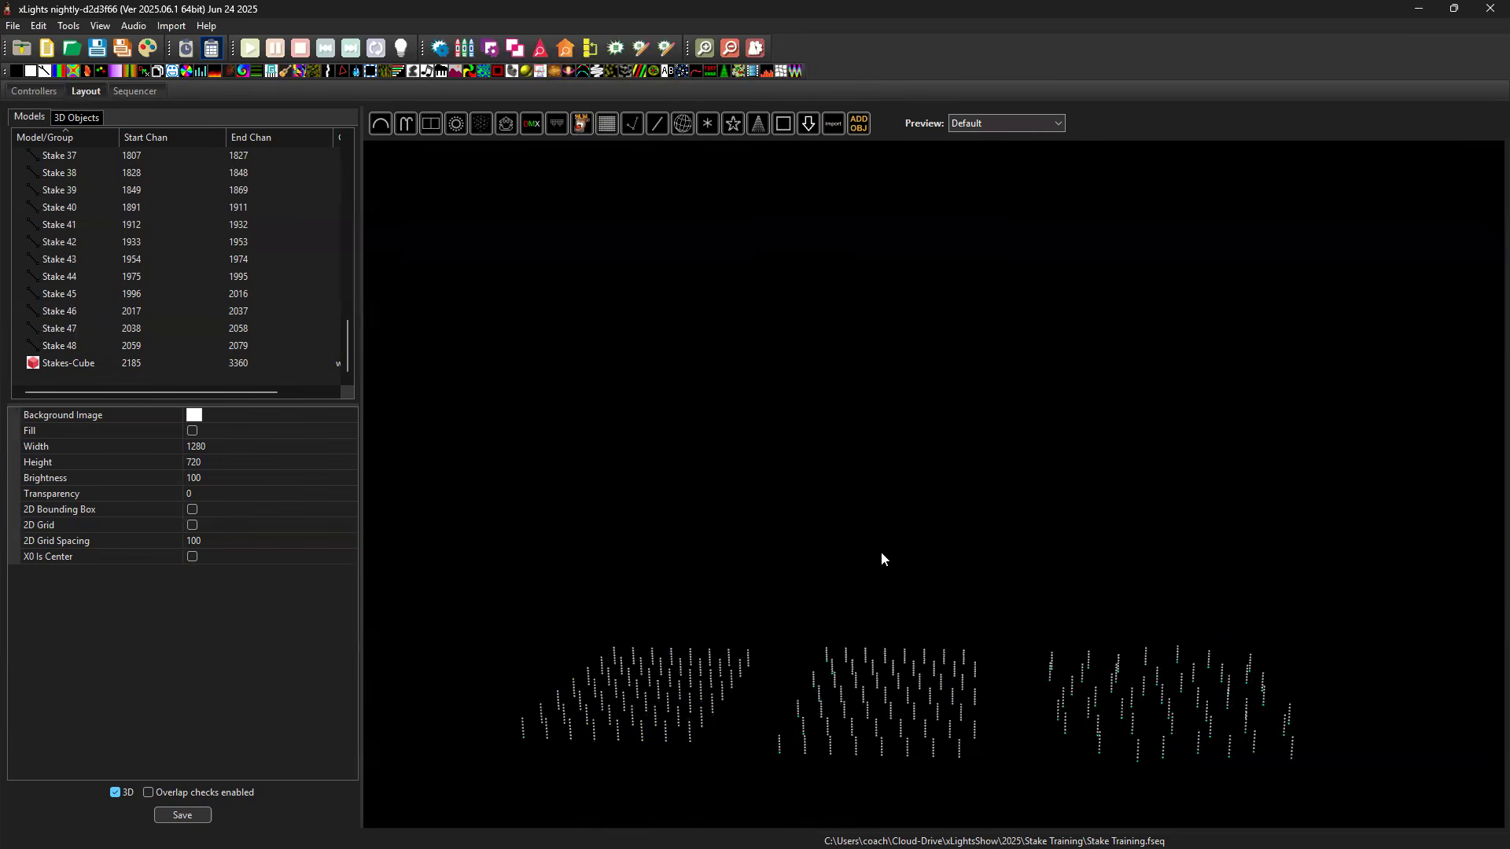
drag(900, 531, 785, 745)
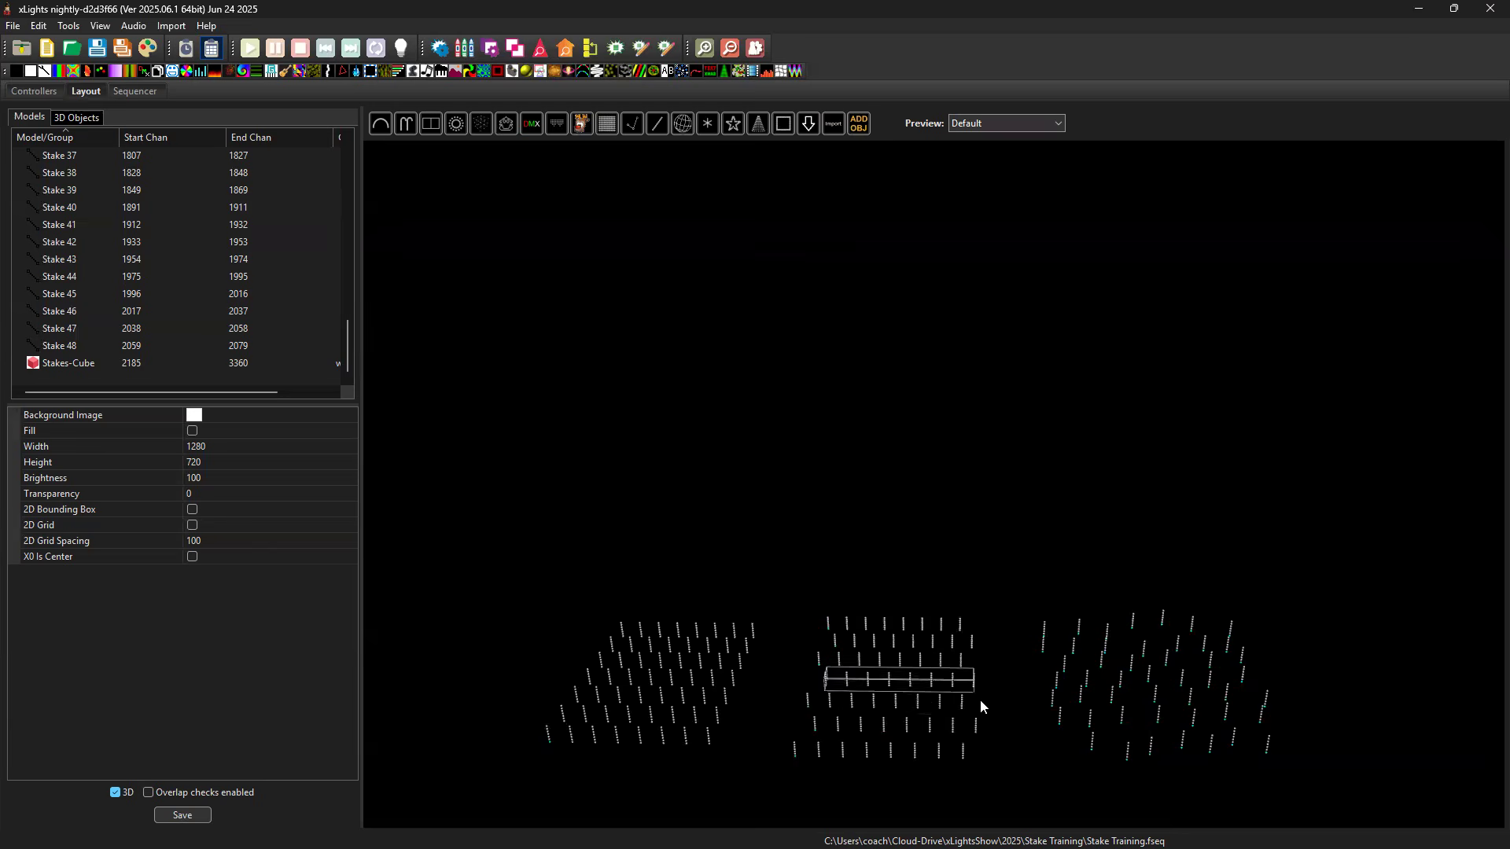
drag(1002, 771, 848, 766)
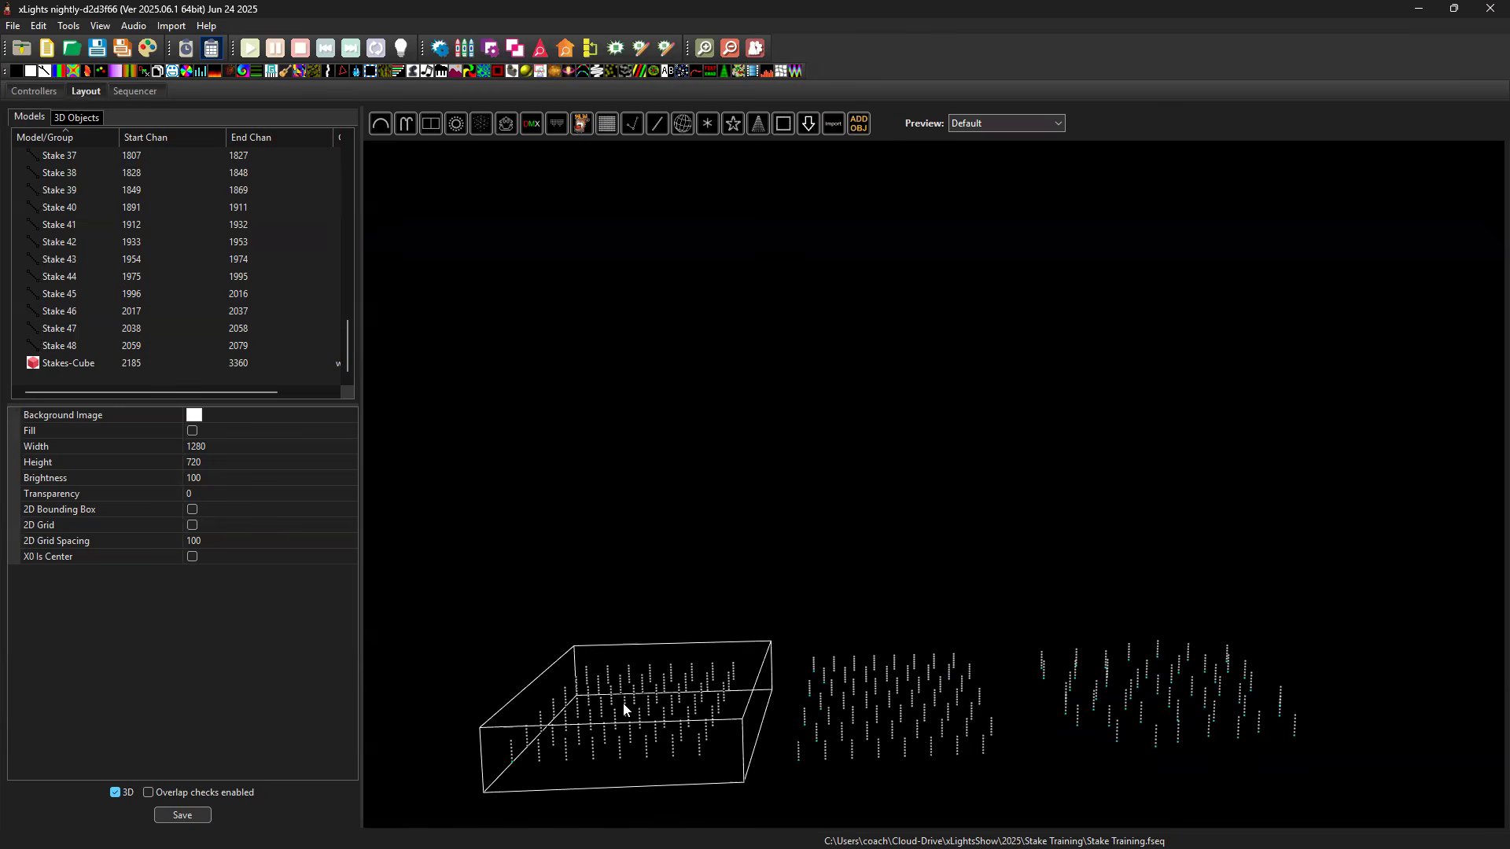
drag(1203, 638, 1142, 783)
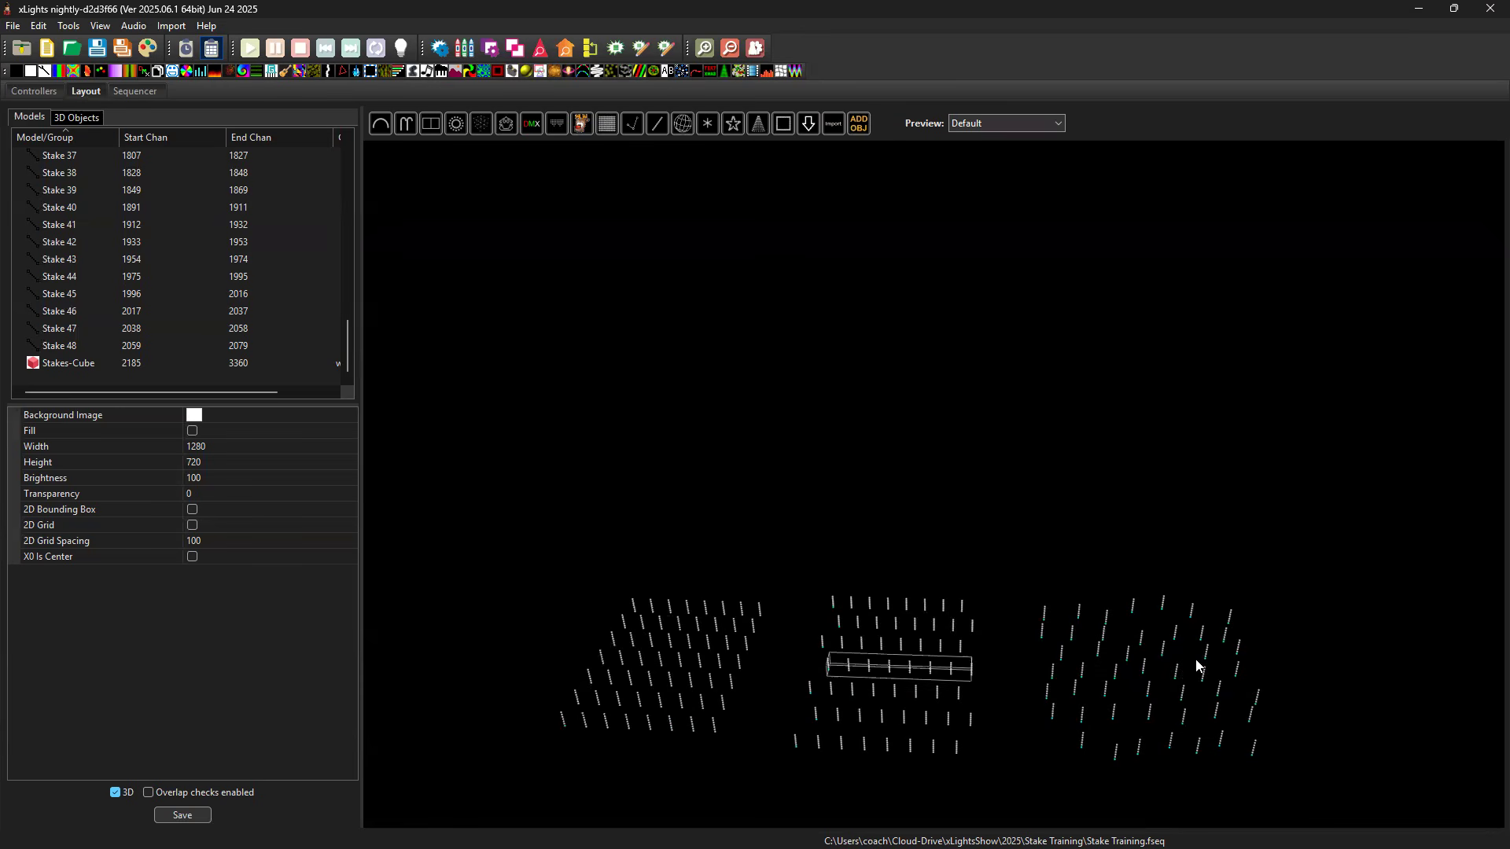
drag(1326, 659, 1106, 611)
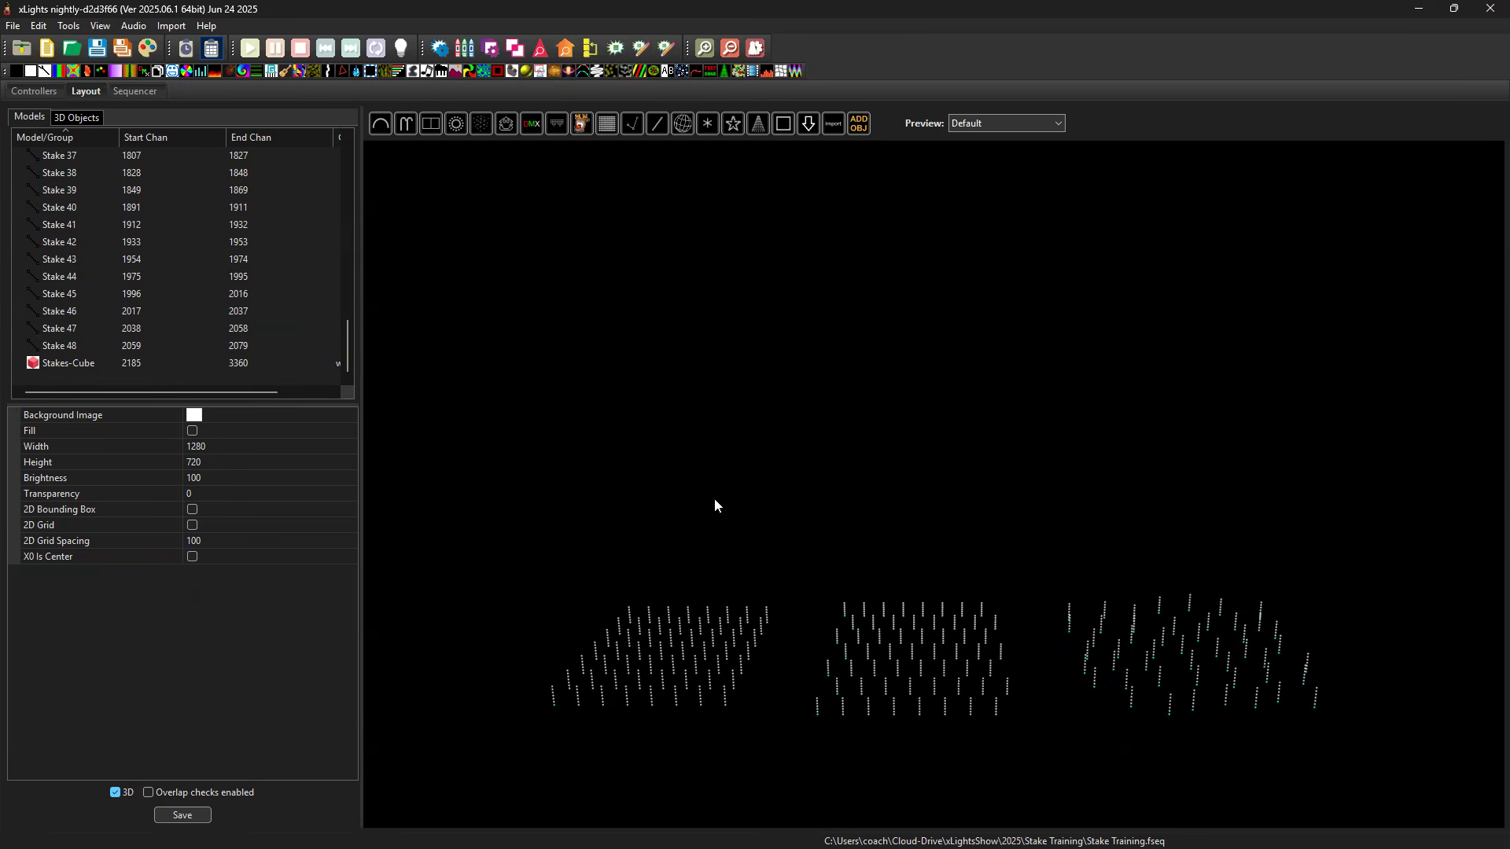
Place a new Cube model in the empty space beside the existing stake layouts.
drag(781, 471, 889, 444)
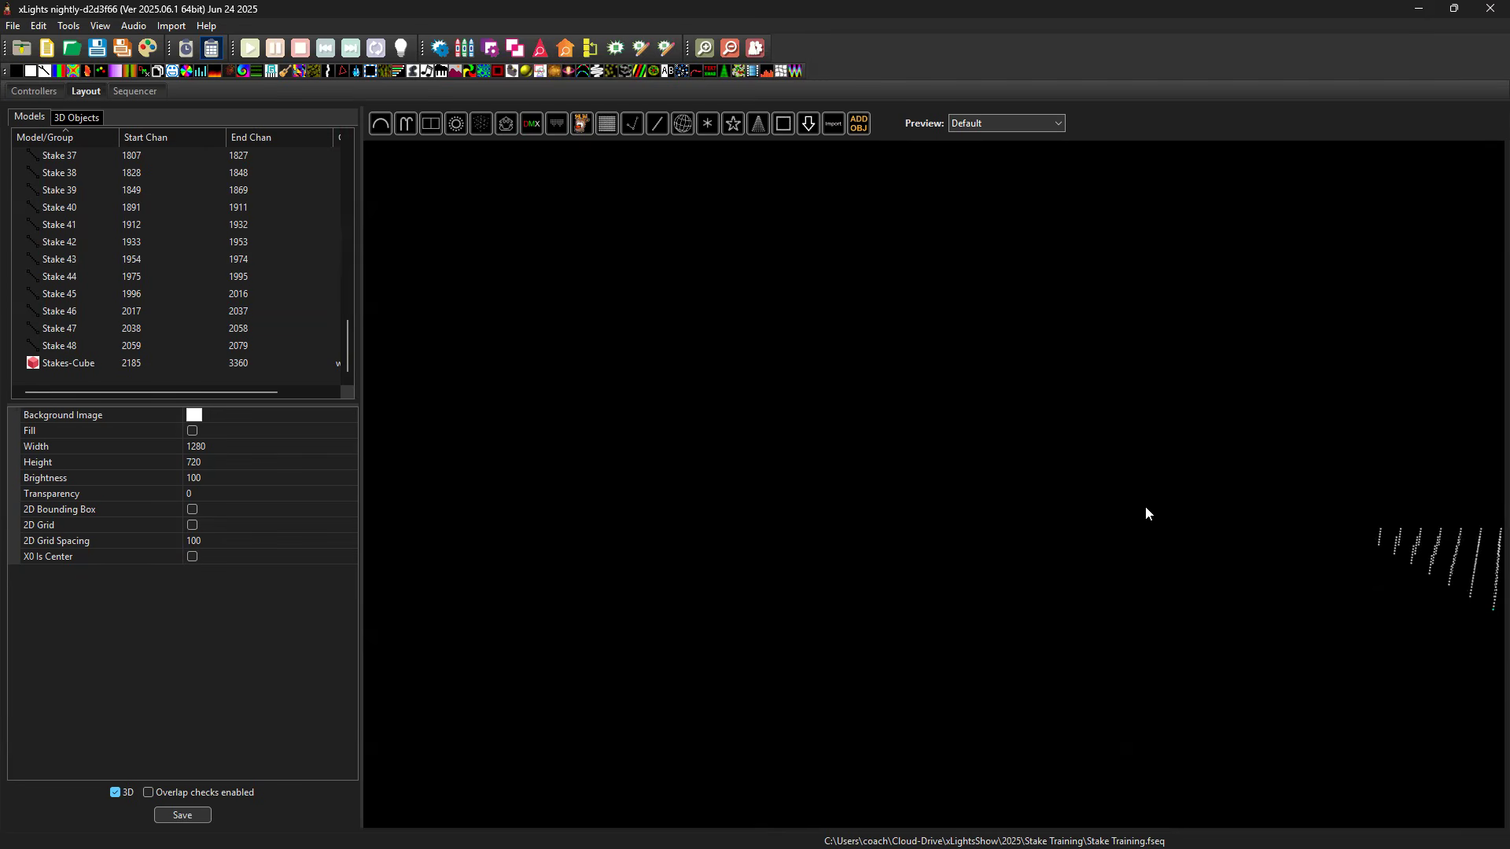
click(480, 124)
click(803, 573)
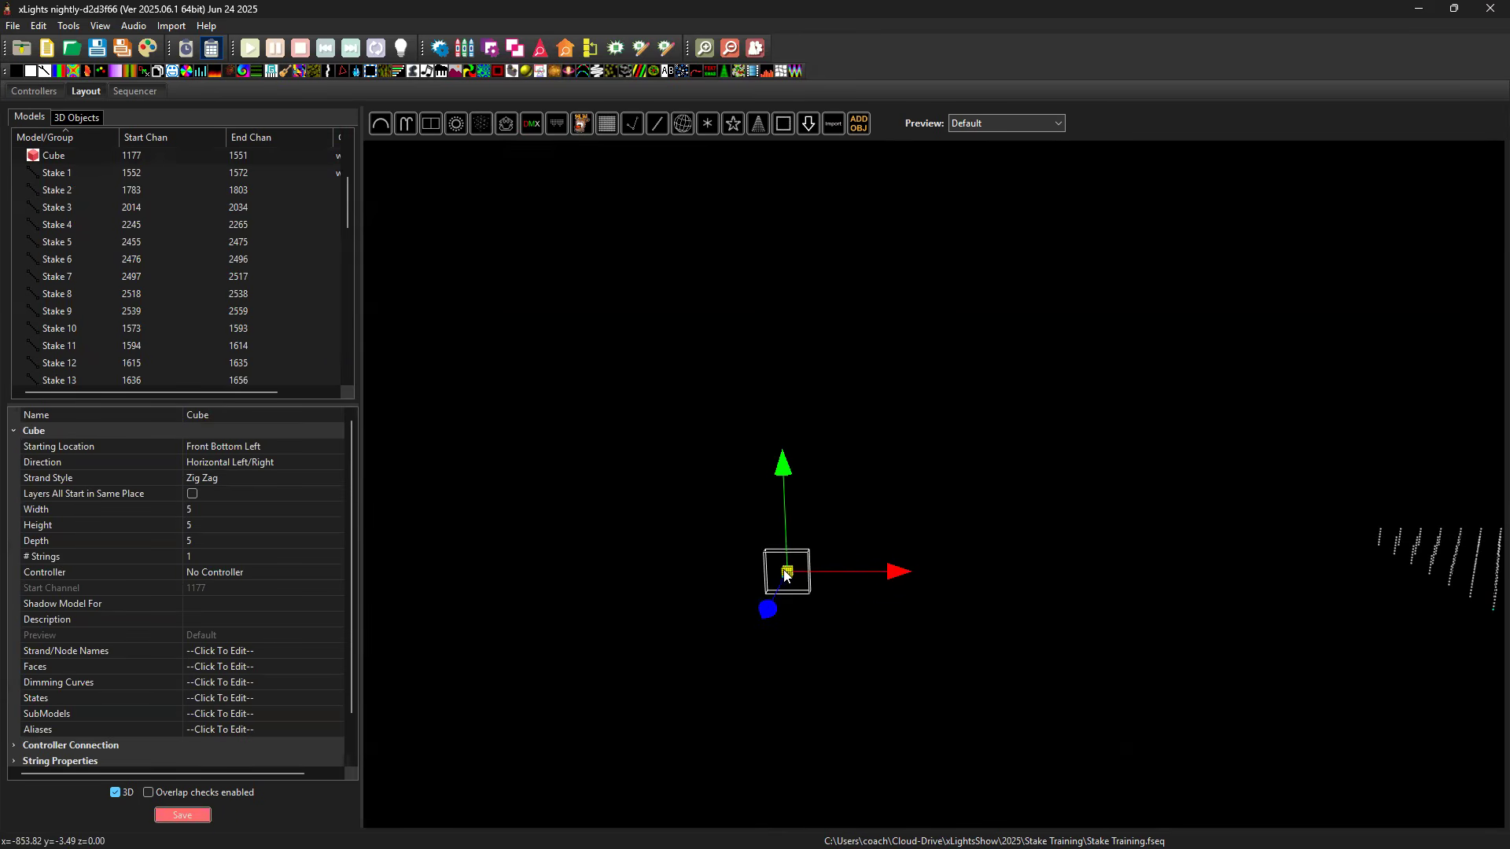
Scale the new cube along its depth and width into a low, wide box.
click(787, 574)
click(788, 577)
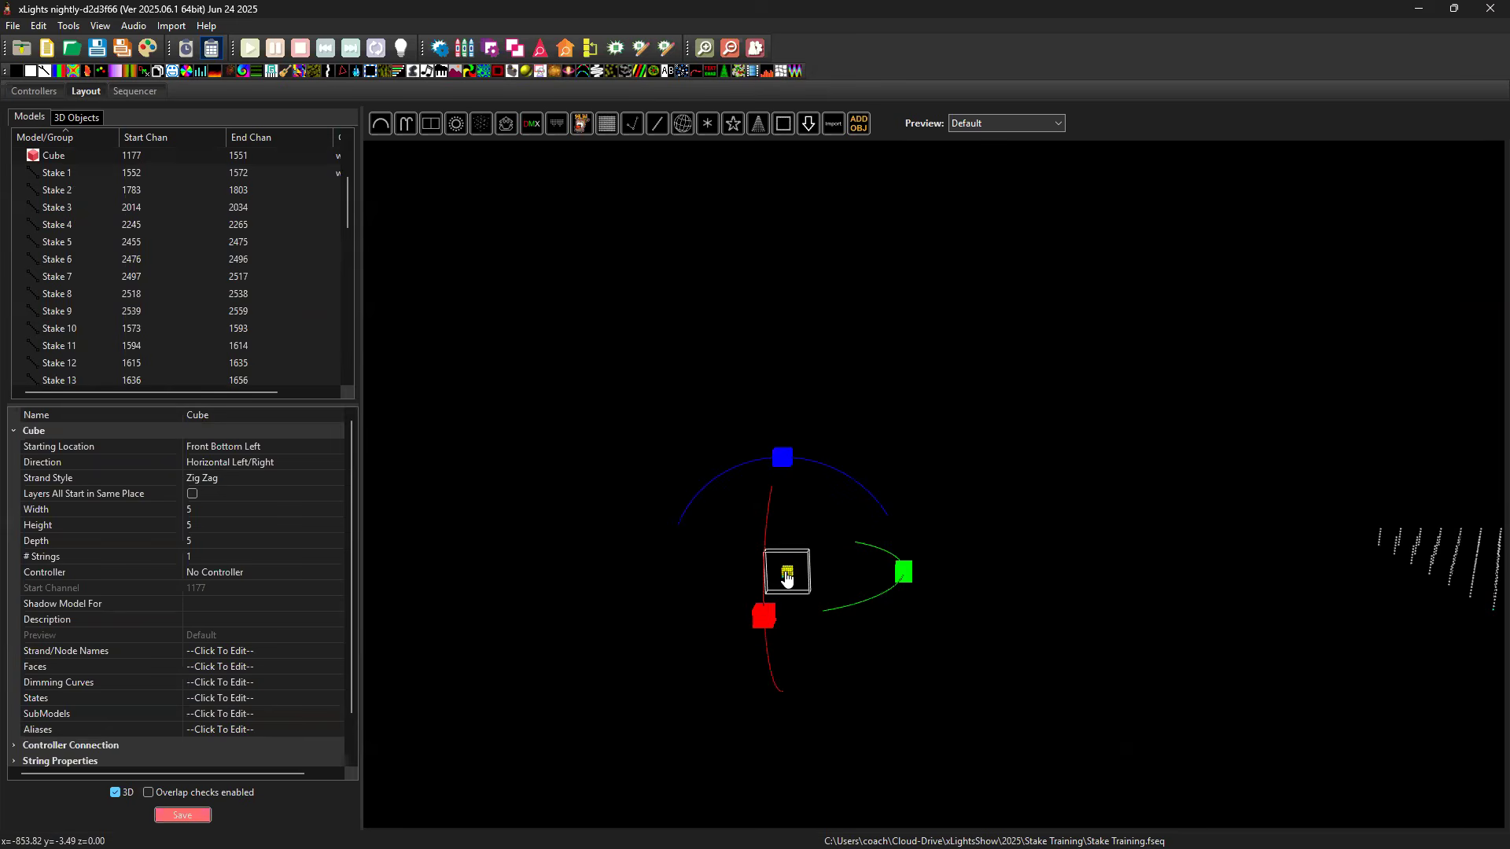
click(787, 577)
click(787, 577)
drag(766, 617, 736, 669)
drag(910, 586, 1035, 580)
drag(744, 654, 742, 657)
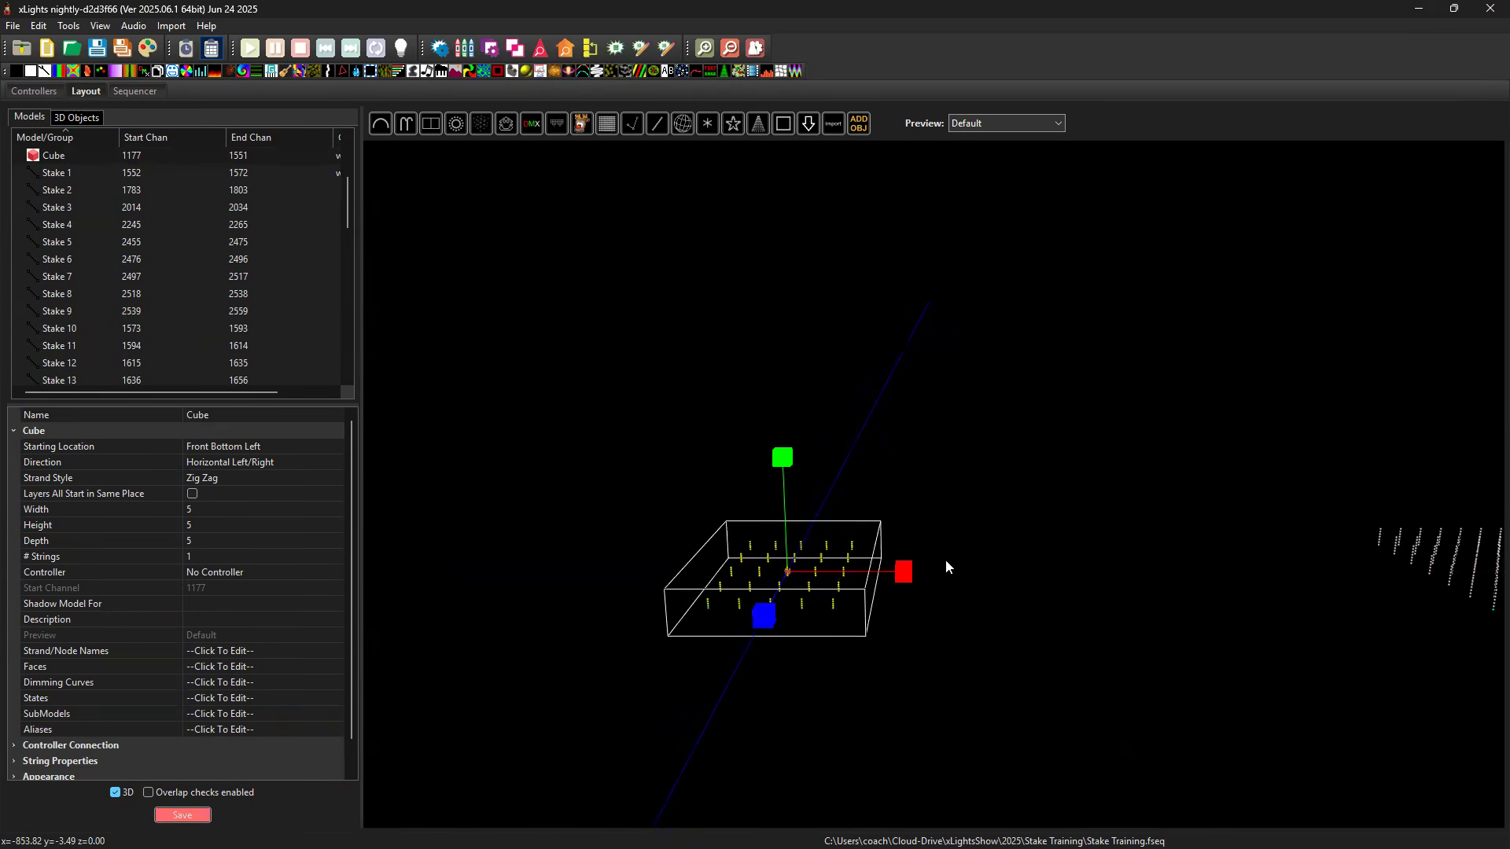
drag(911, 567, 997, 567)
drag(854, 621, 915, 622)
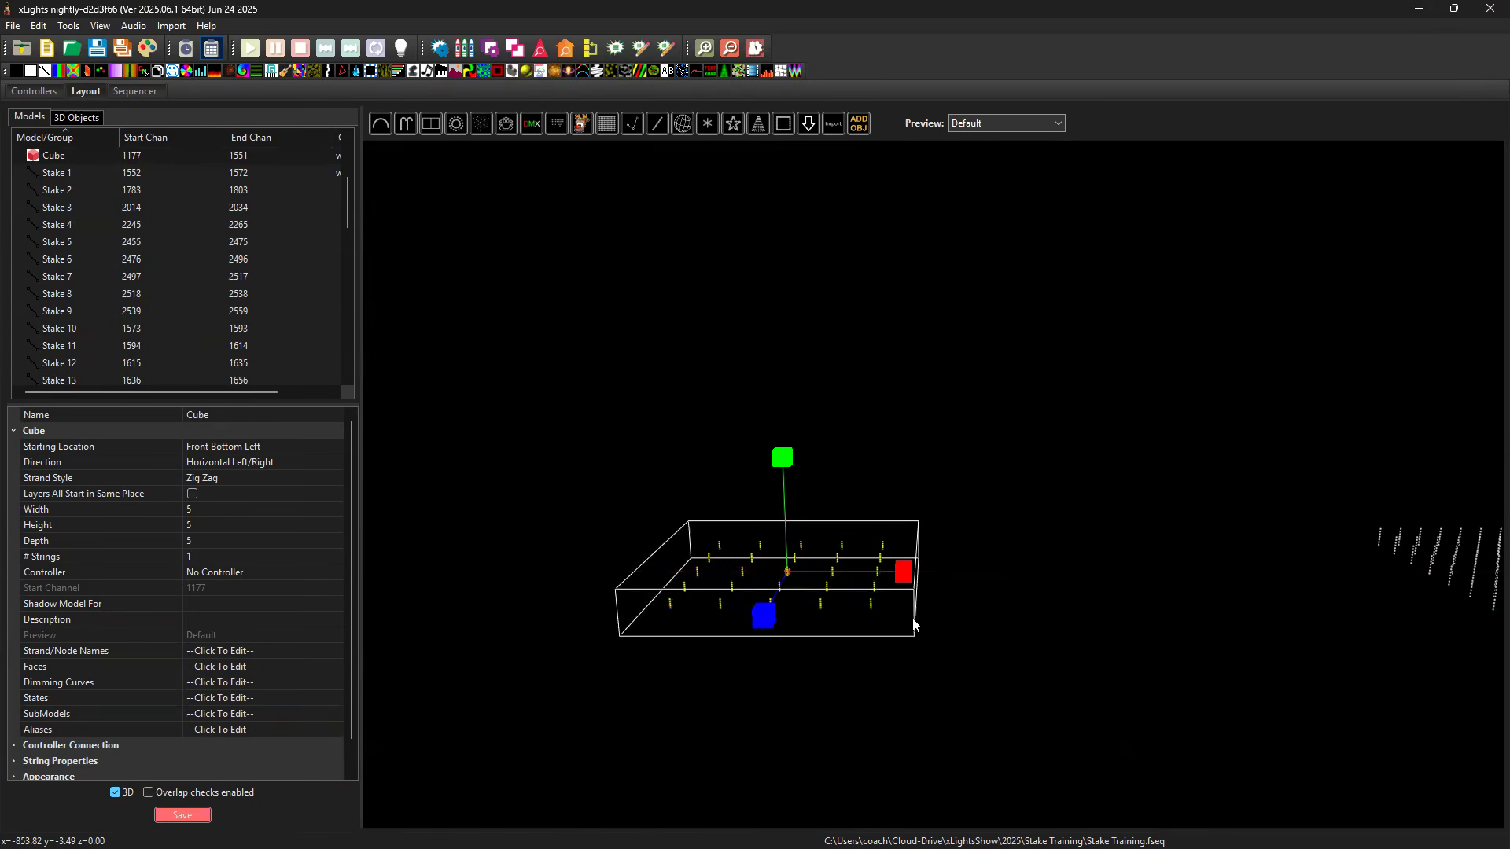
Set the new cube's width to 10, depth to 6 and height to 7.
click(213, 508)
text(10)
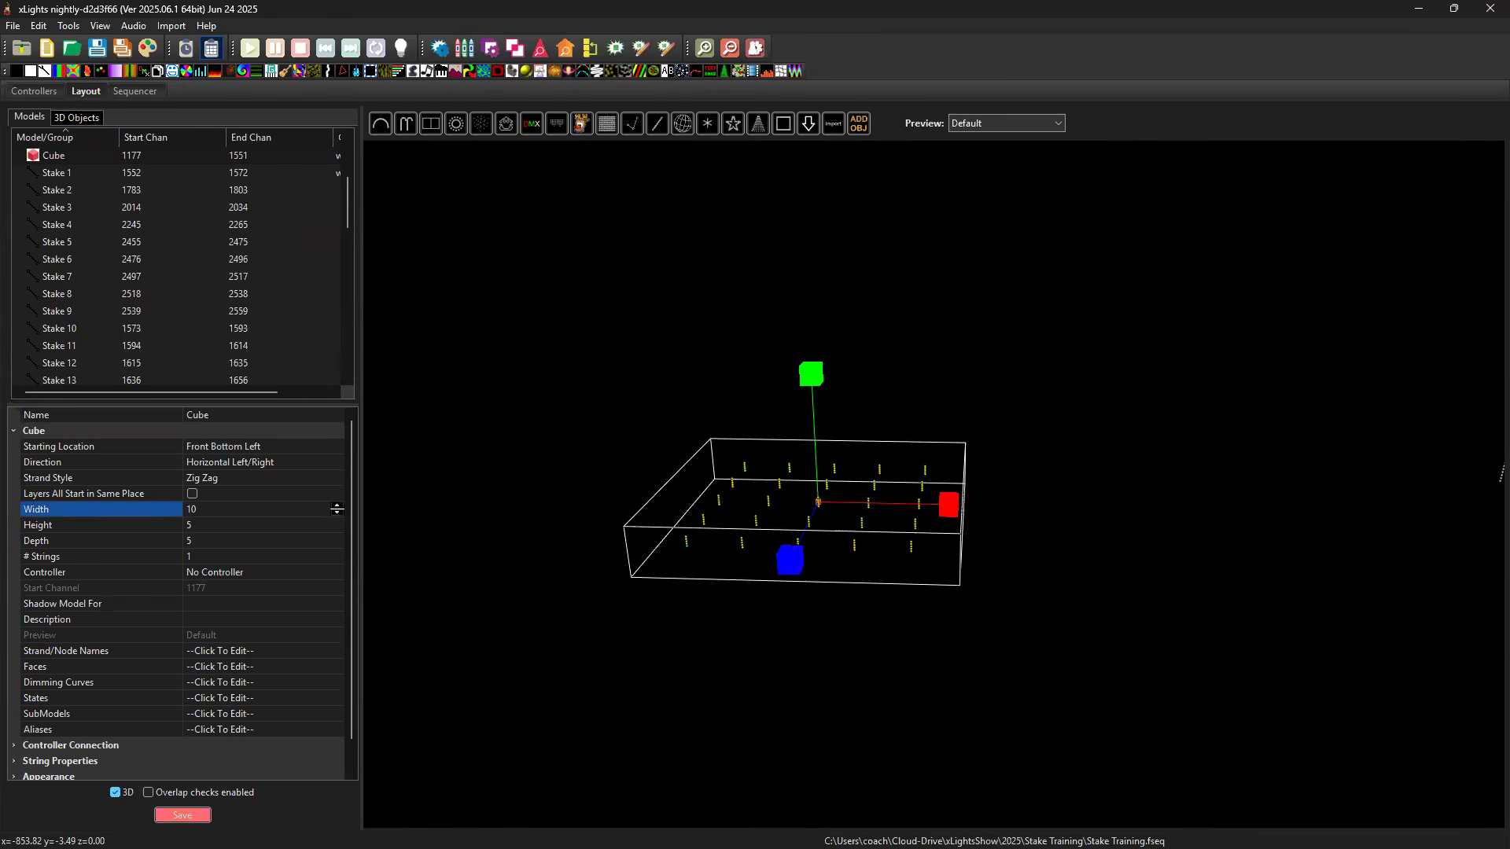
key(Return)
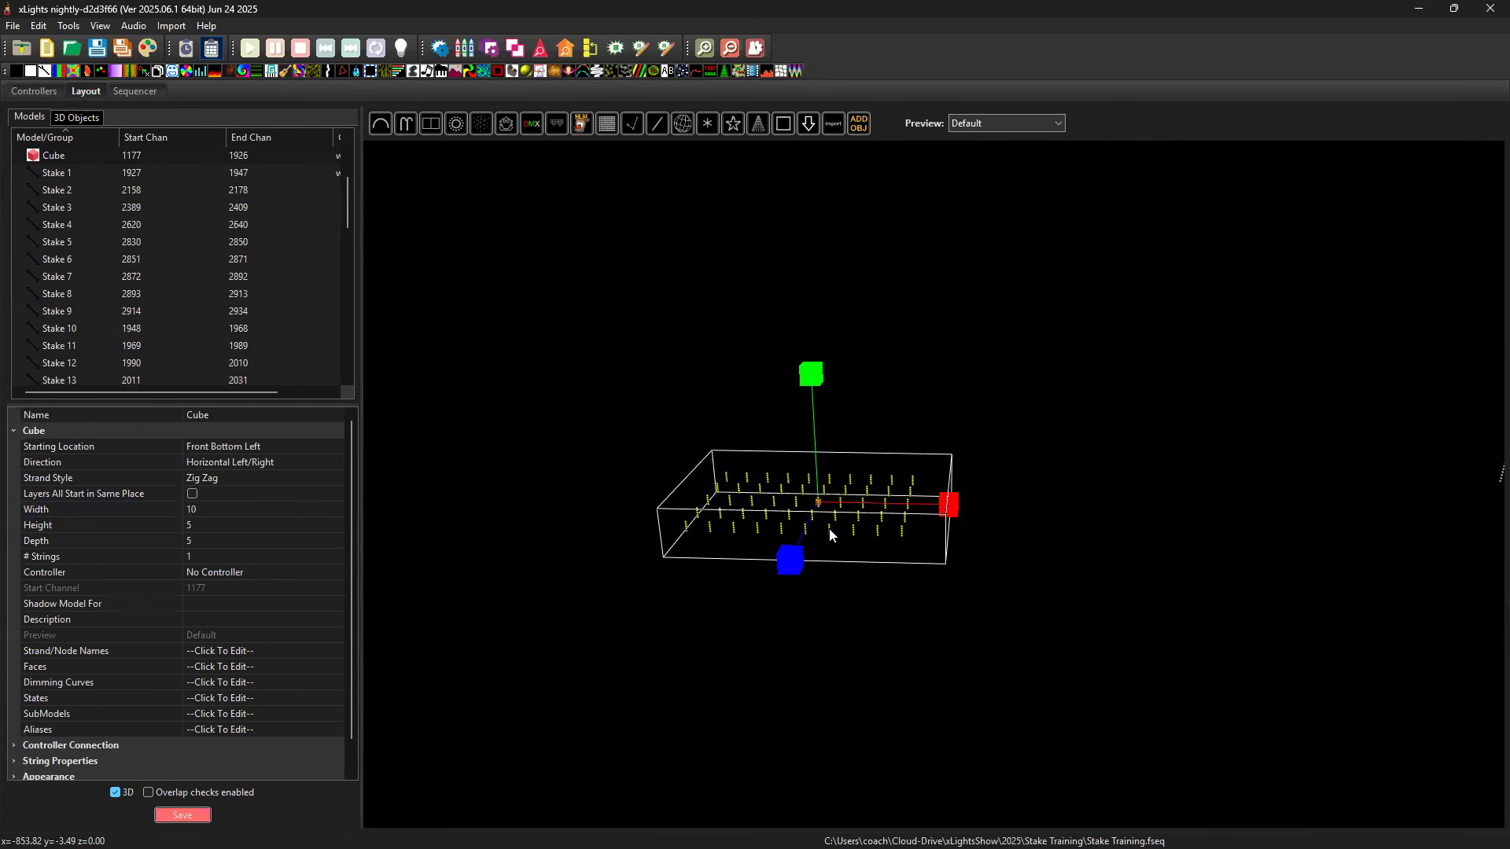
click(211, 526)
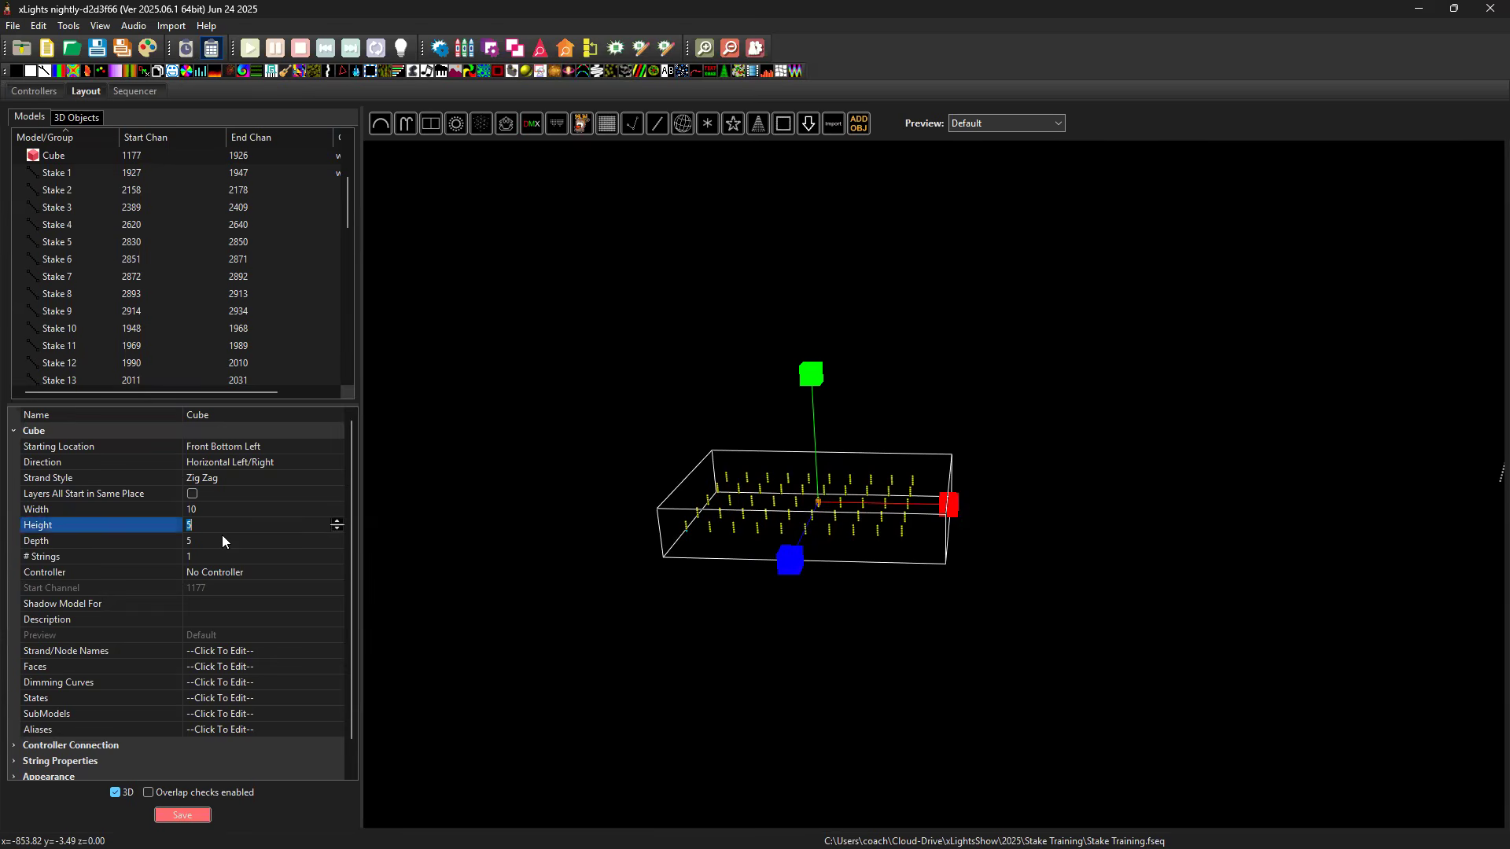
click(219, 540)
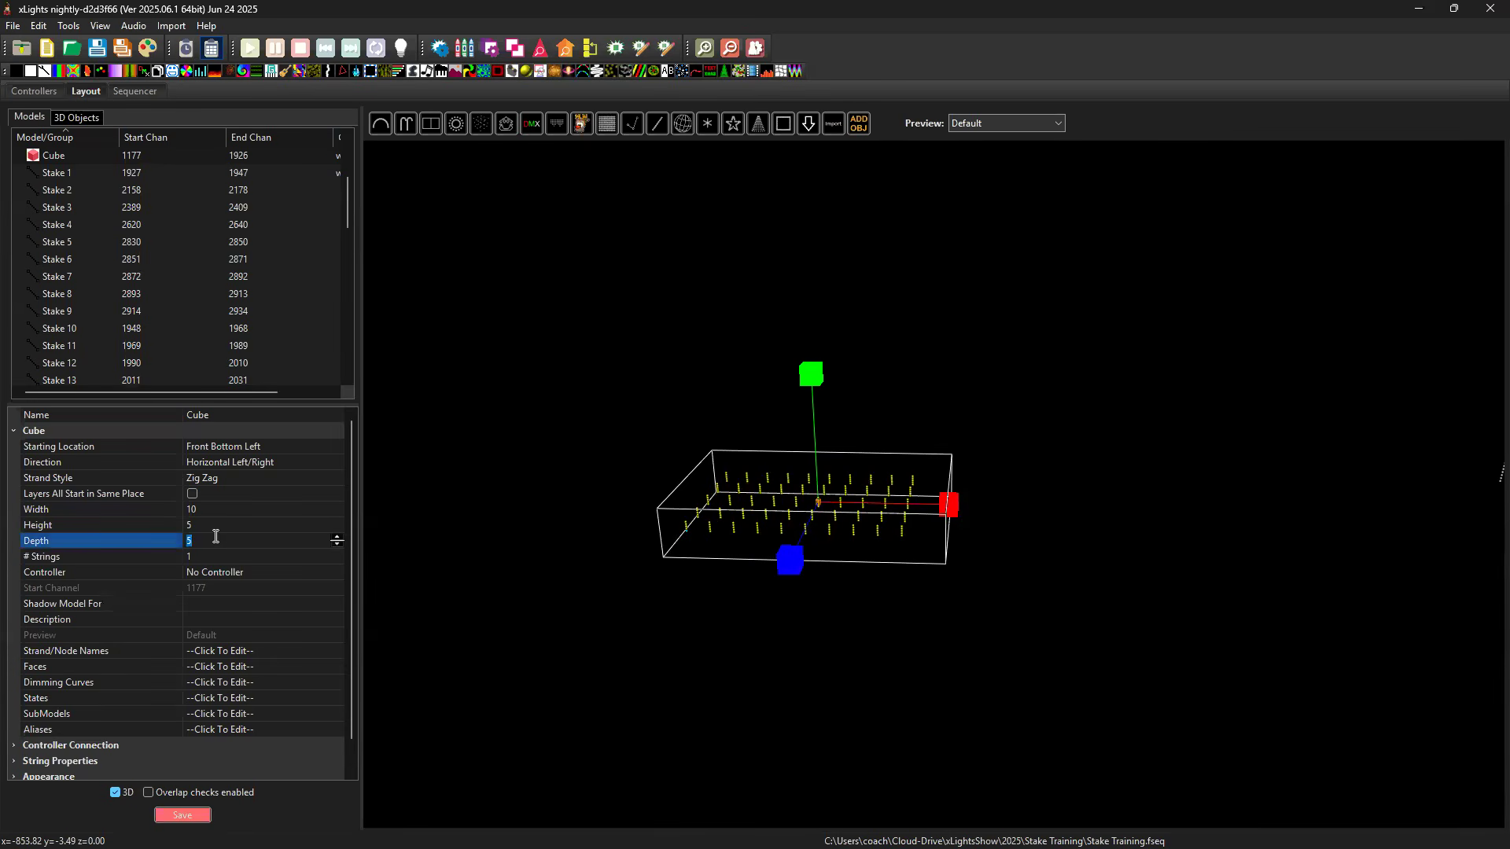
text(6)
click(245, 553)
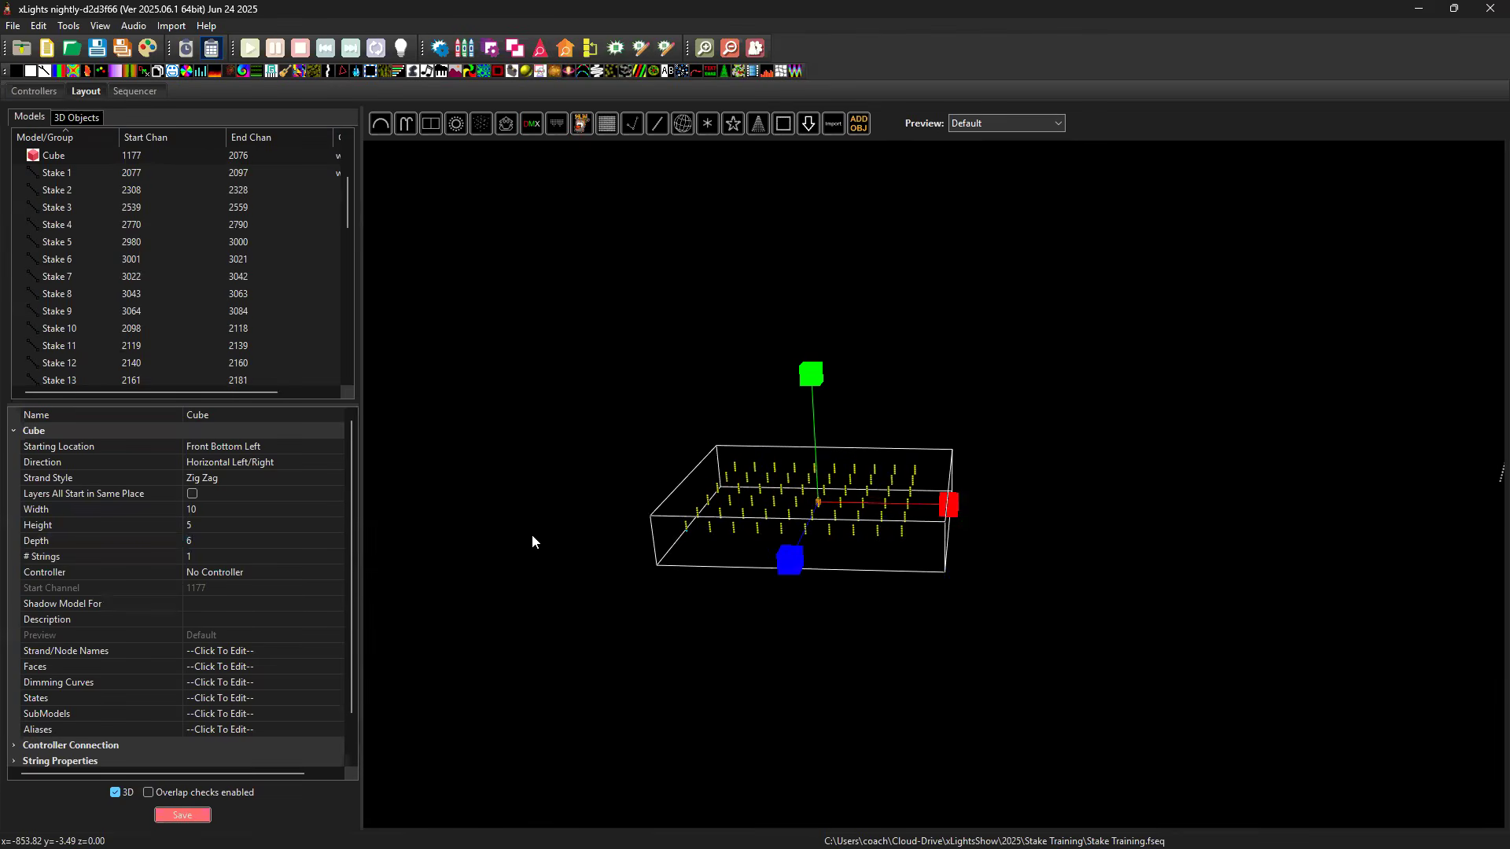
click(212, 525)
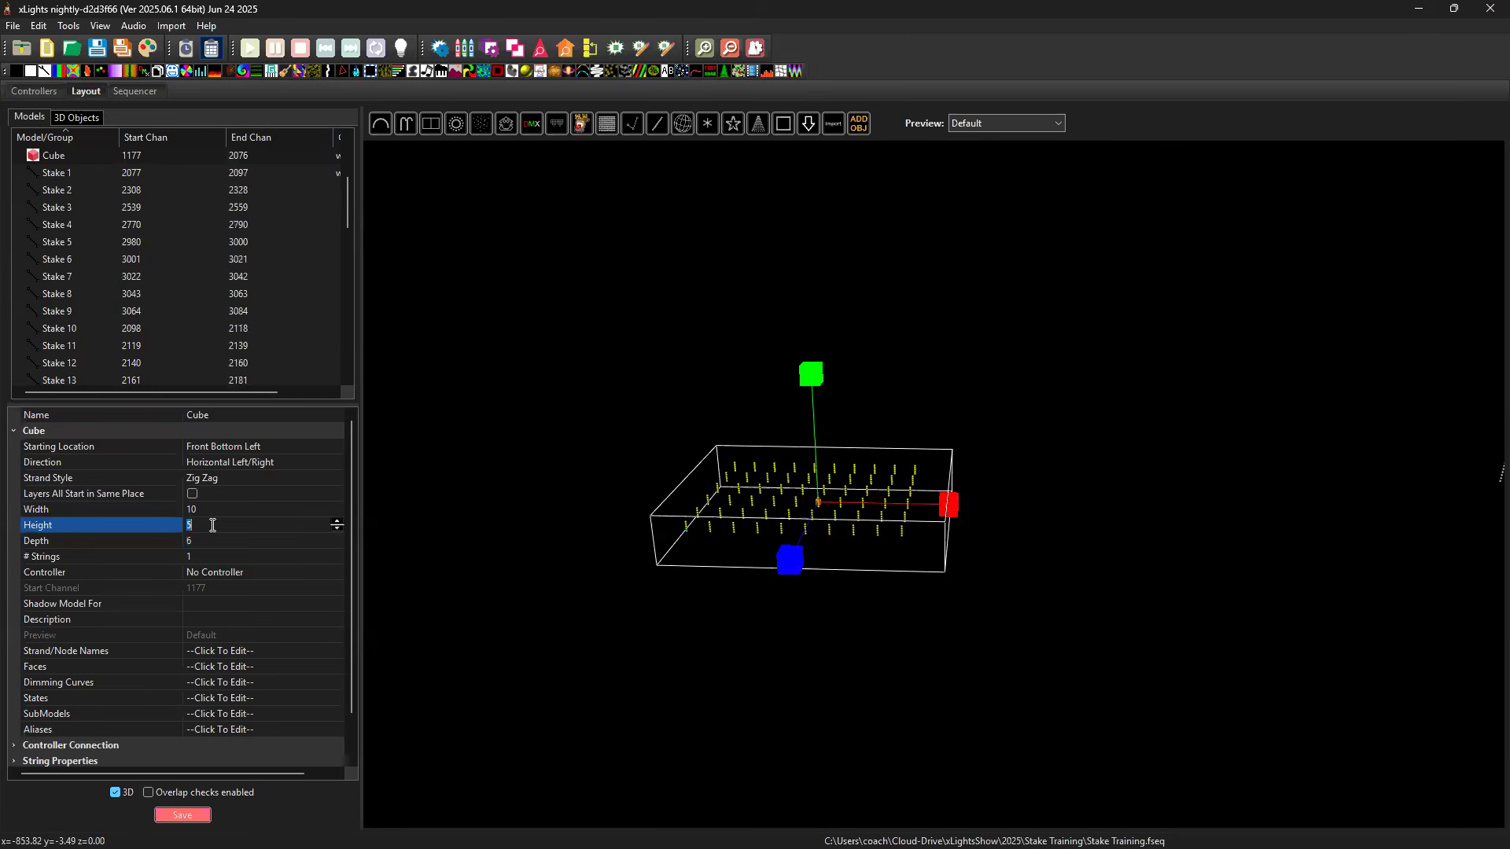
text(7)
key(Return)
Fine-tune the new cube's height and depth scaling and shift the cube to about x -830, y -11, z 1.
mouse_move(808, 375)
mouse_down()
mouse_move(803, 344)
mouse_move(800, 365)
mouse_up()
drag(845, 620, 824, 508)
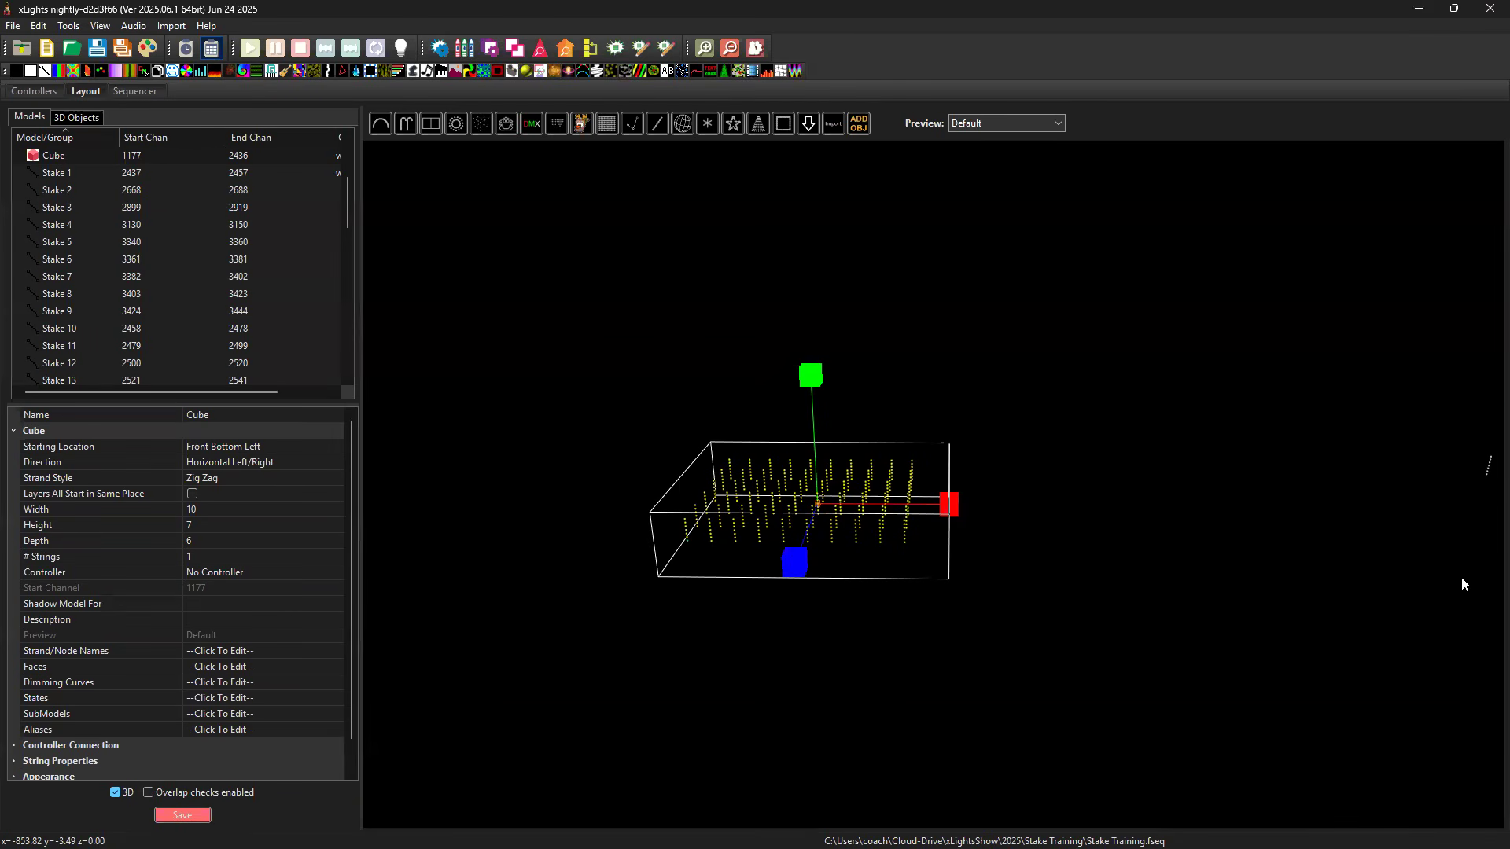
click(819, 511)
click(819, 511)
drag(958, 507, 1058, 507)
drag(907, 634, 908, 568)
mouse_move(909, 394)
mouse_down()
mouse_move(895, 395)
mouse_move(903, 417)
mouse_up()
drag(1035, 522, 991, 524)
mouse_move(864, 586)
mouse_down()
mouse_move(834, 633)
mouse_move(865, 583)
mouse_up()
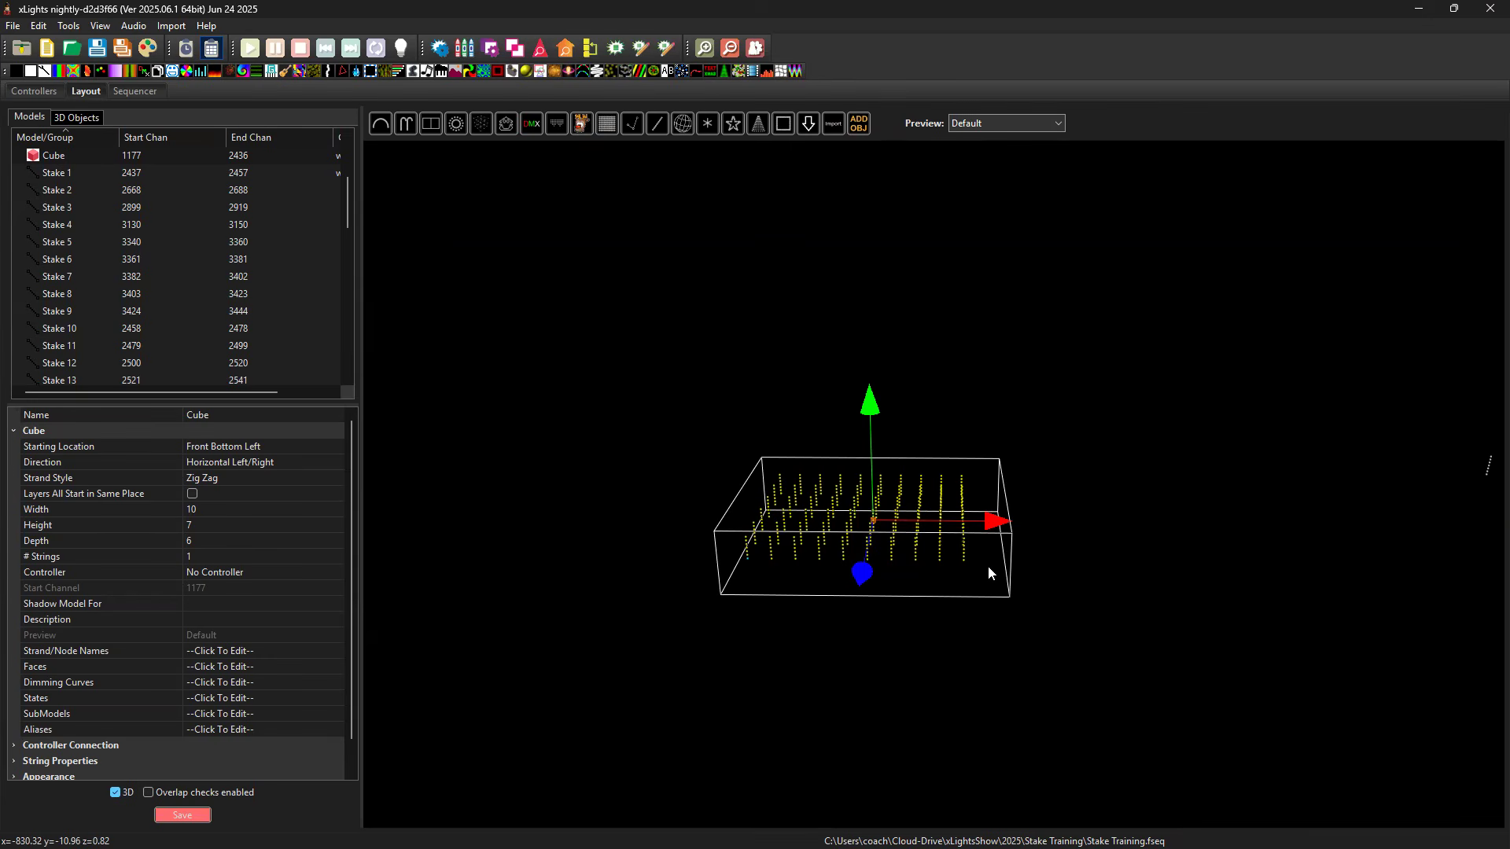
Delete the new Cube model from the layout.
key(Delete)
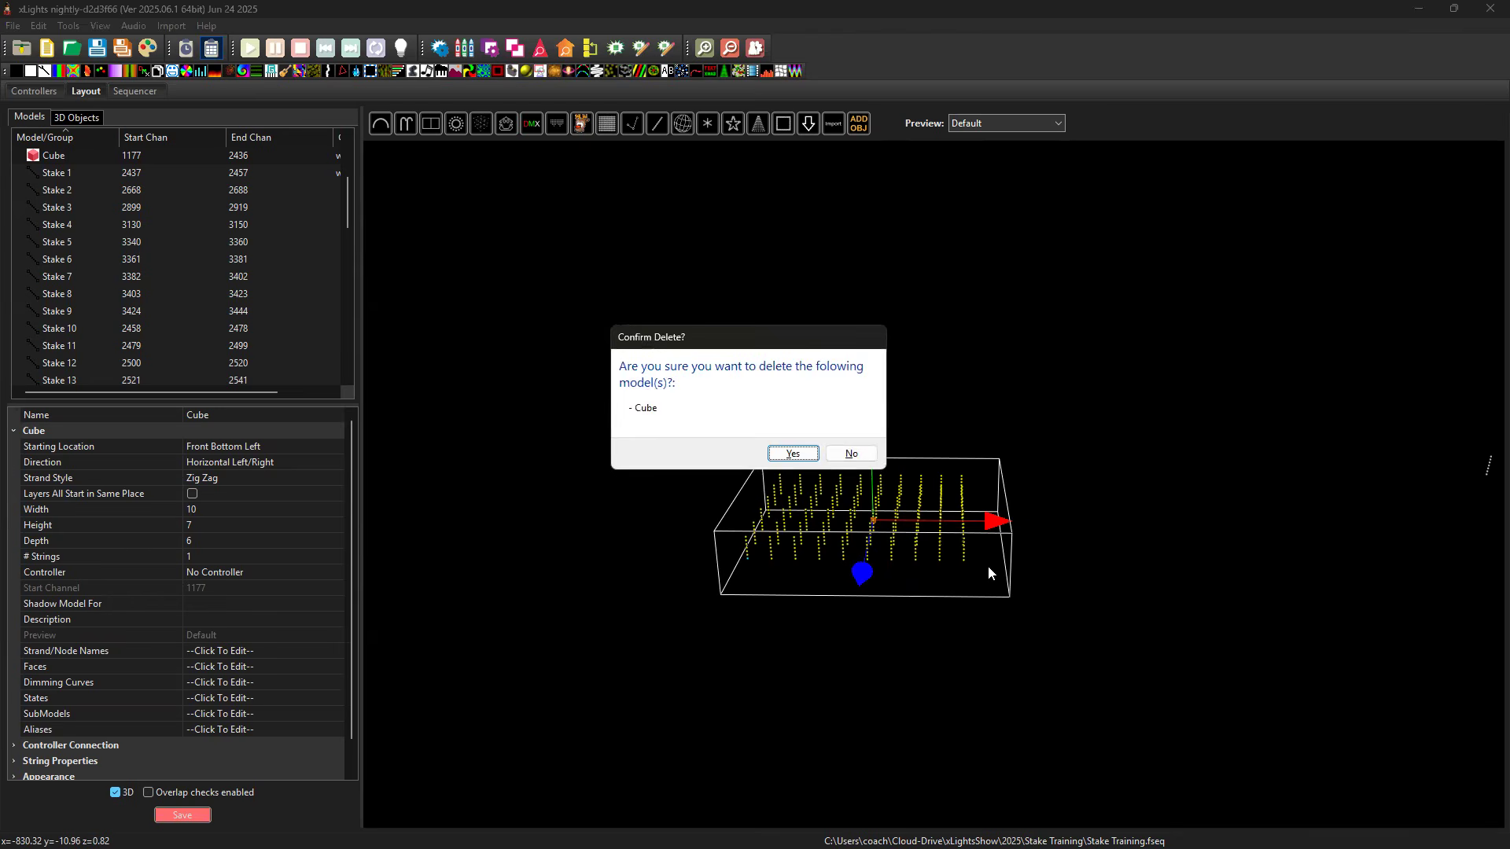
click(801, 456)
Switch the layout to 2D and draw a Candy Canes model in the empty area beside the stakes.
drag(930, 482, 630, 485)
drag(1368, 578, 1112, 610)
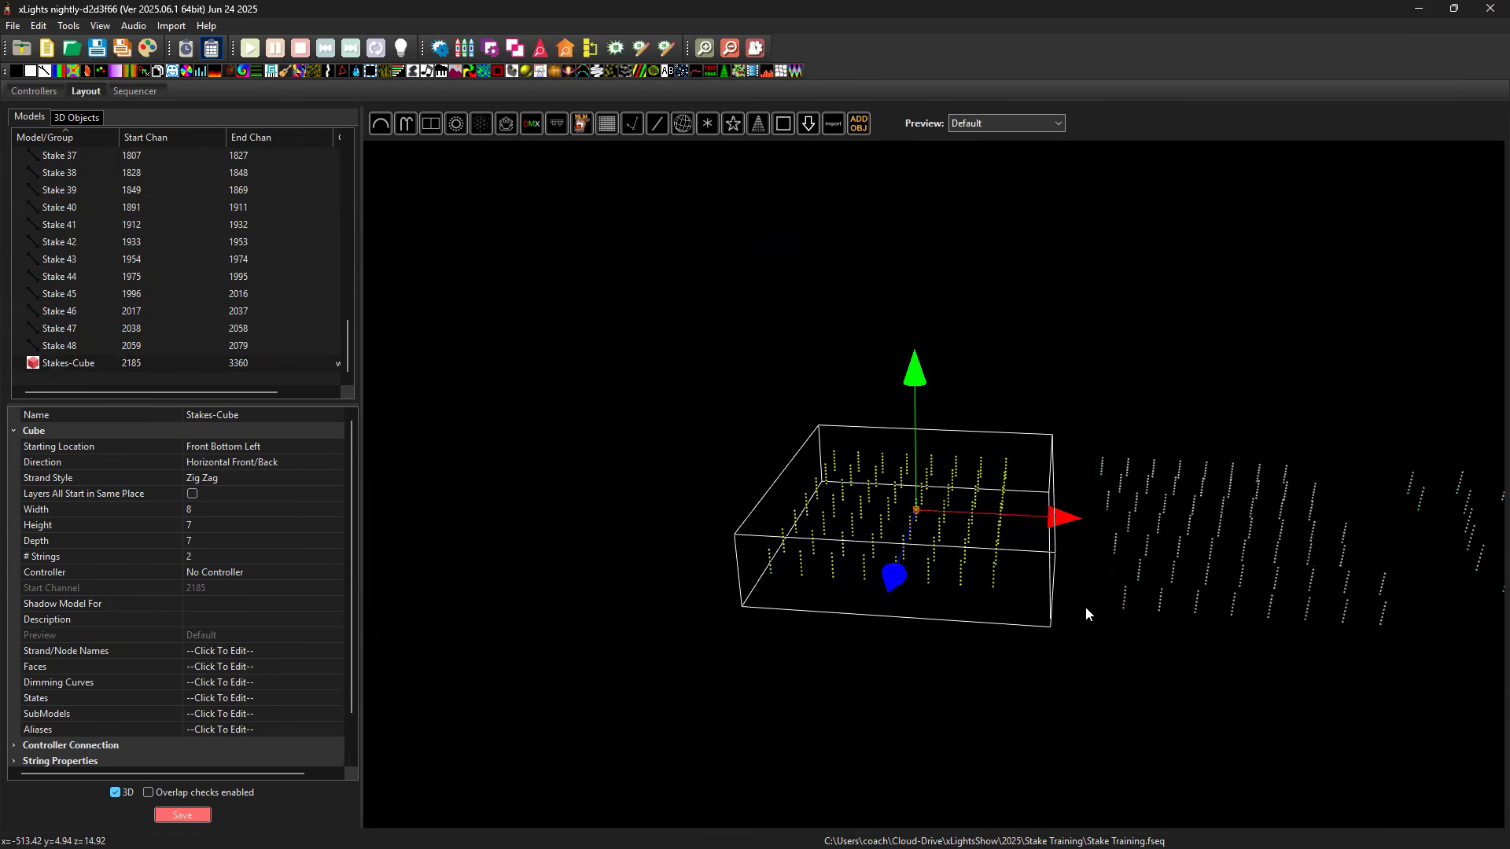
drag(1409, 585, 515, 702)
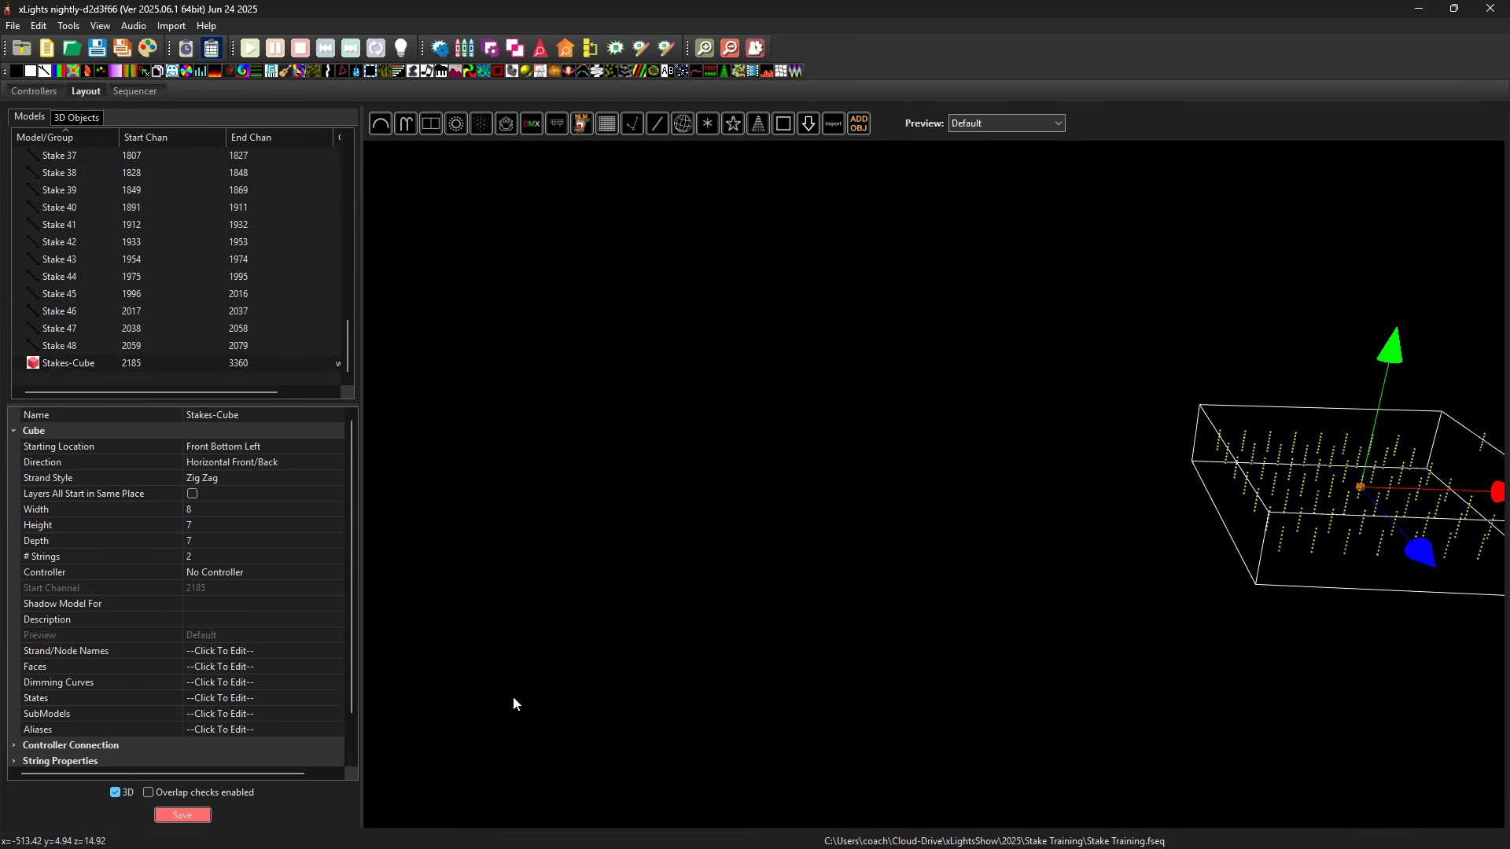
click(115, 793)
drag(958, 578, 1353, 572)
drag(1070, 582, 1212, 589)
click(407, 127)
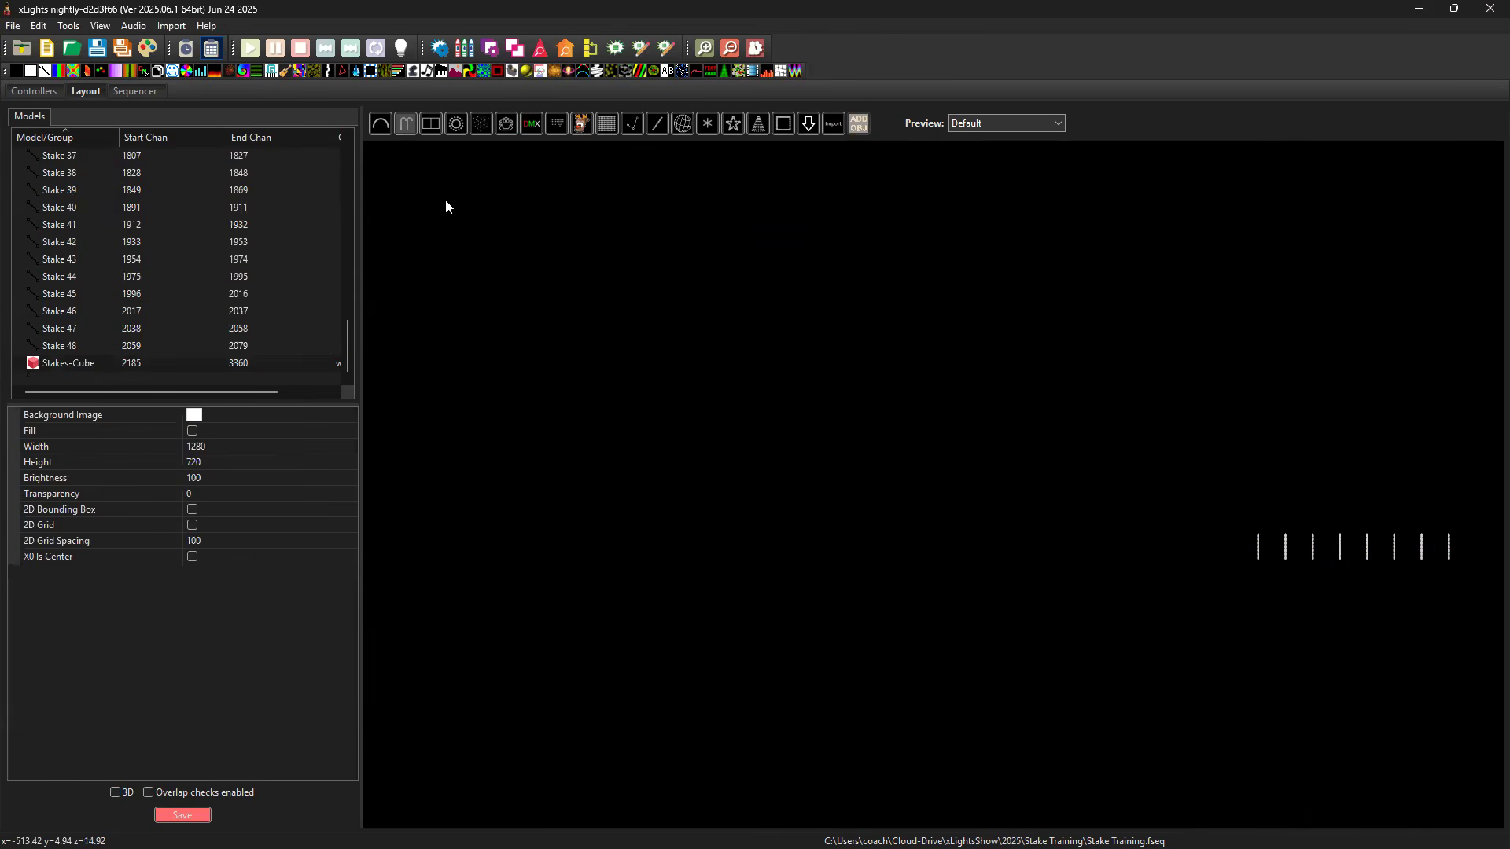
drag(749, 570, 1019, 570)
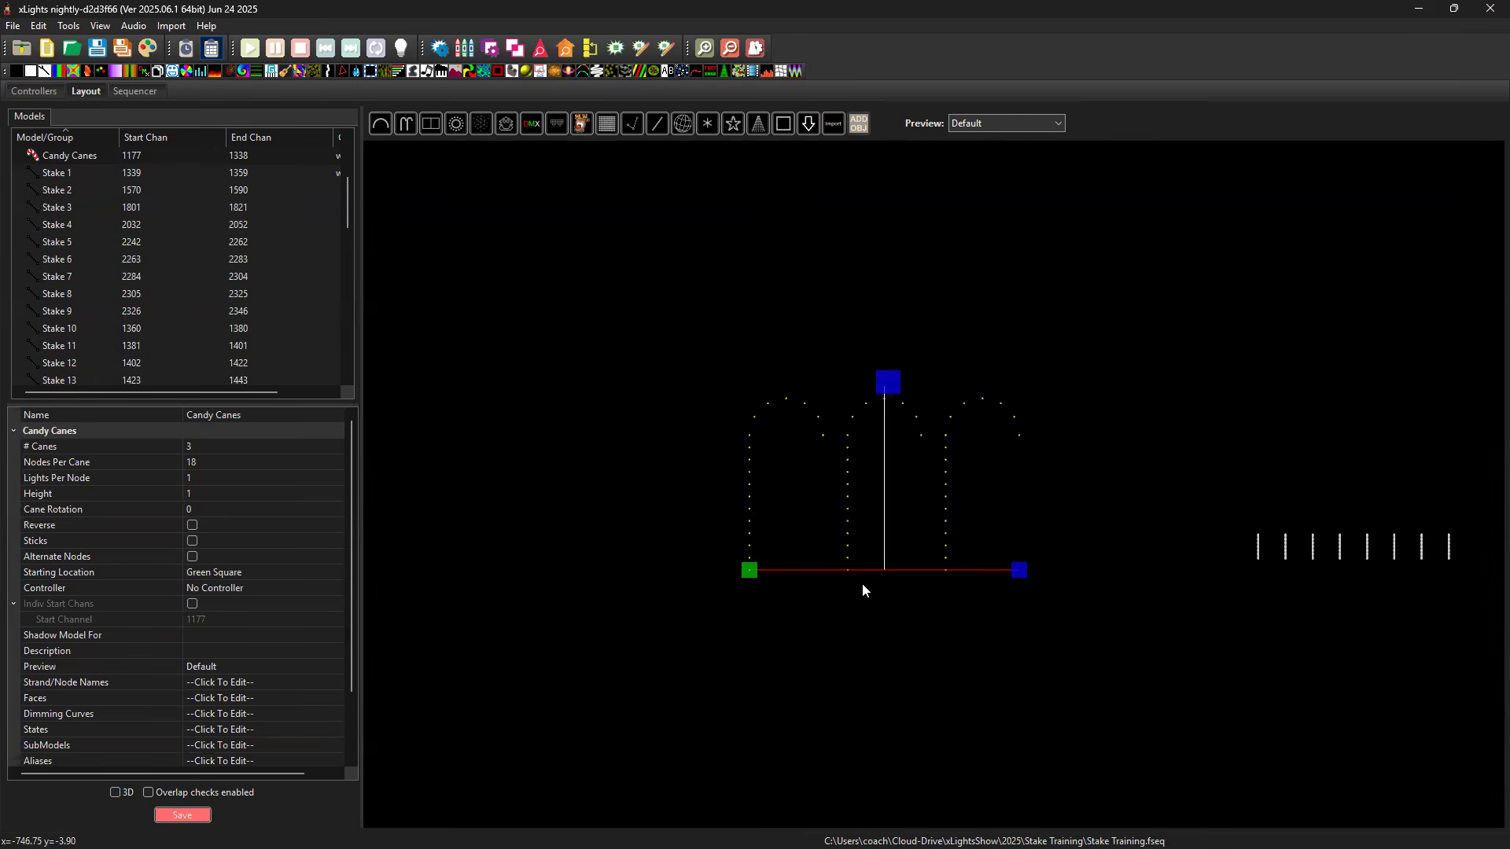
Set the candy canes model to 8 canes with 7 nodes per cane.
click(209, 453)
text(8)
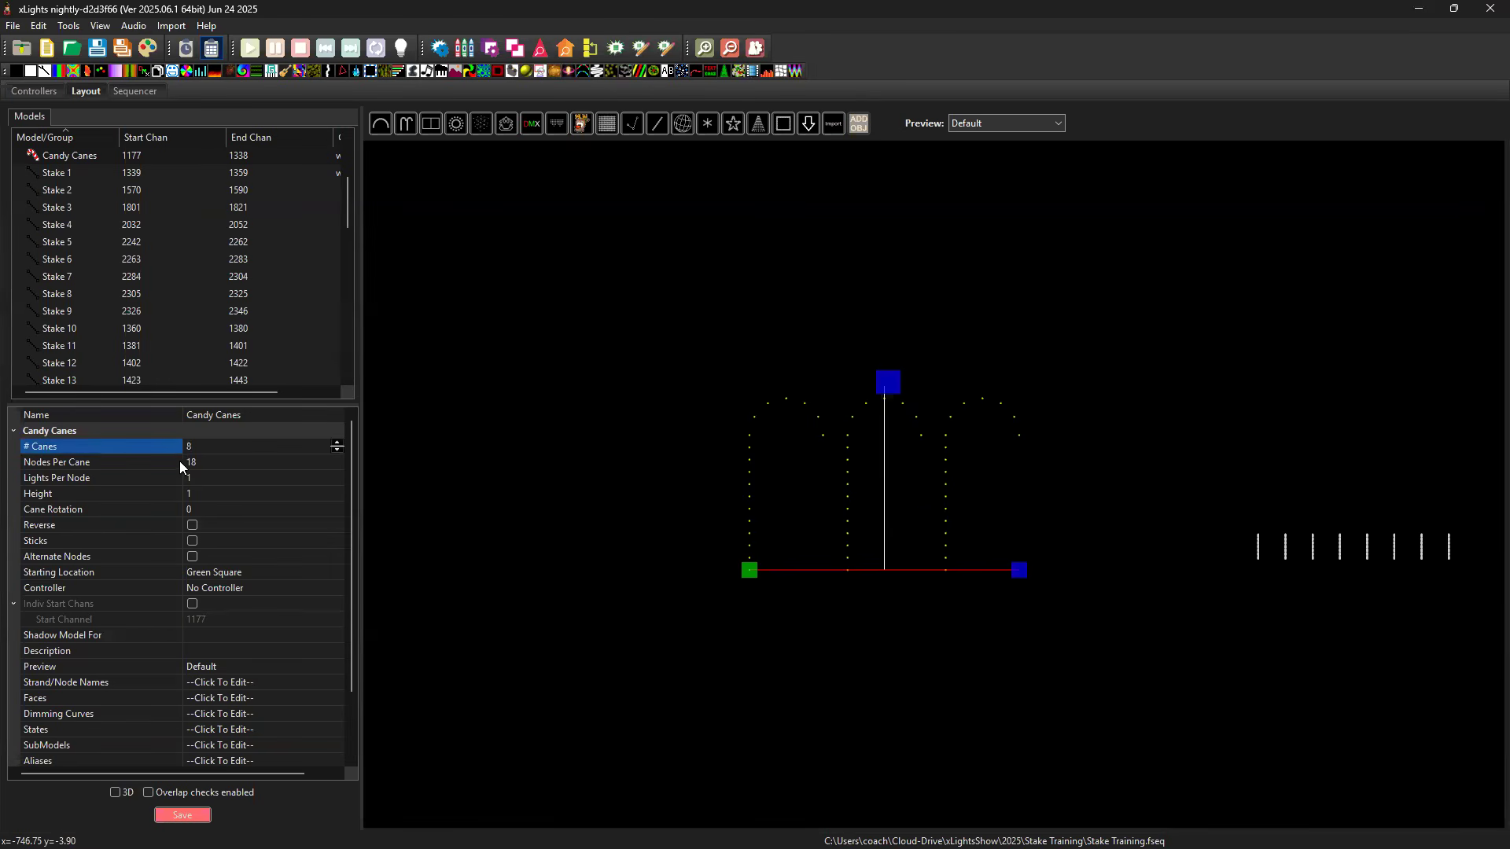
click(930, 530)
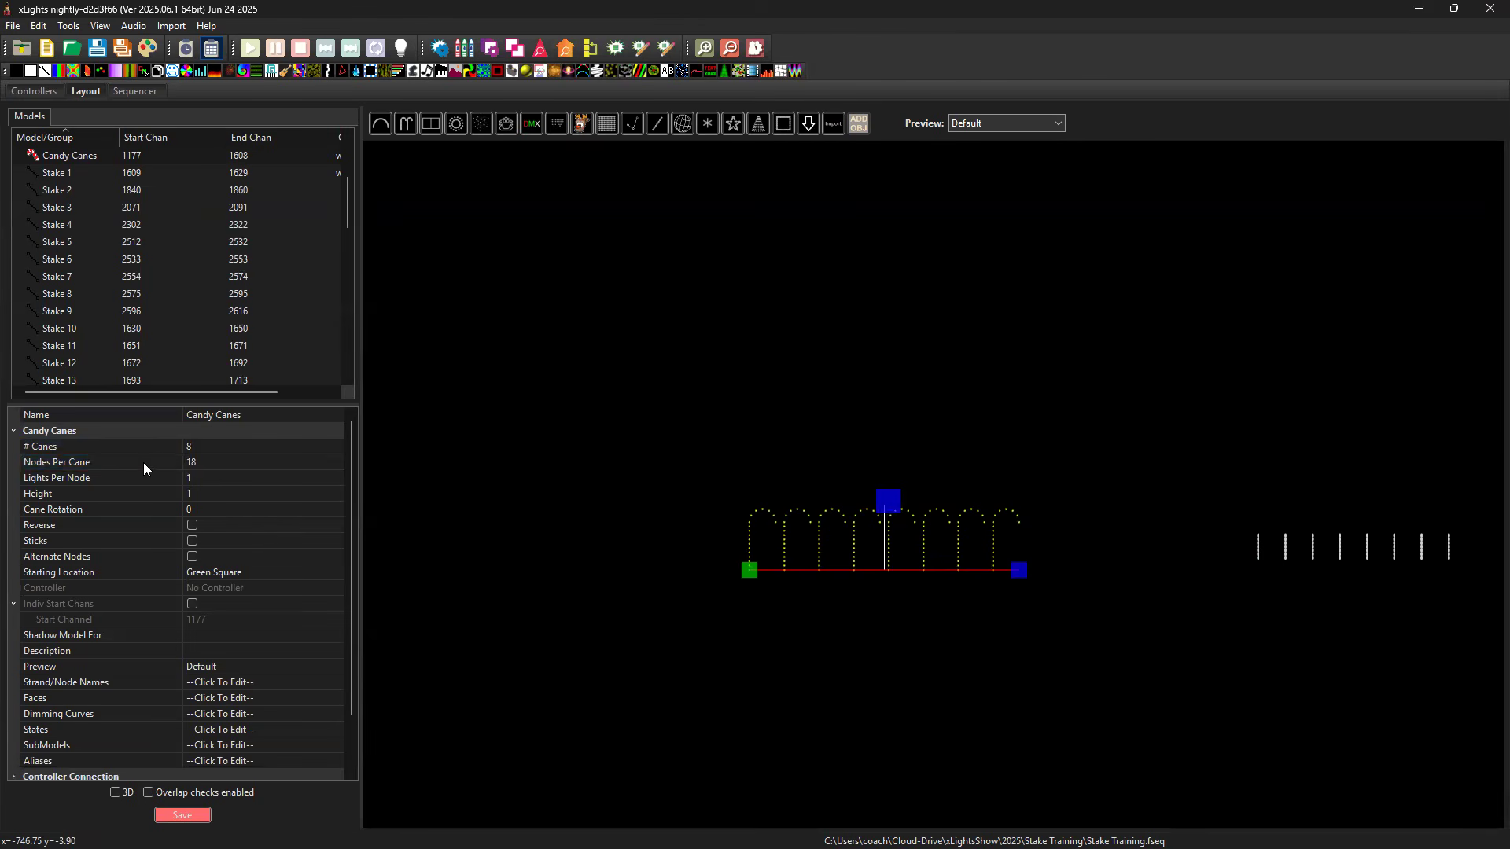
click(246, 467)
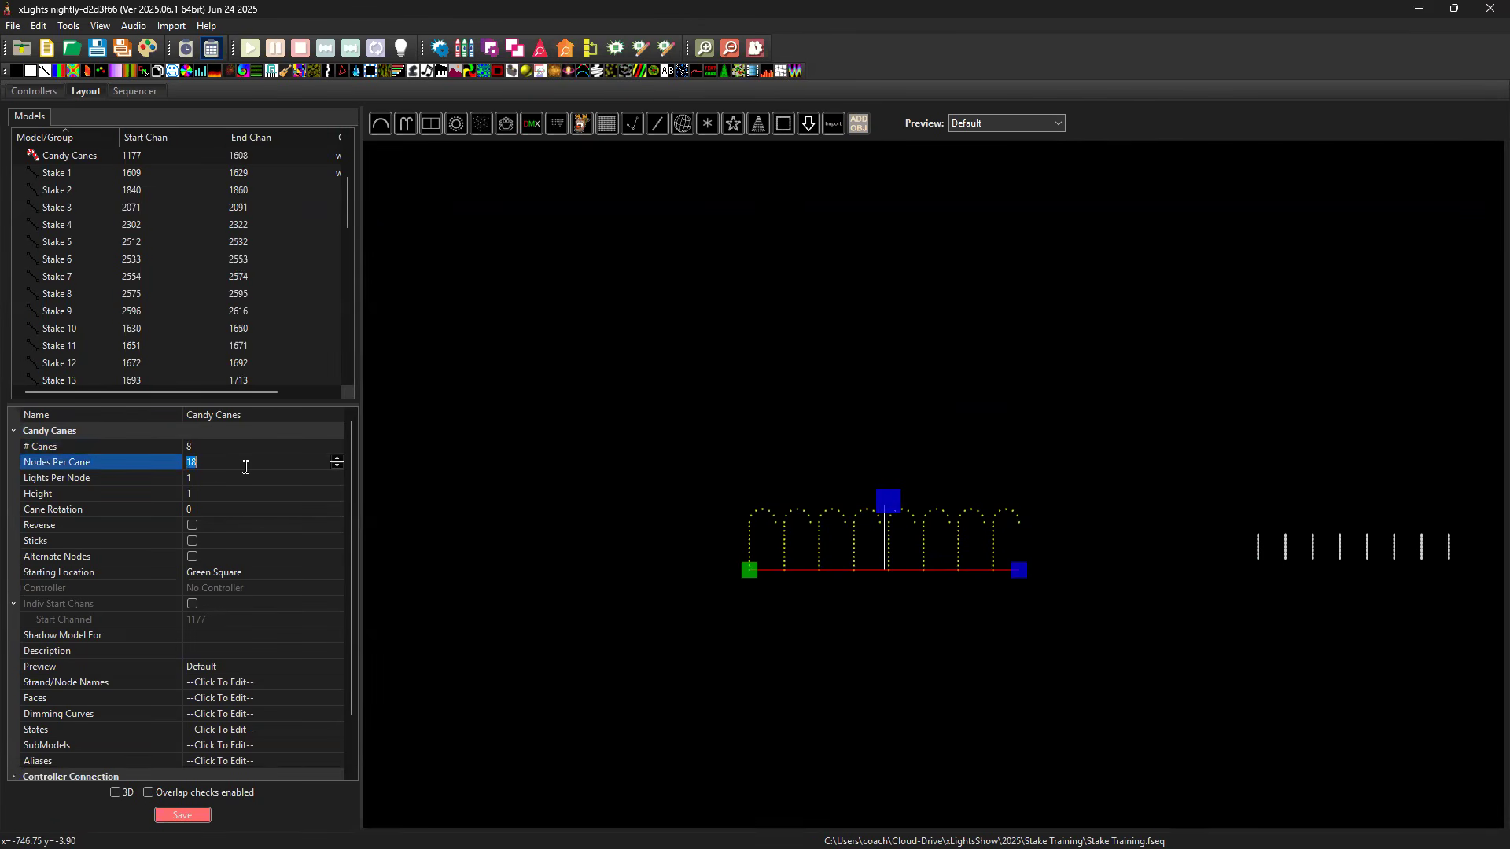
text(7)
key(Return)
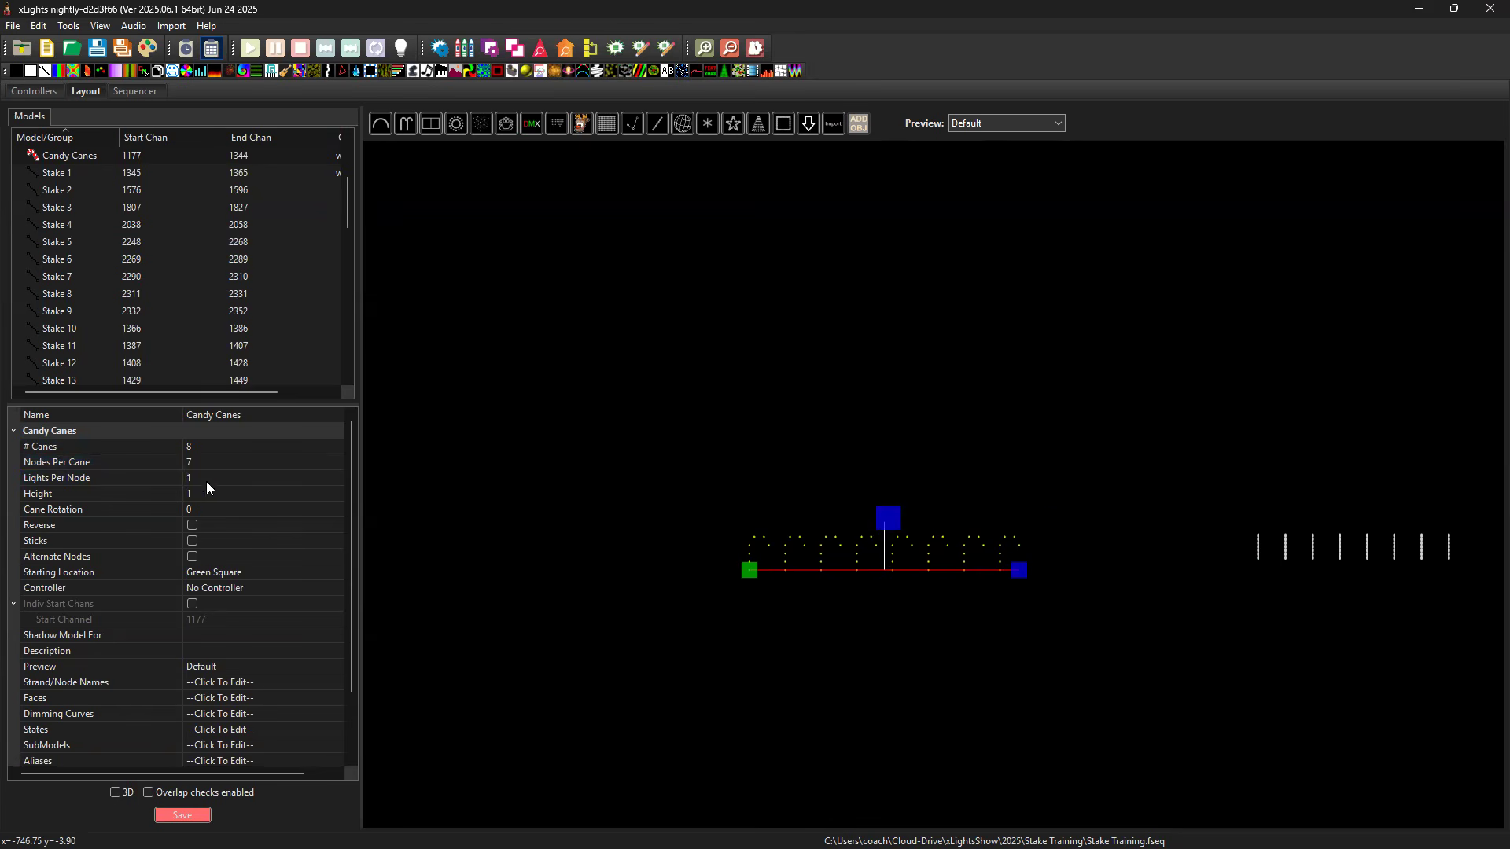
Turn the candy canes into straight sticks, set their height to 0.5 and deselect the model.
click(192, 541)
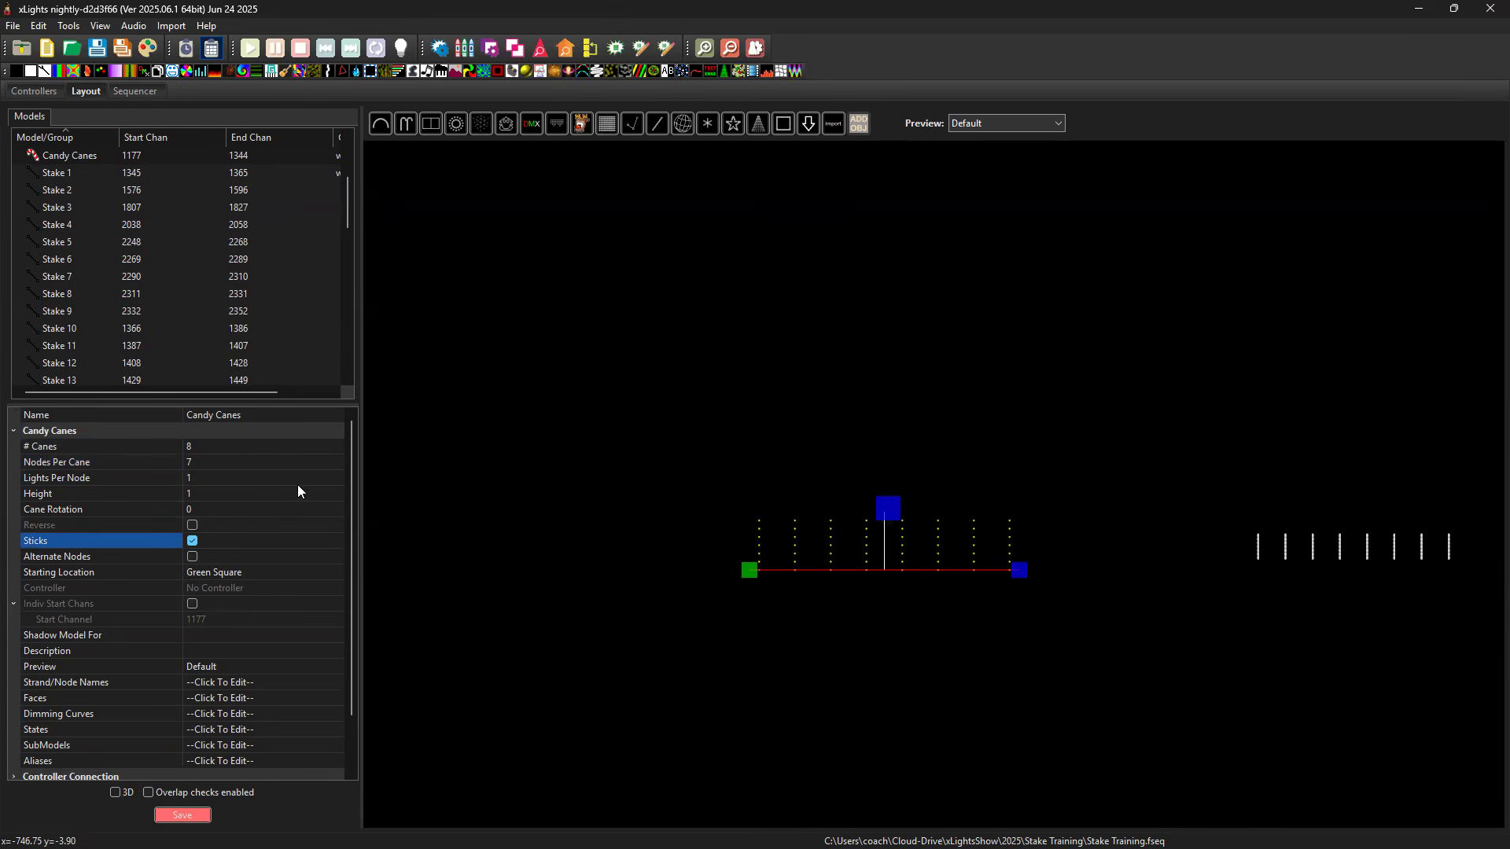
click(202, 494)
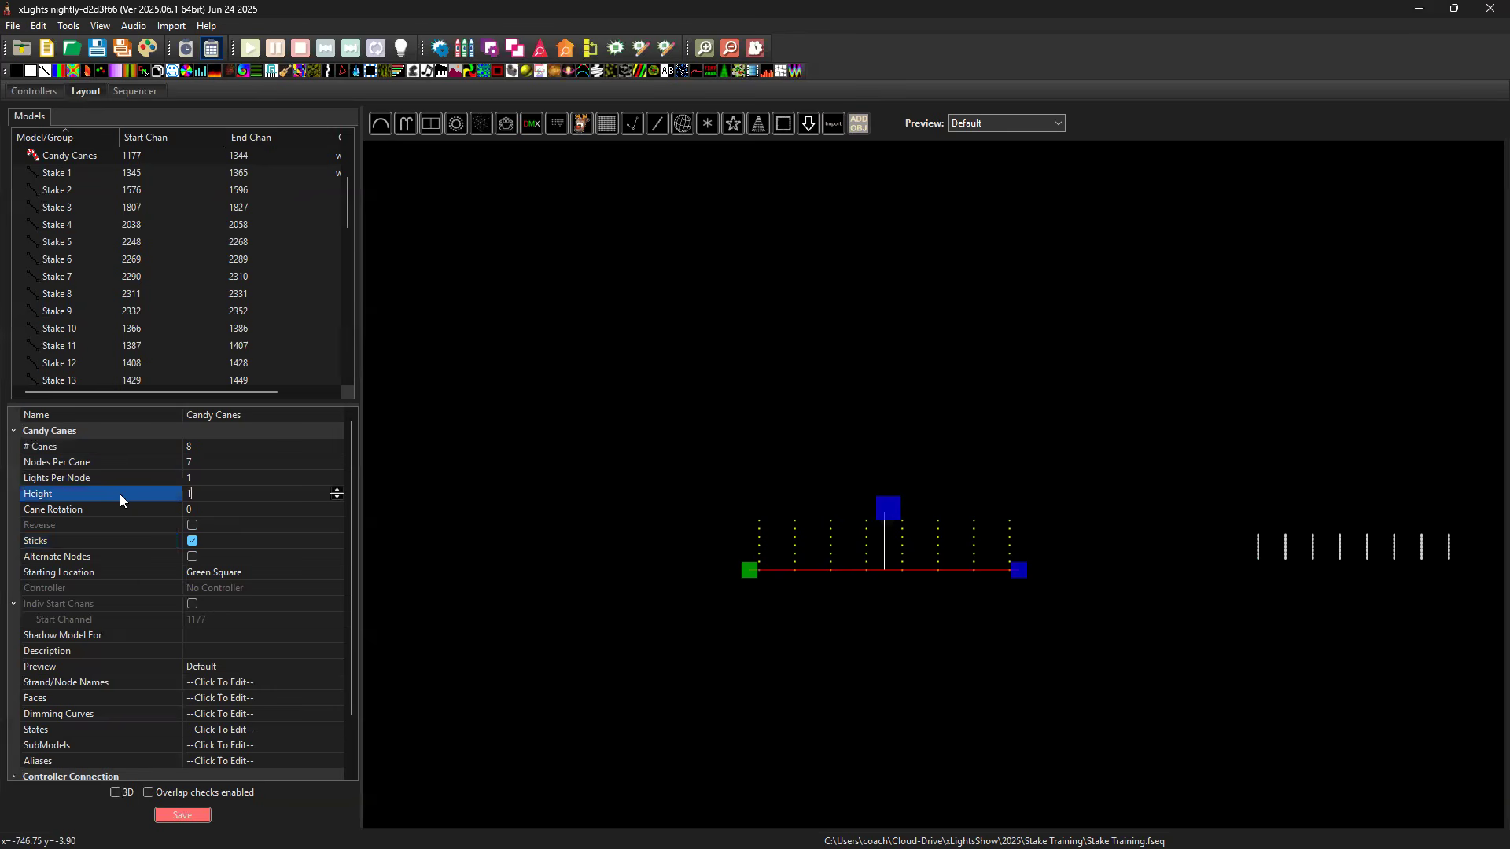
text(0.5)
key(Return)
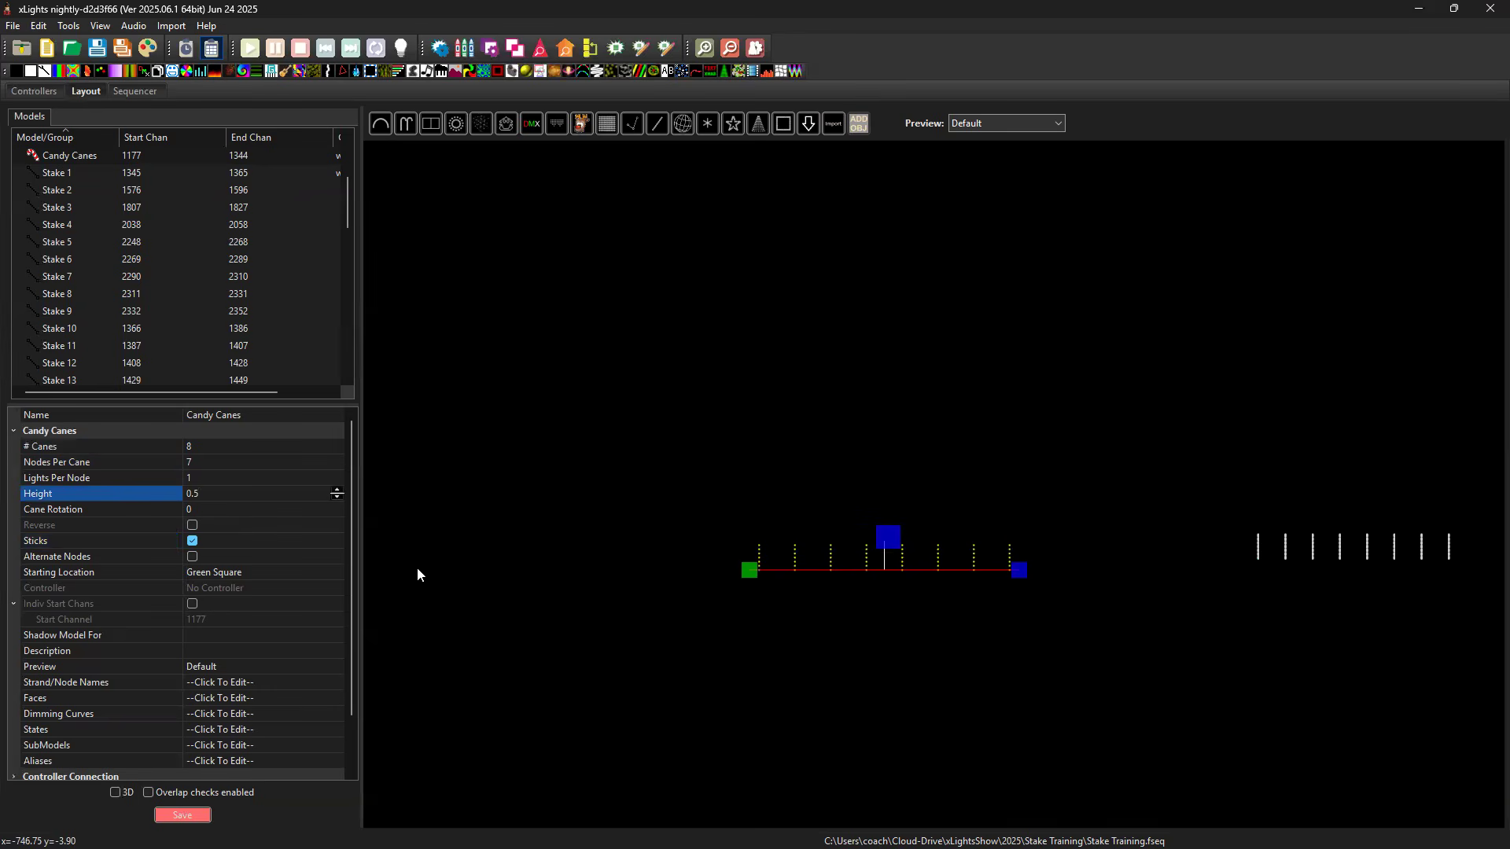
click(196, 815)
click(909, 449)
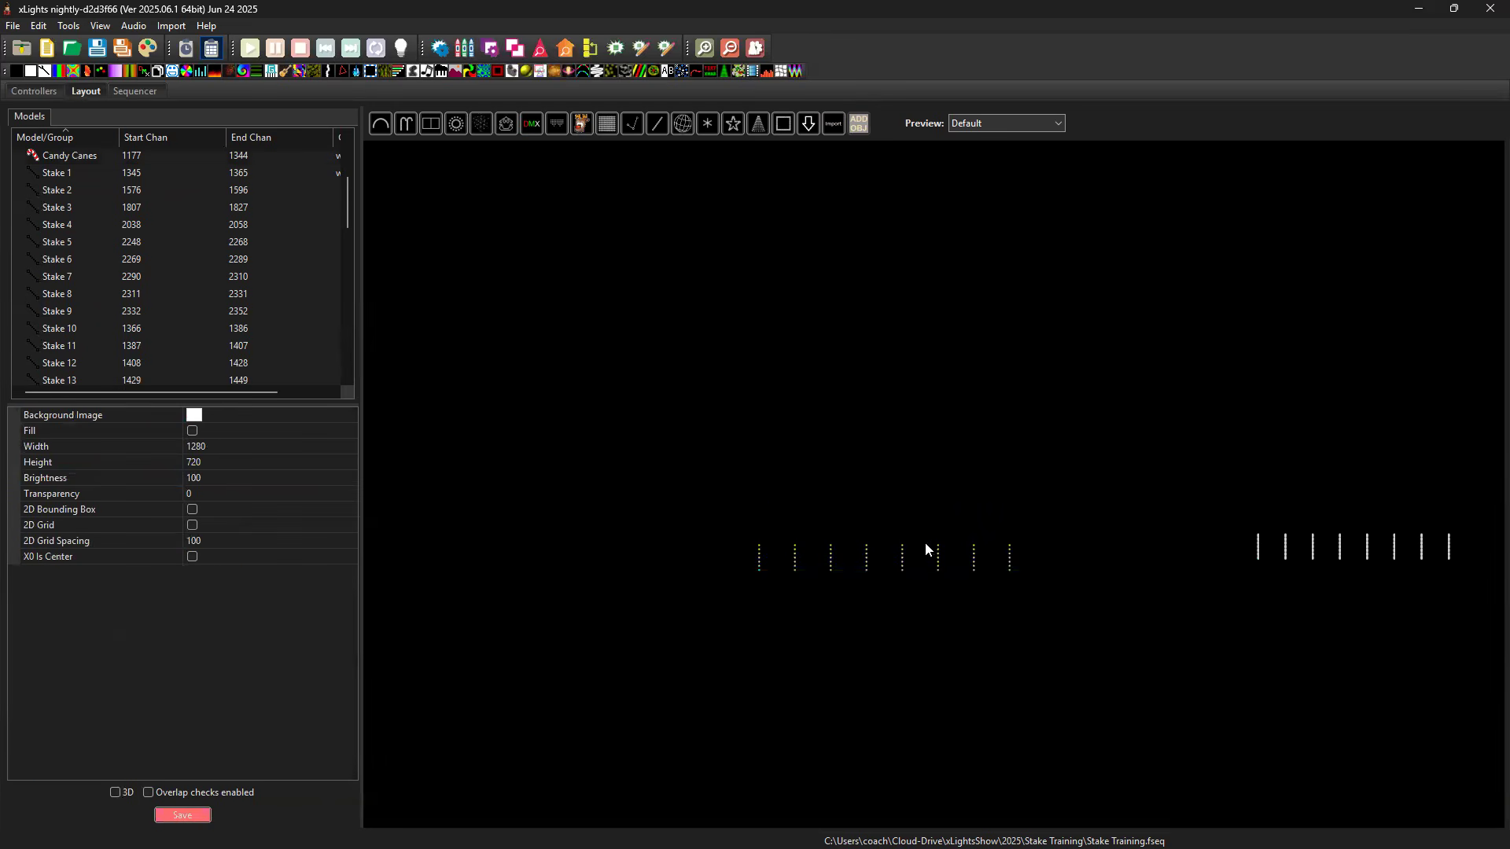
Return the layout to 3D and move the candy canes row to about x -746, z 50.
key(ctrl+d)
drag(872, 483, 895, 541)
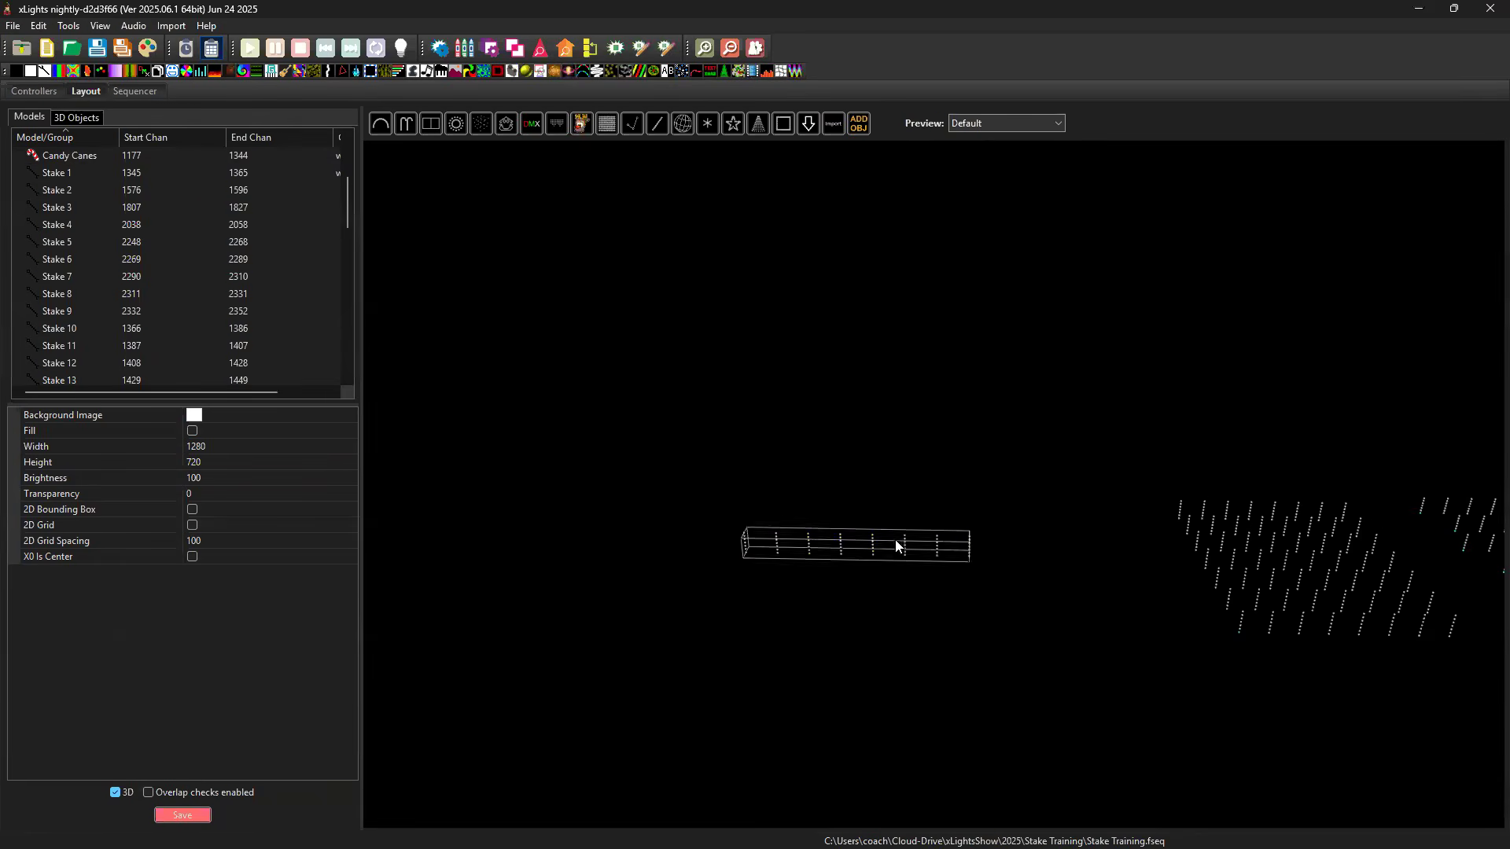
click(859, 567)
drag(836, 620, 836, 701)
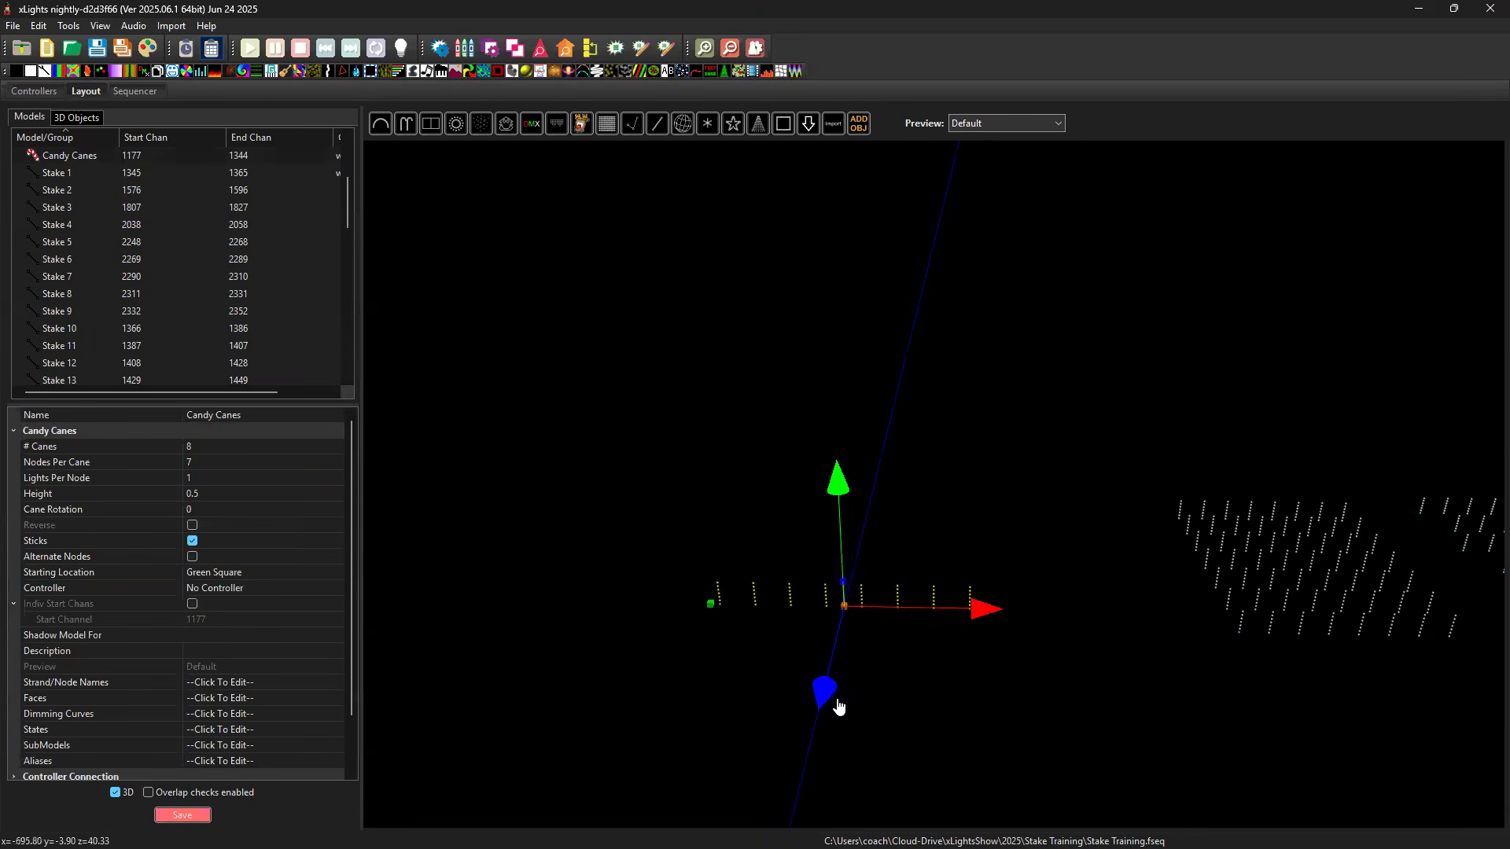
drag(931, 621, 818, 630)
drag(667, 707, 662, 716)
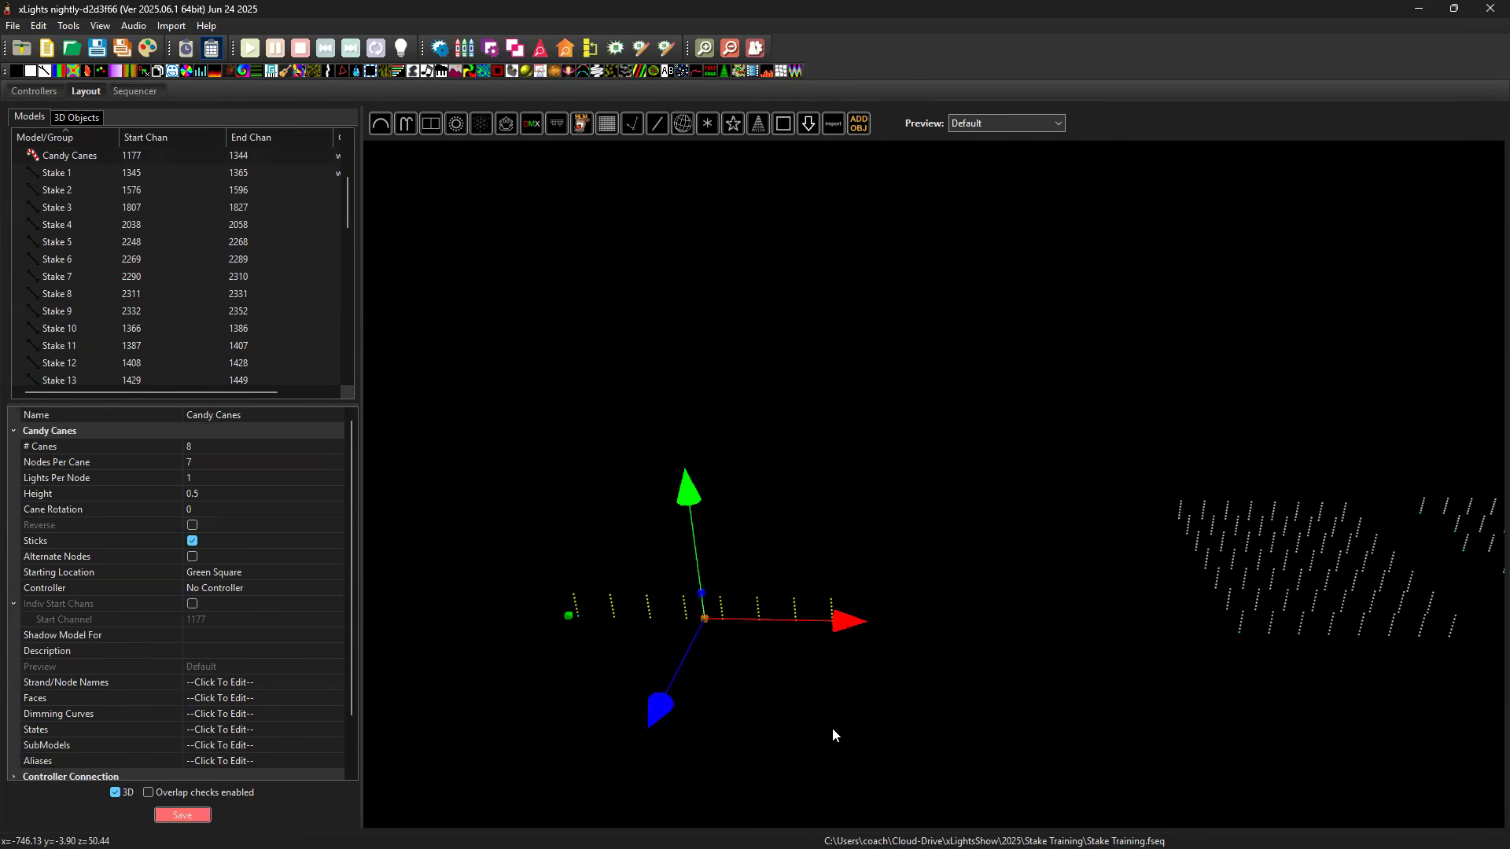
Paste three copies of the candy canes row and move them back in depth to about z 38, 22 and -6.
key(ctrl+v)
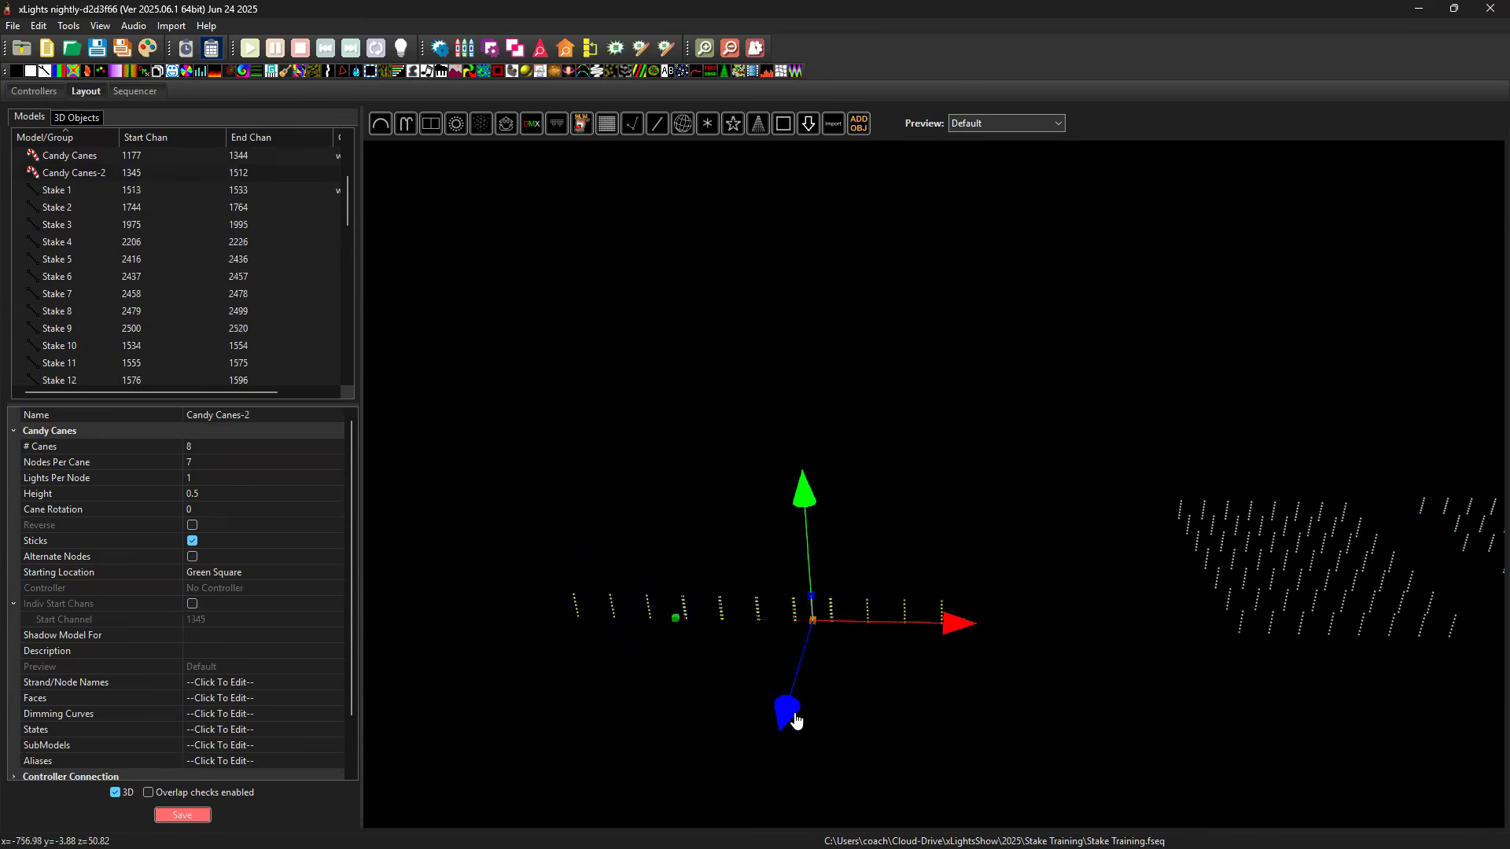
drag(786, 709, 796, 689)
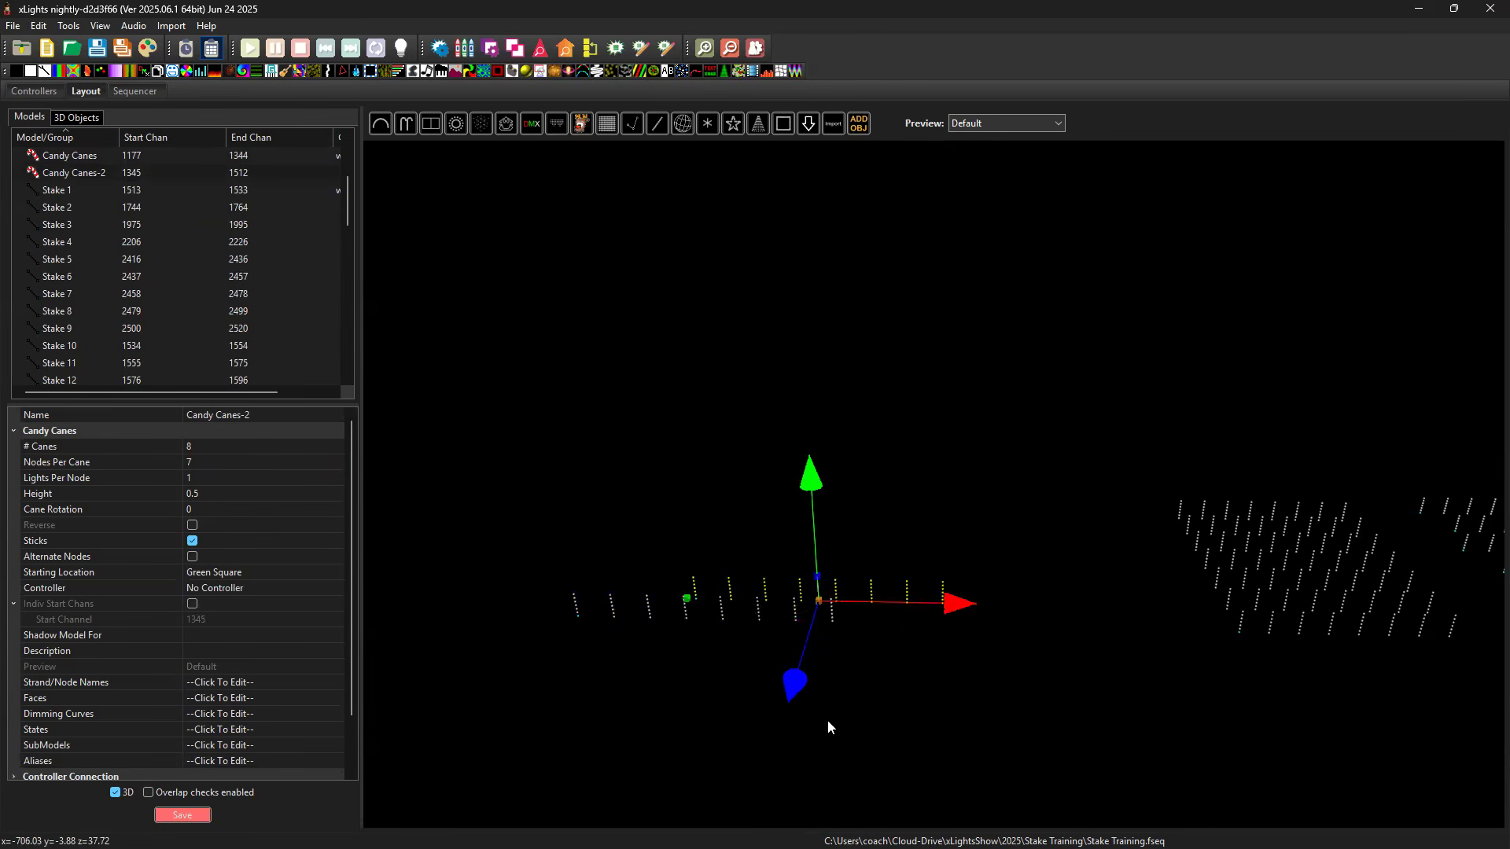
key(ctrl+v)
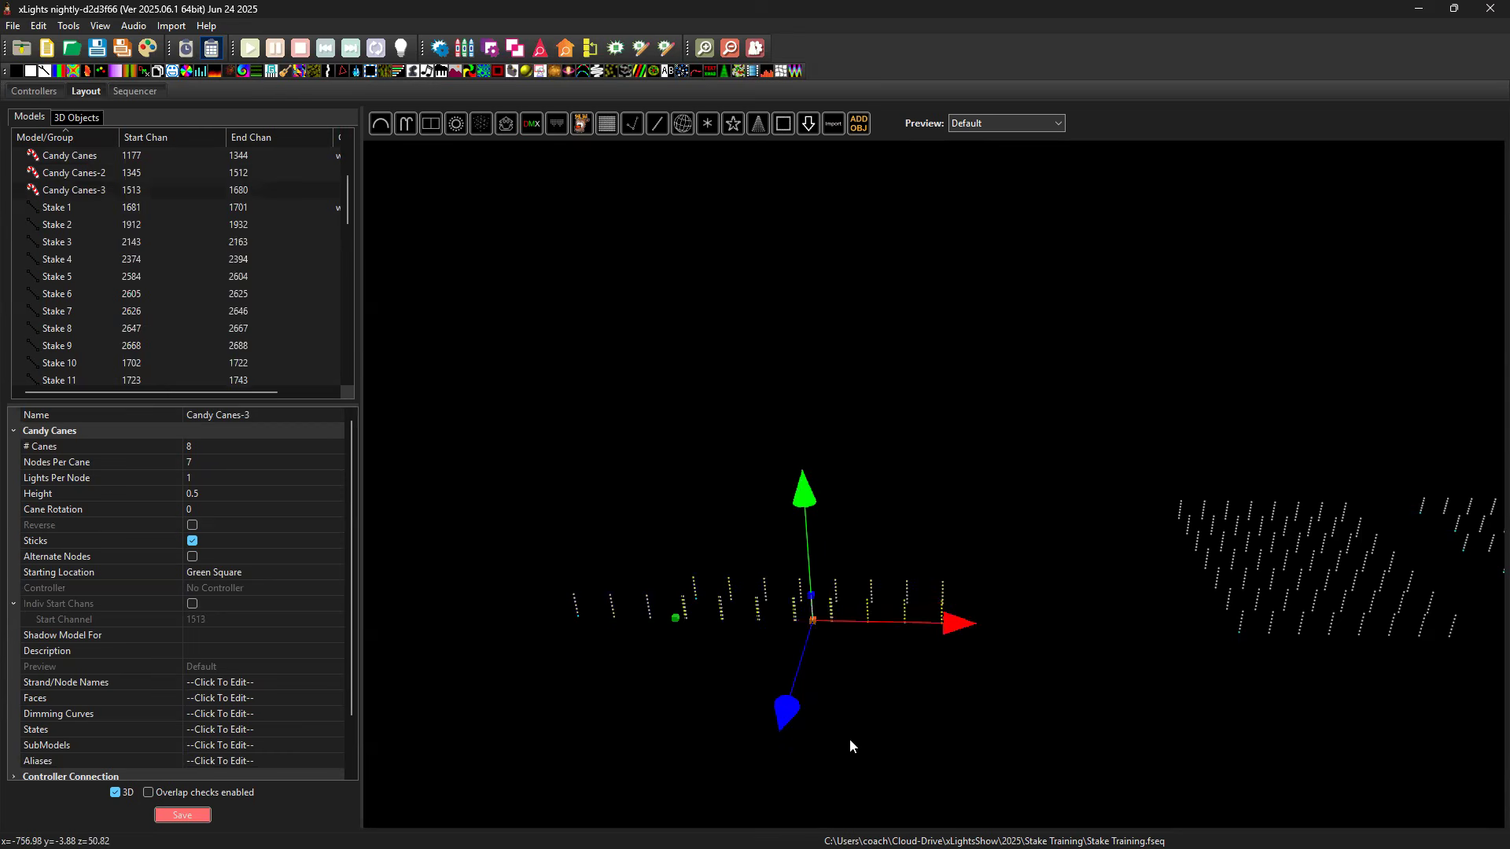
drag(789, 711, 828, 667)
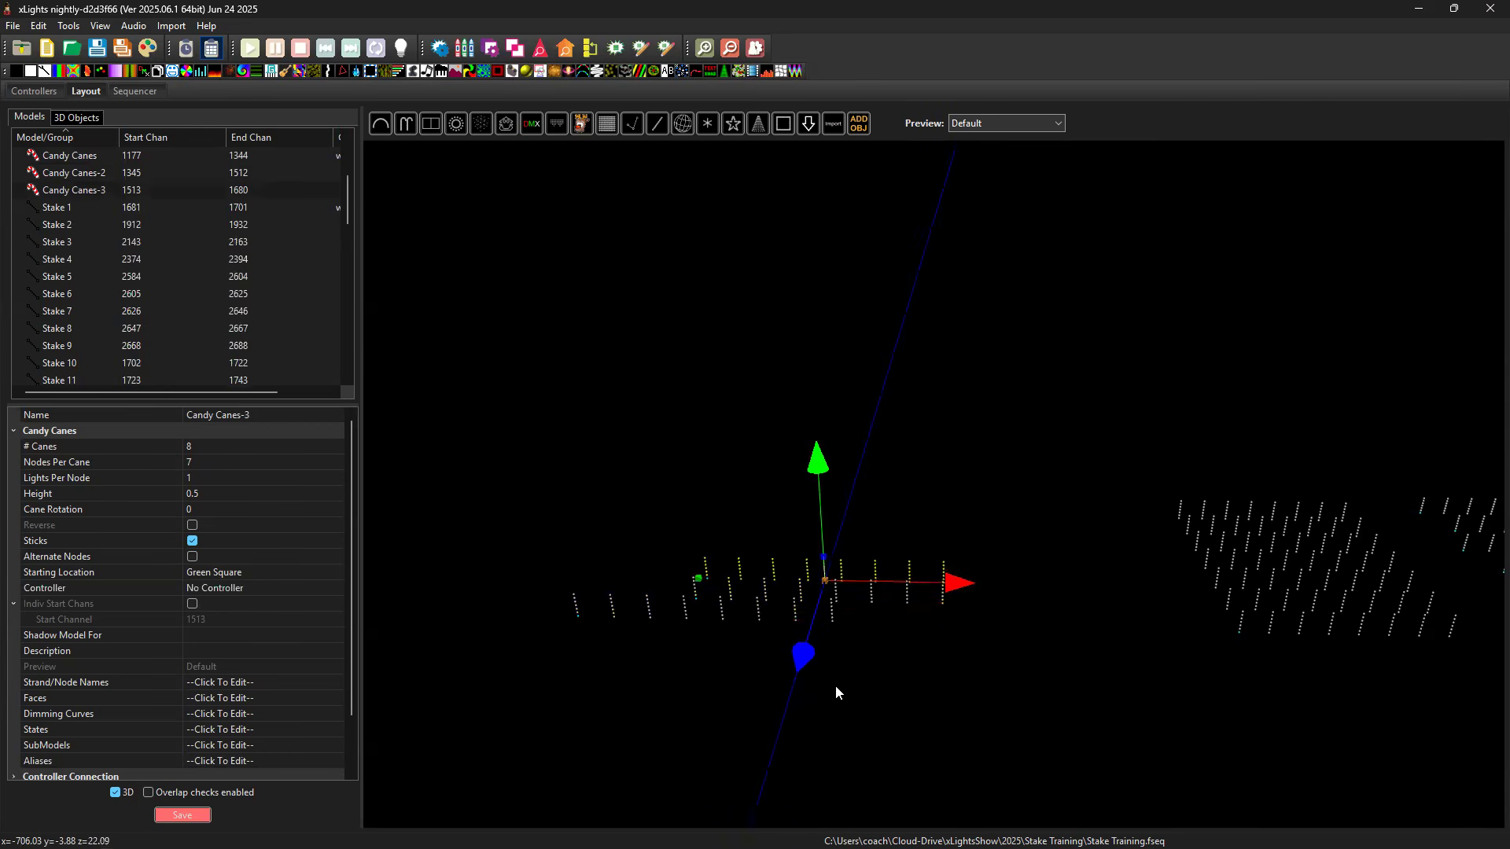
key(ctrl+v)
key(ctrl+v)
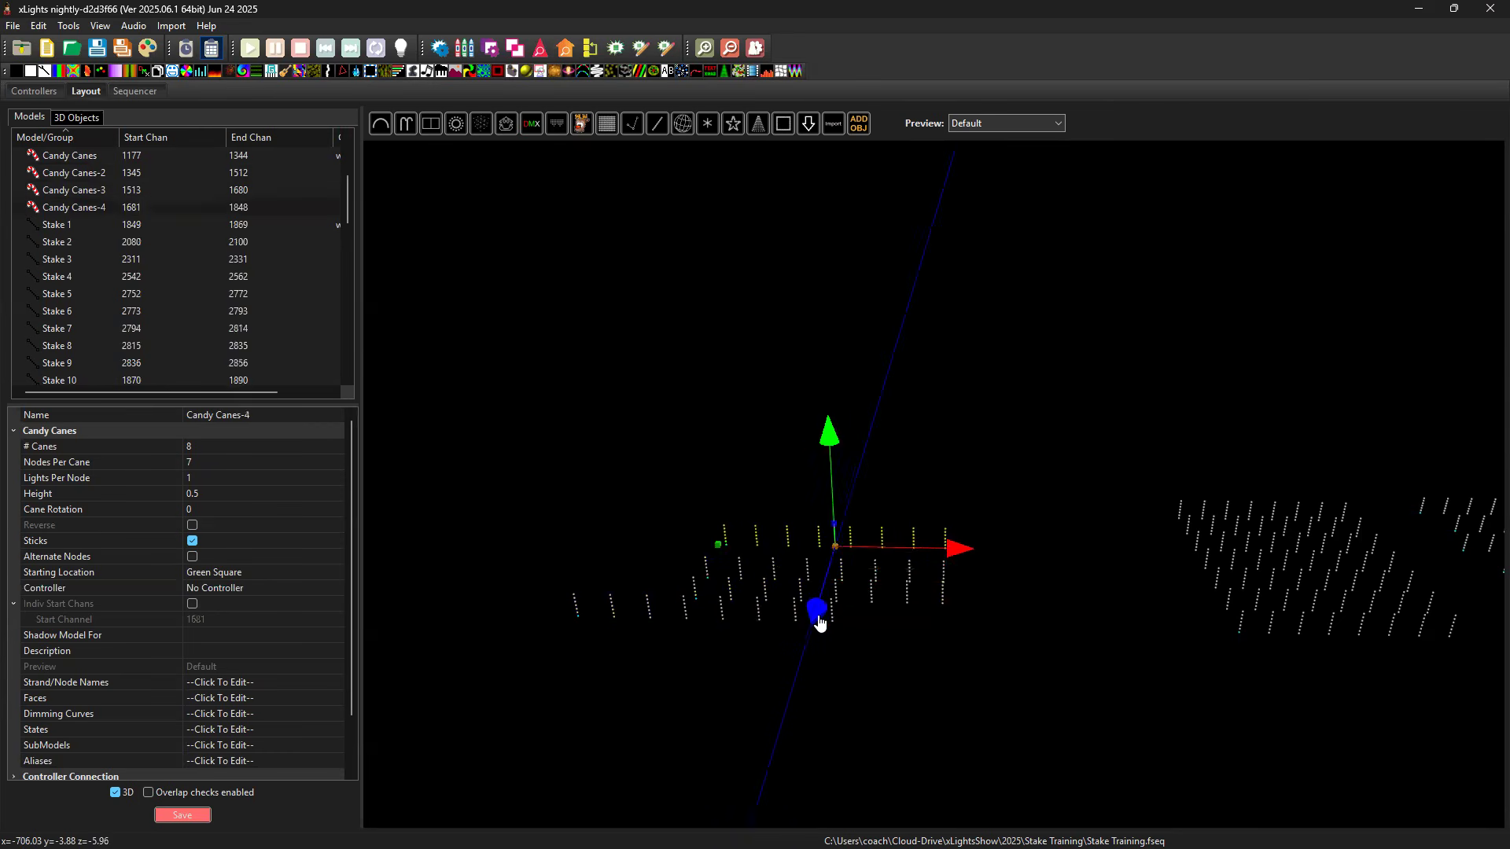
Add three more copies of the candy canes row at depths of about z -21, -47 and -82, leaving nothing selected.
drag(788, 720, 866, 638)
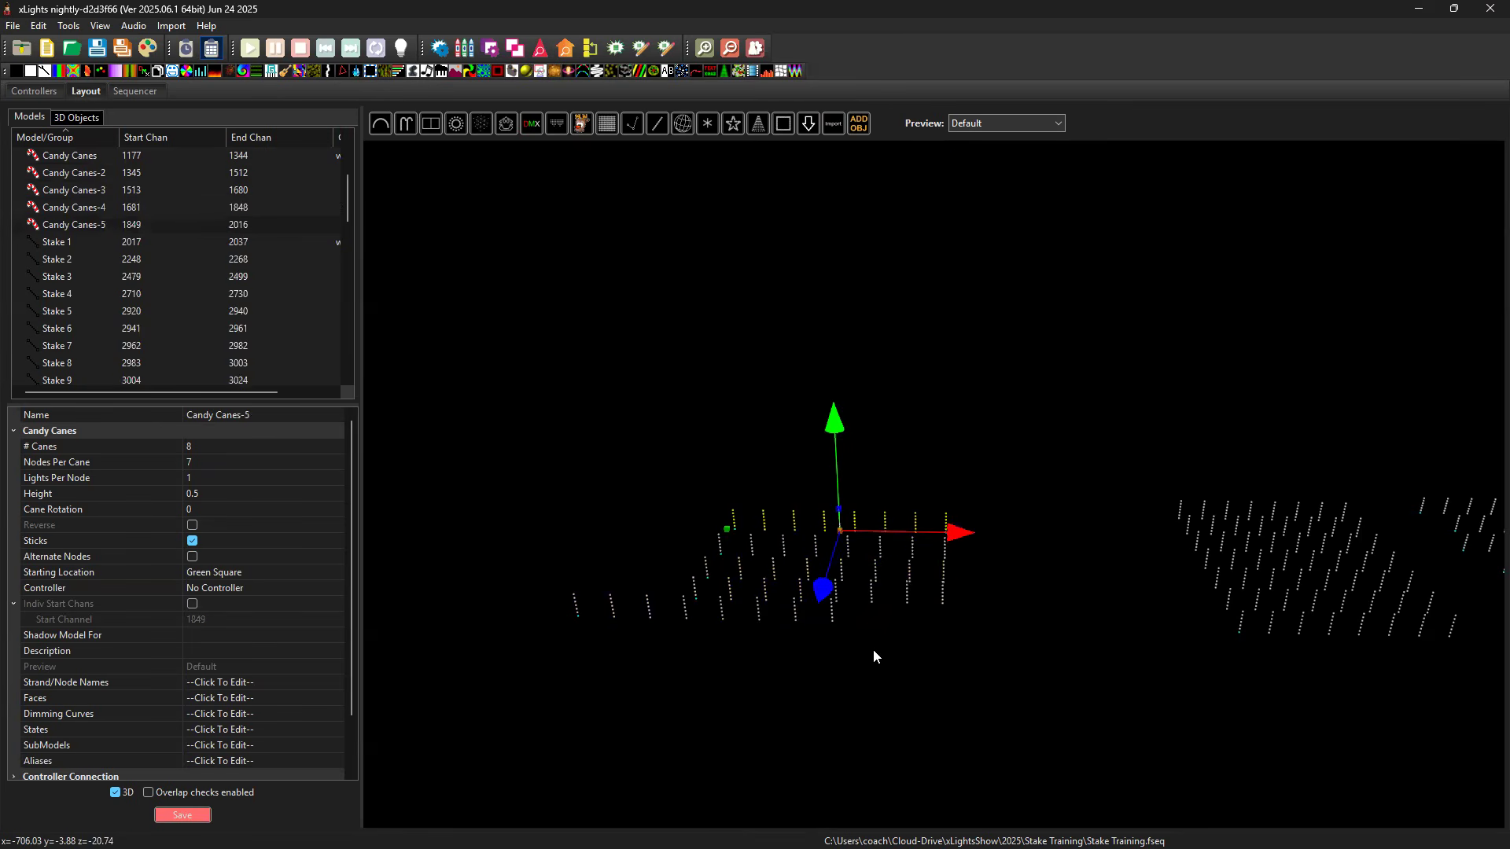
key(ctrl+v)
drag(825, 622, 840, 565)
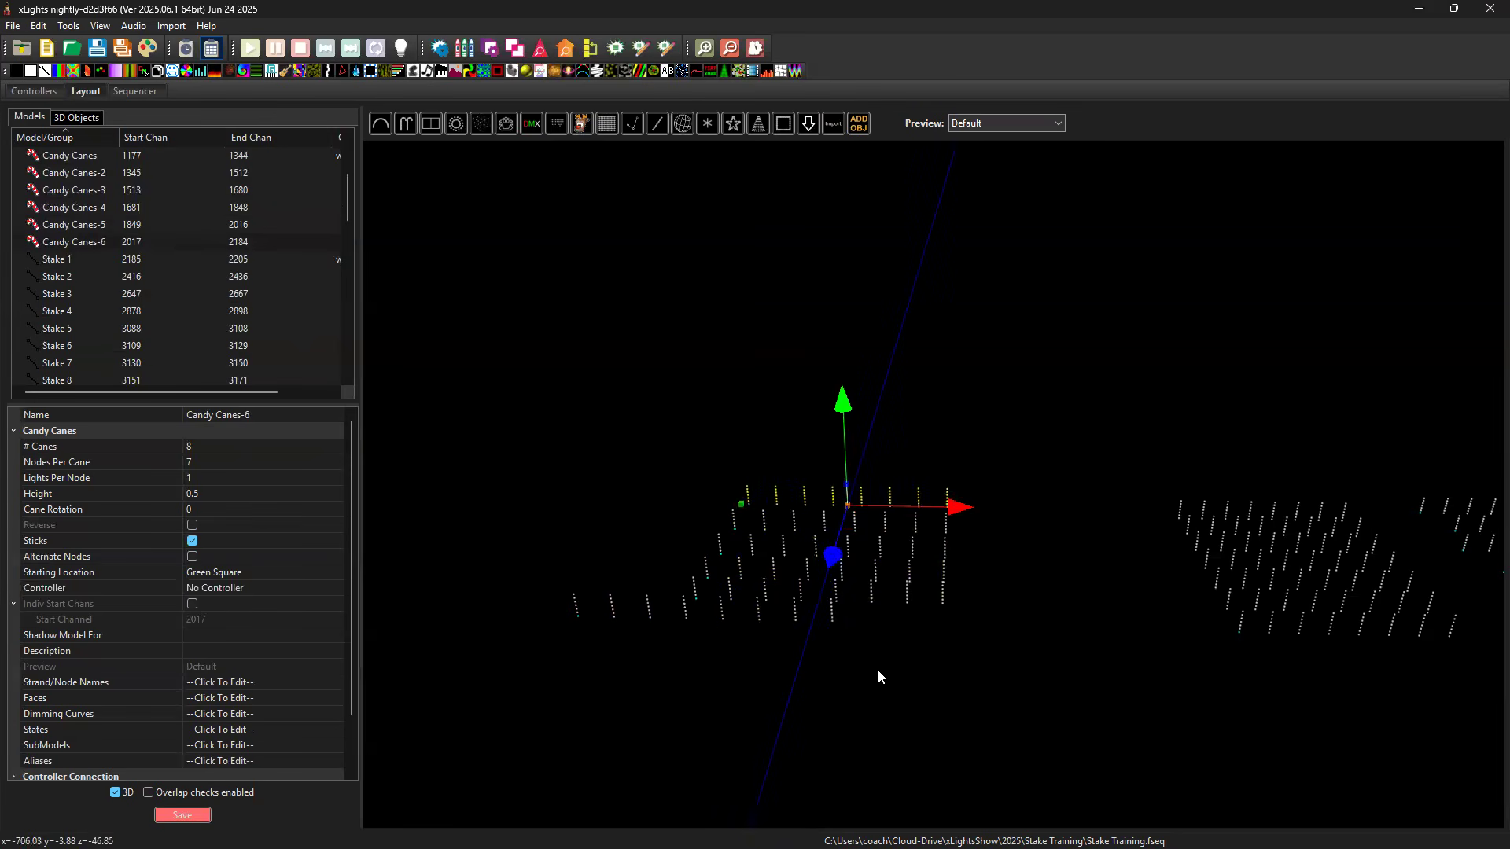
key(ctrl+v)
drag(786, 712, 843, 521)
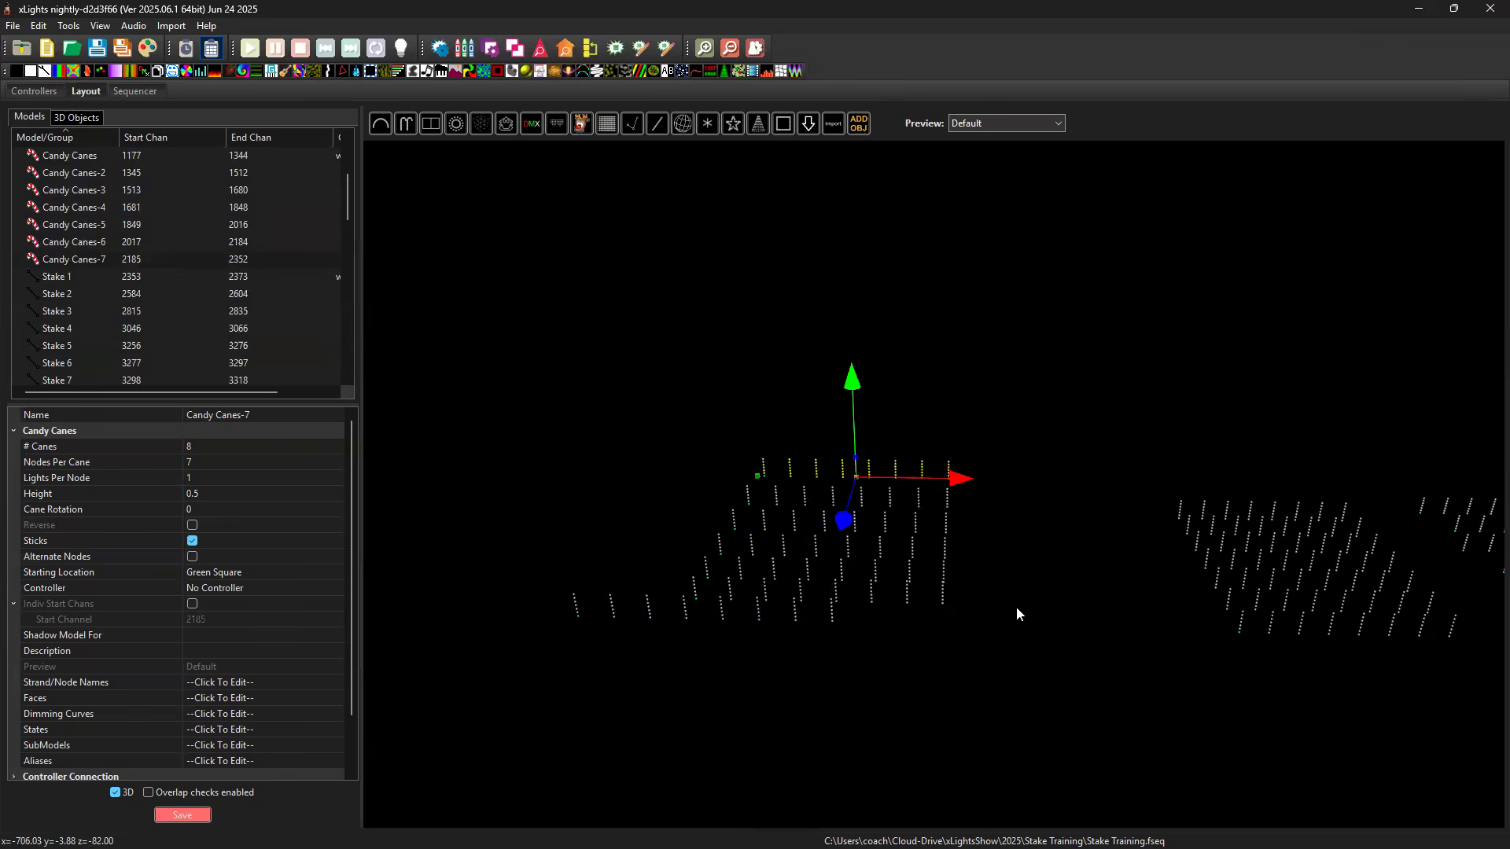
click(904, 641)
Select all seven candy canes rows with the original as the reference and align their bottoms and left edges.
drag(857, 707, 836, 685)
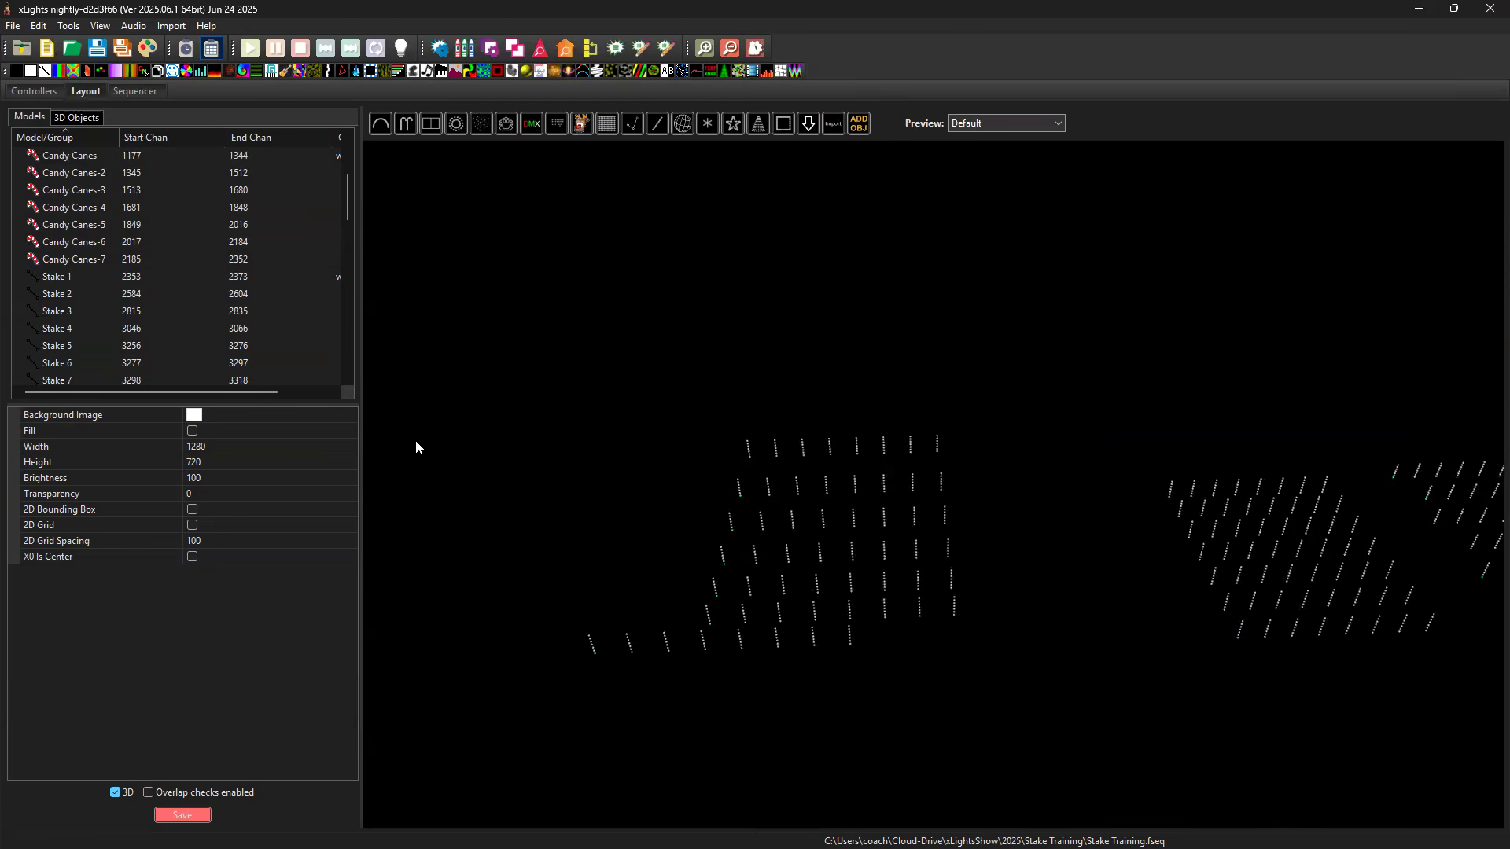
click(76, 156)
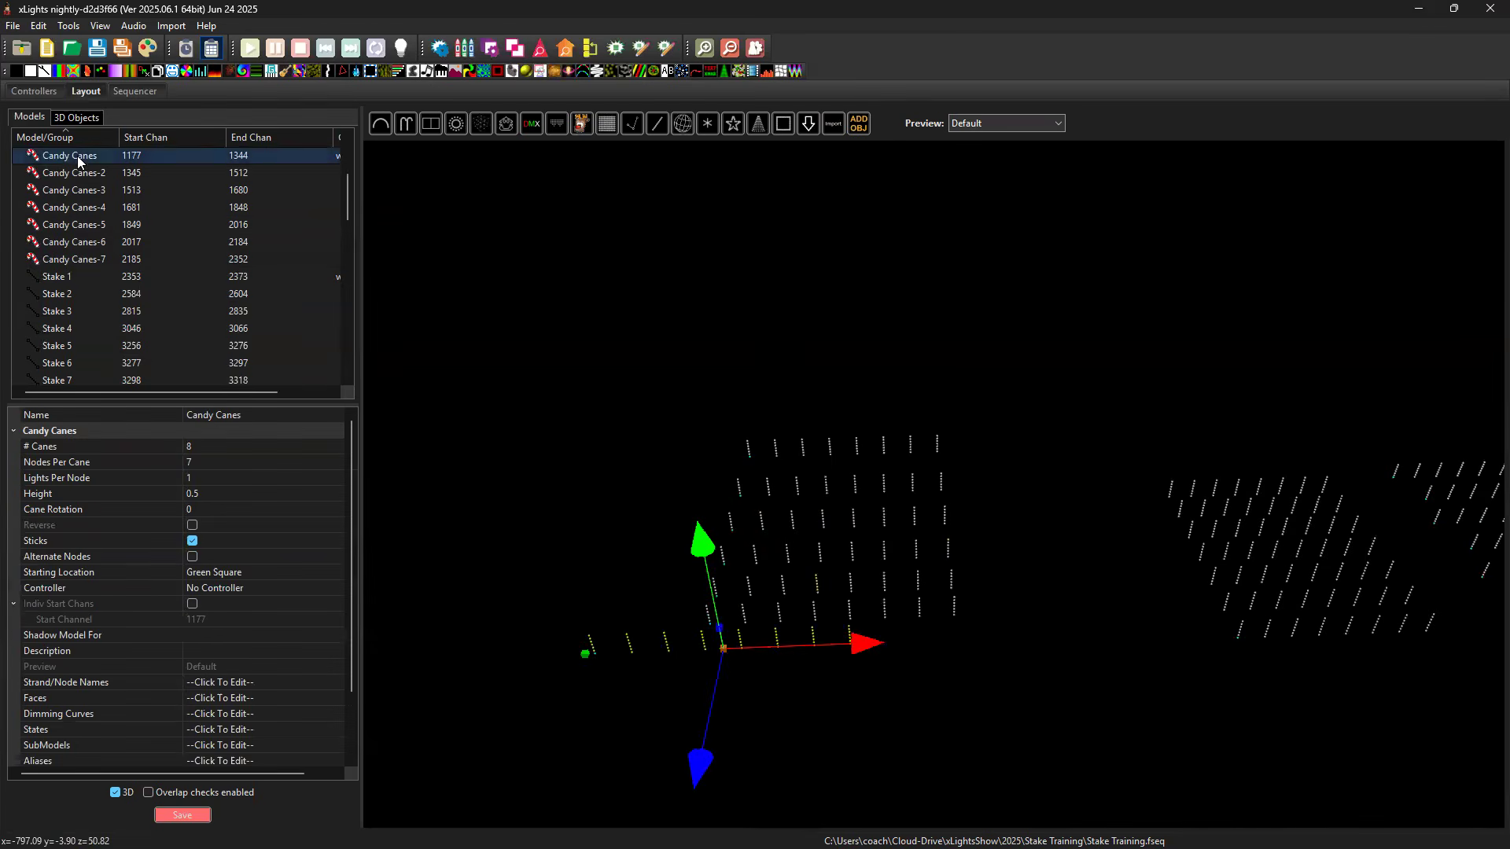
shift+click(87, 258)
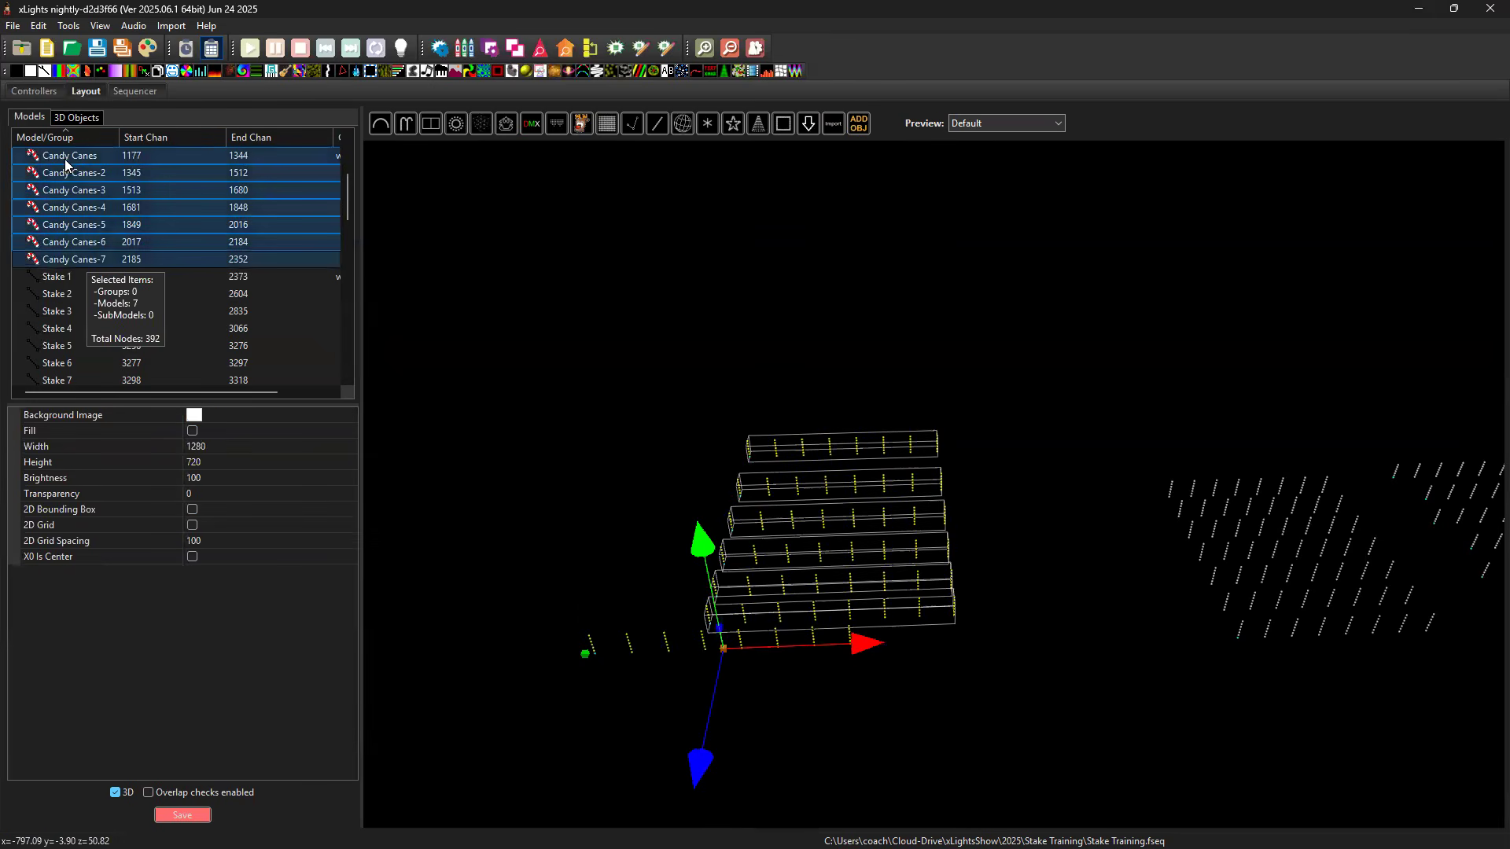
click(65, 159)
shift+click(65, 259)
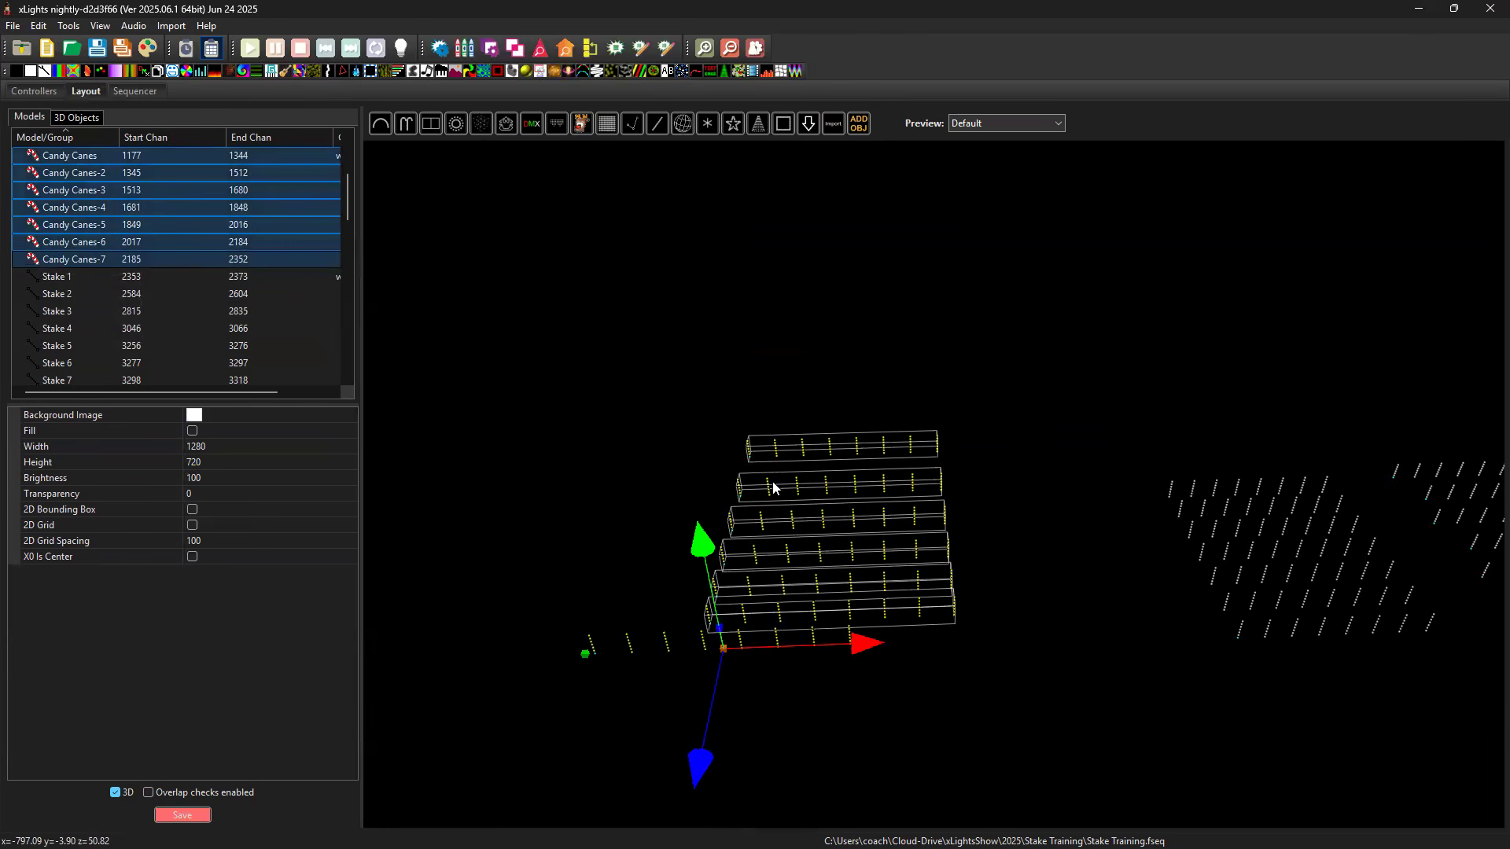
right_click(632, 442)
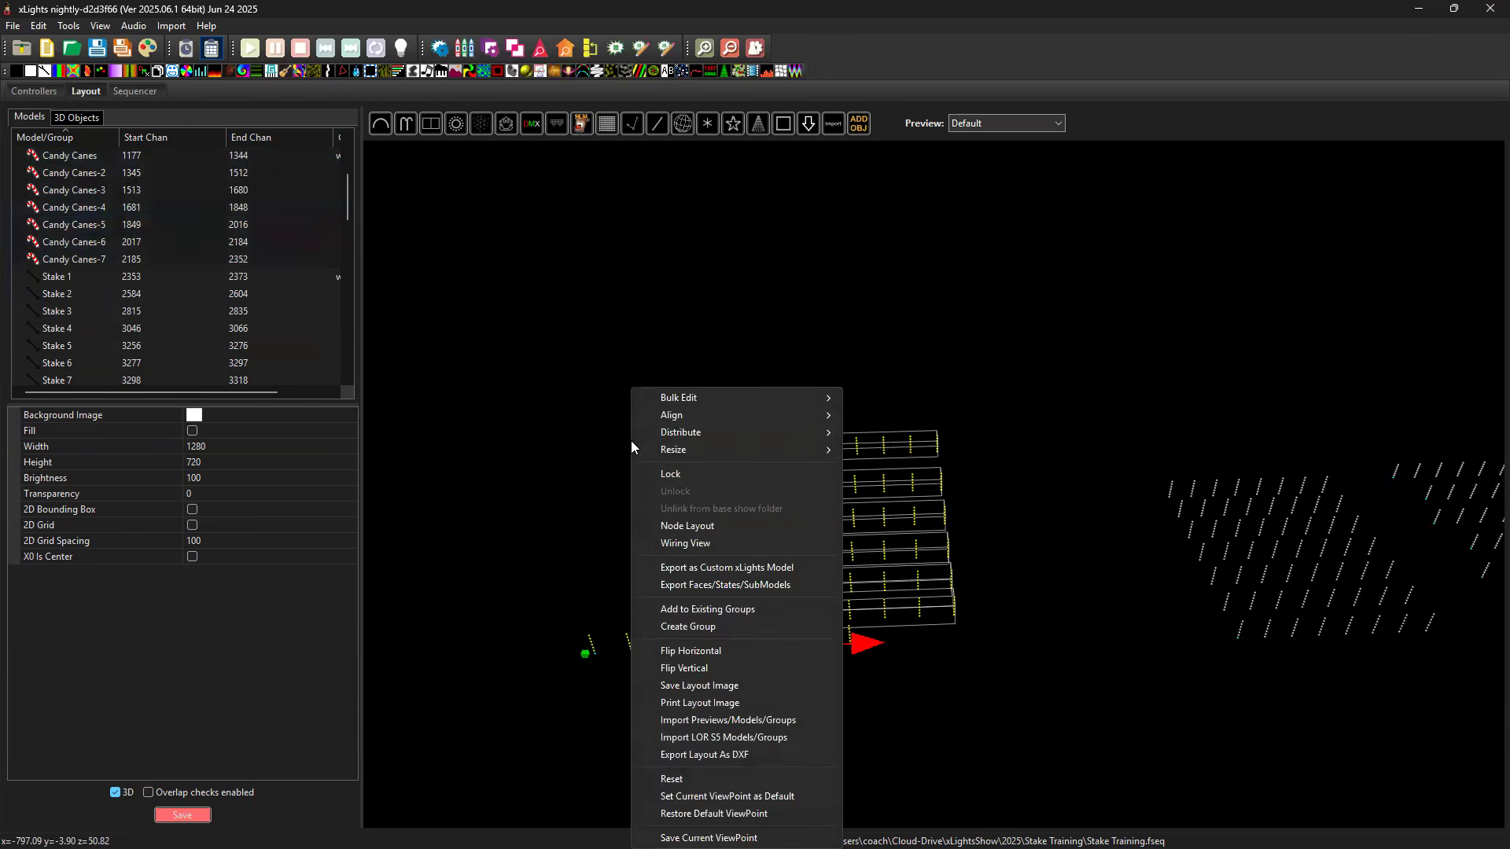
mouse_move(671, 414)
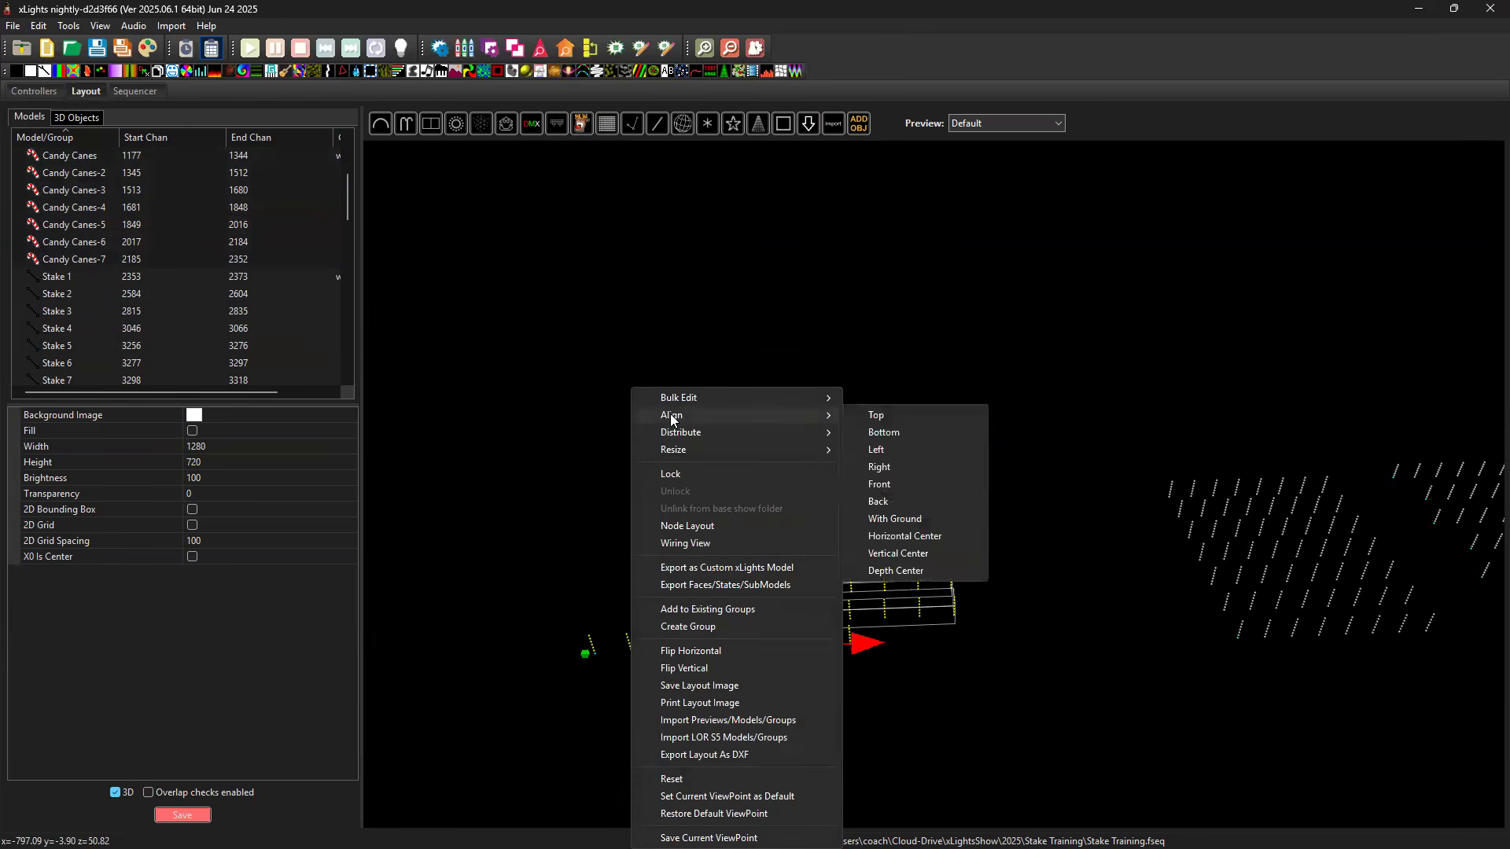
click(891, 434)
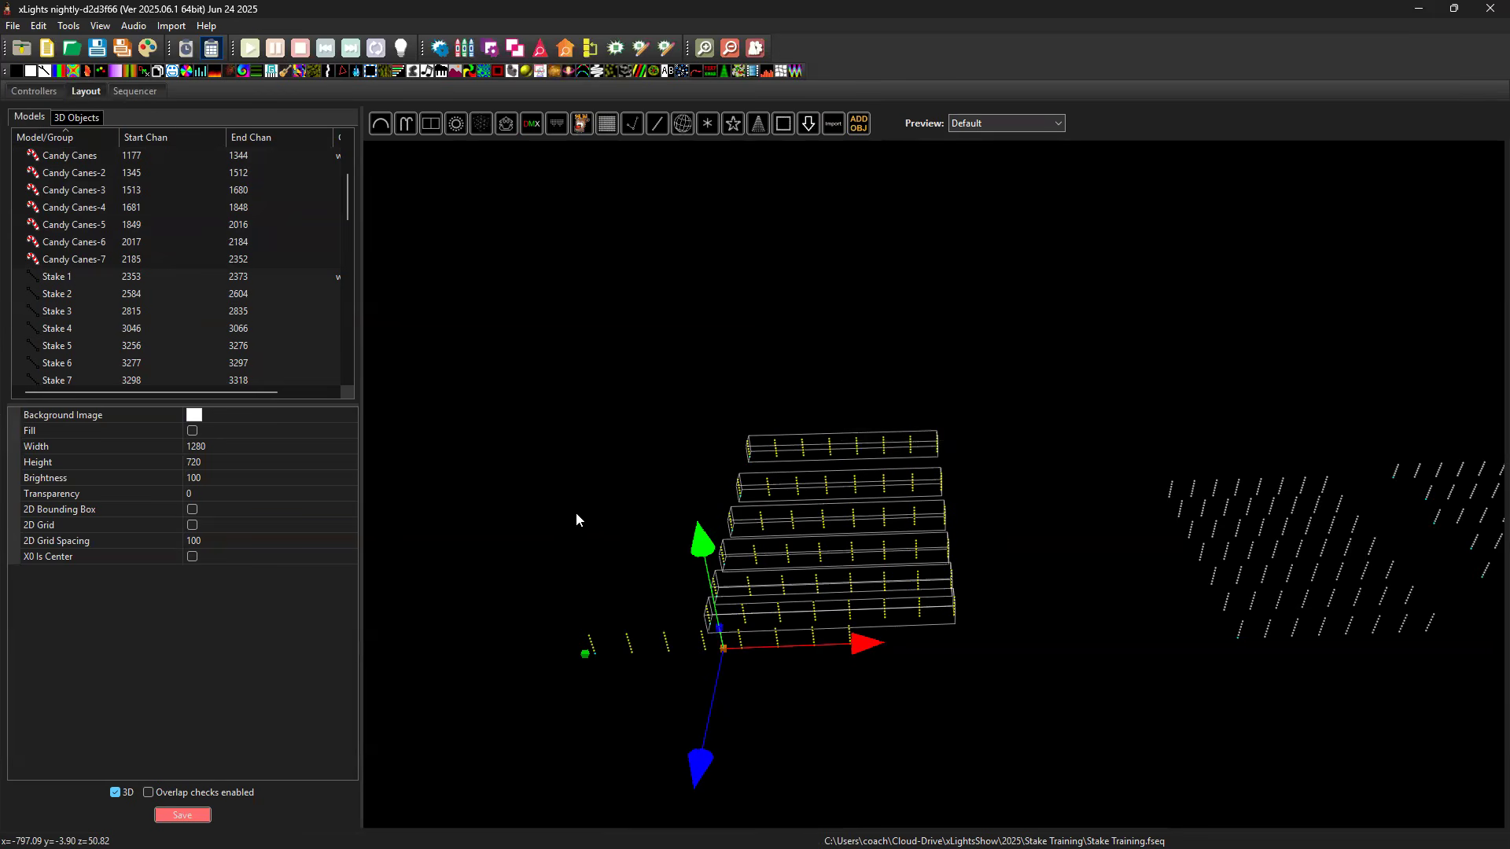
right_click(627, 464)
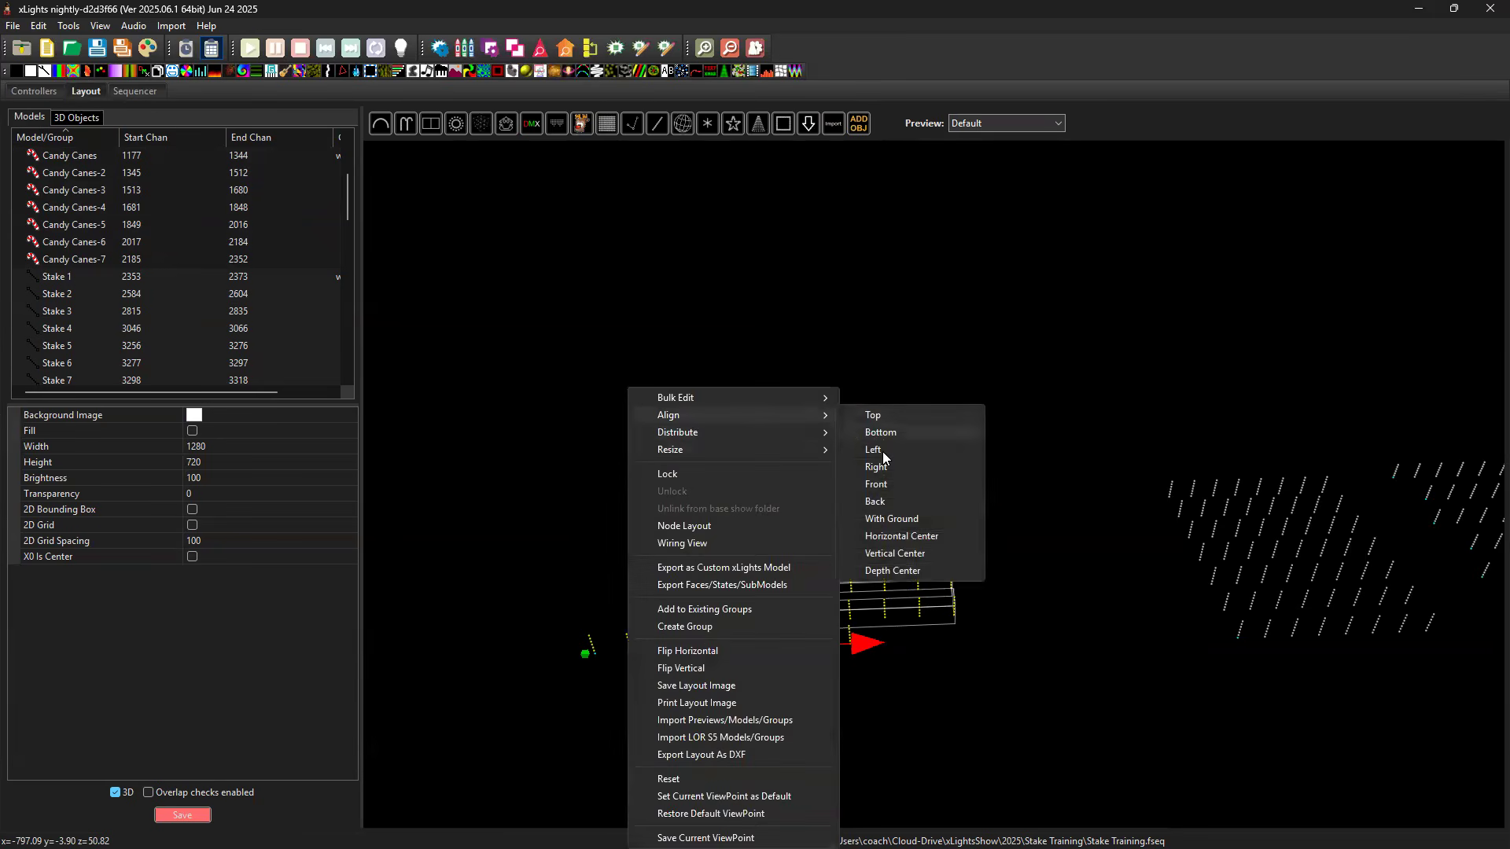
click(882, 452)
Distribute the seven selected candy canes rows evenly in depth.
drag(960, 596, 918, 504)
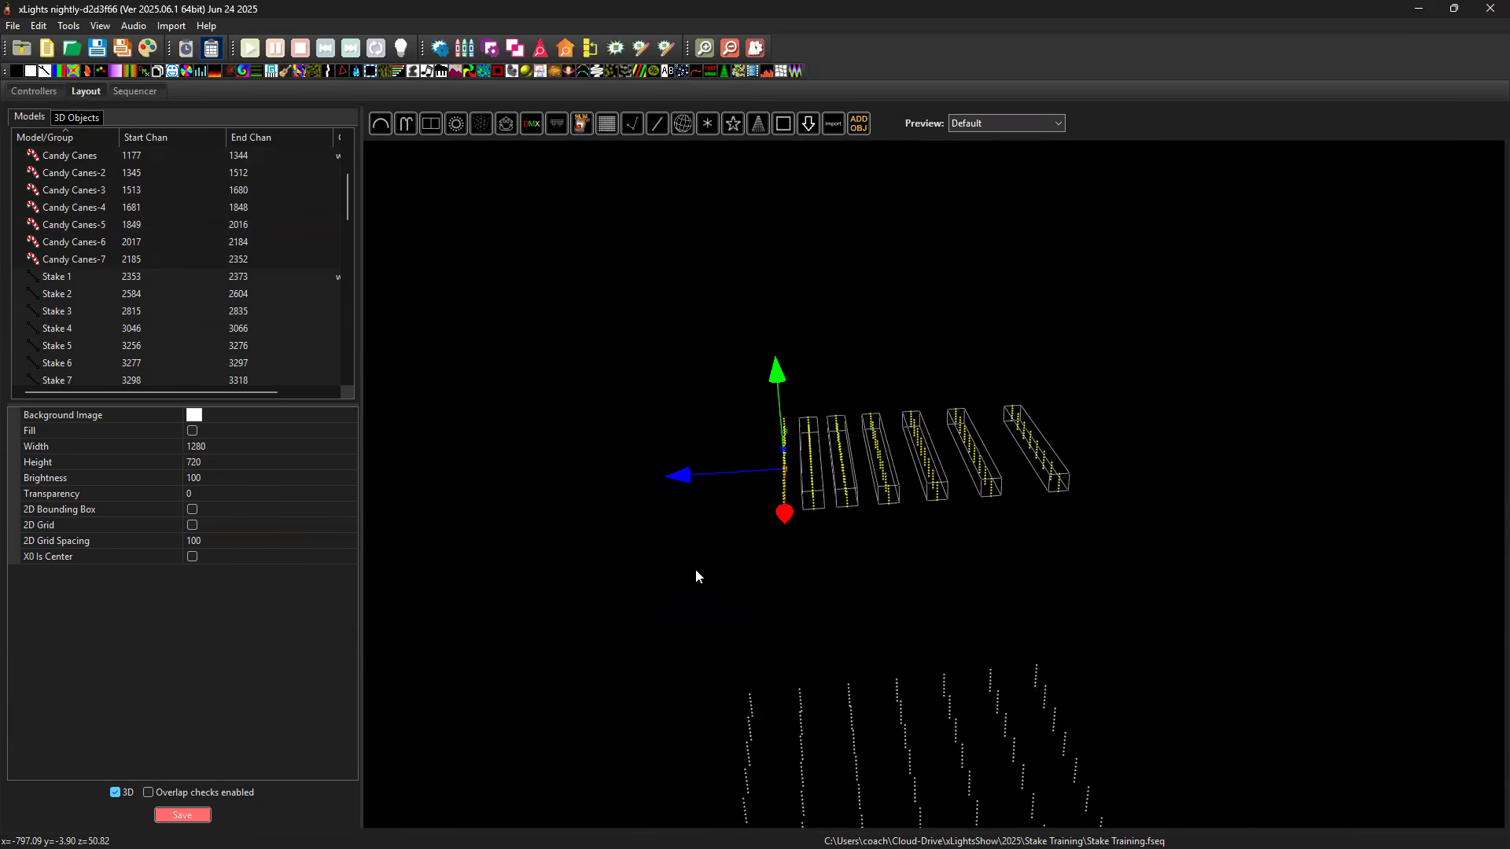
drag(739, 582, 982, 520)
right_click(983, 520)
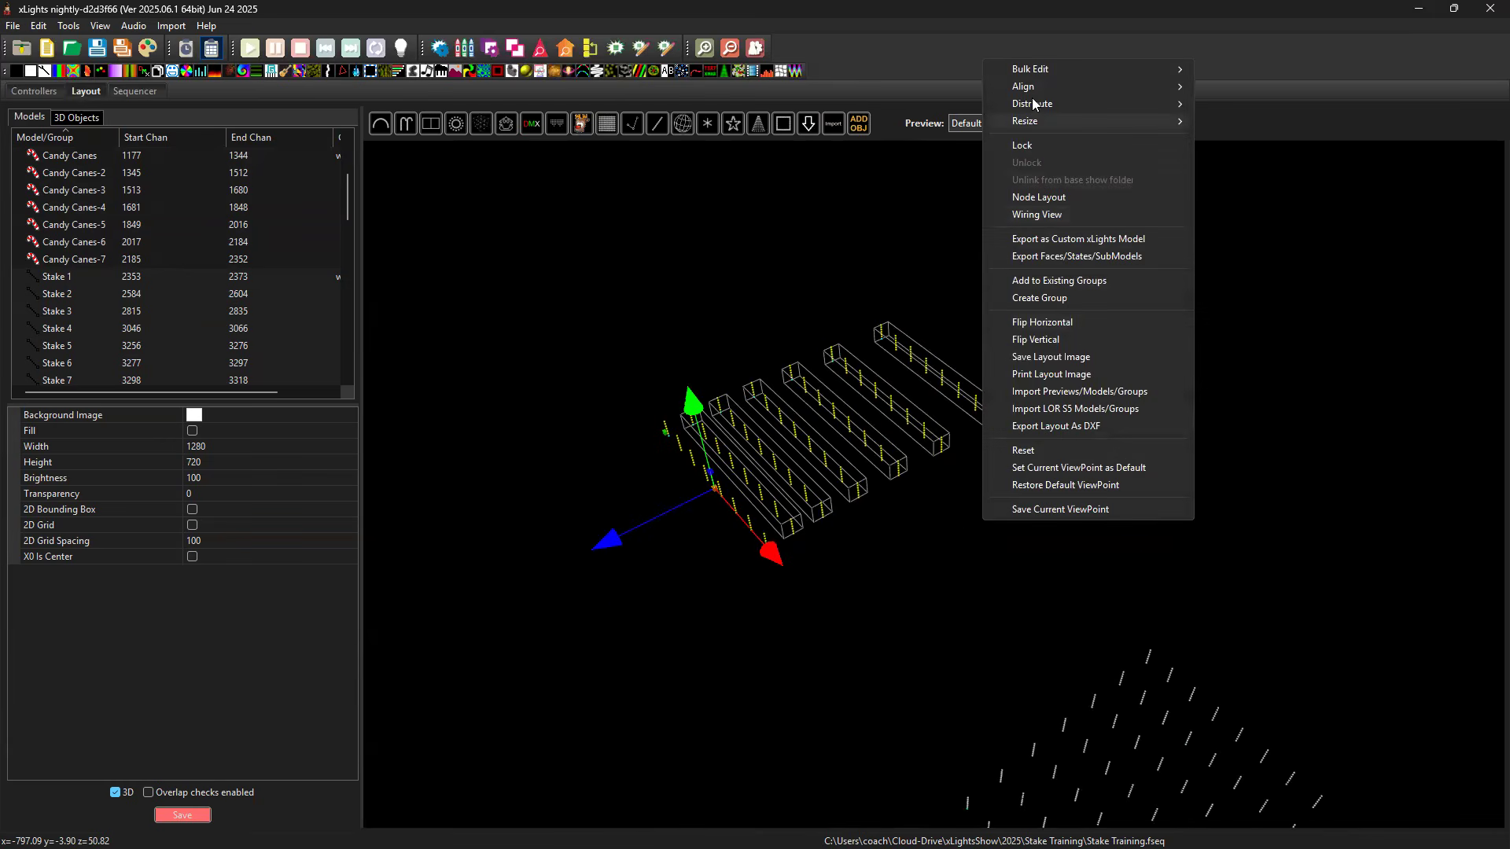
mouse_move(1172, 104)
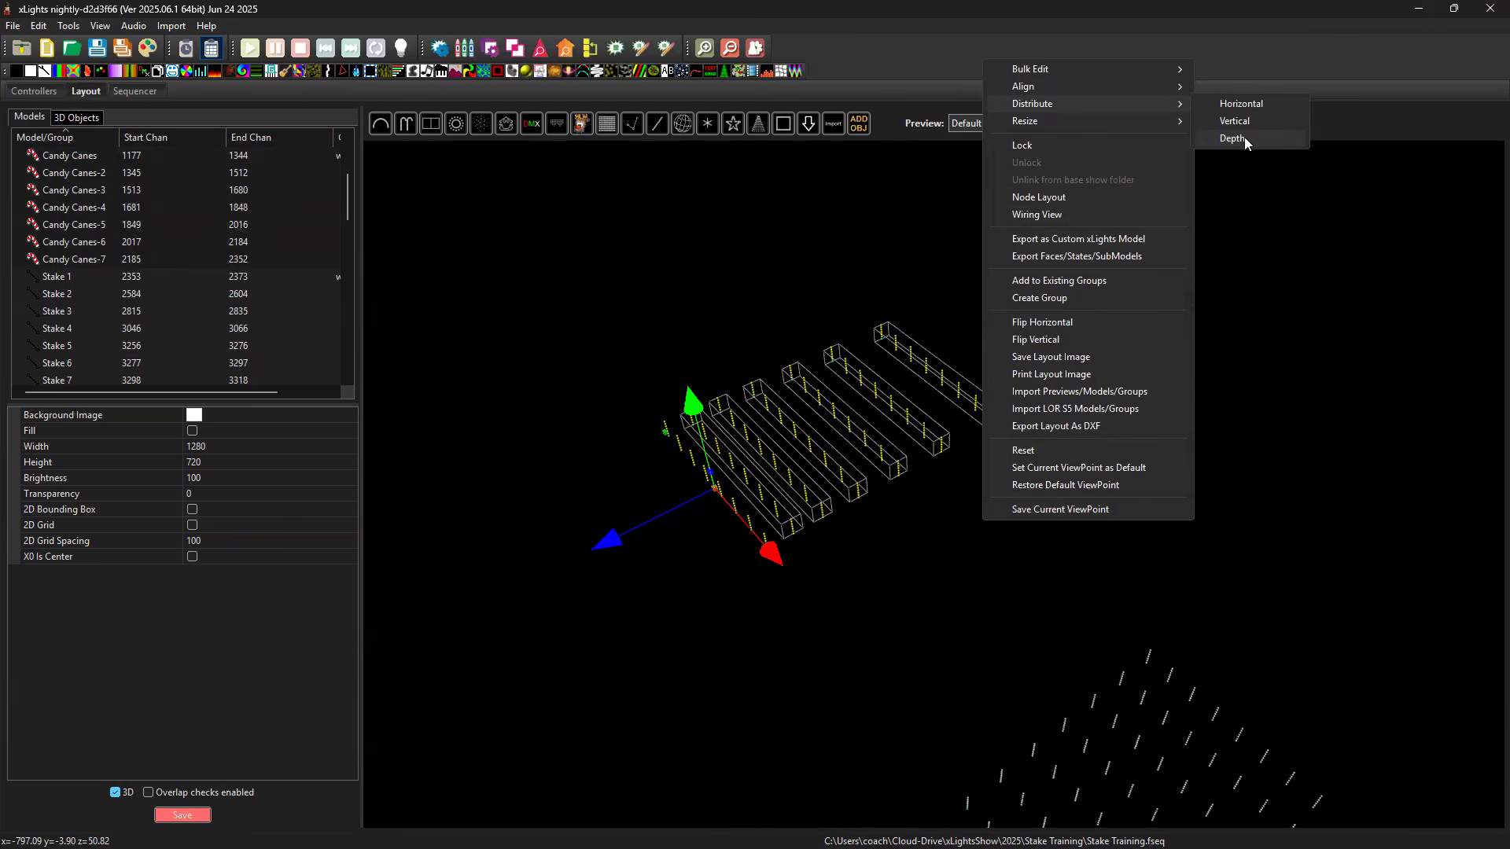
click(1244, 138)
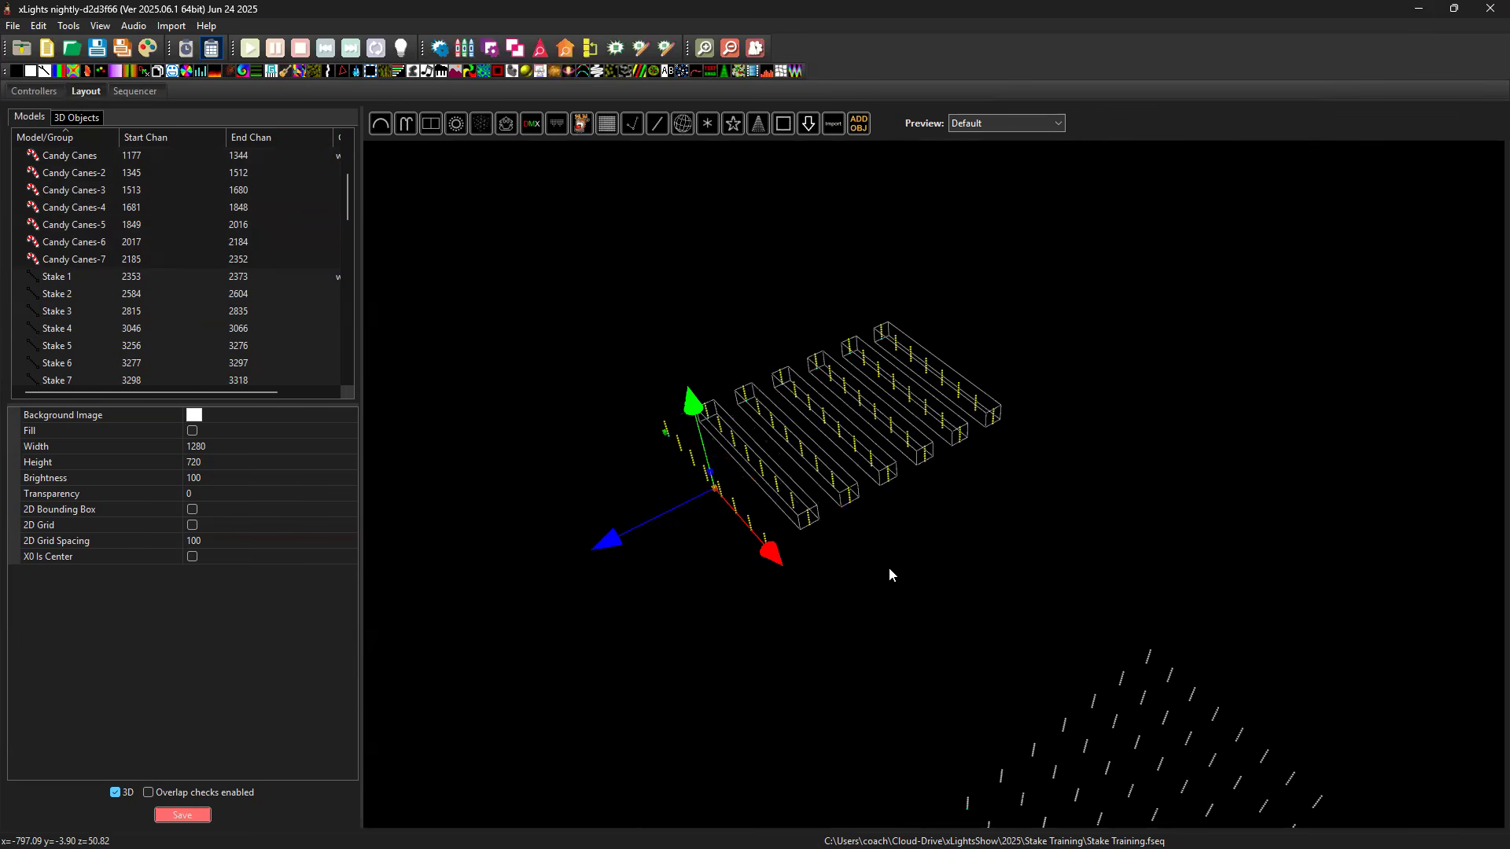
Shift Candy Canes-2 sideways to about x -791 to stagger it against the front row.
drag(840, 554, 806, 564)
drag(947, 582, 926, 641)
drag(933, 695, 776, 624)
click(769, 626)
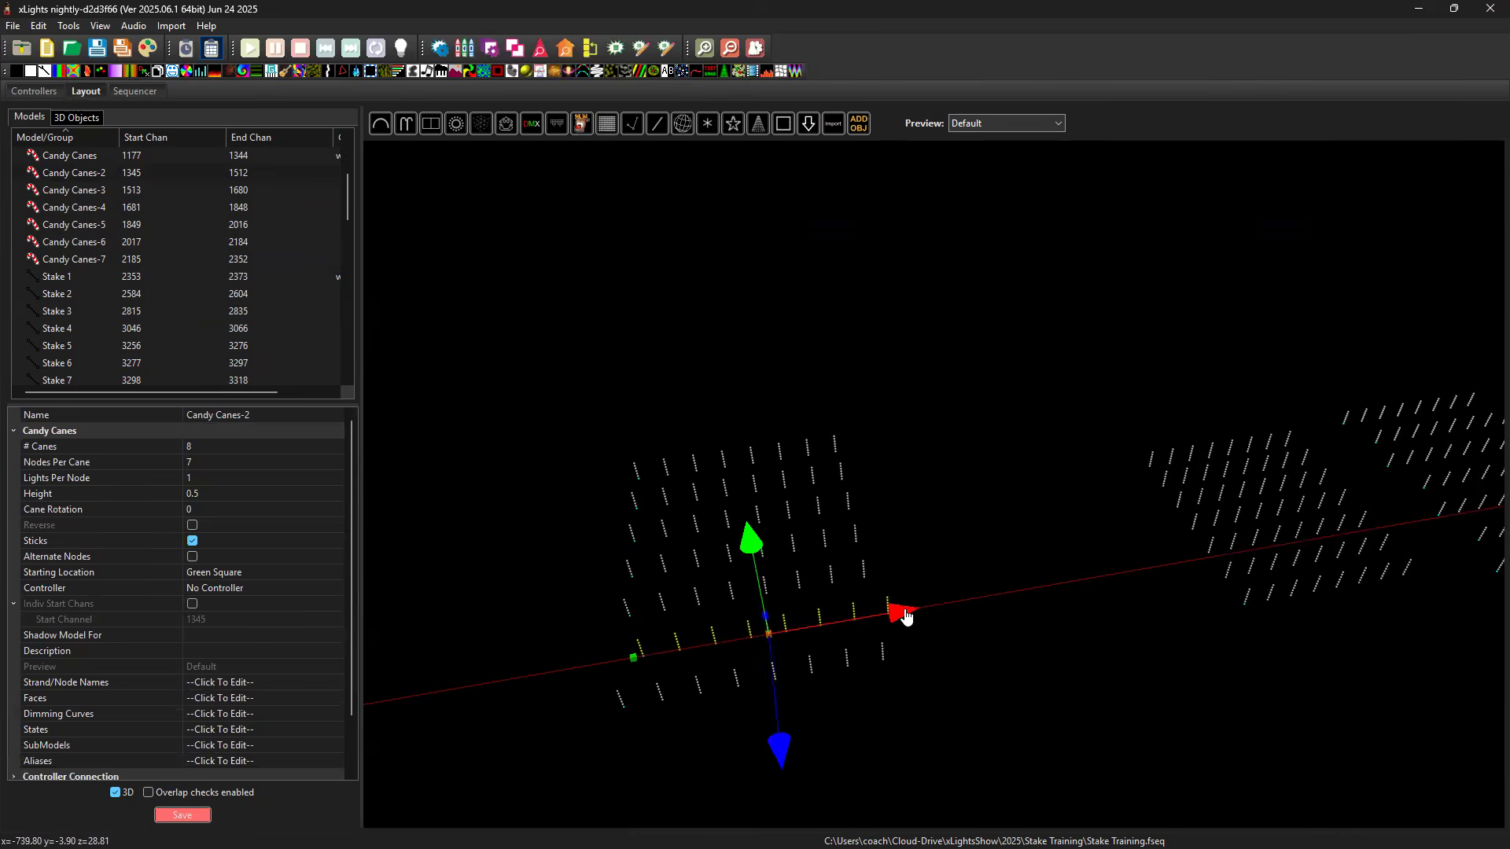
drag(879, 711, 899, 670)
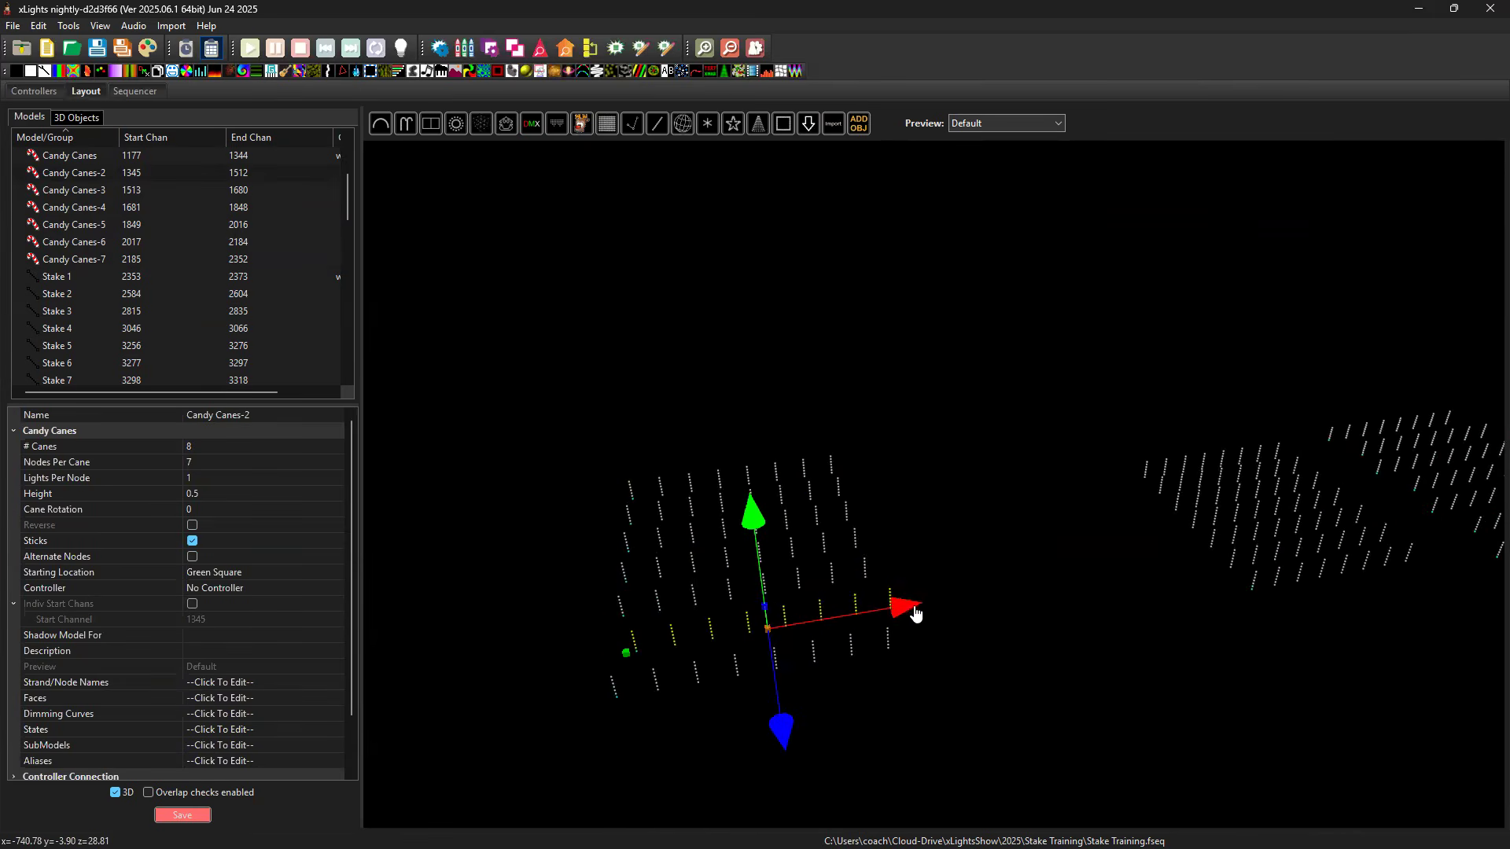
drag(909, 606, 915, 608)
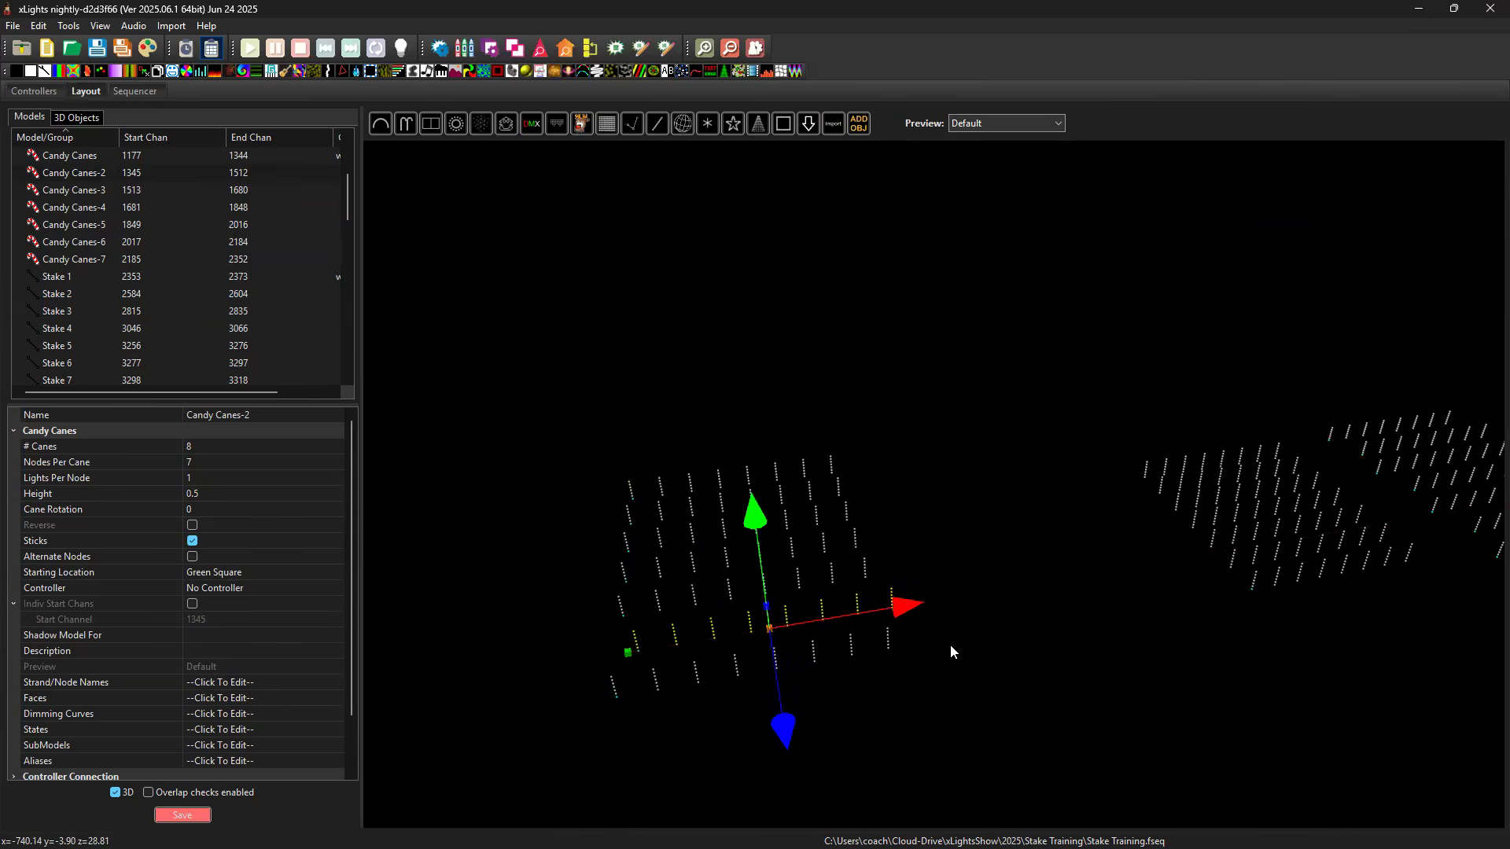
Align the left edges of Candy Canes-4 and Candy Canes-6 with Candy Canes-2 to stagger every other row.
click(74, 178)
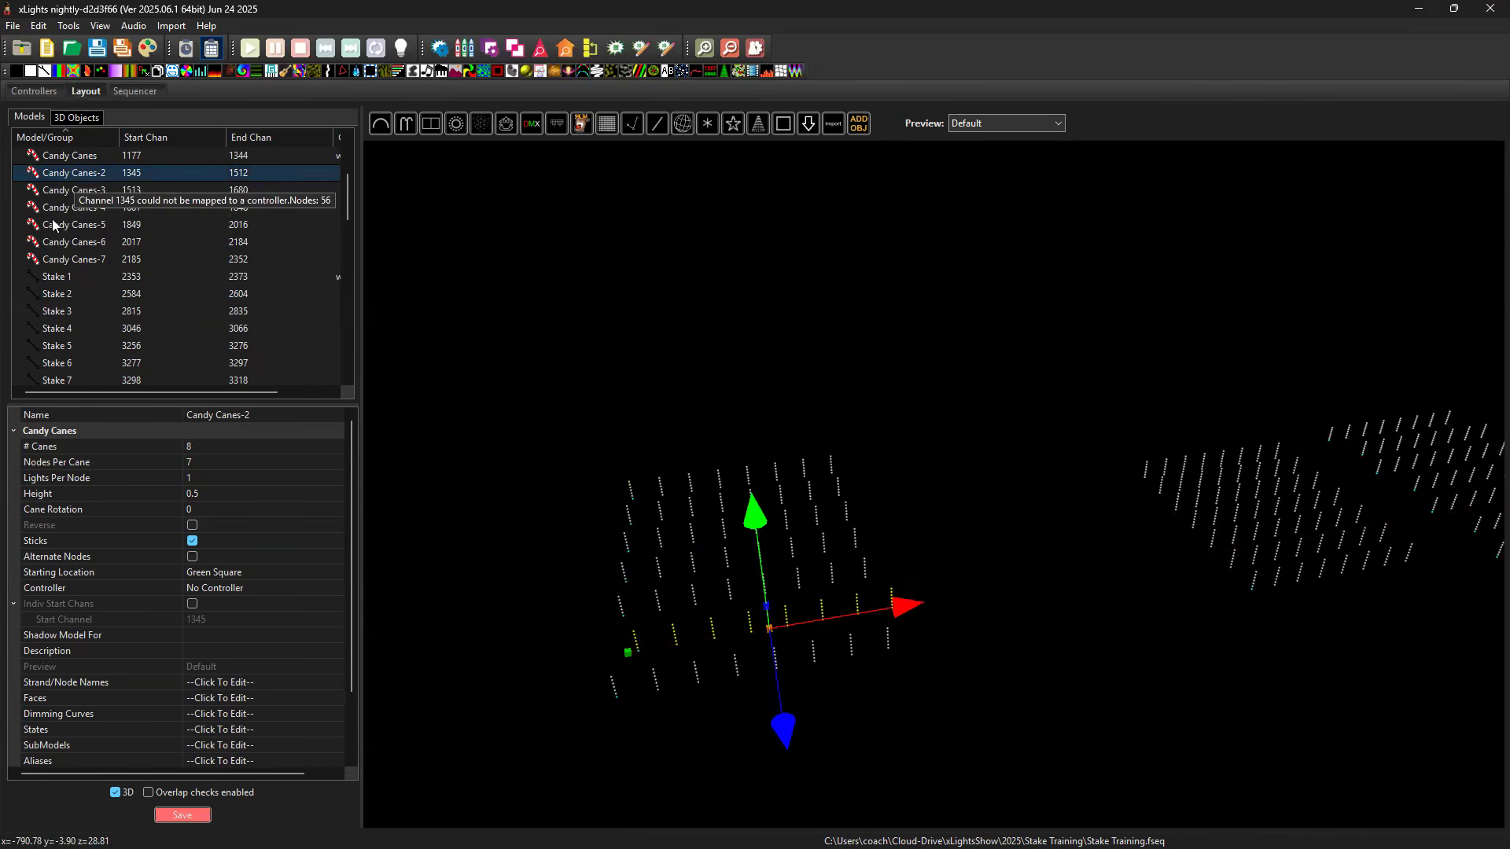
ctrl+click(56, 209)
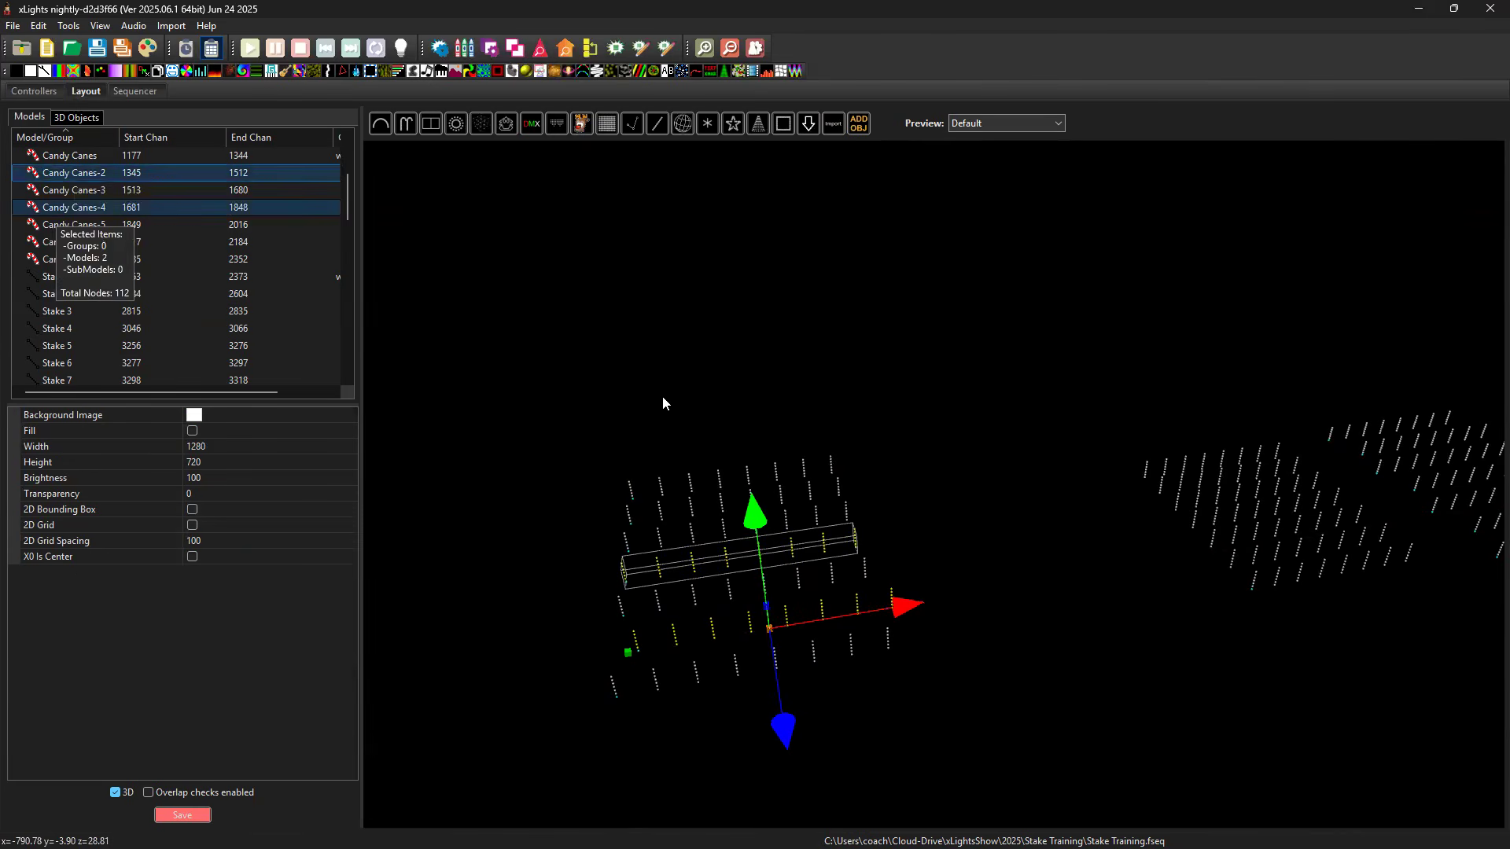
ctrl+click(53, 243)
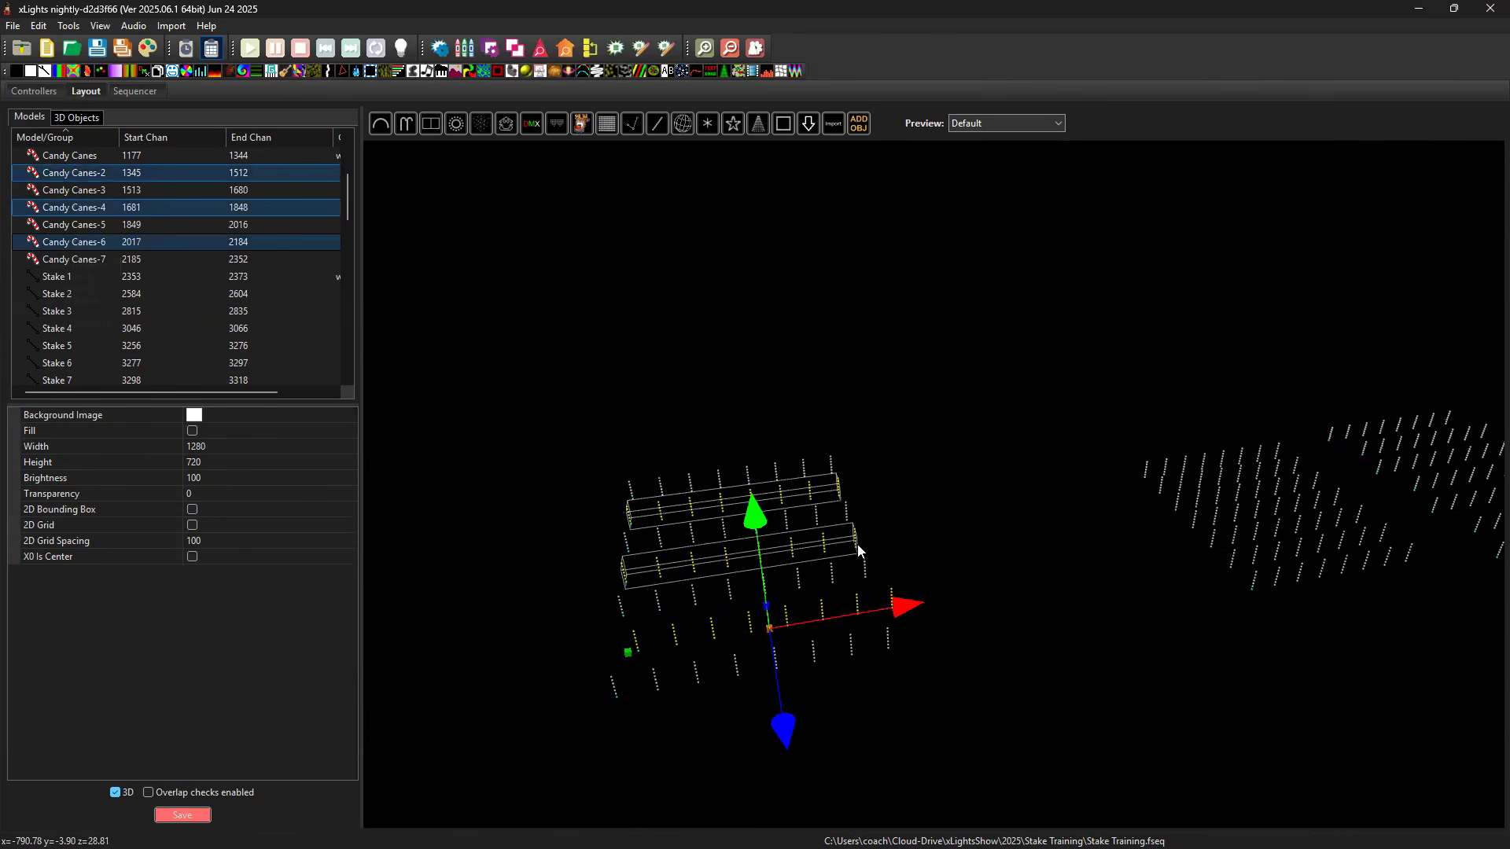
right_click(929, 512)
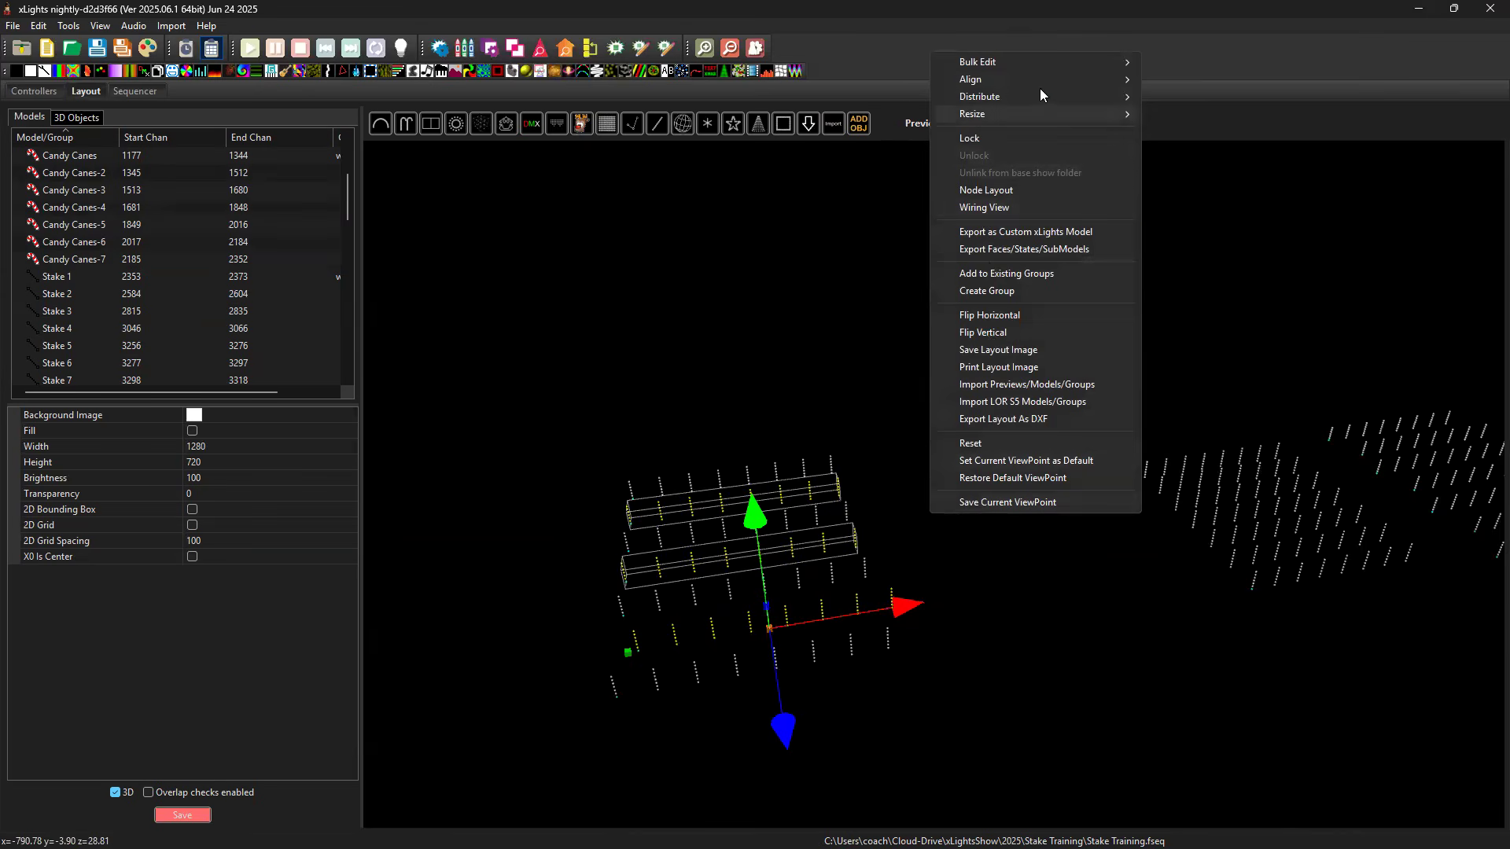
mouse_move(1040, 83)
click(1173, 115)
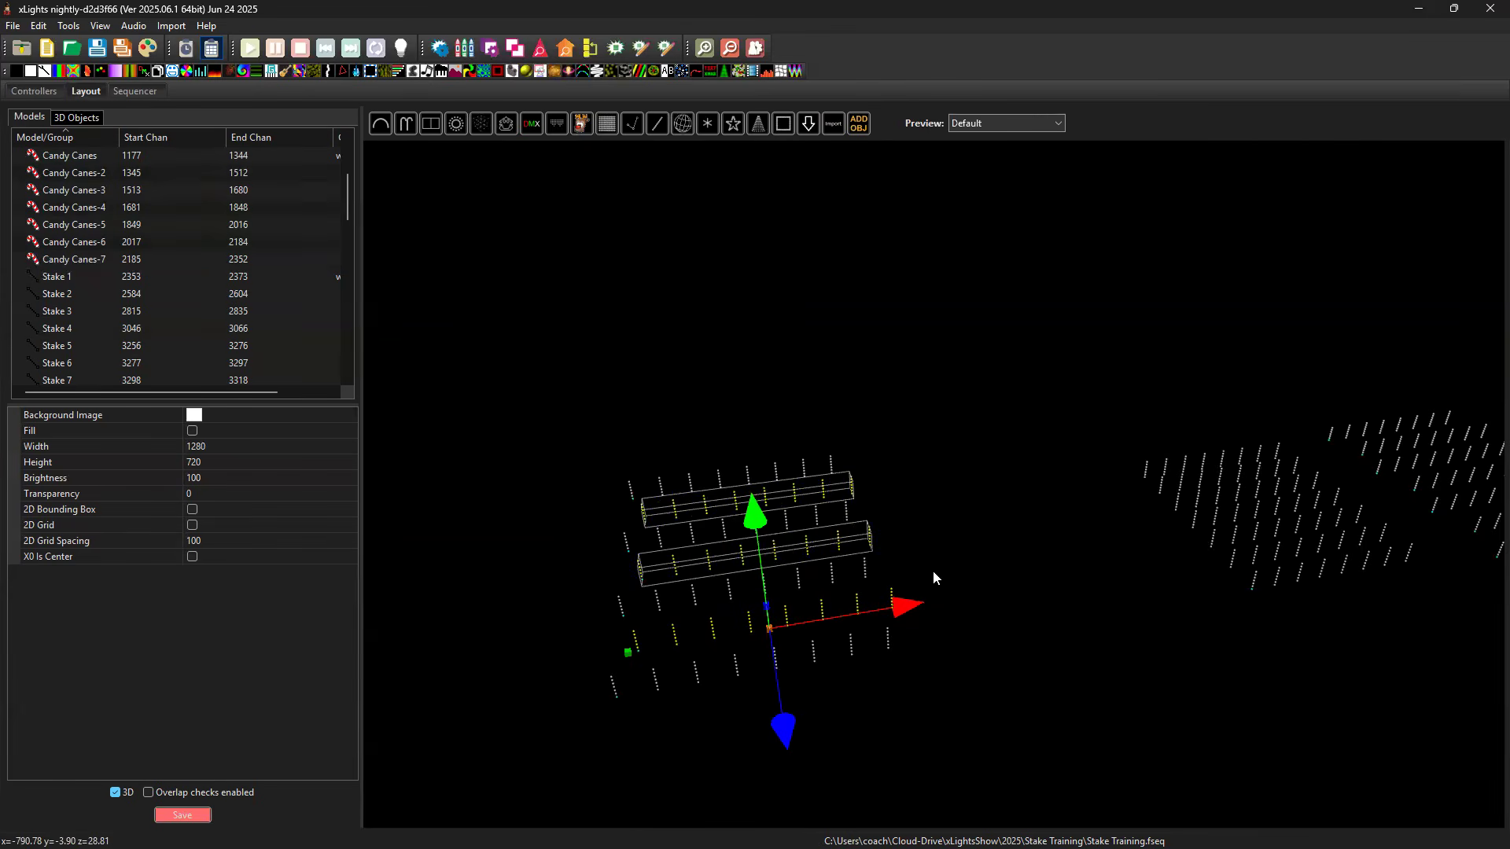
Draw a single-segment horizontal Poly Line model in the empty area above the staggered candy canes rows.
drag(922, 627, 728, 657)
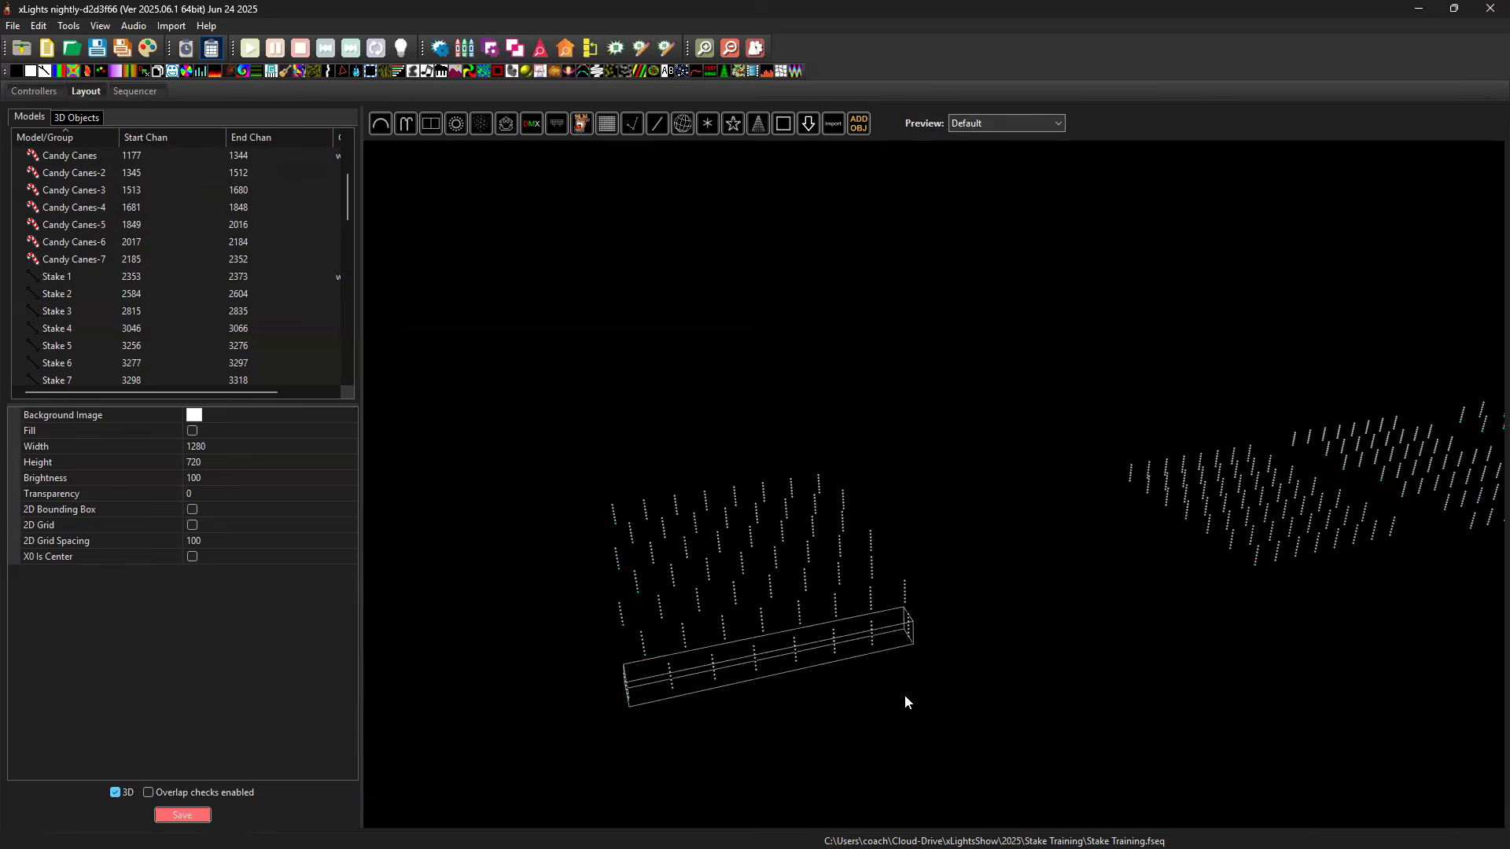
drag(989, 712, 842, 596)
drag(928, 694, 931, 667)
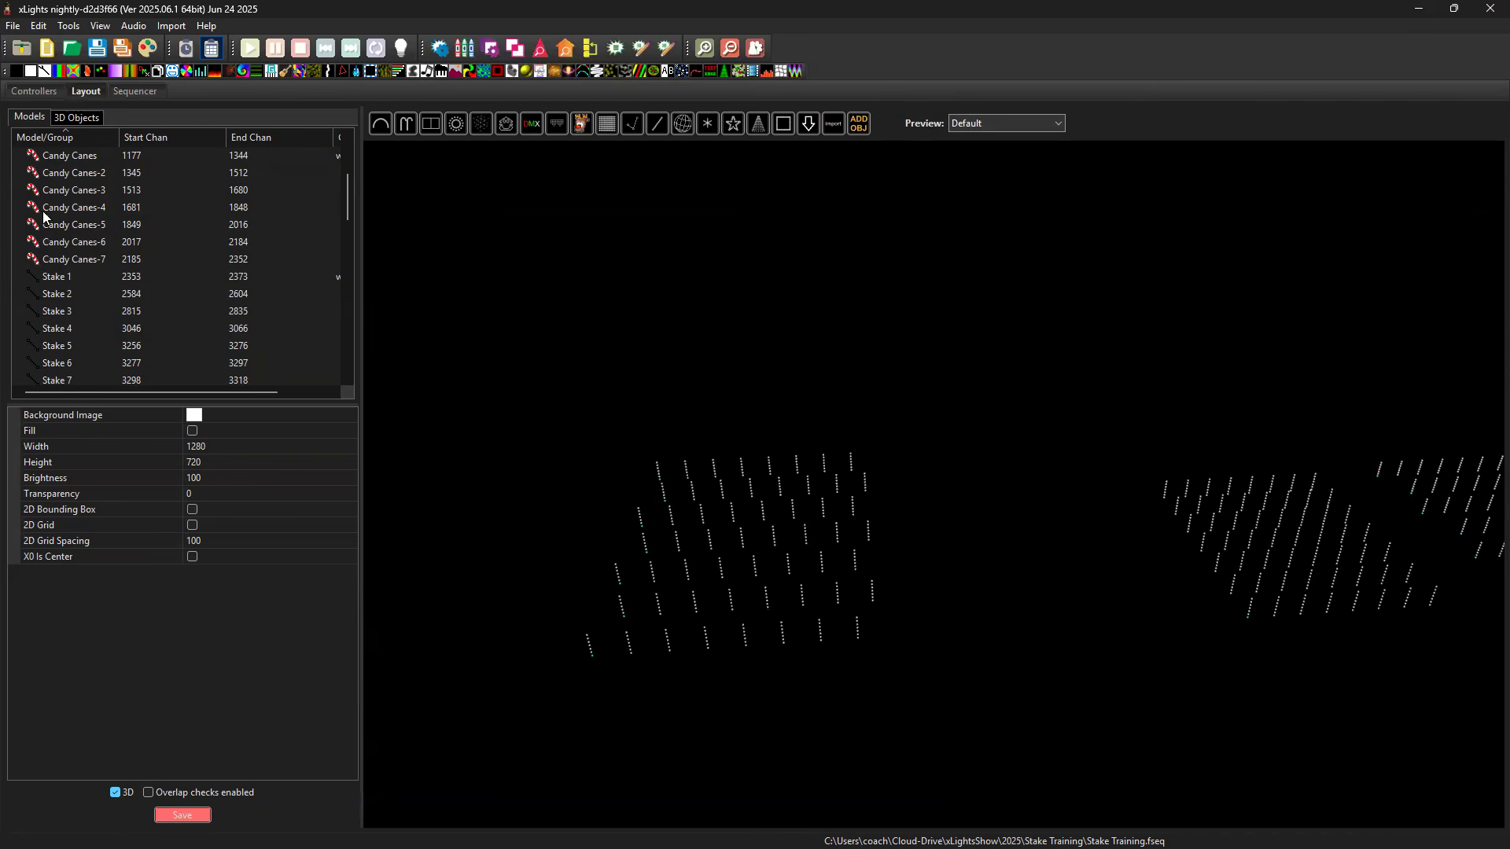
click(632, 124)
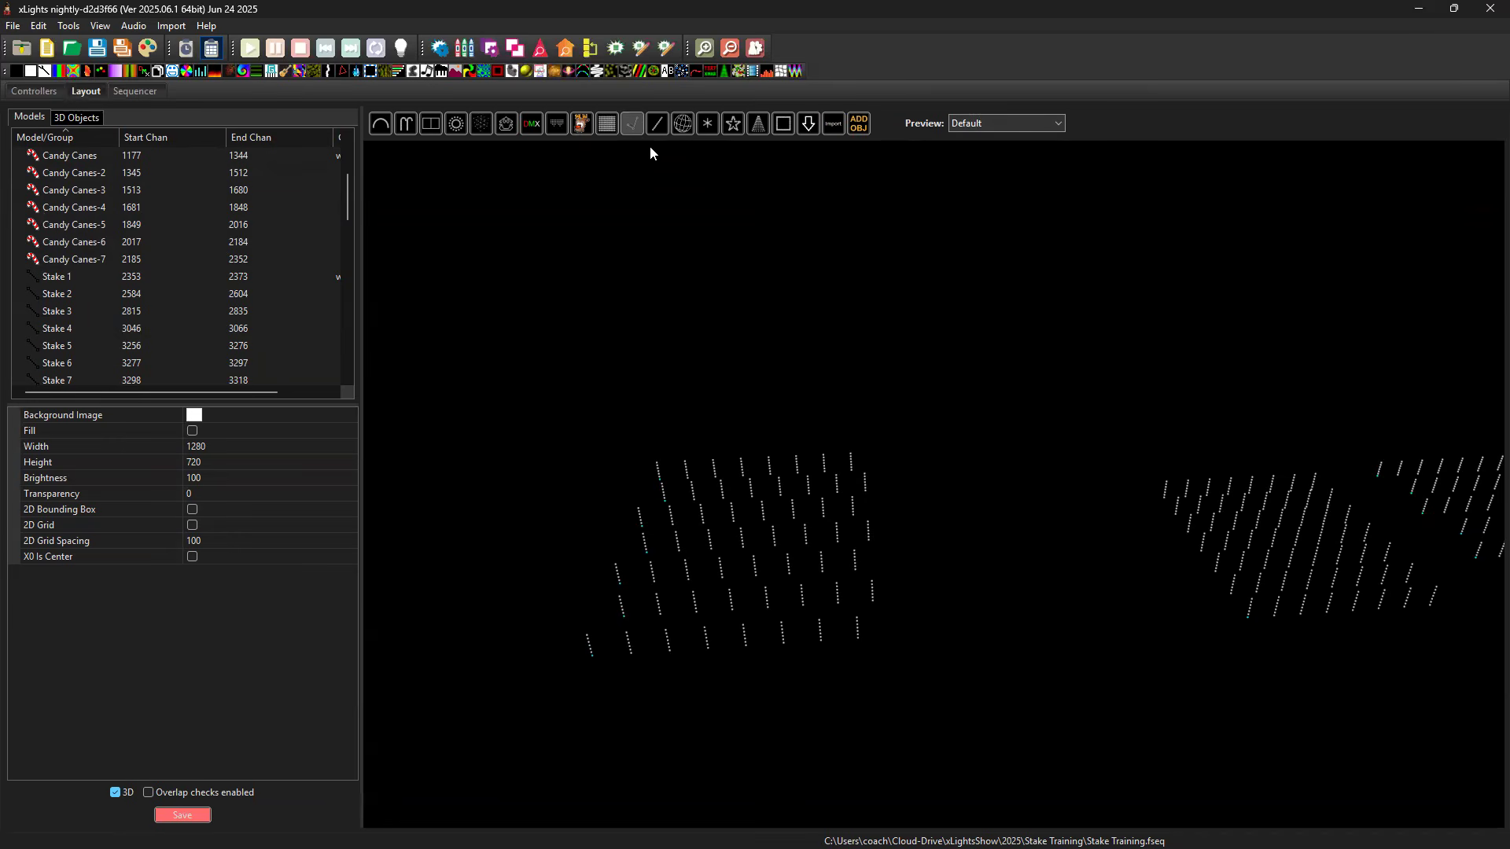
click(613, 366)
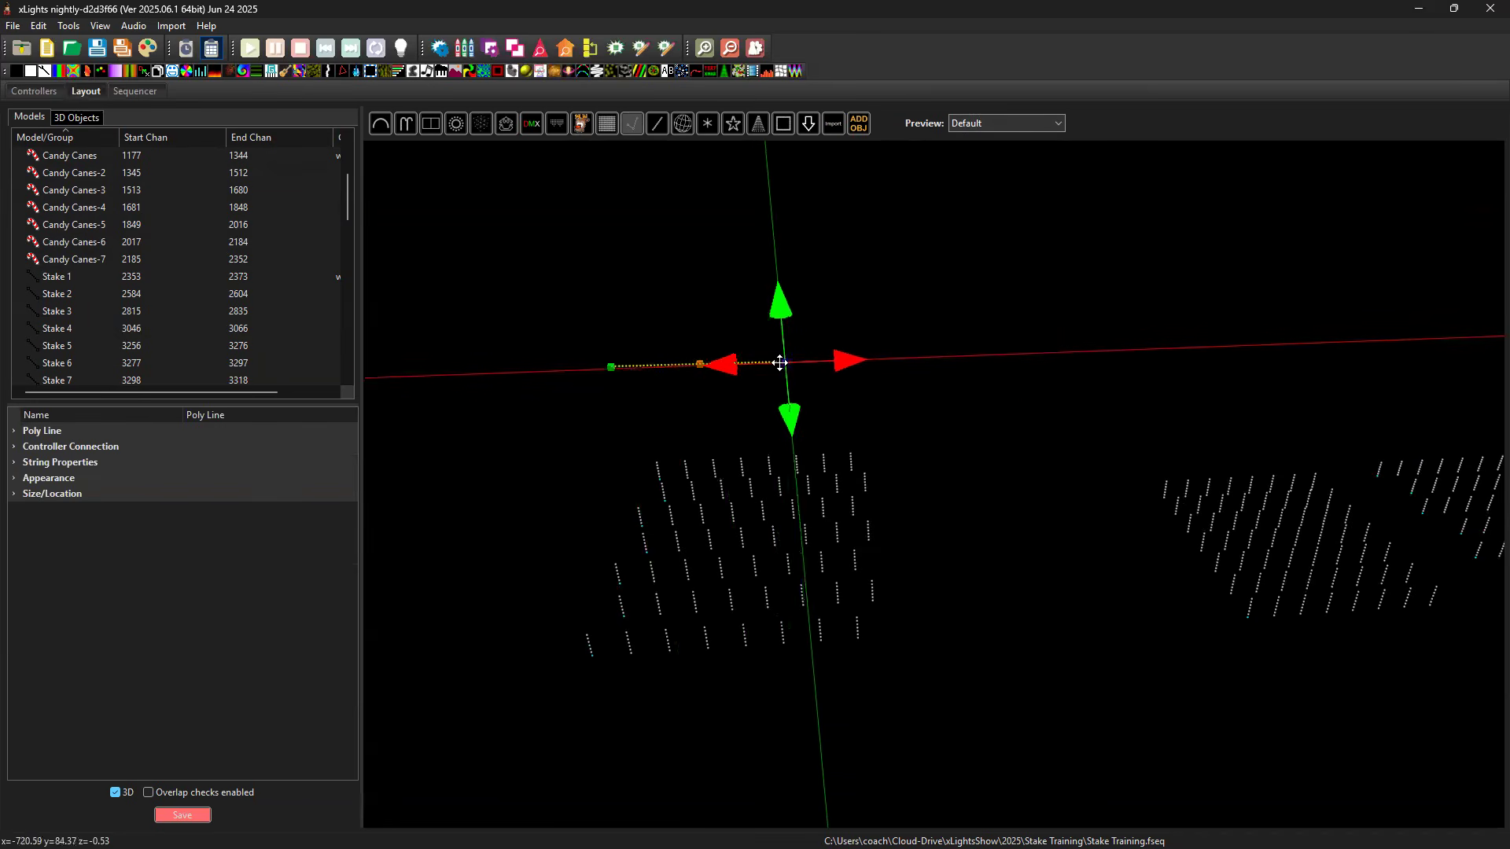
click(785, 364)
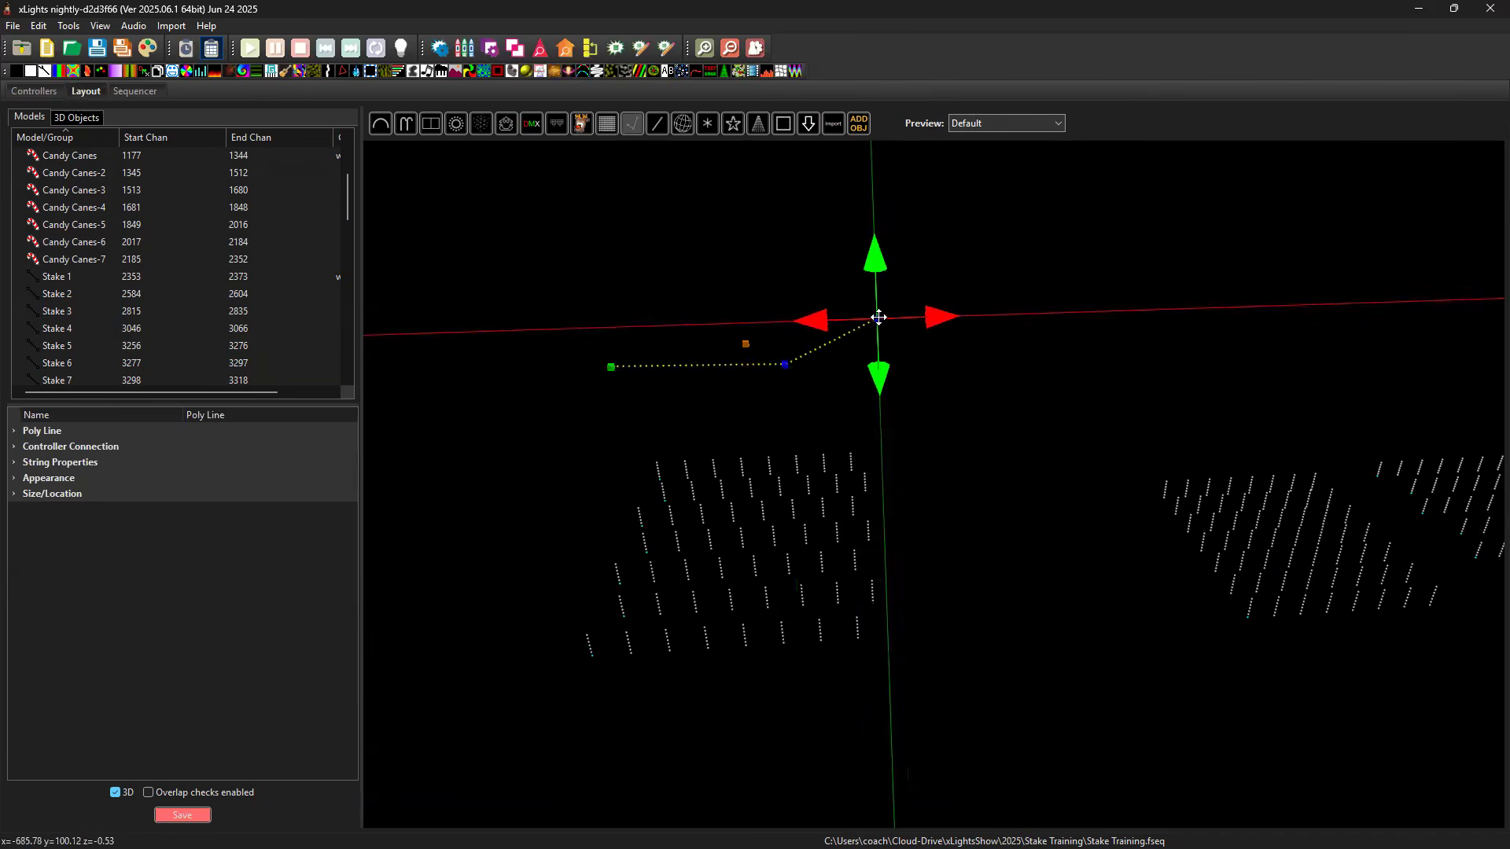
key(Escape)
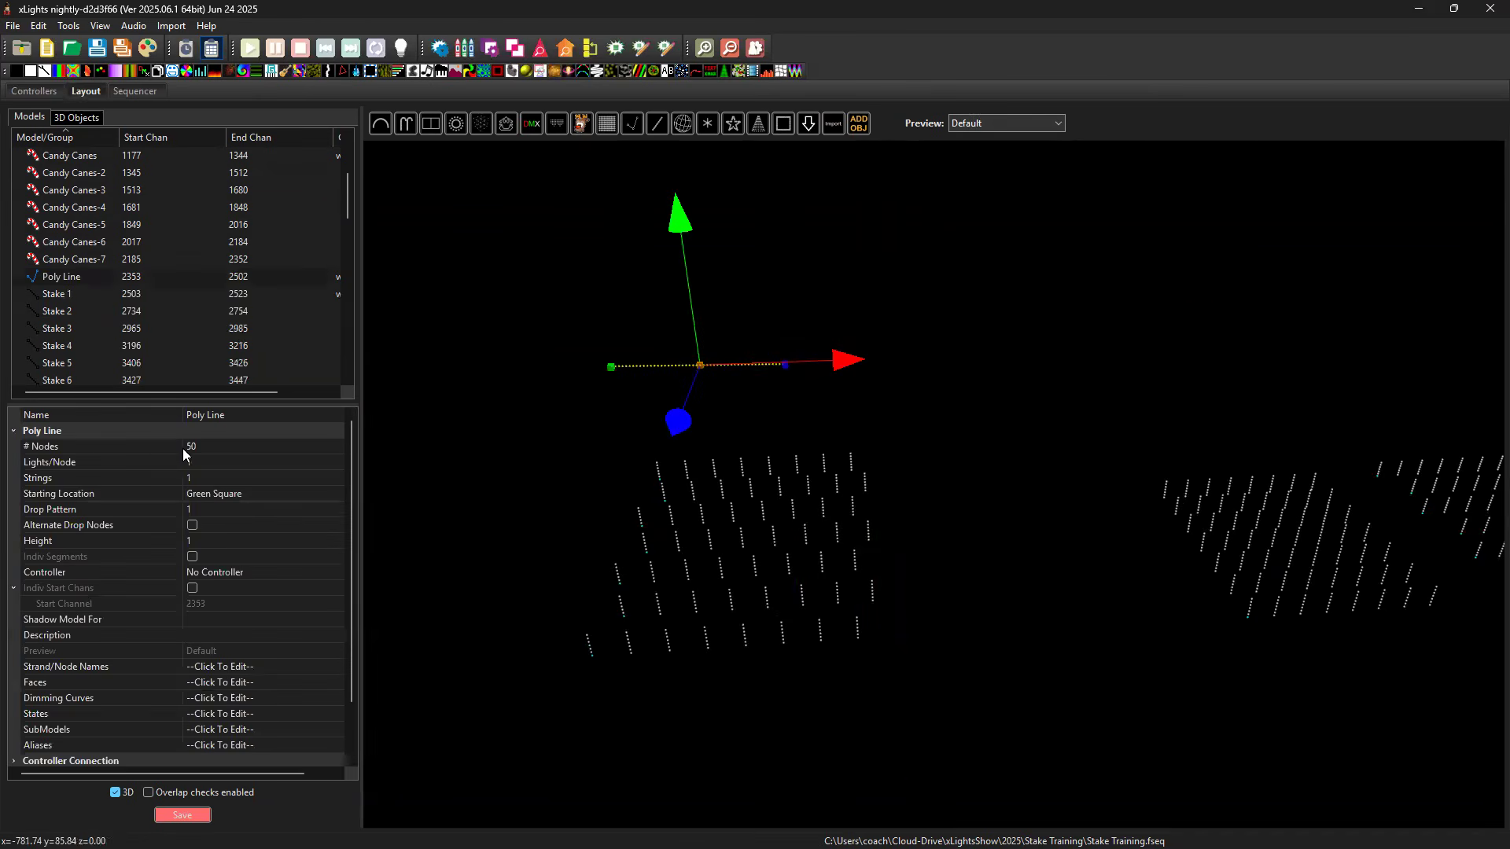
Set the poly line's drop pattern to -7.
click(196, 509)
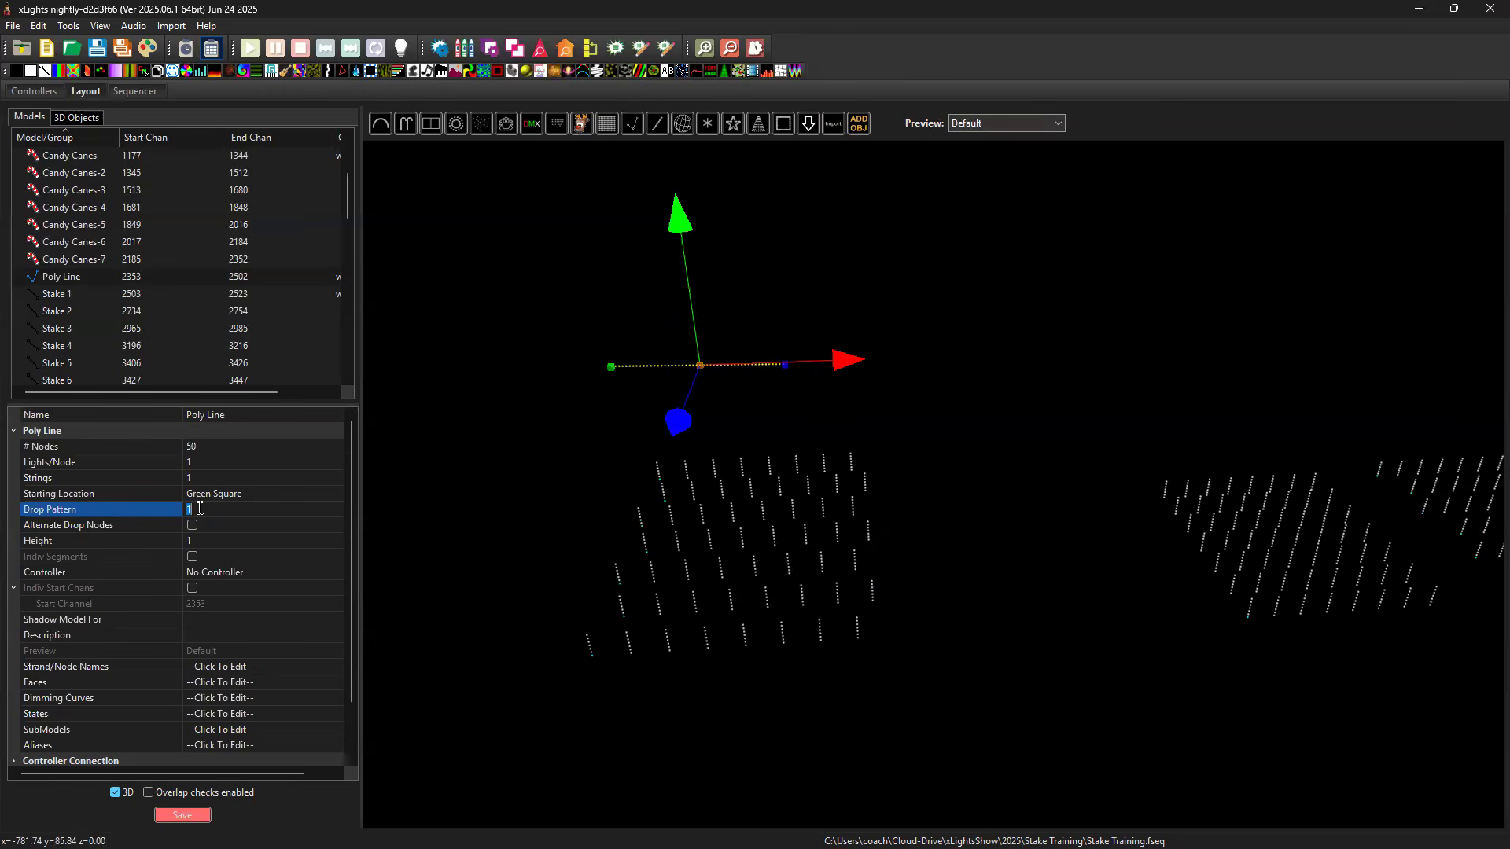
text(-7)
key(Return)
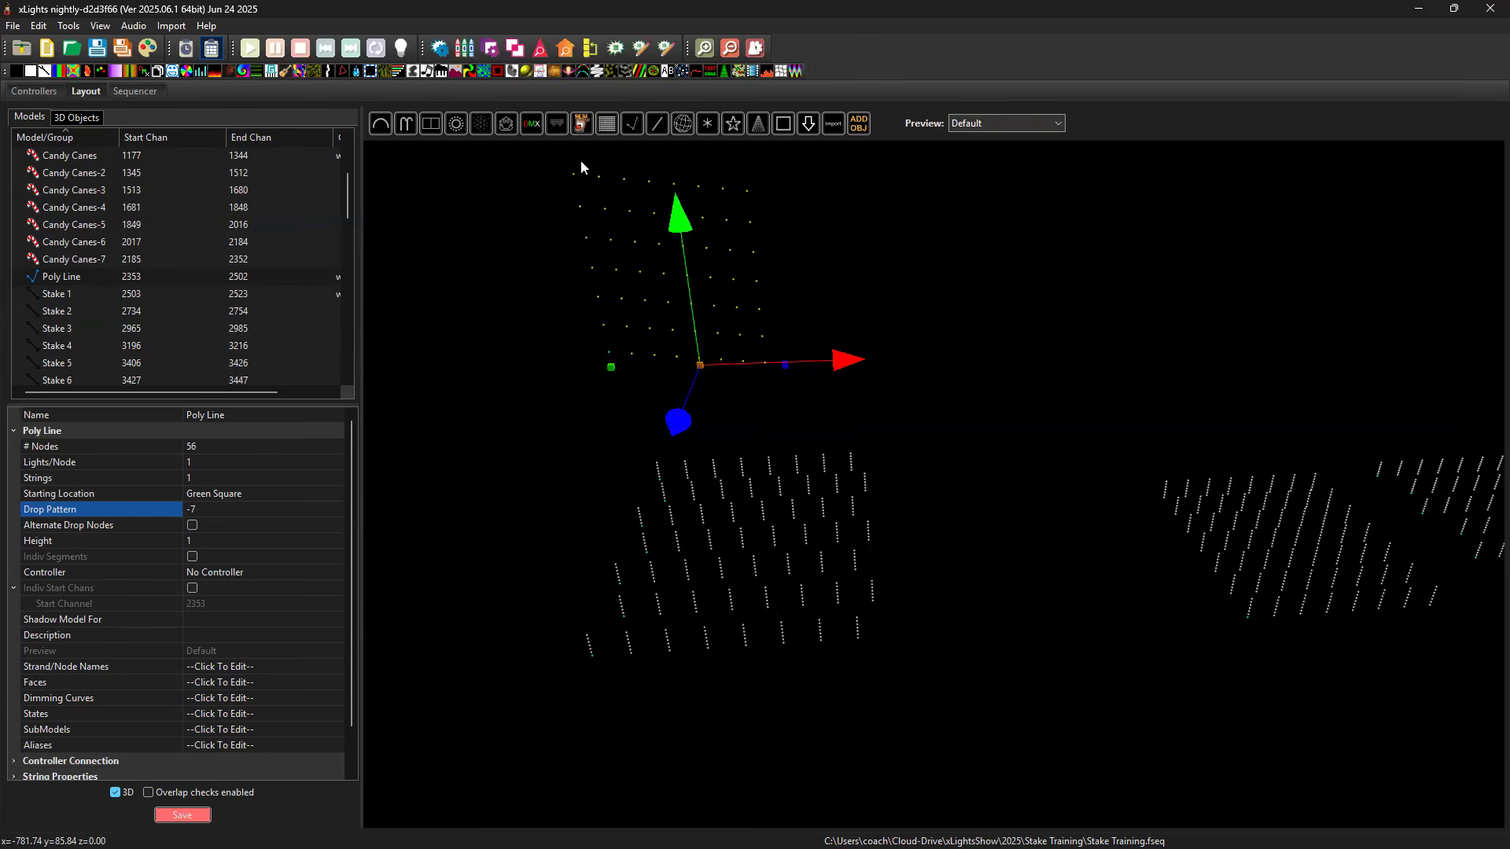
Stretch the Poly Line's end point sideways to about x -661.5 and set the model's height to .5.
click(785, 368)
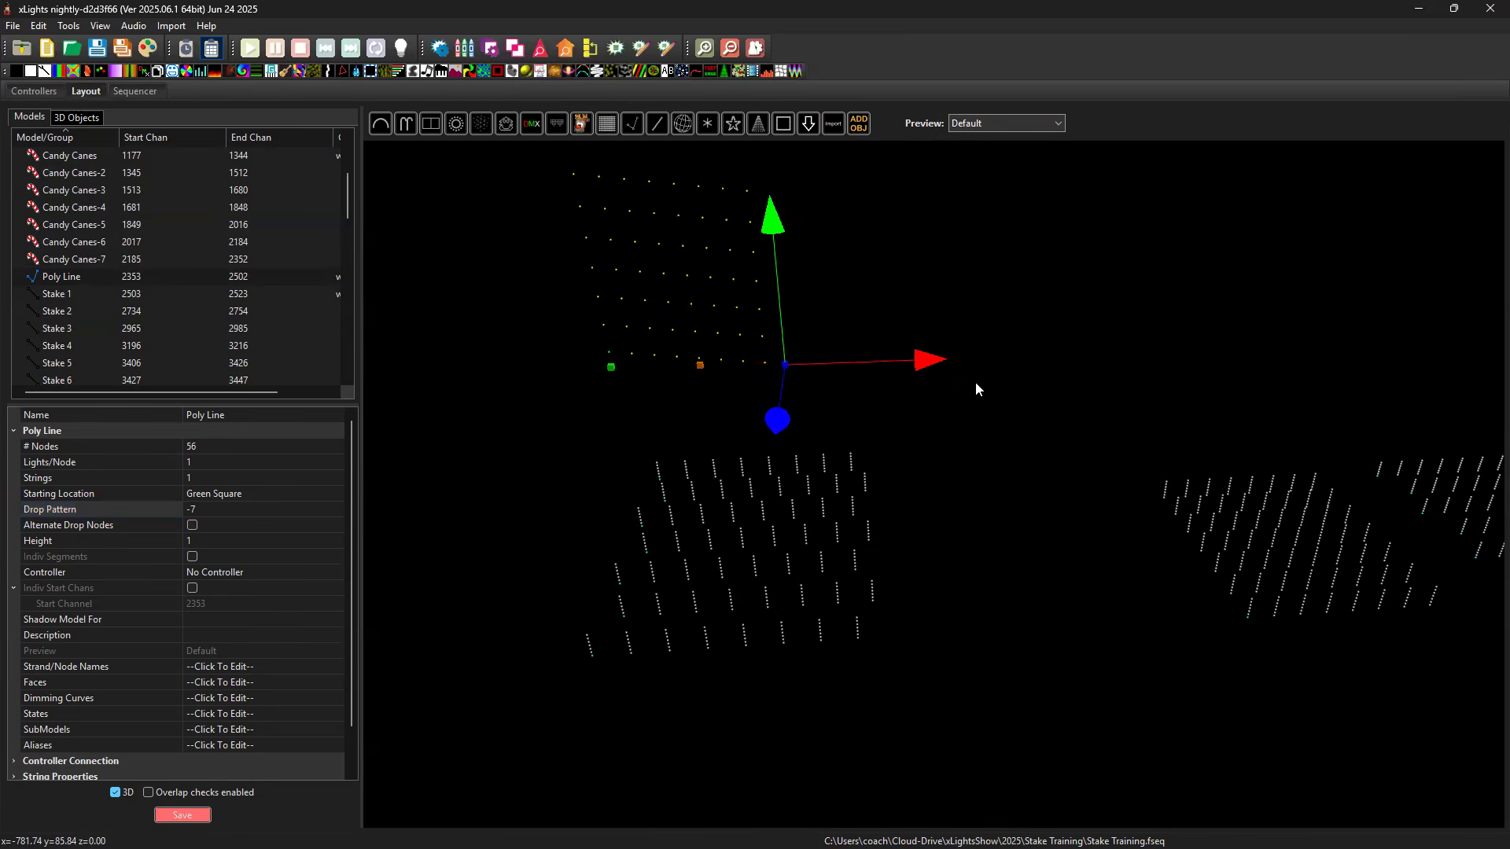
drag(961, 361, 915, 379)
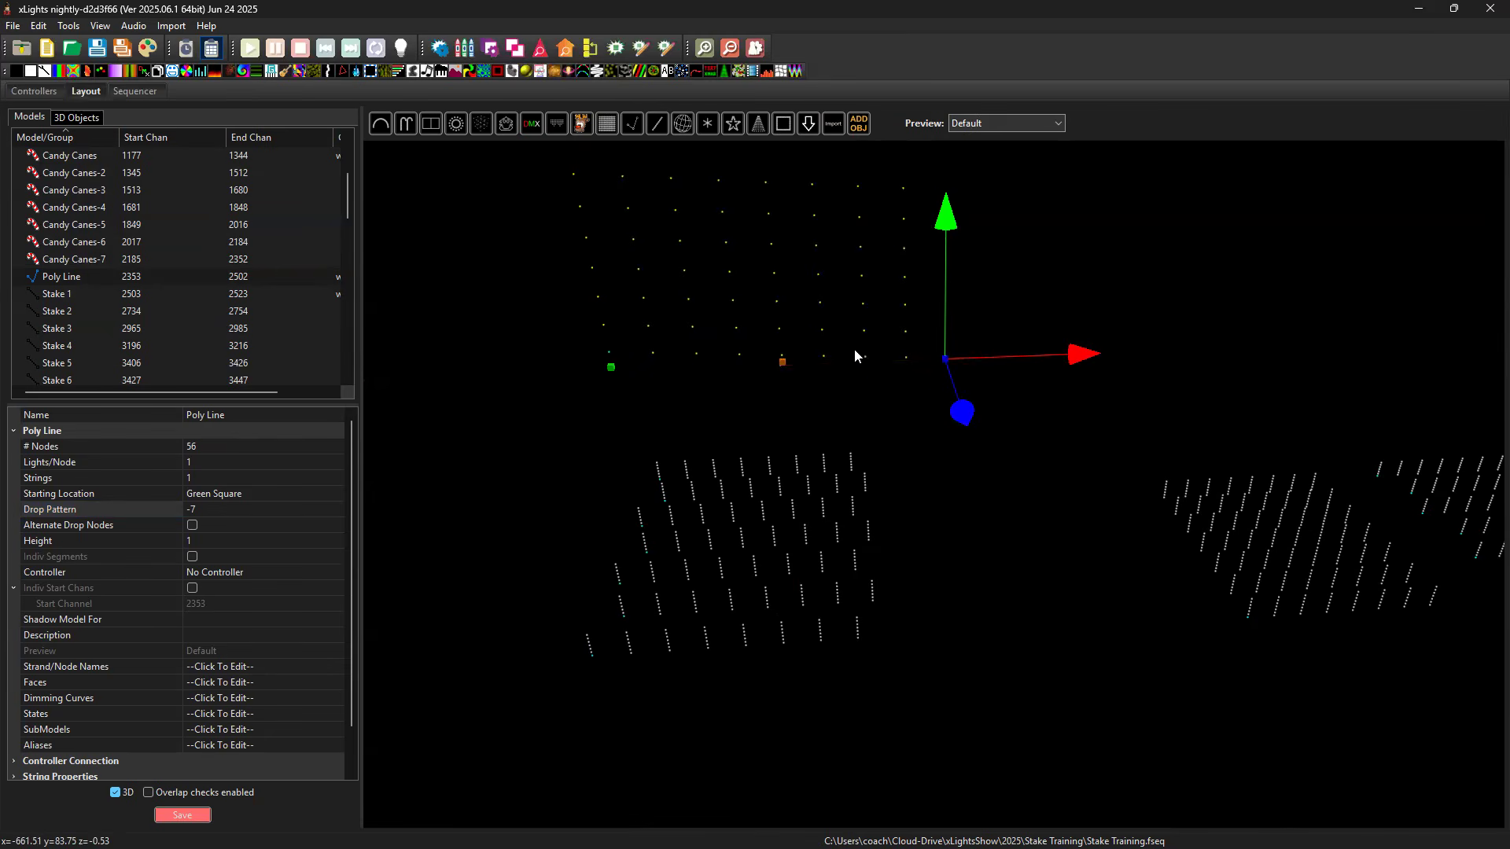
click(784, 363)
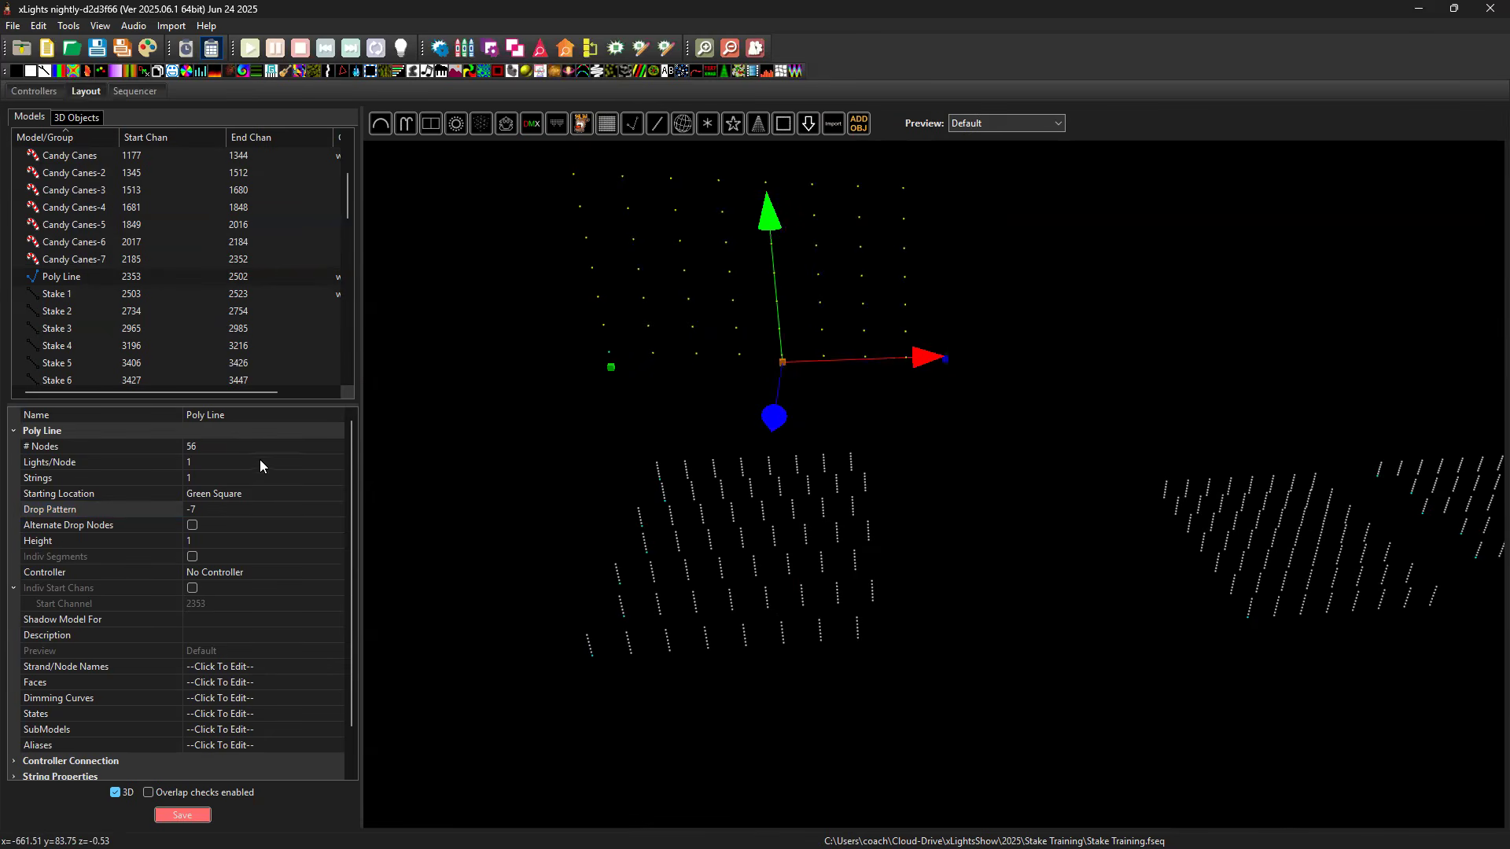
click(214, 541)
text(.5)
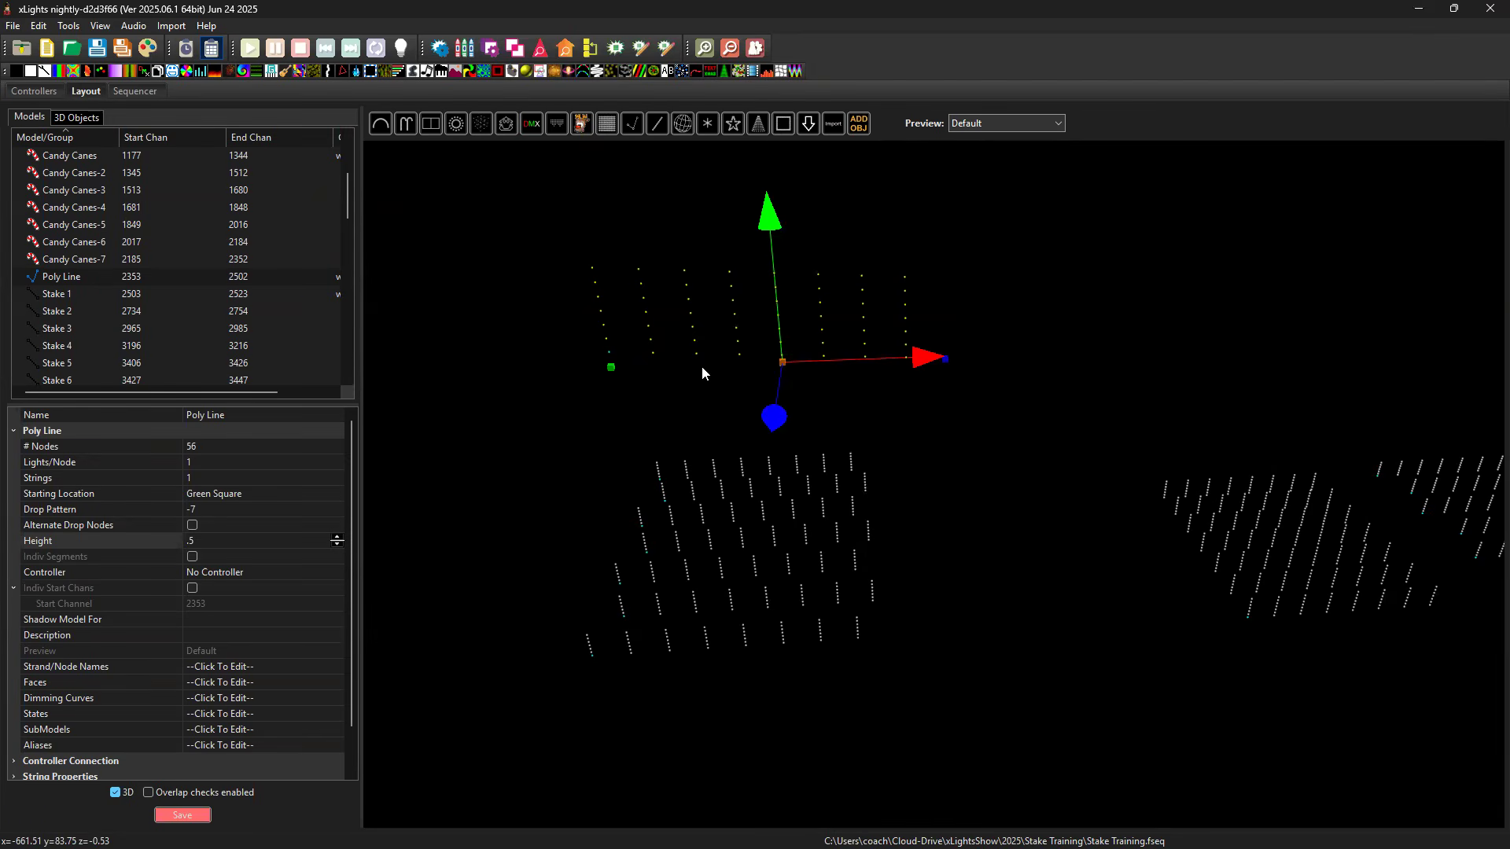
Delete the Poly Line and all seven models from Candy Canes through Candy Canes-7.
key(Delete)
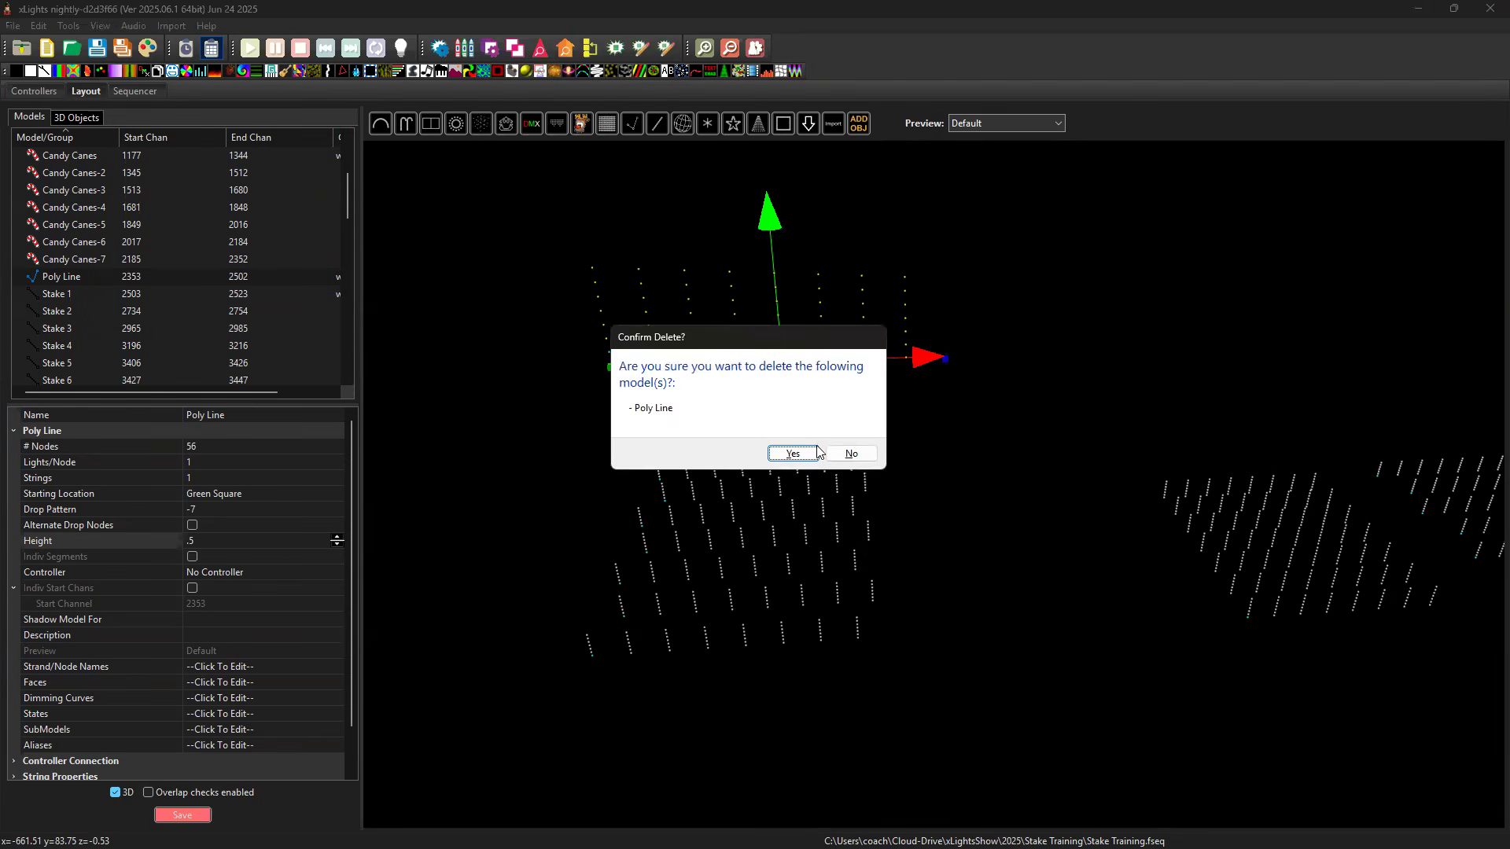
click(793, 454)
scroll(283, 289, up, 10)
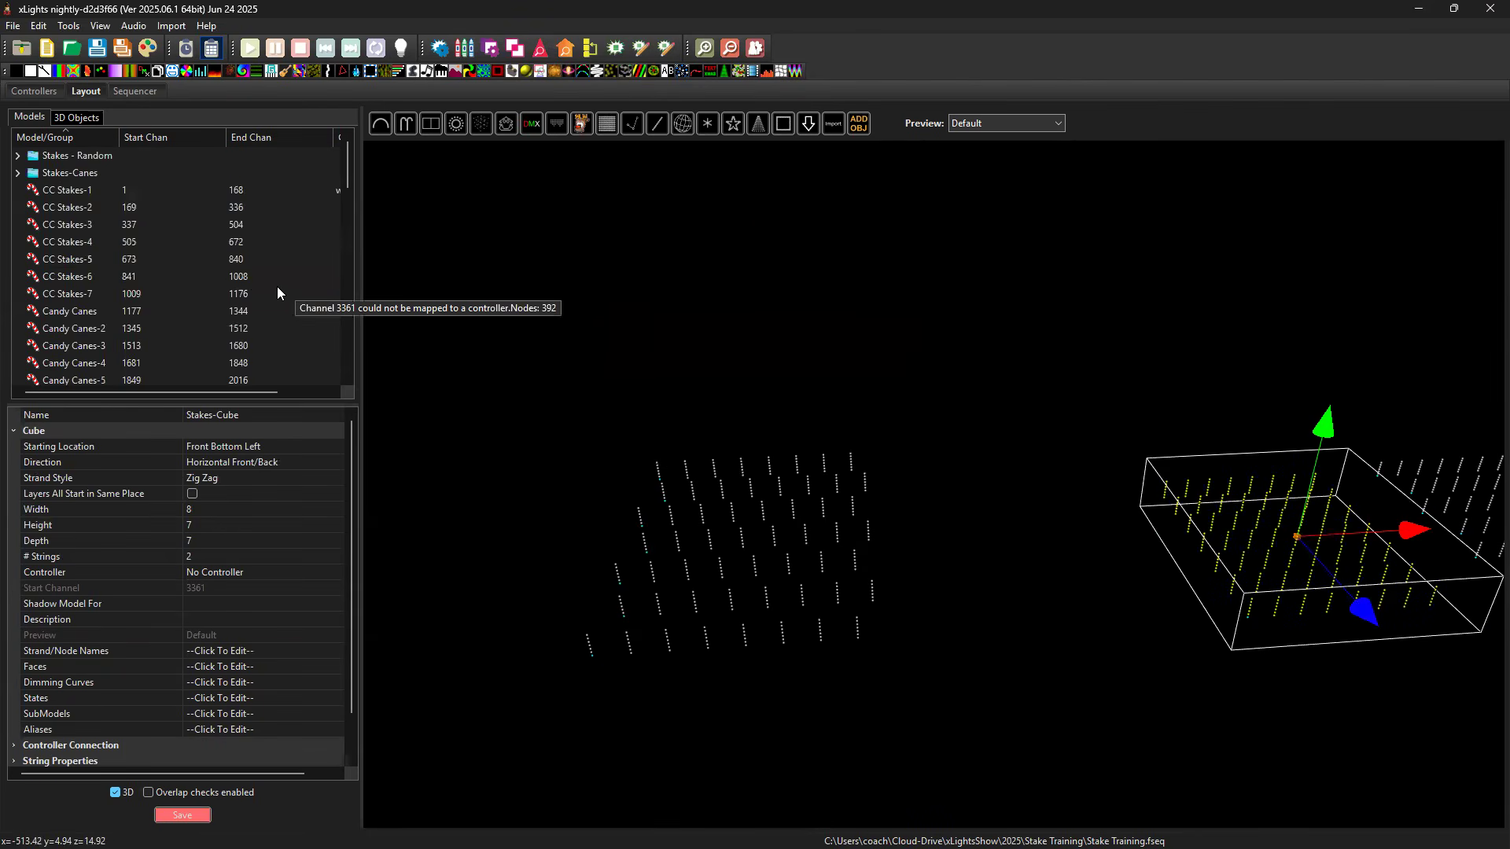
click(137, 194)
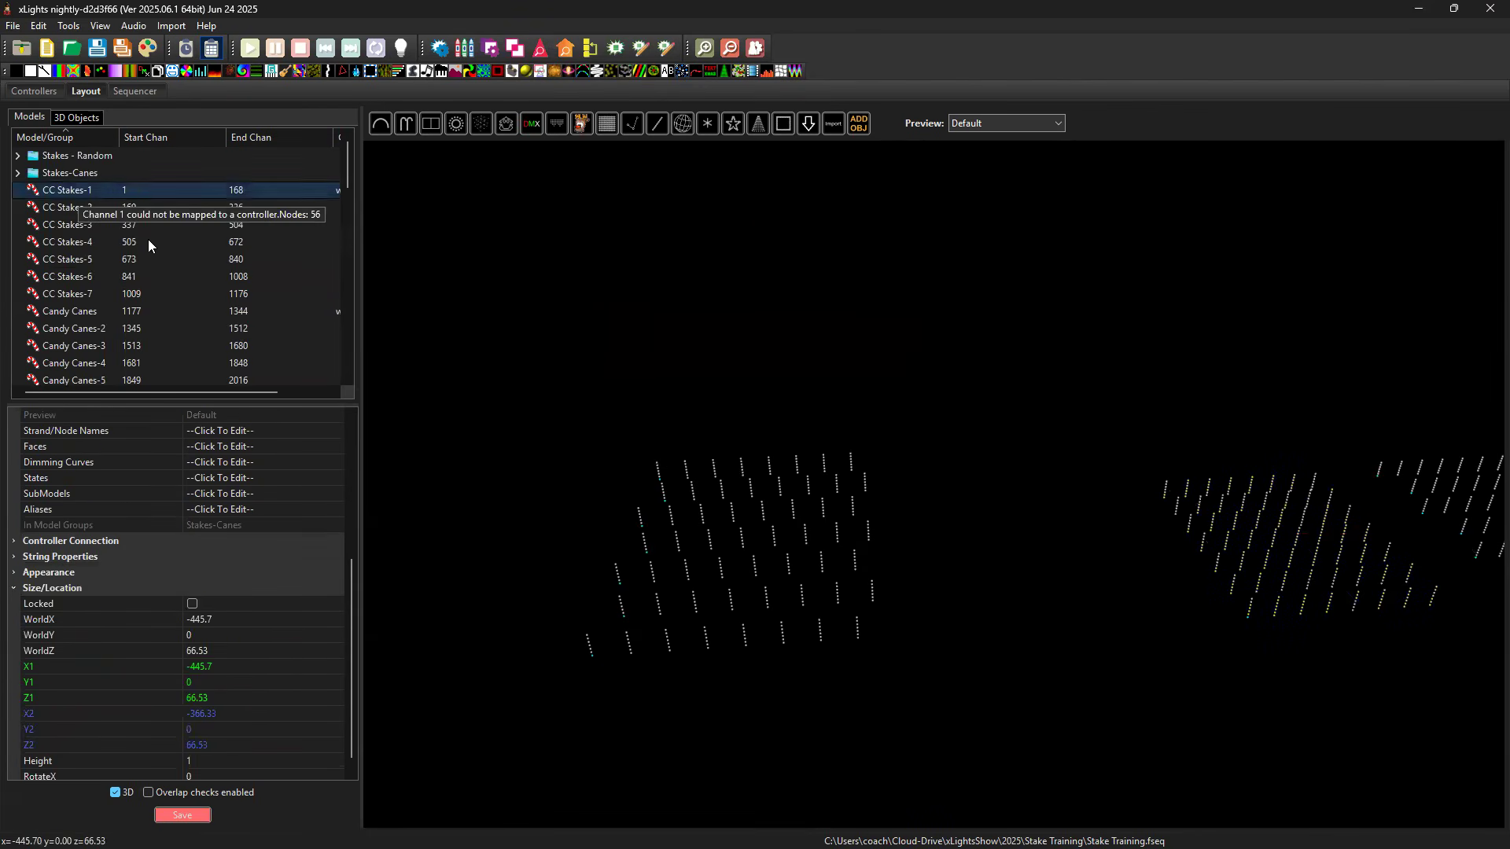
scroll(148, 236, down, 2)
click(71, 206)
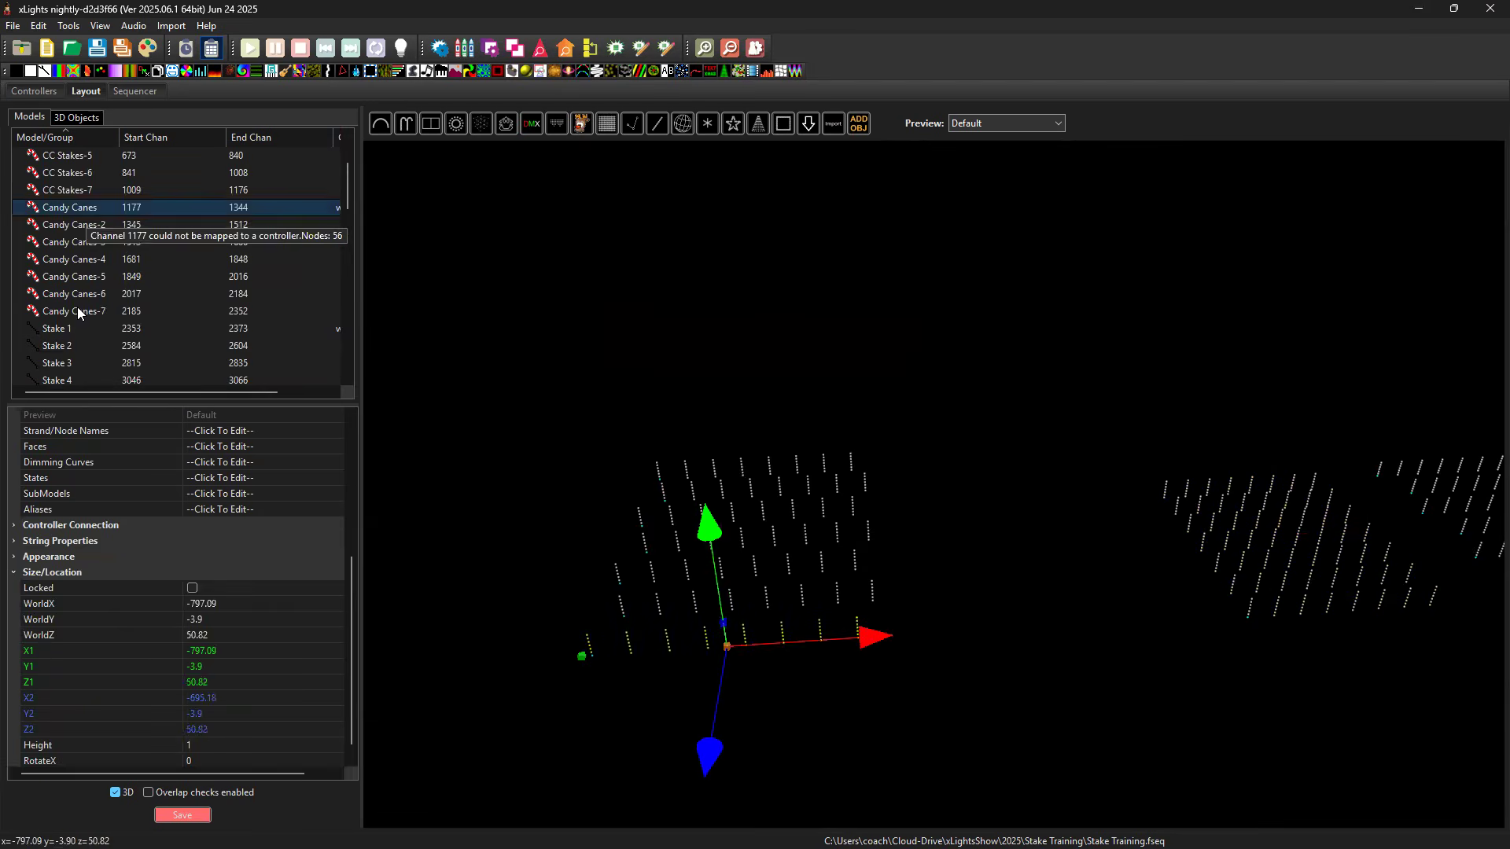
shift+click(77, 310)
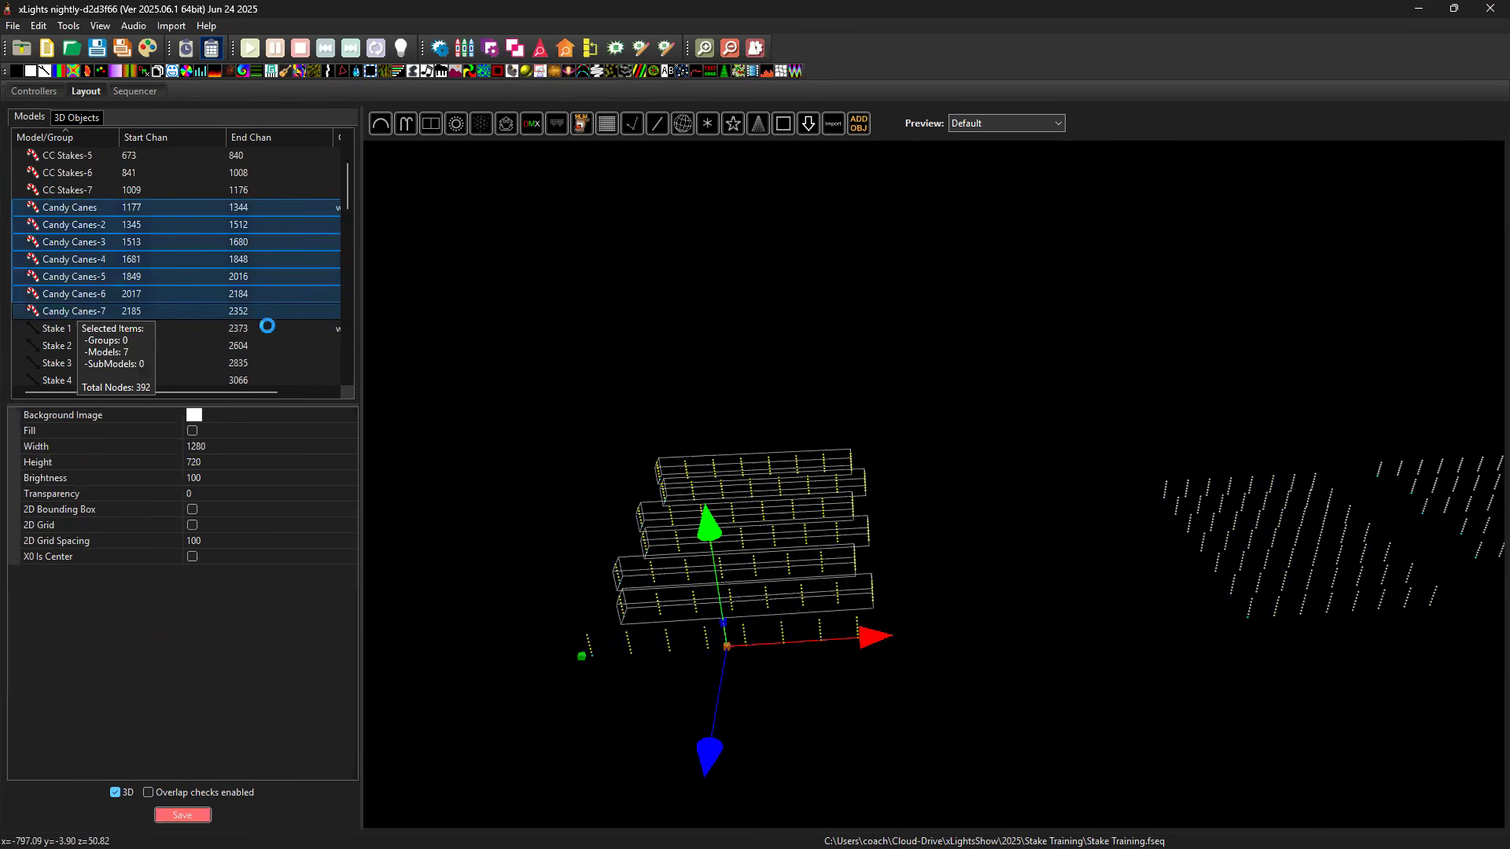
key(Delete)
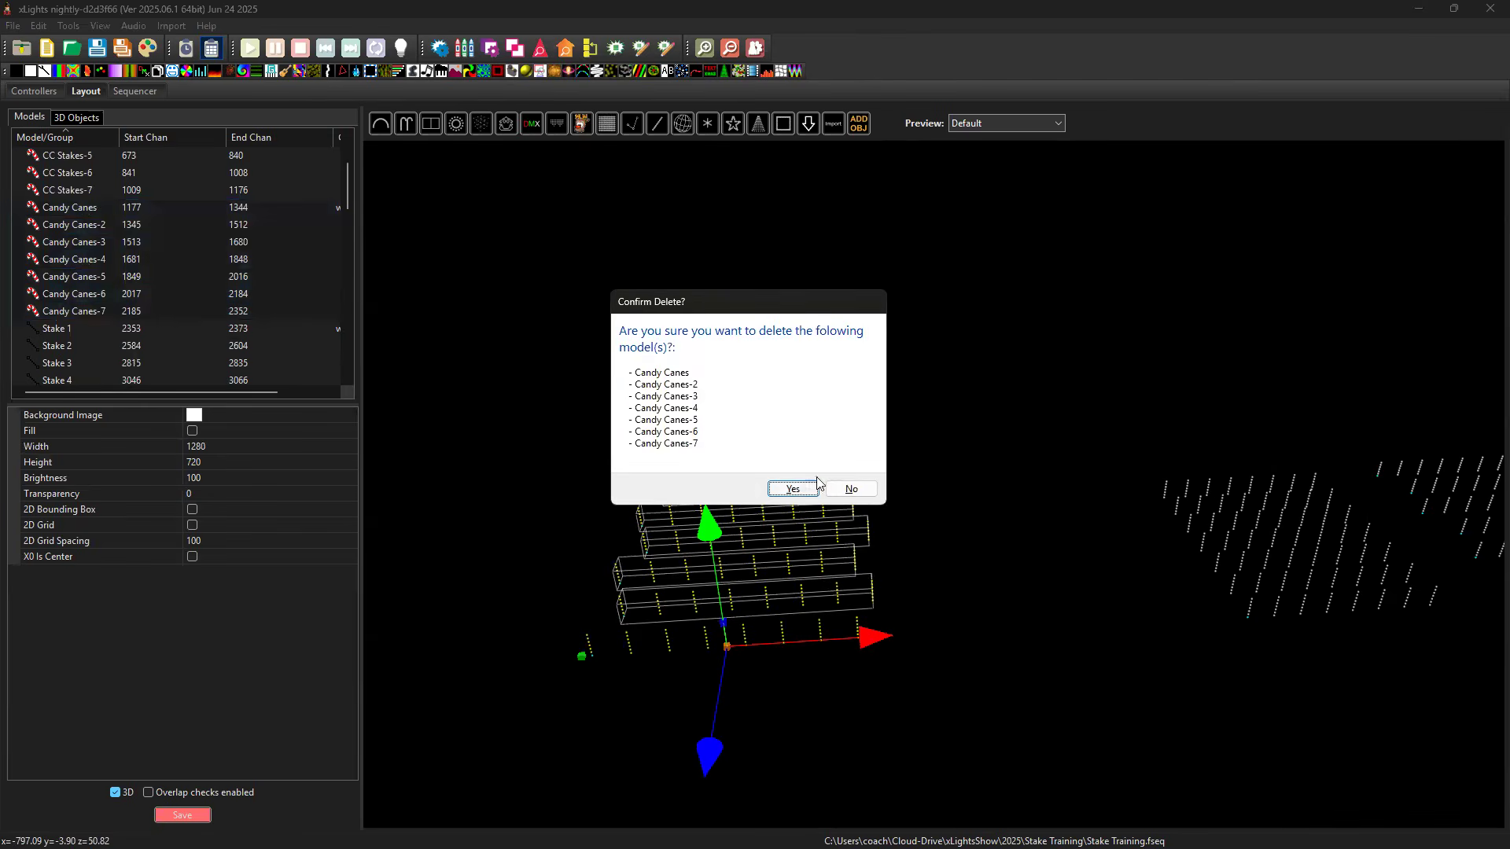
click(794, 489)
Try to draw a vertical Single Line stake in the empty area beside the stake cube in the 3D view.
drag(871, 445, 707, 165)
click(658, 123)
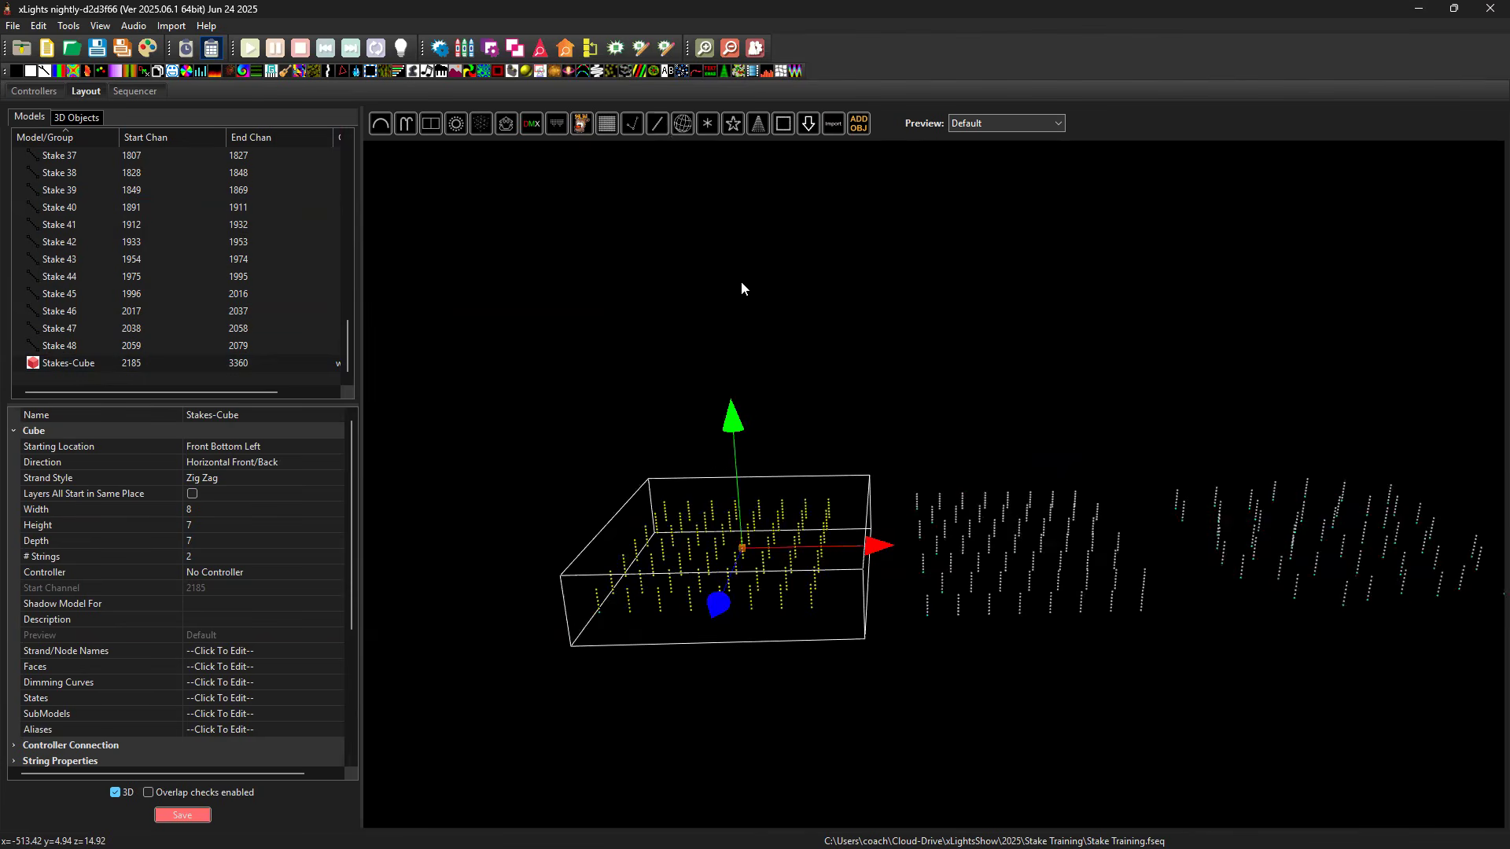
click(466, 573)
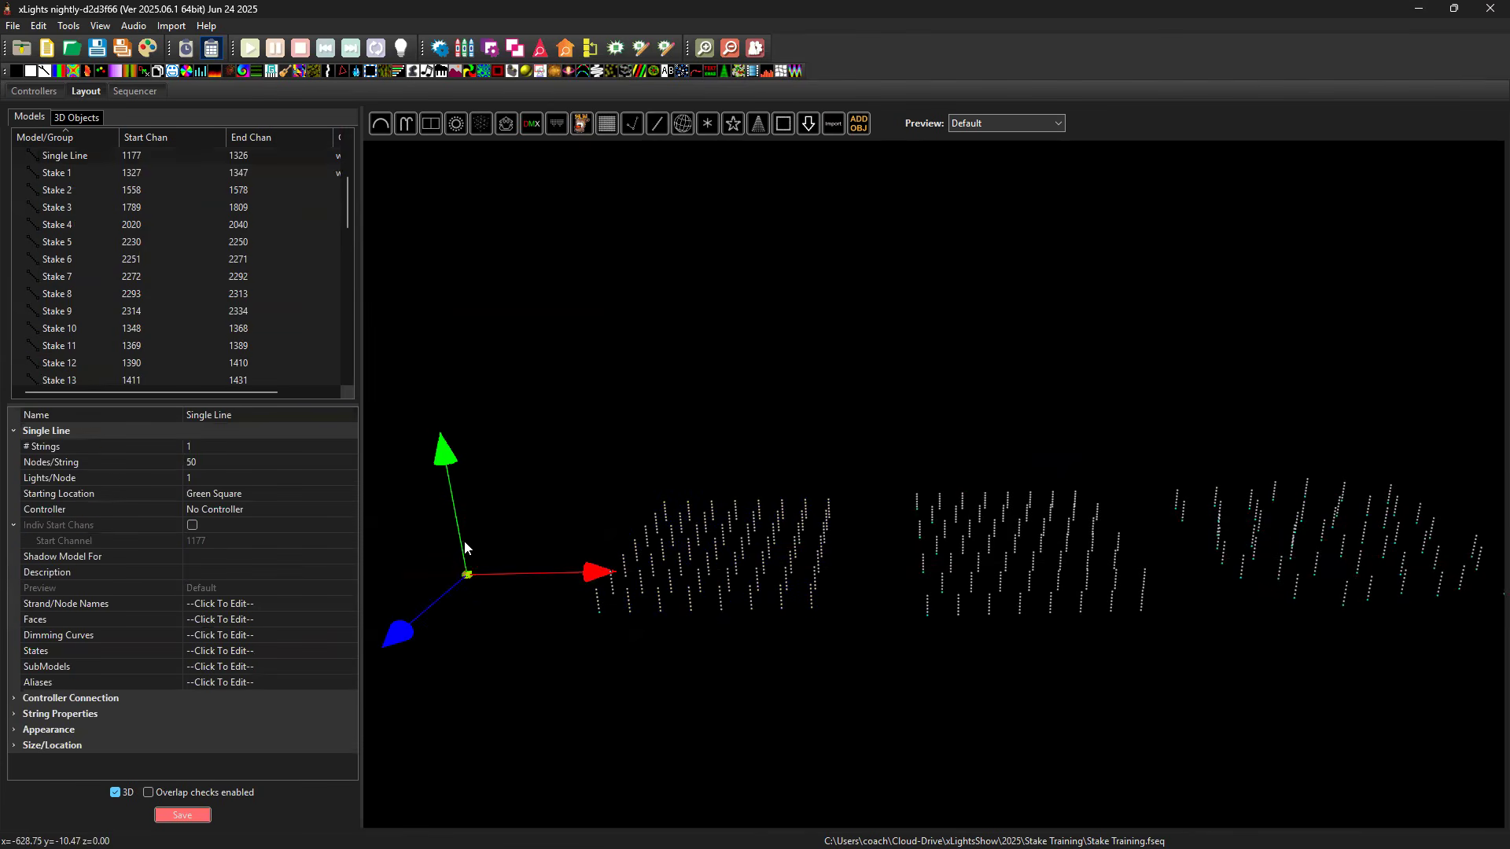
drag(493, 591, 1067, 522)
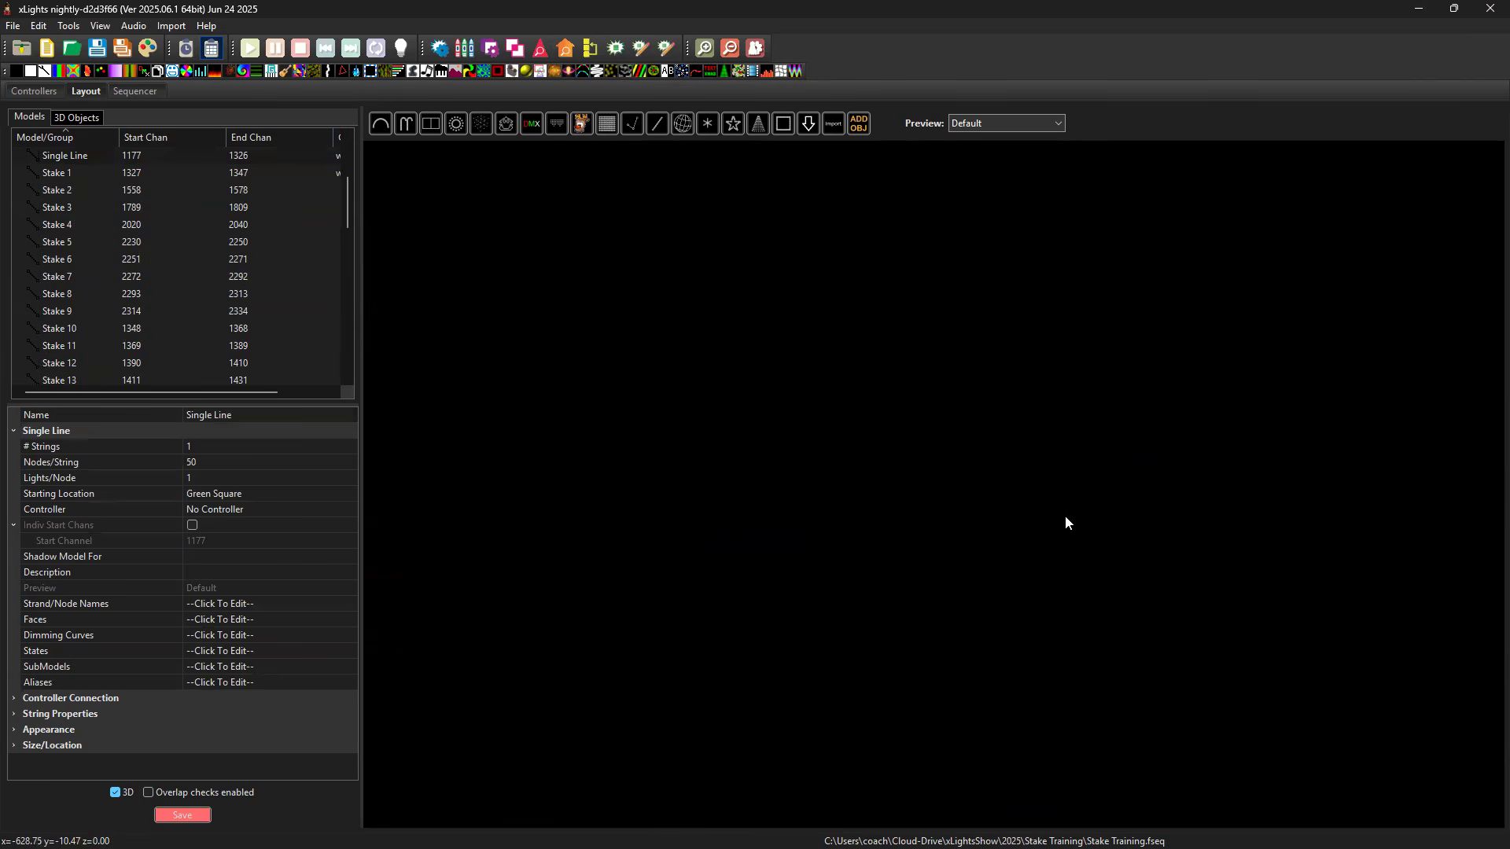
right_click(814, 462)
click(887, 422)
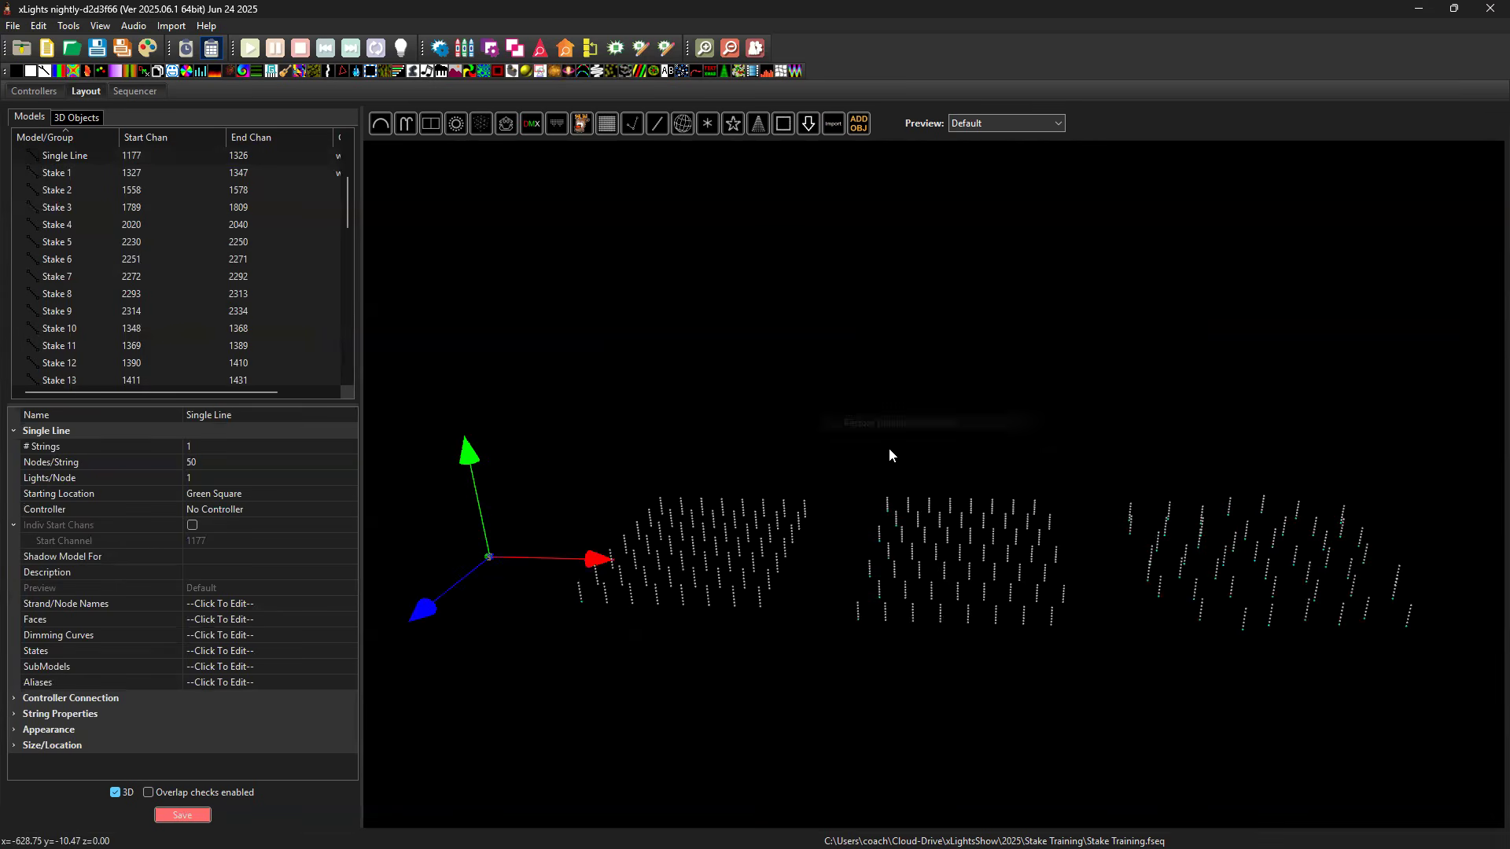
click(477, 536)
drag(476, 535, 472, 572)
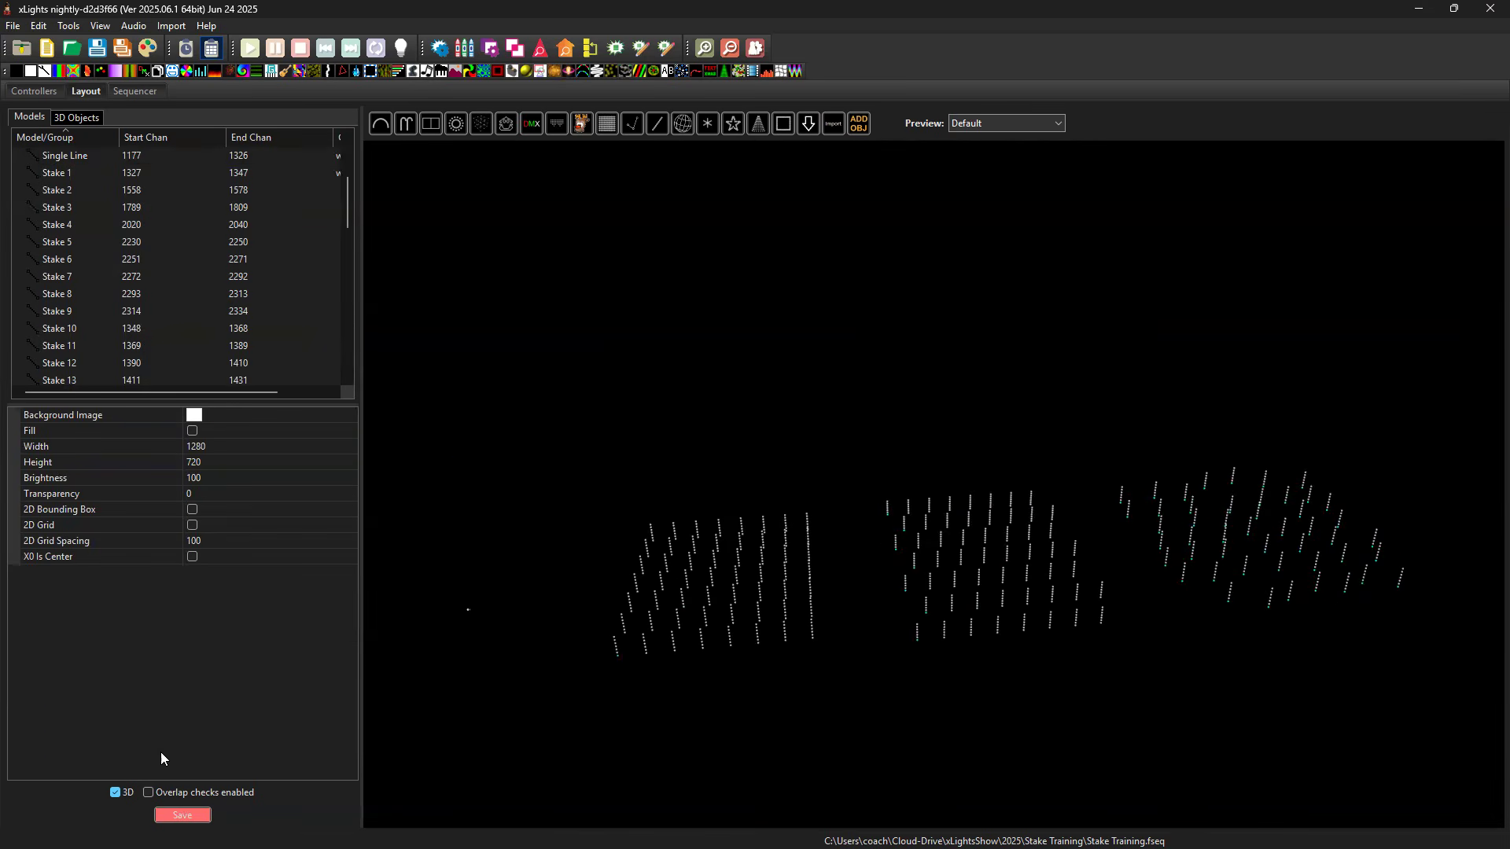
Switch the layout to 2D and draw a short vertical Single Line in the empty area beside the existing stakes.
click(110, 793)
drag(1089, 627, 1092, 619)
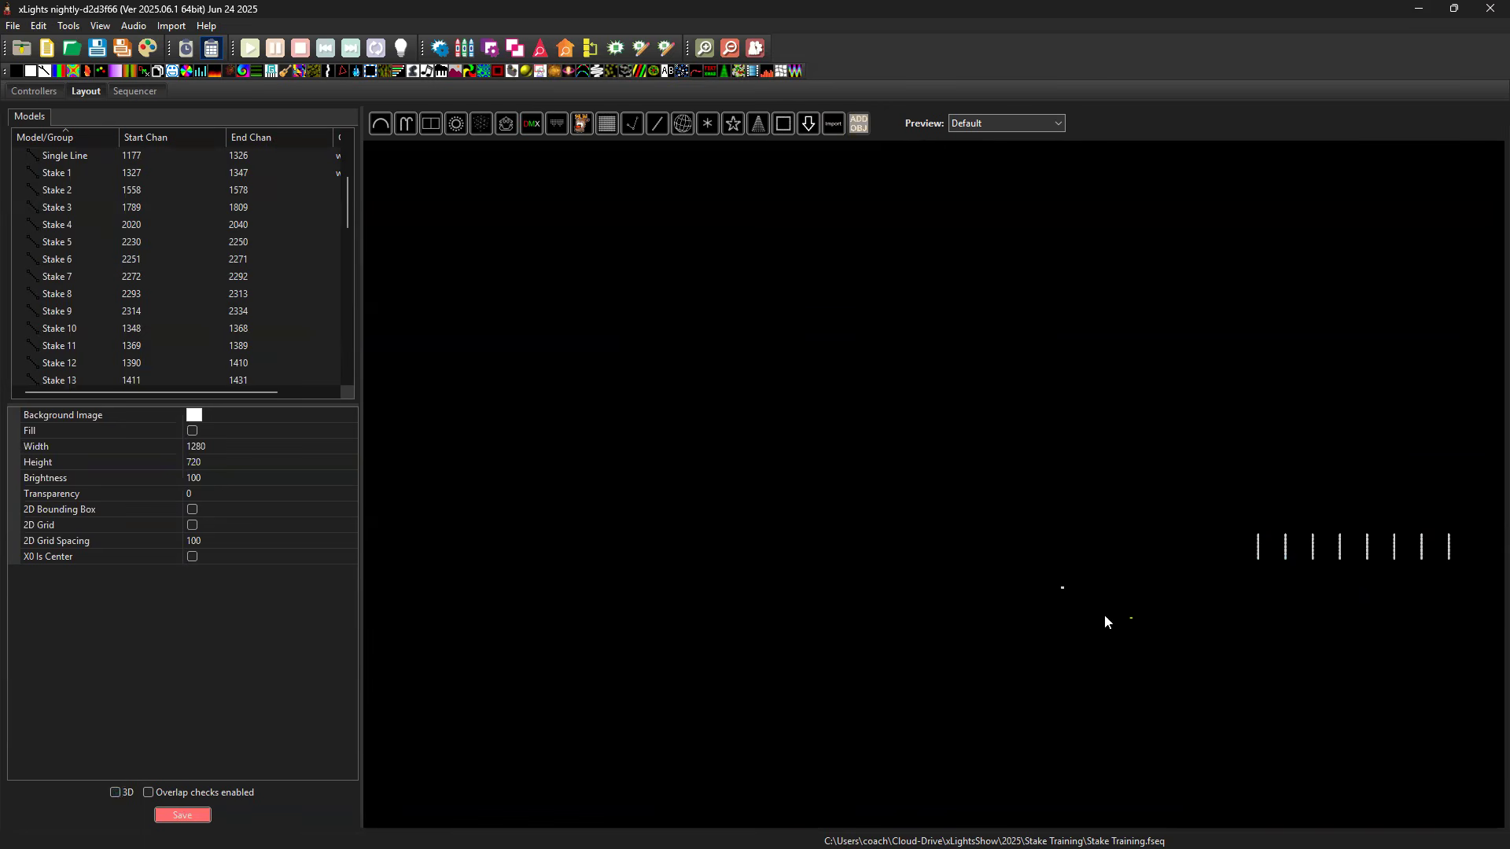
click(658, 123)
click(952, 573)
drag(953, 571, 951, 506)
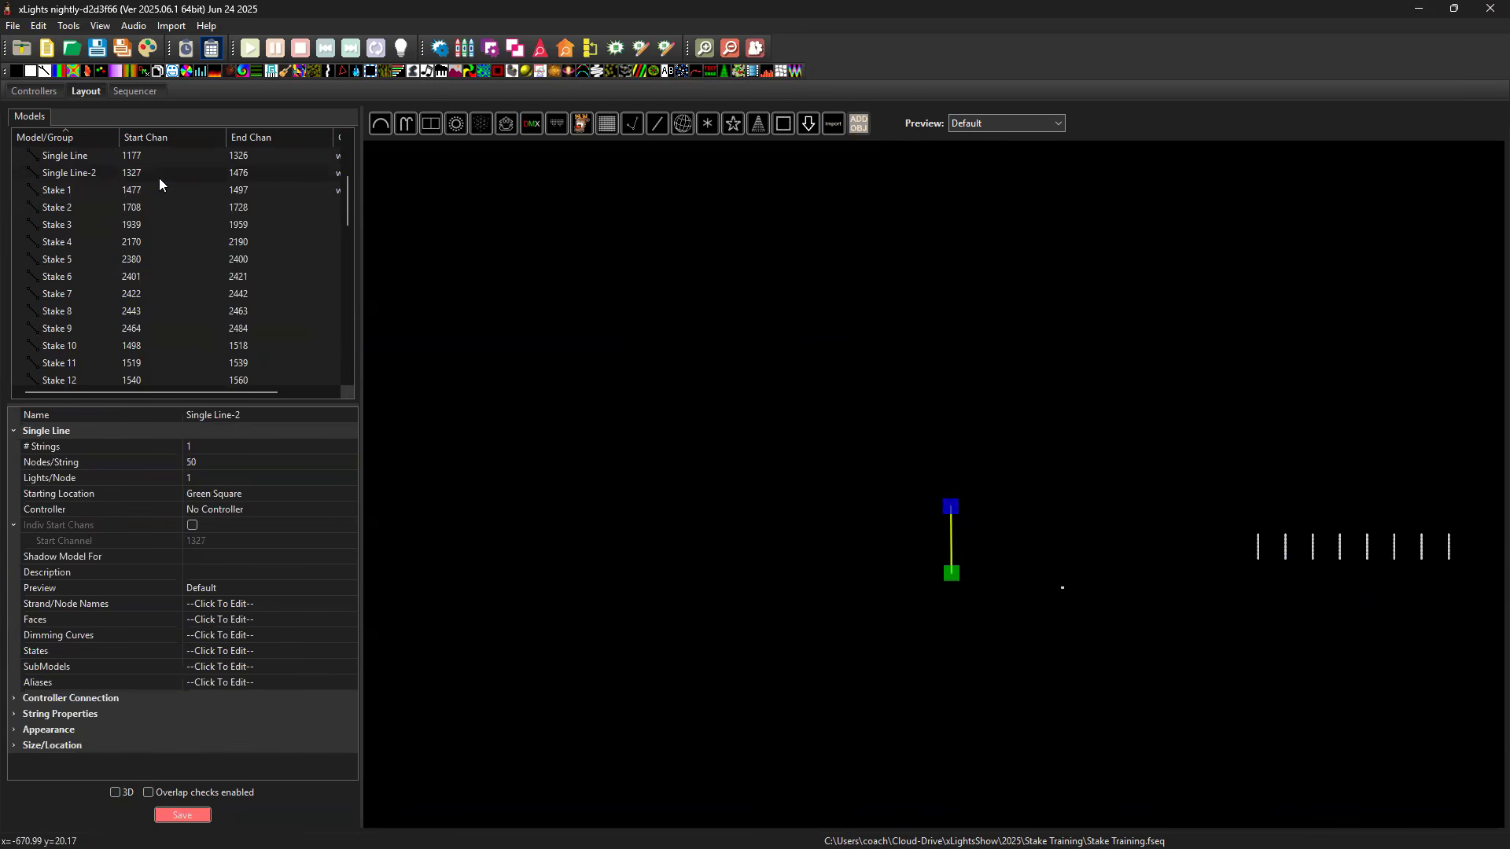
Delete the first, dot-sized Single Line model.
click(150, 156)
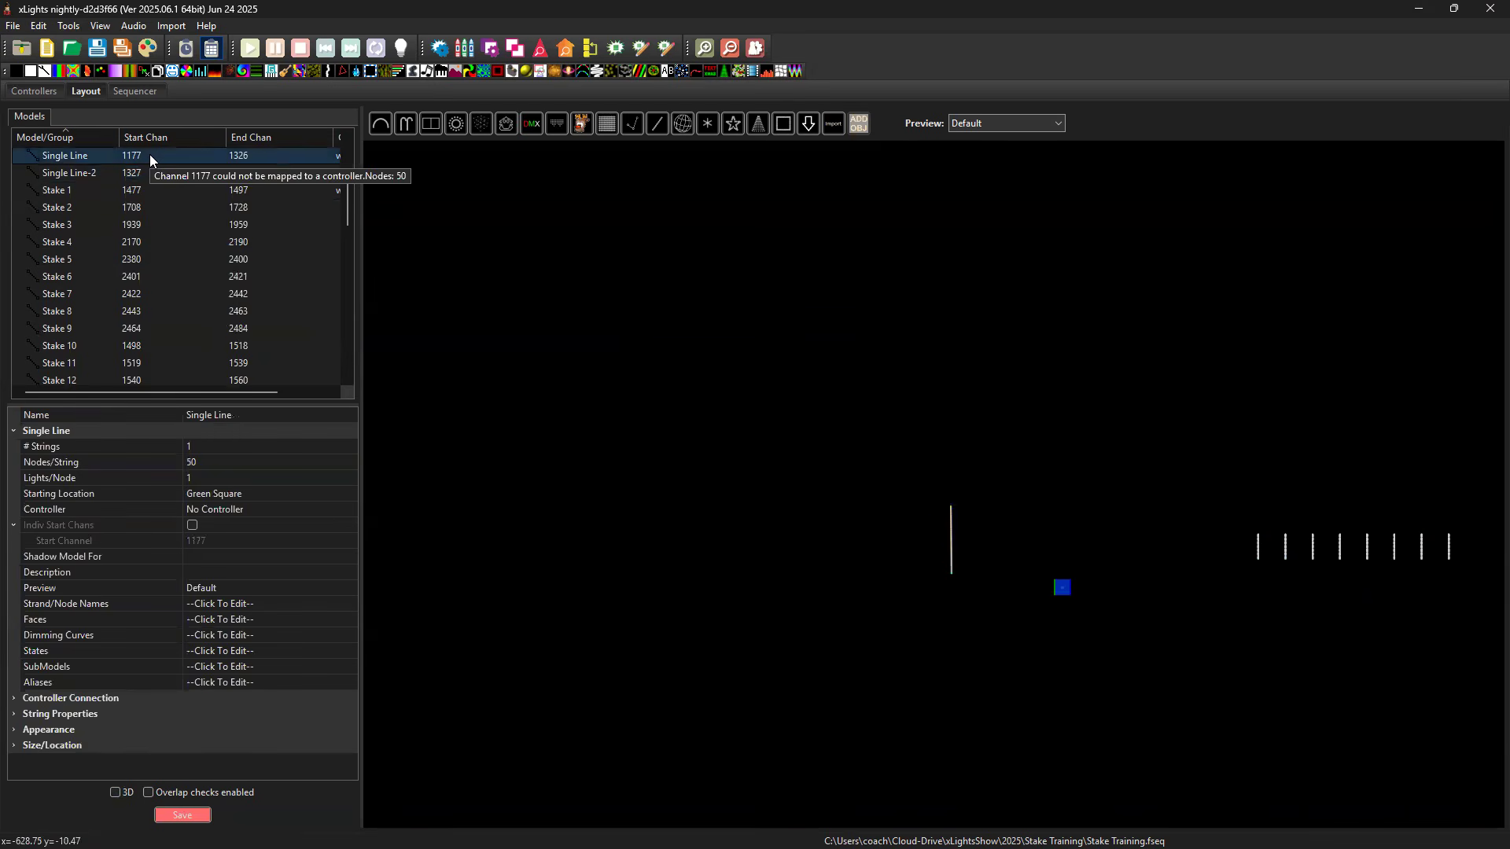
key(Delete)
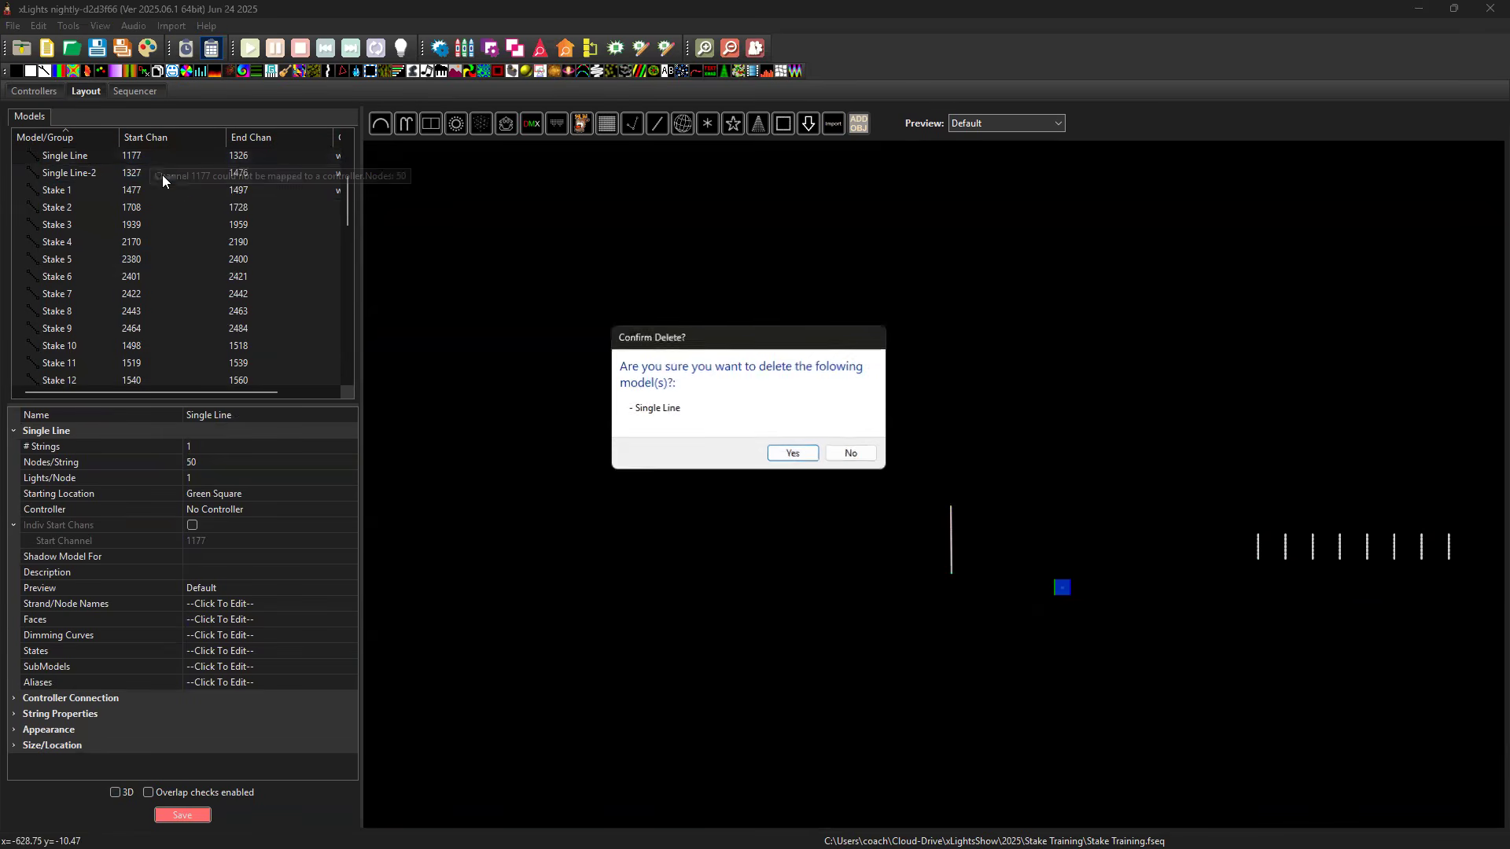
click(791, 453)
Set Nodes/String to 7 for the vertical Single Line-2 stake.
click(950, 541)
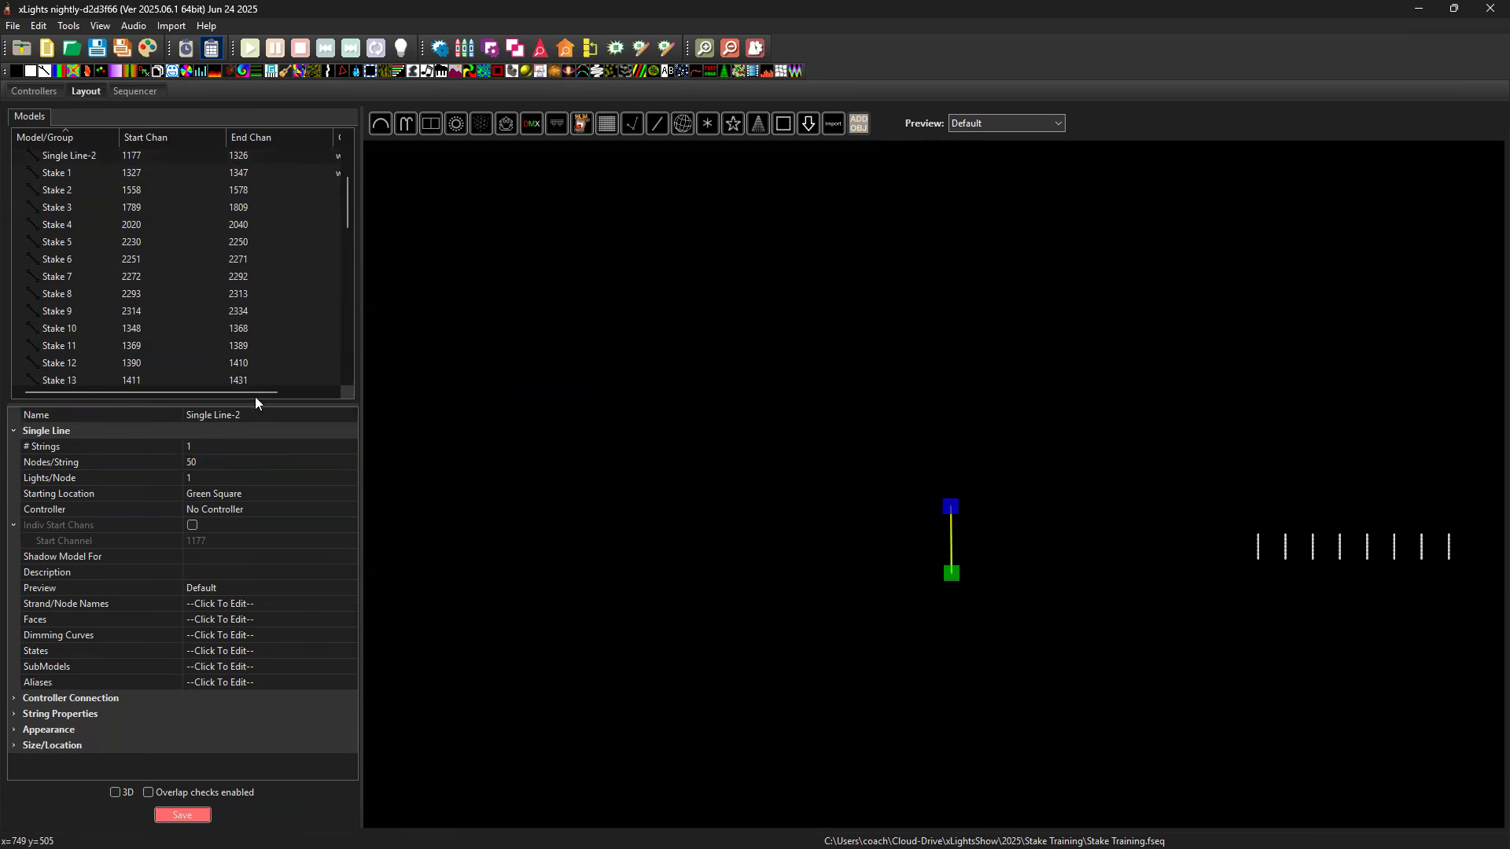
click(209, 462)
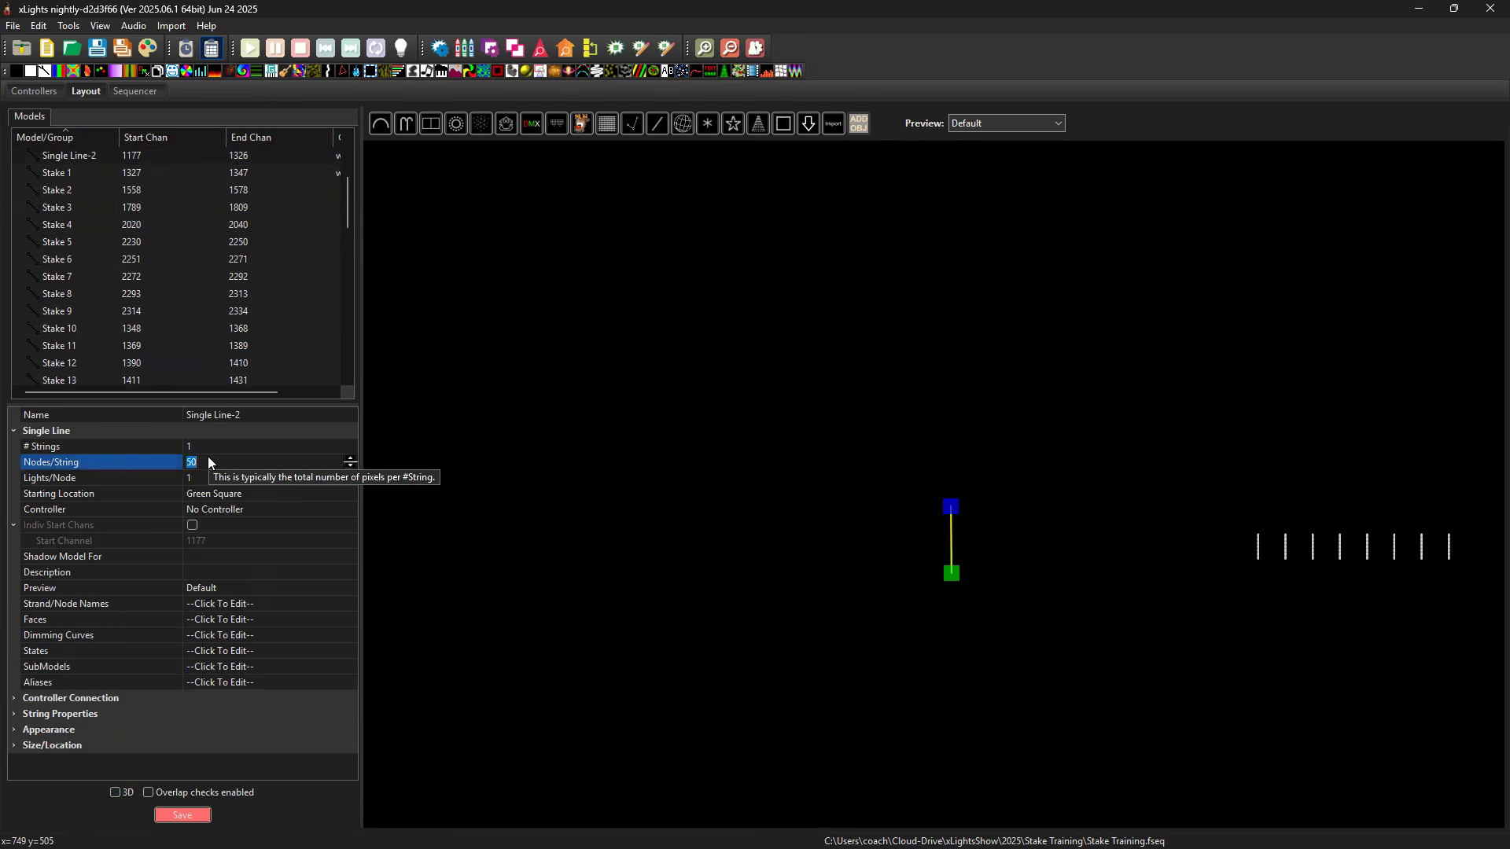
key(Return)
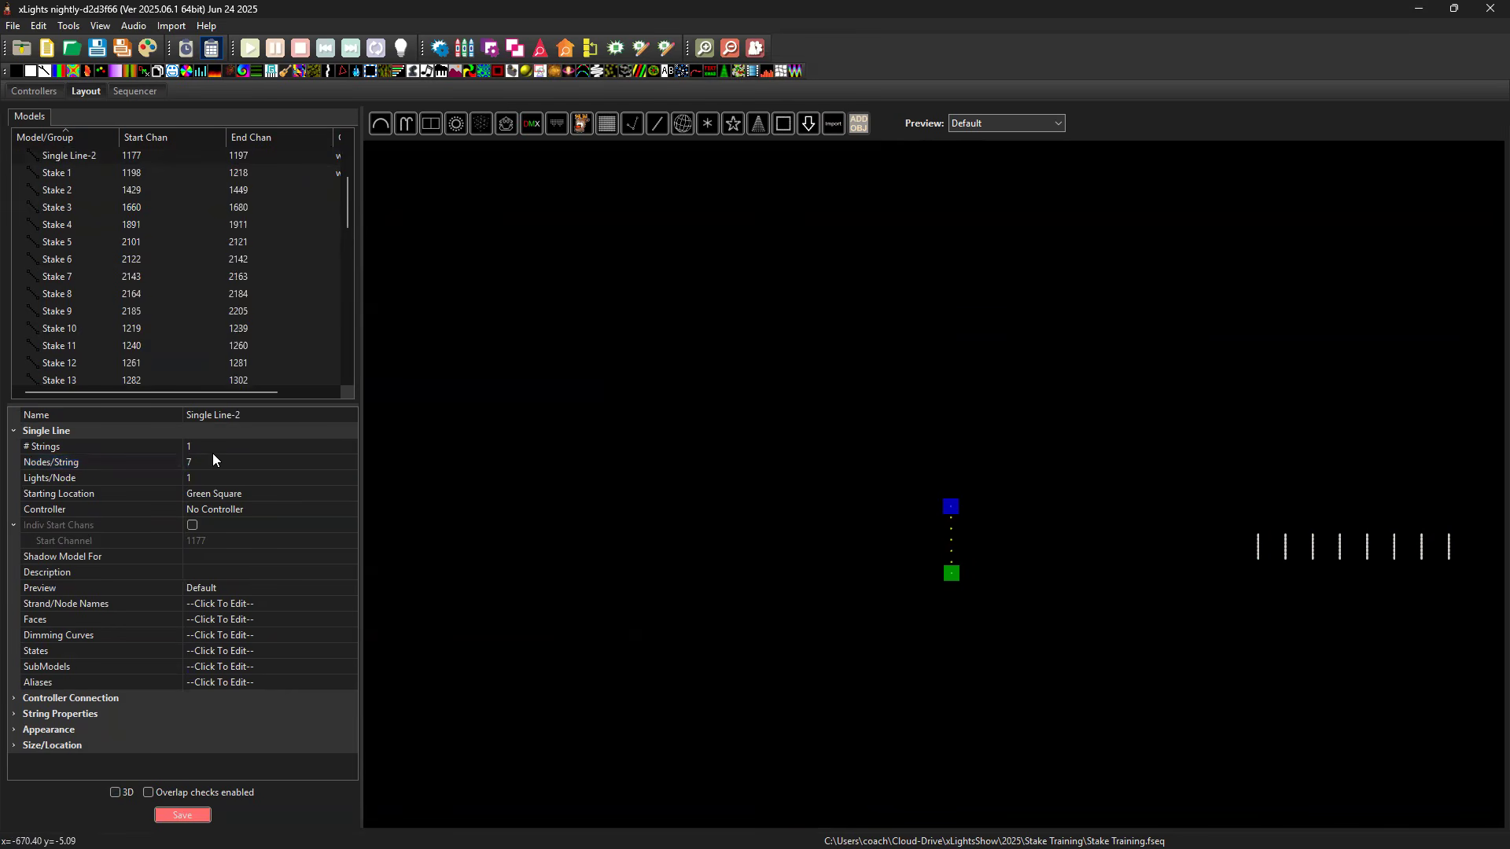
click(1042, 547)
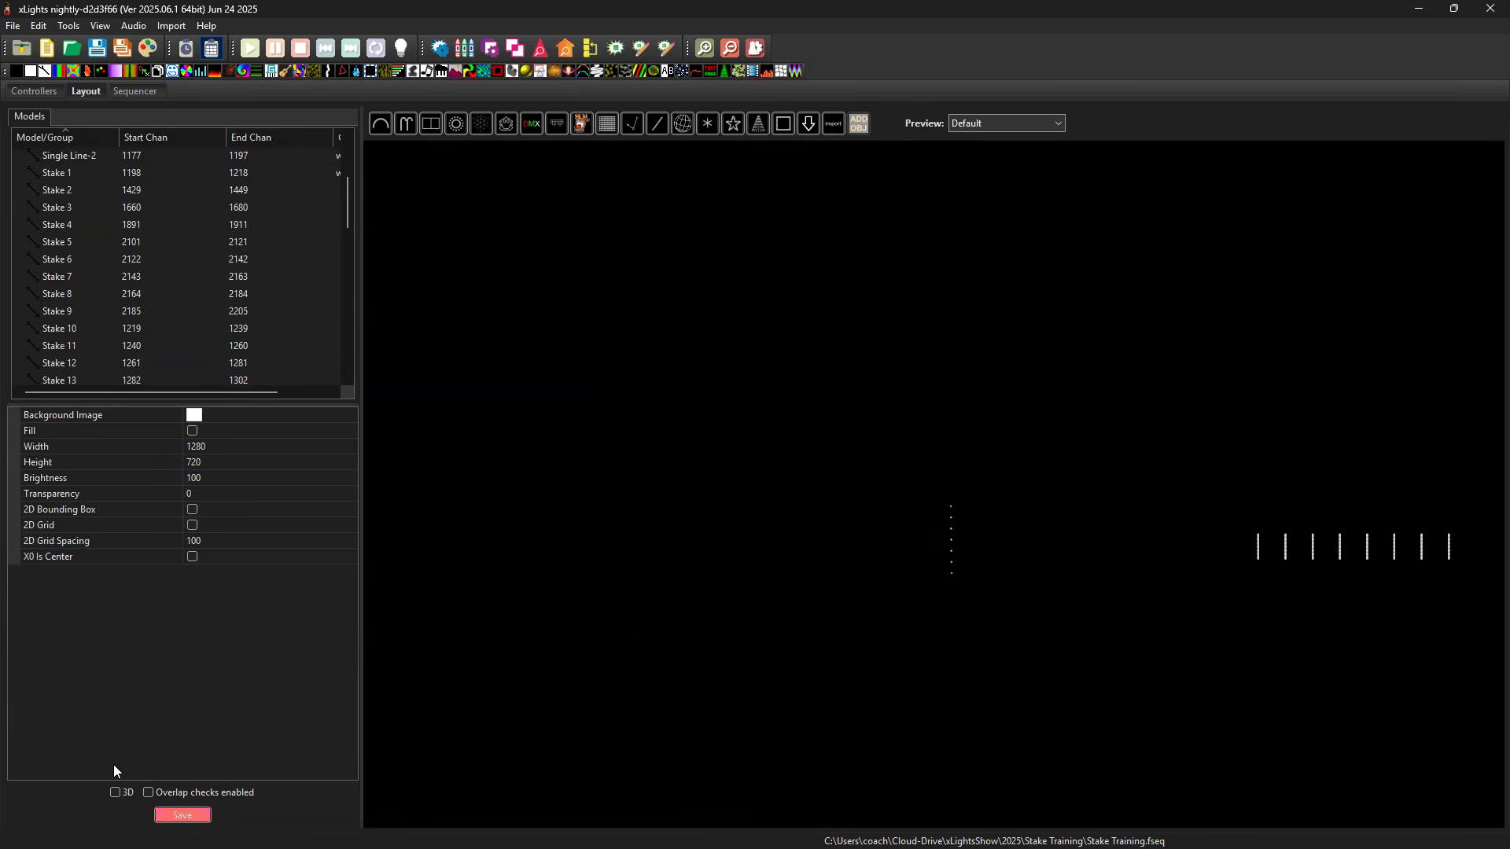
Return to the 3D view, paste three copies of the Single Line-2 stake and spread them out around the original.
drag(593, 549, 810, 478)
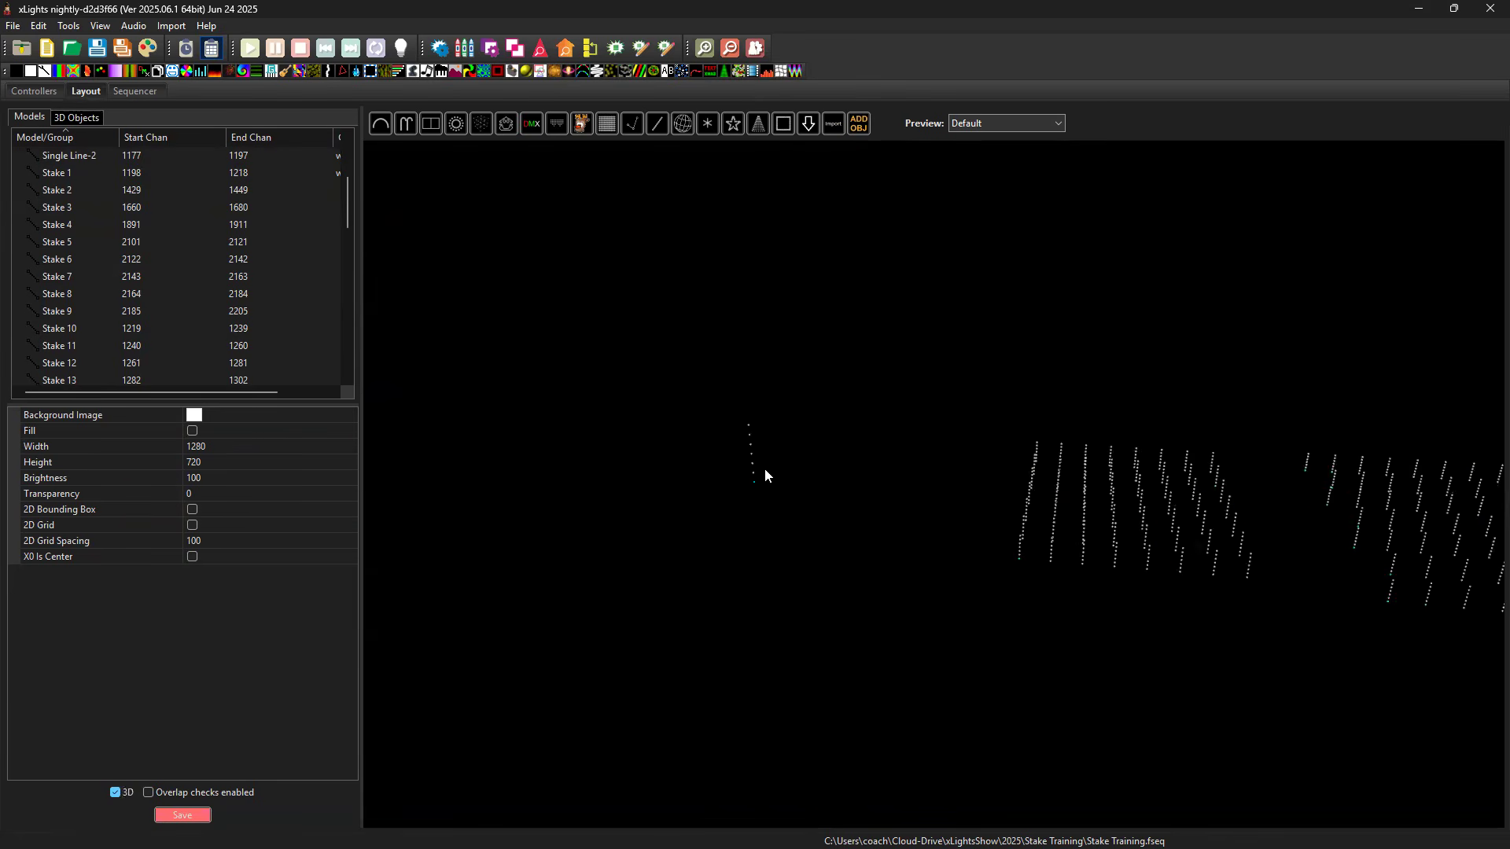
click(760, 466)
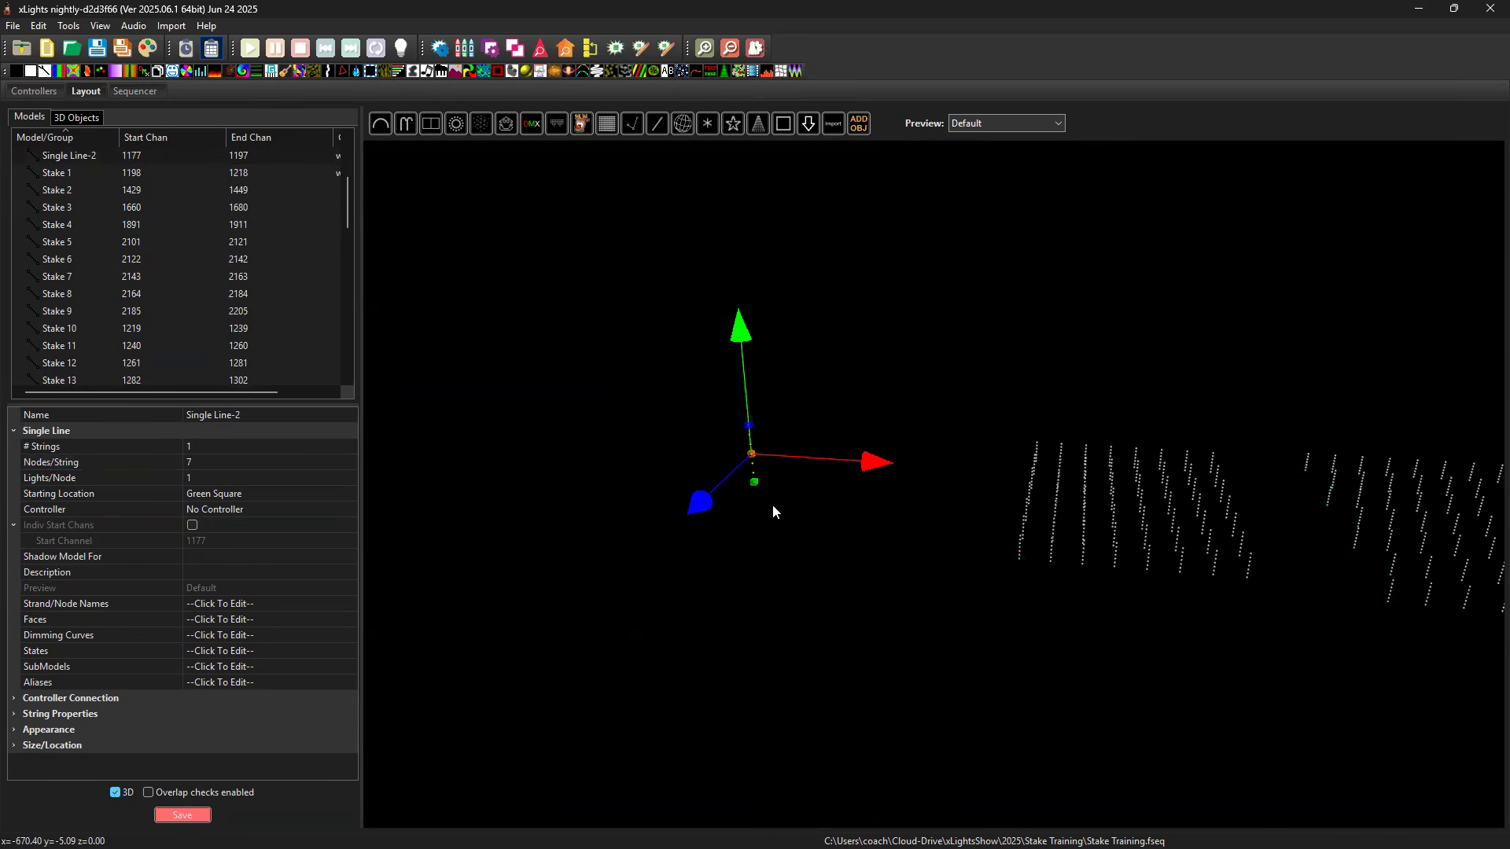
key(ctrl+v)
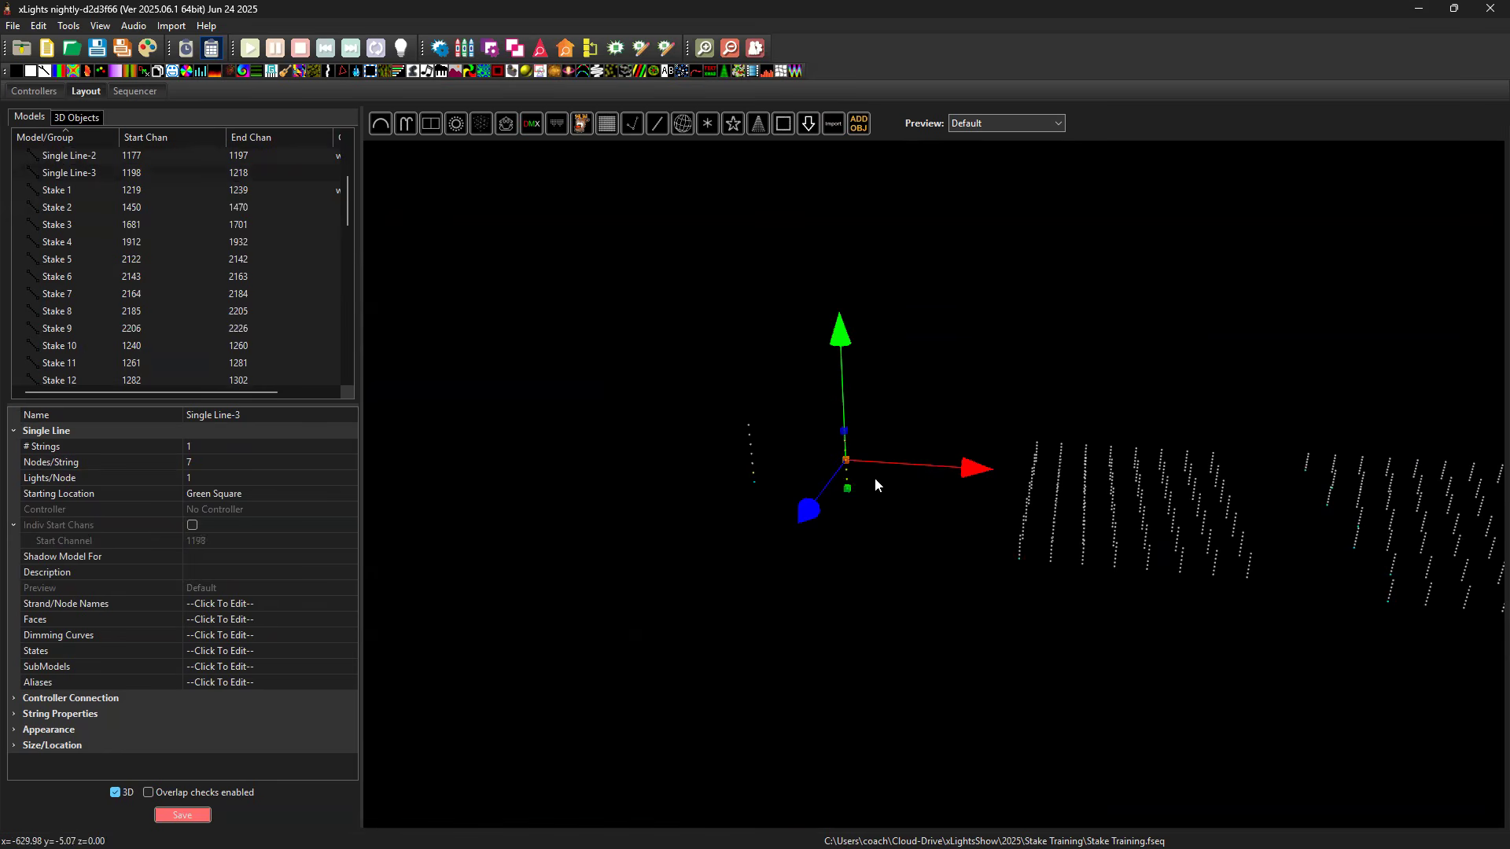
drag(810, 511, 890, 552)
key(ctrl+v)
drag(908, 484, 866, 516)
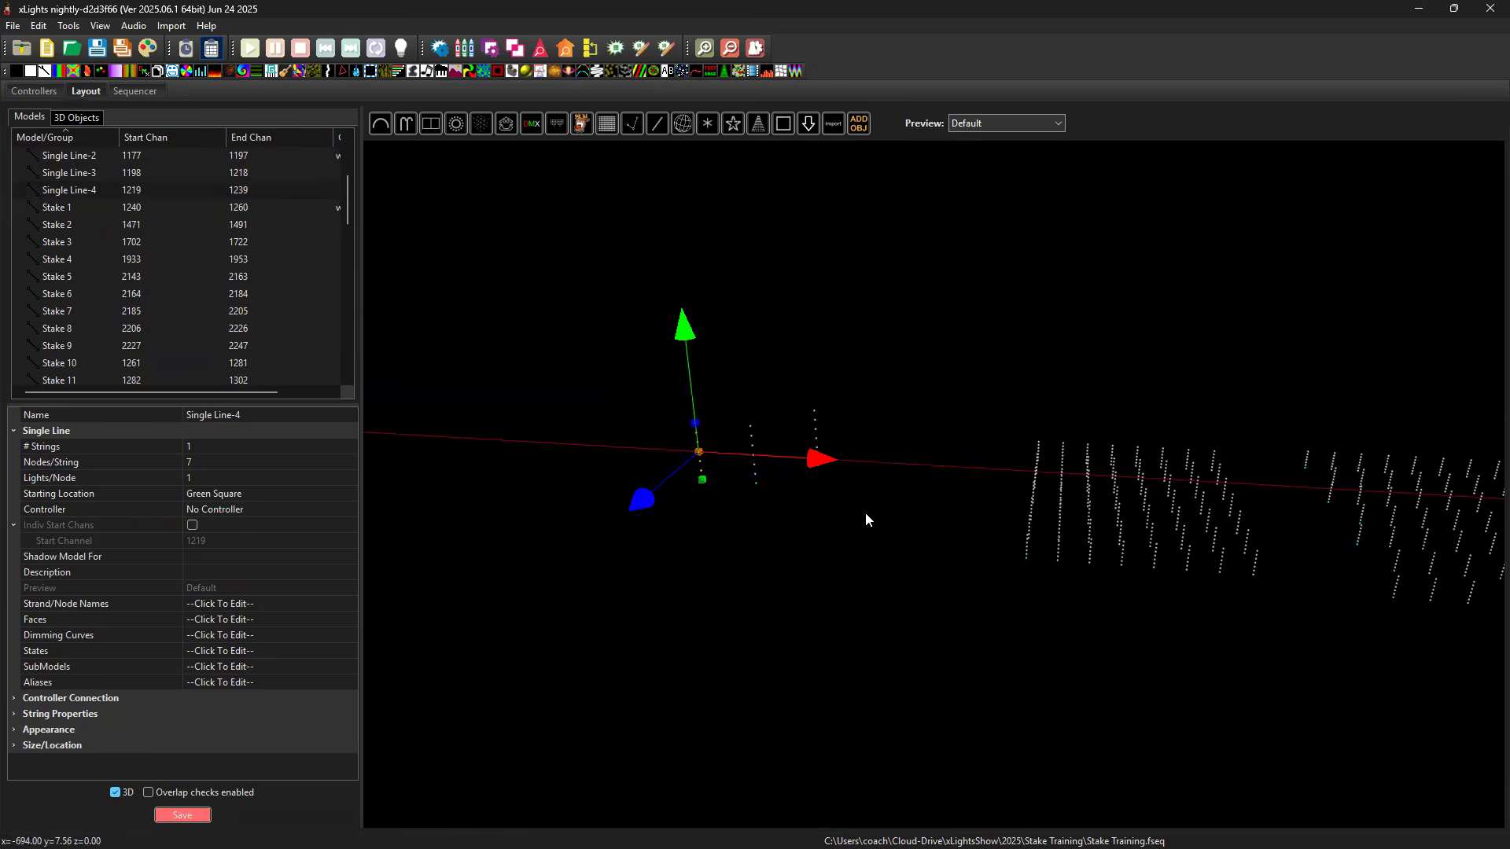
key(ctrl+v)
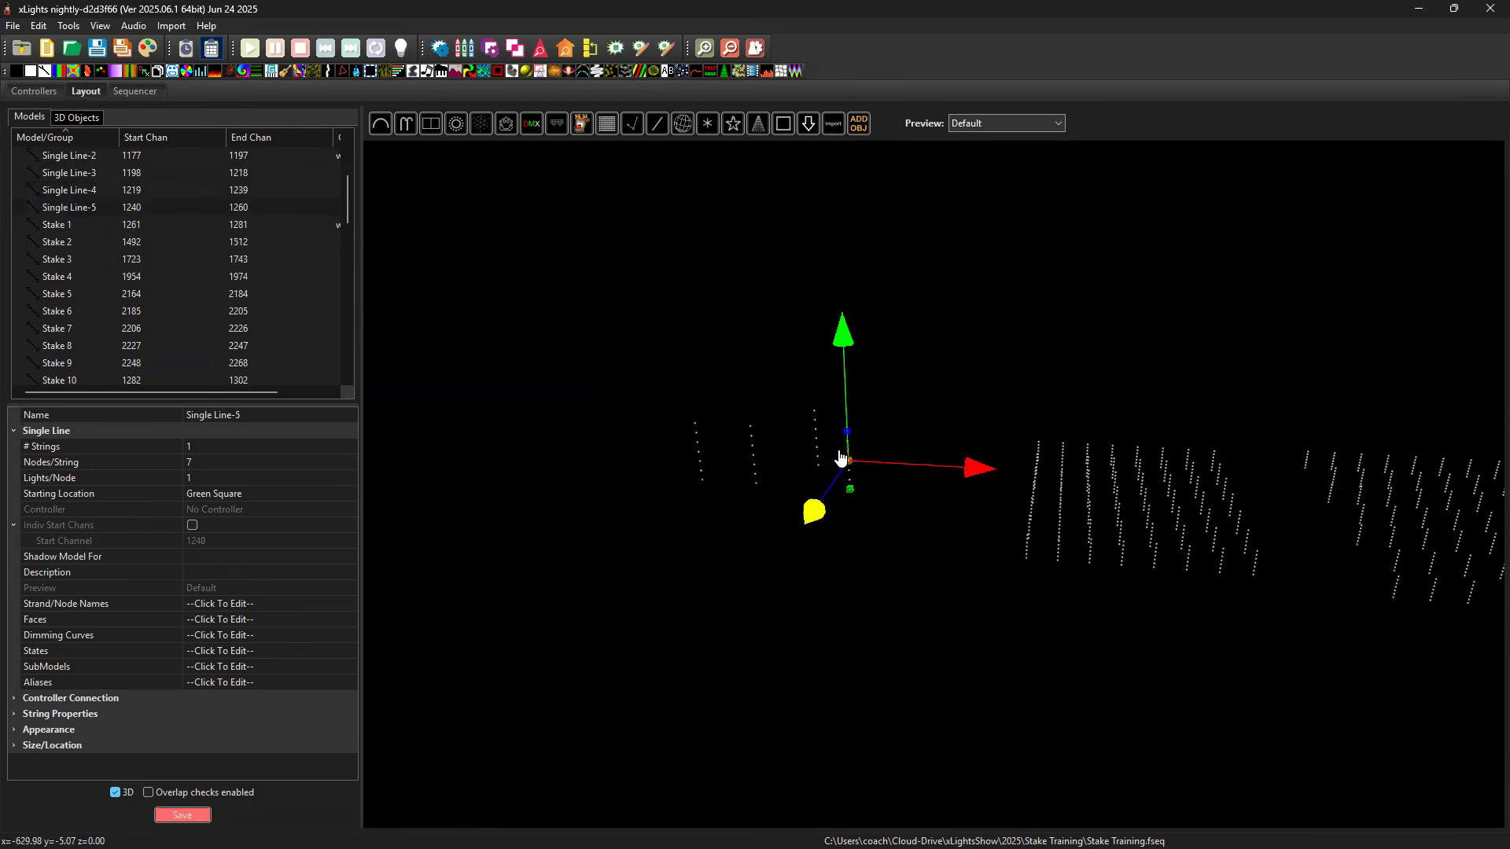
drag(839, 452, 864, 315)
drag(991, 418, 766, 430)
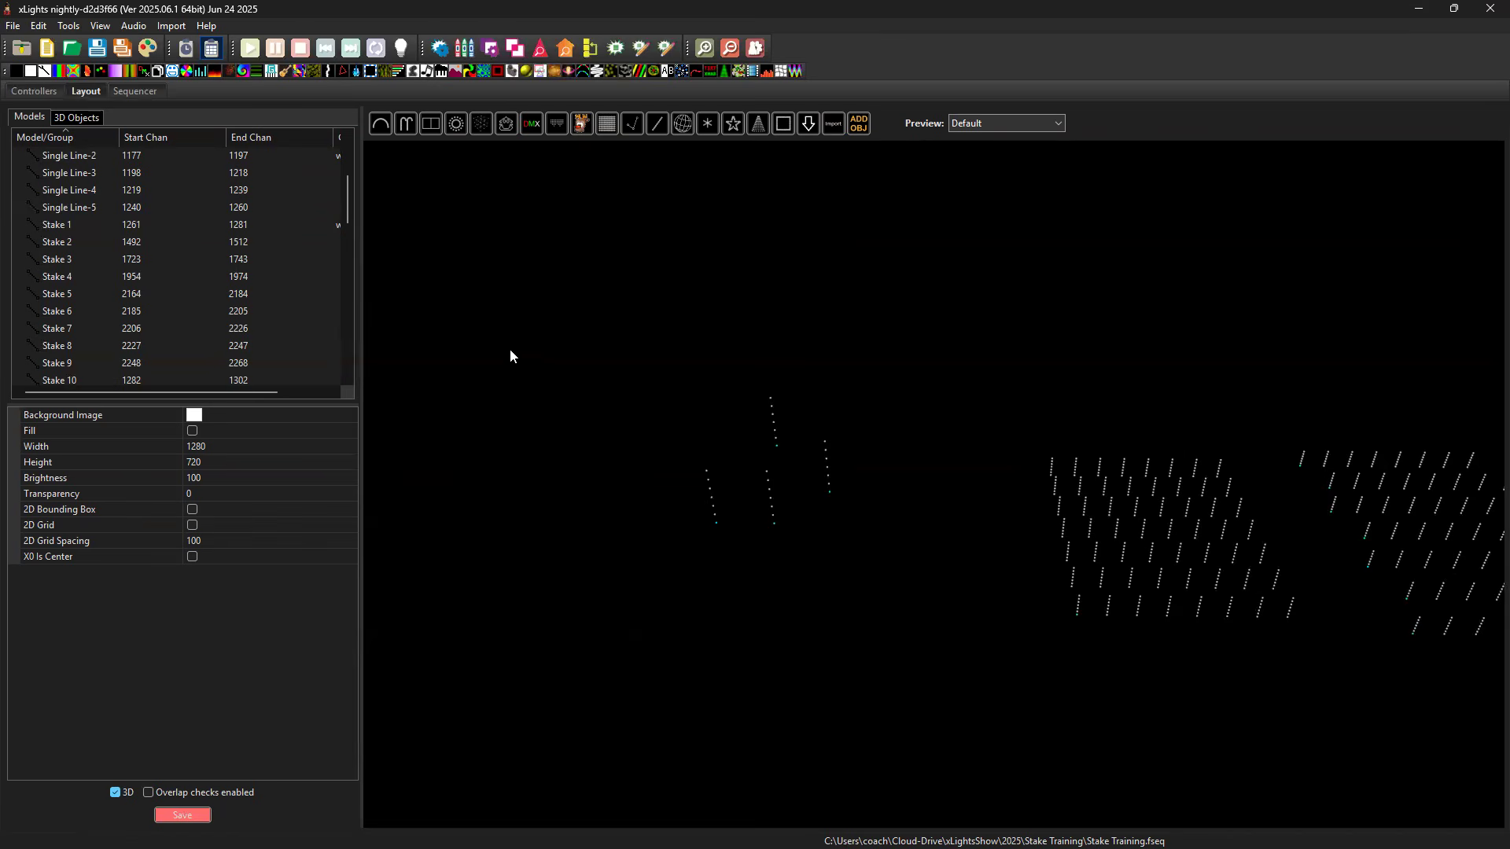
Delete the four stakes Single Line-2 through Single Line-5.
drag(86, 162, 88, 210)
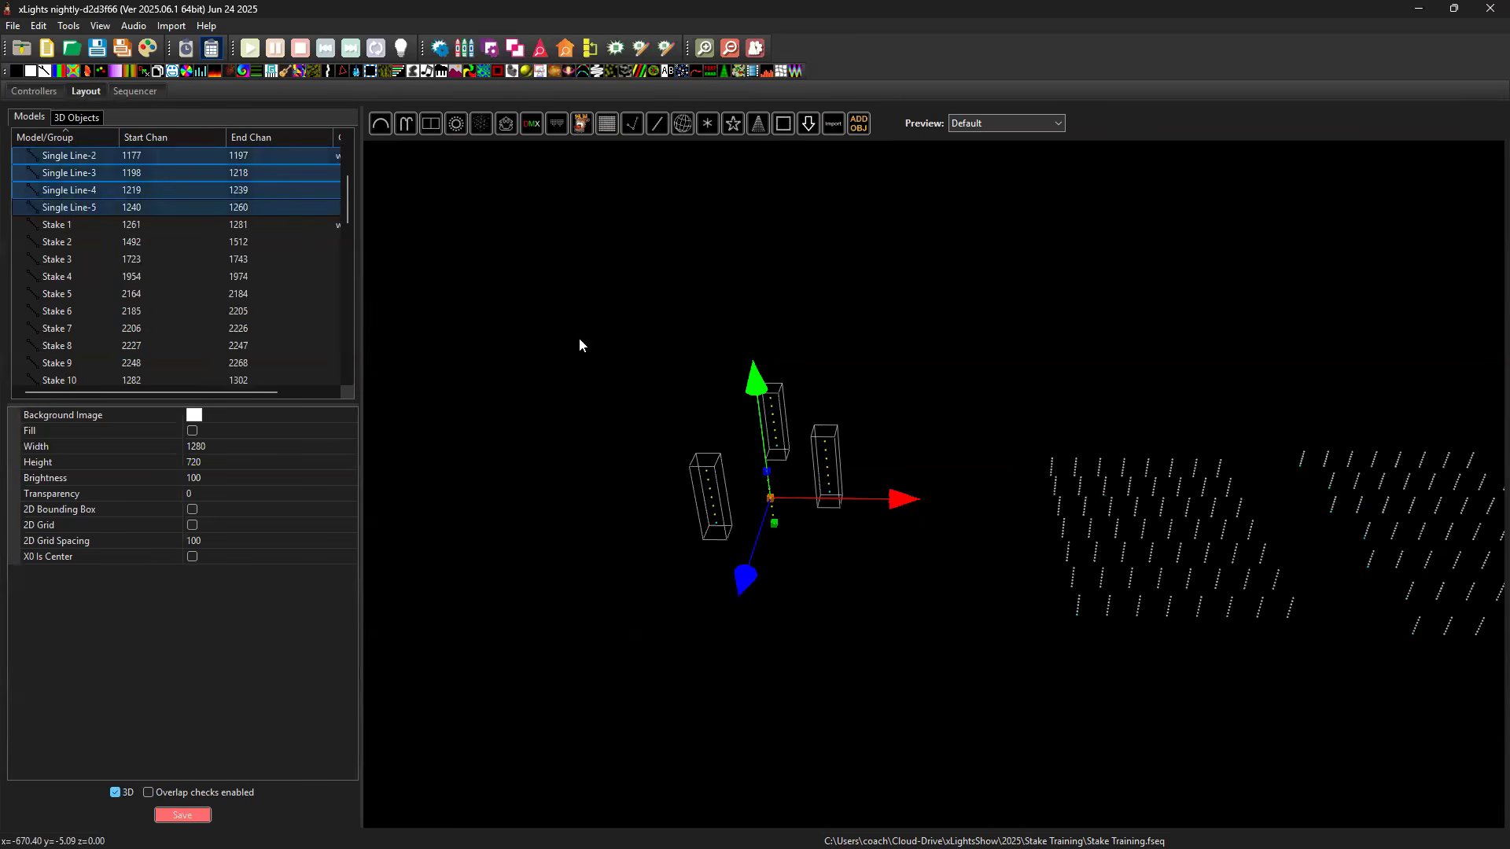
key(Delete)
click(792, 471)
drag(875, 494, 1250, 703)
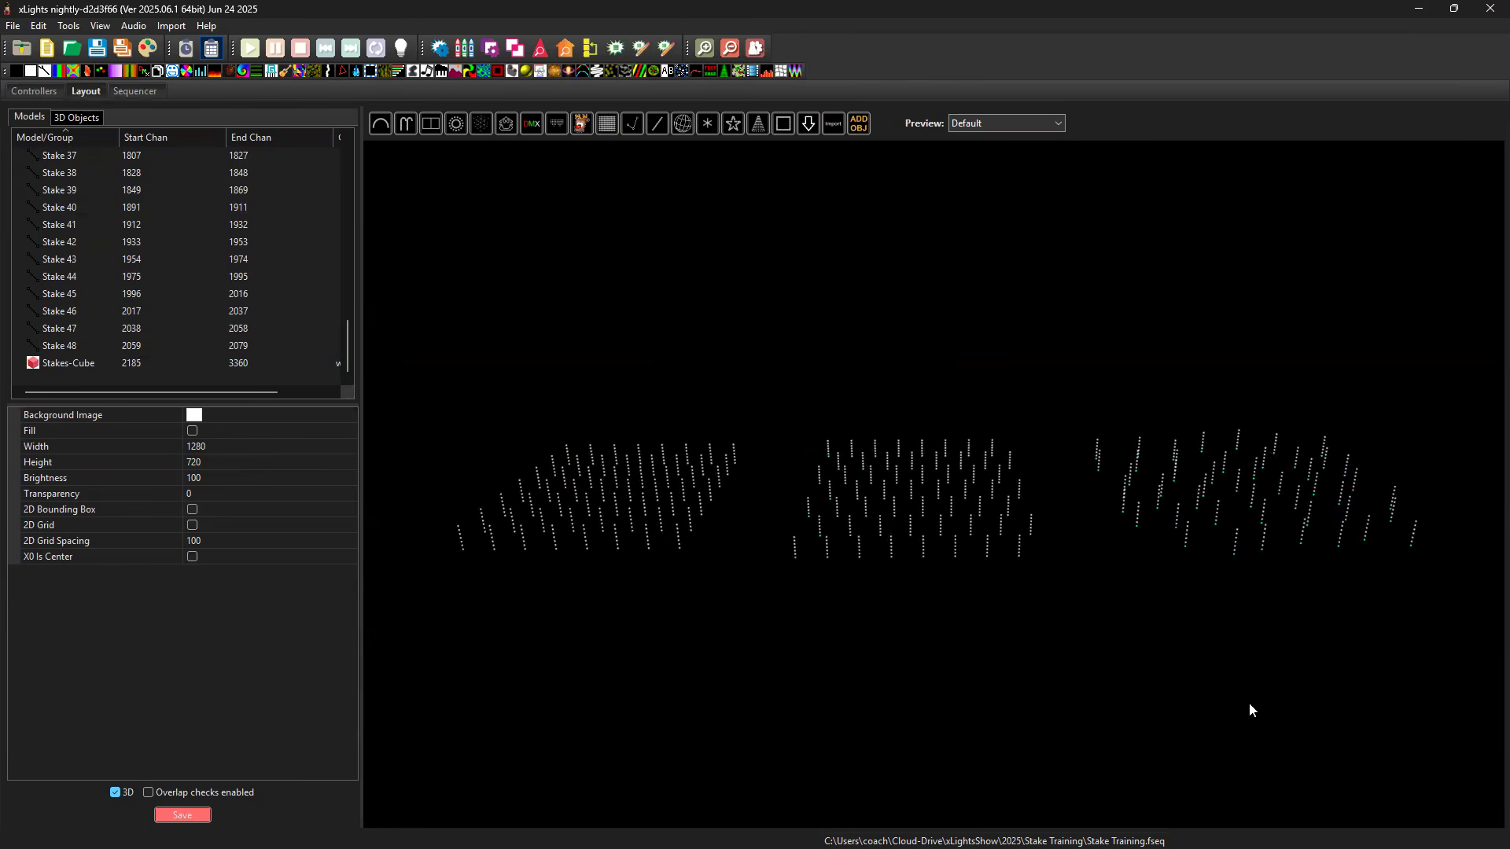
Open the sequence for editing, select the effect on the Stakes-Cube row and deactivate the 5000ms Metronome timing track.
click(601, 521)
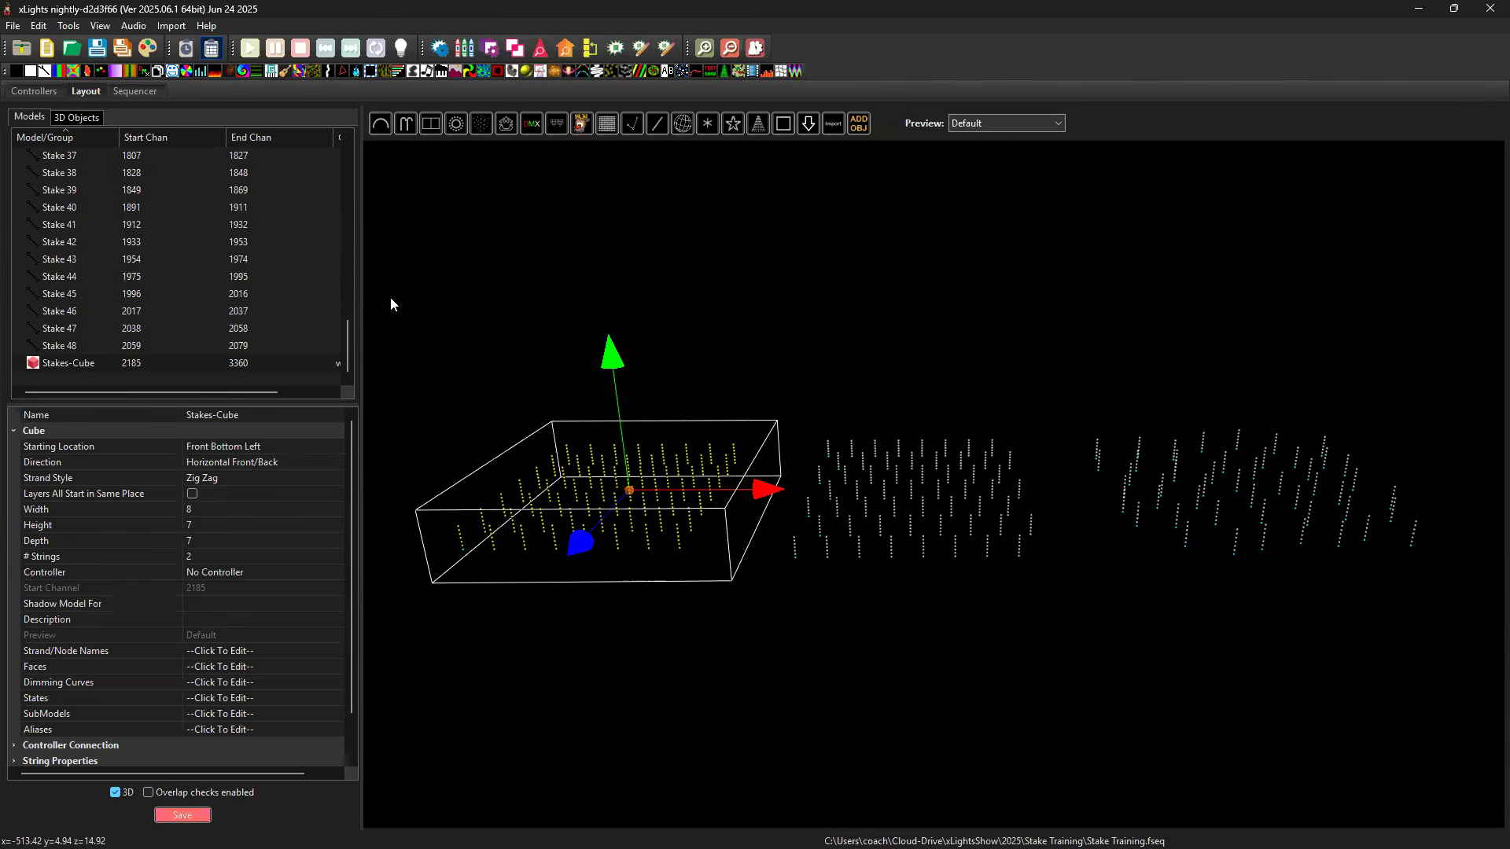
click(143, 93)
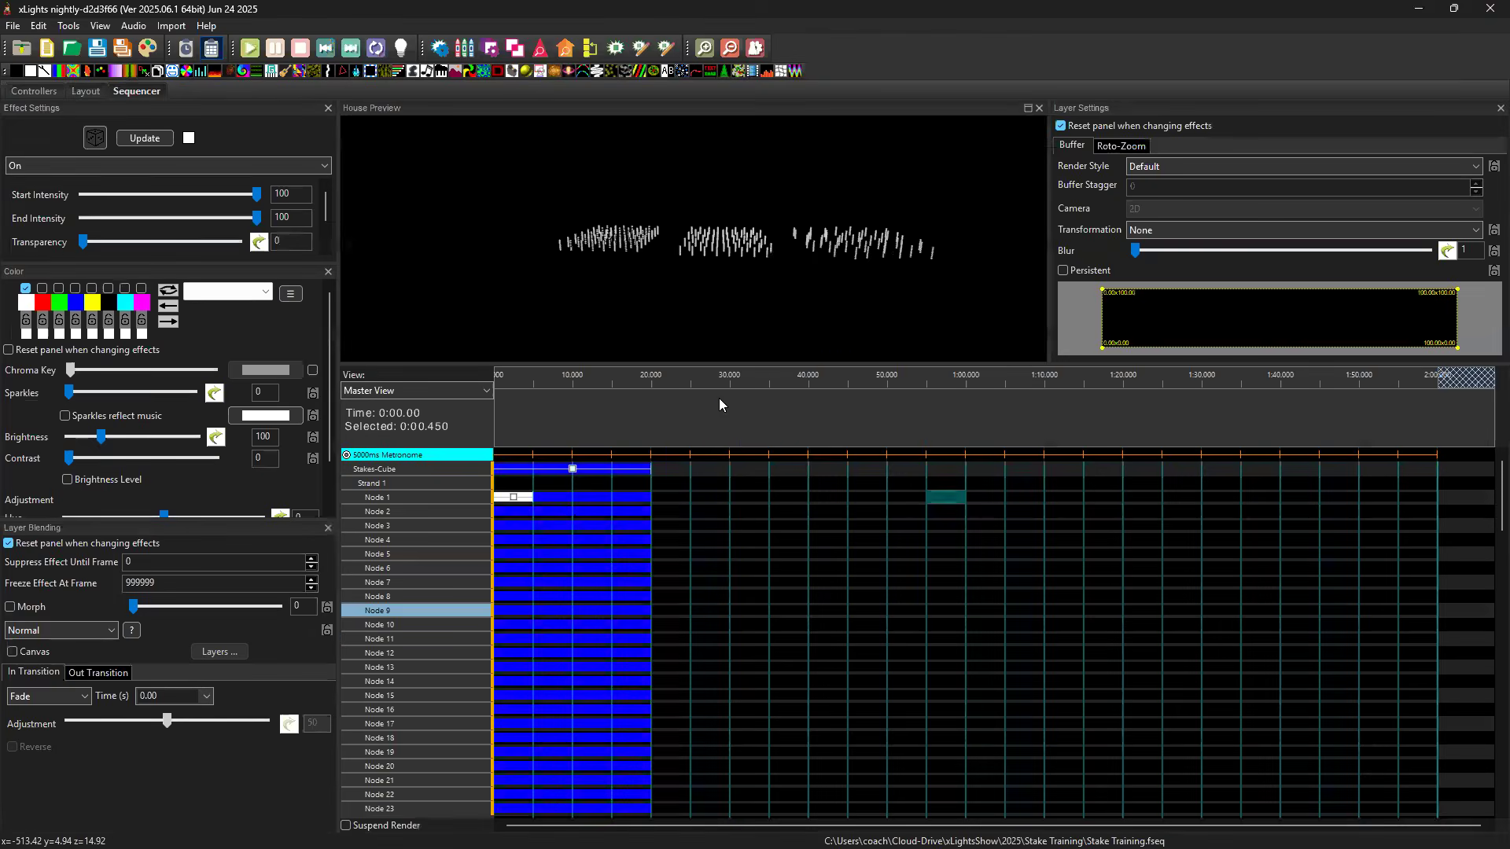
click(572, 470)
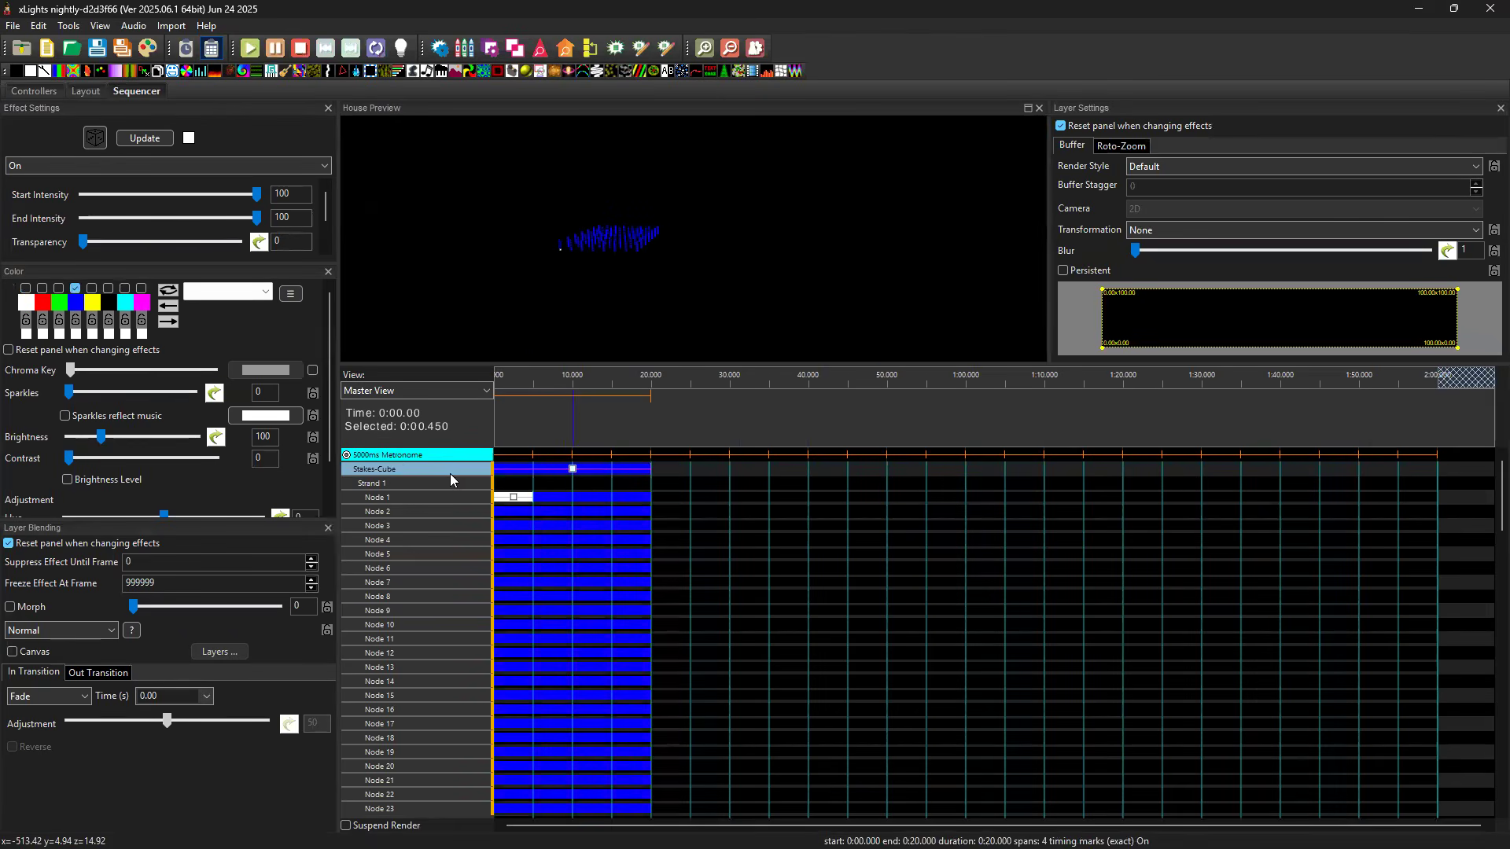
click(347, 454)
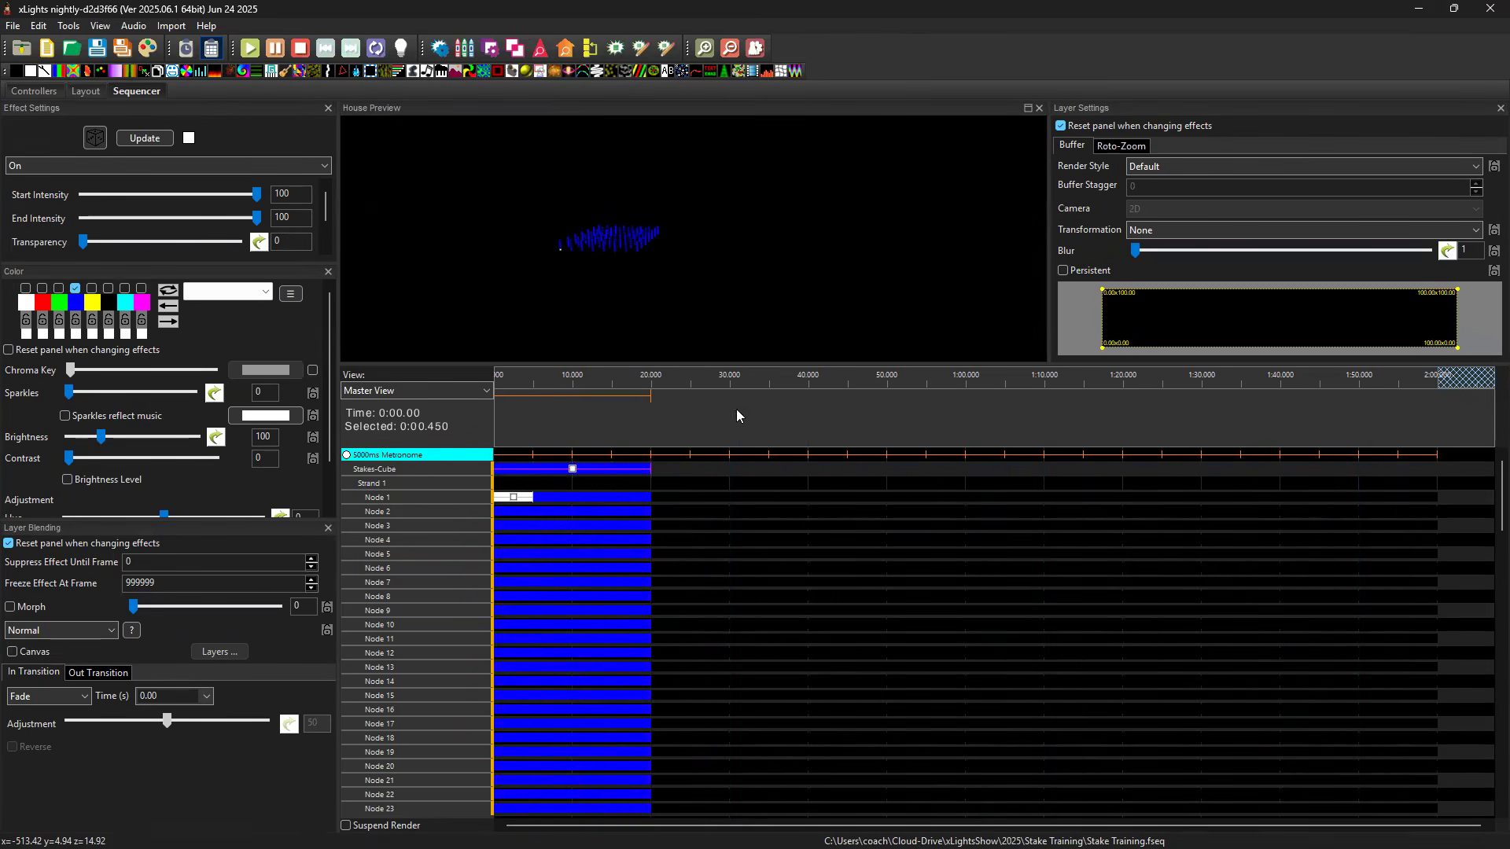
Preview the white Node 1 effect of Stakes-Cube from the front and compare its position with the cube in the layout.
scroll(690, 266, up, 5)
drag(689, 266, 557, 488)
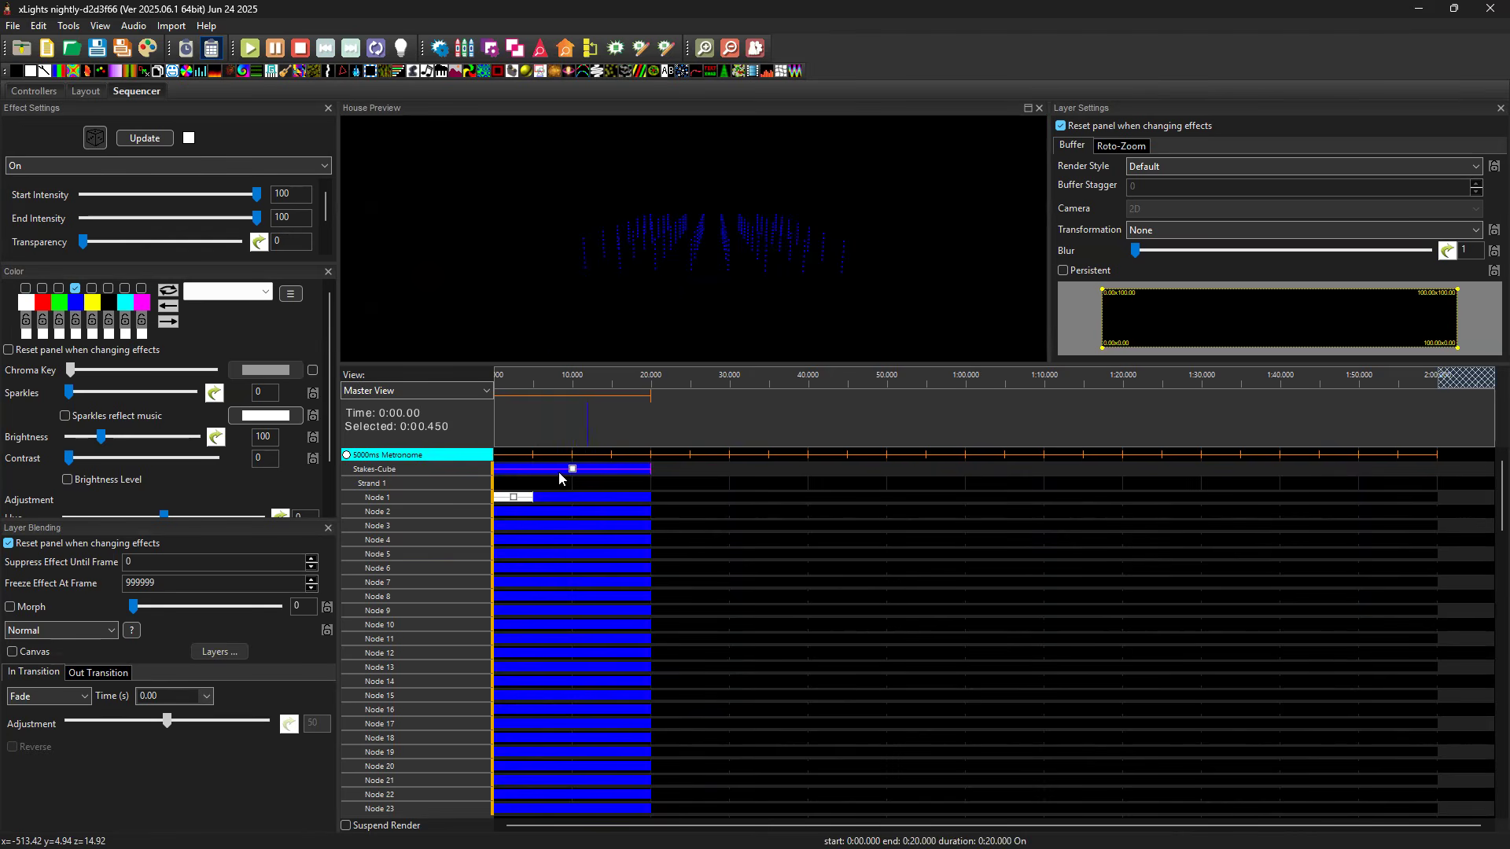
drag(782, 281, 769, 281)
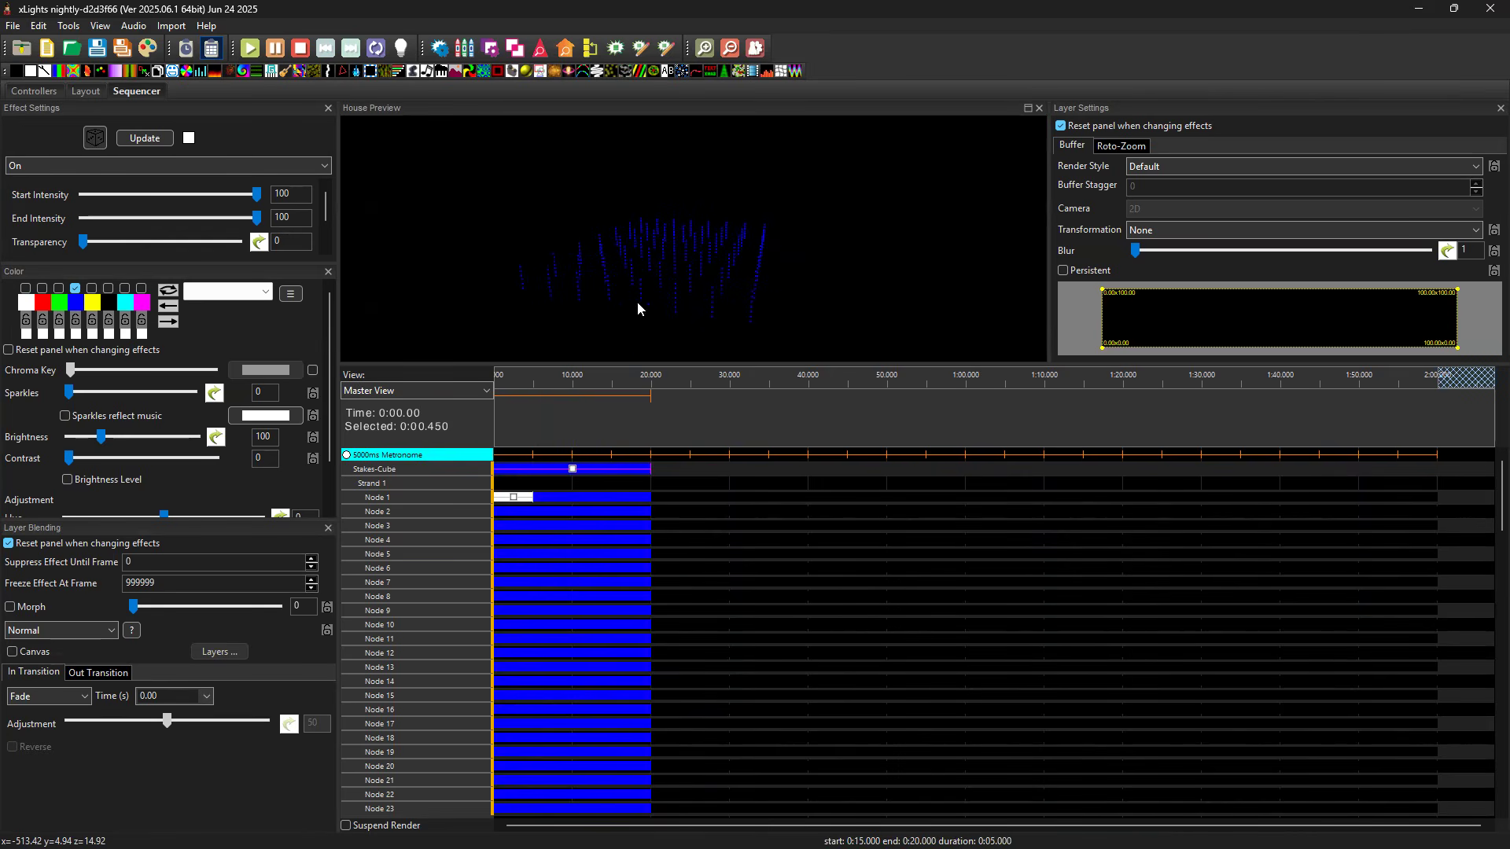
click(513, 501)
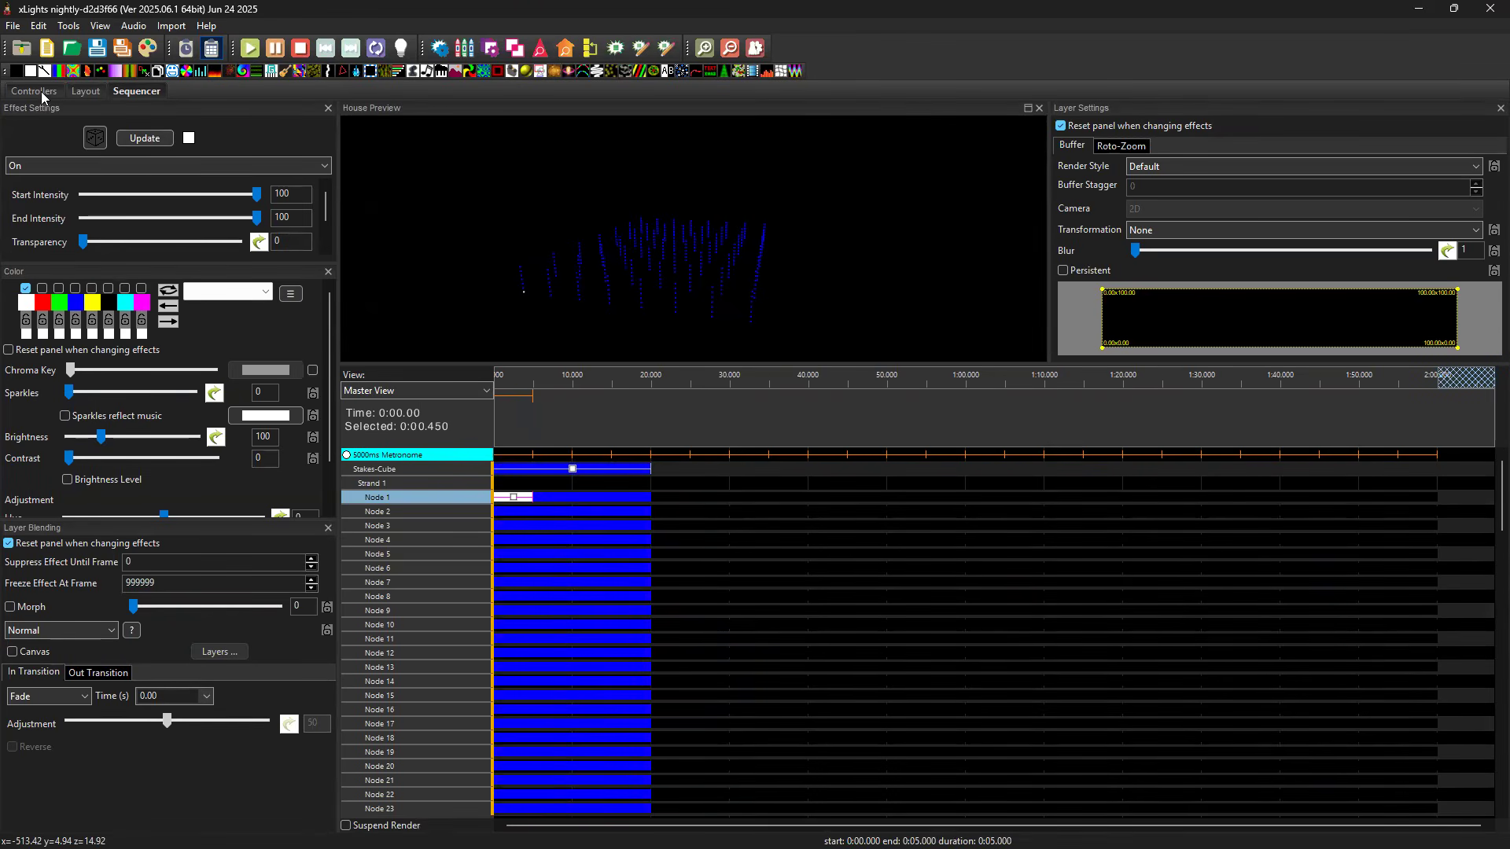
click(79, 92)
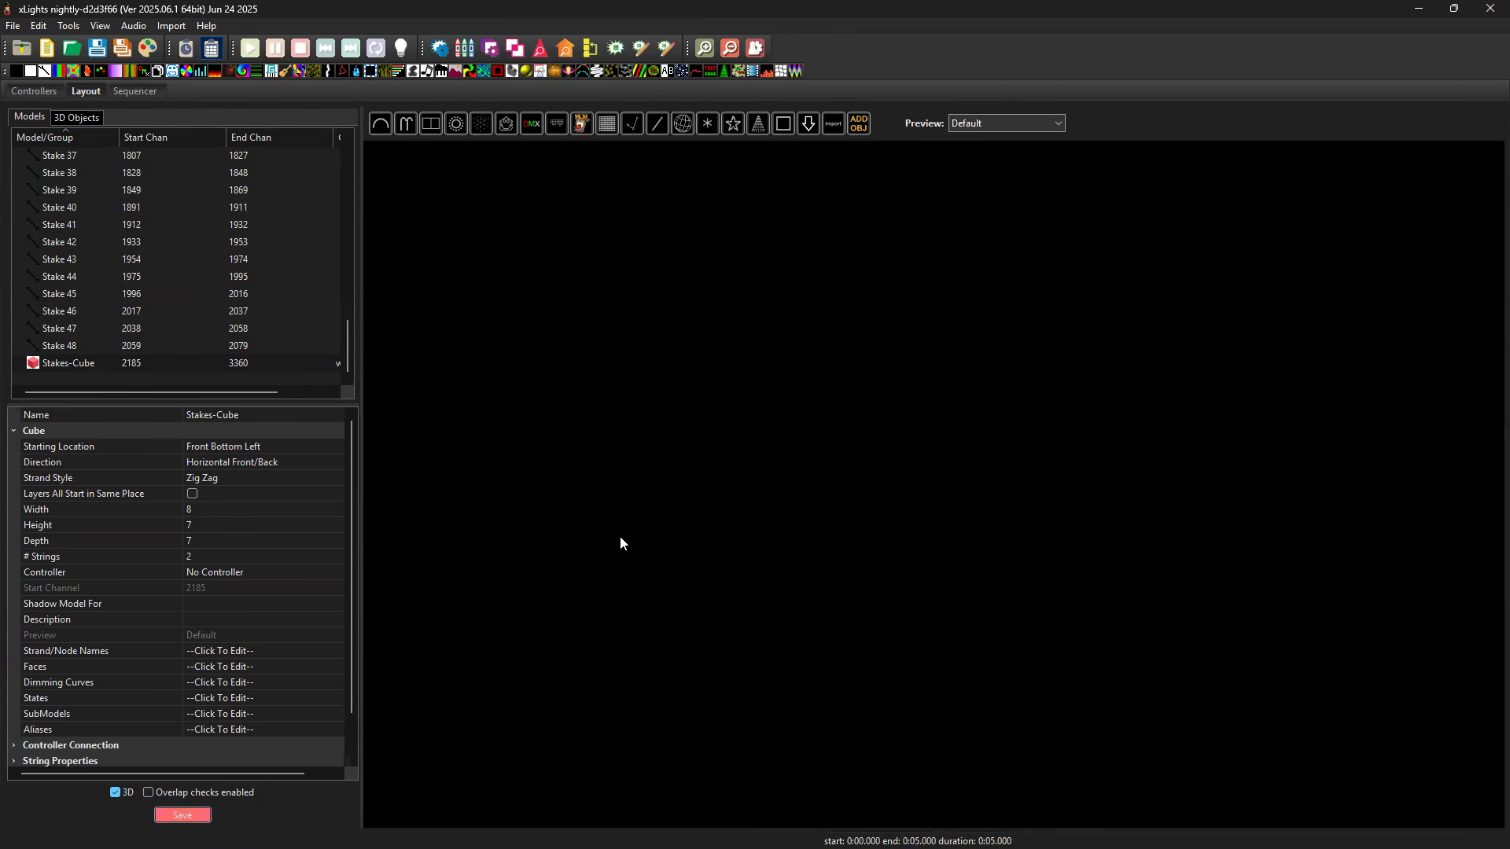
drag(795, 533, 749, 516)
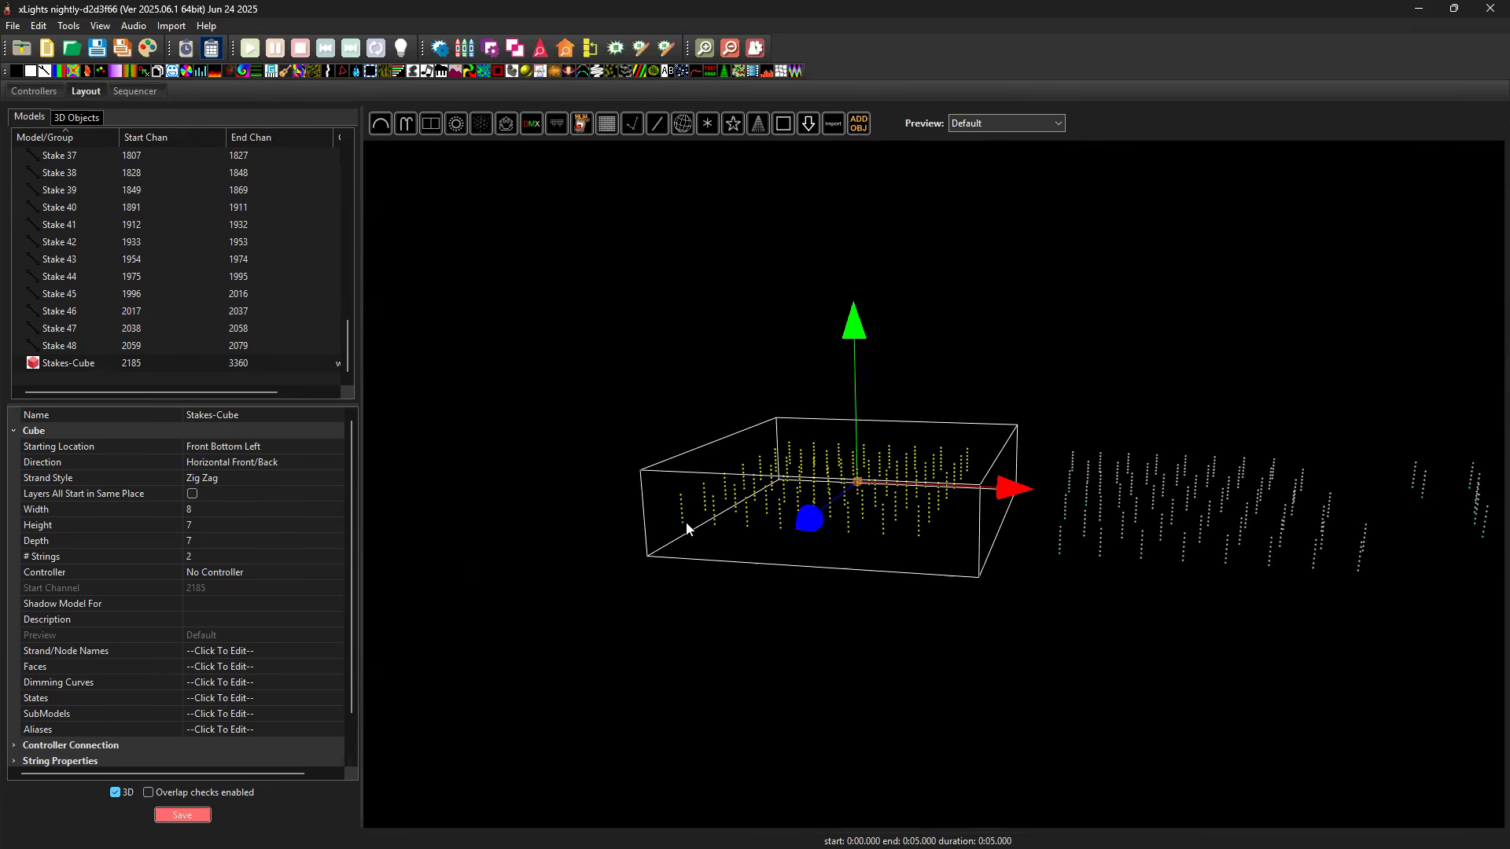
In the sequence, move the white Node 1 effect down through the node rows and back to Node 1 to trace the horizontal wiring order.
click(149, 91)
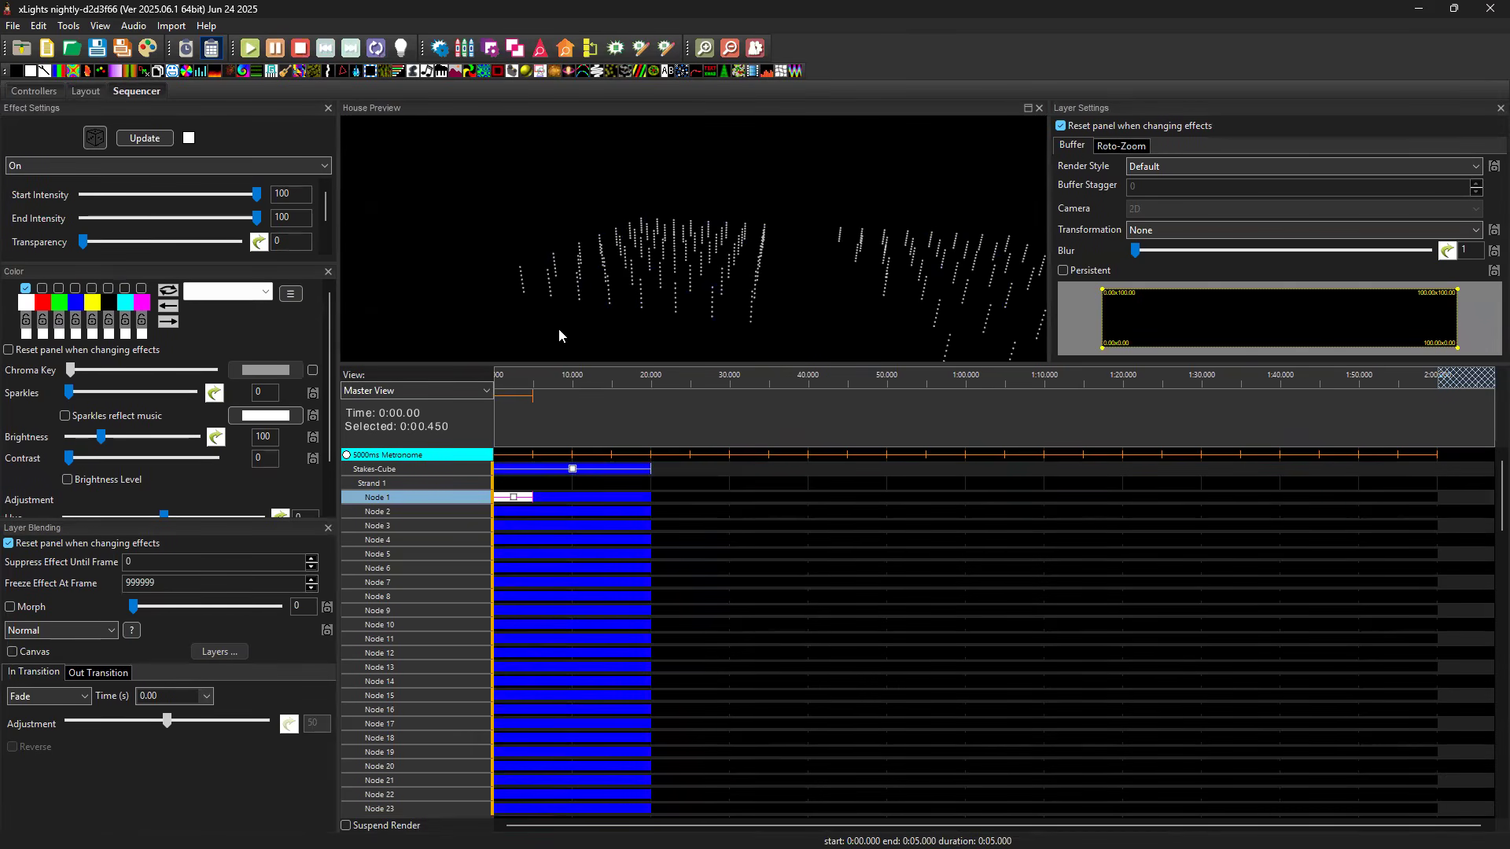
click(510, 499)
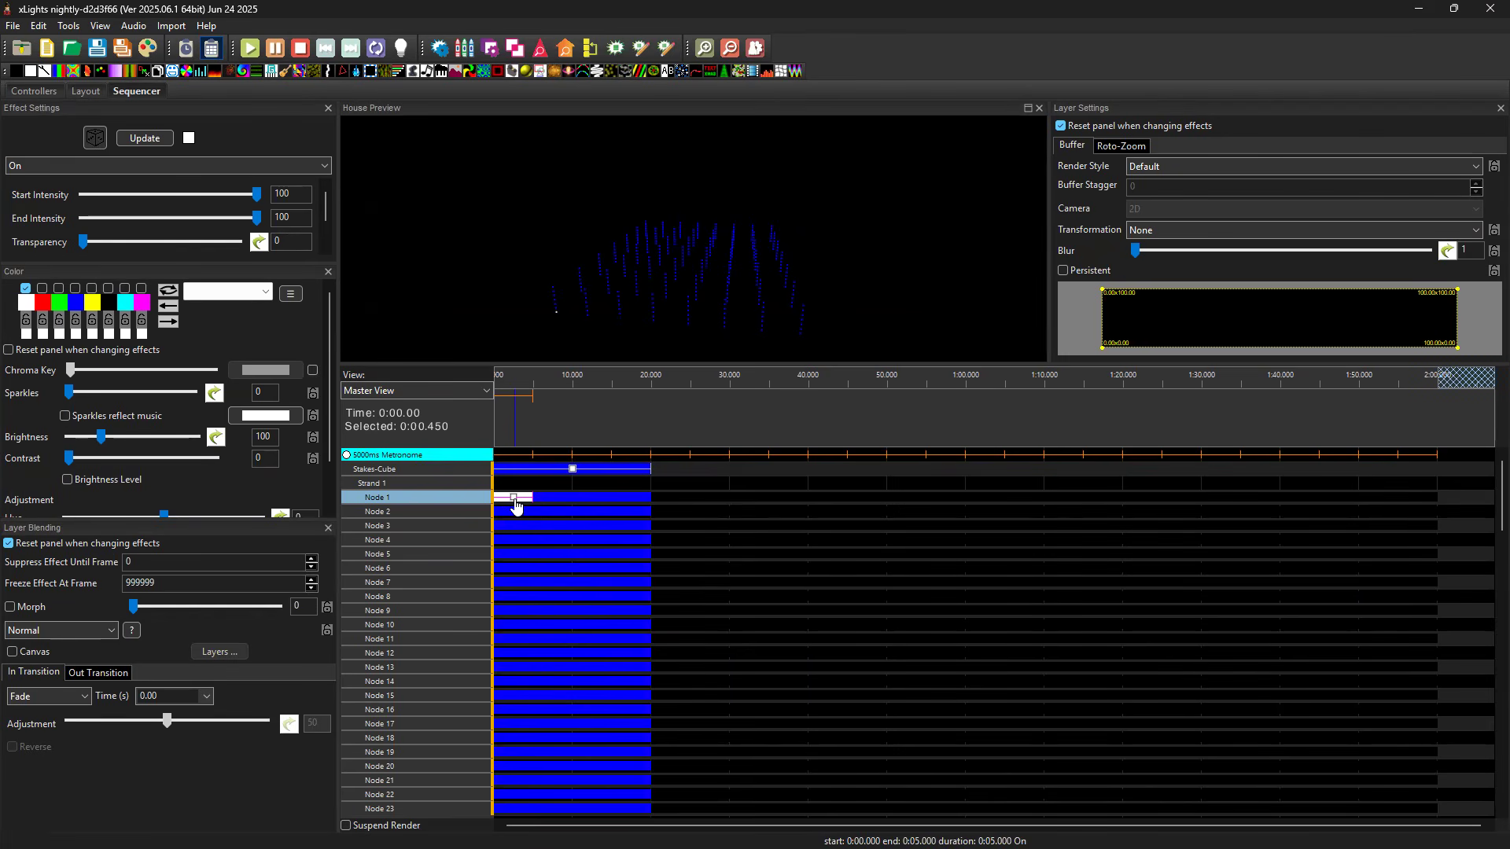
key(Down)
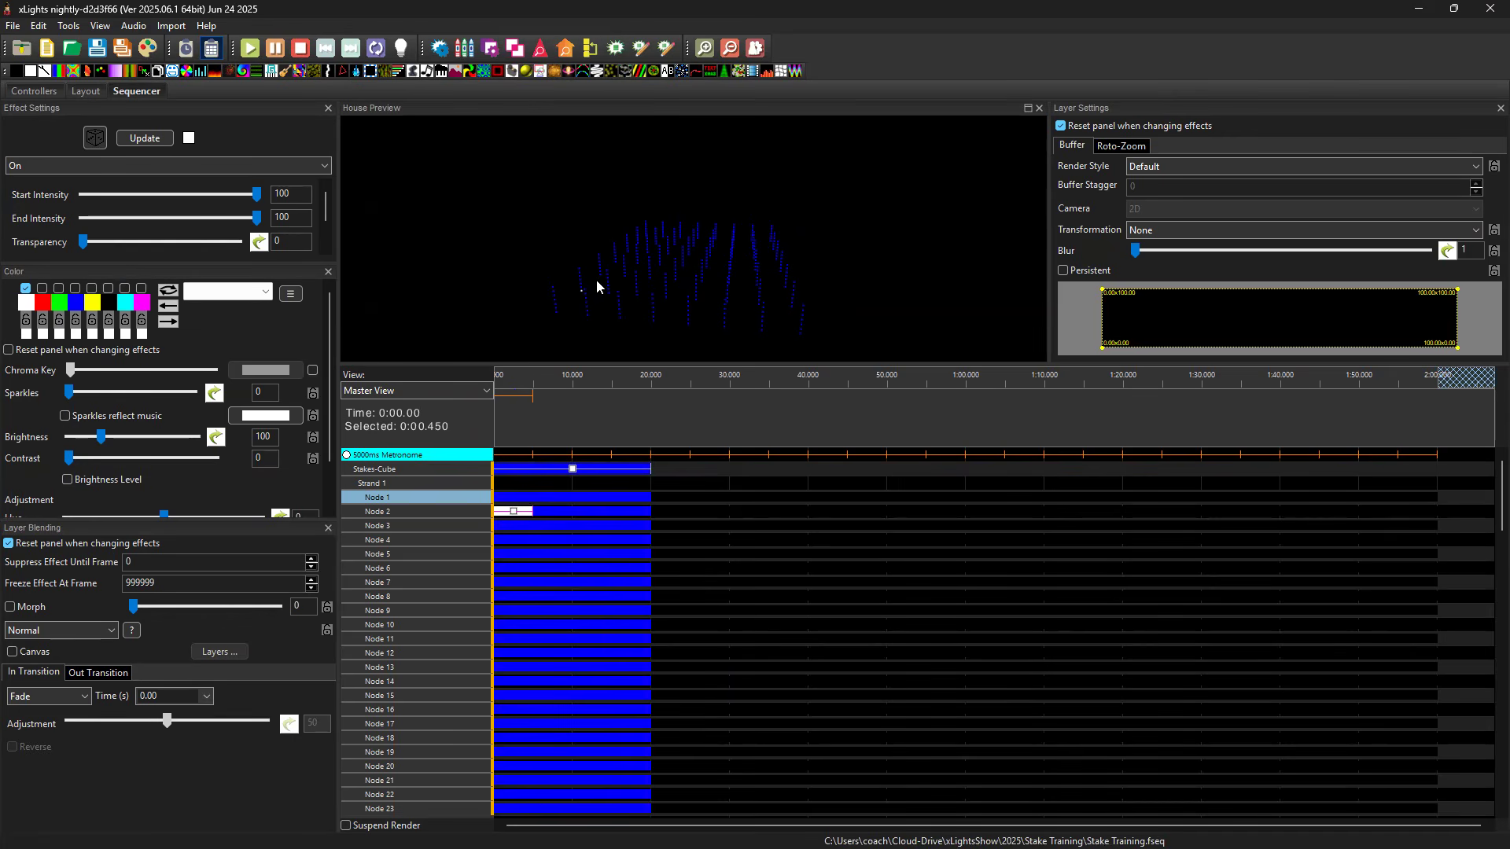
key(Down)
key(Down)
key(Down)
key(Down)
key(Down)
key(Down)
key(Down)
key(Down)
key(Down)
key(Down)
key(Down)
key(Down)
key(Up)
key(Up)
key(Up)
key(Up)
key(Up)
key(Up)
key(Up)
key(Up)
key(Up)
key(Up)
Return to the layout and set the Direction of Stakes-Cube to Vertical Front/Back.
click(93, 93)
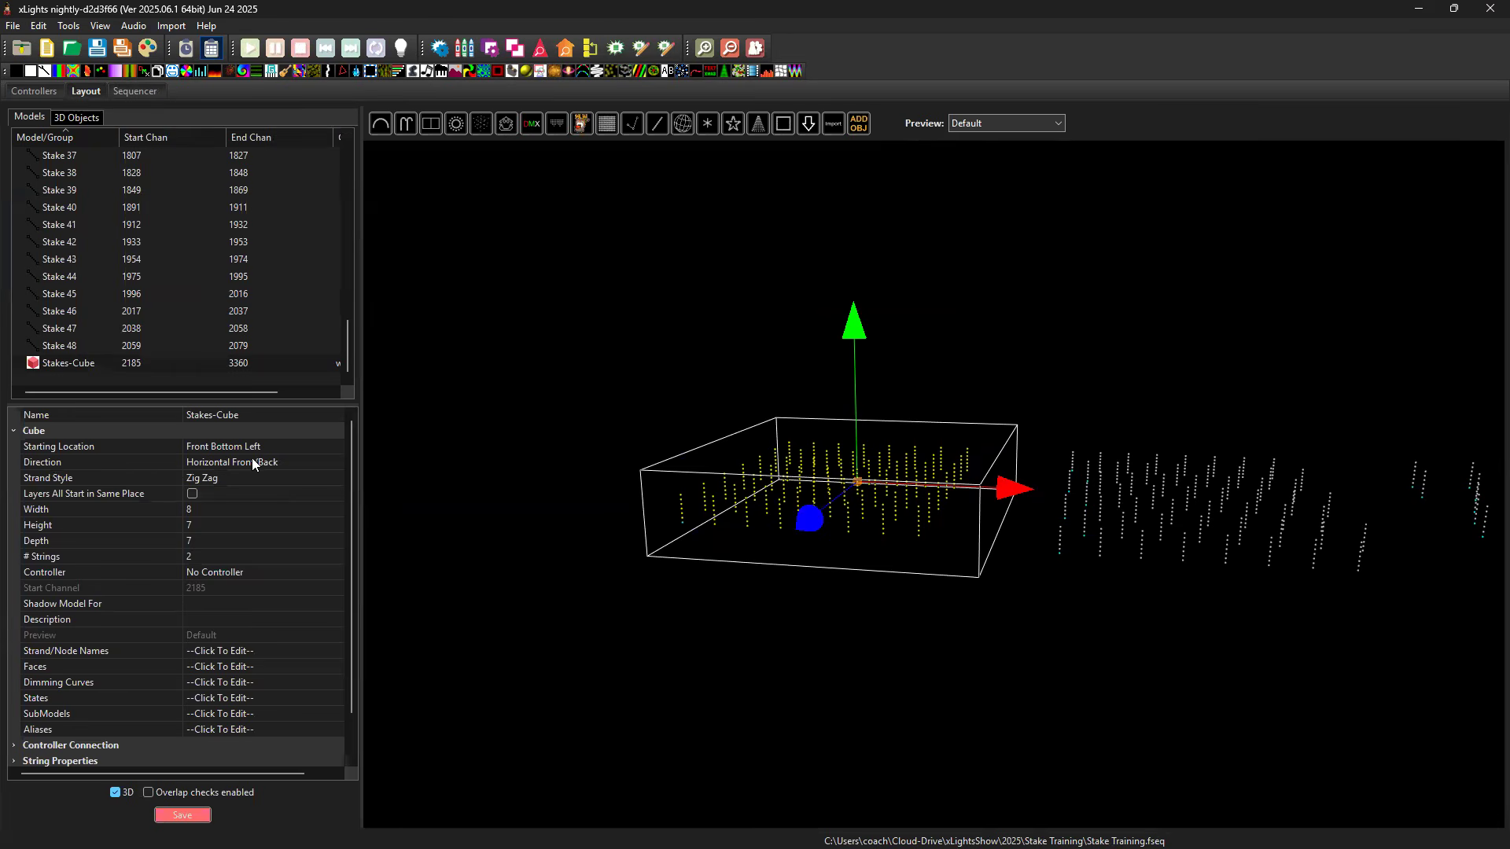
click(280, 462)
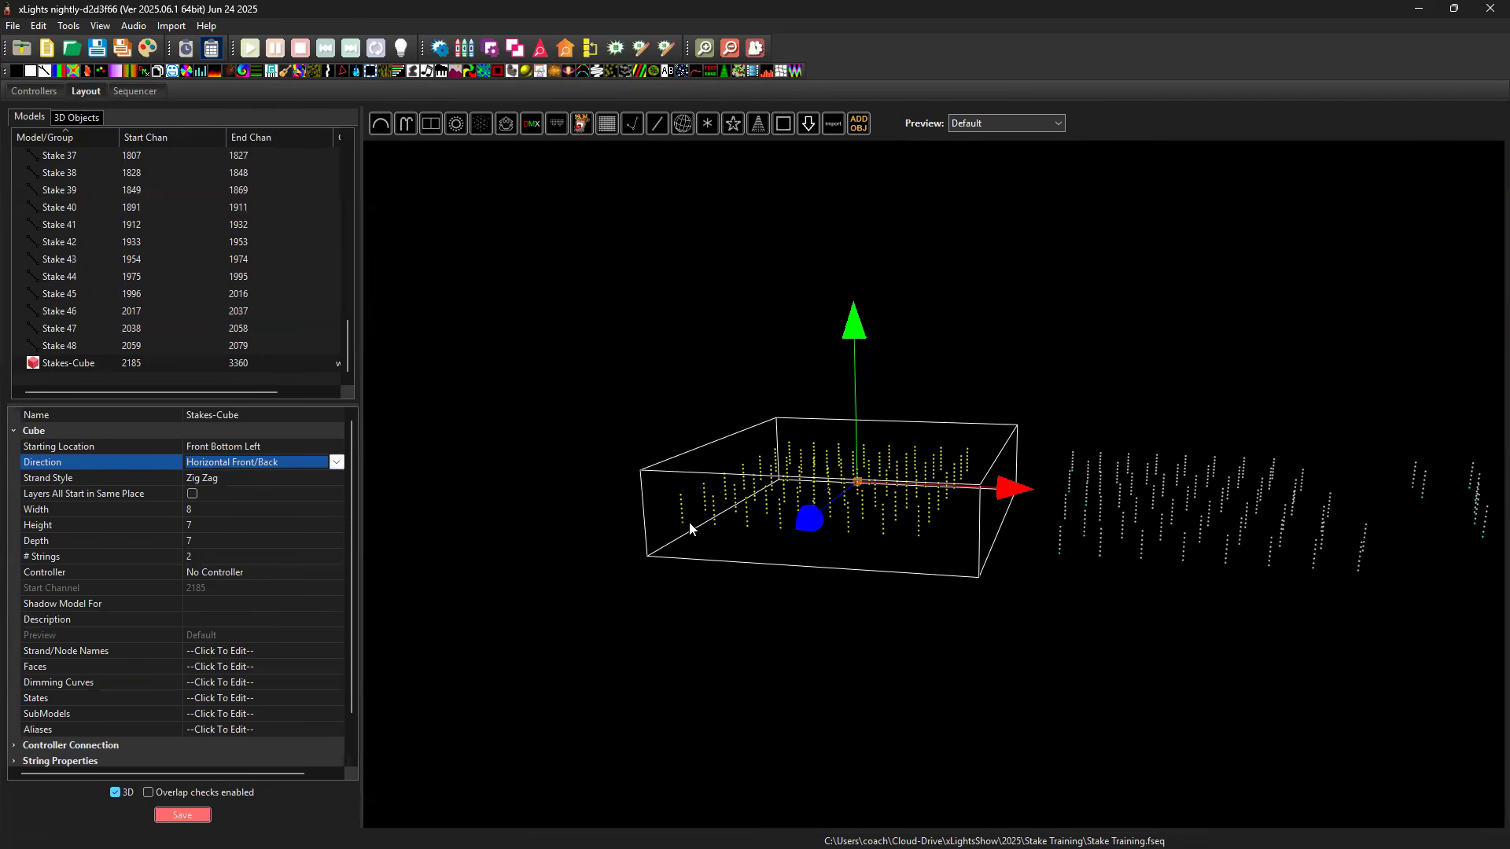
click(337, 462)
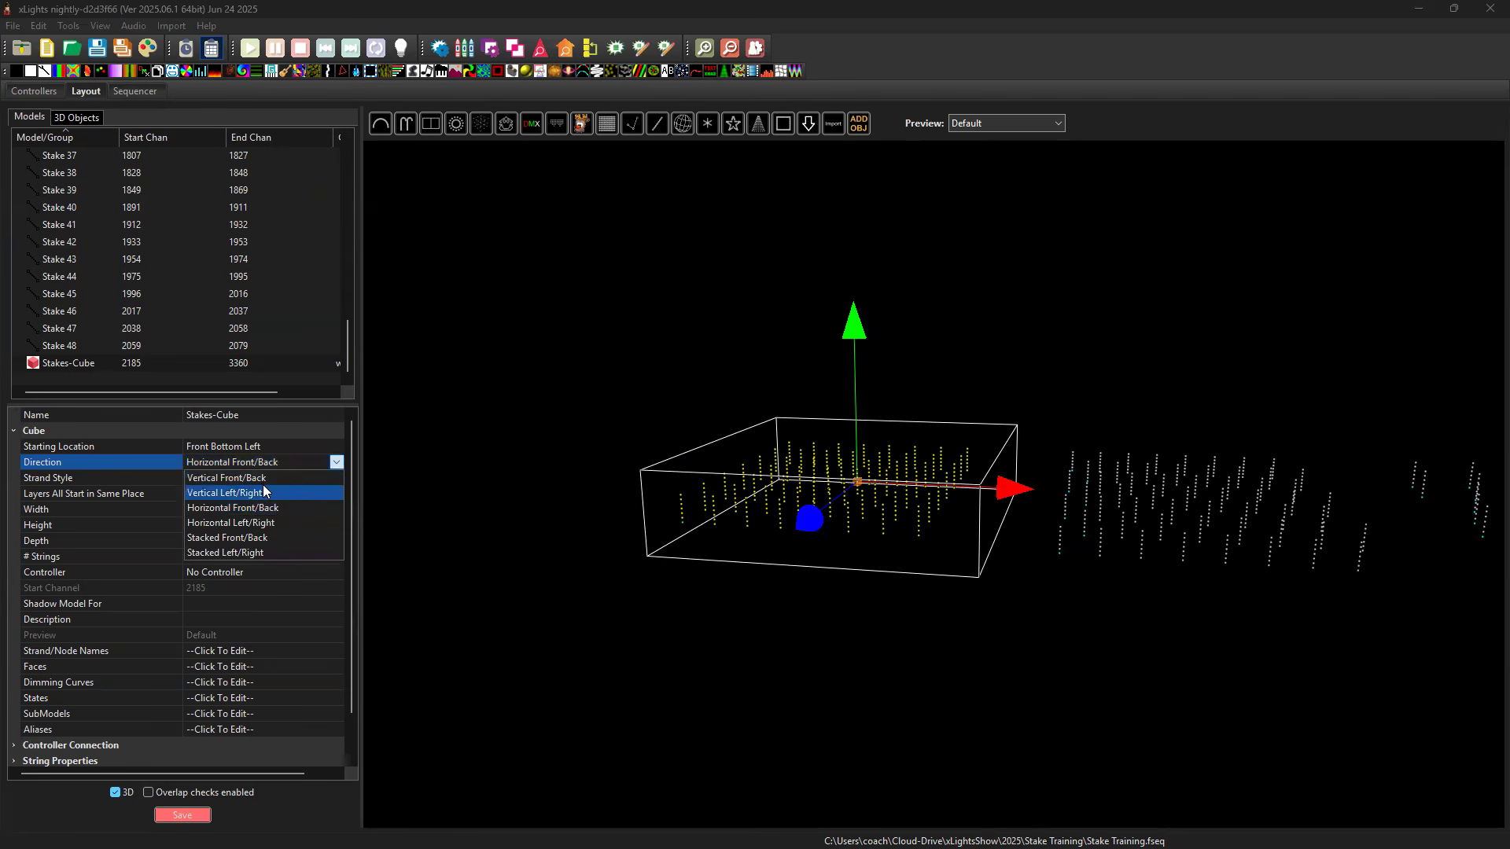
click(261, 479)
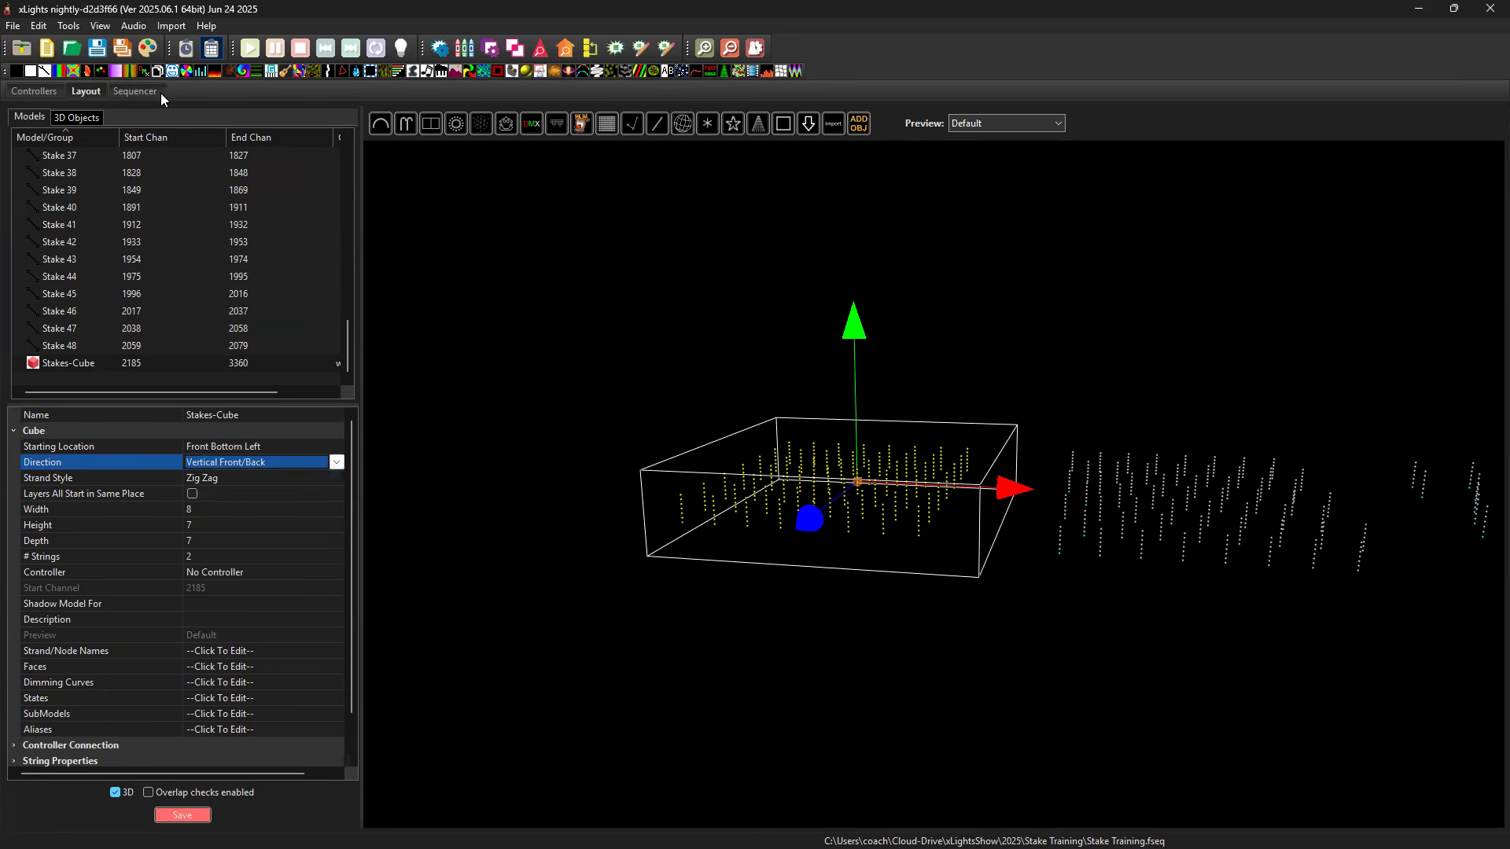
Trace the Vertical Front/Back zig-zag wiring in the sequence by moving the white effect down and up the node rows, ending on Node 1.
click(136, 90)
click(515, 500)
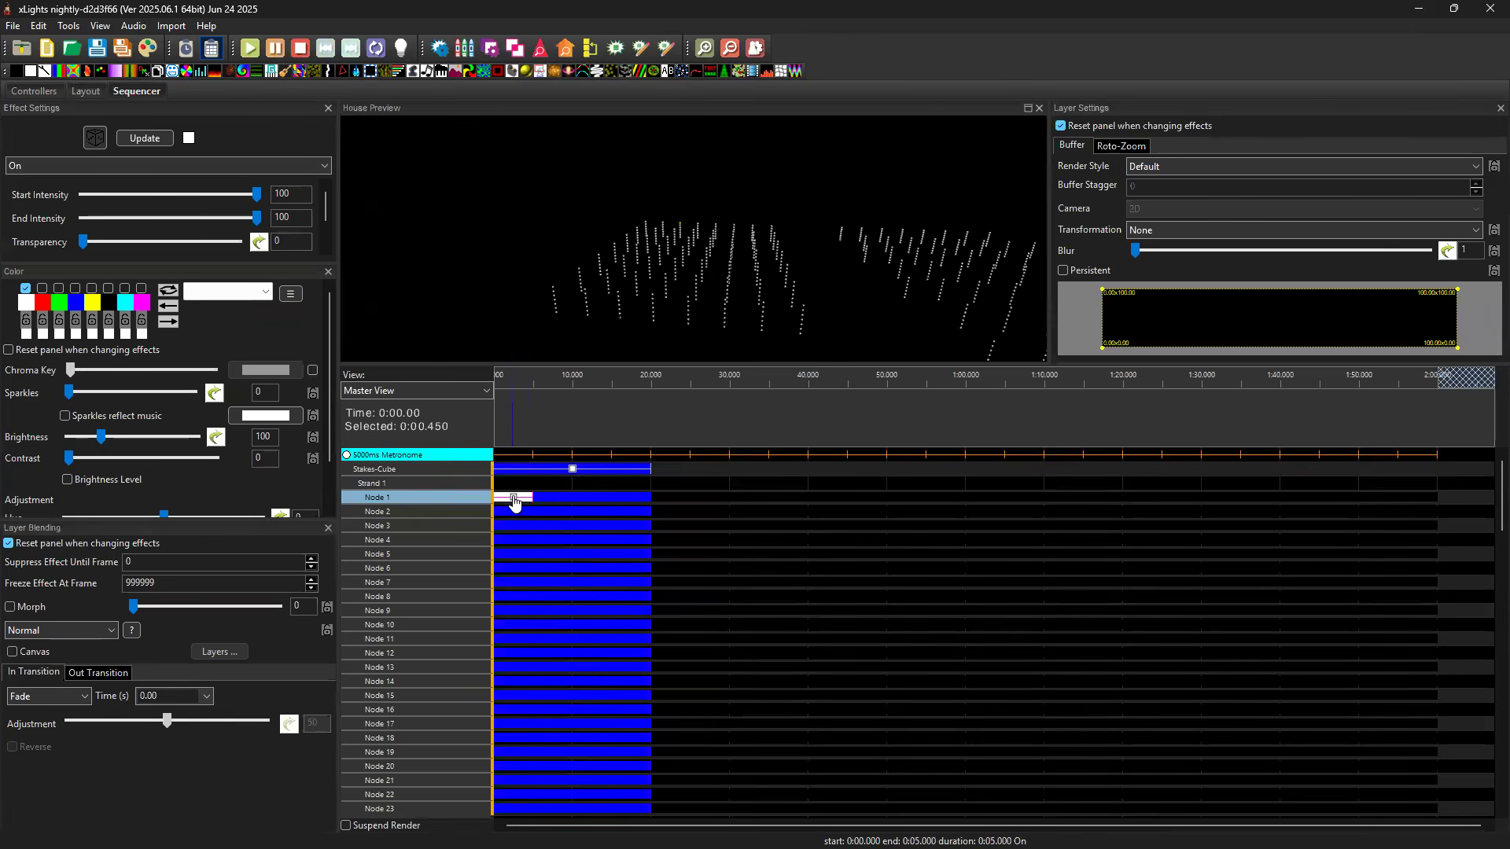
key(Down)
key(Down)
key(Down)
key(Down)
key(Down)
key(Down)
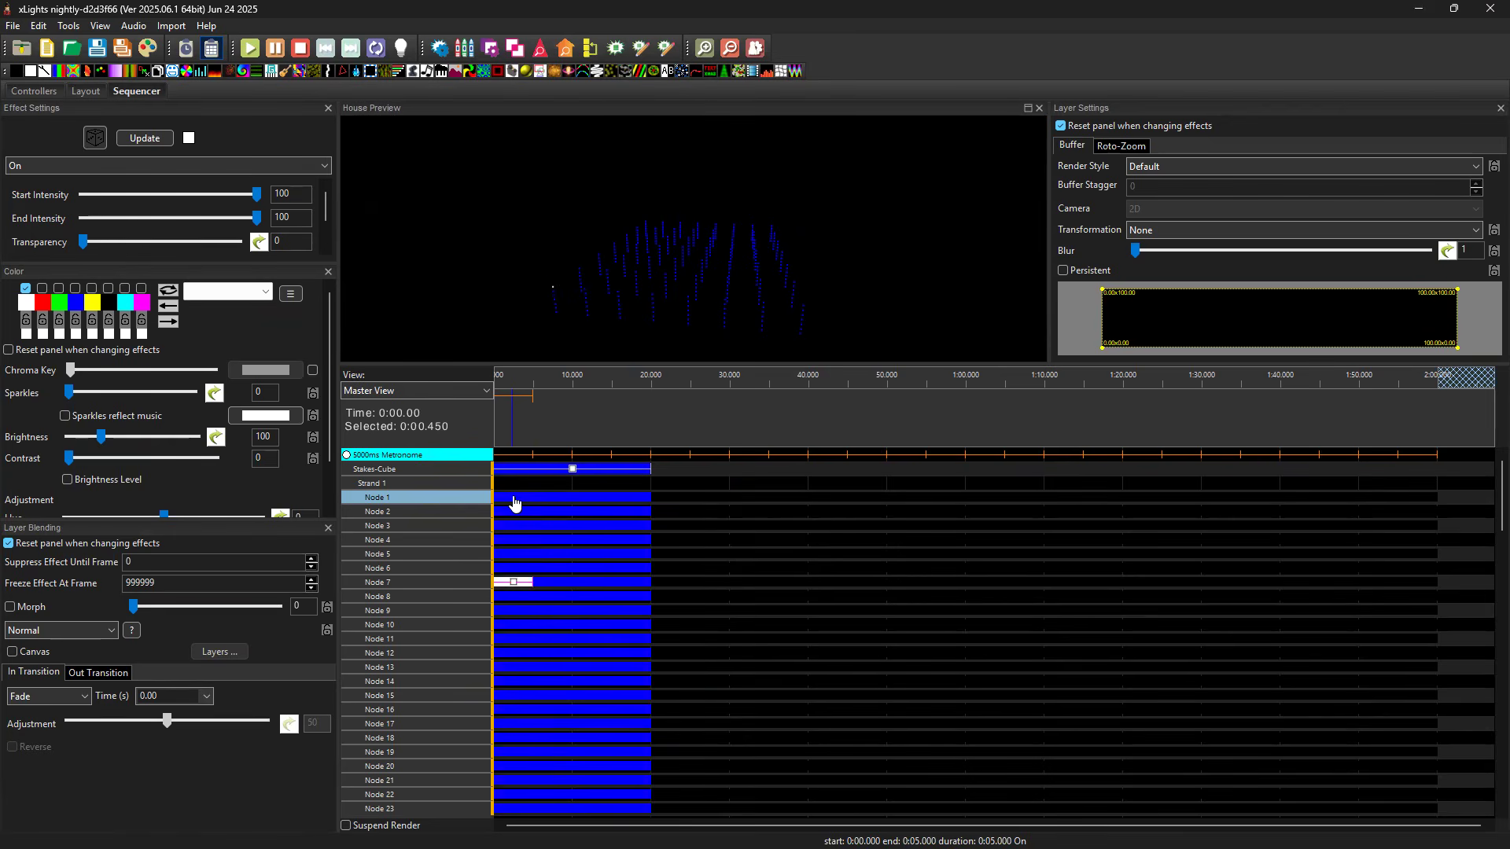
key(Down)
key(Down)
key(Down)
key(Up)
key(Up)
key(Down)
key(Down)
key(Down)
key(Down)
key(Down)
key(Down)
key(Up)
key(Up)
key(Up)
key(Up)
key(Up)
key(Up)
key(Down)
key(Down)
key(Down)
key(Down)
key(Down)
key(Down)
key(Down)
key(Down)
key(Down)
key(Down)
key(Up)
key(Up)
key(Up)
key(Up)
key(Up)
key(Up)
key(Up)
key(Up)
key(Up)
key(Up)
key(Up)
key(Up)
key(Up)
key(Up)
key(Up)
key(Up)
key(Up)
Return to the layout and set the Strand Style of Stakes-Cube to No Zig Zag.
click(86, 91)
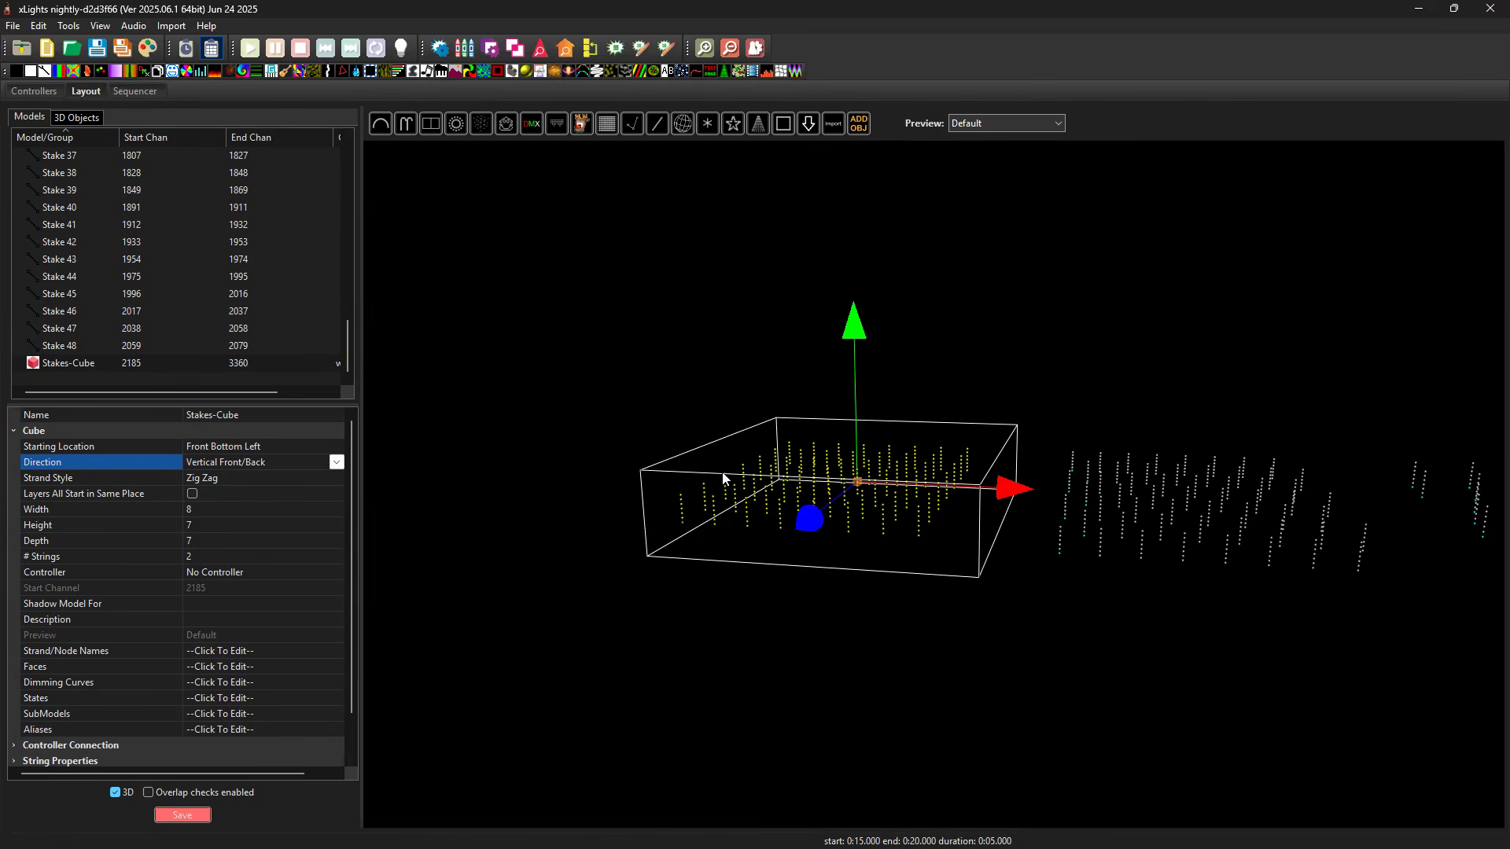
click(277, 478)
click(275, 478)
click(269, 509)
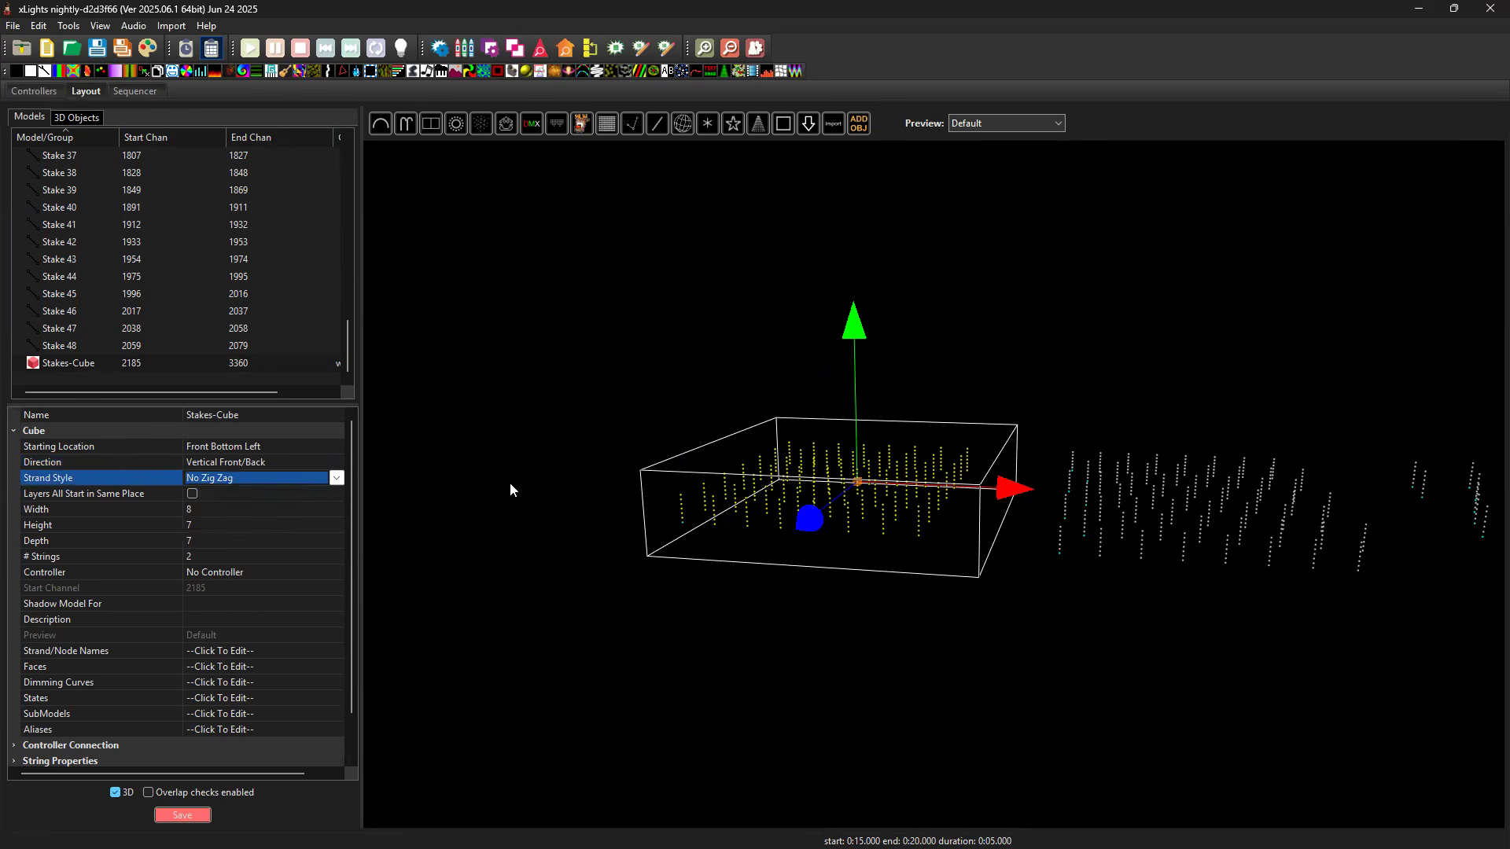
Preview the white effect on Strand 1, and move it through the node rows and back to Node 1 to trace the No Zig Zag wiring.
click(137, 92)
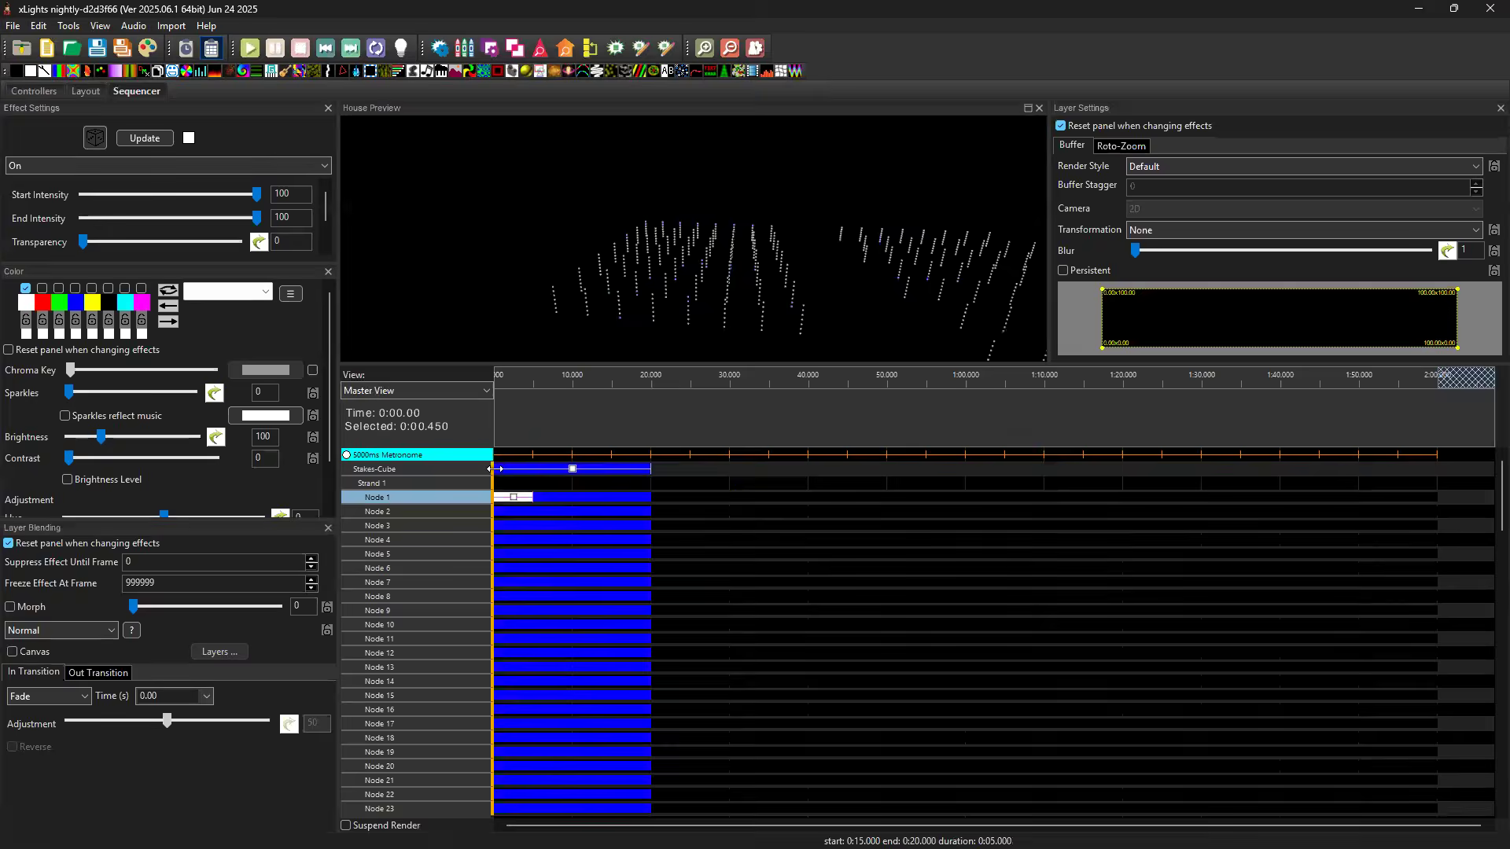
key(space)
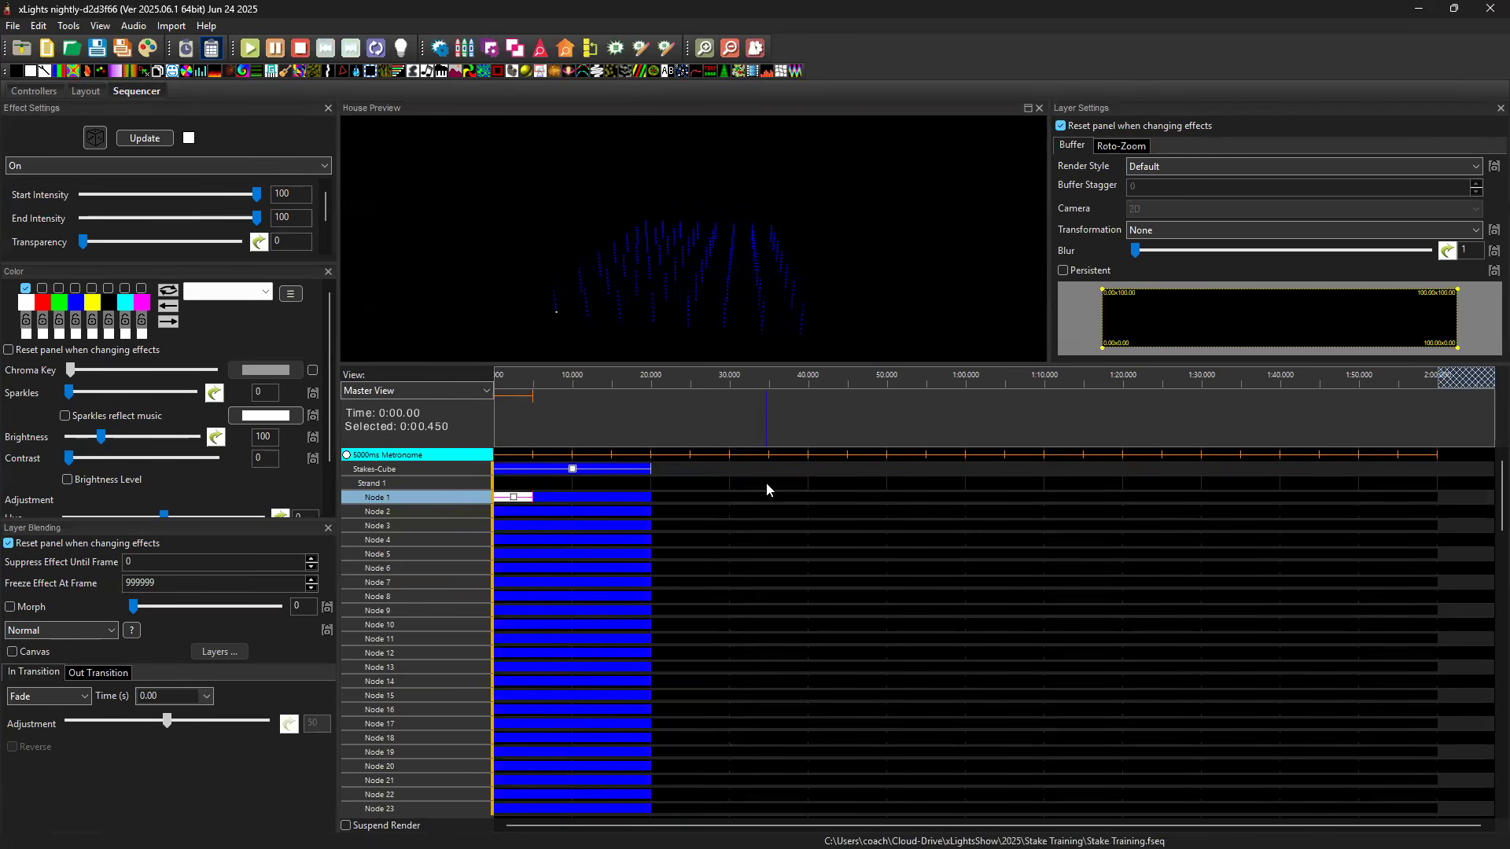
key(Up)
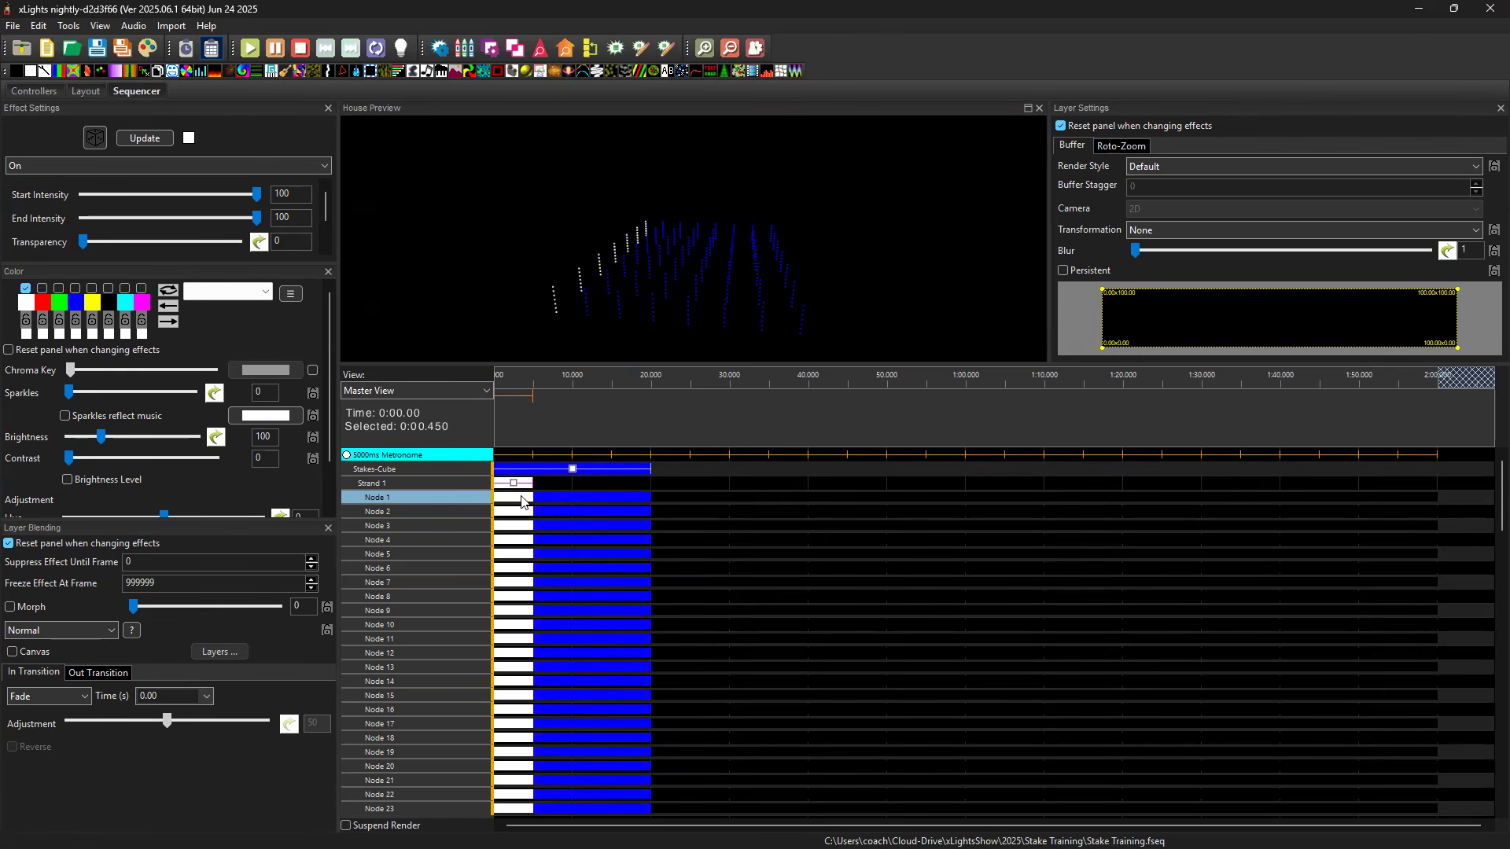
drag(510, 488, 511, 488)
key(Down)
key(Down)
key(Down)
key(Down)
key(Down)
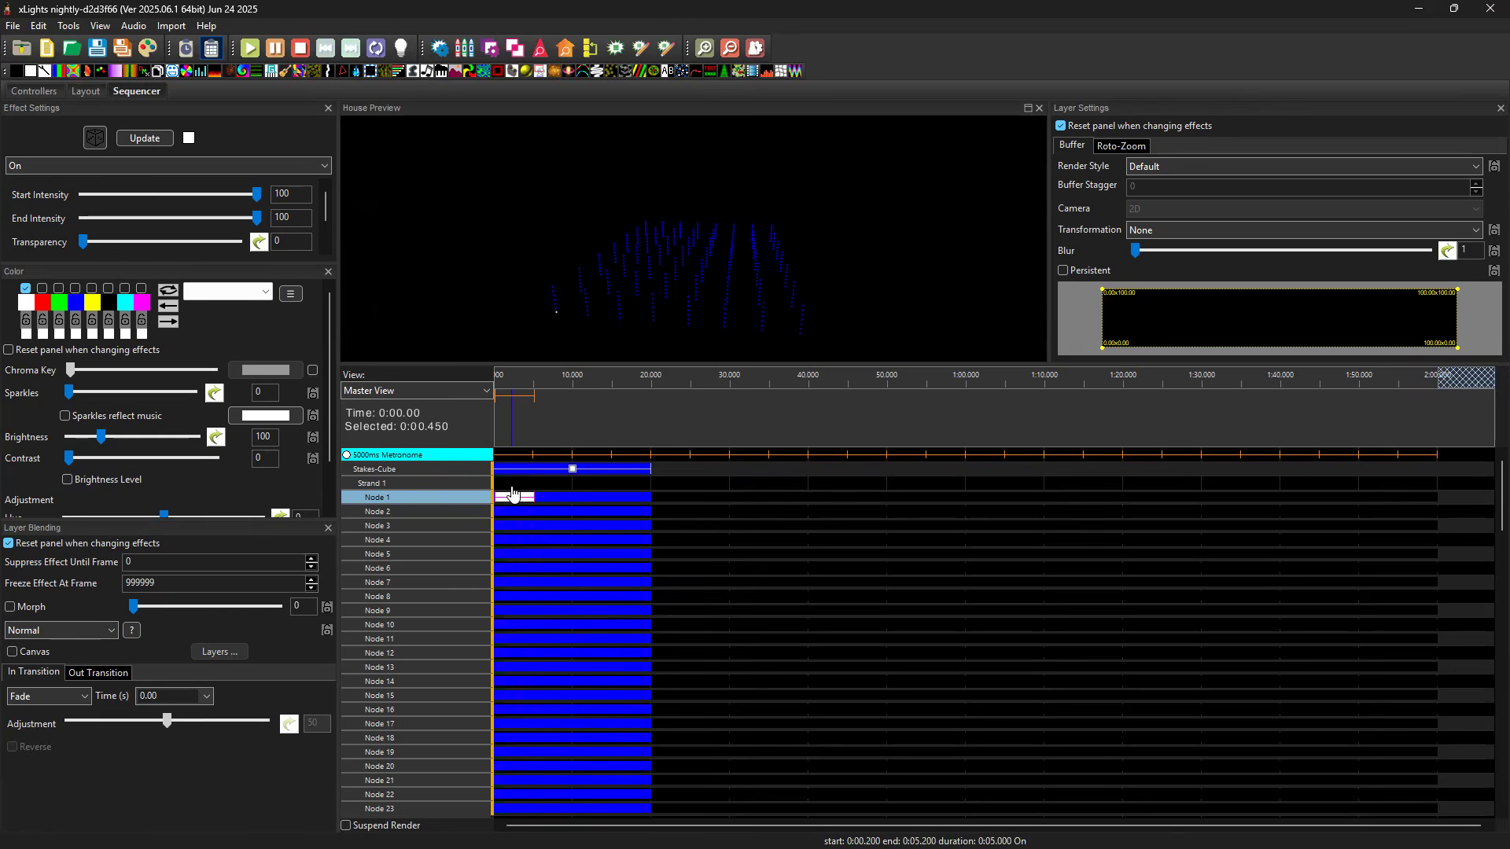
key(Down)
key(Down)
key(Down)
key(Down)
key(Down)
key(Down)
key(Down)
key(Down)
key(Down)
key(Down)
key(Down)
key(Down)
key(Down)
key(Down)
key(Down)
key(Down)
key(Down)
key(Up)
key(Up)
key(Up)
key(Up)
key(Up)
key(Up)
key(Up)
key(Up)
key(Up)
key(Up)
key(Up)
key(Up)
key(Up)
key(Up)
key(Up)
key(Up)
key(Up)
key(Up)
key(Up)
key(Up)
key(Up)
Return to the layout and set the Strand Style of Stakes-Cube to Alternate Pixel.
click(86, 93)
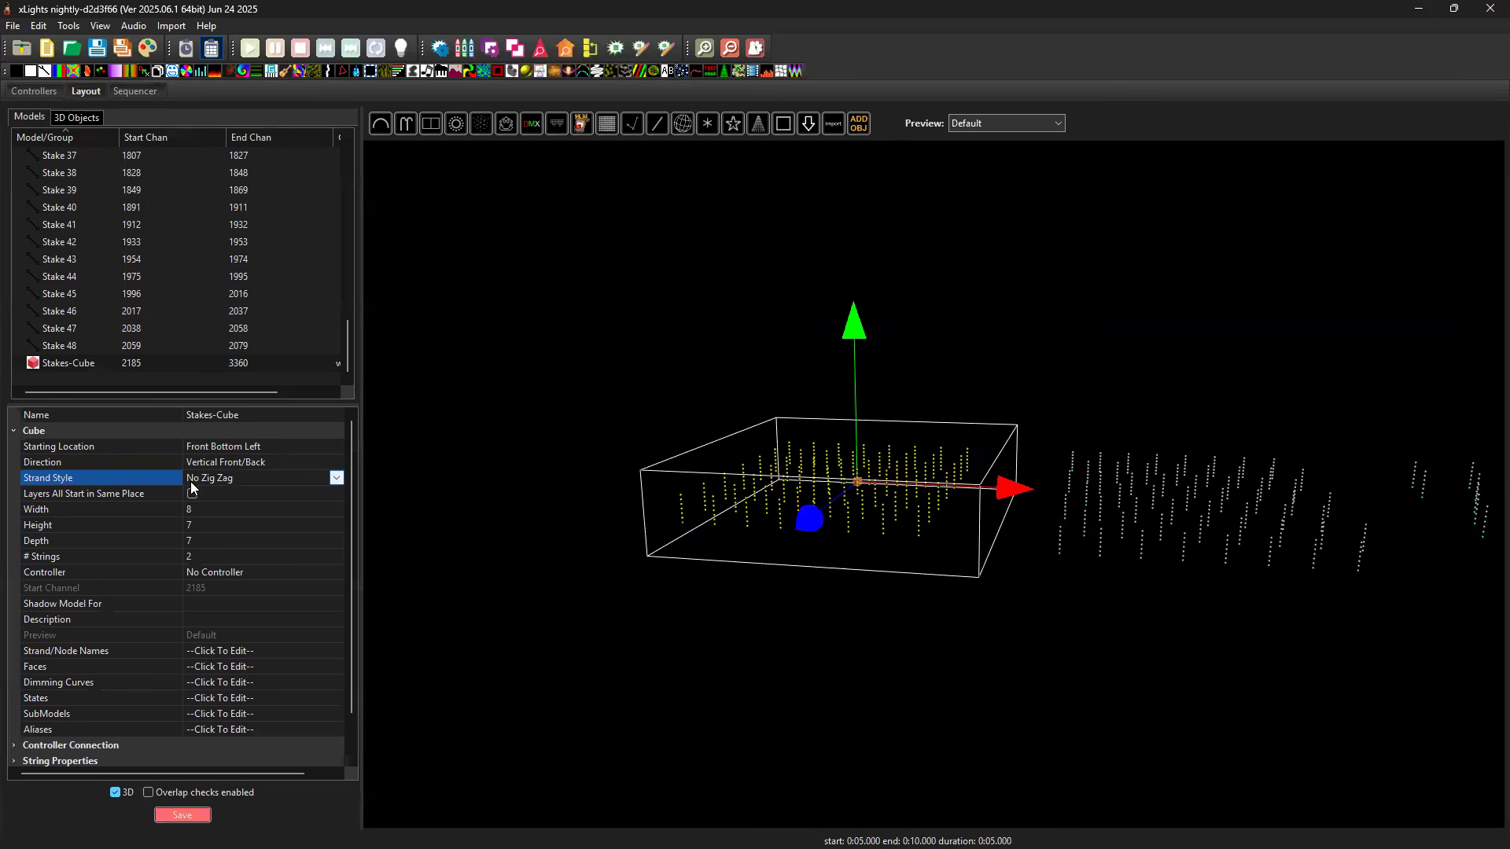
click(337, 478)
click(236, 523)
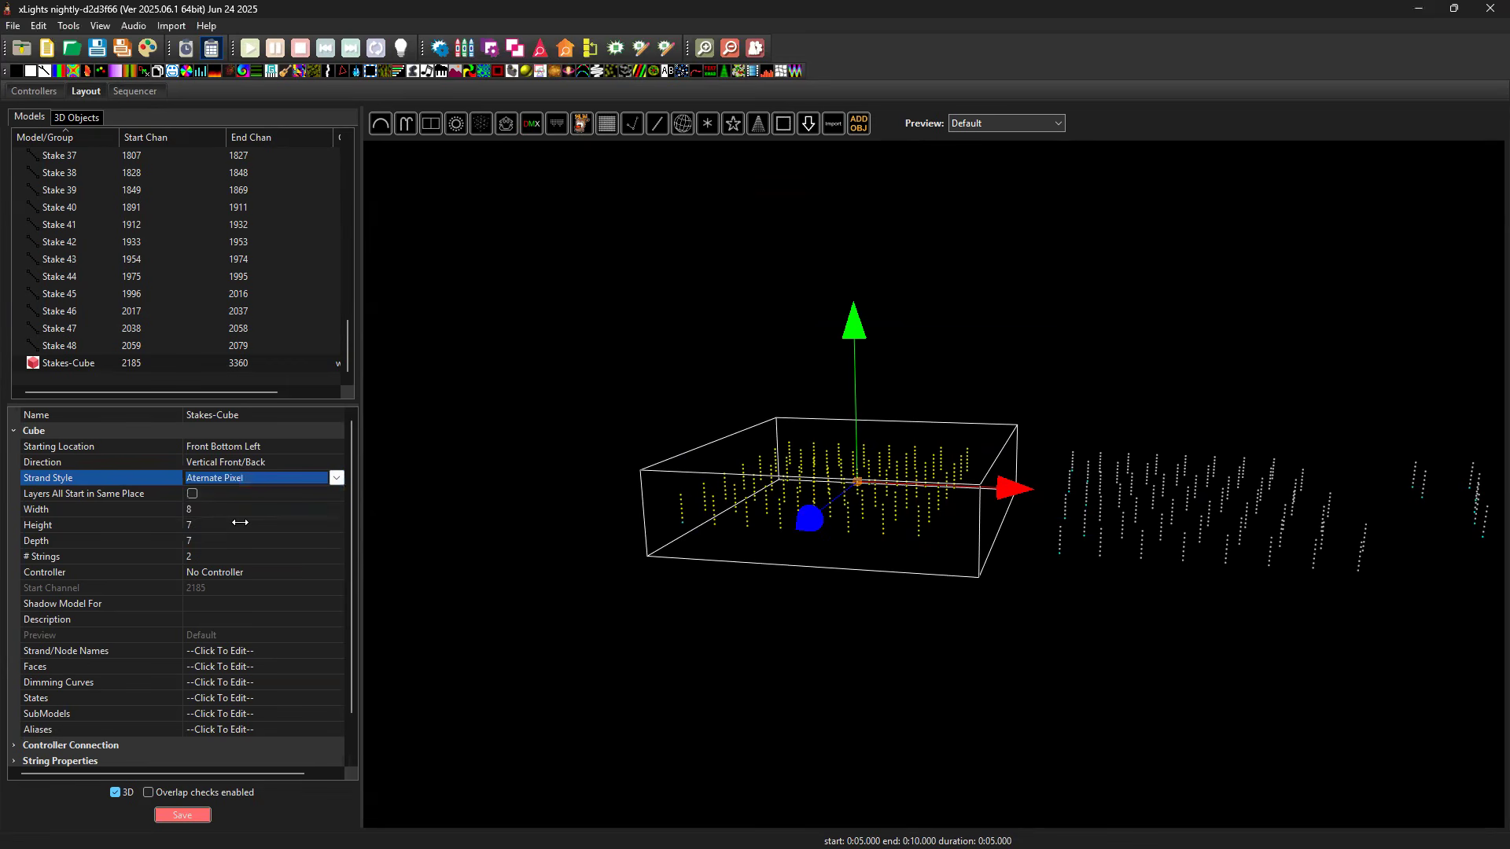
Preview the white effect on Strand 1, and move it row by row from Node 1 to Node 17 to trace the Alternate Pixel wiring.
click(135, 92)
click(508, 498)
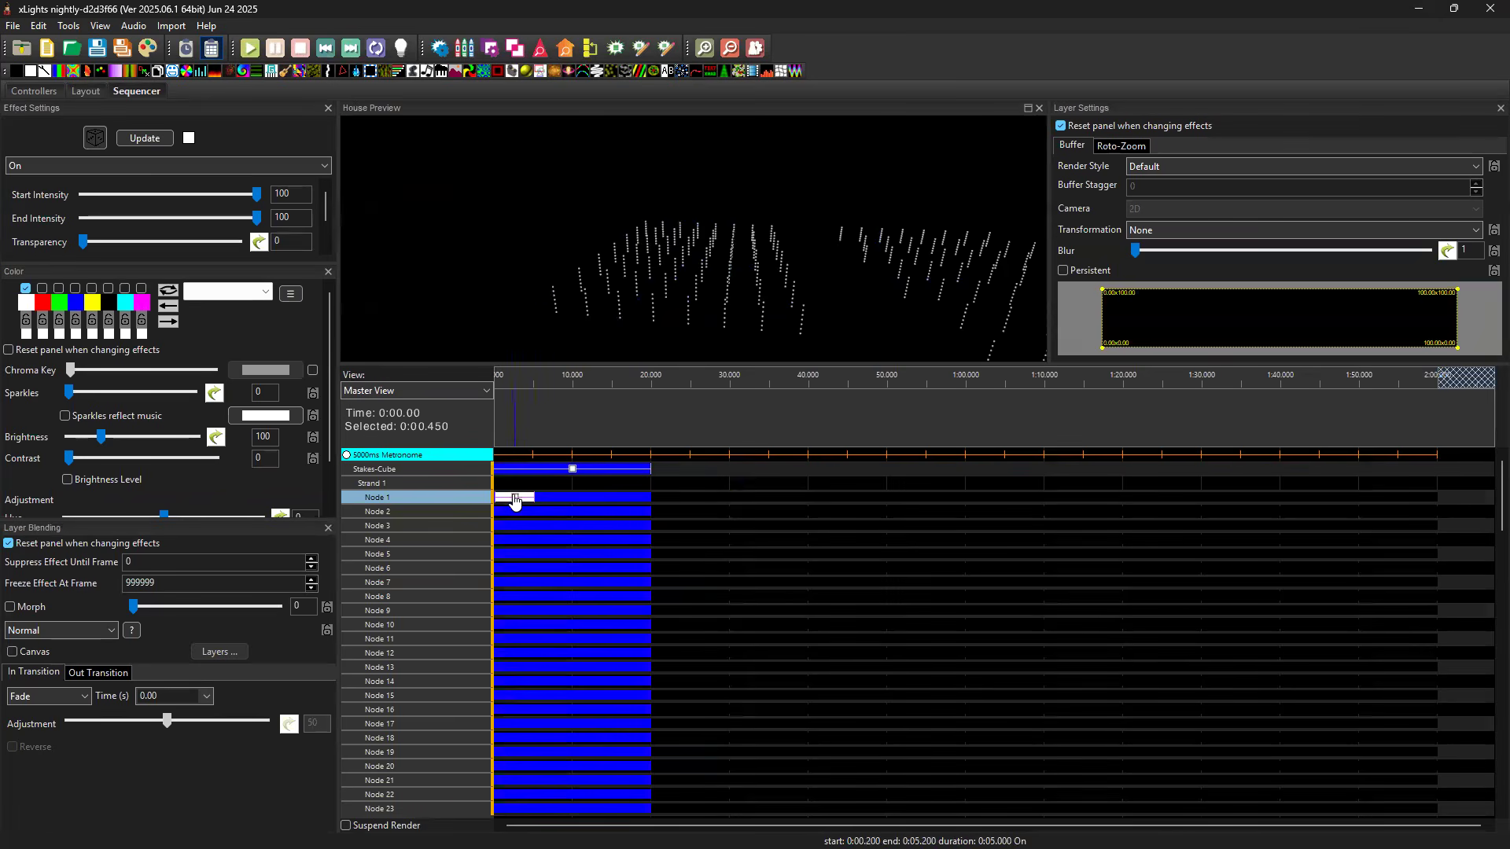
drag(646, 289, 732, 299)
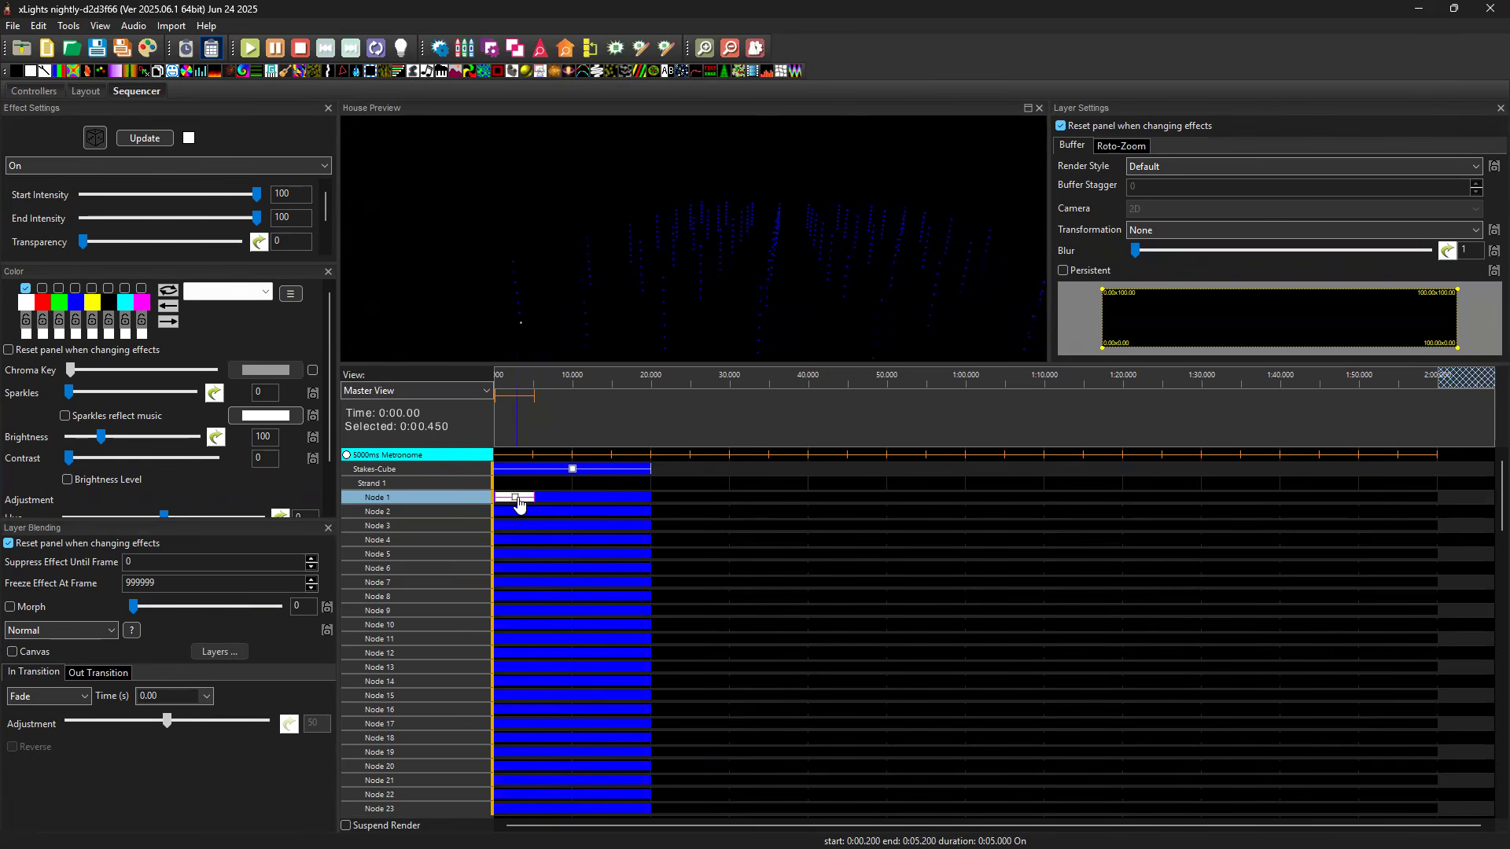
key(Up)
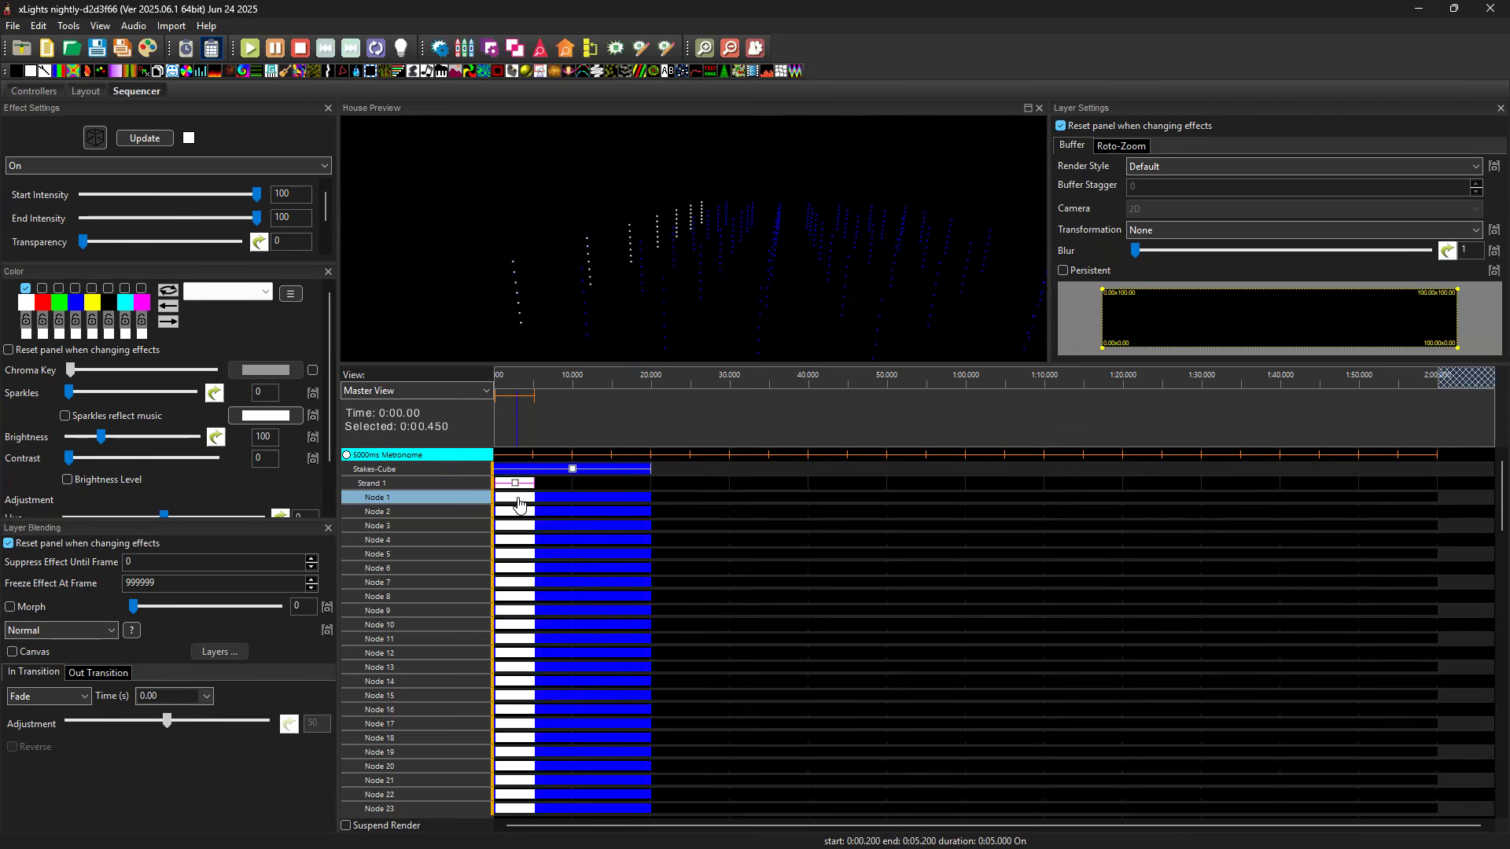
key(Down)
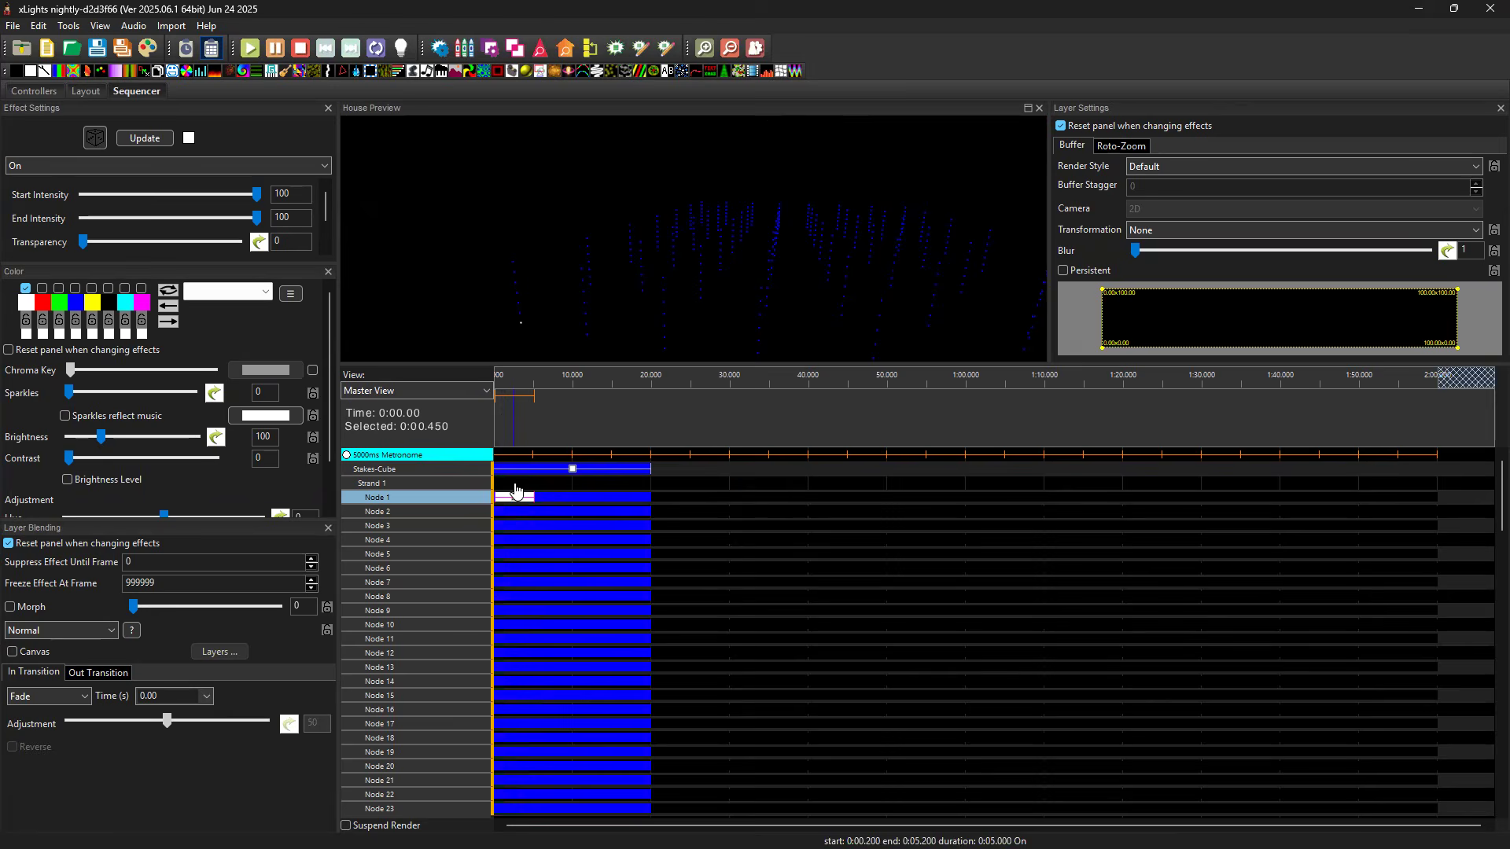
key(Down)
key(Down)
key(Down)
key(Down)
key(Down)
key(Down)
key(Down)
key(Down)
key(Down)
key(Down)
key(Down)
key(Down)
key(Down)
key(Down)
key(Down)
key(Down)
key(Down)
key(Down)
key(Down)
key(Down)
key(Down)
key(Down)
In the layout, set Stakes-Cube back to the No Zig Zag strand style and its Direction to Vertical Left/Right.
click(87, 91)
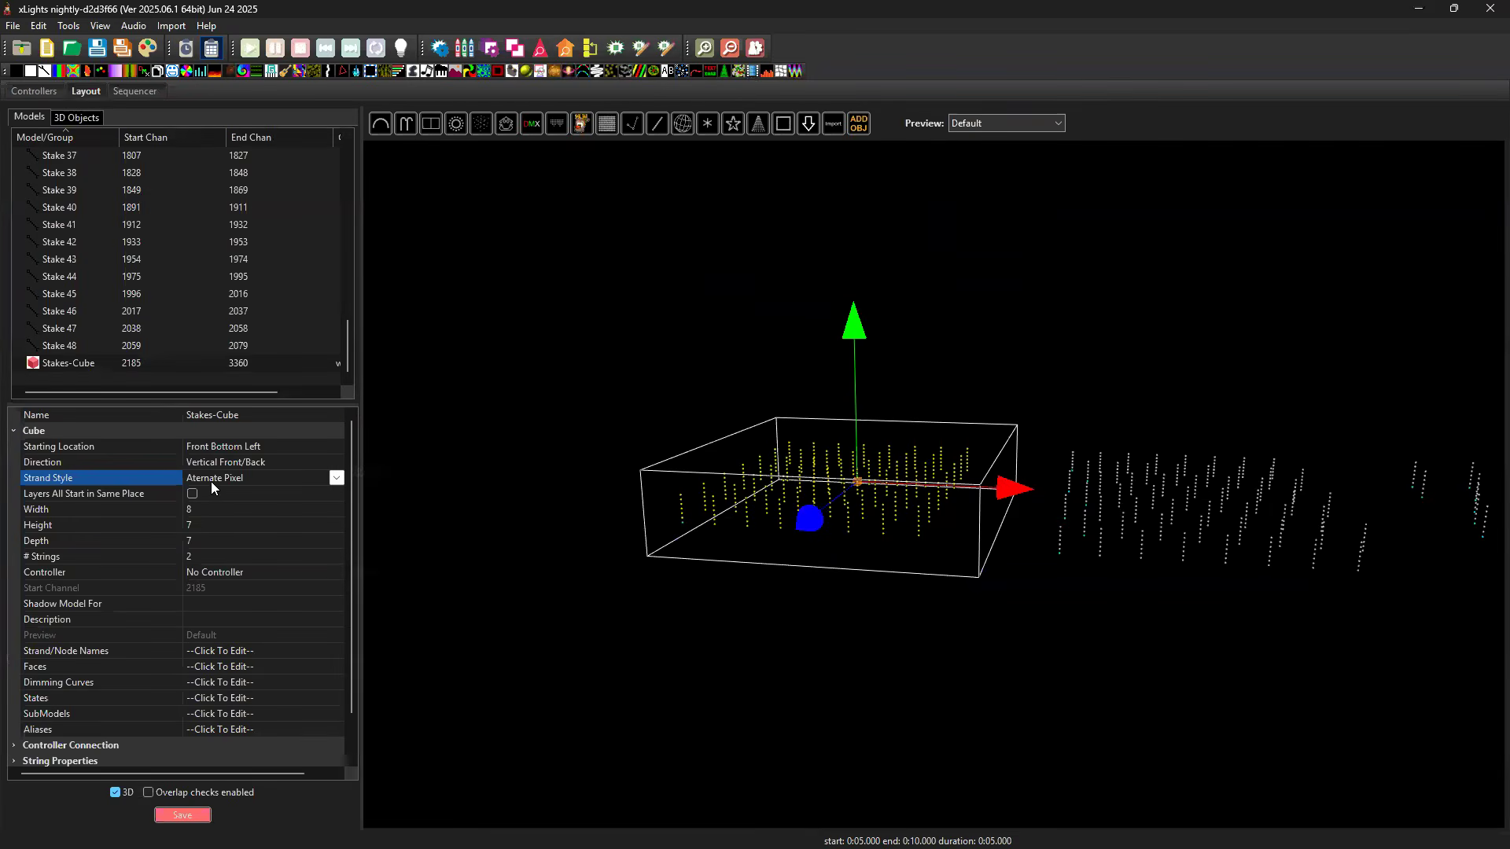
click(337, 478)
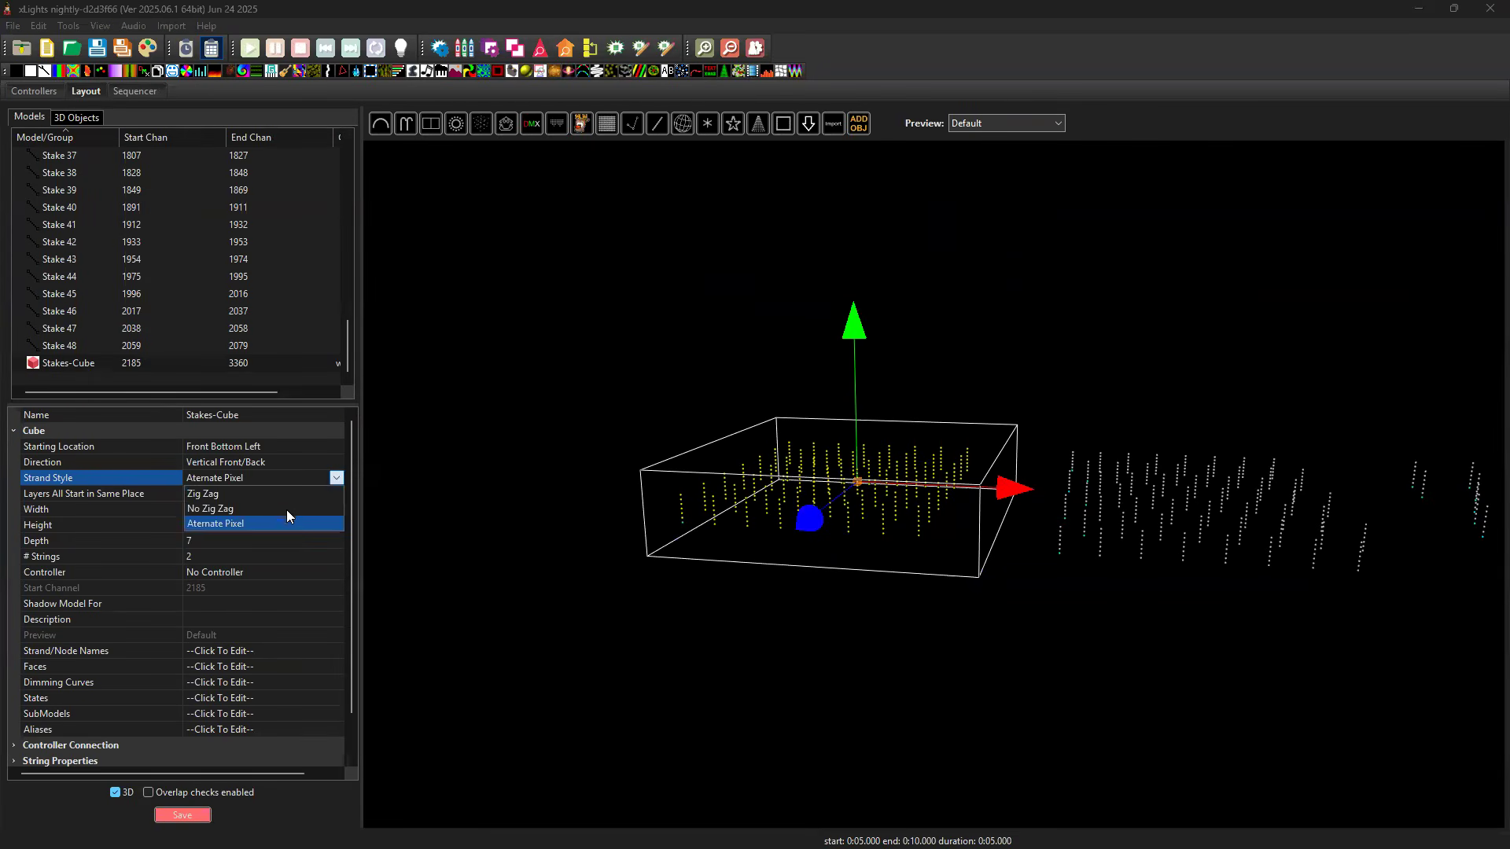
click(284, 508)
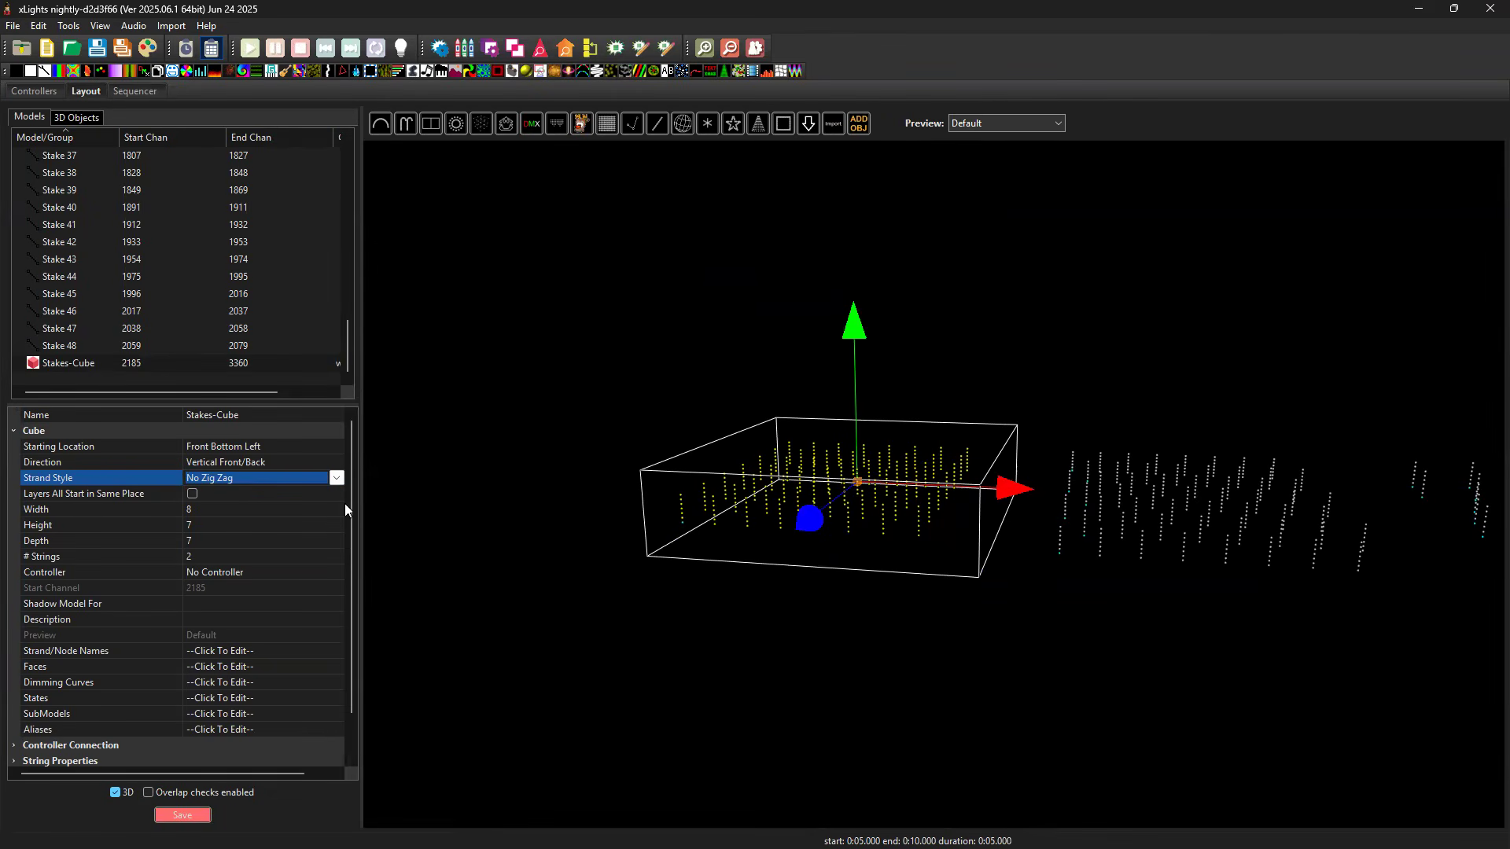
click(297, 464)
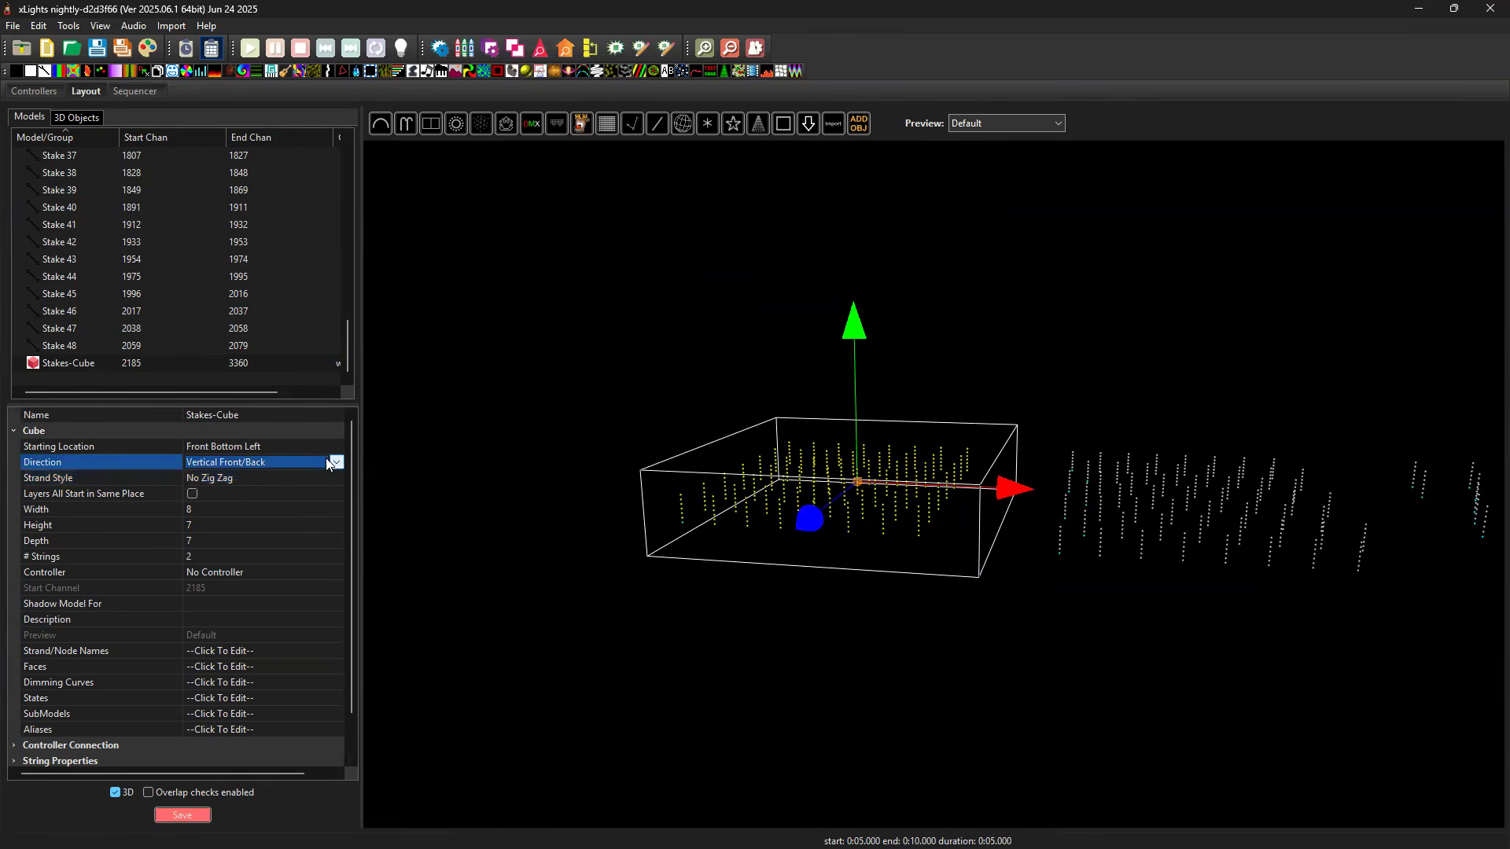
click(328, 462)
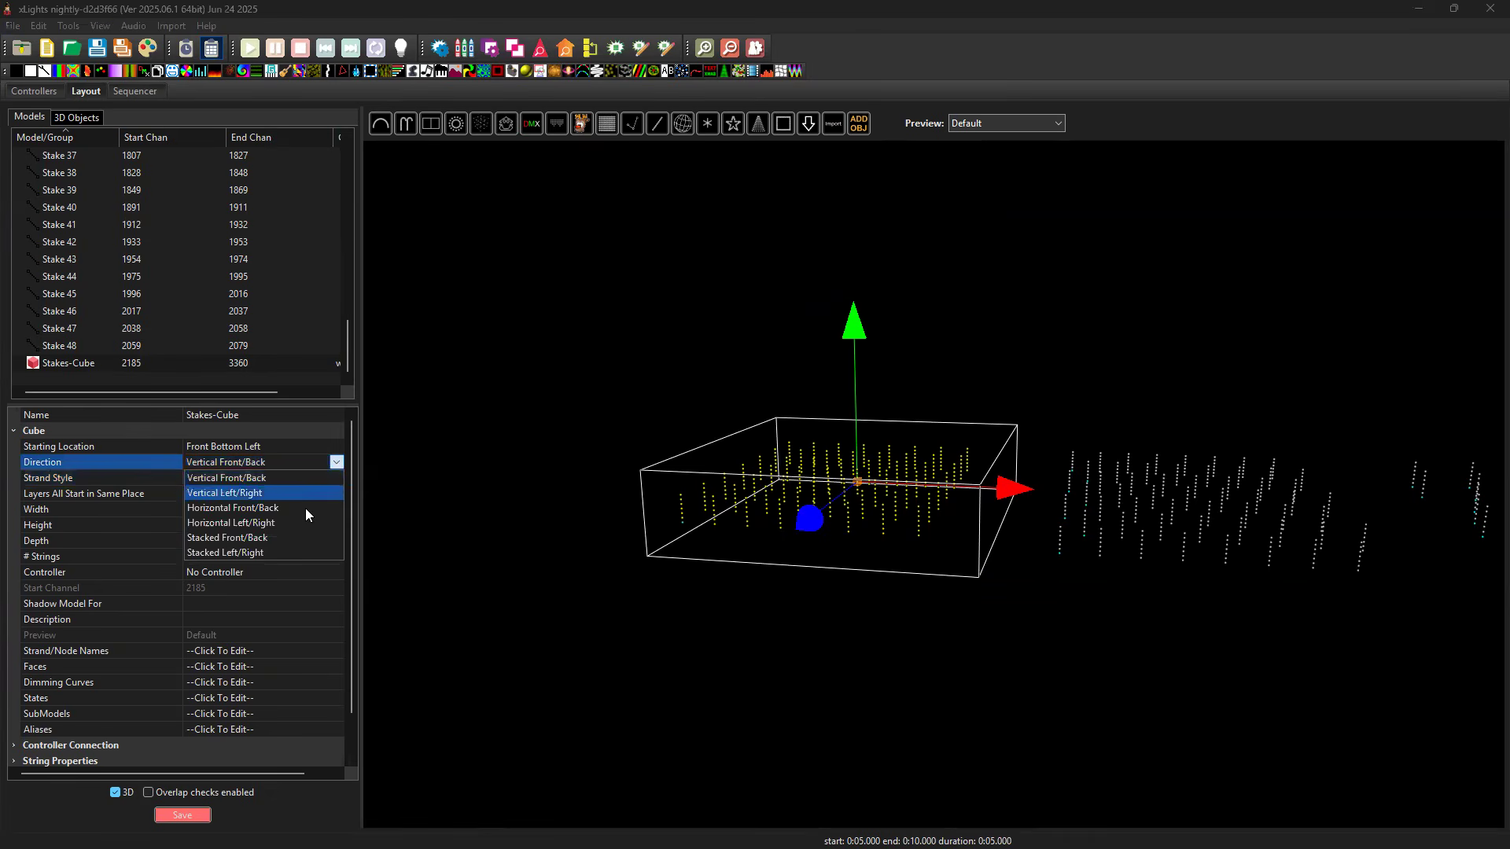
click(306, 493)
Trace the Vertical Left/Right wiring in the sequence by moving the white effect from Node 17 through the node rows back to Node 1.
click(140, 92)
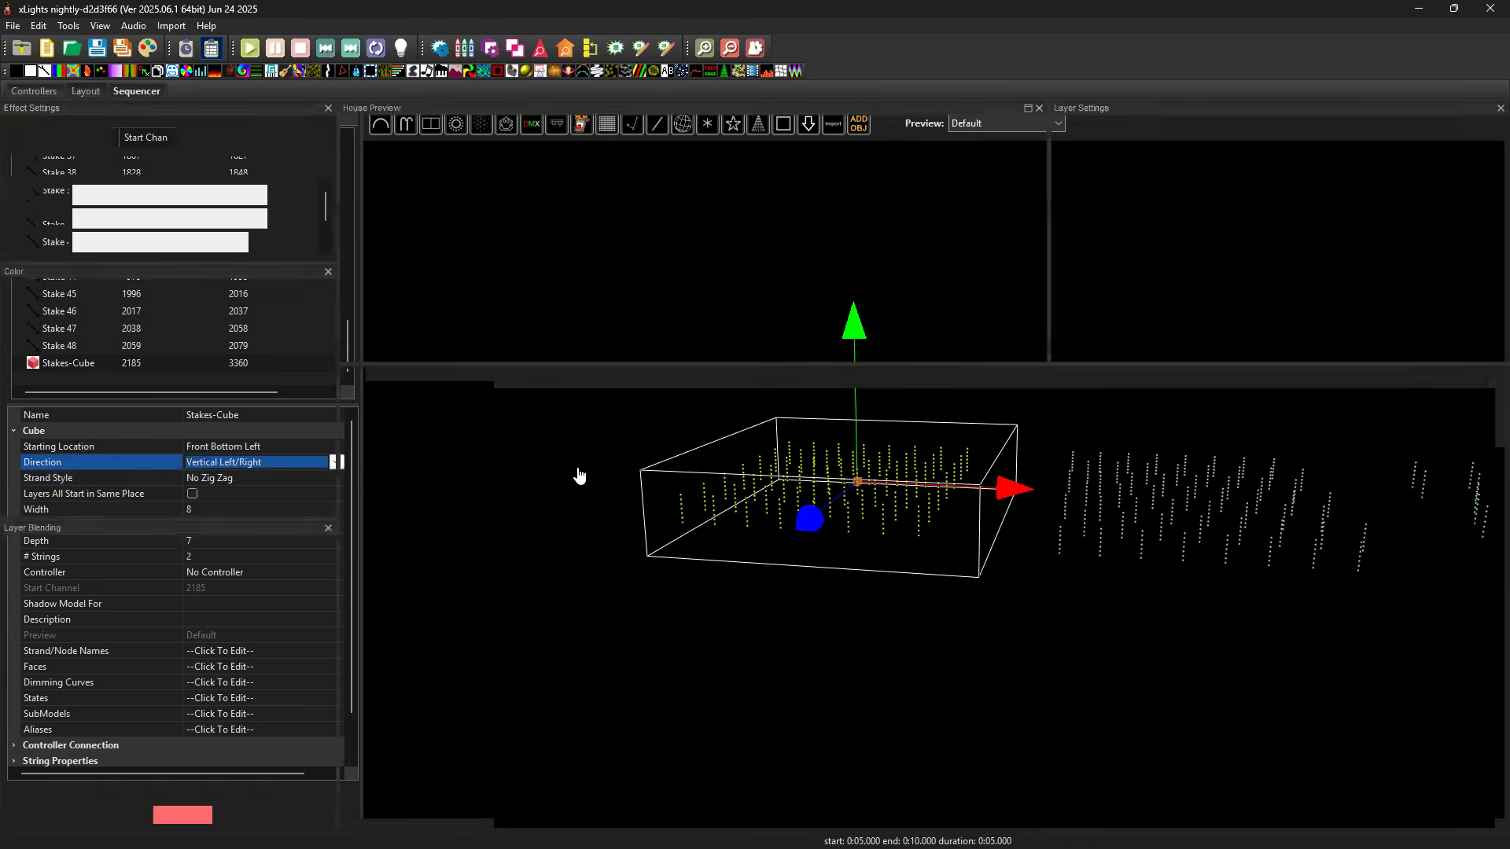
drag(512, 813, 532, 802)
key(Up)
key(Up)
key(Up)
key(Up)
key(Up)
key(Up)
key(Up)
key(Up)
key(Up)
key(Up)
key(Up)
key(Up)
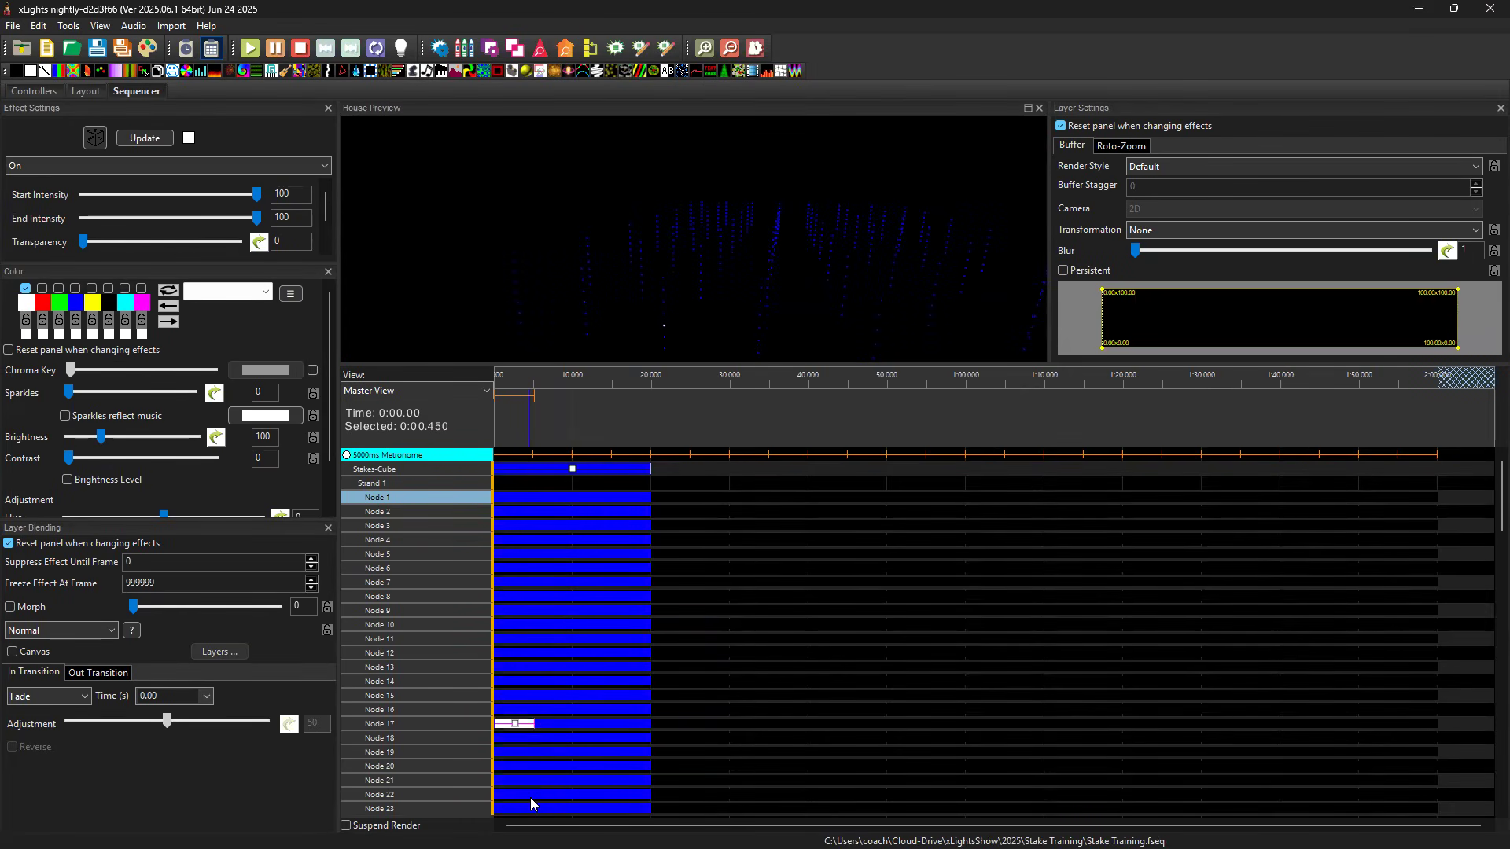
key(Up)
key(Up)
key(Up)
key(Up)
key(Up)
key(Up)
key(Up)
key(Down)
key(Down)
key(Down)
scroll(780, 288, down, 3)
drag(783, 286, 633, 273)
key(Up)
key(Up)
key(Up)
key(Up)
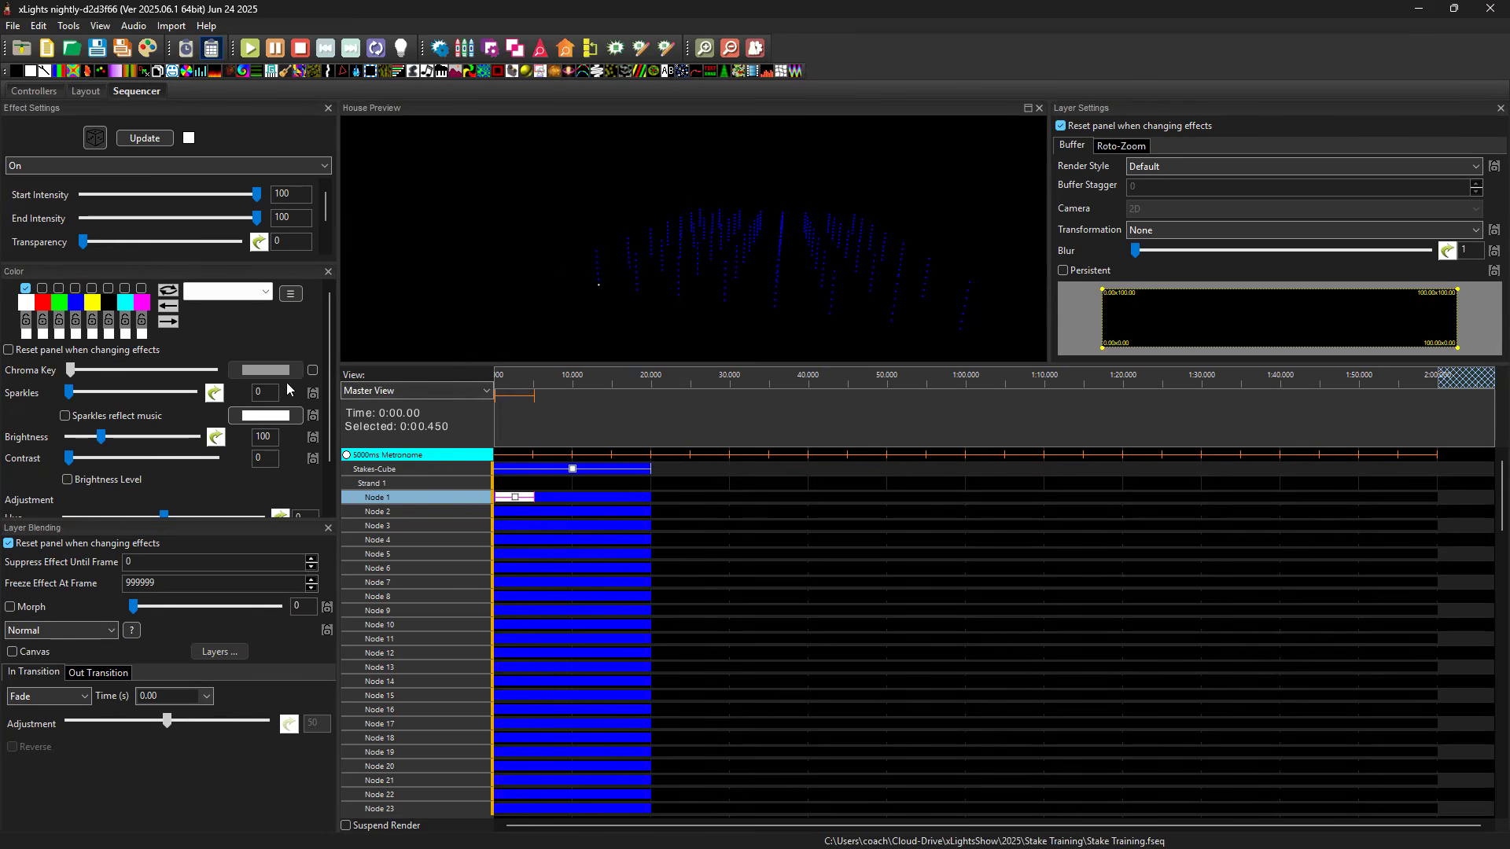
Return to the layout and view the Stakes-Cube model from a higher angle.
click(83, 94)
drag(888, 319, 1087, 329)
drag(999, 309, 1032, 298)
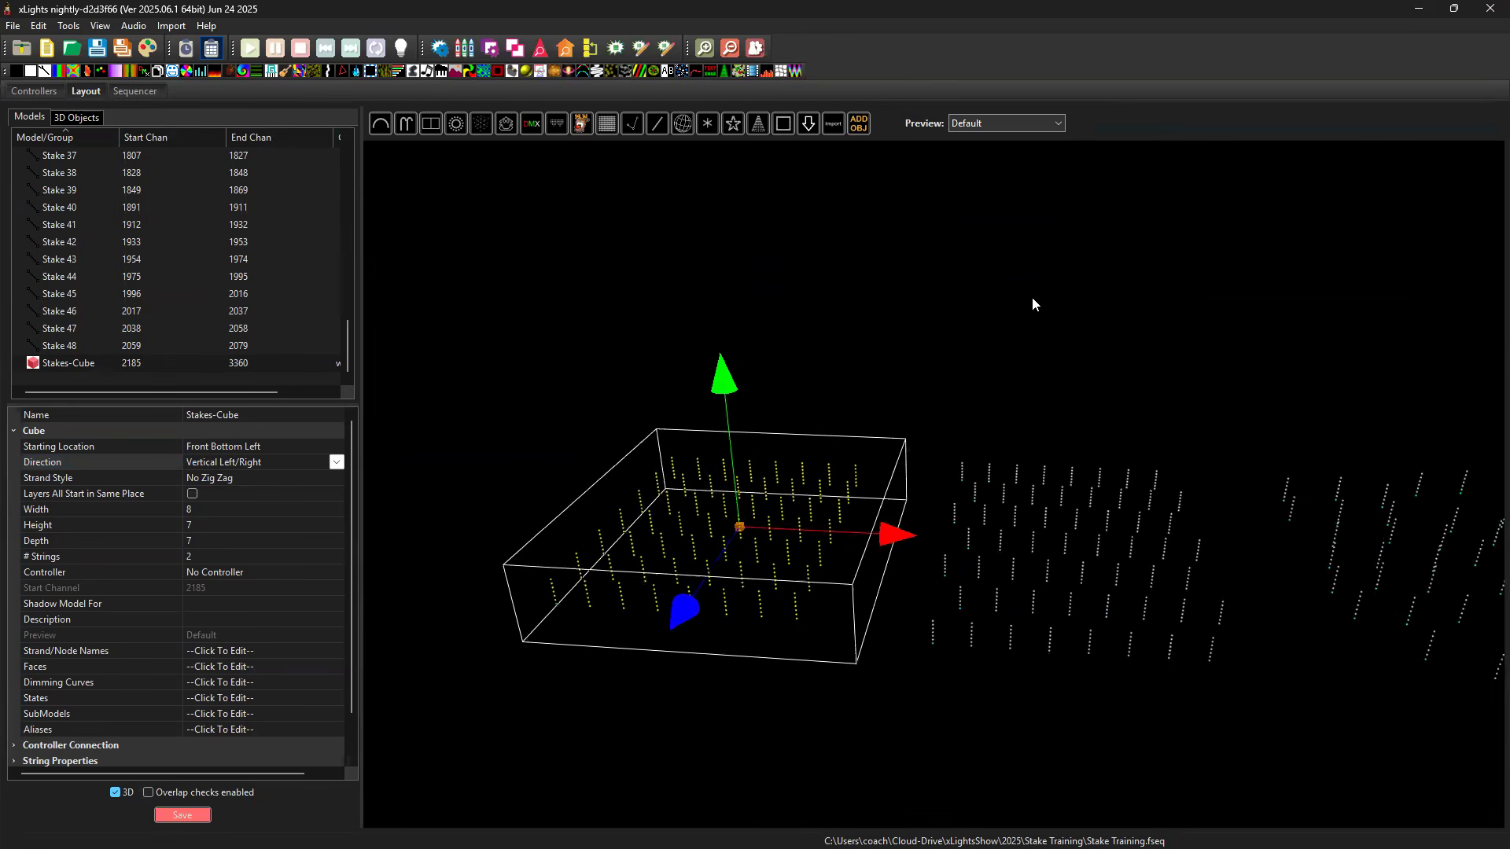
Deselect Stakes-Cube and examine the candy cane stake field, focusing on its front row, CC Stakes-1.
click(932, 423)
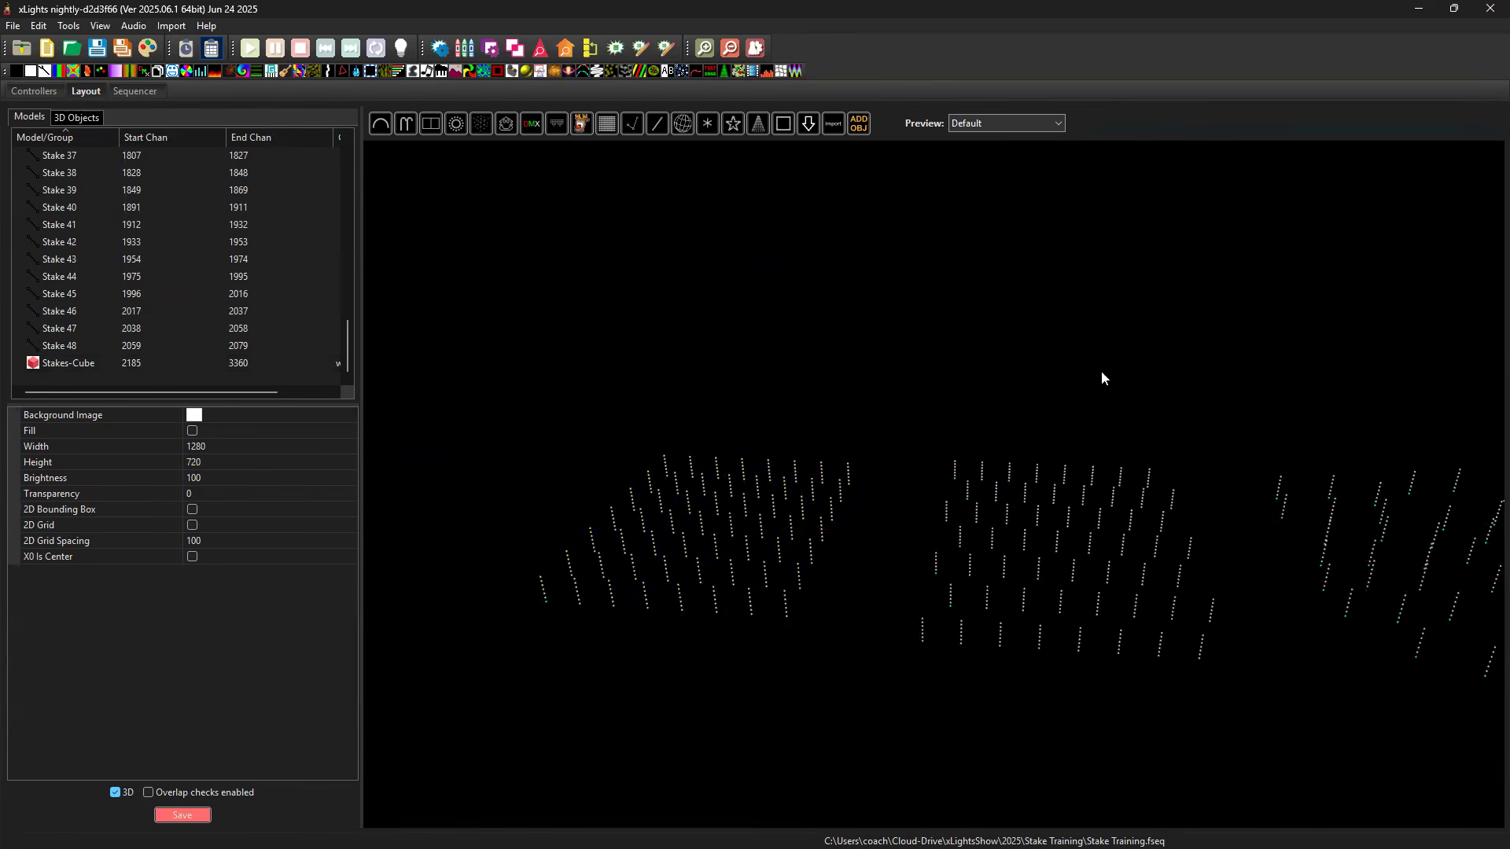
drag(1075, 338, 1072, 663)
click(1076, 691)
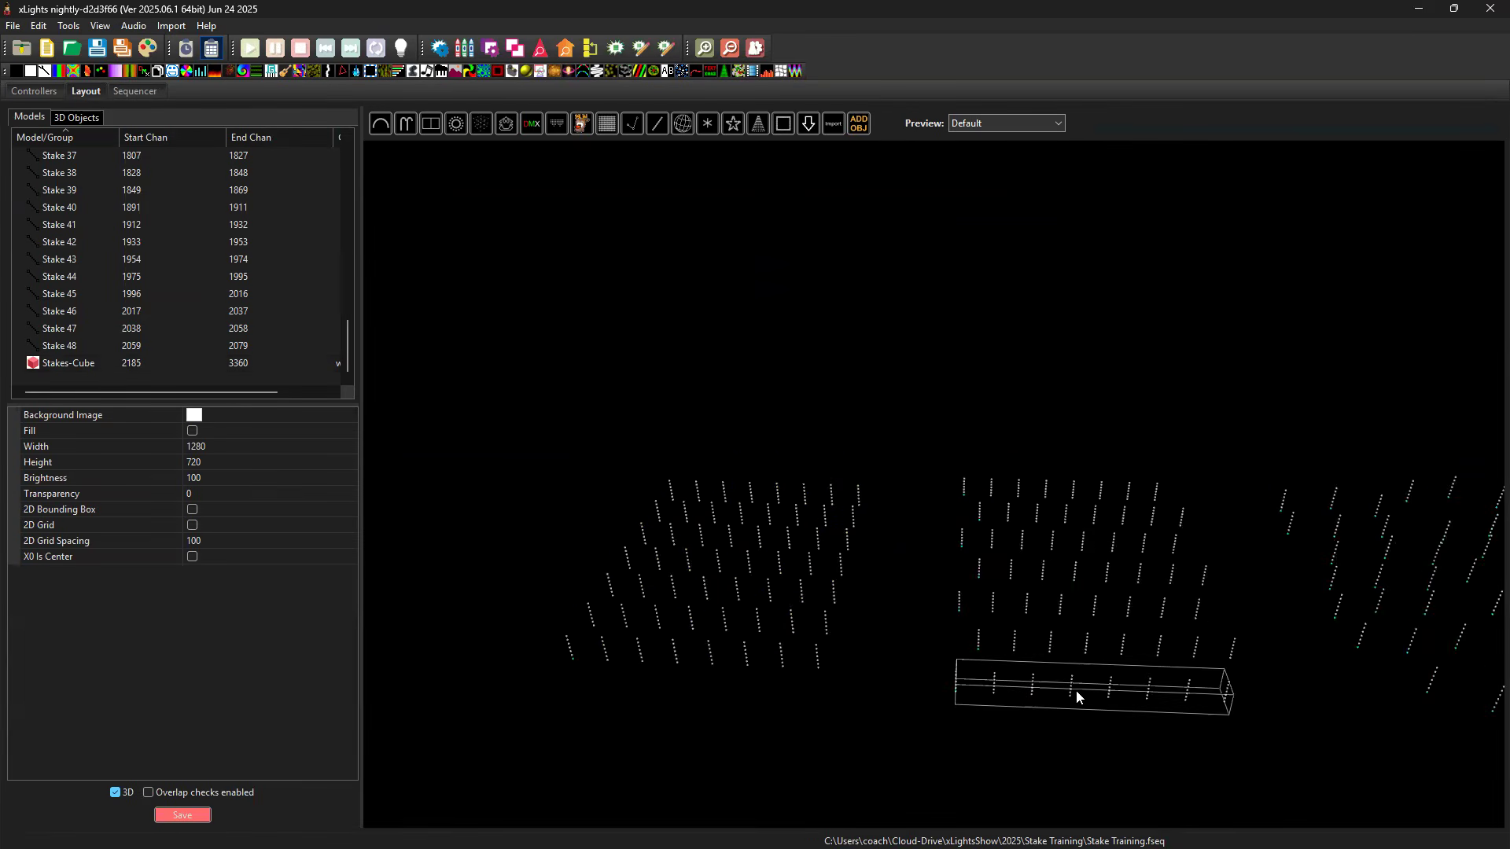
drag(1146, 374, 1065, 351)
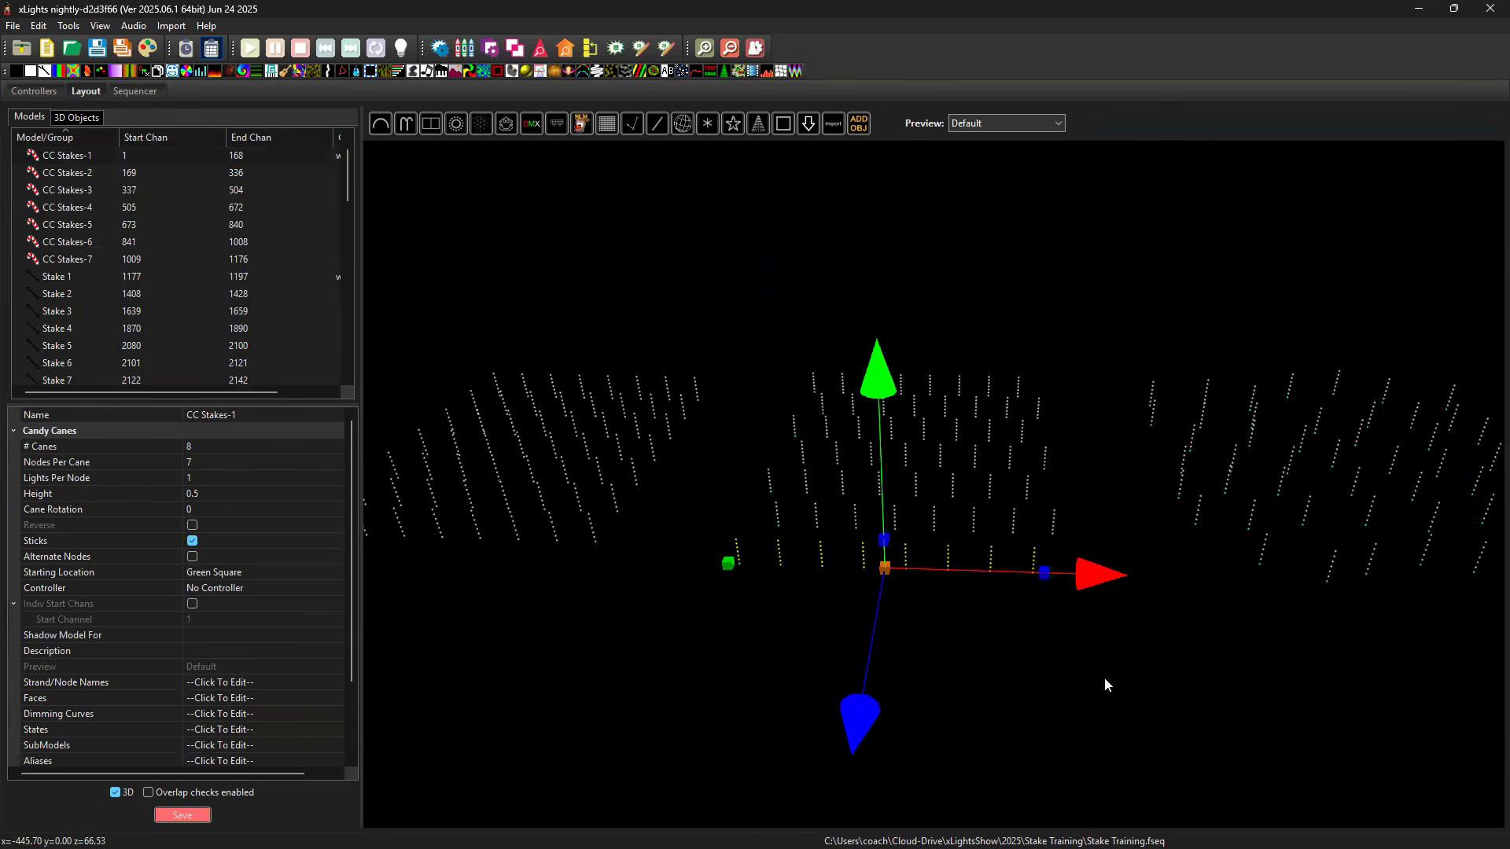
click(1066, 682)
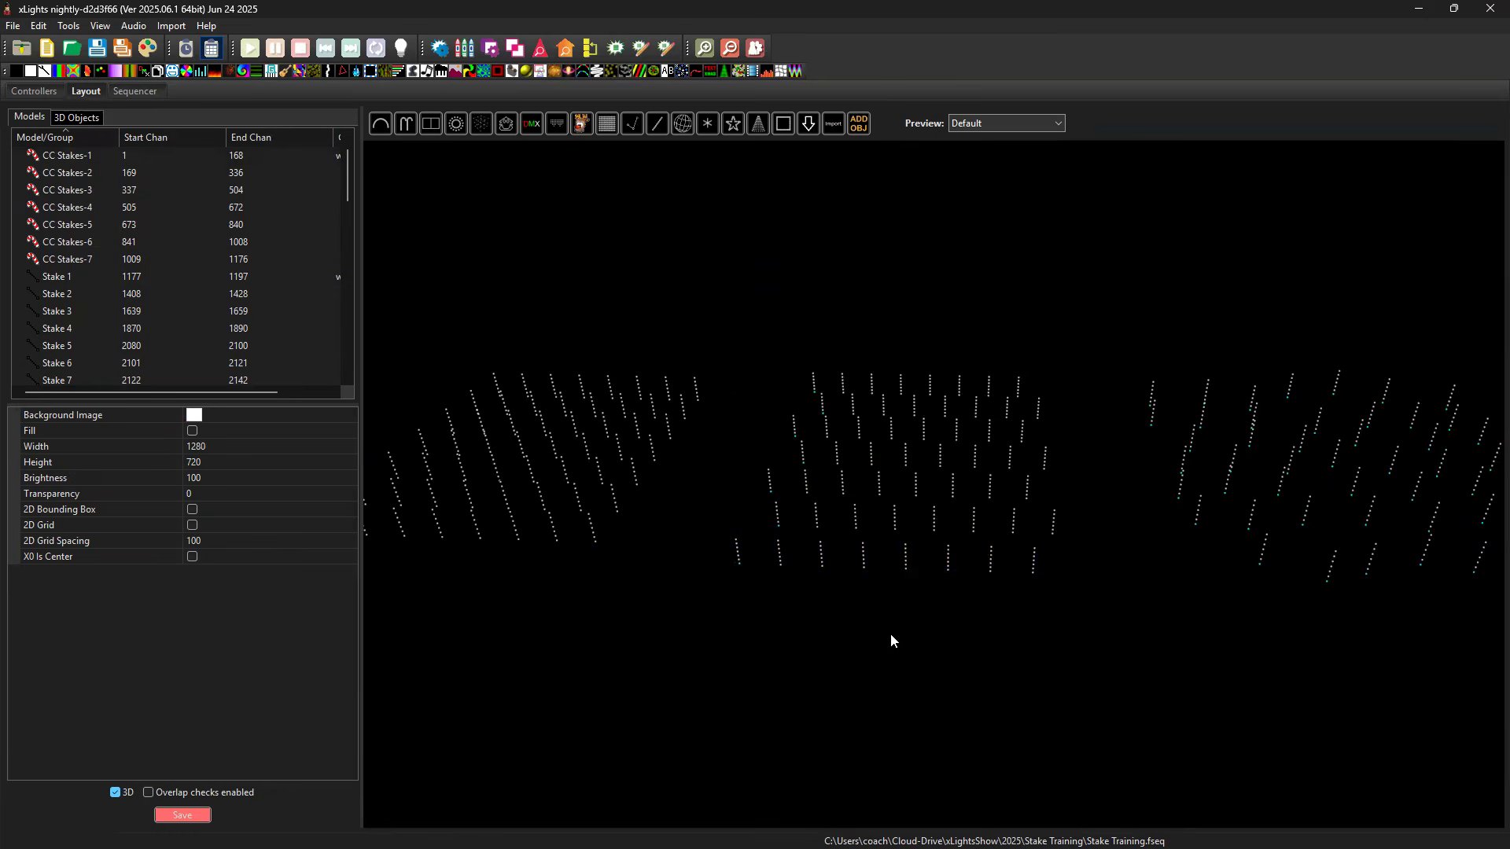
drag(807, 610, 759, 597)
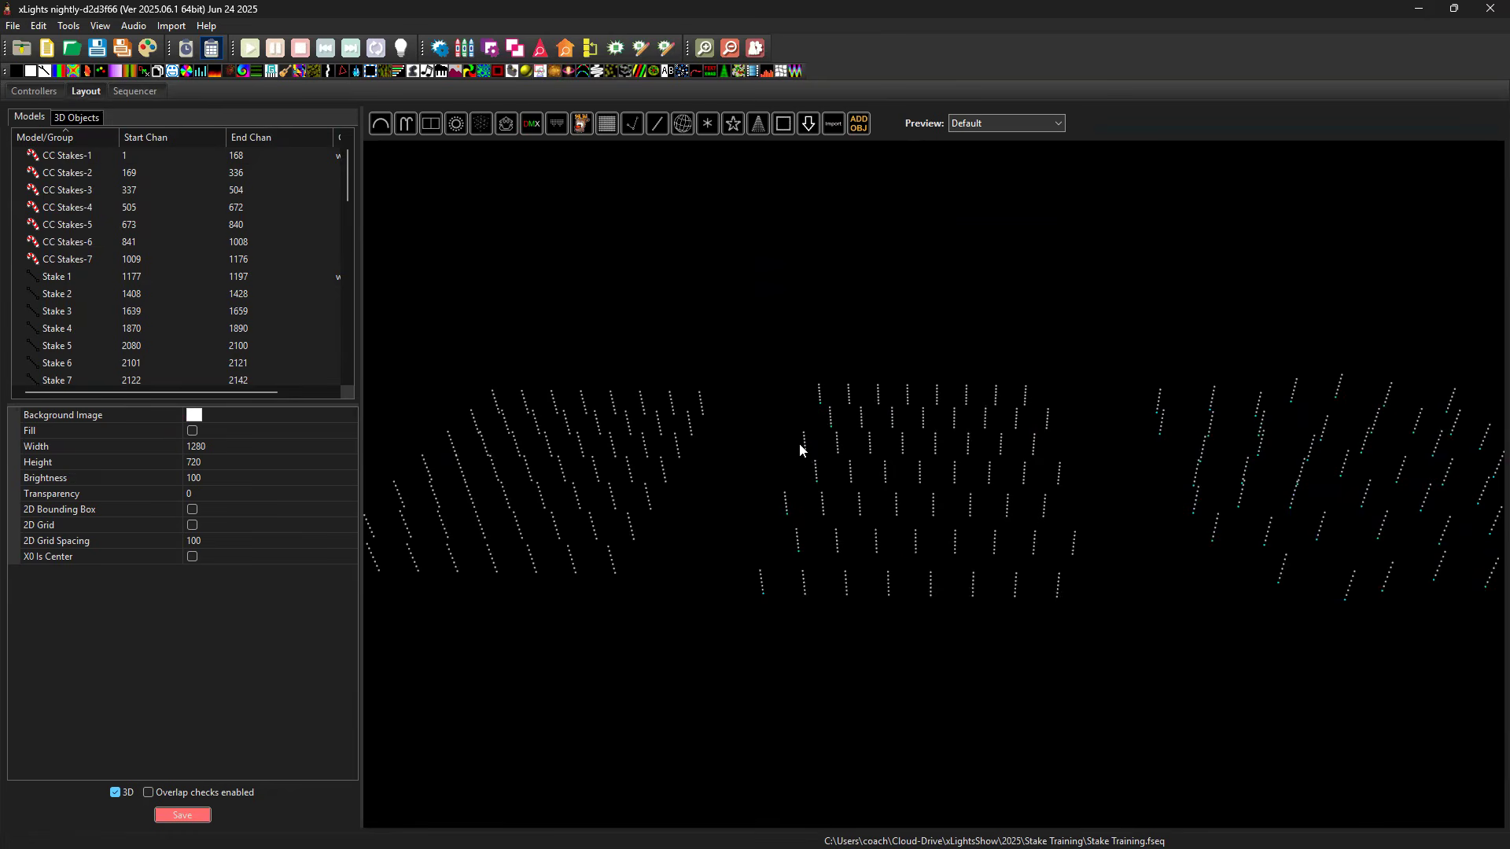
click(851, 599)
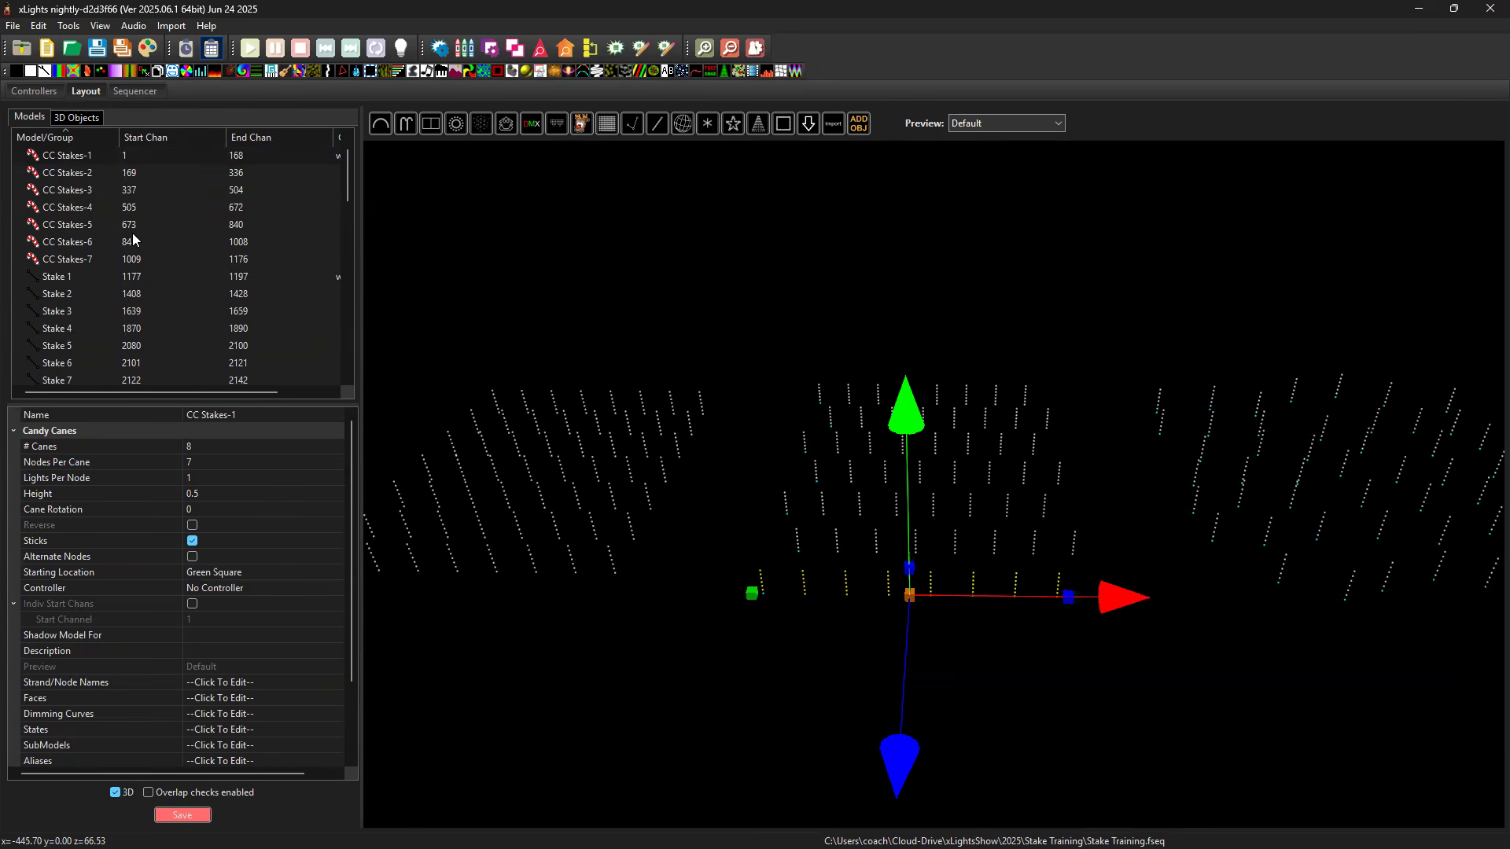
Set the Starting Location of CC Stakes-2 to Blue Square.
click(98, 173)
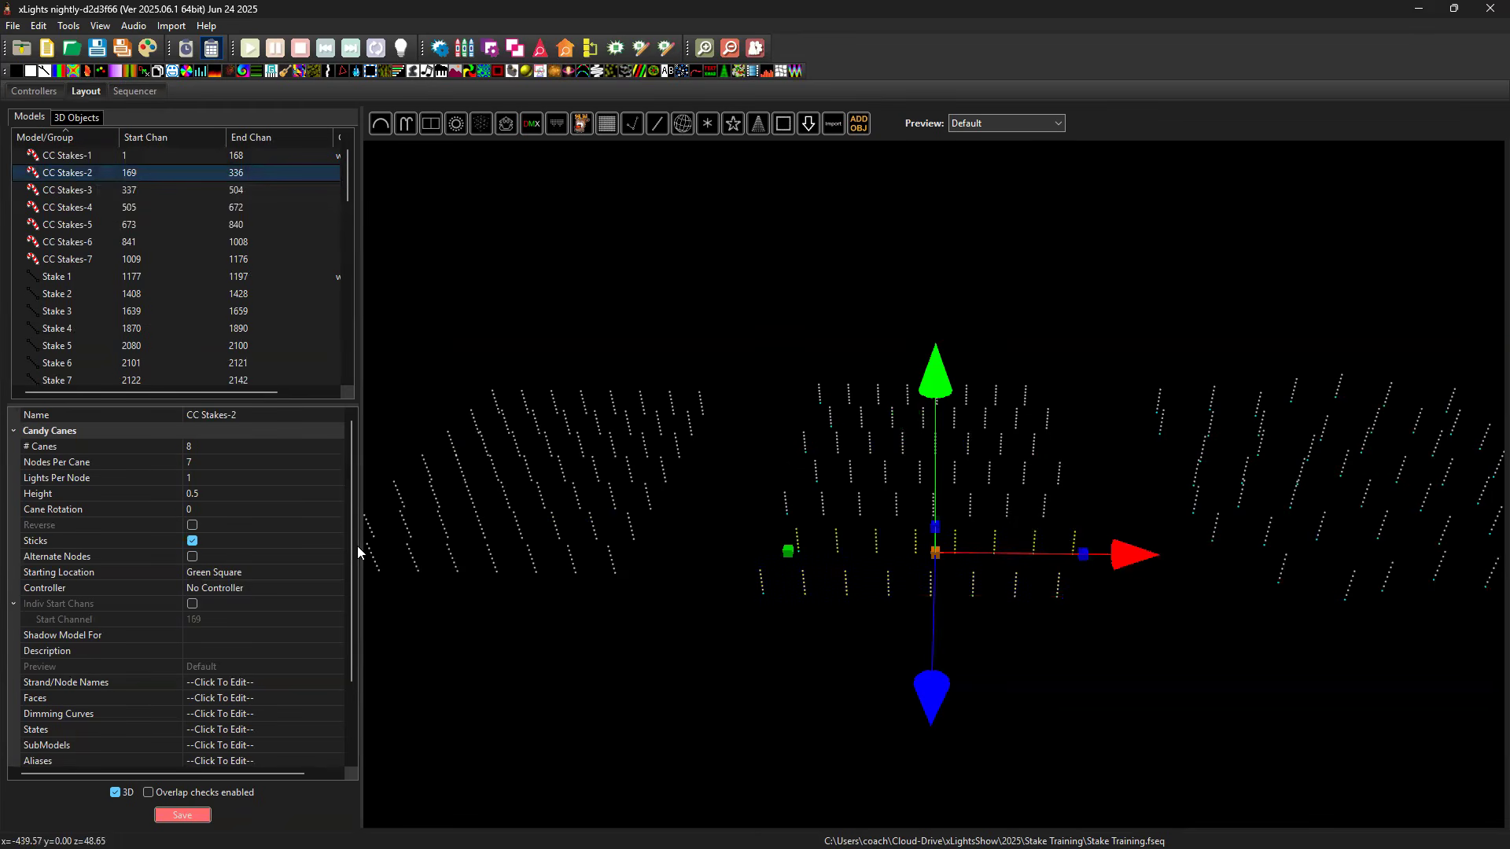
click(236, 579)
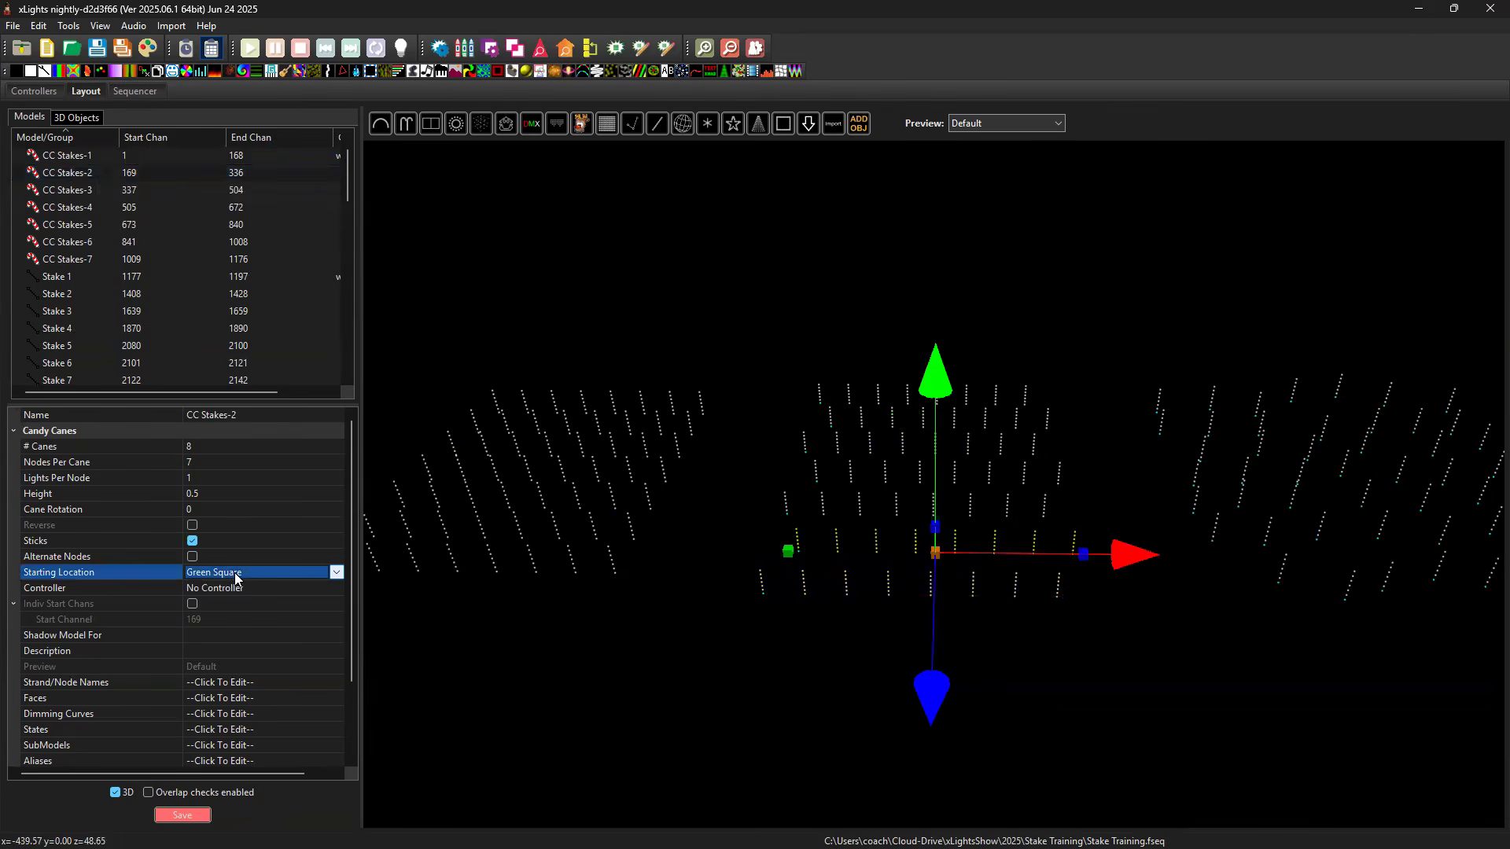
click(337, 573)
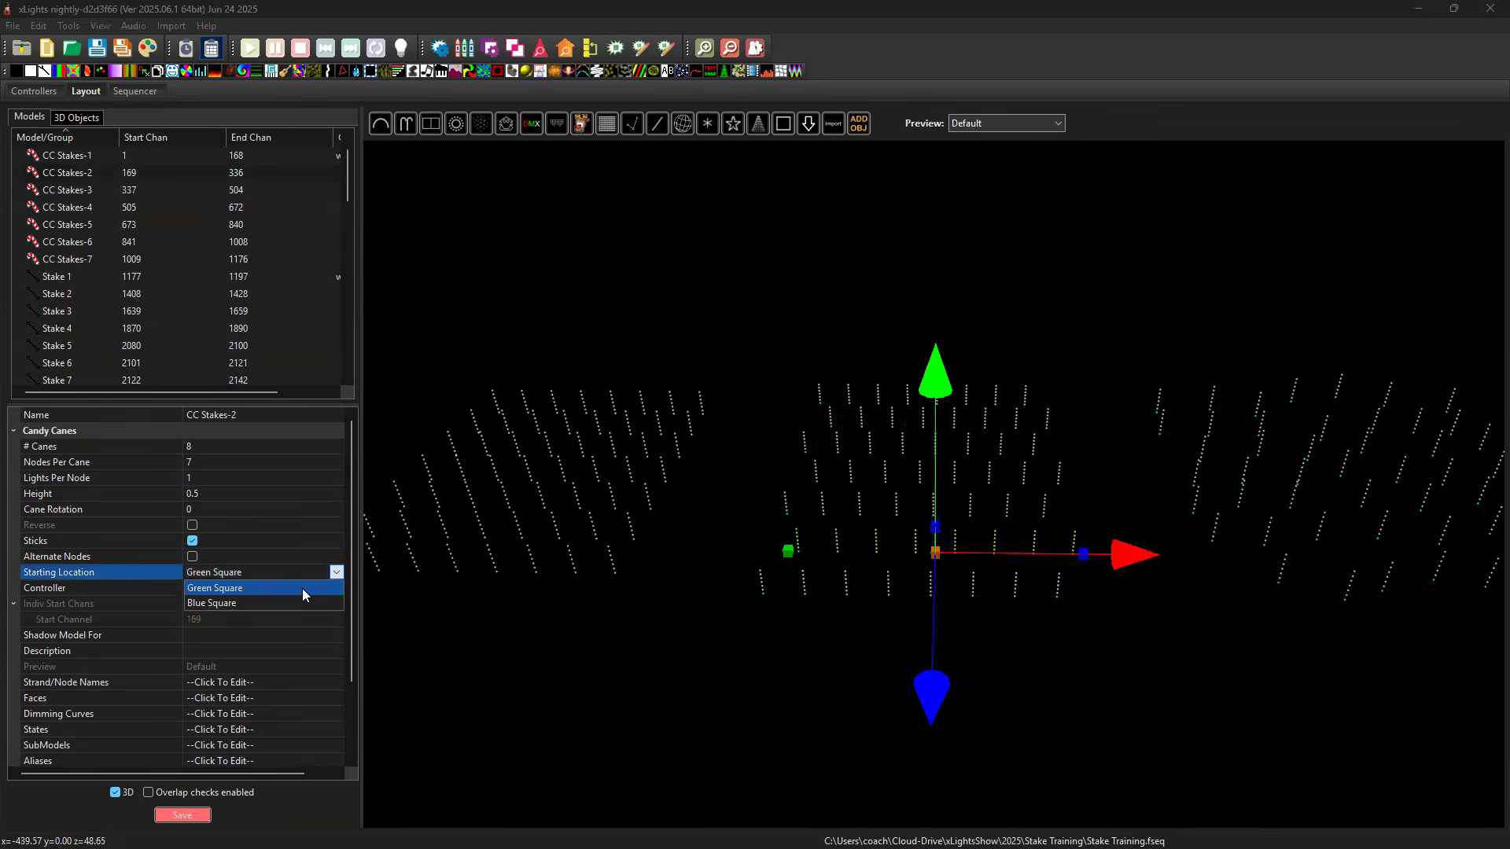
click(279, 602)
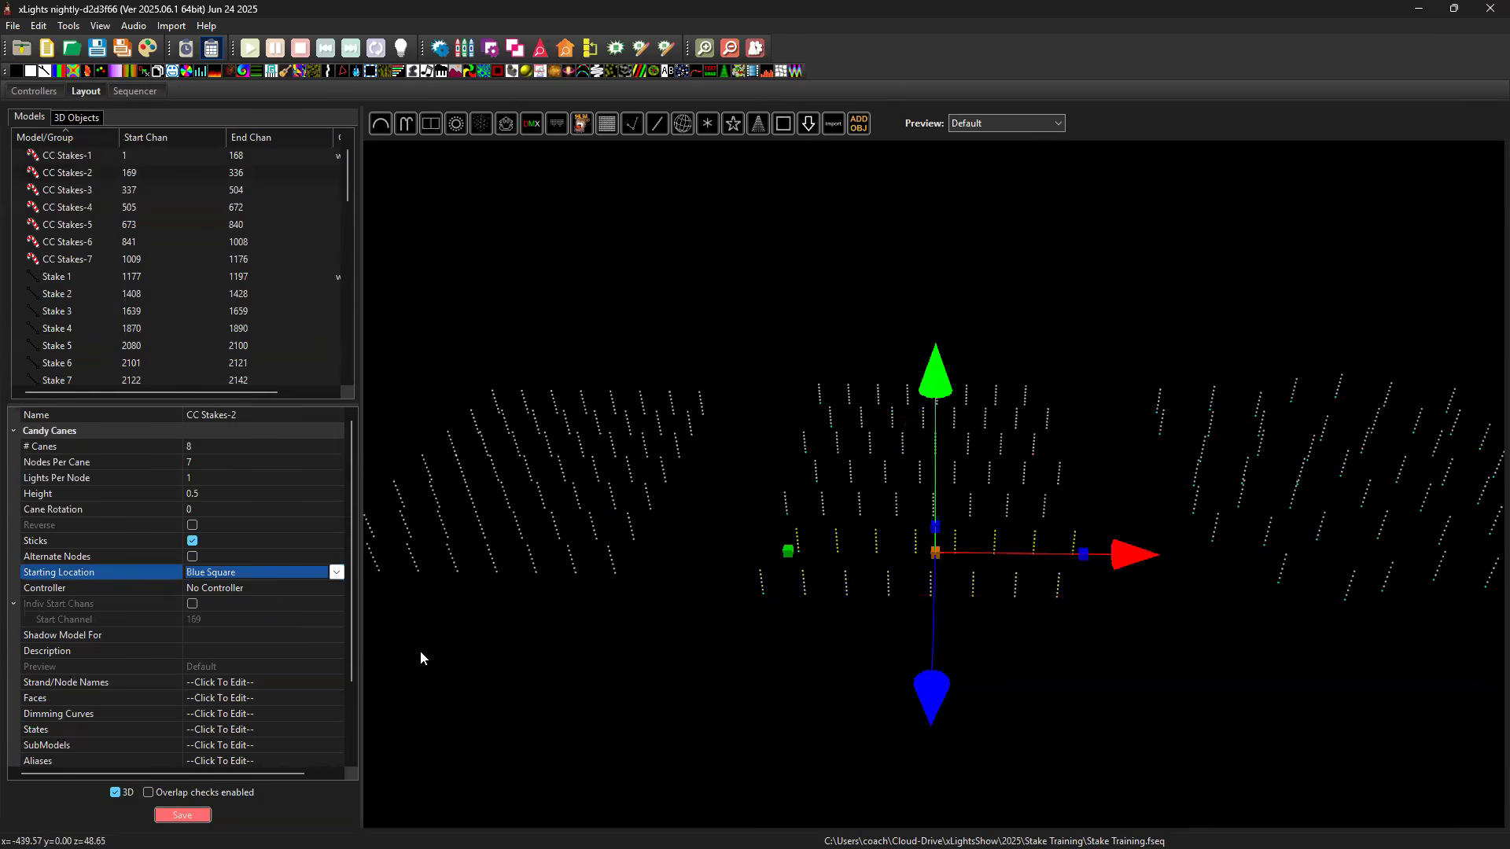
Set the Starting Location of CC Stakes-4 to Blue Square.
click(1093, 541)
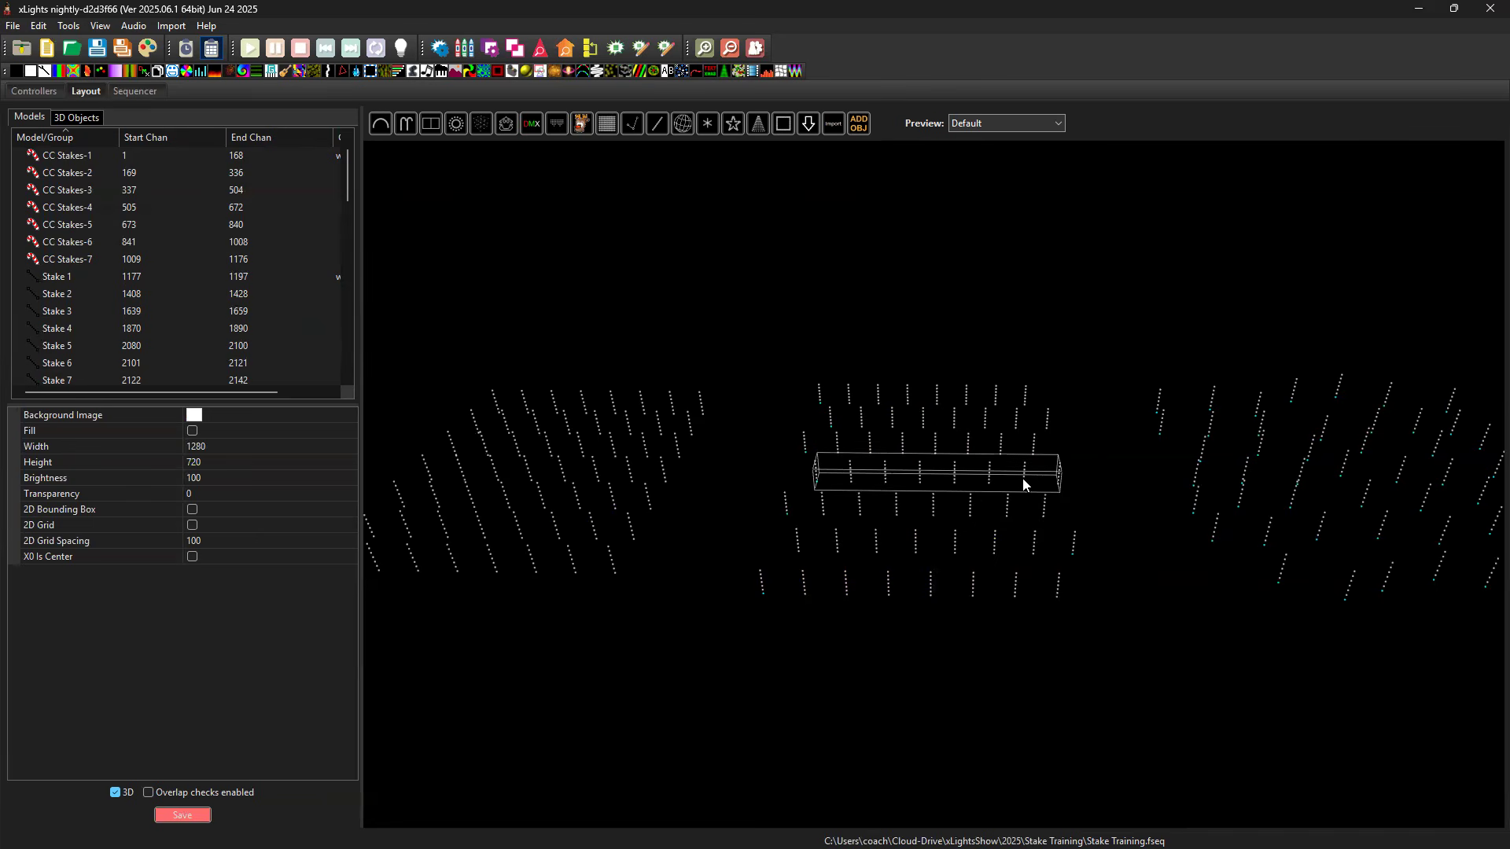
click(1028, 482)
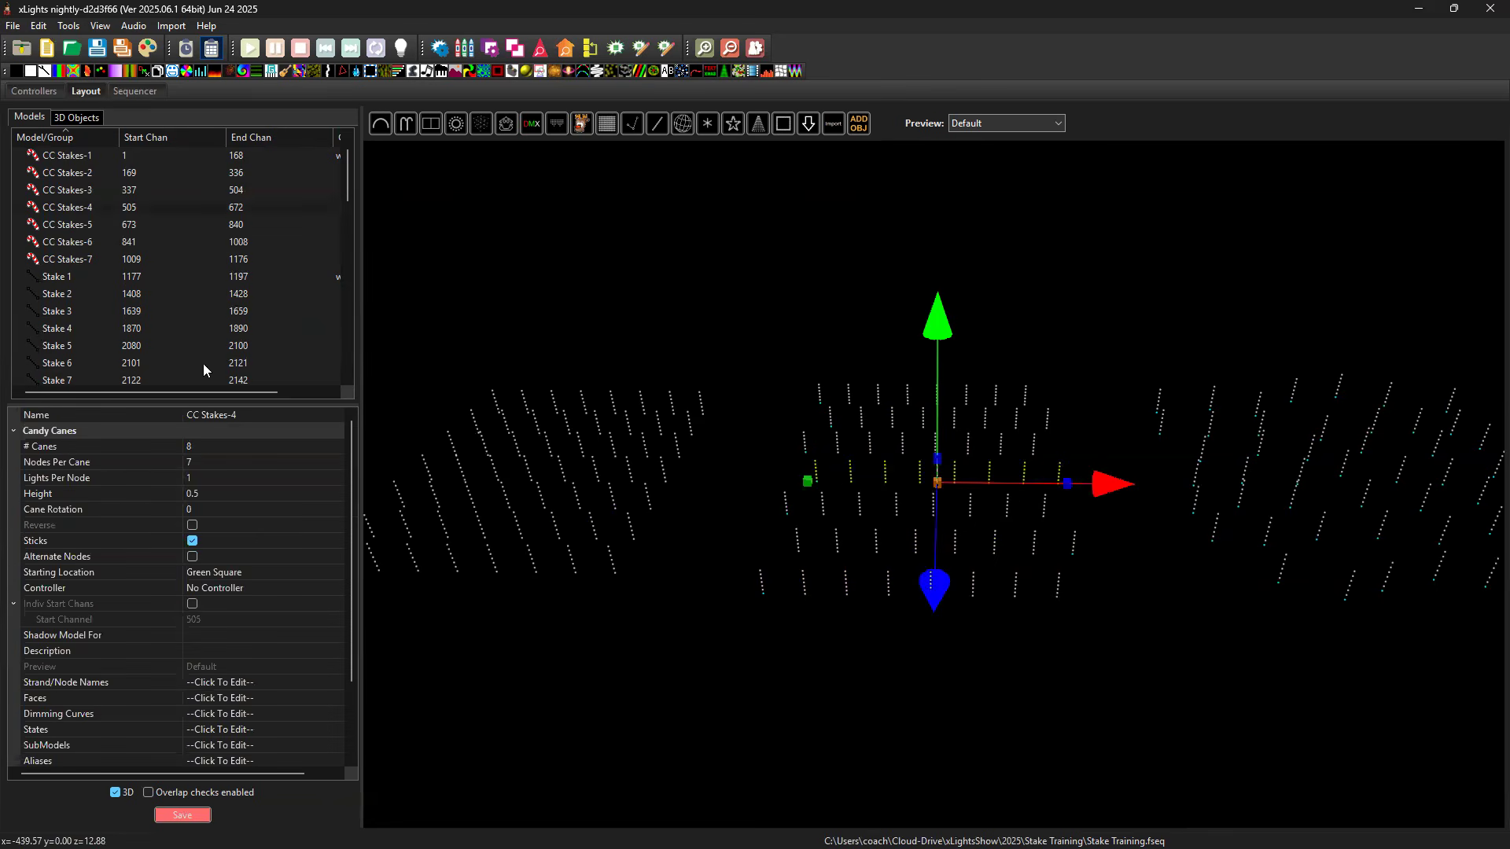
click(240, 572)
click(336, 573)
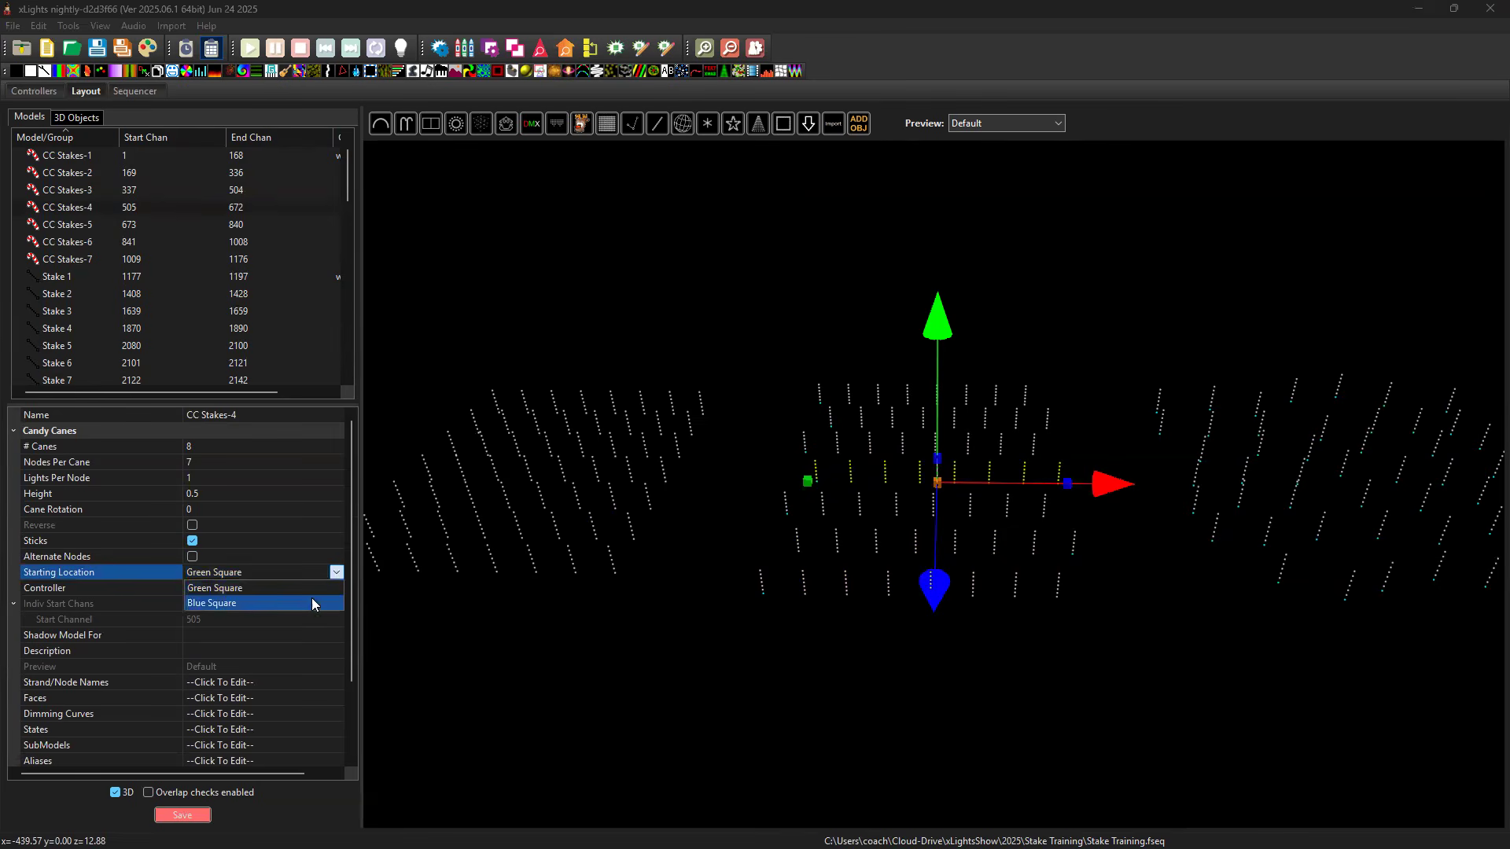
click(313, 606)
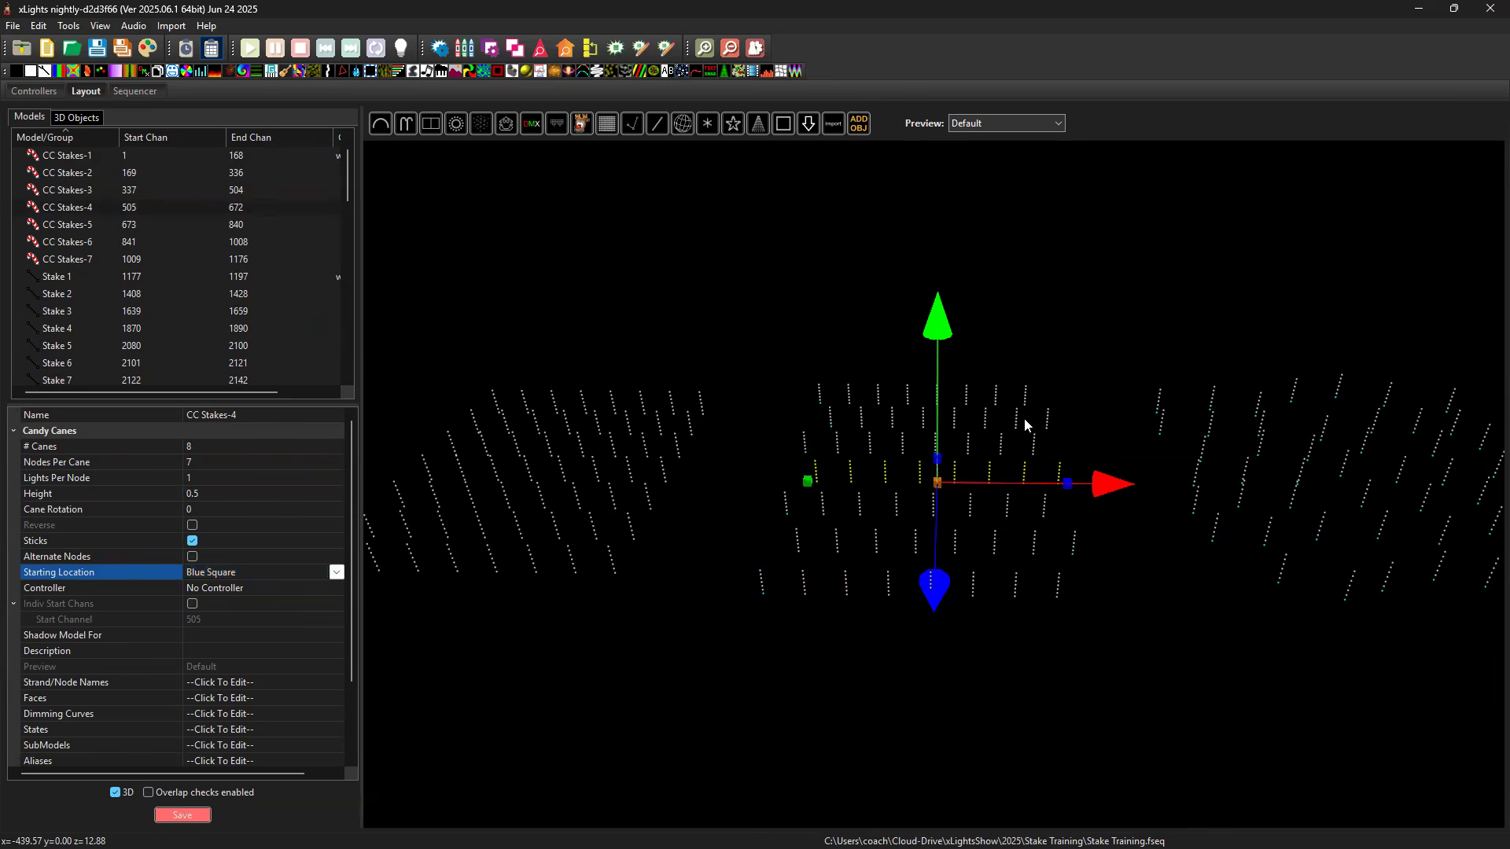
Set the Starting Location of CC Stakes-6 to Blue Square, and deselect the row.
mouse_move(111, 258)
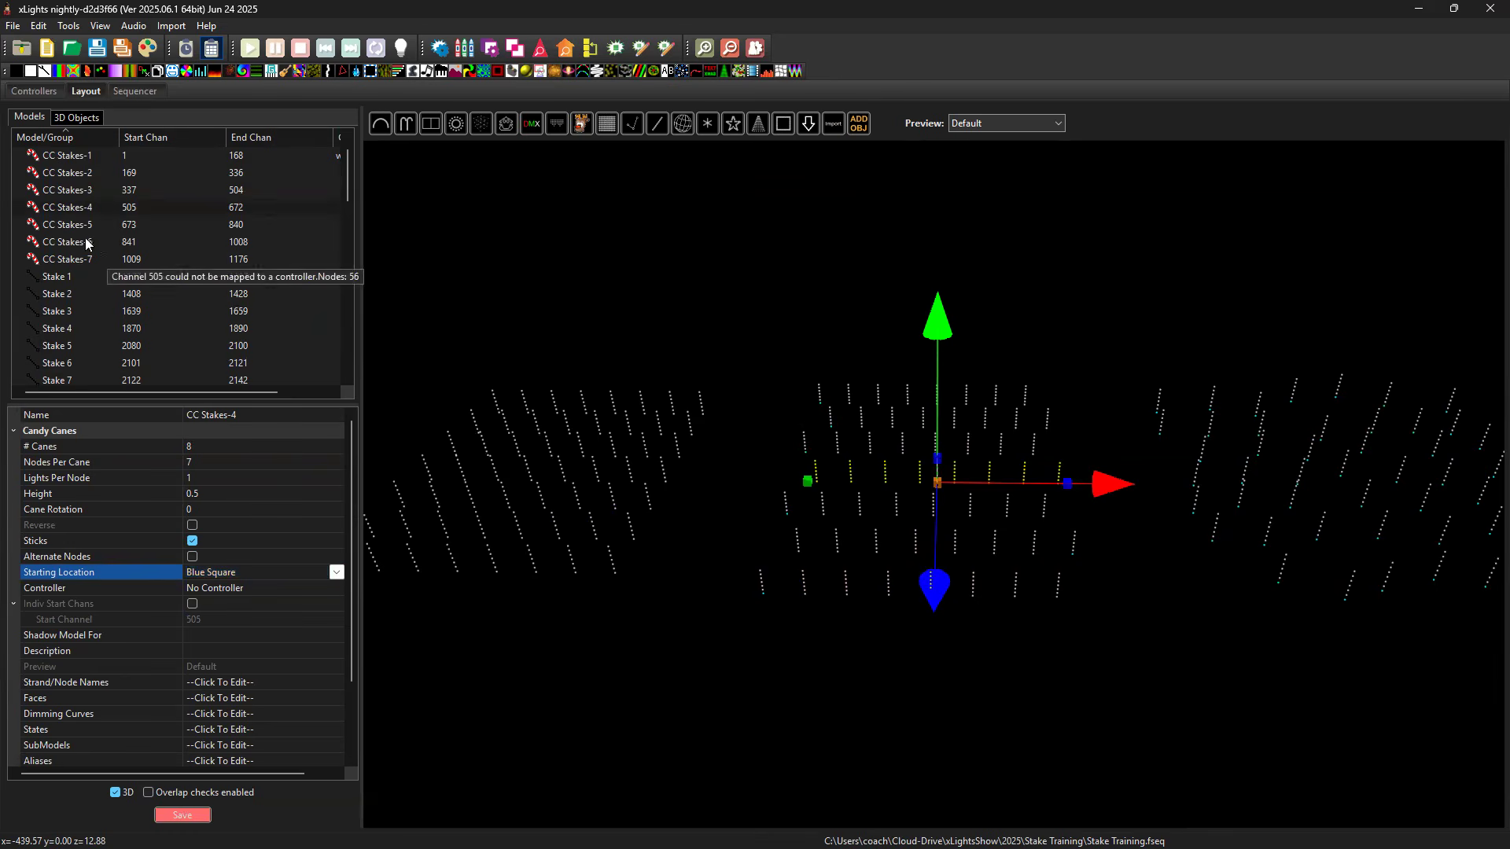
click(130, 242)
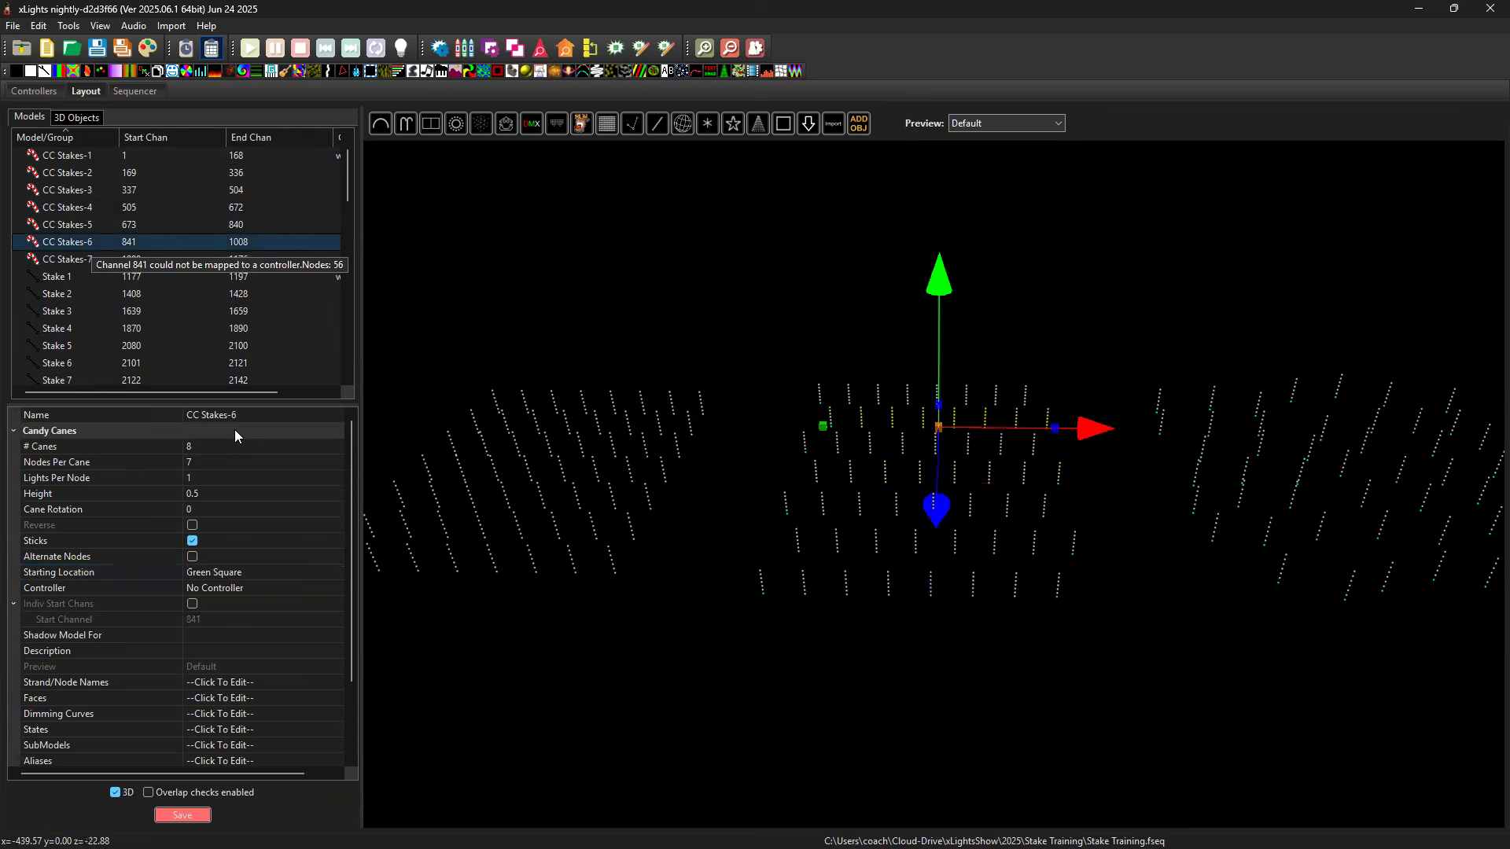
click(243, 569)
click(334, 573)
click(302, 600)
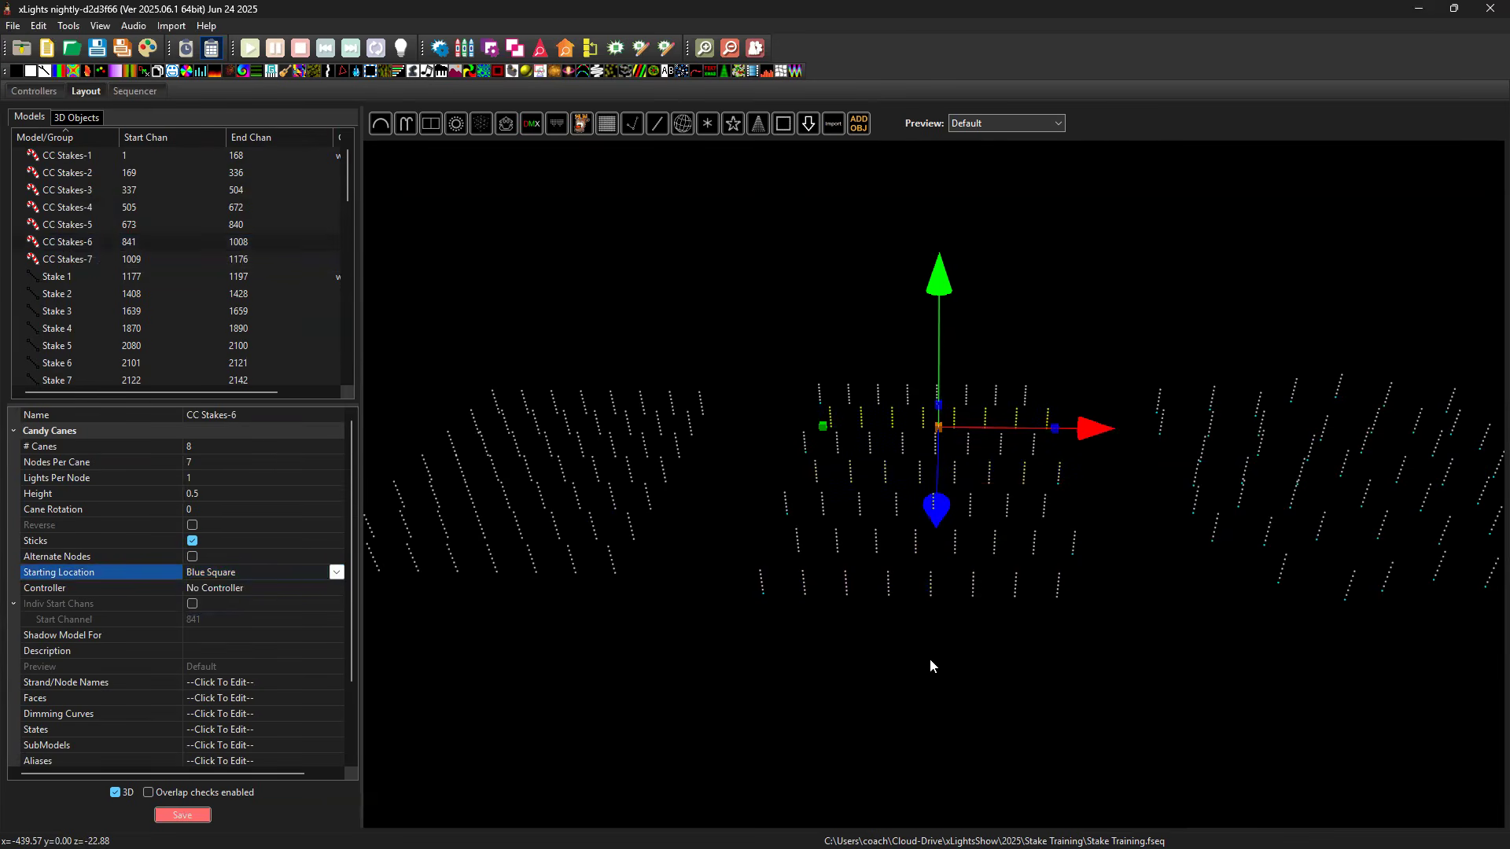
click(916, 638)
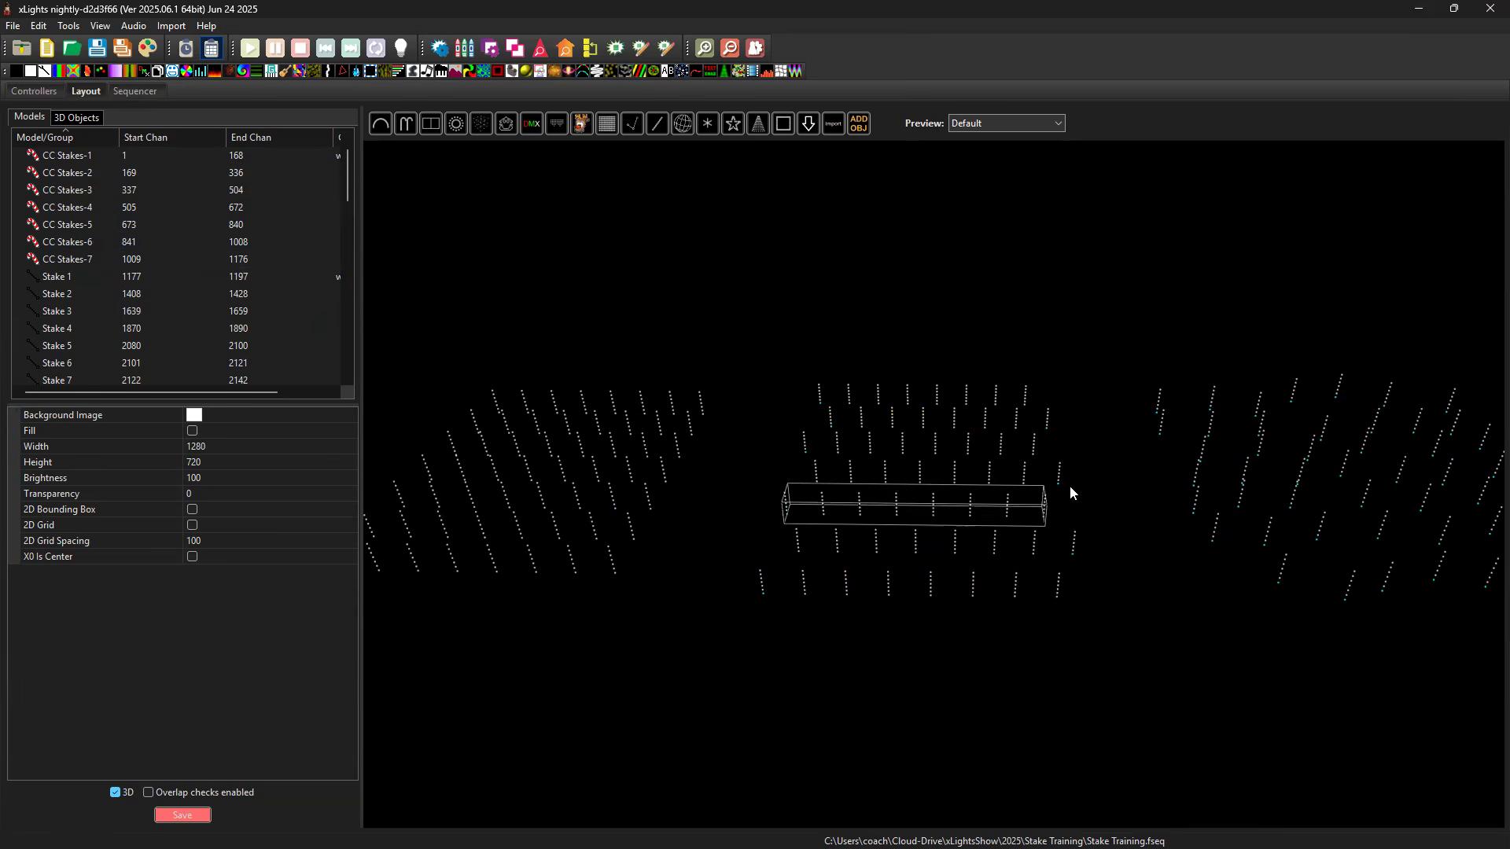
Set the Starting Location of CC Stakes-2 back to Green Square.
drag(1188, 627, 1022, 617)
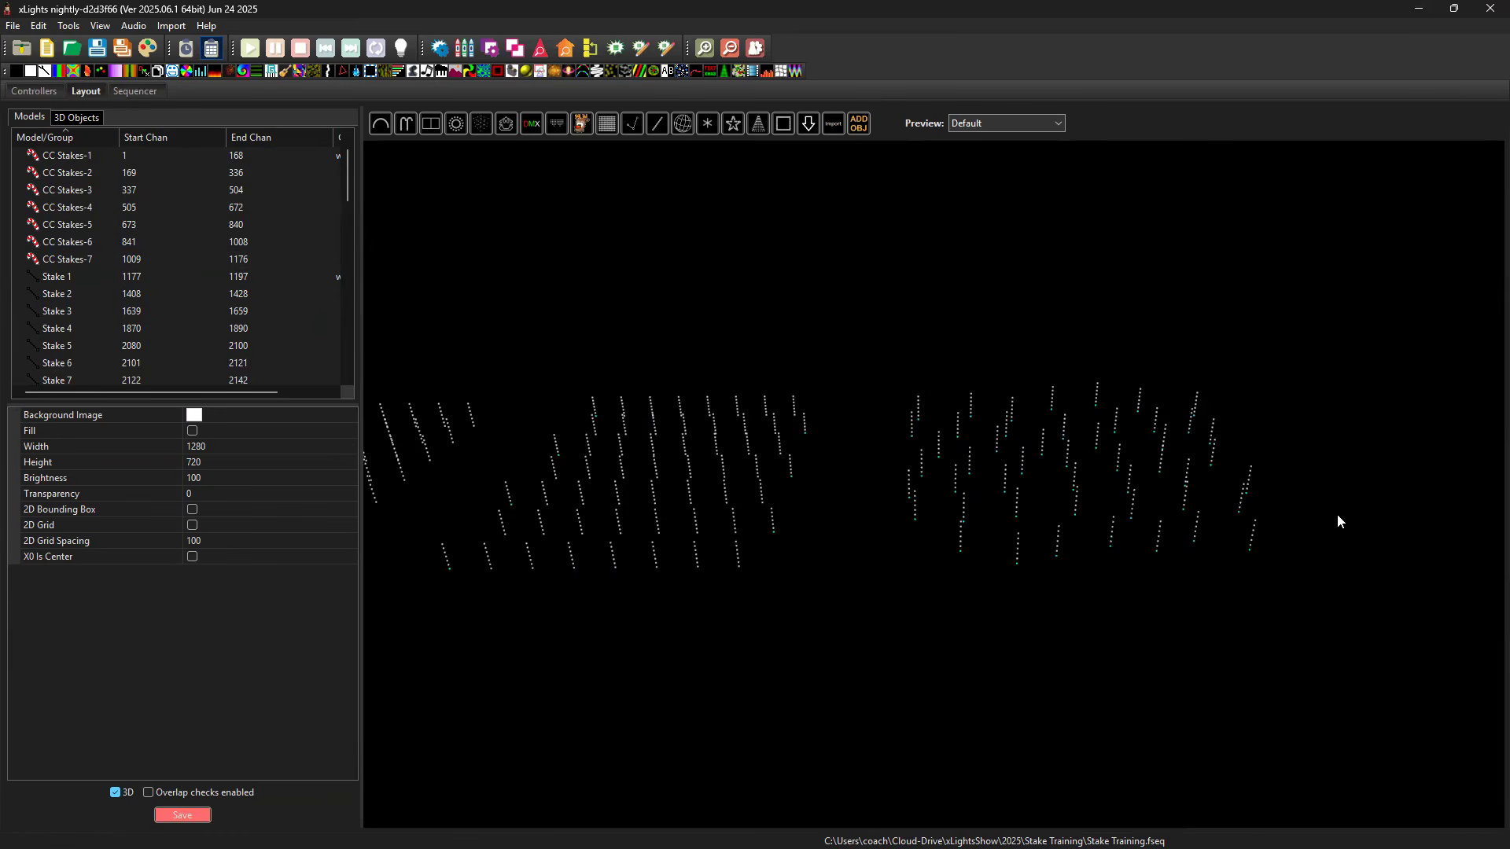
drag(1020, 673, 952, 683)
drag(1048, 672, 1053, 670)
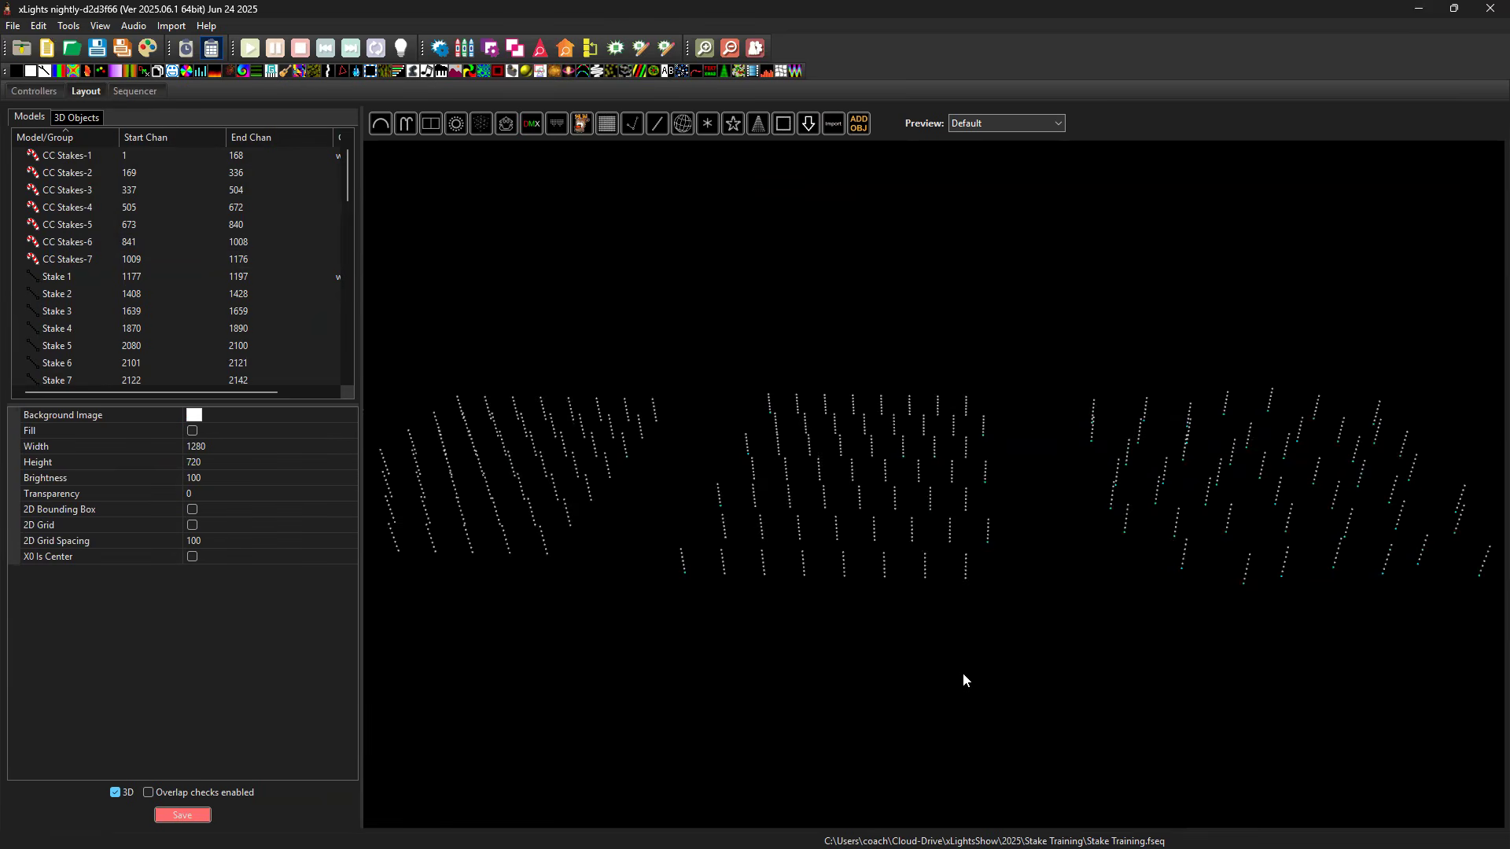
scroll(1013, 664, down, 2)
click(1012, 664)
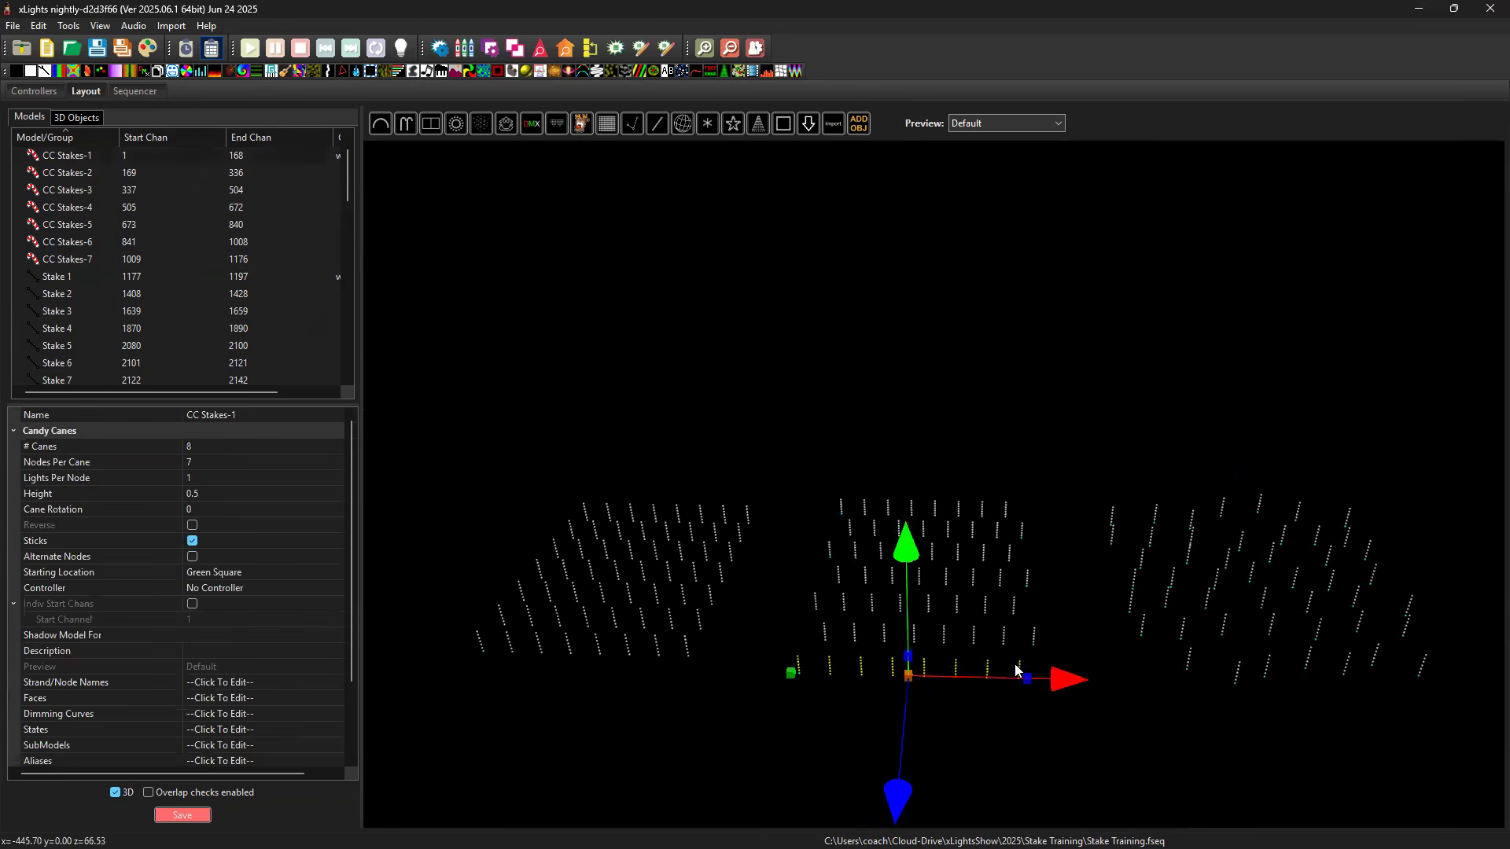
click(1125, 699)
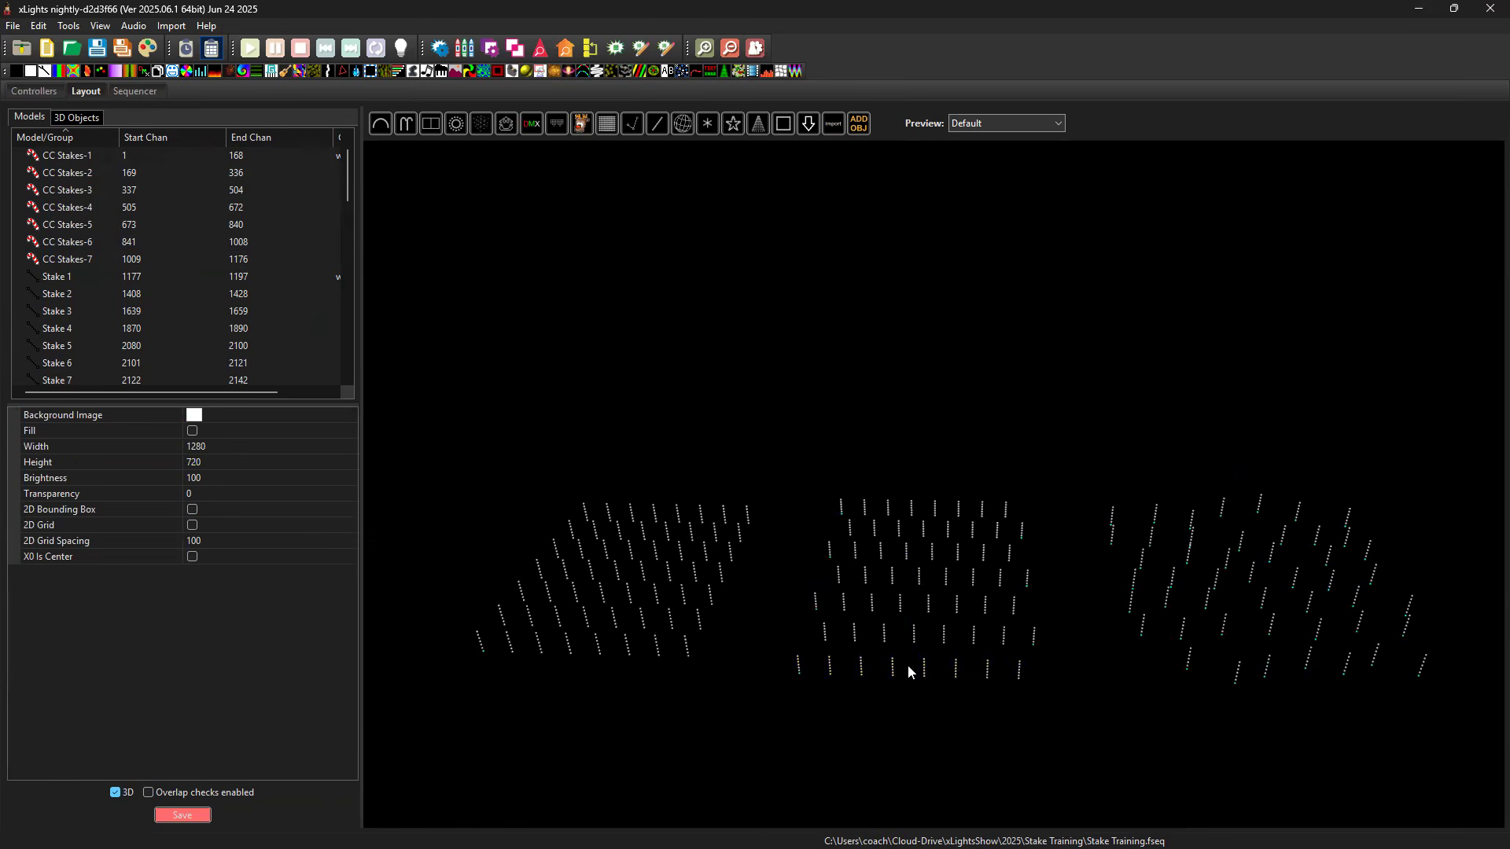
click(976, 647)
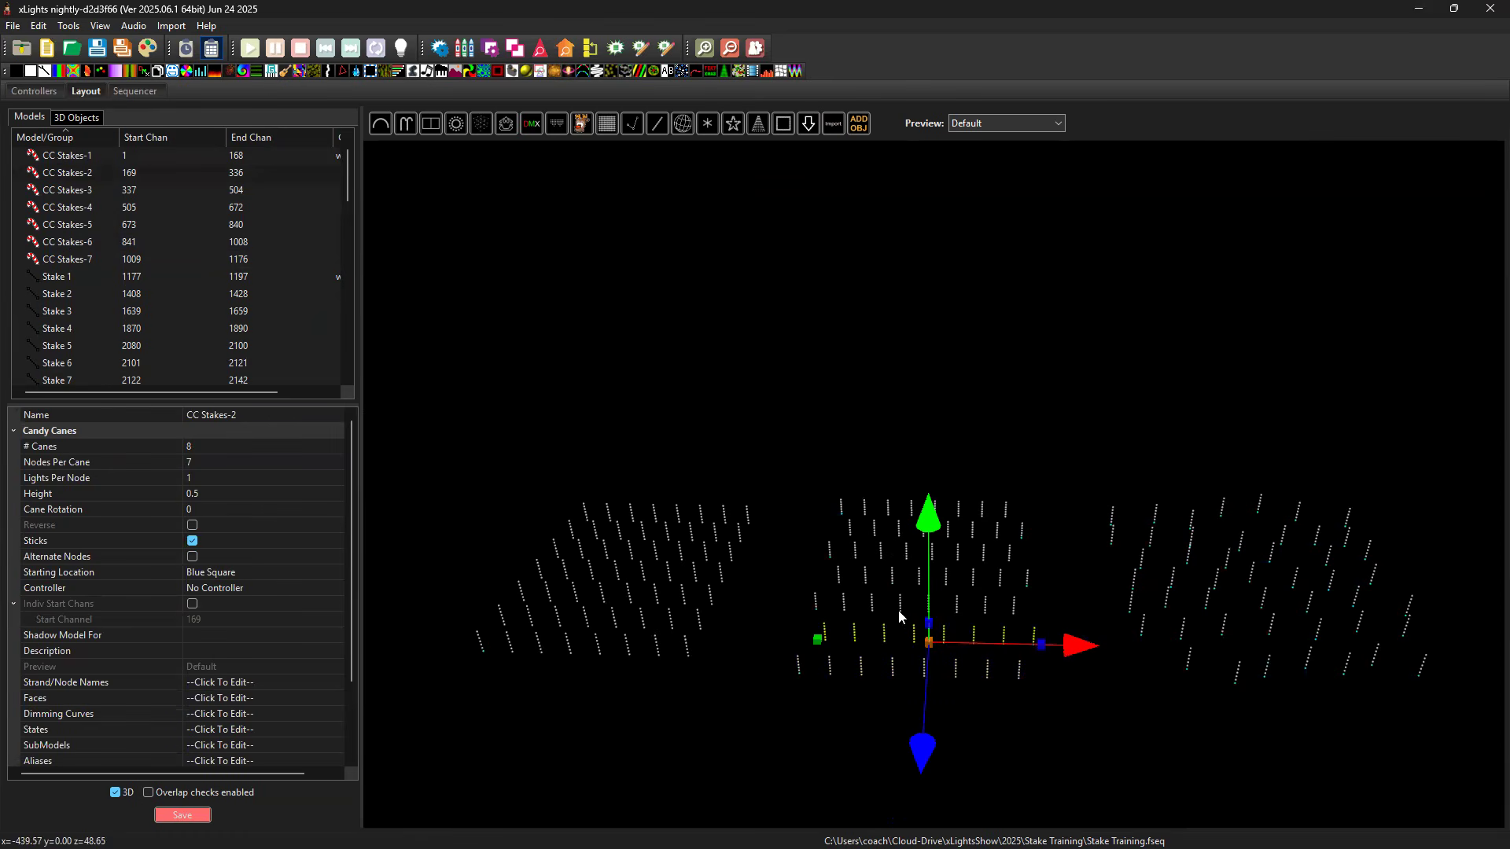
click(312, 572)
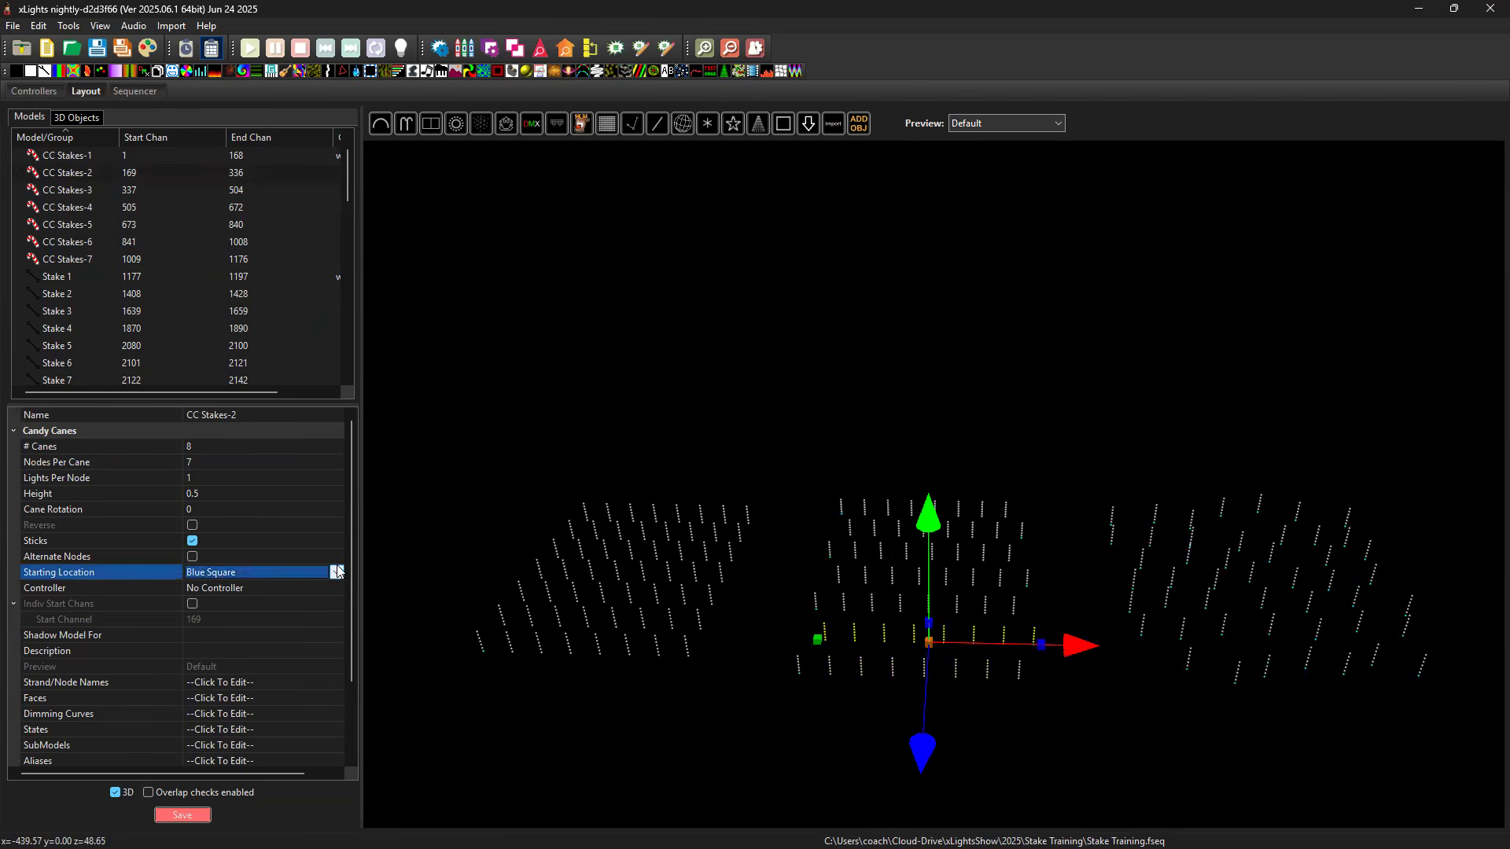
click(236, 603)
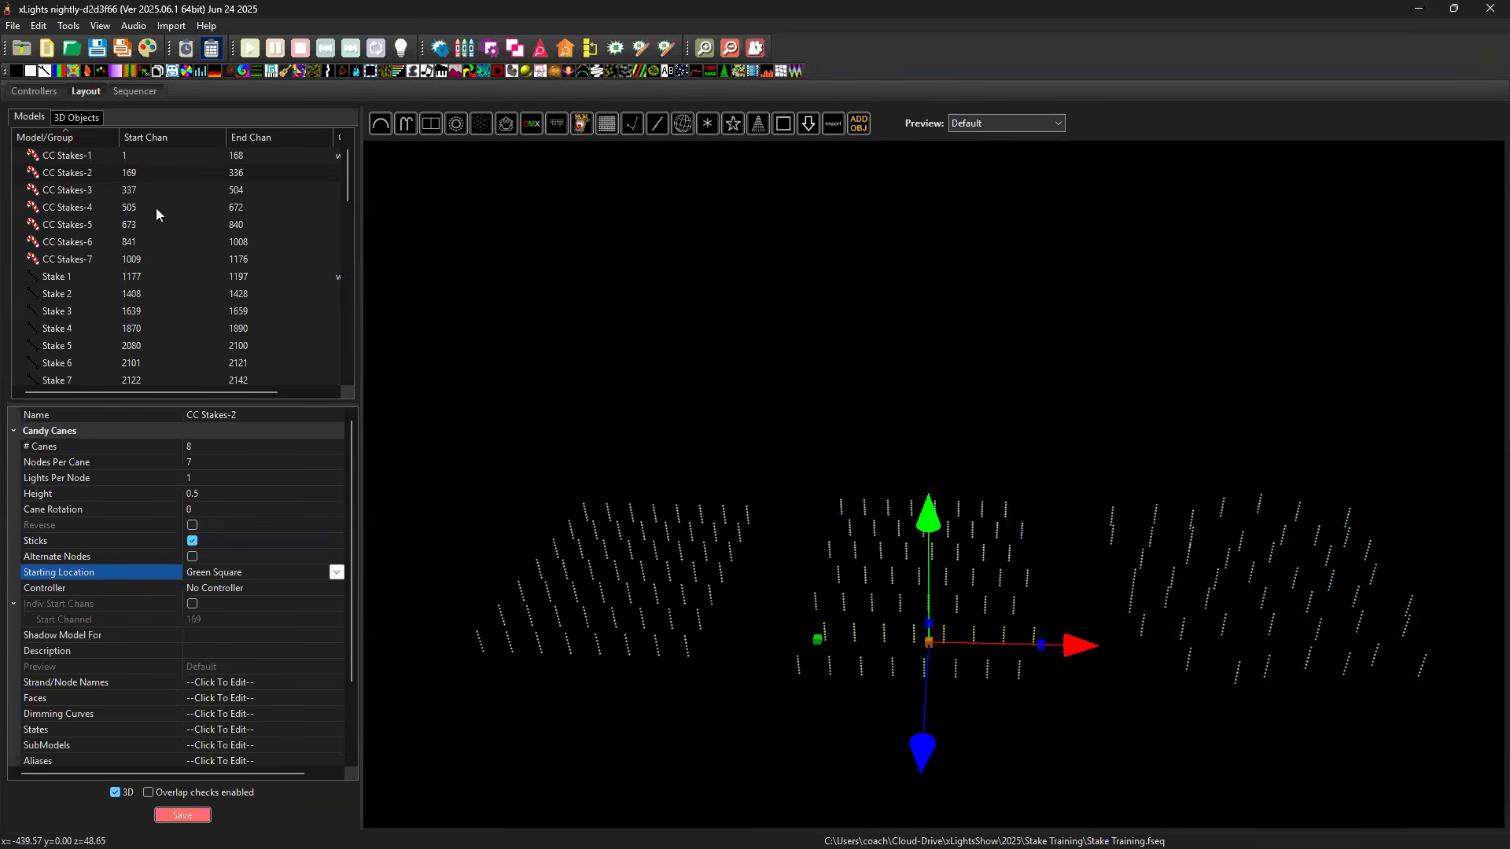
Check the CC Stakes-3 row and set the Starting Location of CC Stakes-4 back to Green Square.
click(81, 196)
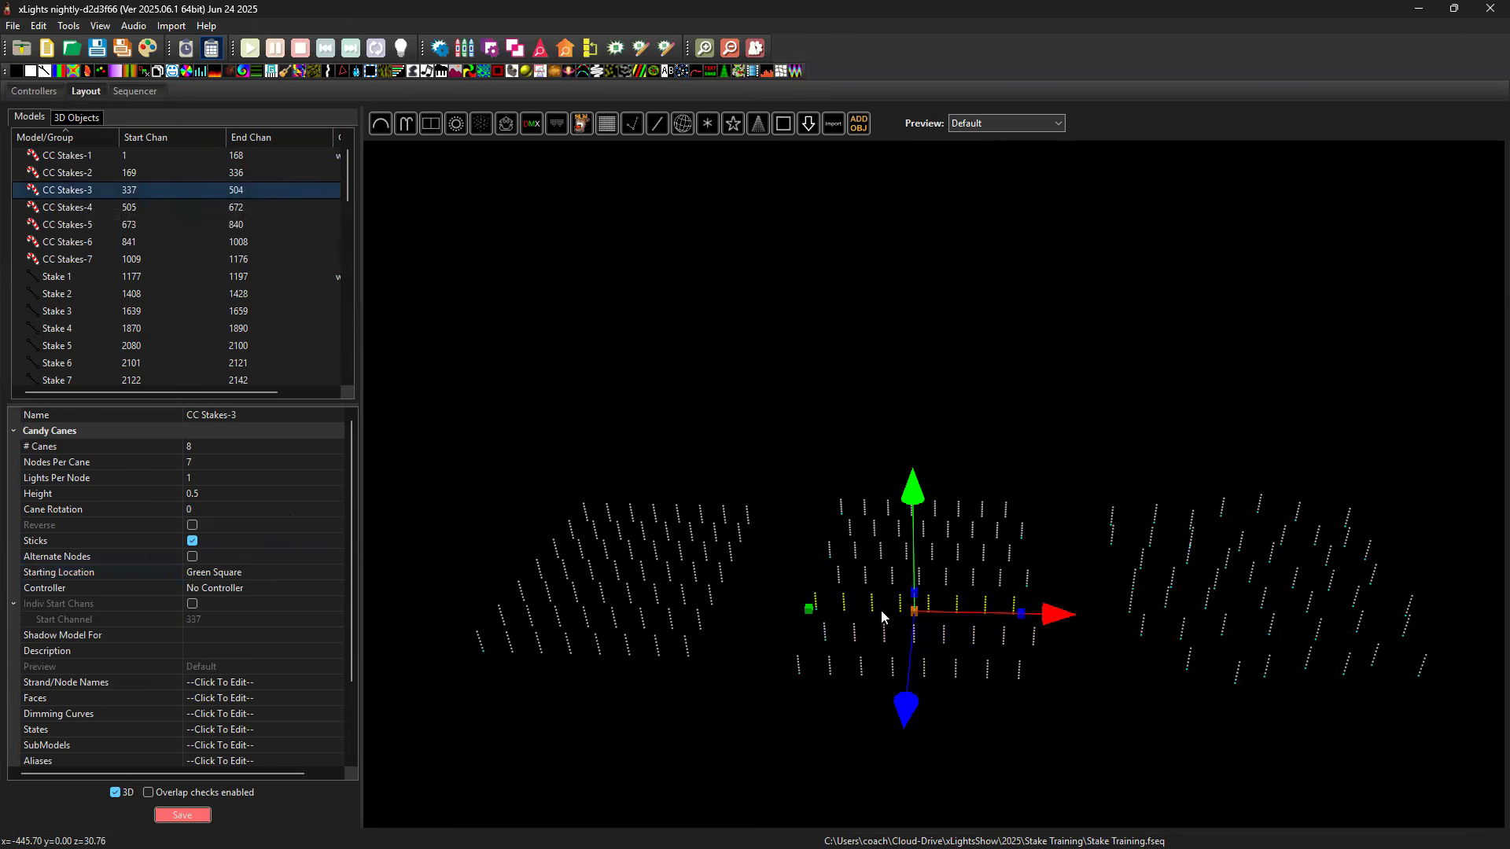
click(123, 214)
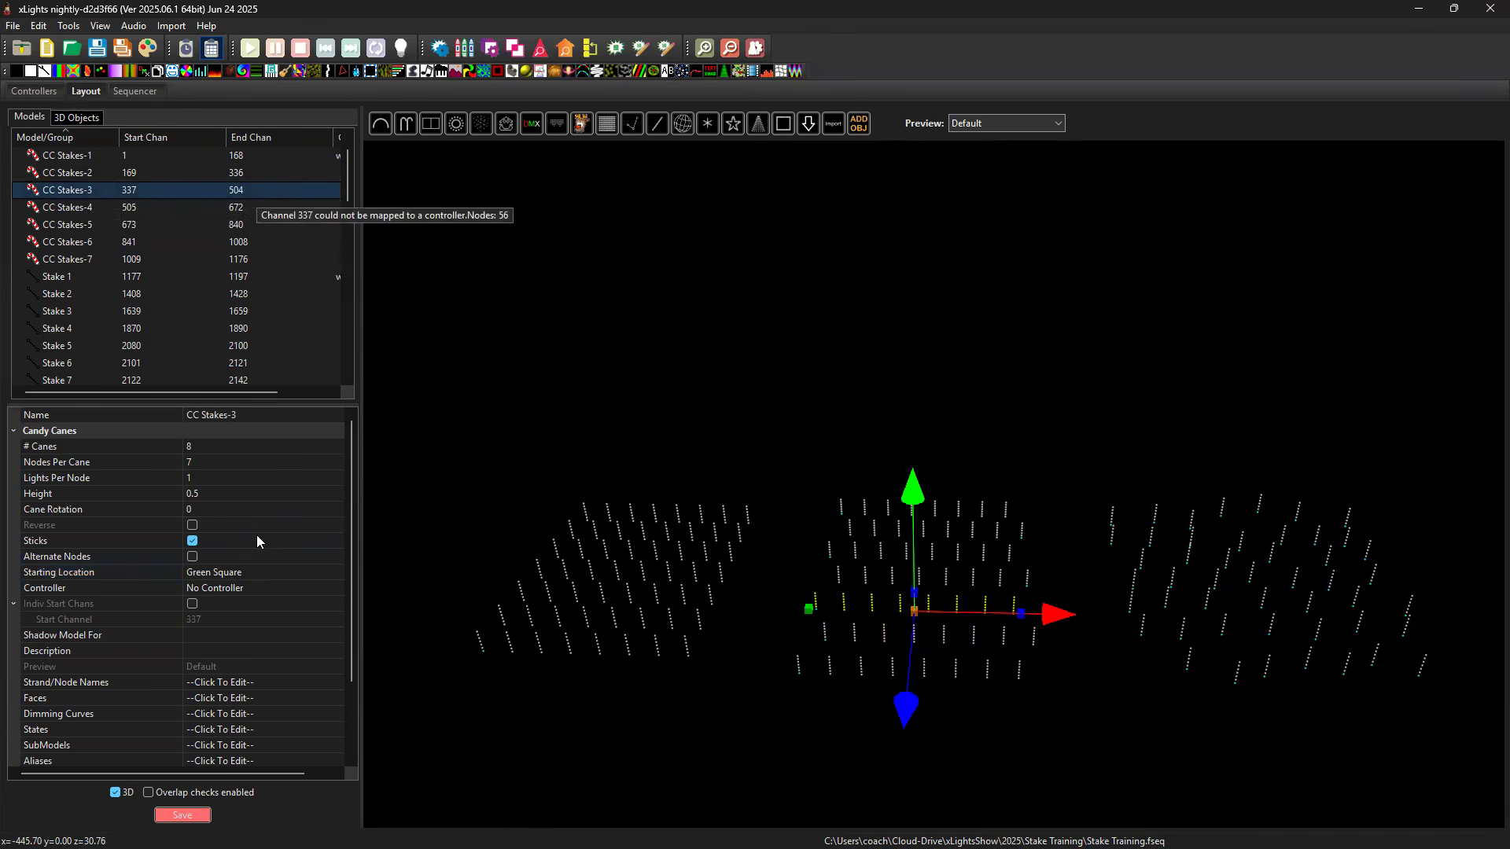
click(339, 574)
click(338, 574)
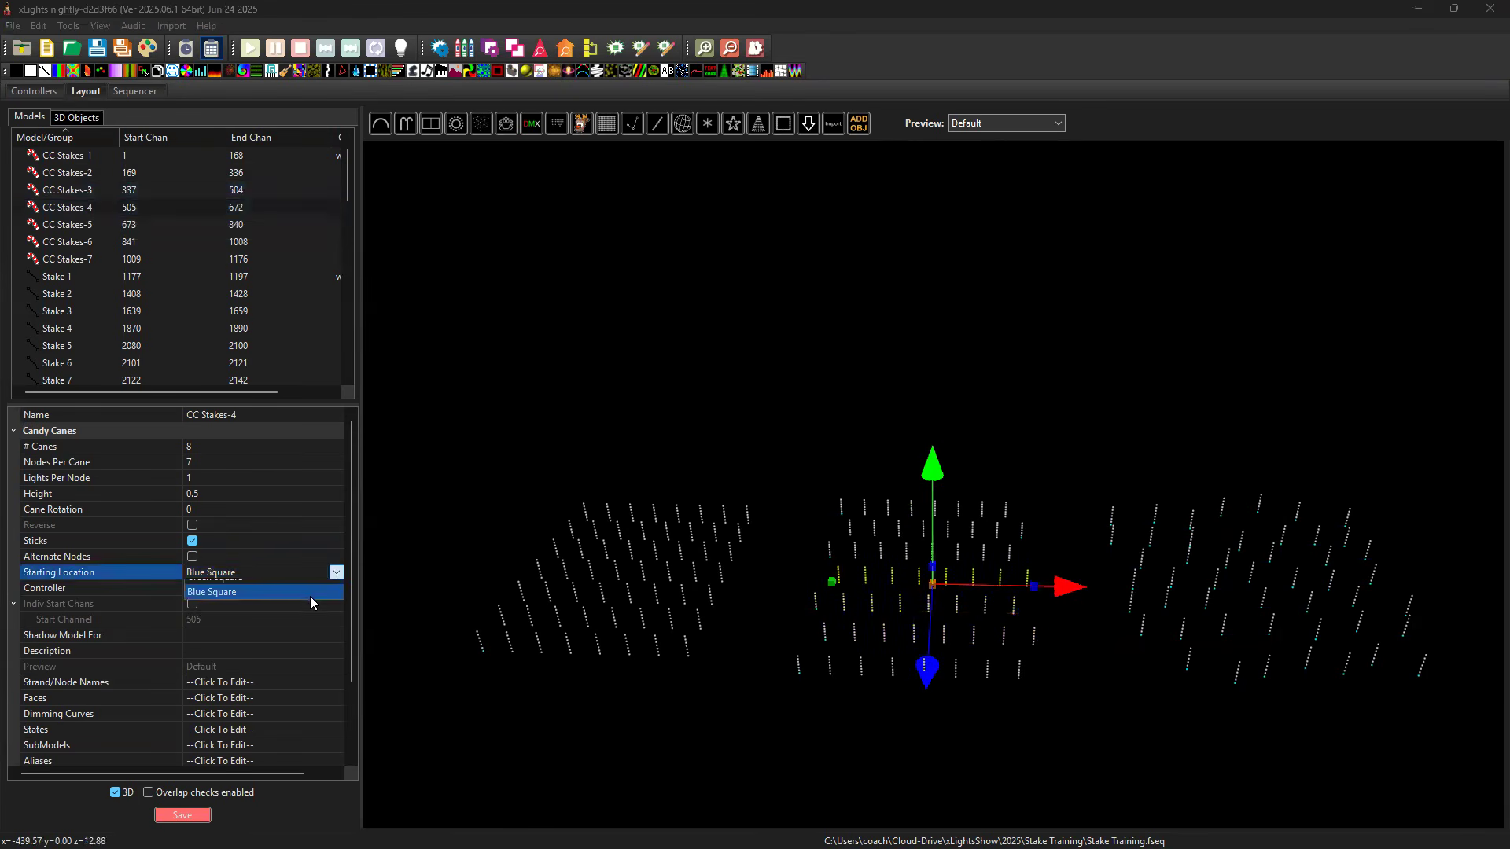
click(309, 590)
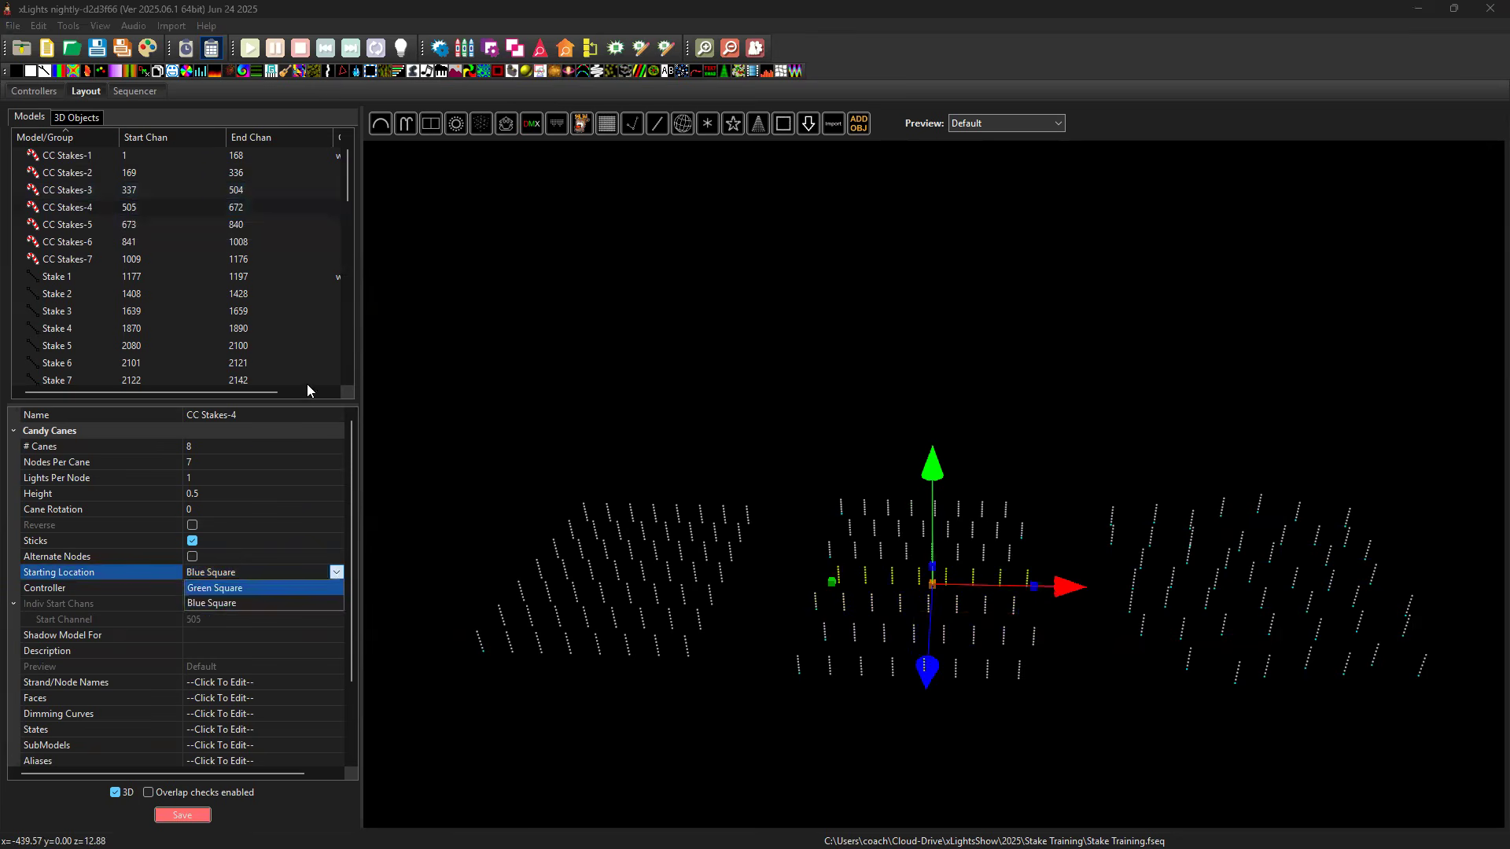
Check the CC Stakes-5 row and set the Starting Location of CC Stakes-6 back to Green Square.
click(112, 226)
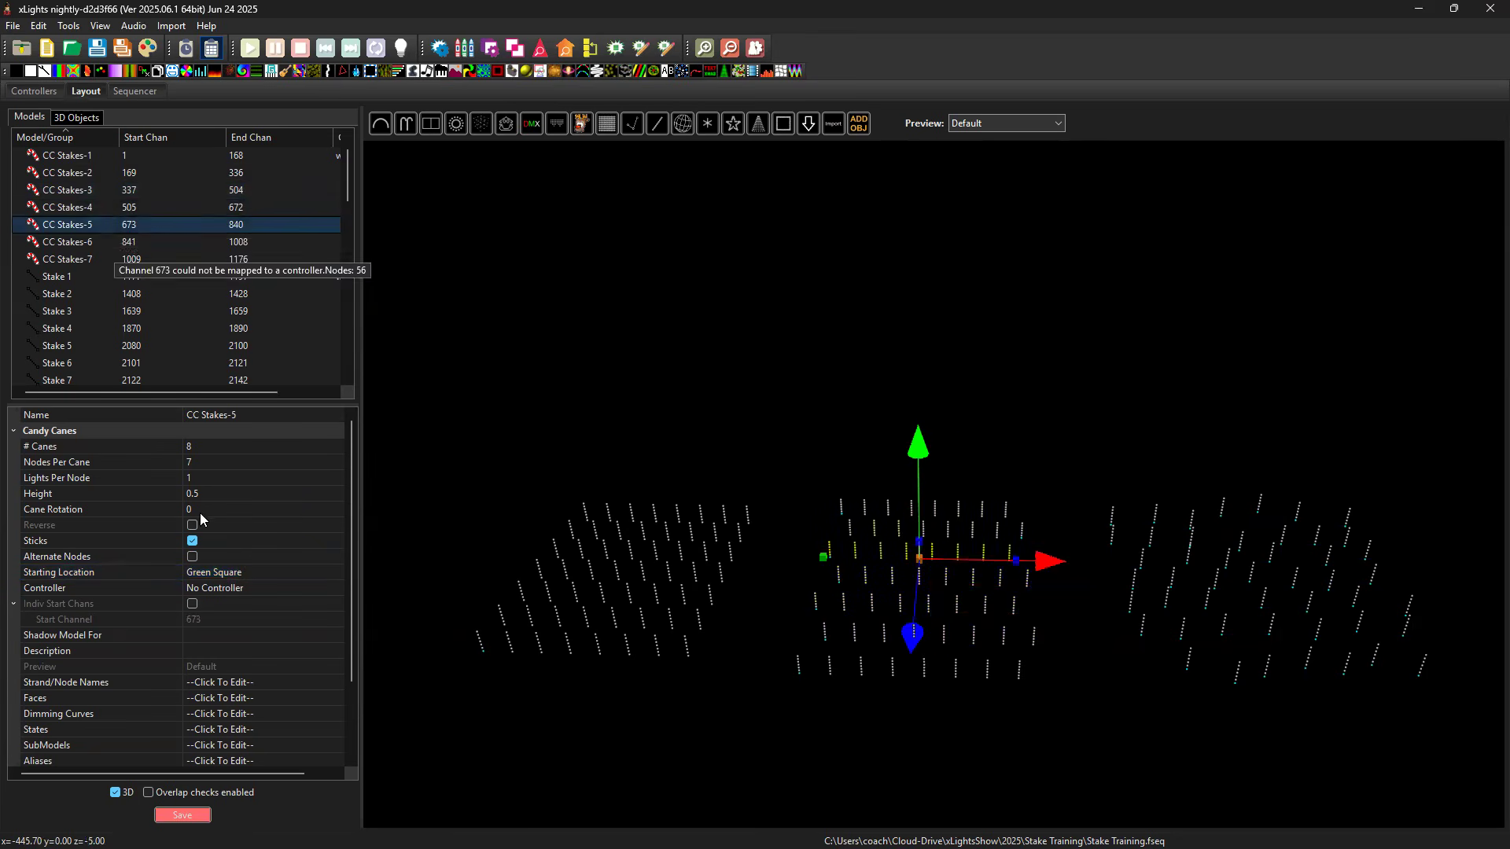
click(114, 244)
click(338, 574)
click(338, 574)
click(260, 589)
click(1039, 441)
Examine the three stake field layouts from several angles, including the front candy cane row, CC Stakes-1.
drag(1039, 441, 1028, 607)
click(1030, 604)
scroll(1135, 677, up, 5)
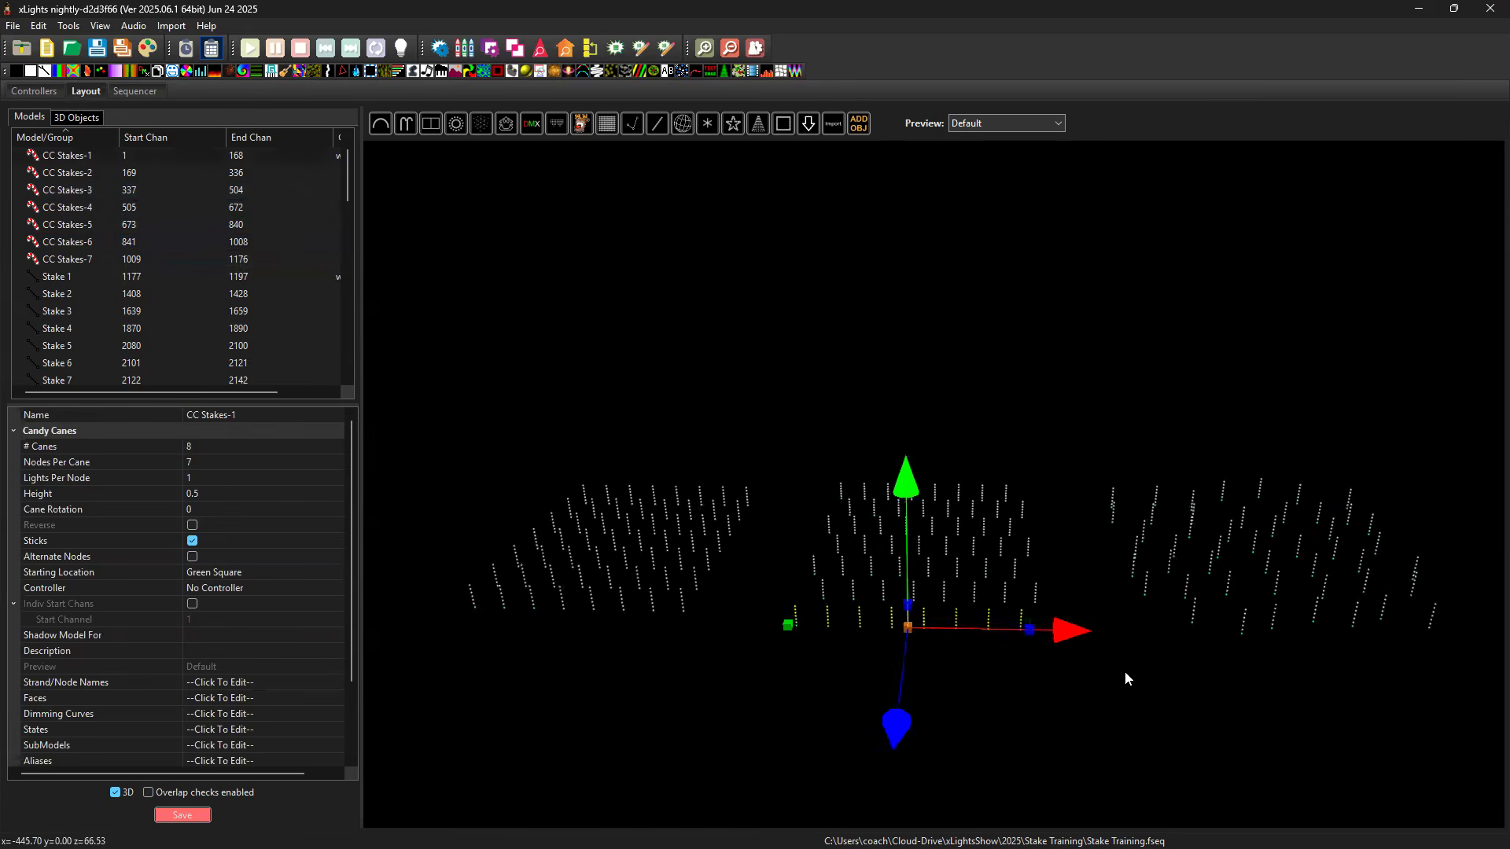
drag(1106, 644, 1040, 560)
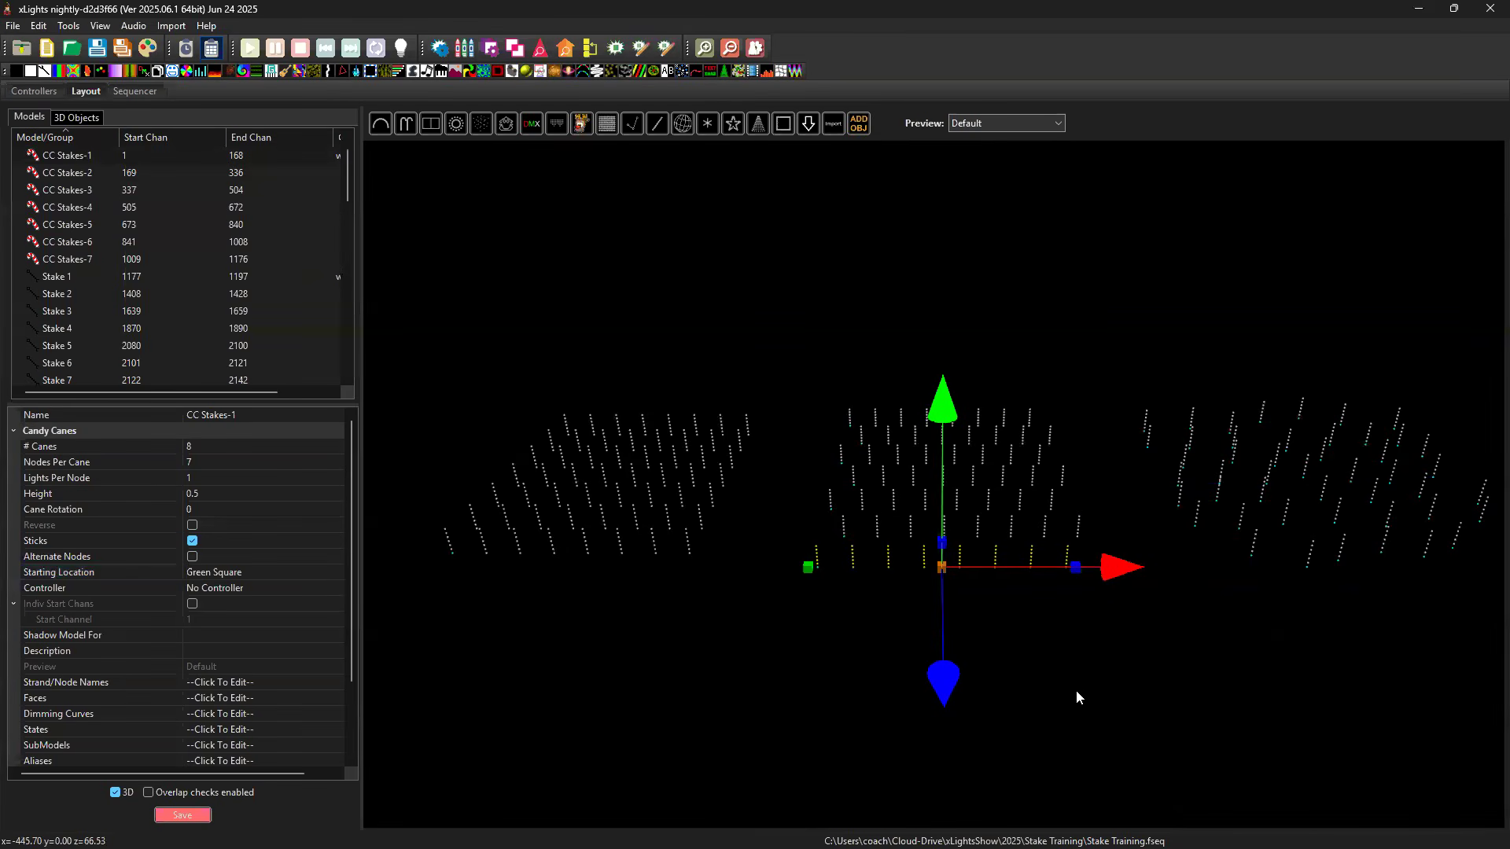
click(1112, 668)
drag(1142, 658, 793, 693)
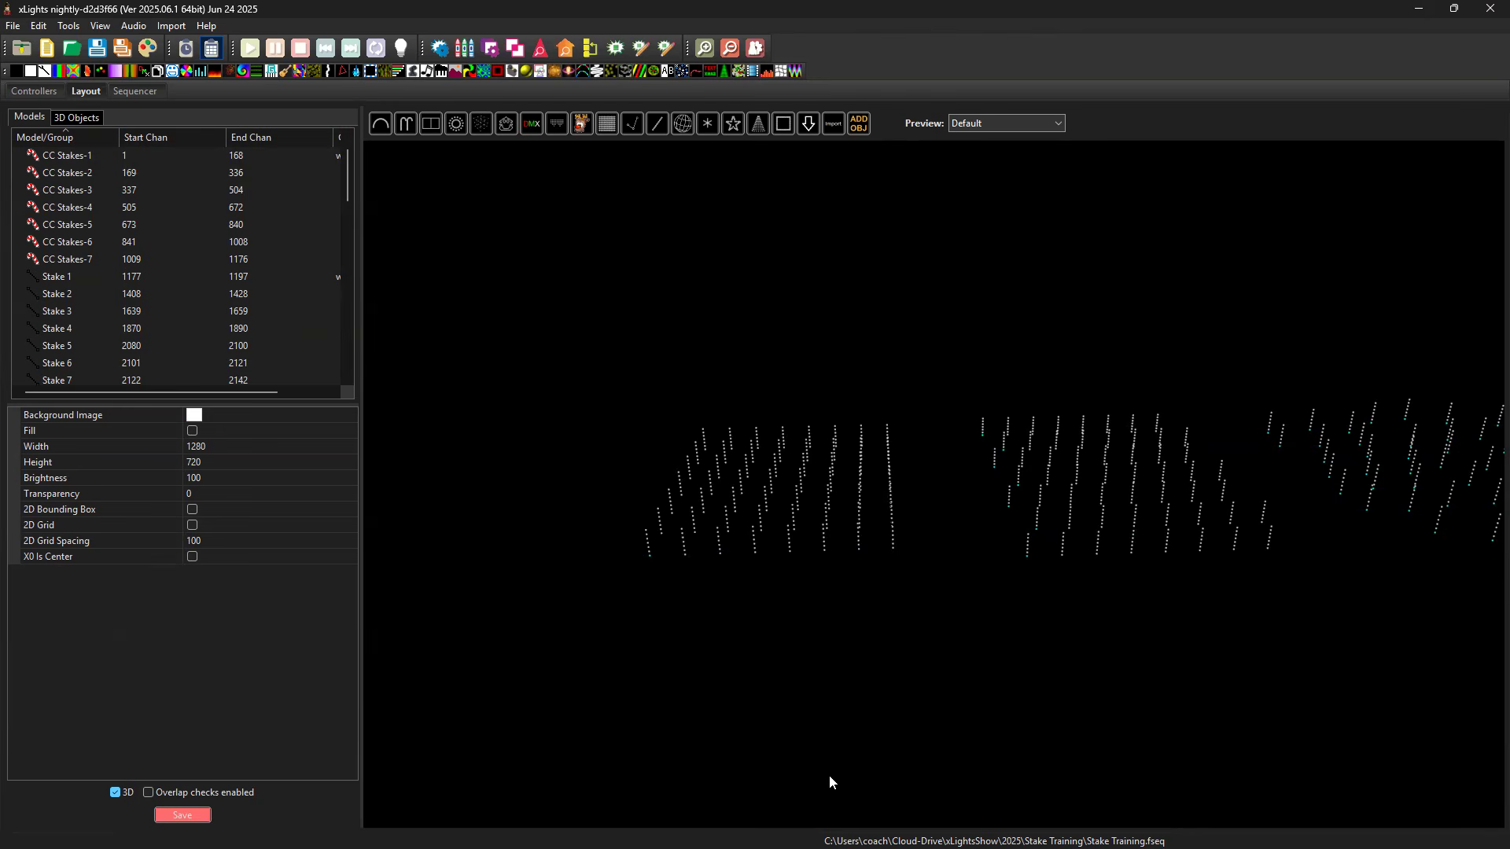
drag(864, 649, 859, 648)
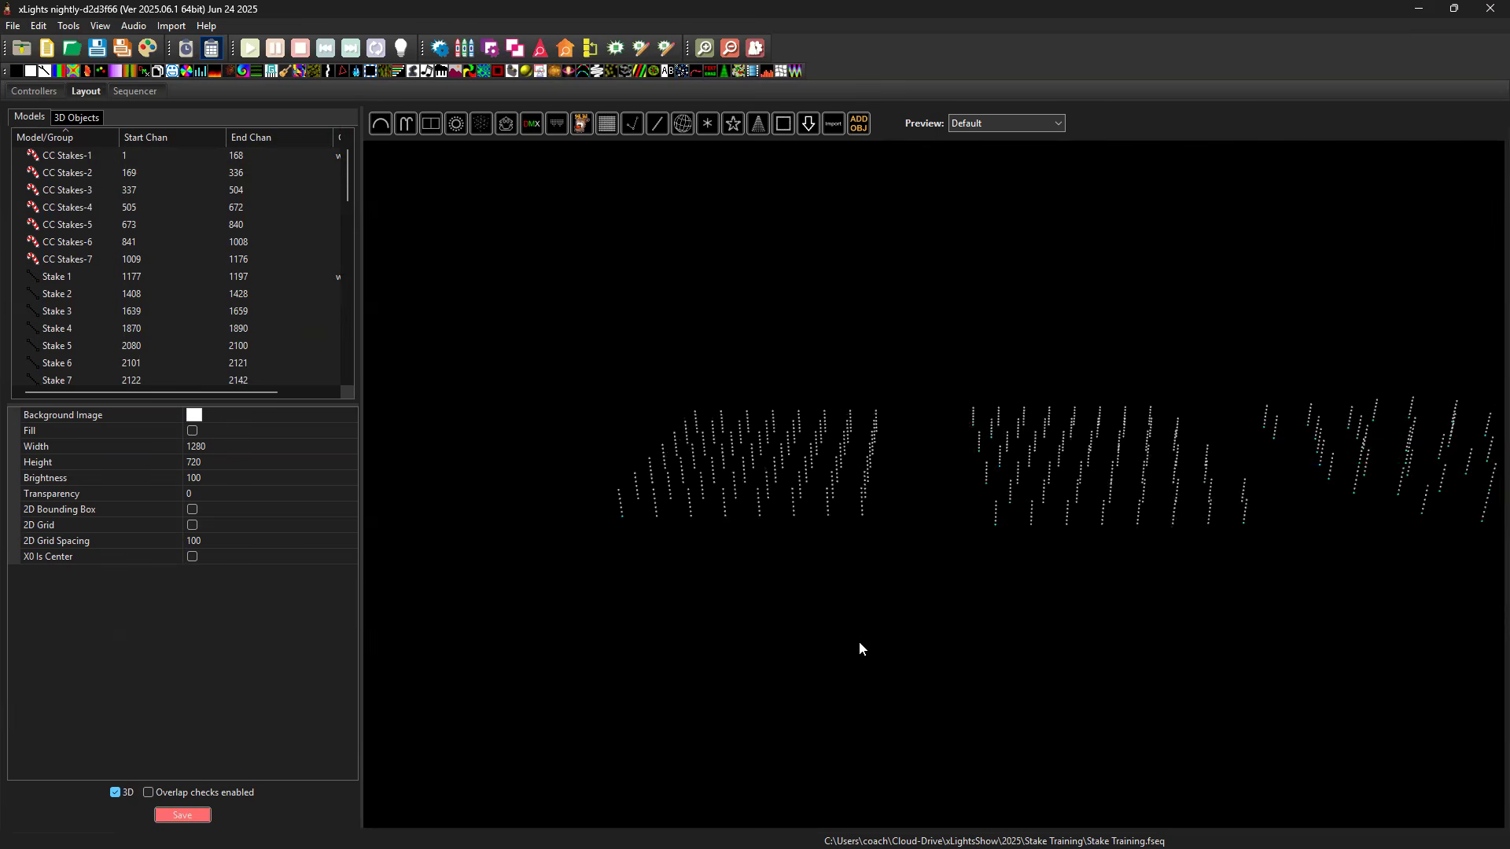
drag(1114, 636, 1093, 642)
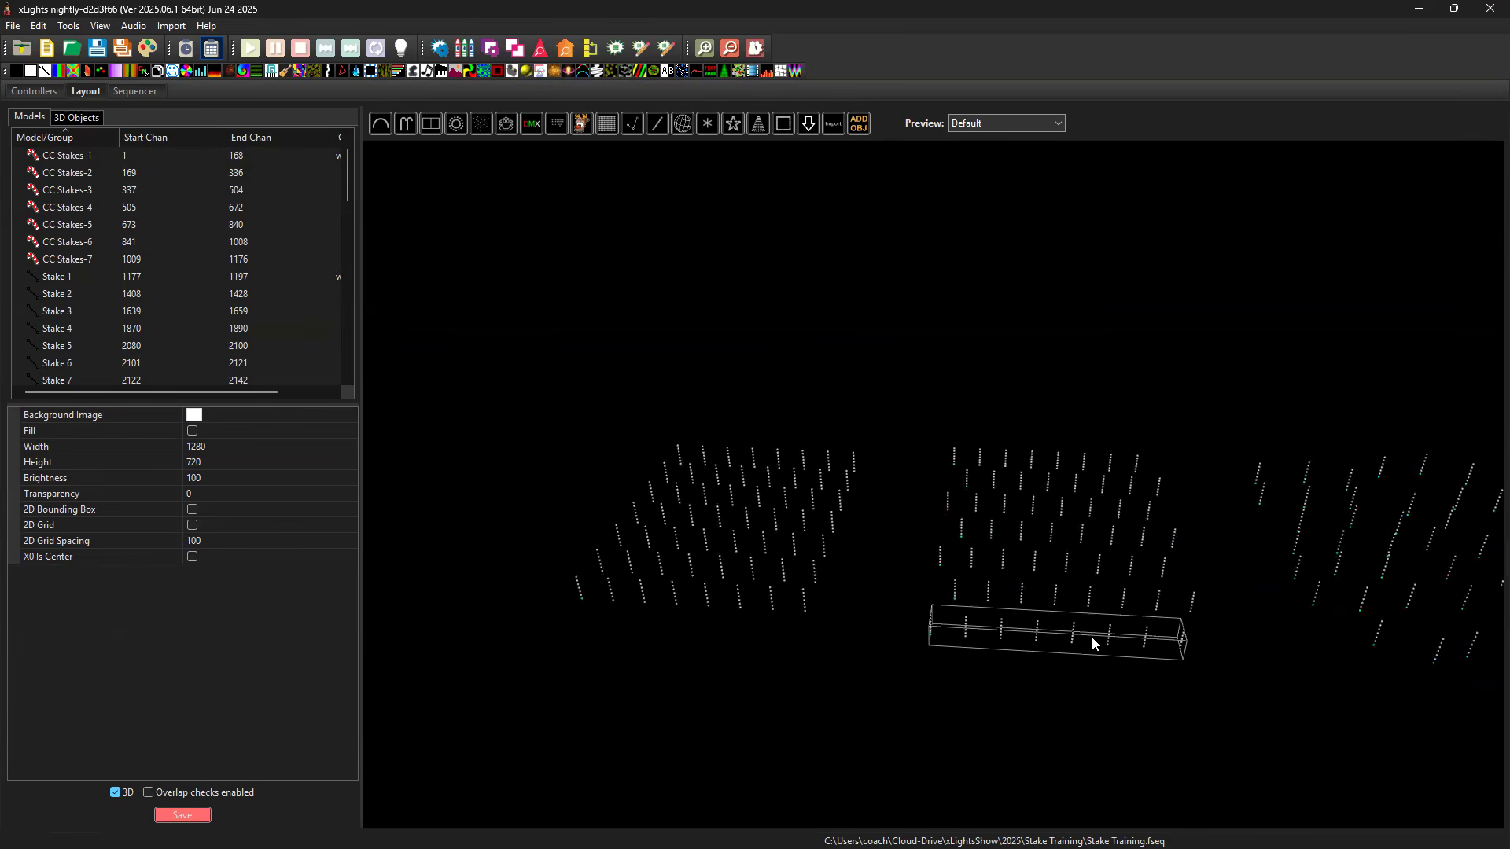
Compare how the Cube, candy cane and random stake fields line up from low, raised and sideways viewpoints.
drag(840, 656, 750, 643)
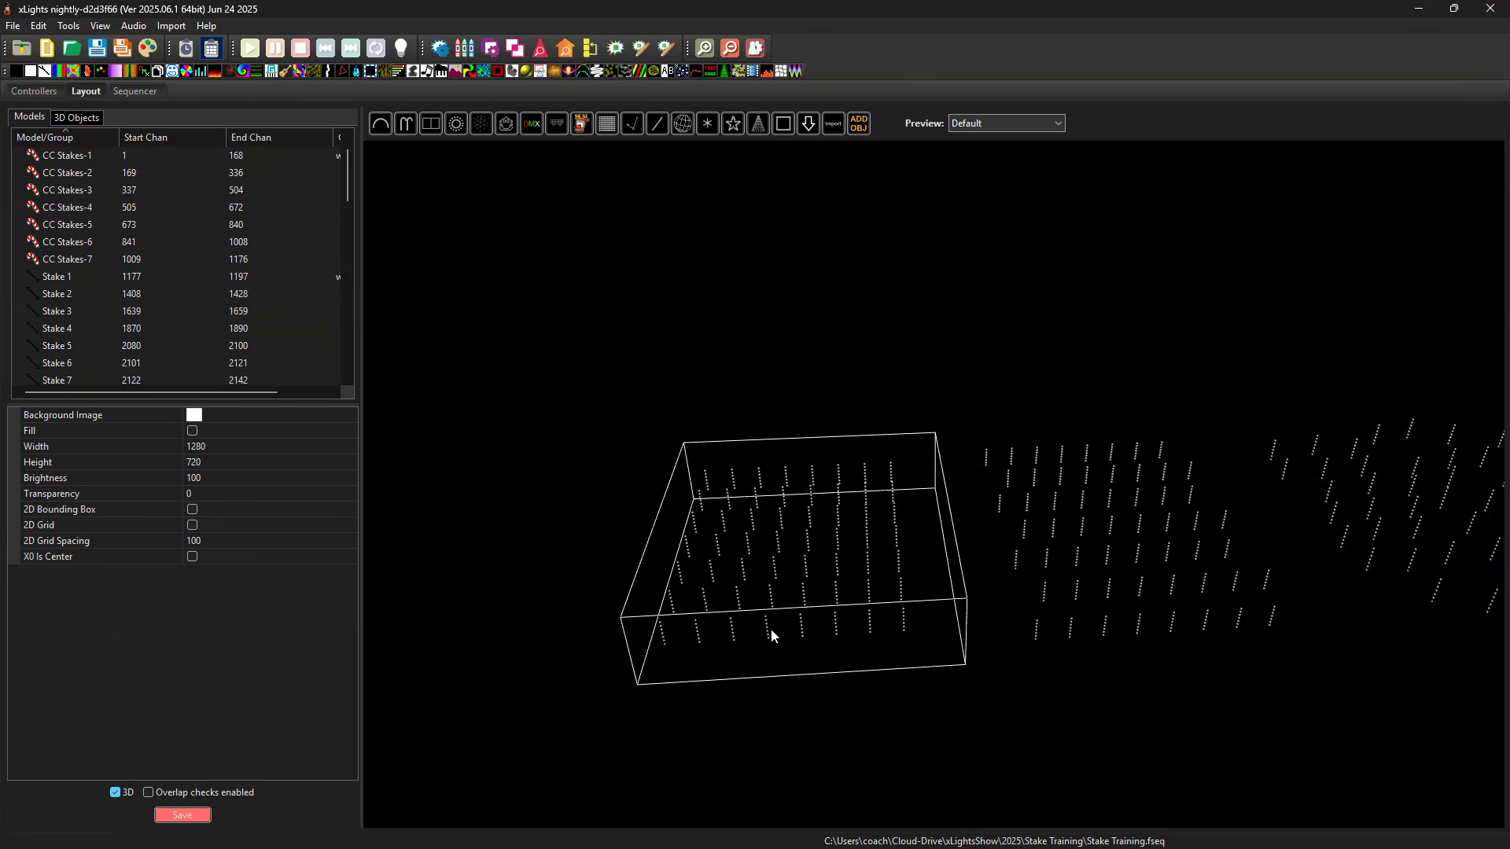
drag(820, 700, 914, 663)
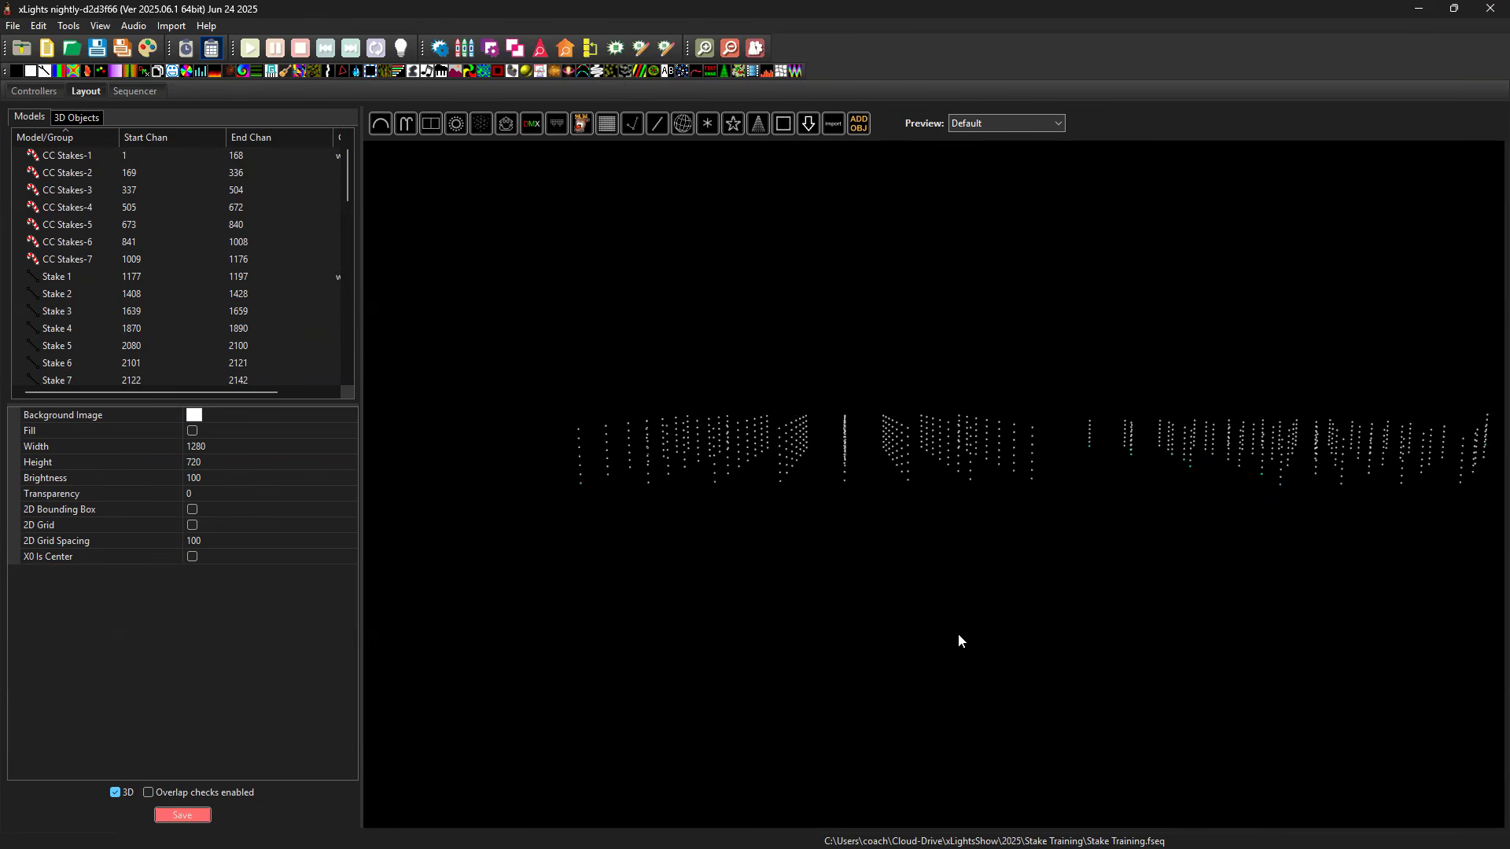
drag(1086, 672, 1082, 674)
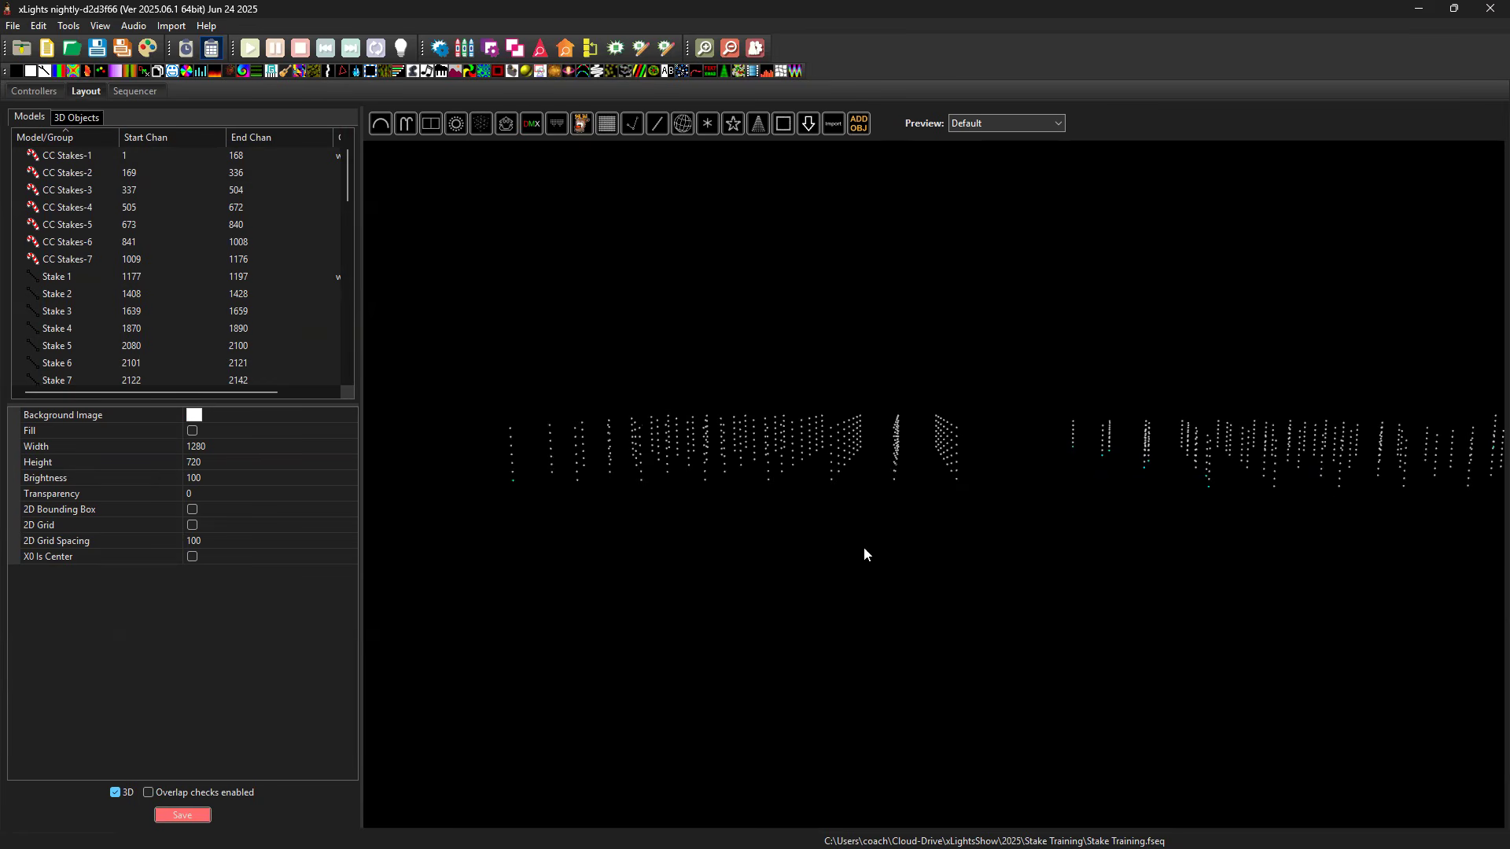
drag(991, 605, 973, 638)
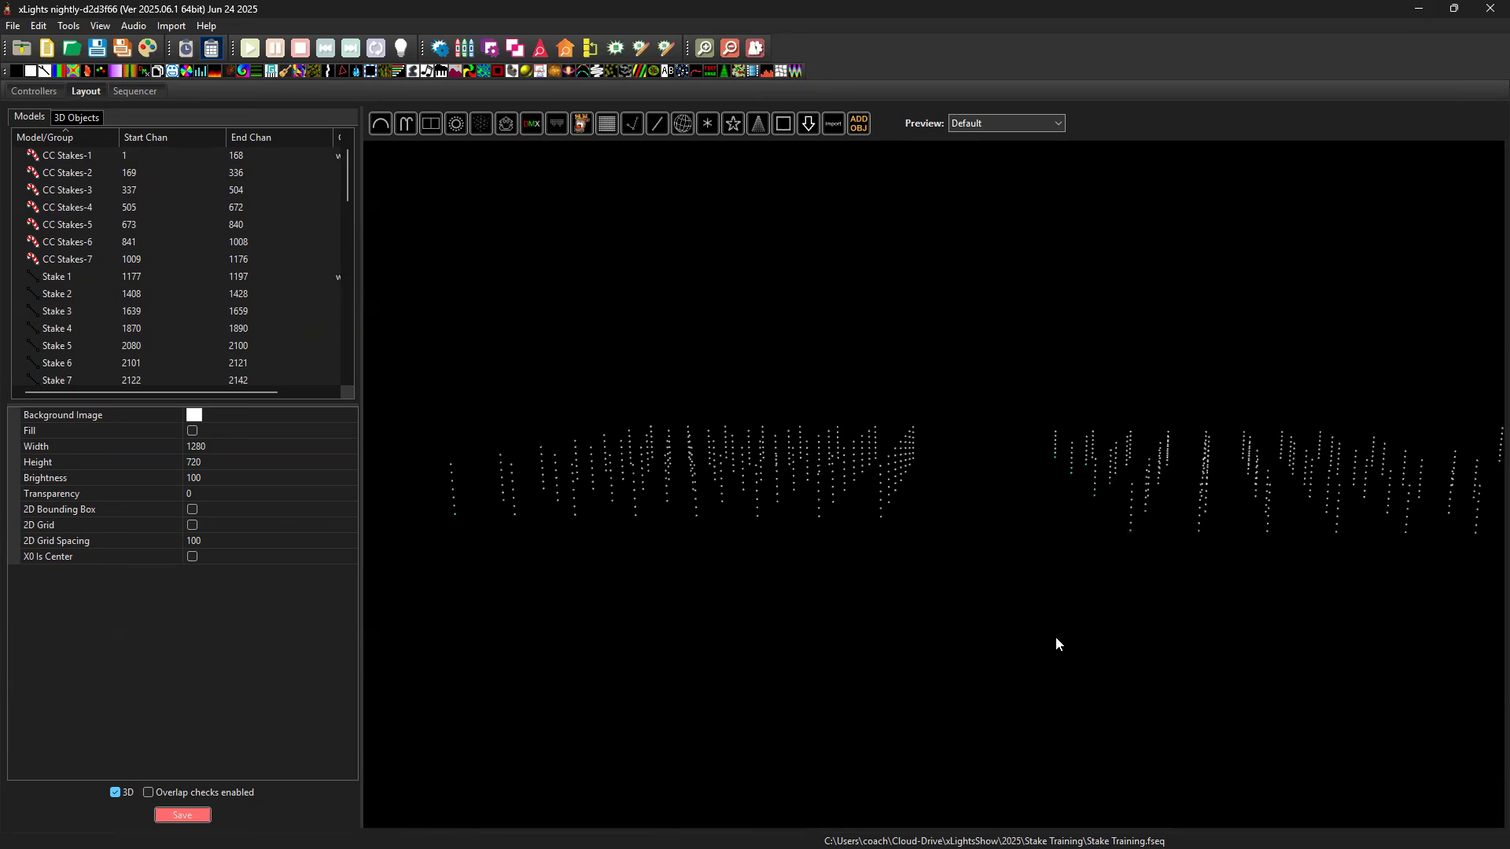
drag(1067, 639, 1051, 598)
click(1123, 654)
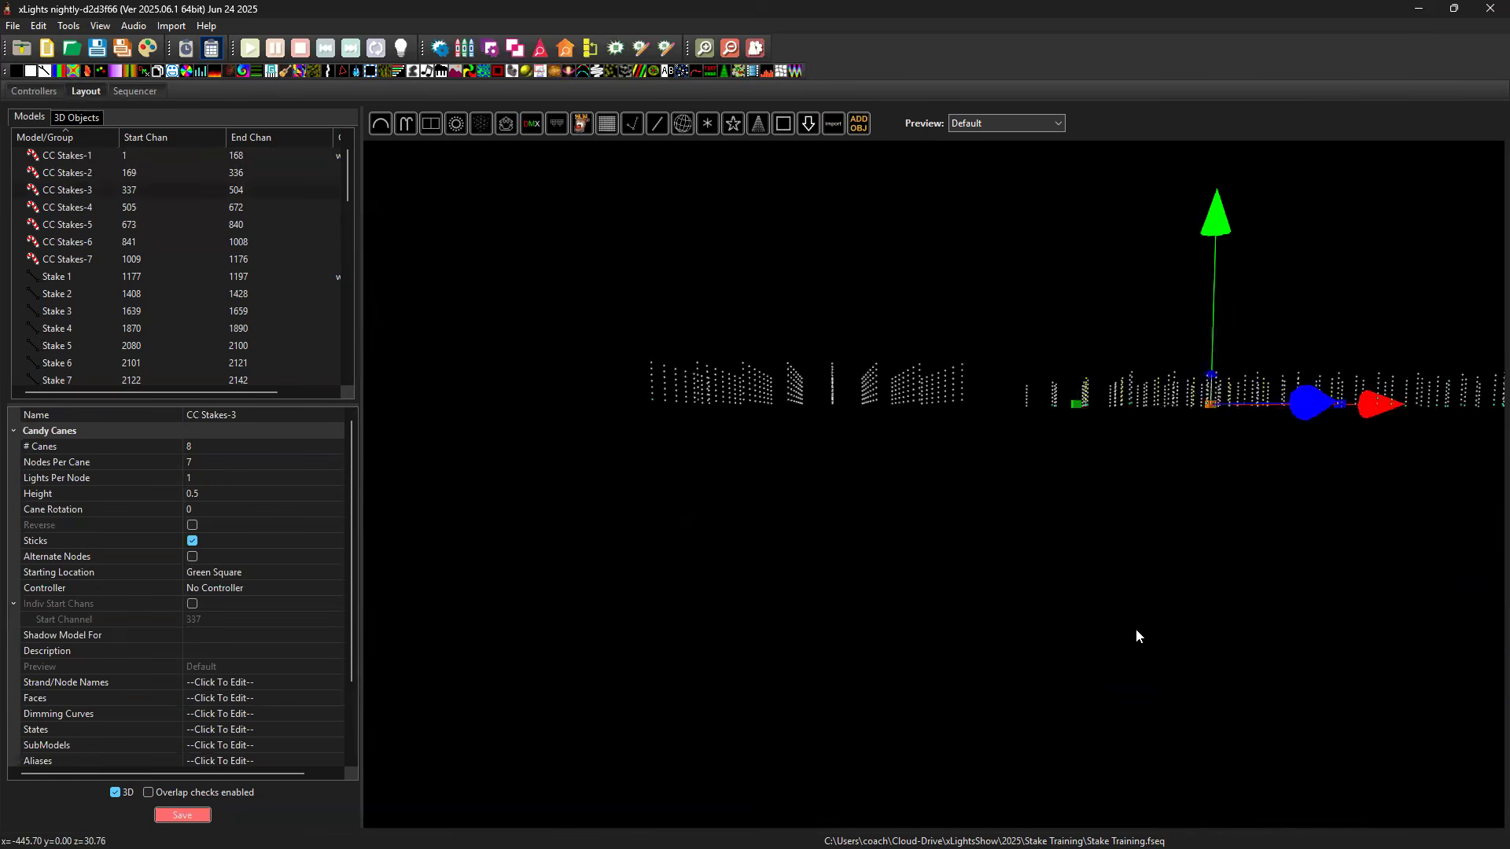
drag(1136, 628, 1127, 588)
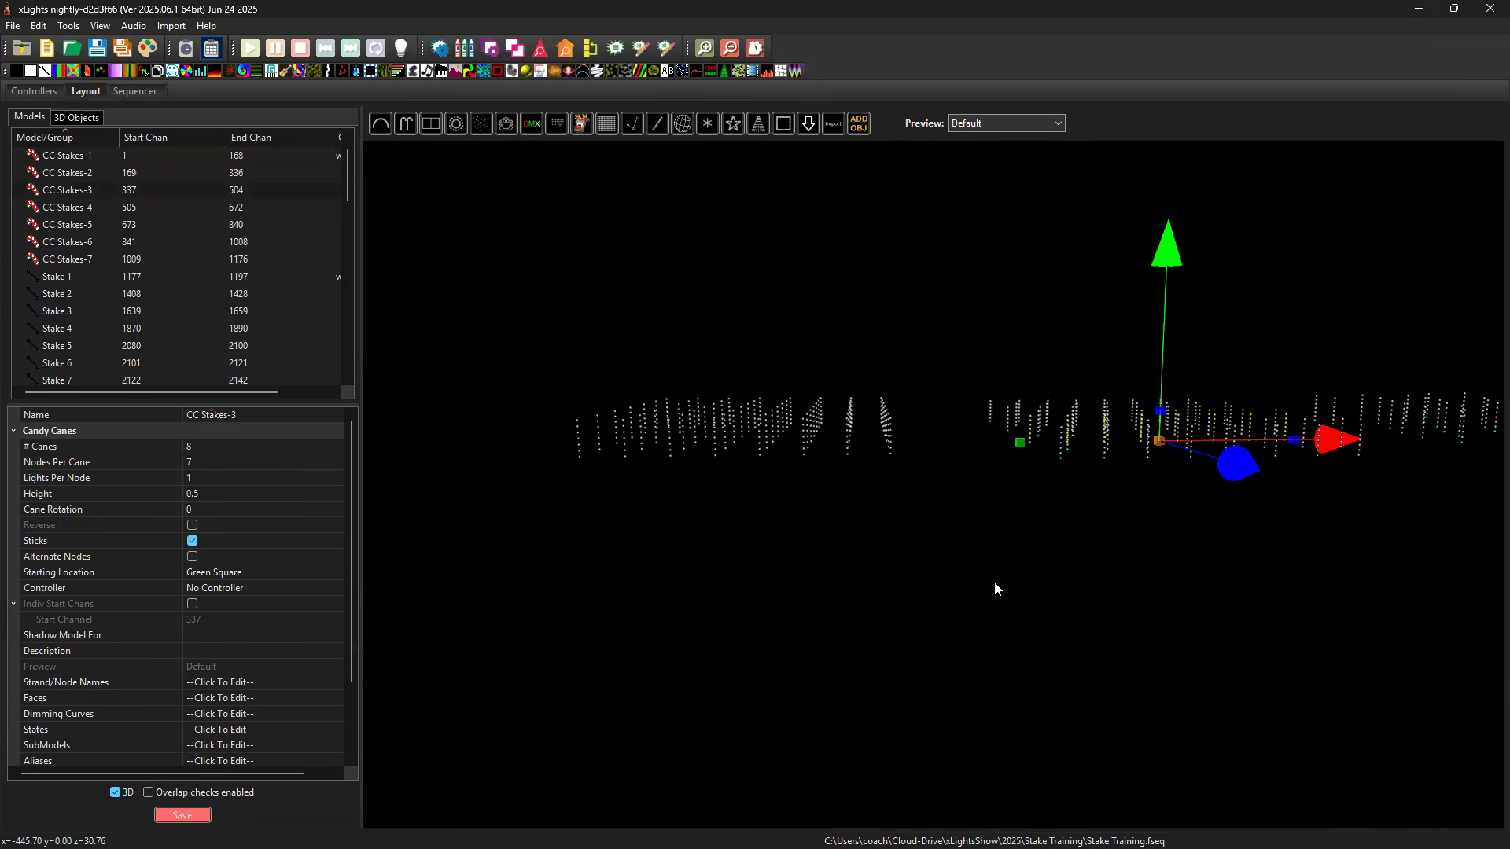
click(1128, 576)
drag(1129, 575, 998, 625)
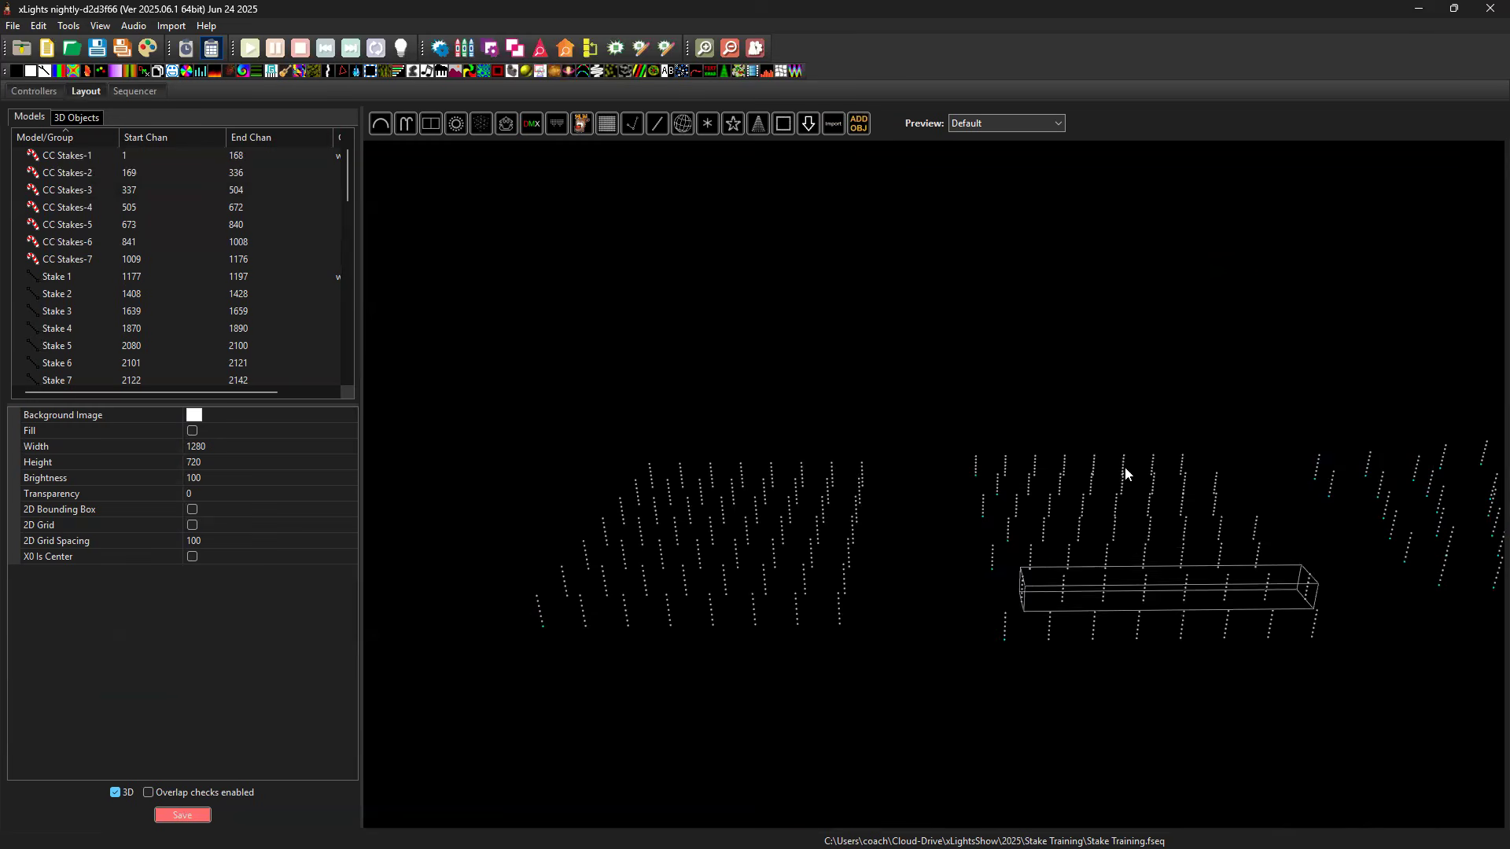
drag(1134, 696, 1125, 603)
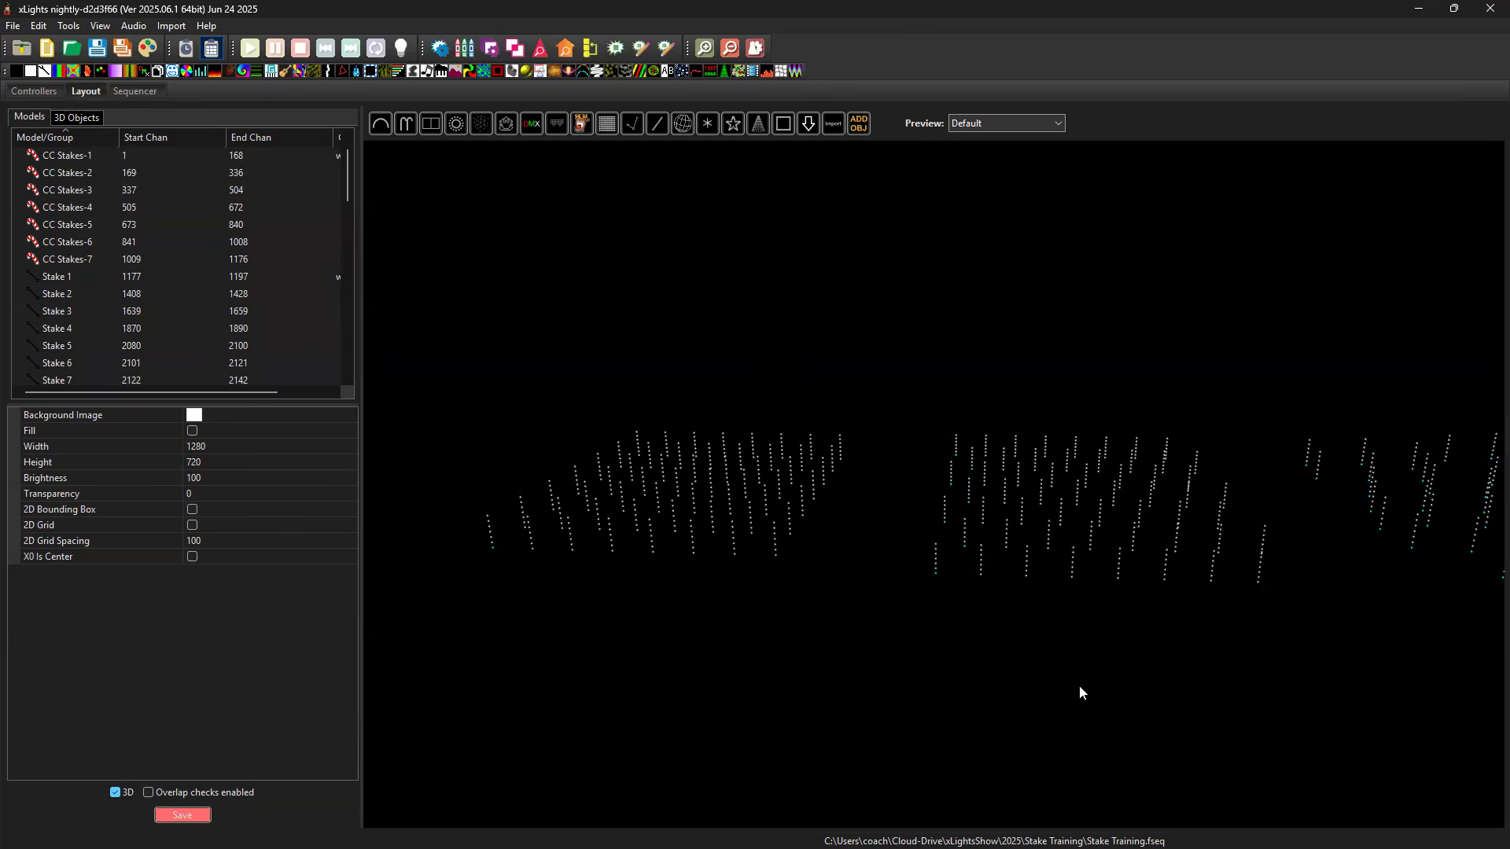
drag(1095, 656, 1319, 753)
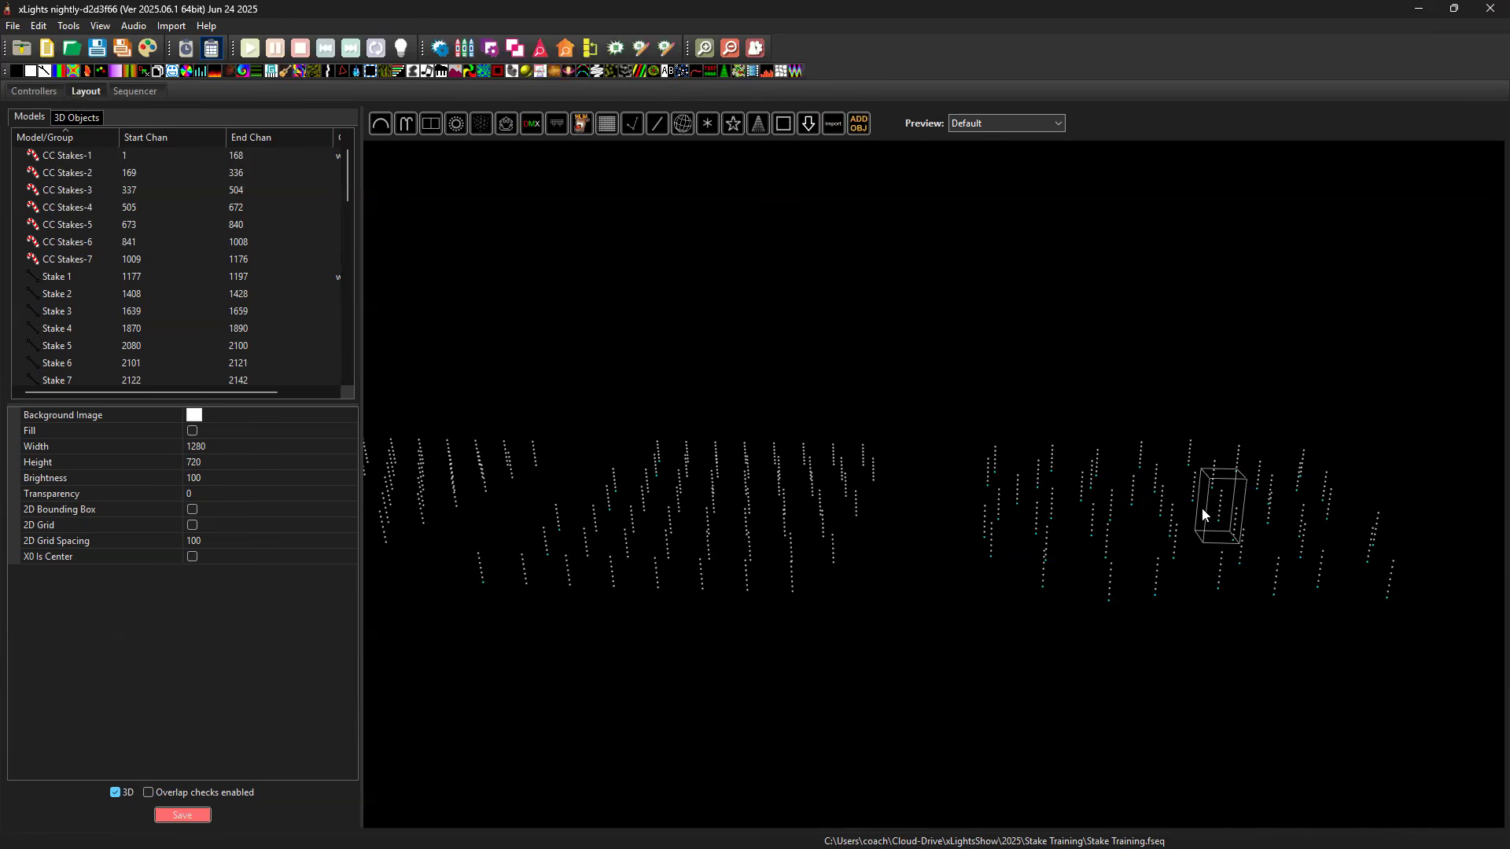
scroll(1226, 634, up, 3)
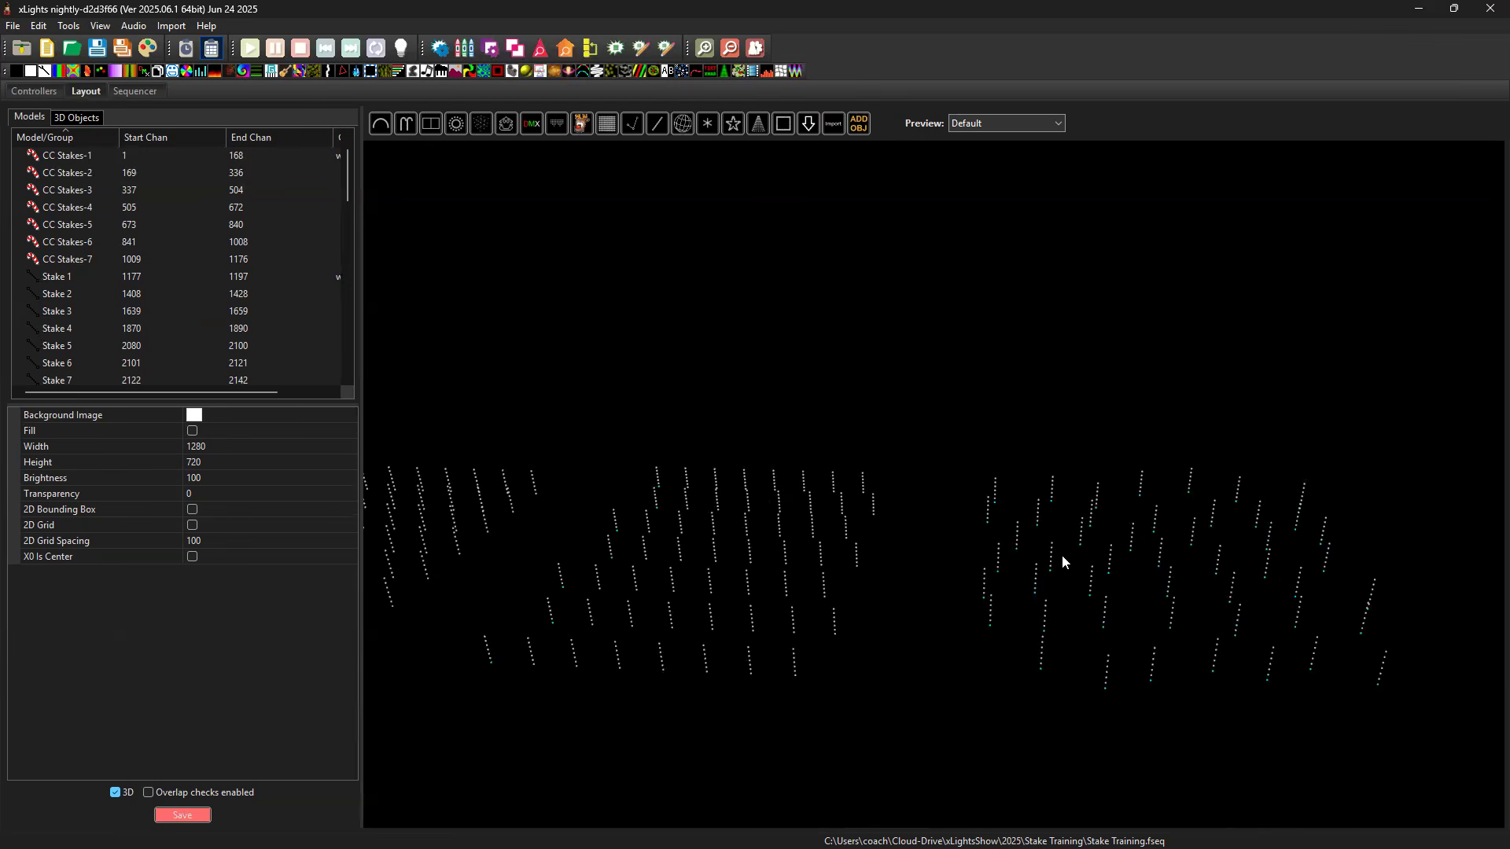
drag(1094, 709, 1444, 516)
click(1156, 697)
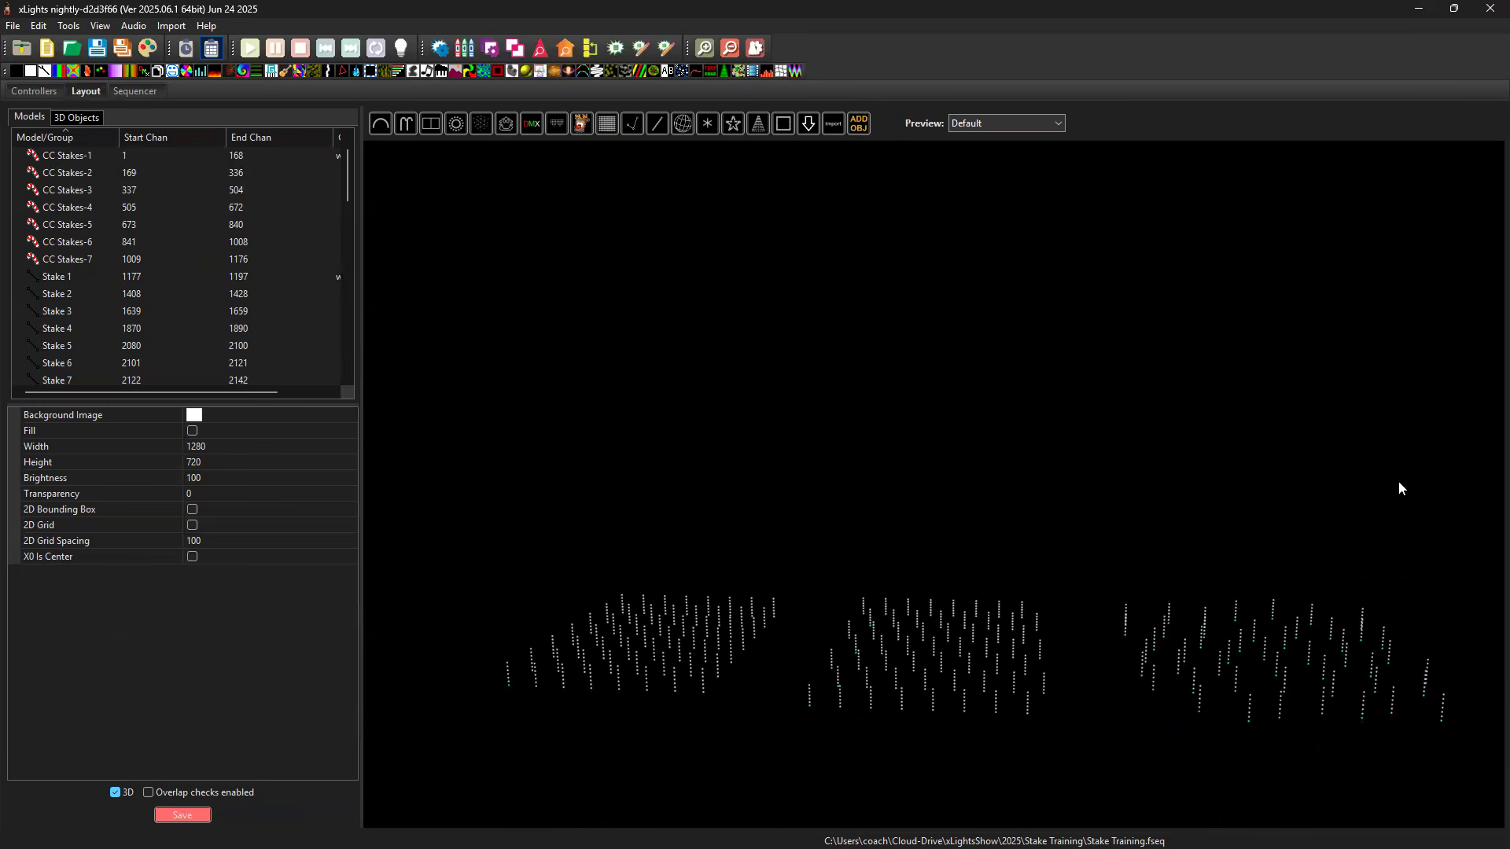
In the Sequencer, delete the test effects on Stakes-Cube and its nodes, and collapse the model's strand and node rows.
click(135, 93)
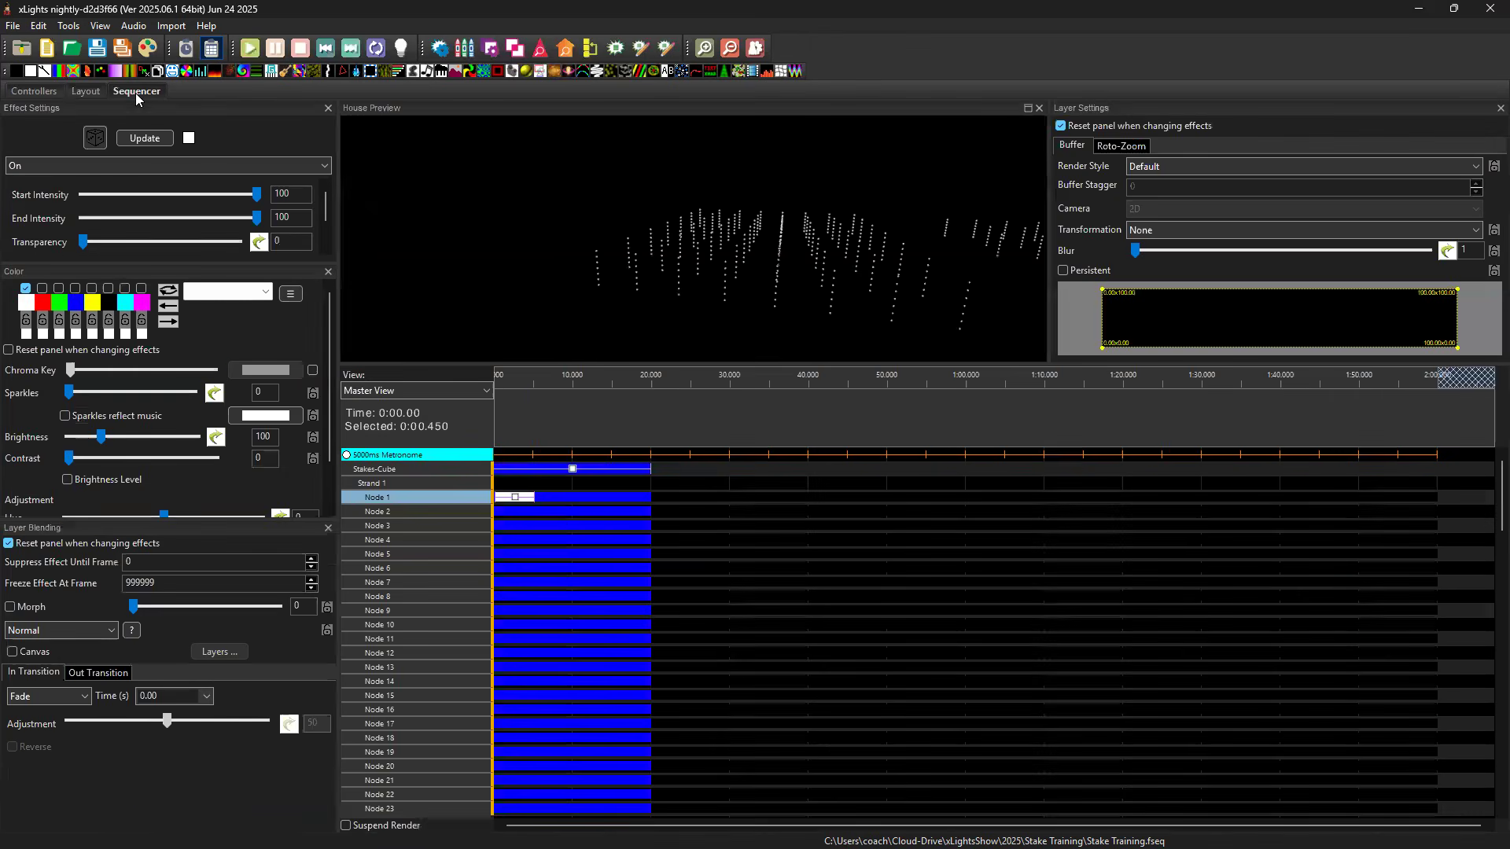
click(515, 500)
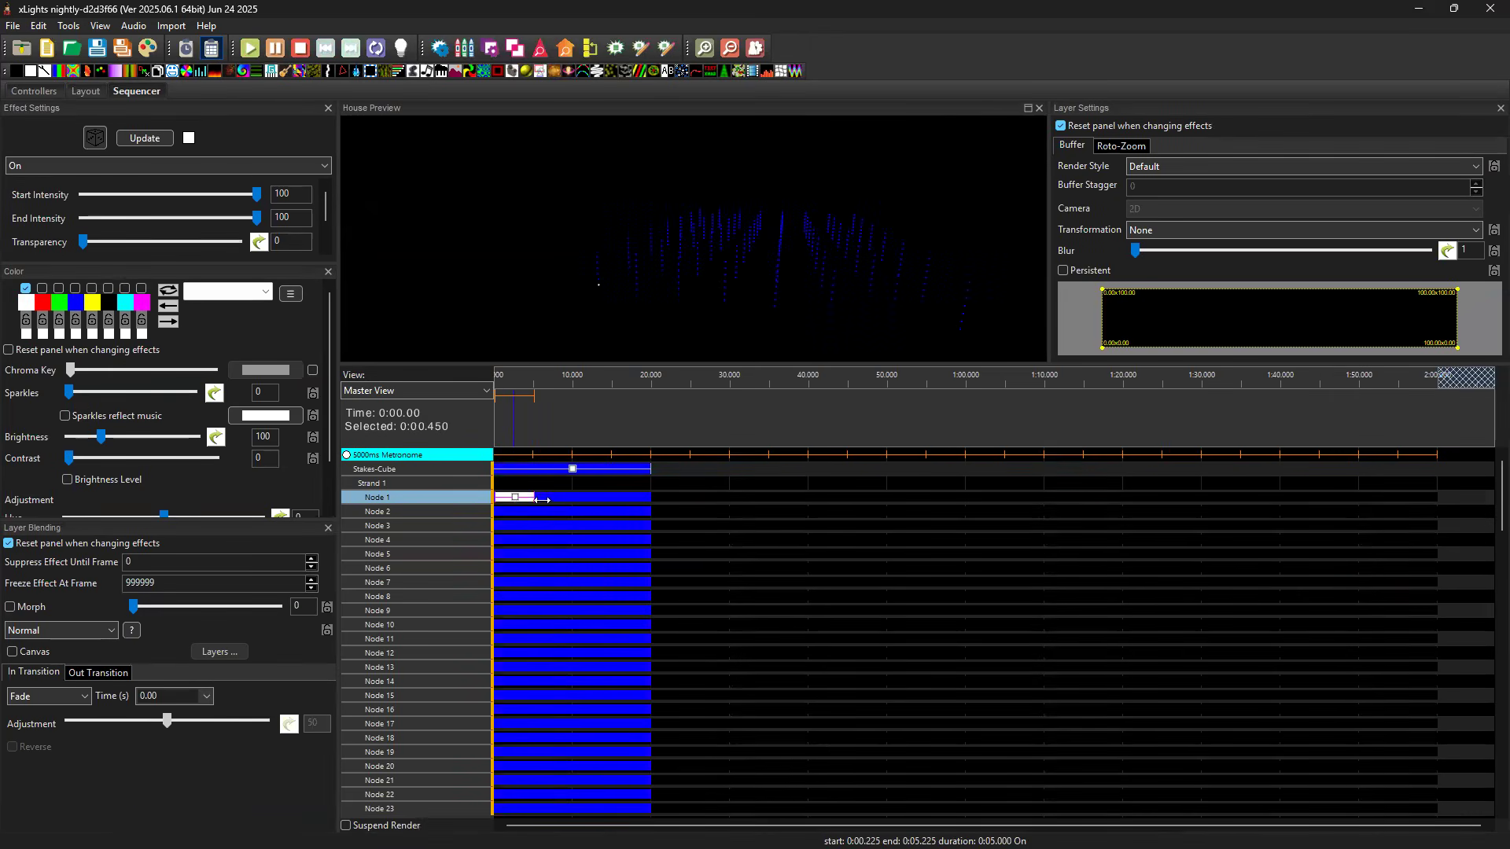
click(565, 470)
key(Delete)
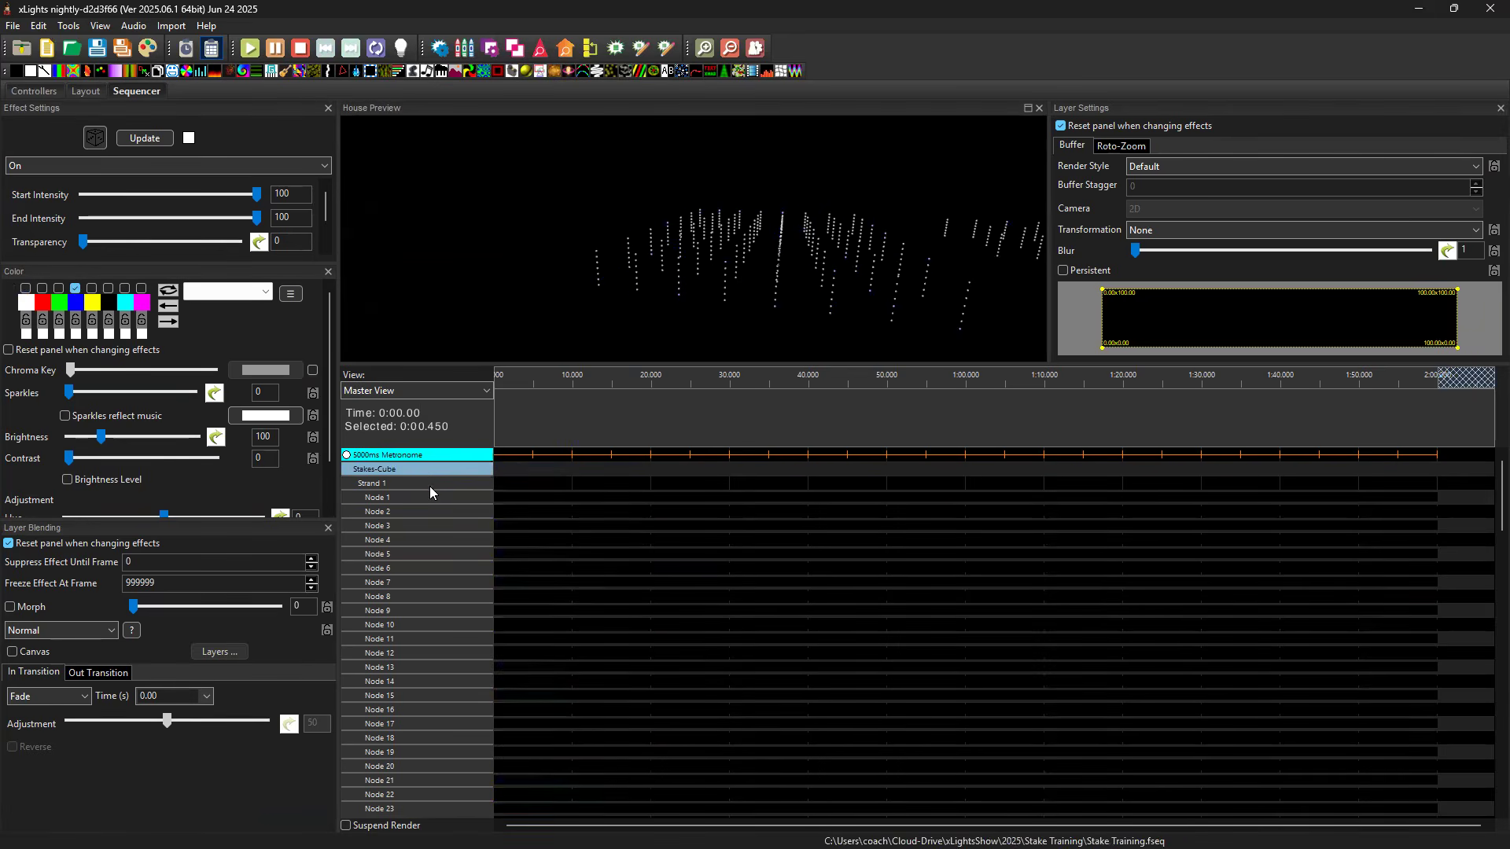
double_click(424, 470)
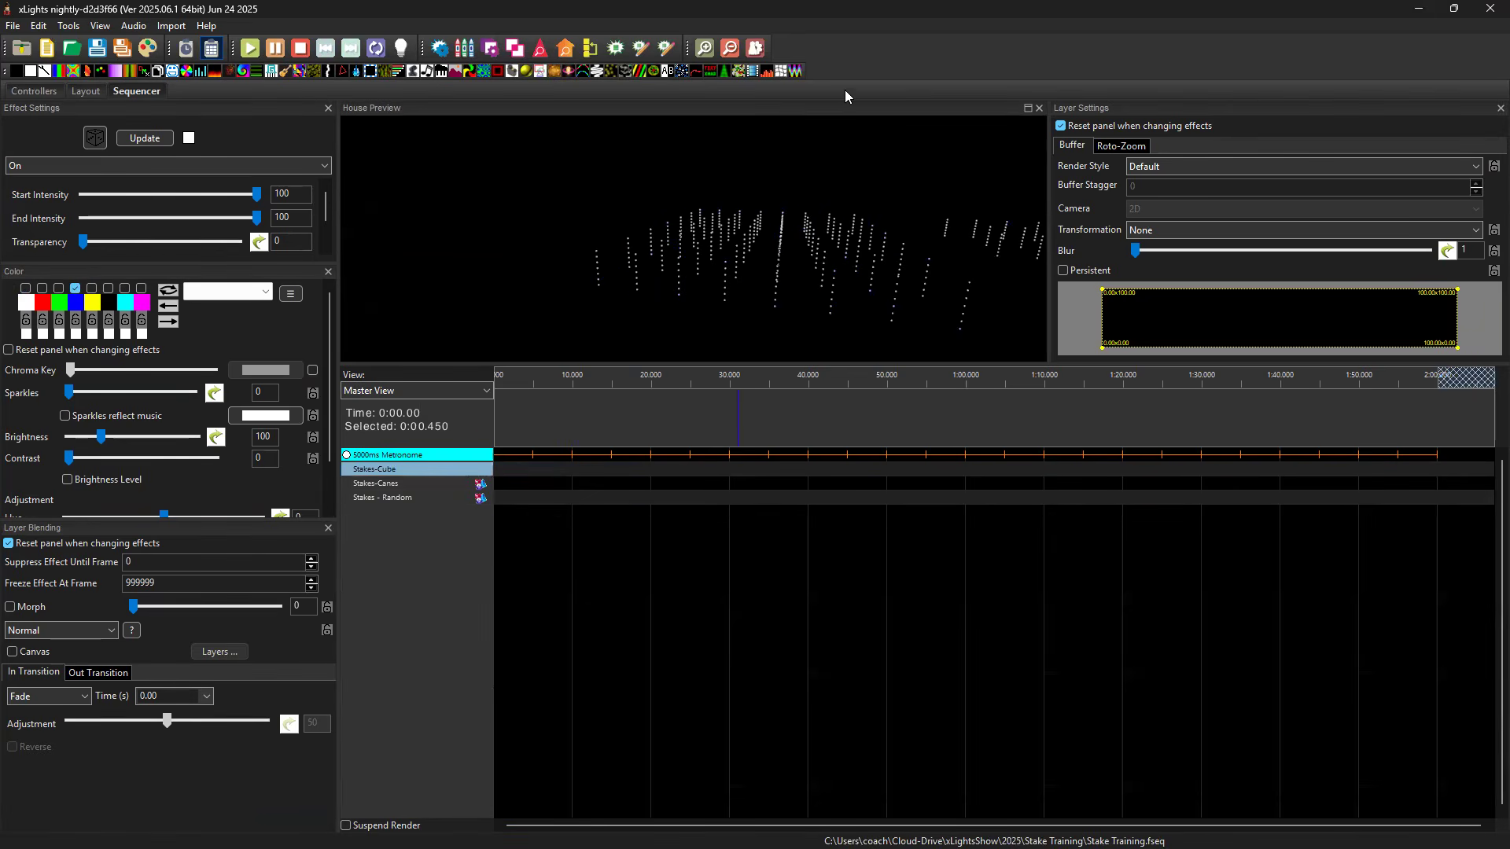
Enlarge the House Preview to show all three stake fields, and activate the 5000ms Metronome timing marks.
drag(705, 204, 1221, 217)
drag(851, 230, 876, 433)
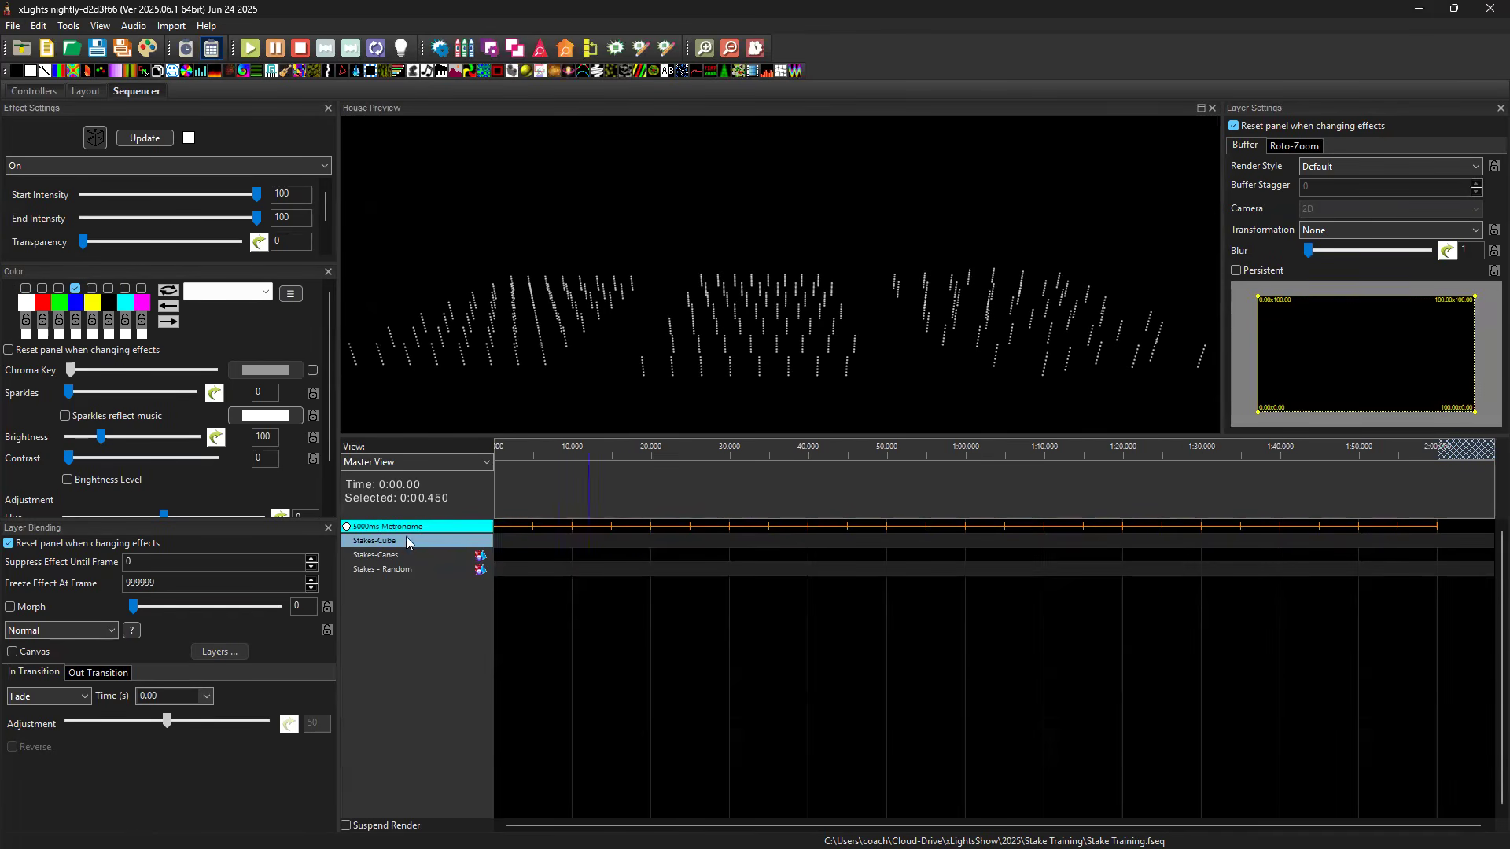
click(347, 526)
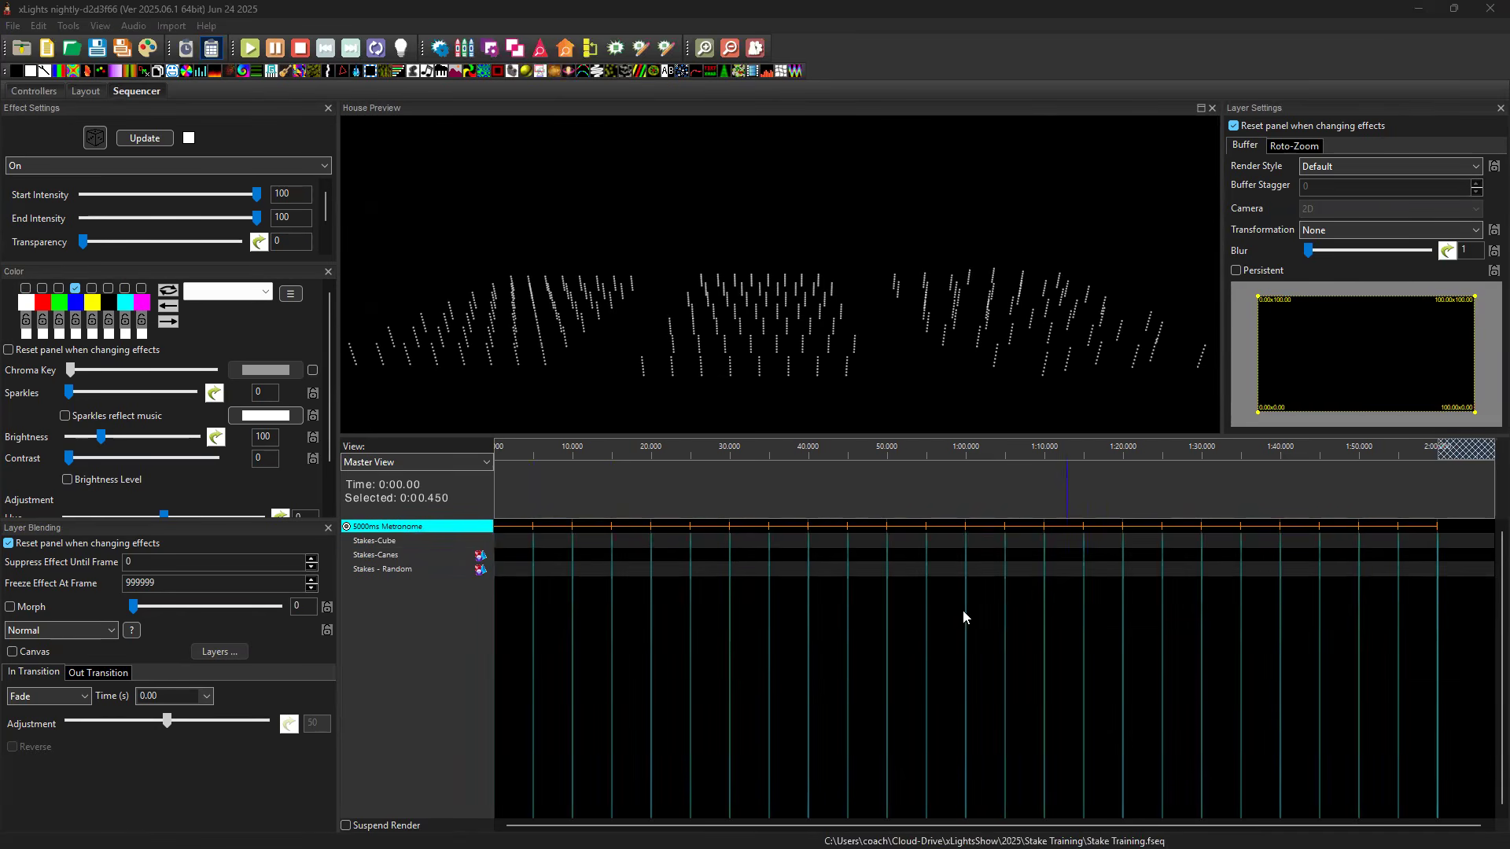
Put a Single Strand effect with Per Preview rendering in Stakes-Cube's first five-second interval, and close Layer Blending to enlarge Effect Settings.
click(512, 541)
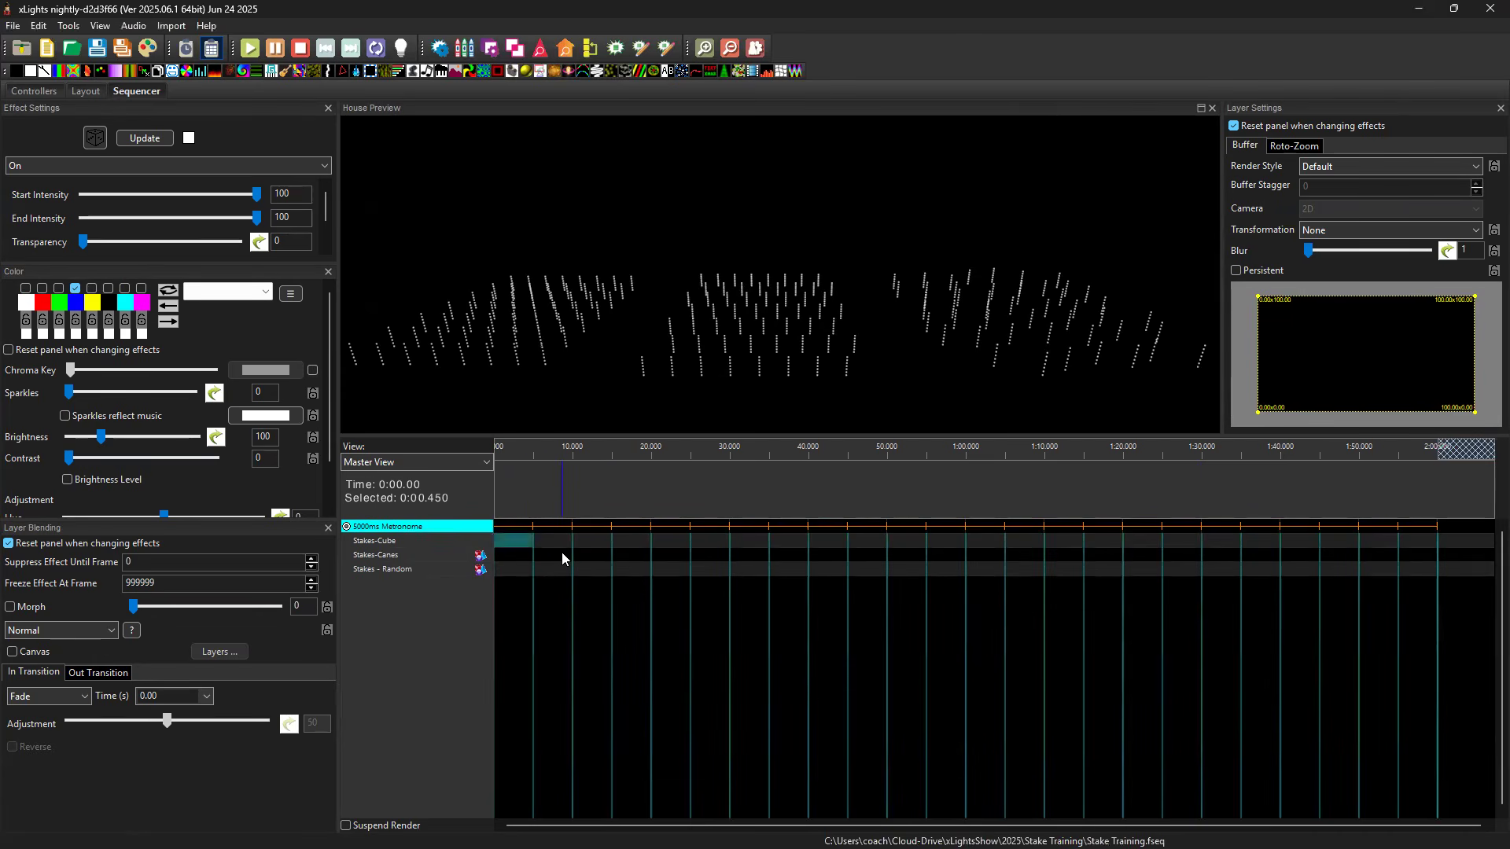
key(ctrl+v)
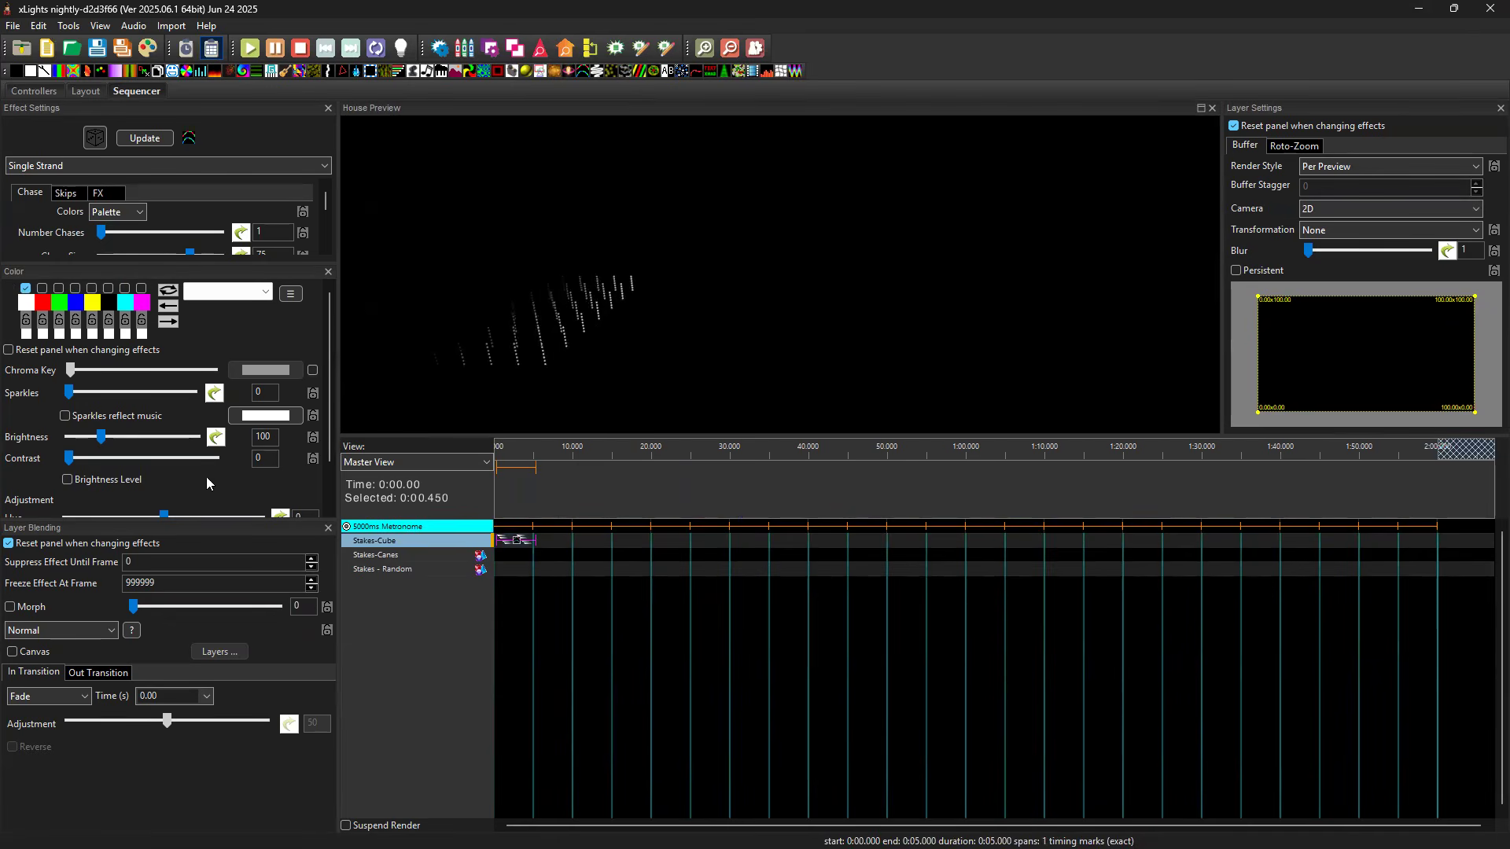
click(327, 527)
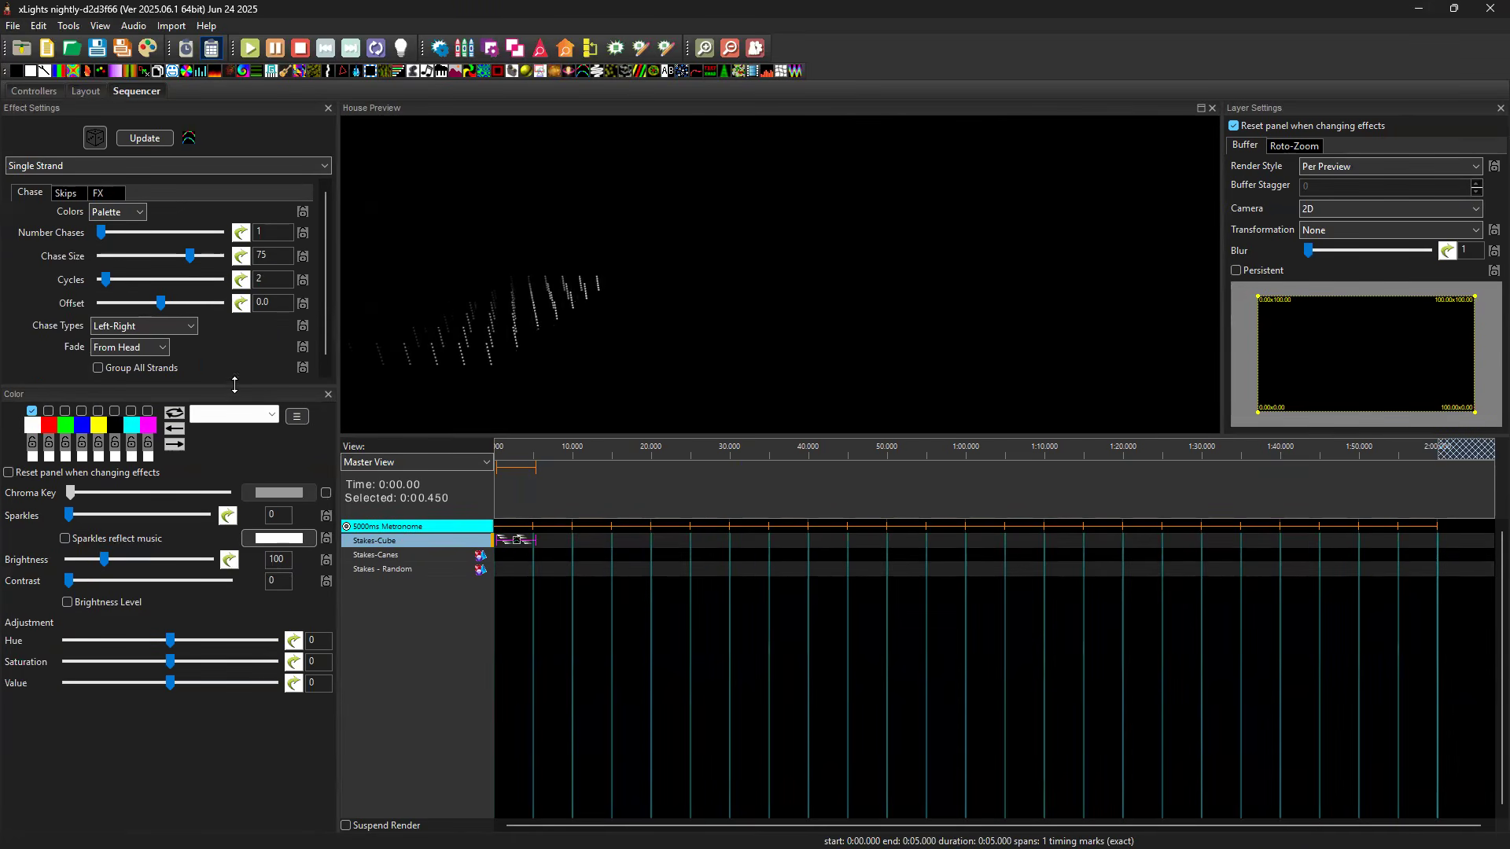
drag(234, 387, 228, 462)
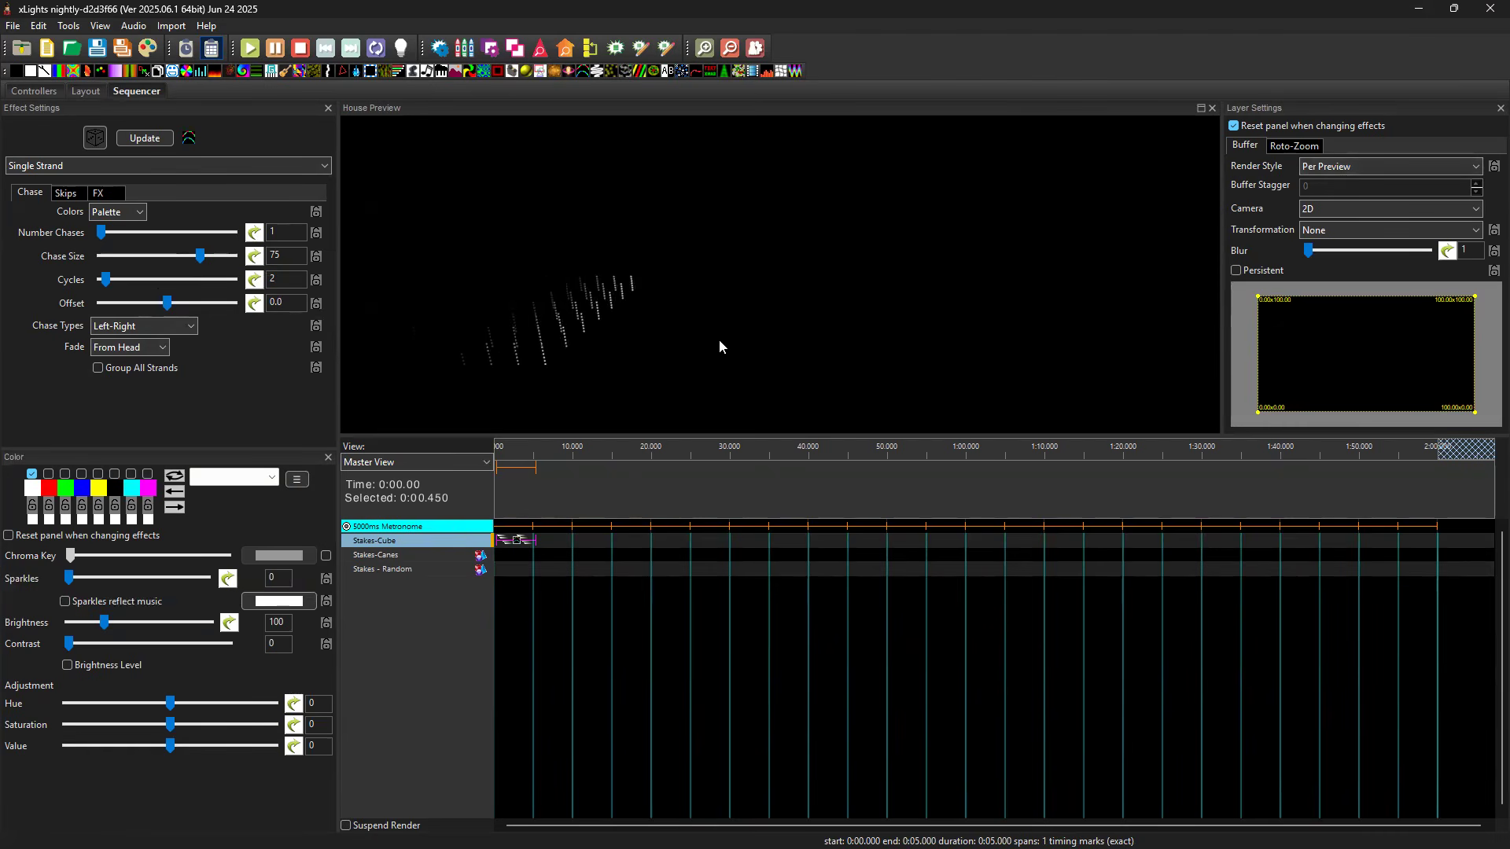
Paste the same Single Strand effect into the first five-second interval of Stakes-Canes and Stakes - Random.
click(517, 559)
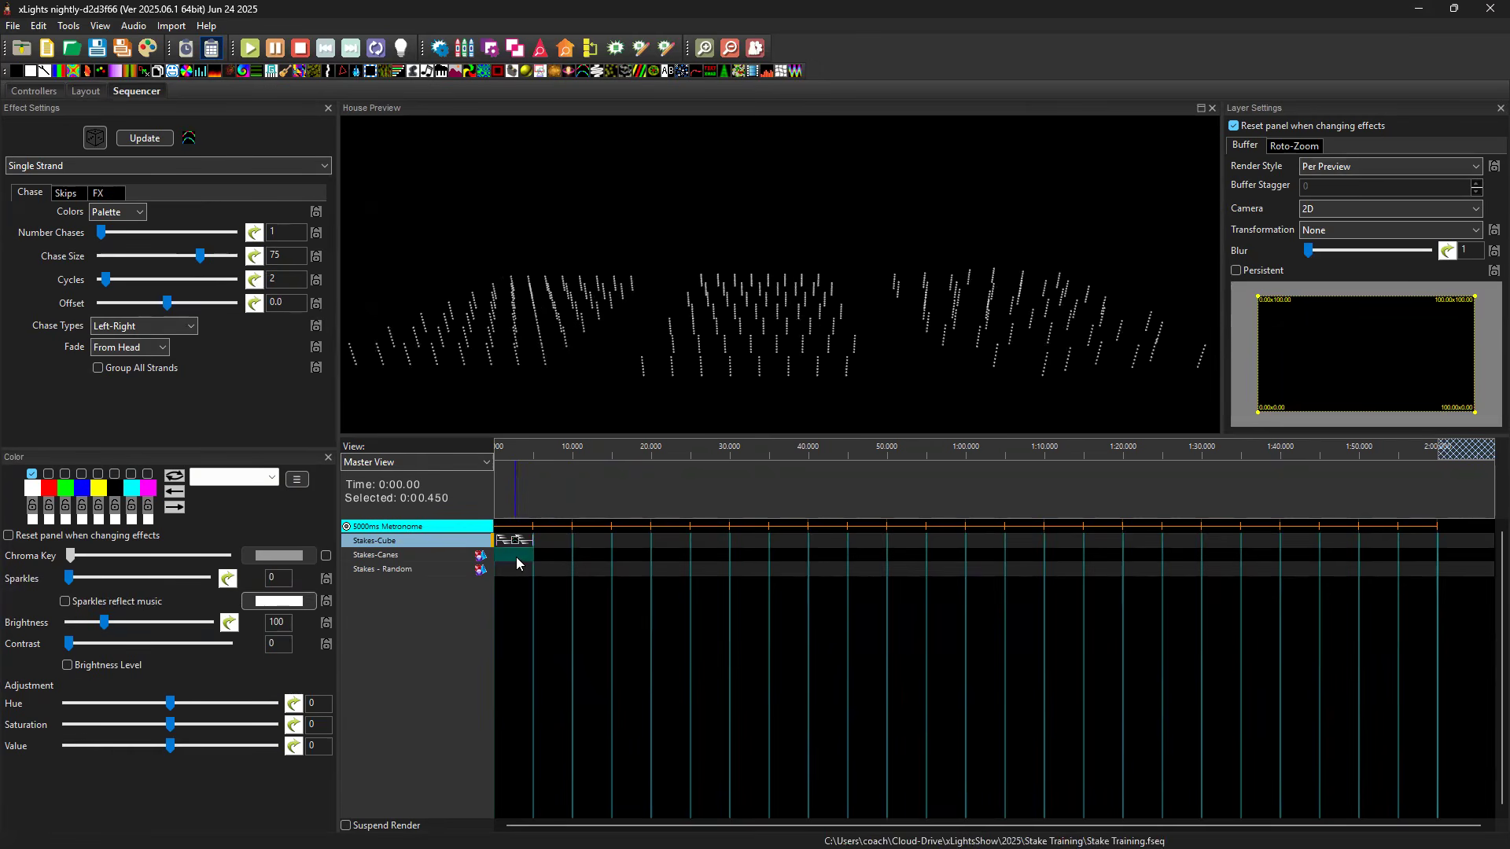
key(ctrl+v)
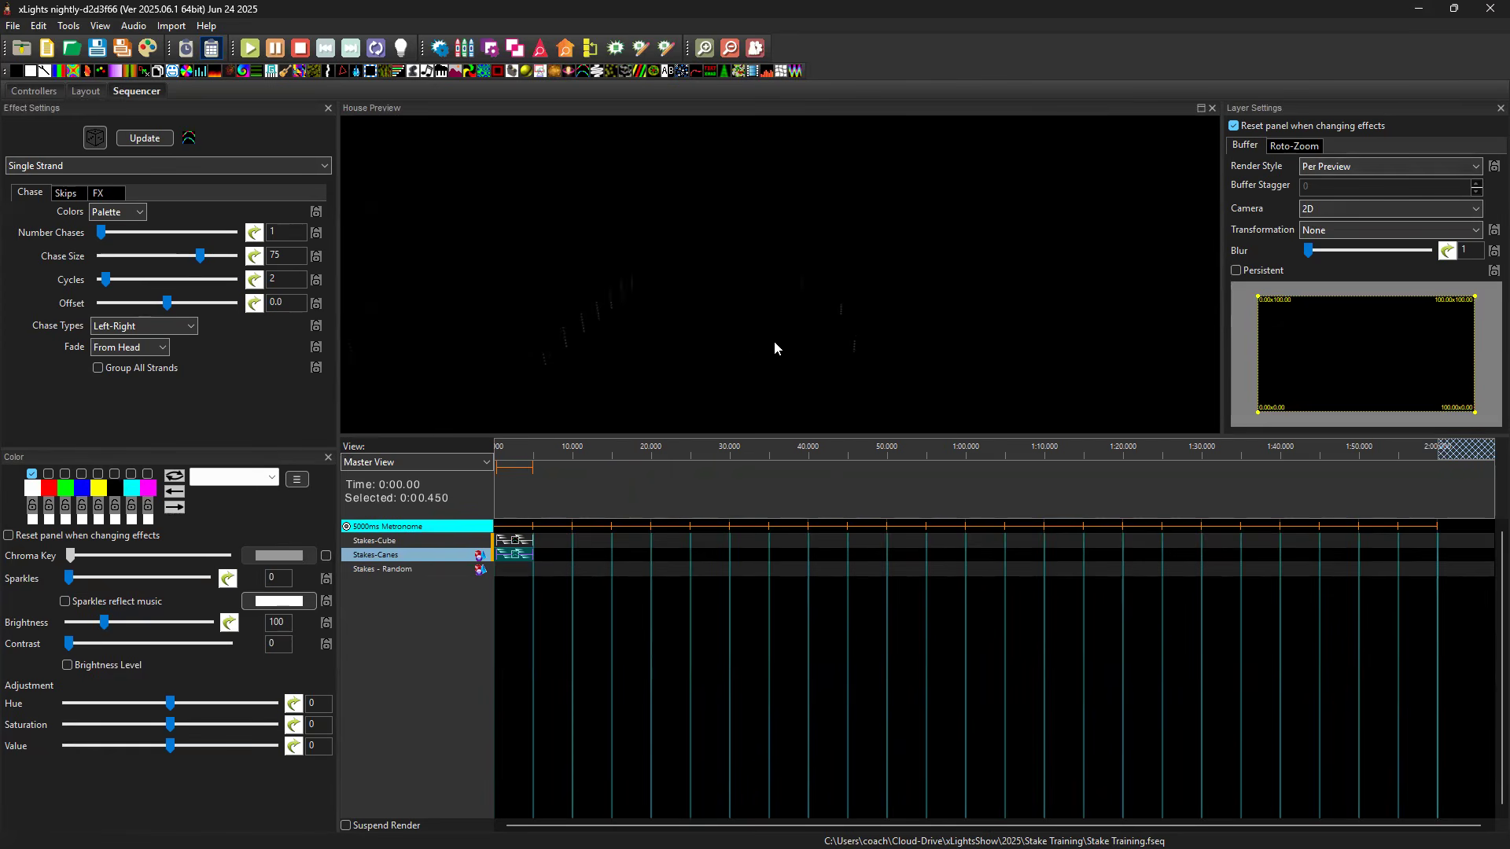
click(516, 572)
key(ctrl+v)
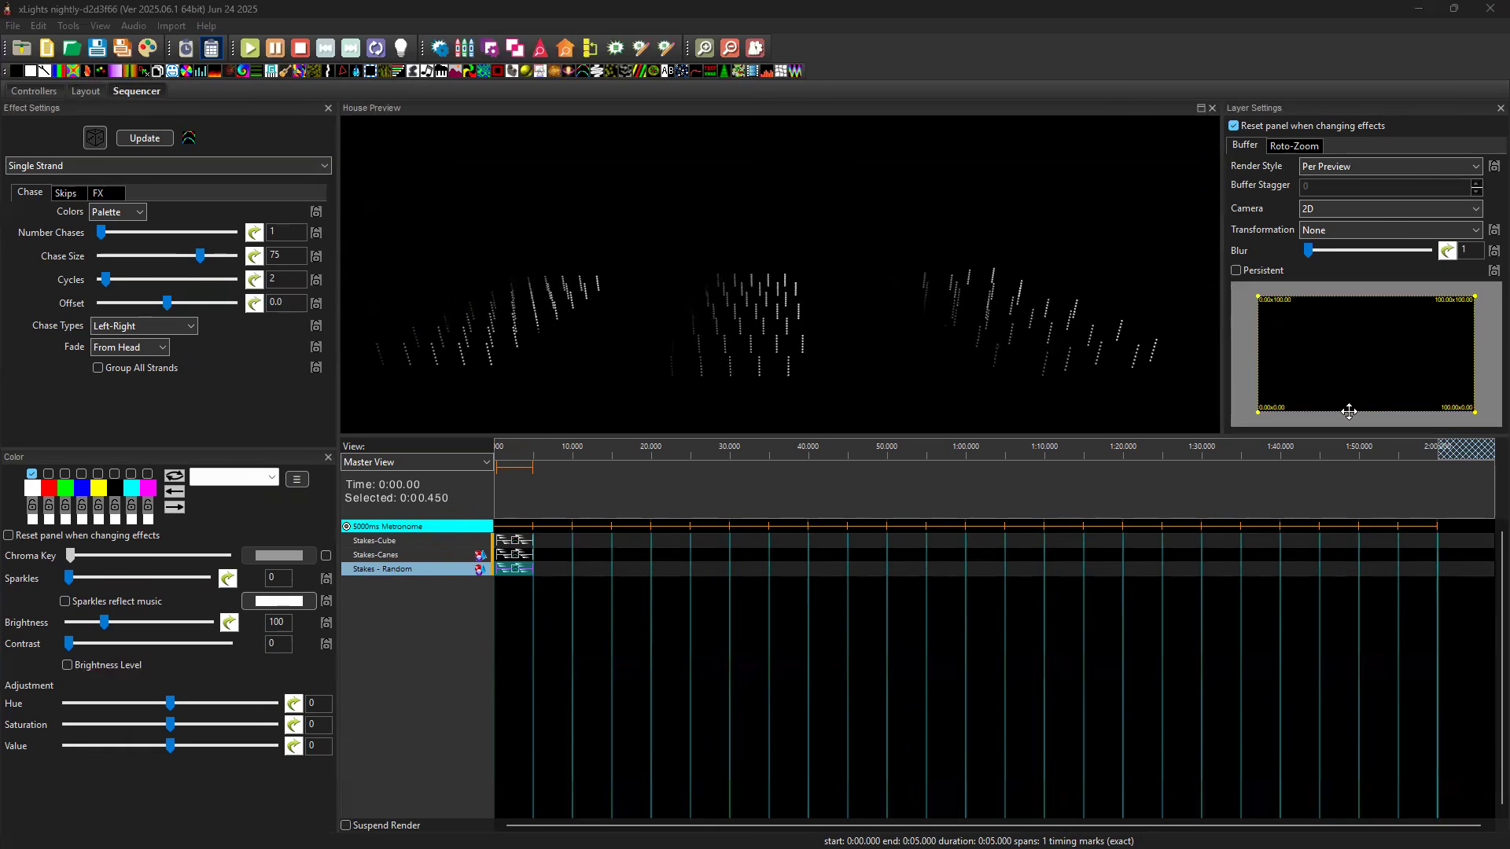
Place a Single Strand effect with the Overlaid X render style on Stakes-Cube from 5 to 10 seconds.
drag(968, 539, 568, 540)
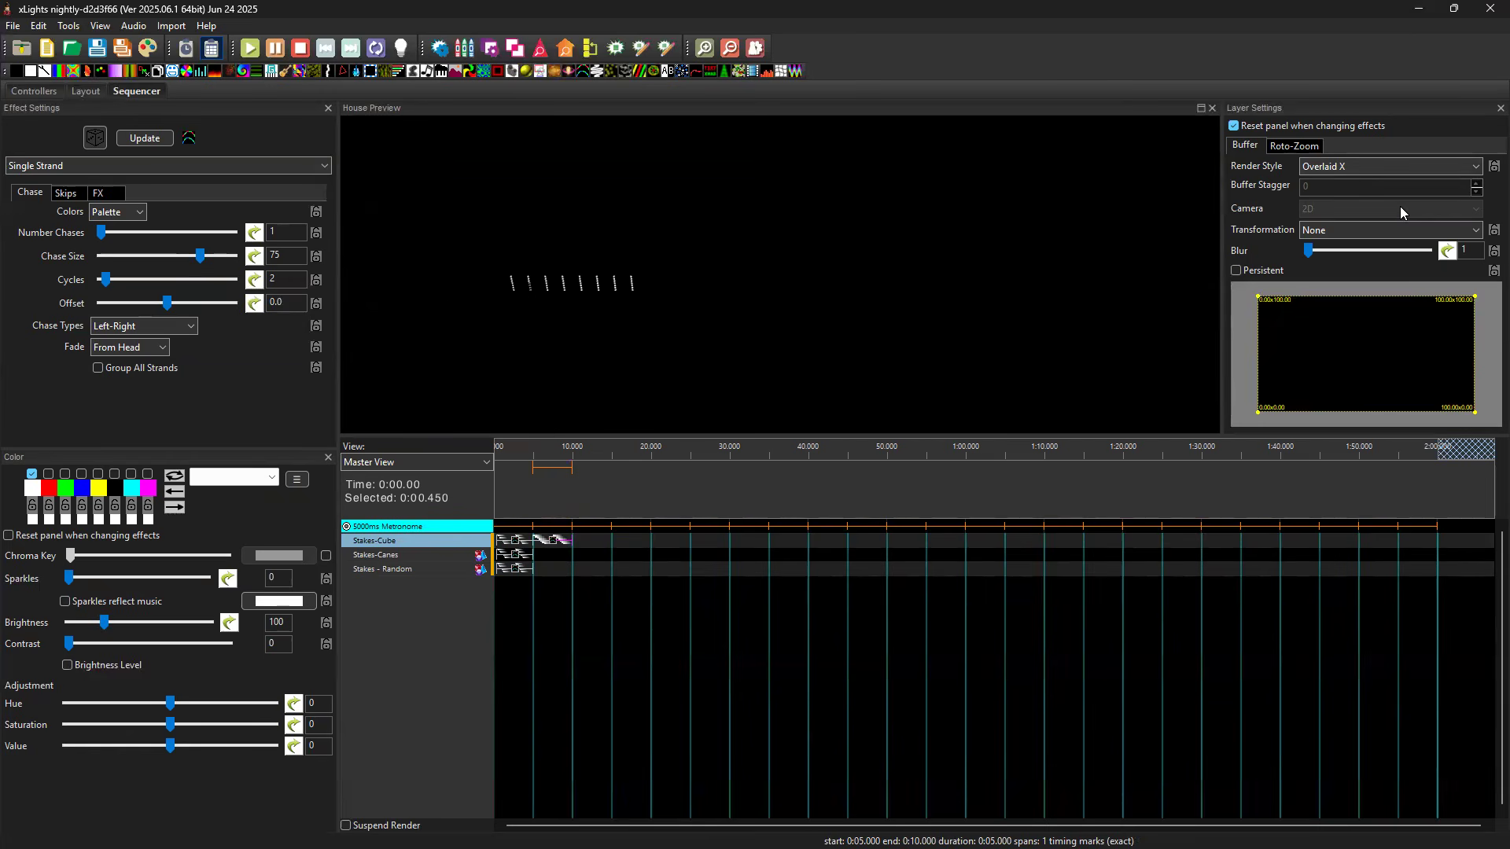
Compare the render styles offered for the Stakes-Cube effect with those offered for the Stakes-Canes group effect.
click(1393, 162)
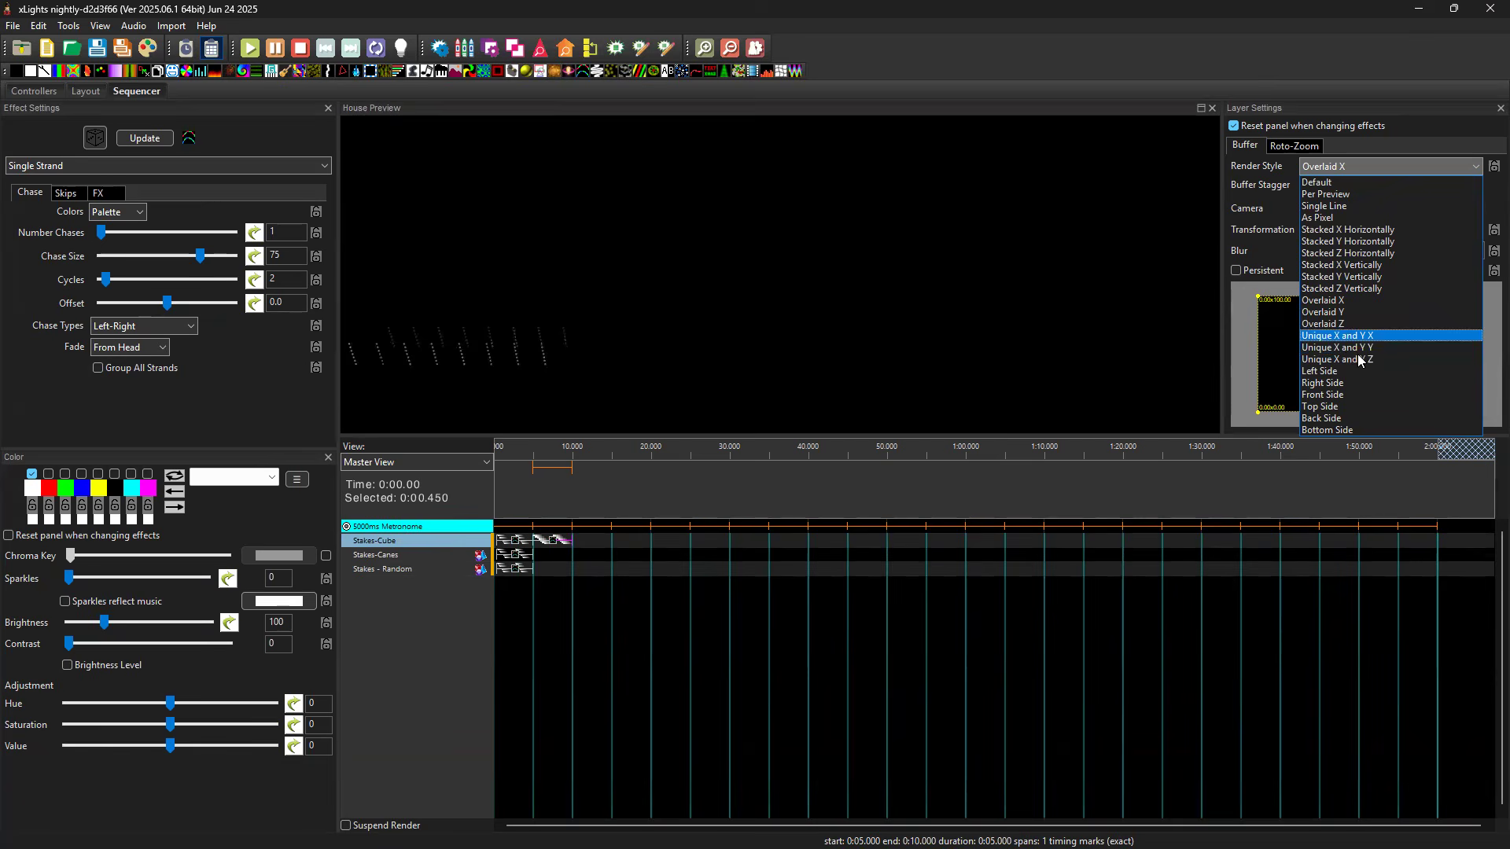
click(519, 557)
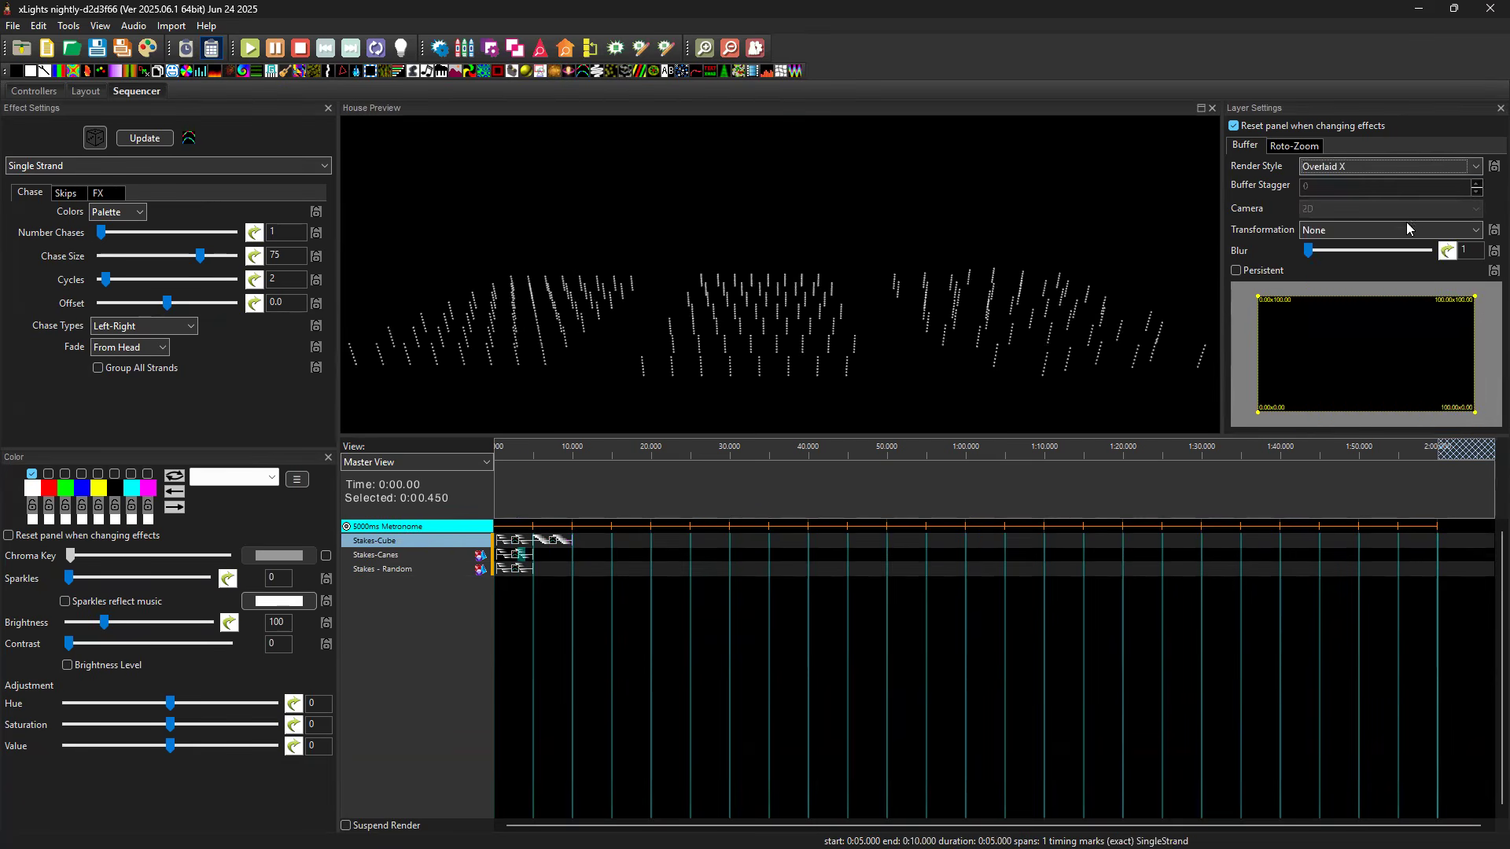
click(1477, 169)
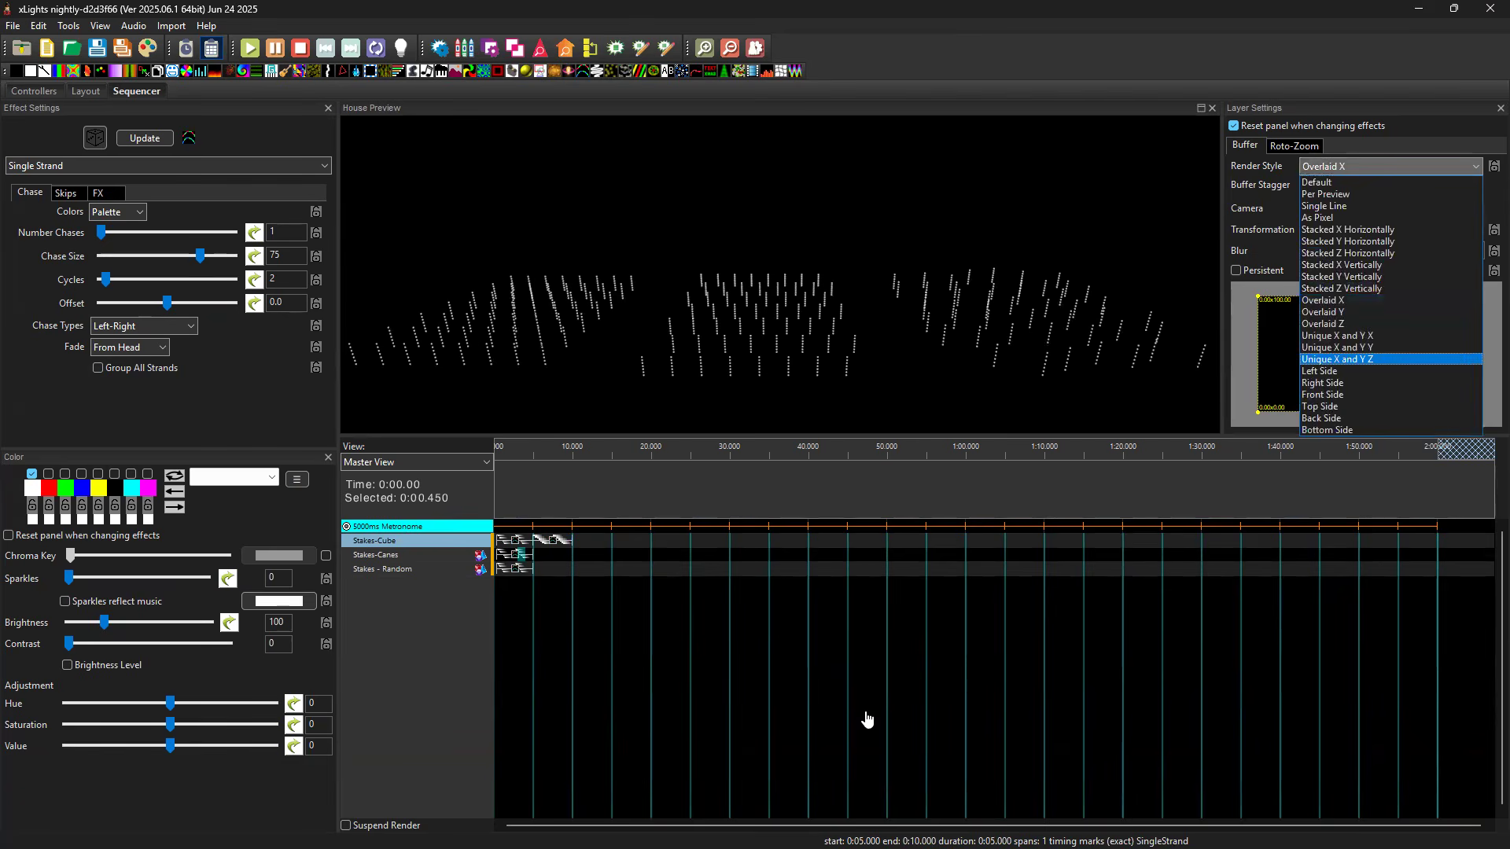
click(586, 605)
click(525, 561)
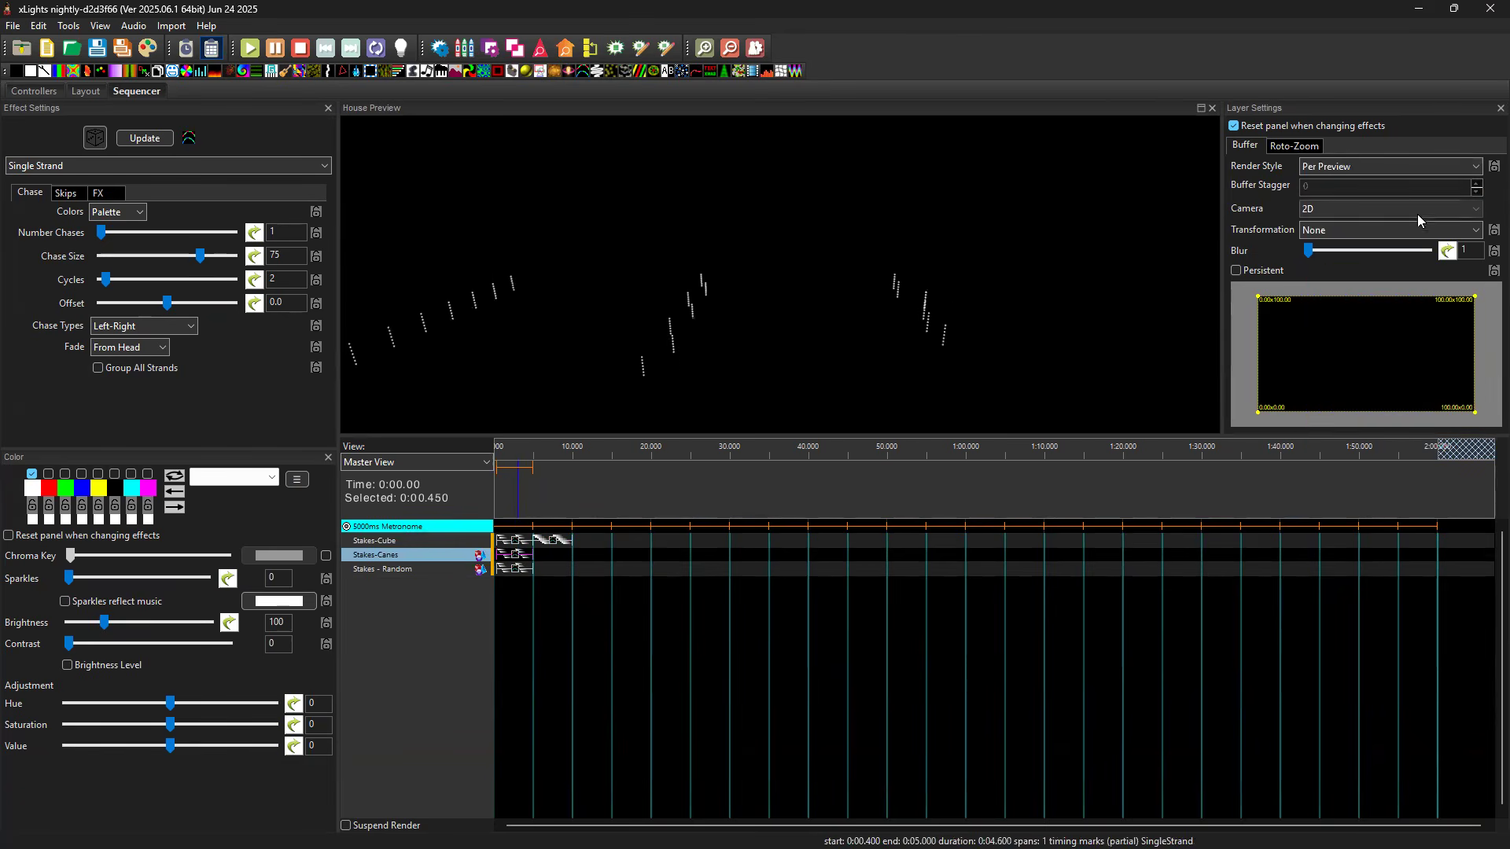
click(1430, 164)
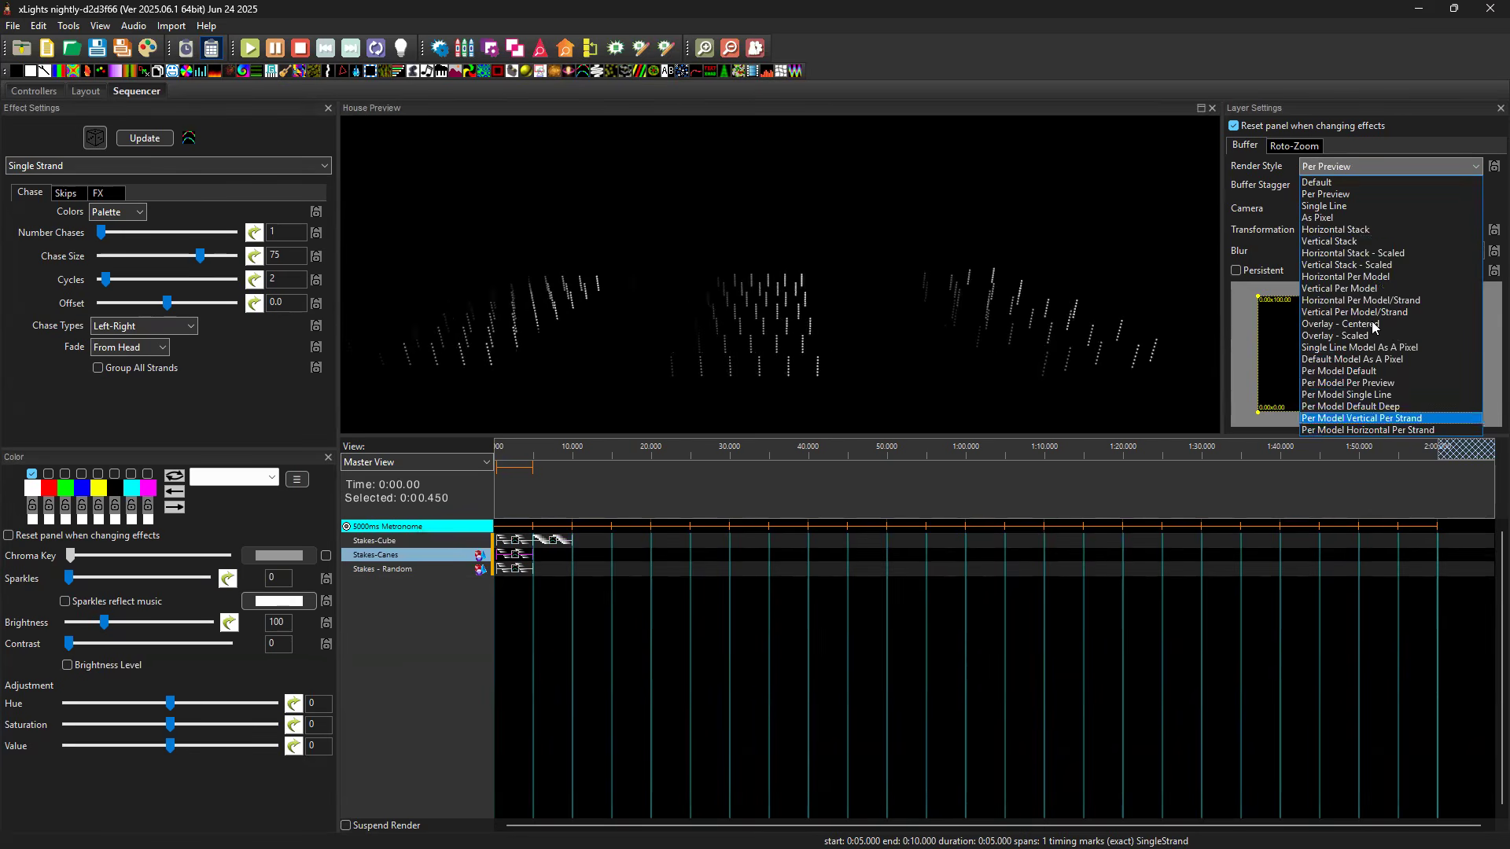
click(554, 541)
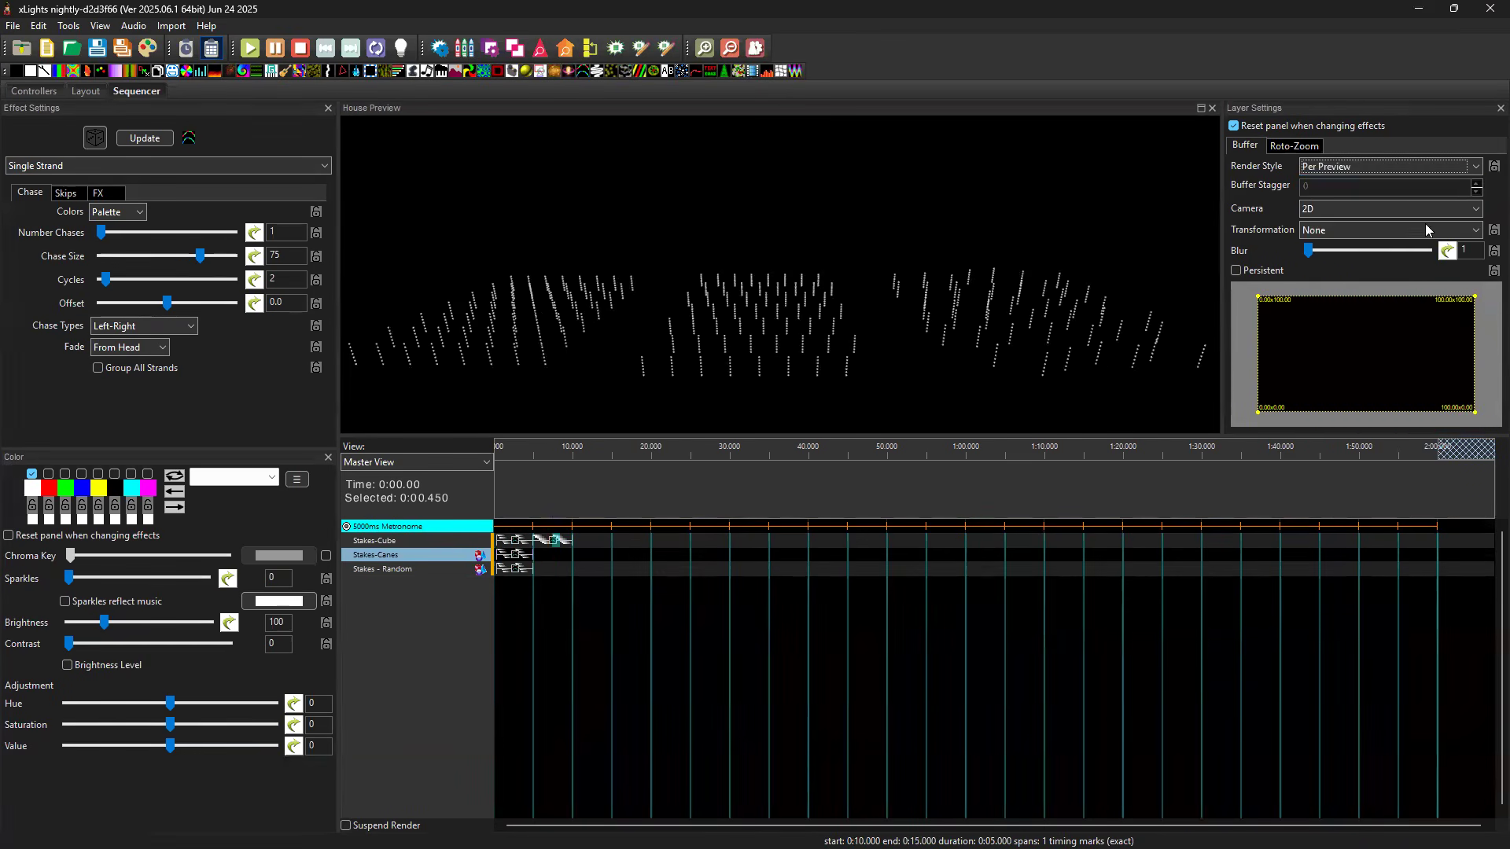
click(555, 542)
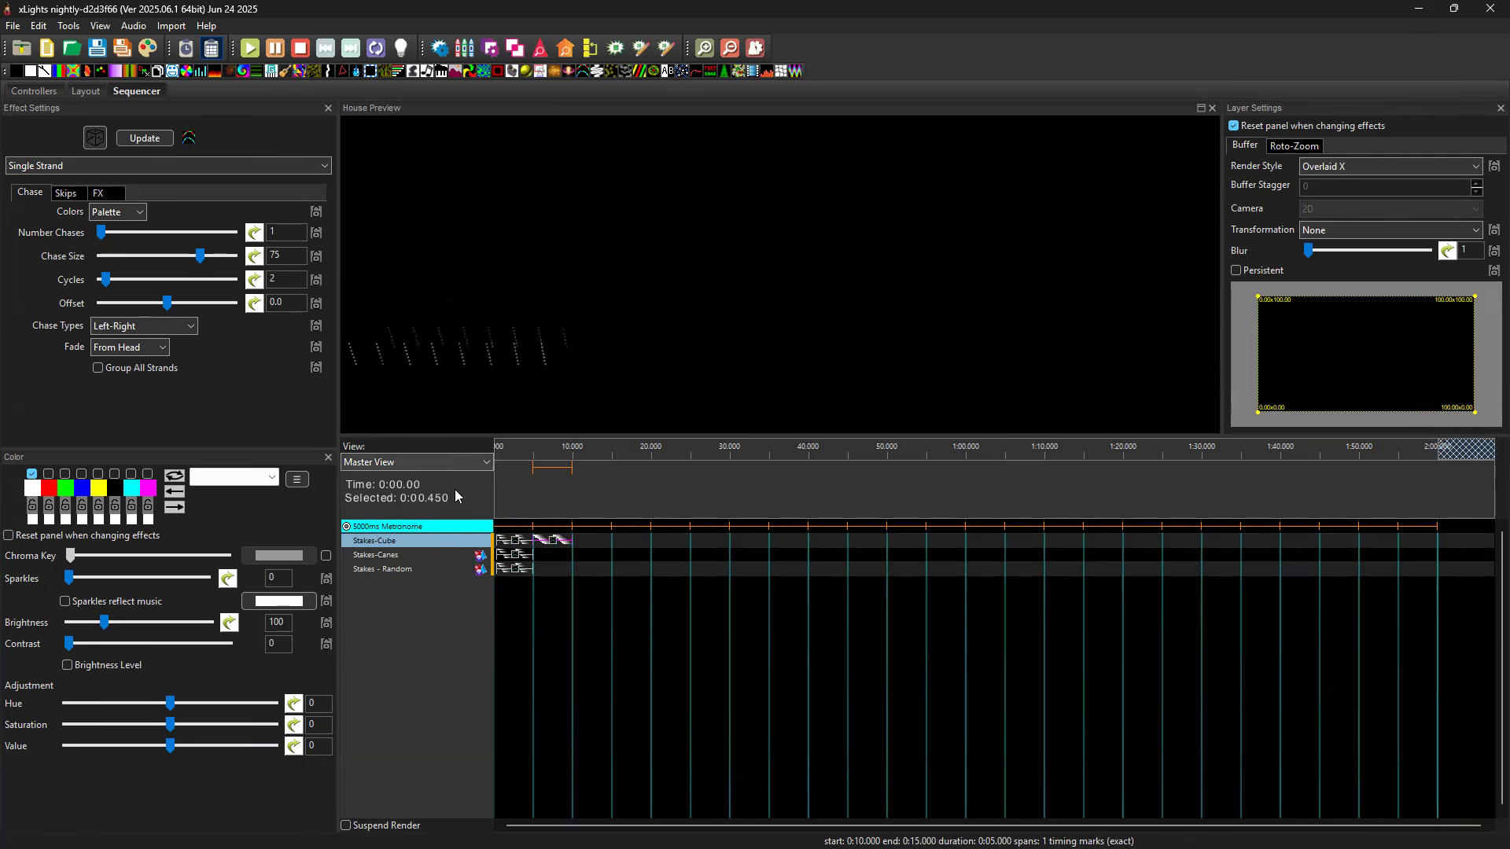
Add a Single Strand effect to Stakes-Canes from 5 to 10 seconds and set its render style to Vertical Stack.
click(555, 555)
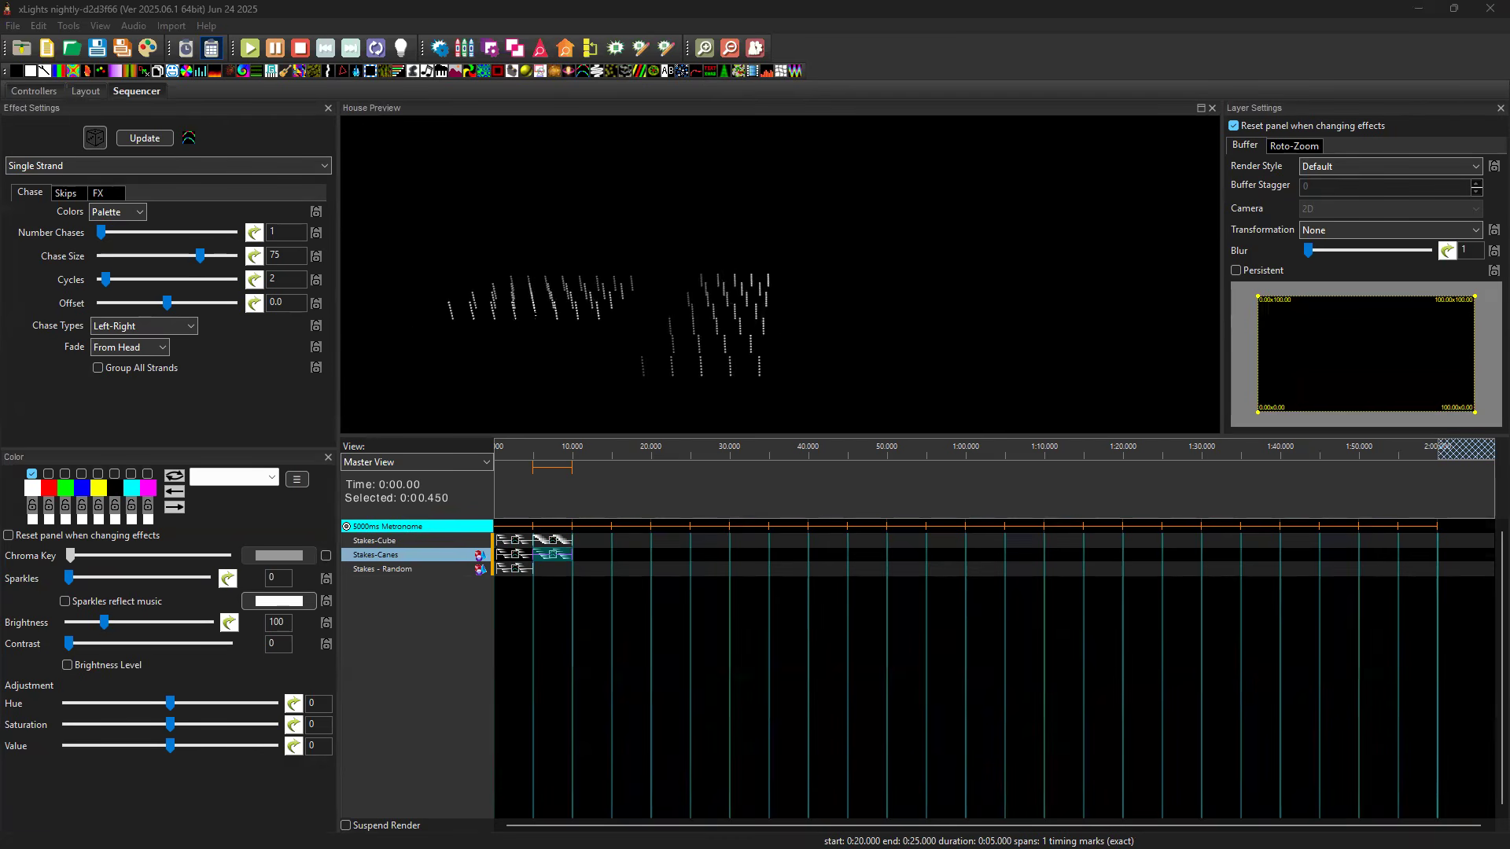
click(1319, 169)
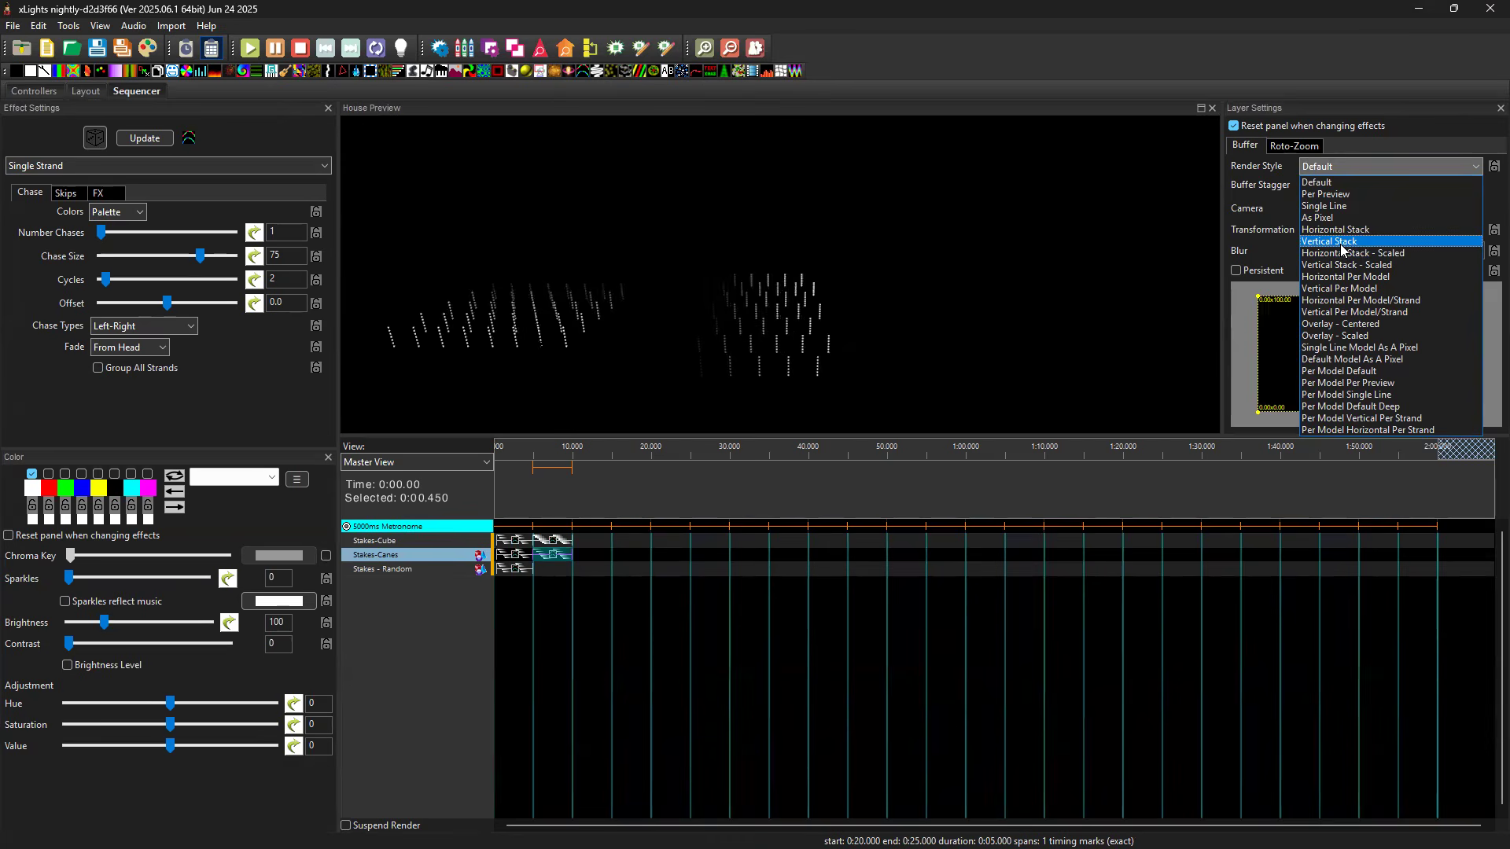
click(1341, 242)
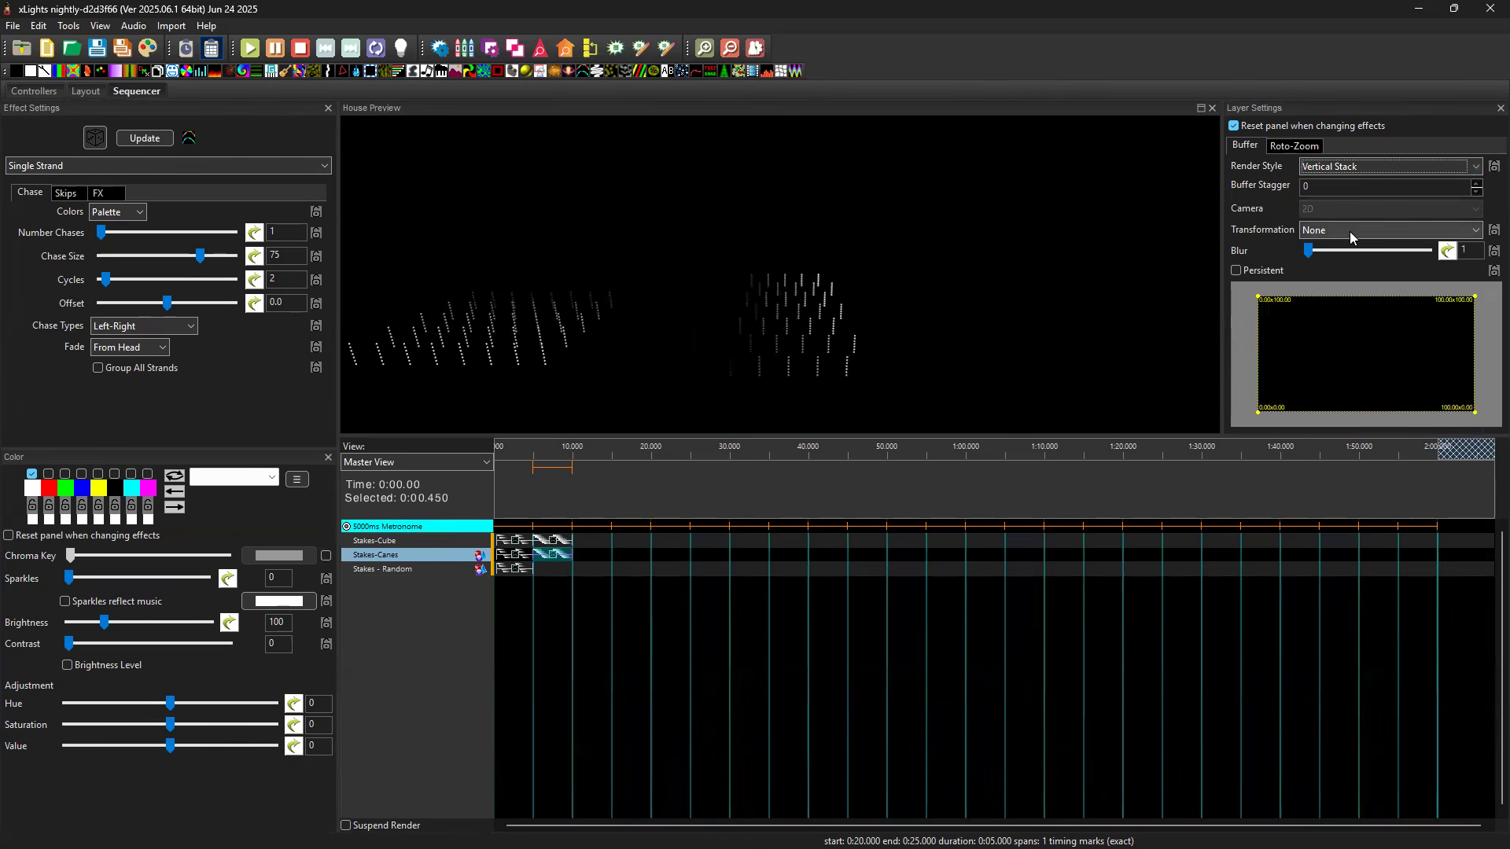
Set the 5-to-10-second Stakes-Canes effect's transformation to Rotate CW 90 and paste the effect into the same interval of Stakes - Random.
click(1350, 232)
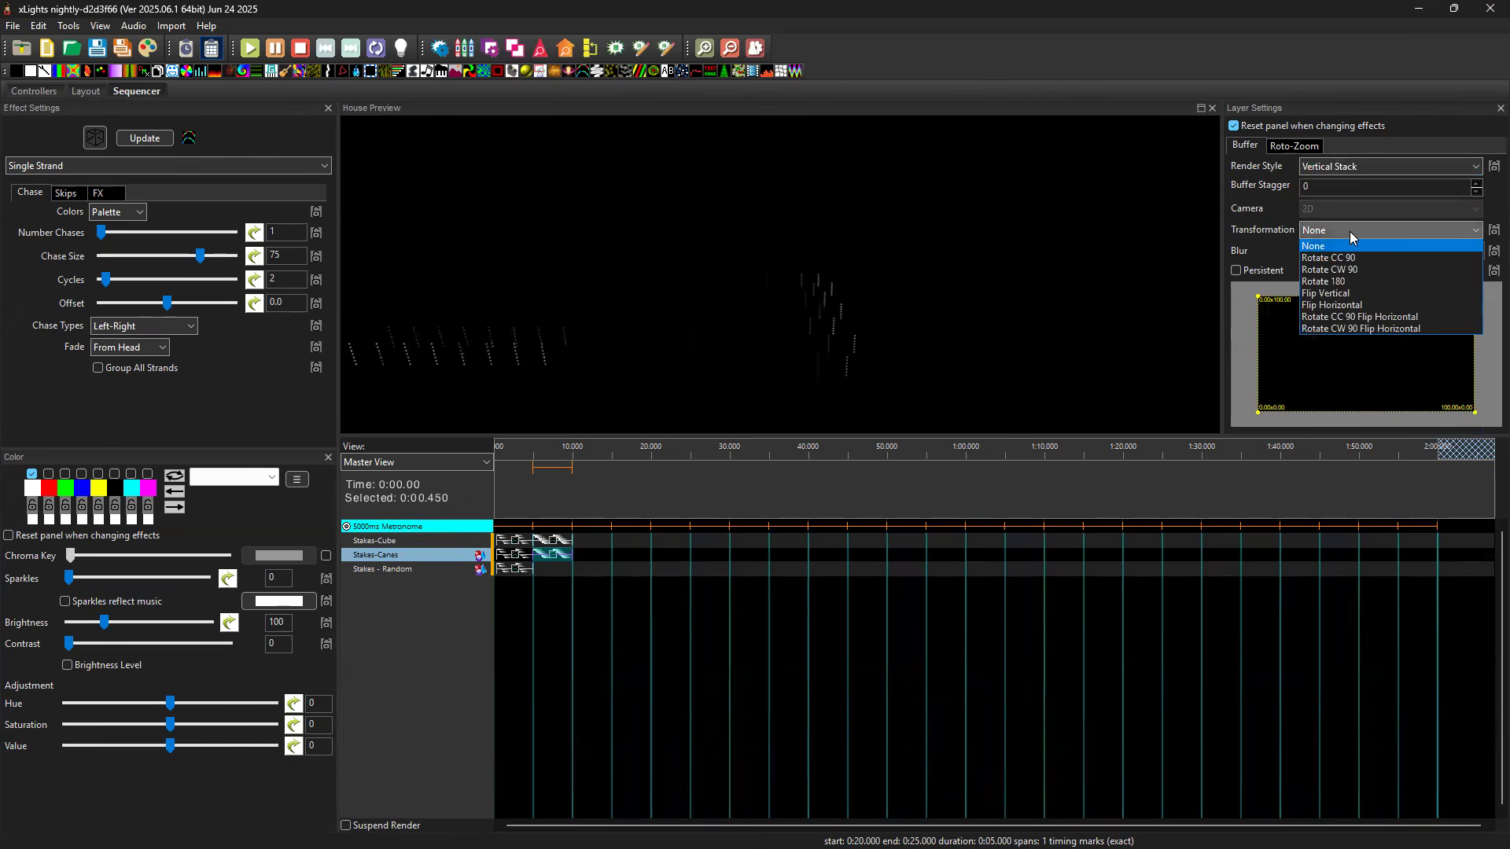
click(1363, 271)
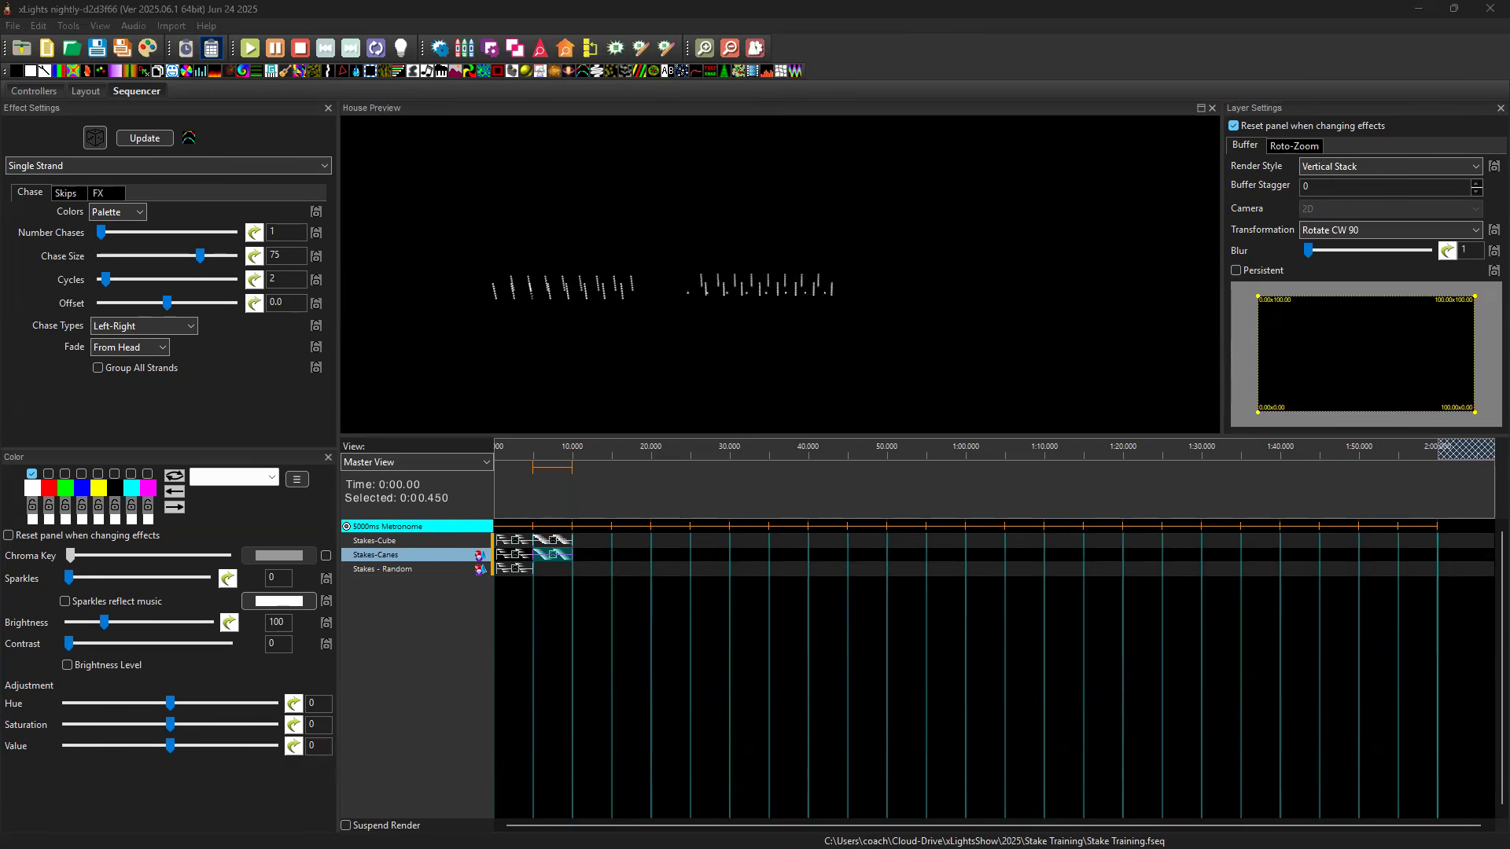
click(556, 569)
key(ctrl+v)
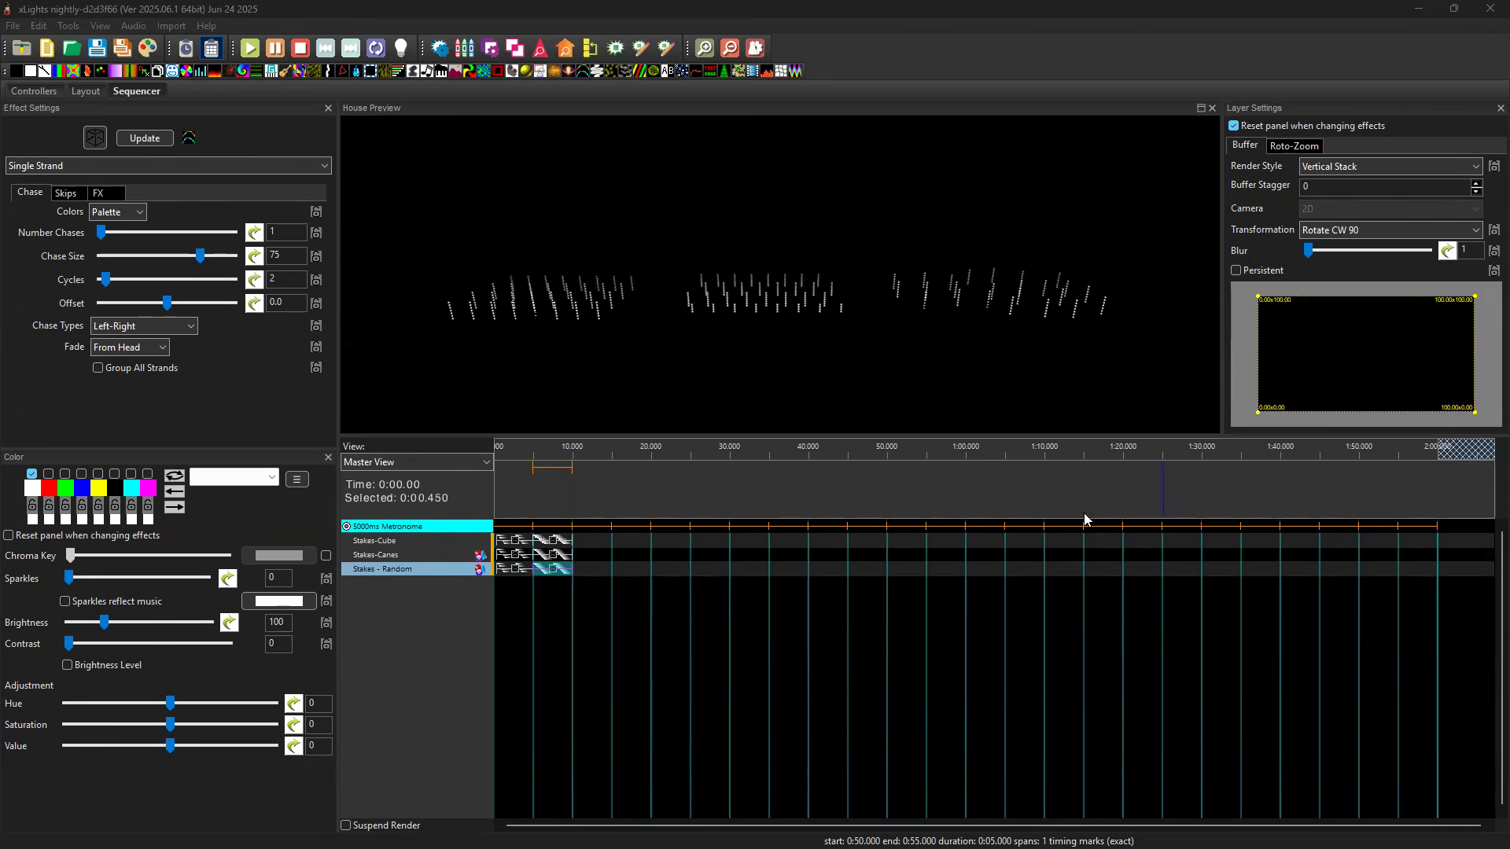
Add a Single Strand effect with 5 cycles to Stakes-Cube from 10 to 15 seconds, comparing the None and Rotate CW 90 transformations with Rotate CC 90.
click(597, 538)
key(ctrl+v)
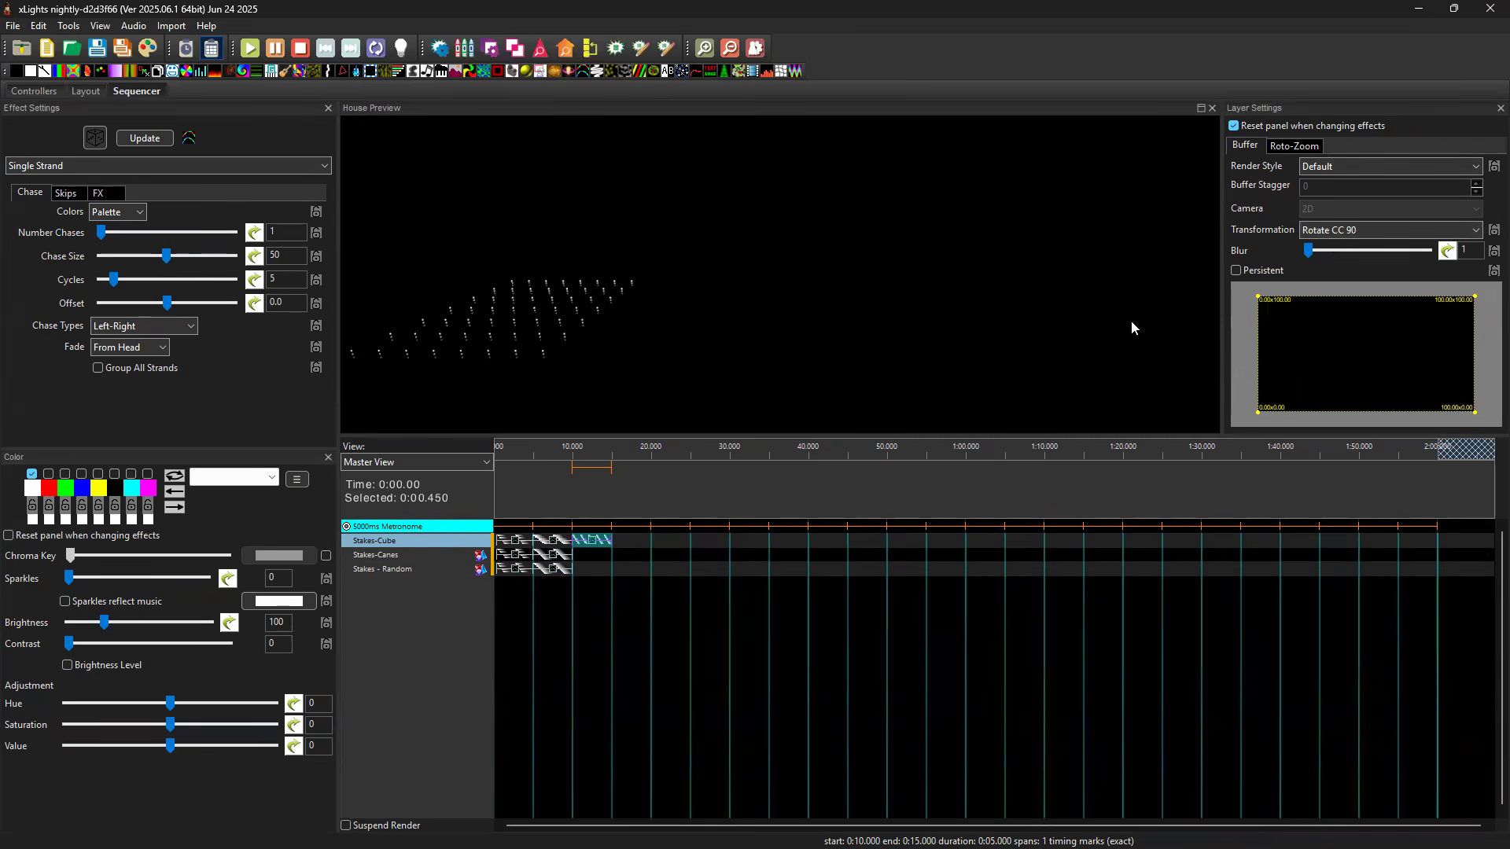
click(1345, 232)
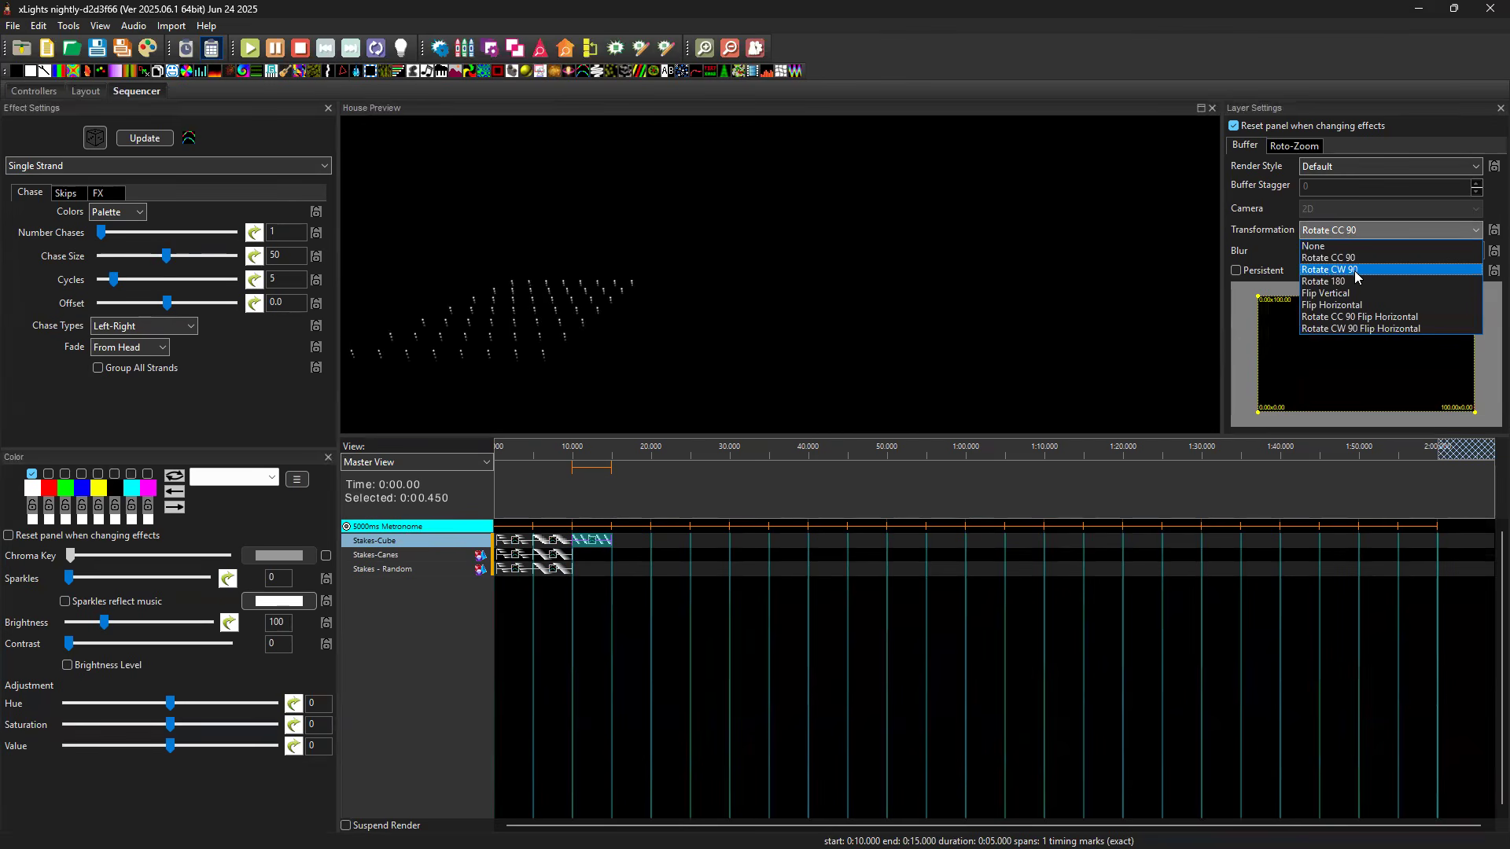
click(1355, 269)
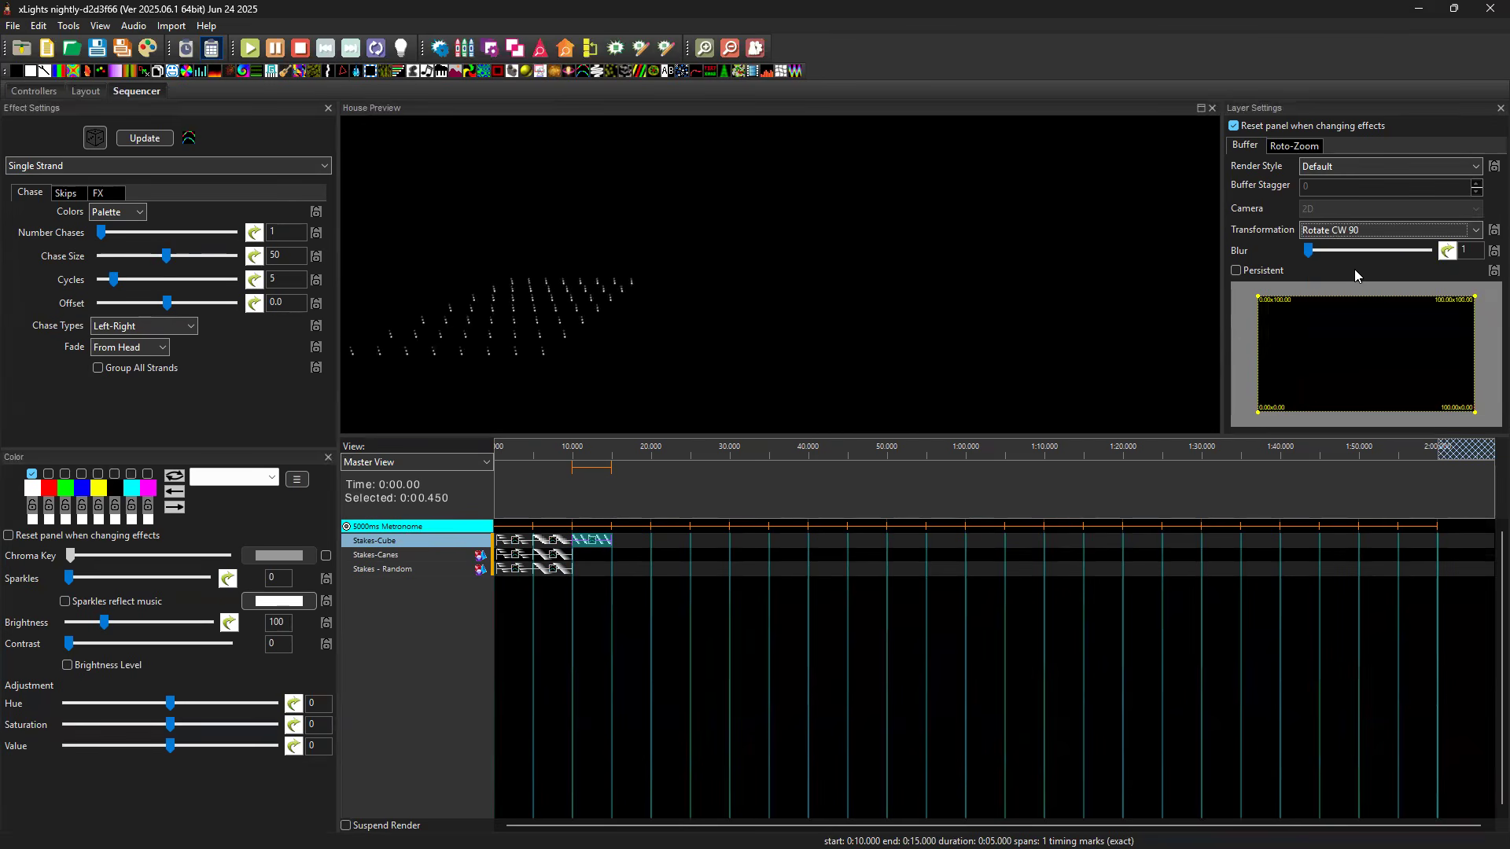
click(1354, 229)
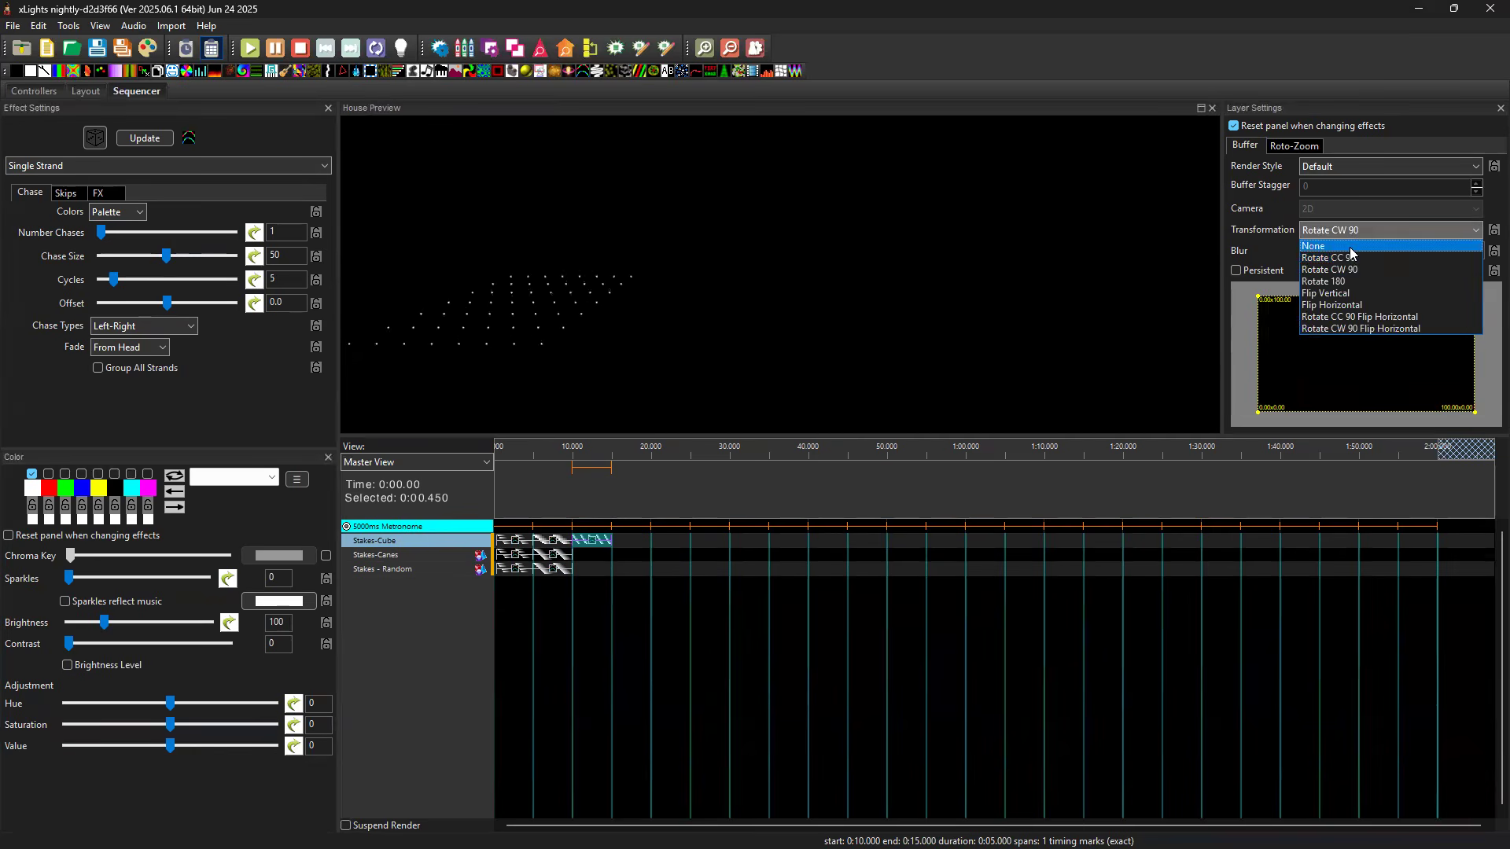
click(1350, 246)
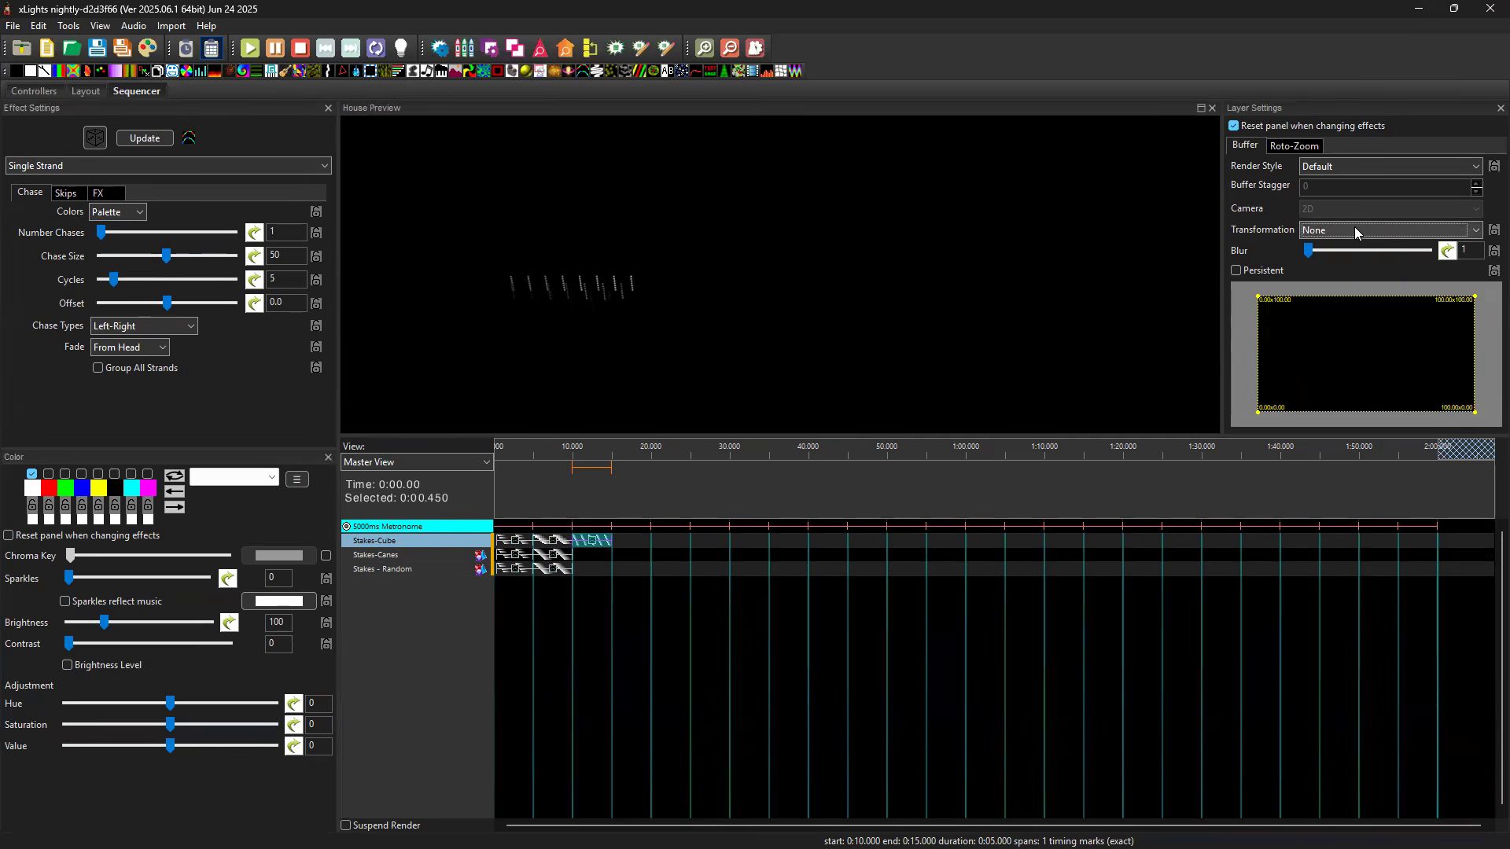
click(1356, 229)
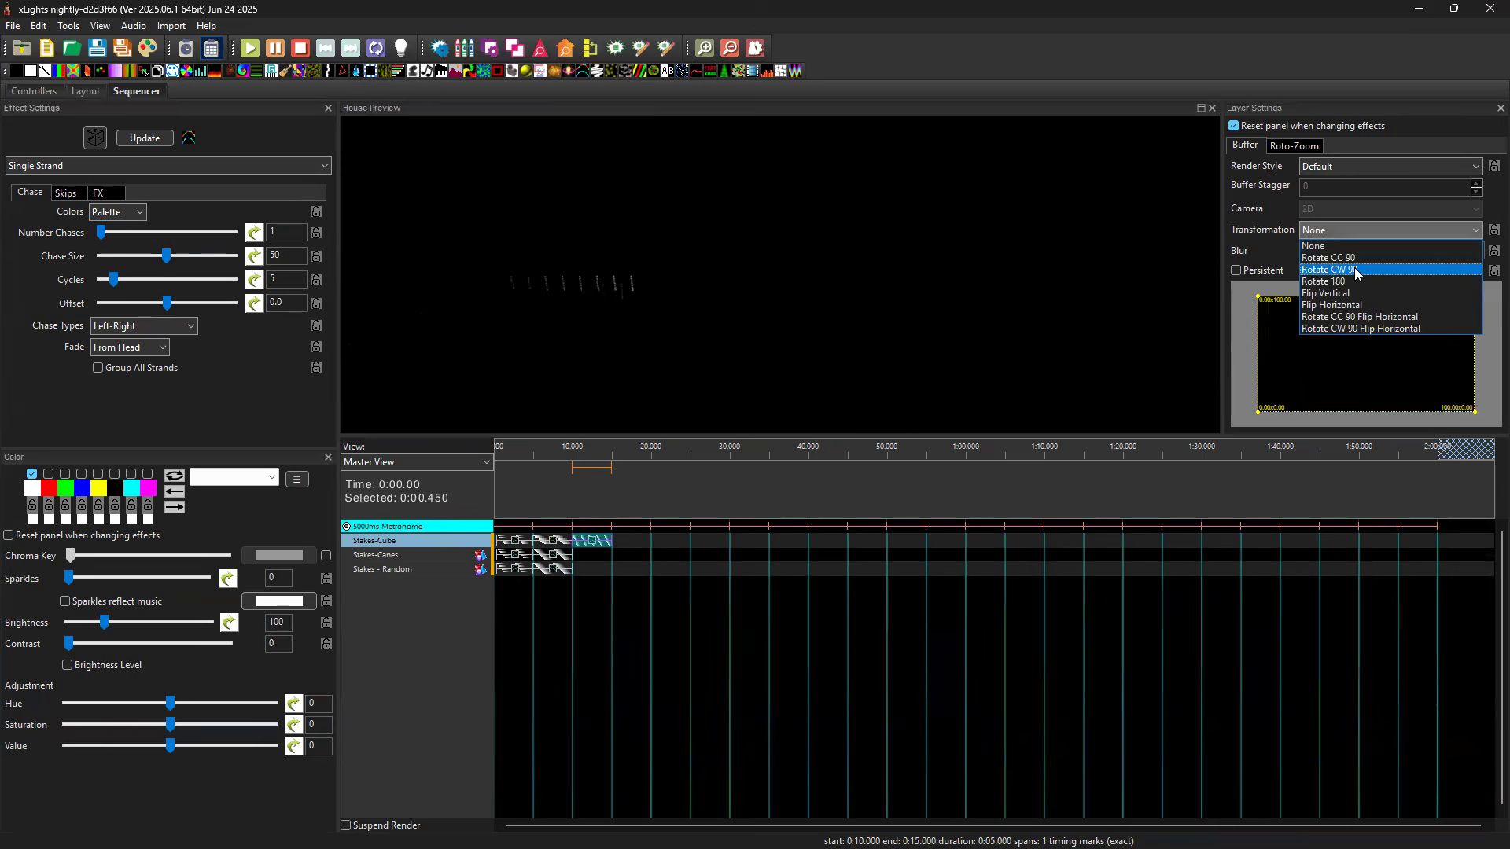
click(1354, 267)
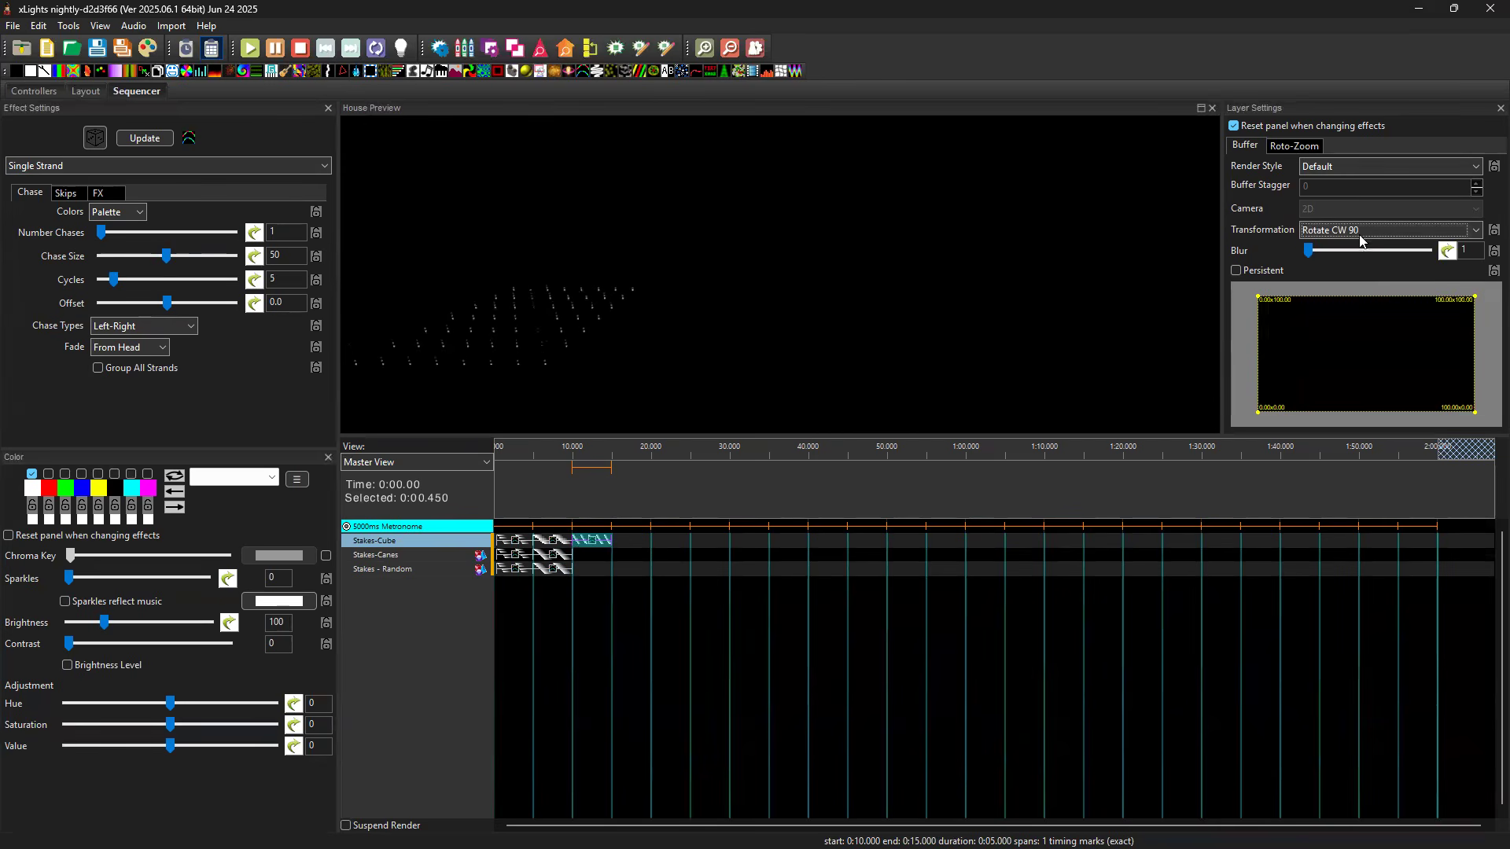
click(1356, 230)
Copy the Rotate CC 90 Single Strand effect from Stakes-Cube to Stakes-Canes and Stakes - Random from 10 to 15 seconds.
click(598, 544)
click(599, 556)
key(ctrl+v)
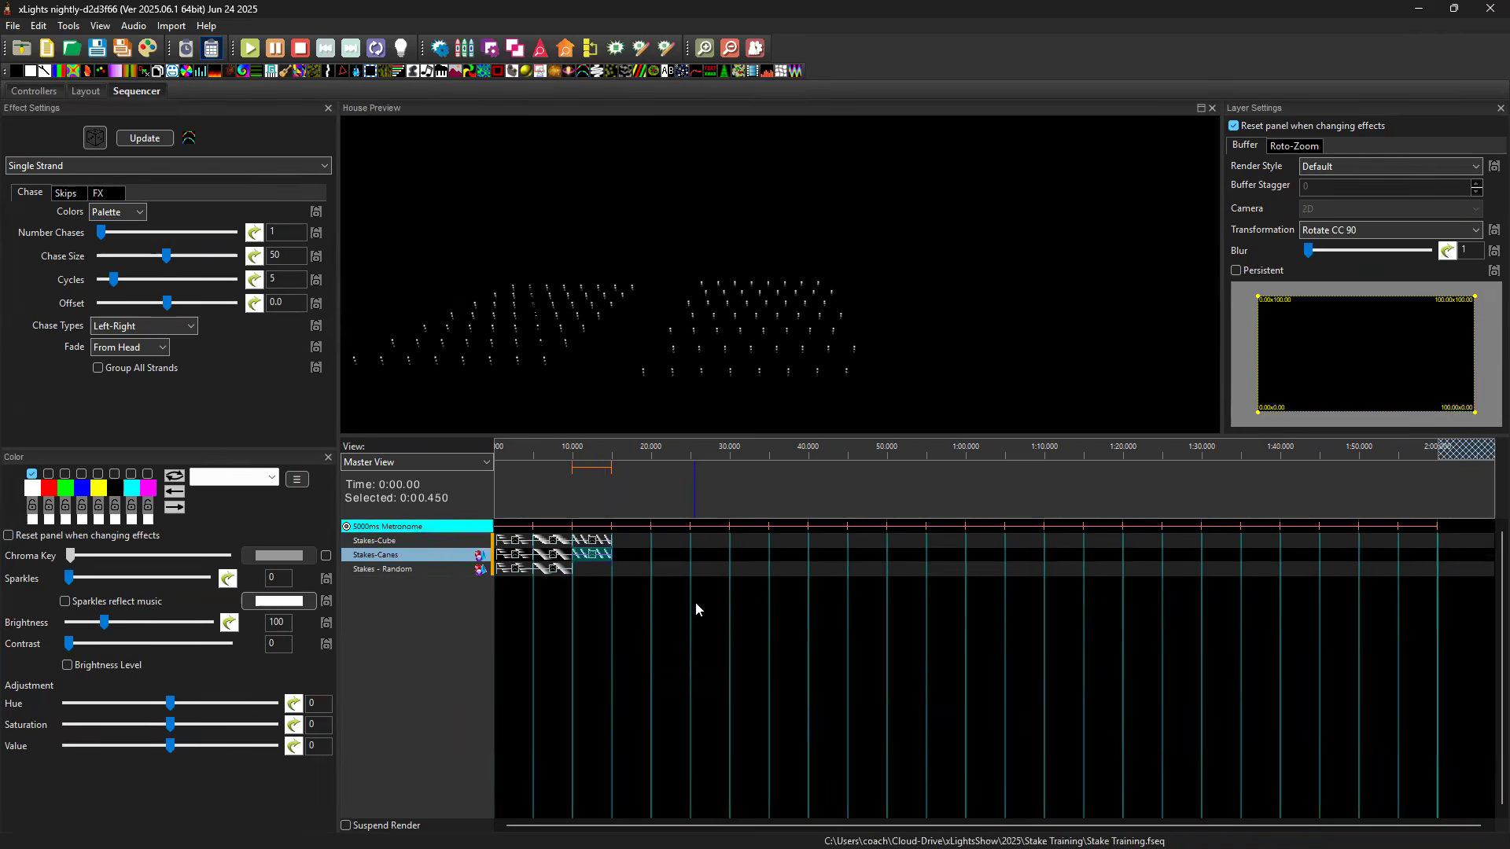
click(591, 557)
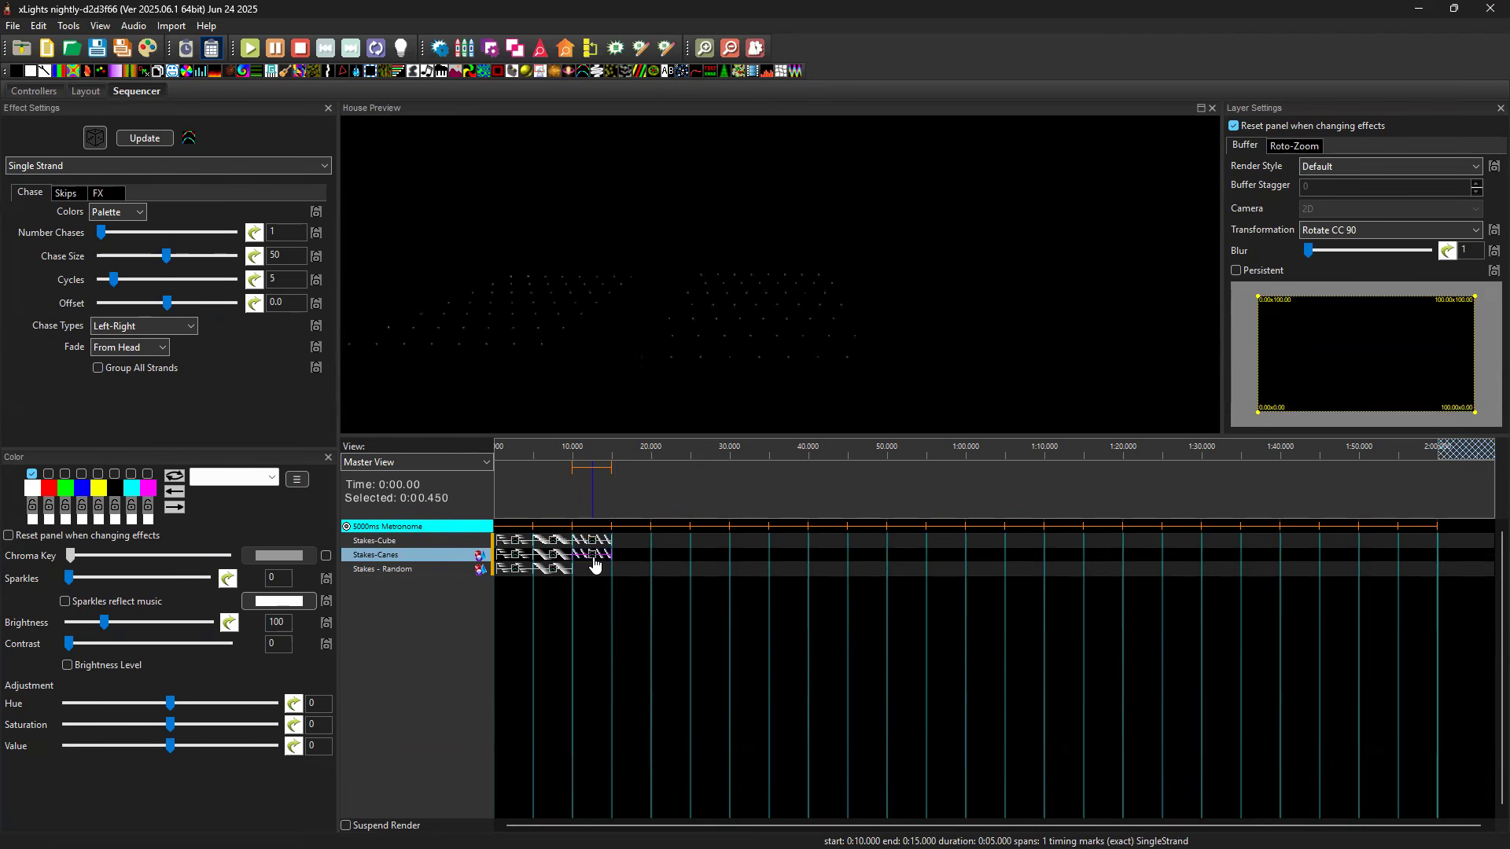
click(604, 569)
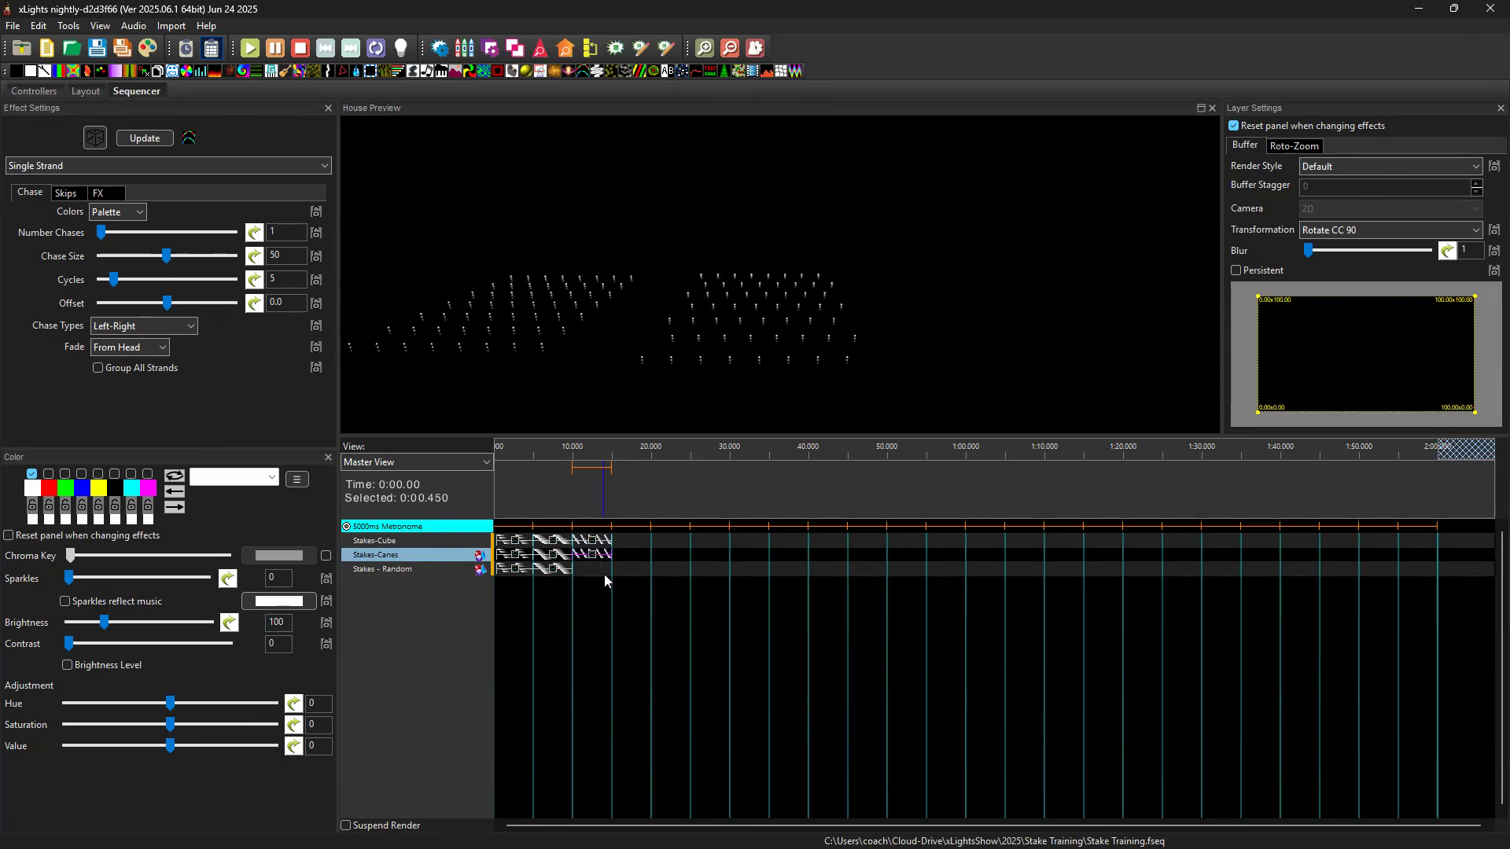
key(ctrl+v)
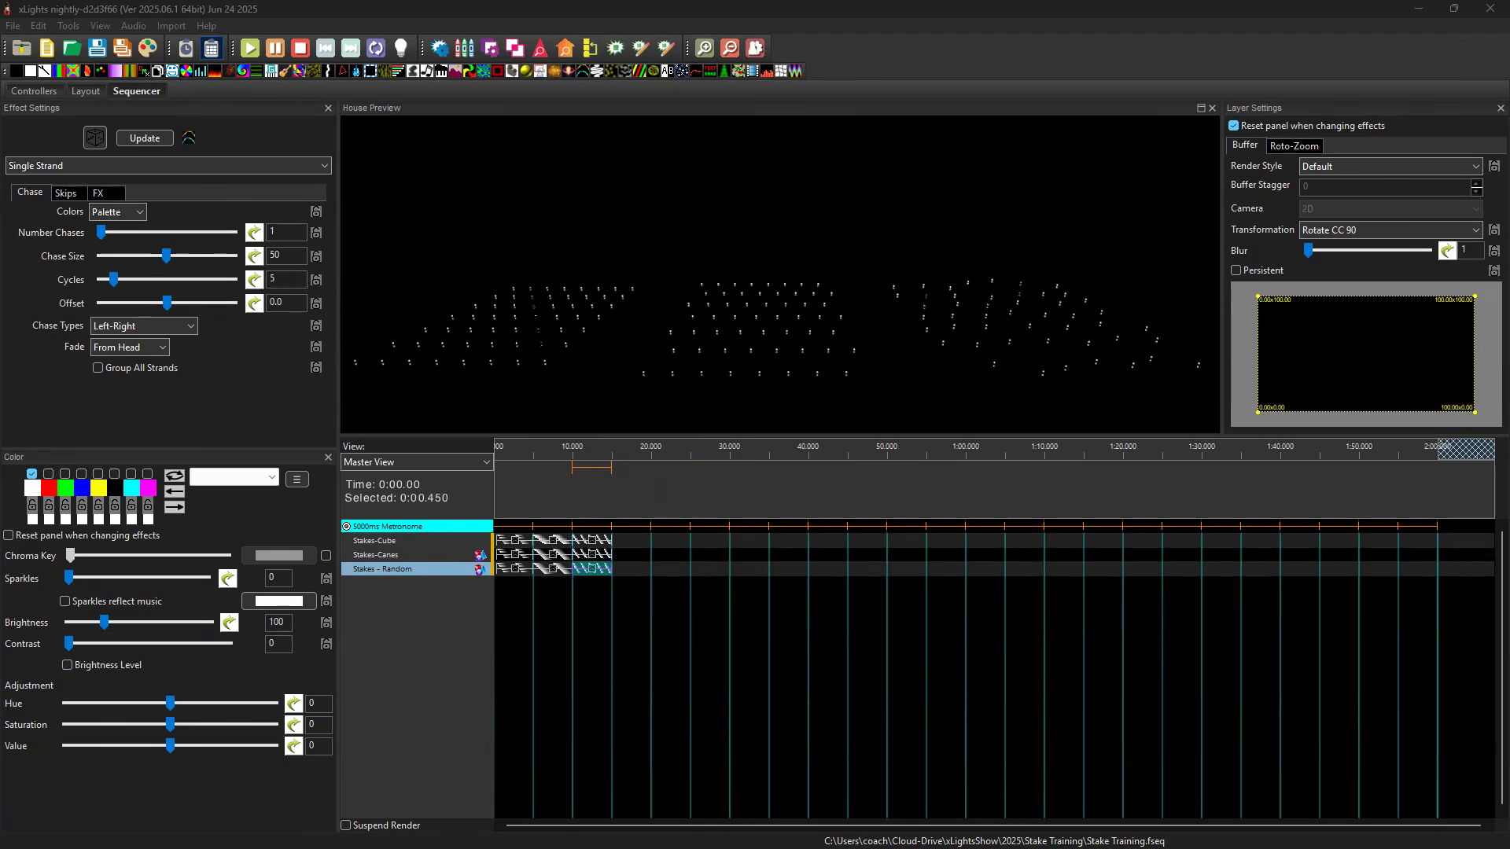
Add a white, red and green Bars effect moving up to Stakes-Cube from 15 to 20 seconds and copy it to Stakes-Canes and Stakes - Random.
double_click(636, 541)
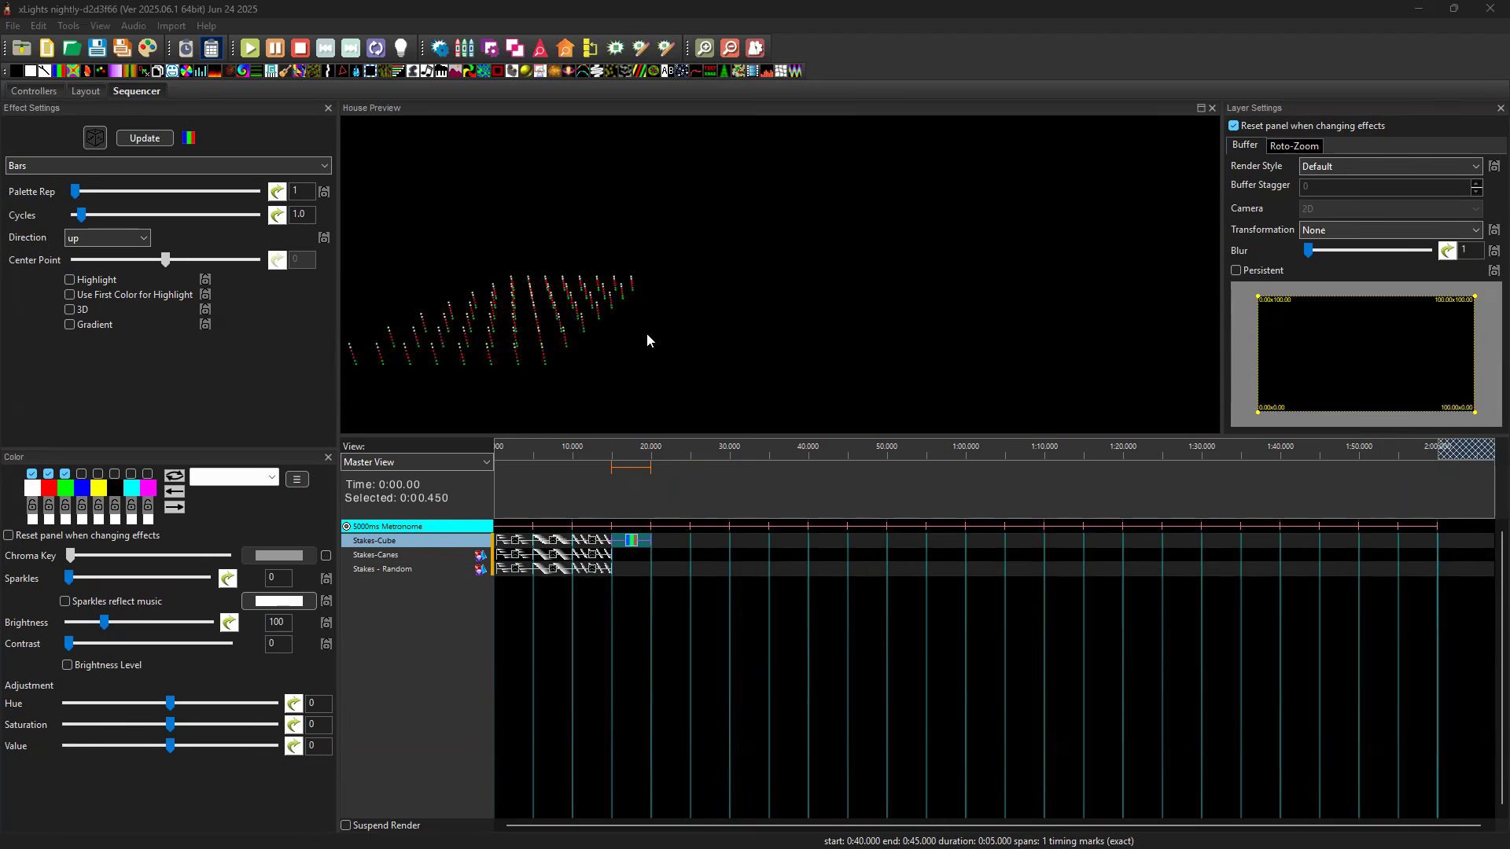
drag(646, 338, 696, 325)
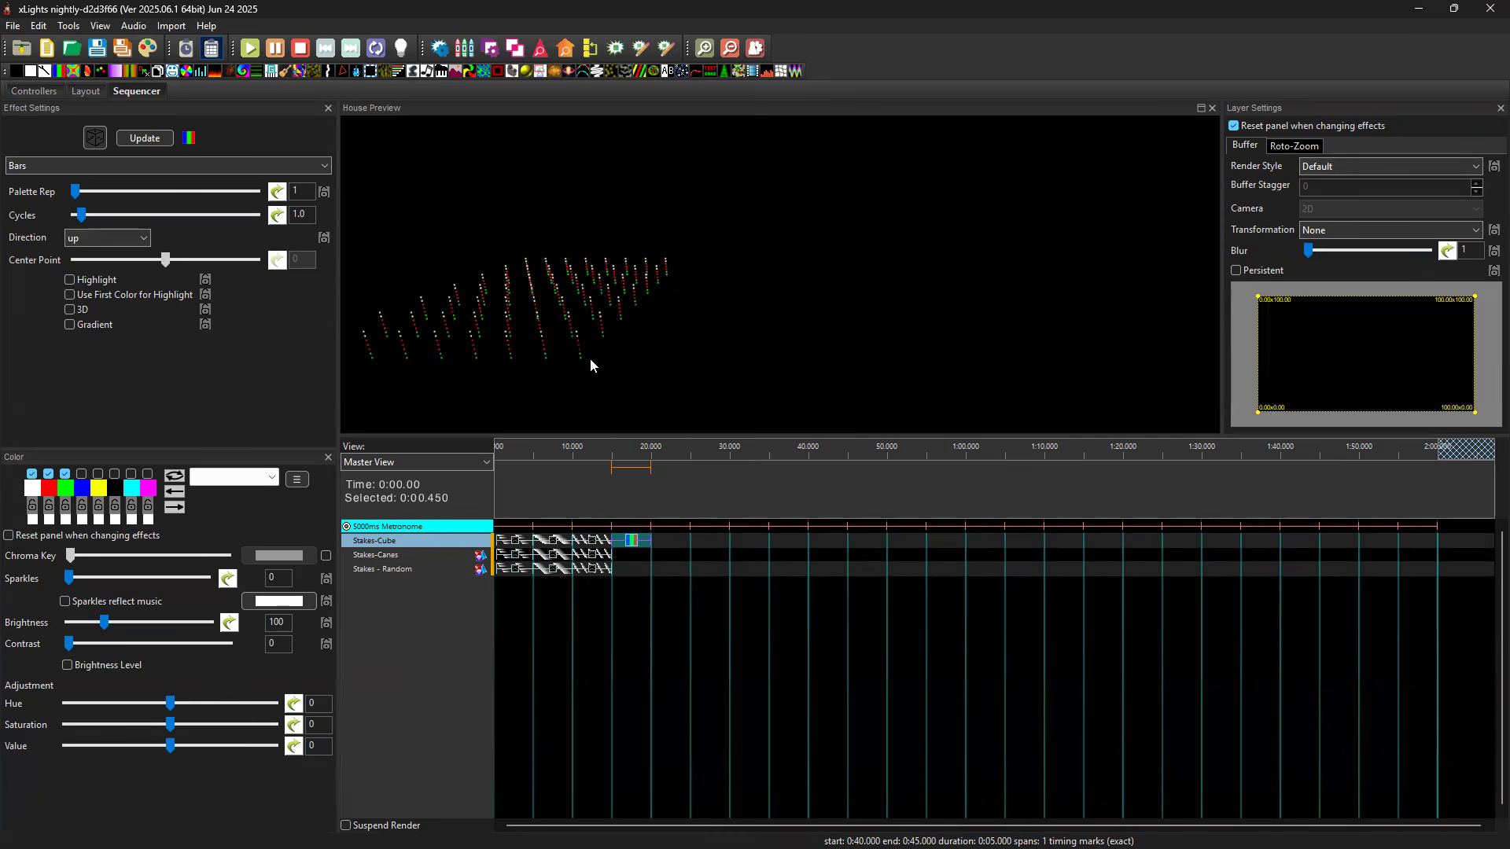
click(634, 543)
click(638, 556)
key(ctrl+v)
click(639, 568)
key(ctrl+v)
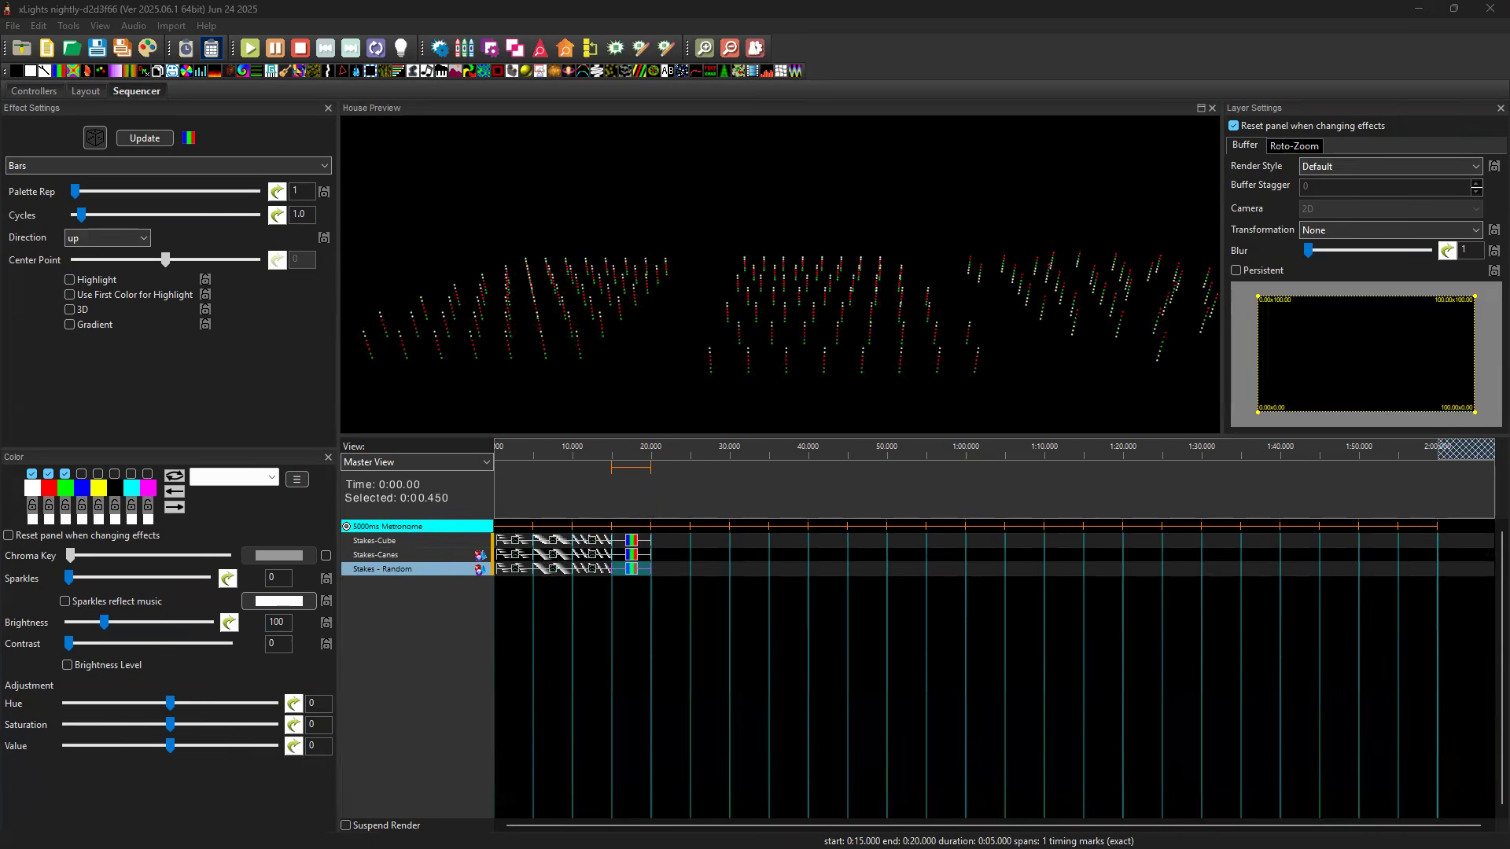
Place a Bars effect with direction Left and render style Per Preview on Stakes-Cube, Stakes-Canes and Stakes - Random from 20 to 25 seconds.
click(663, 544)
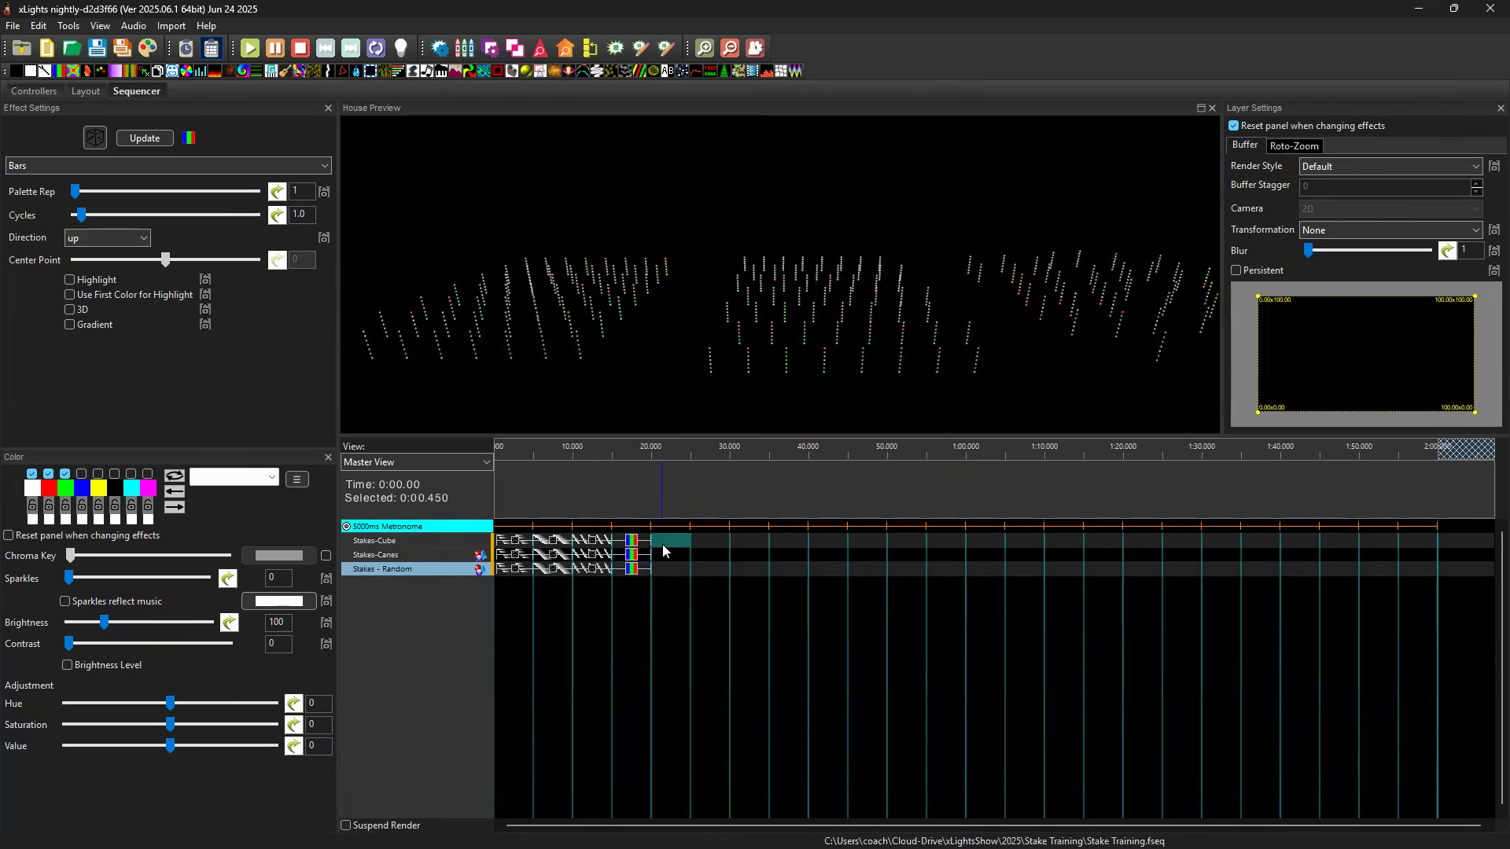
key(ctrl+v)
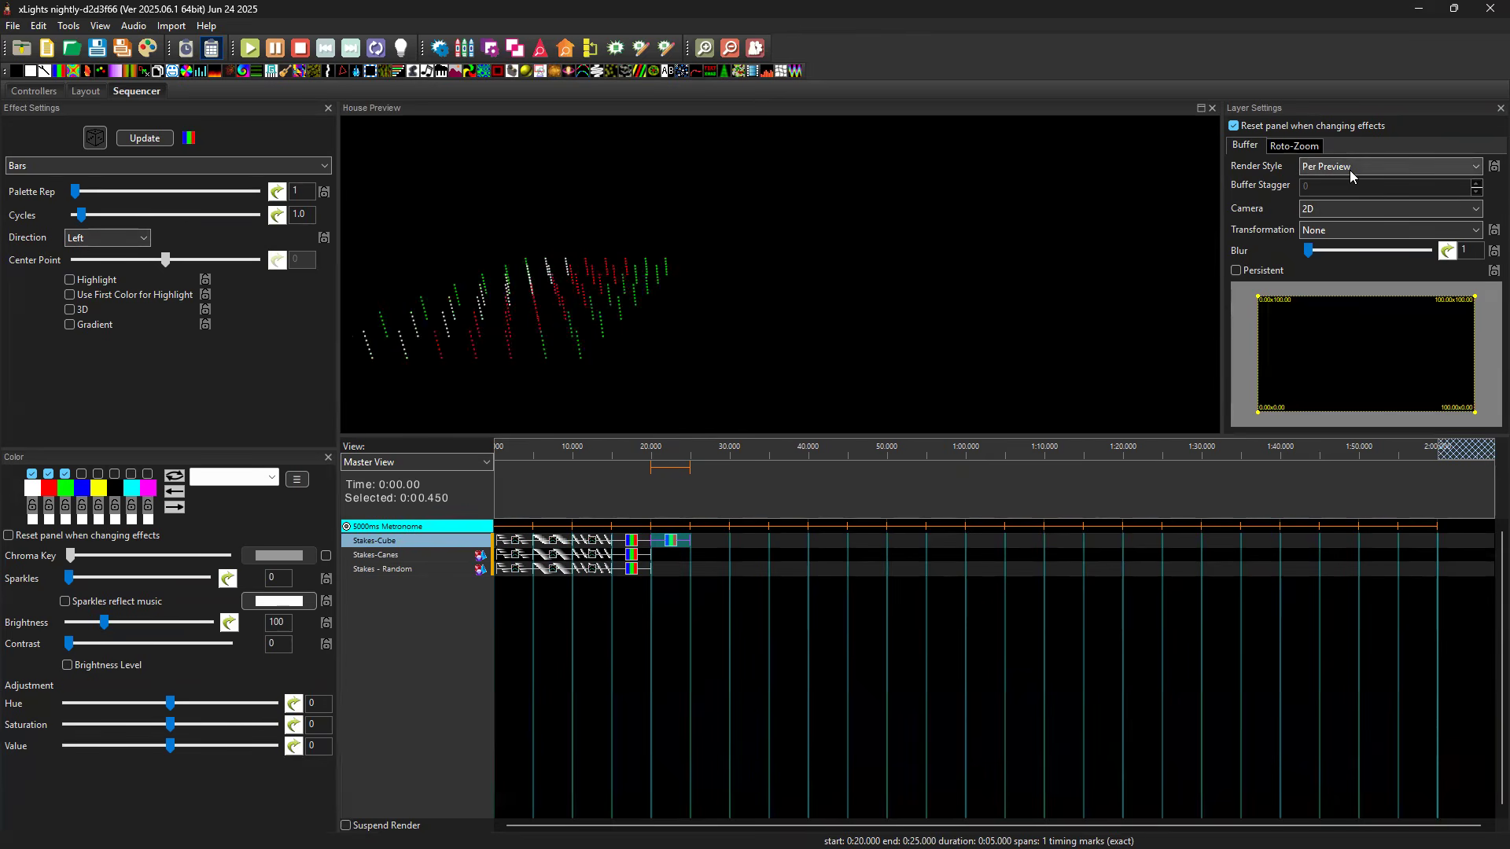
click(675, 543)
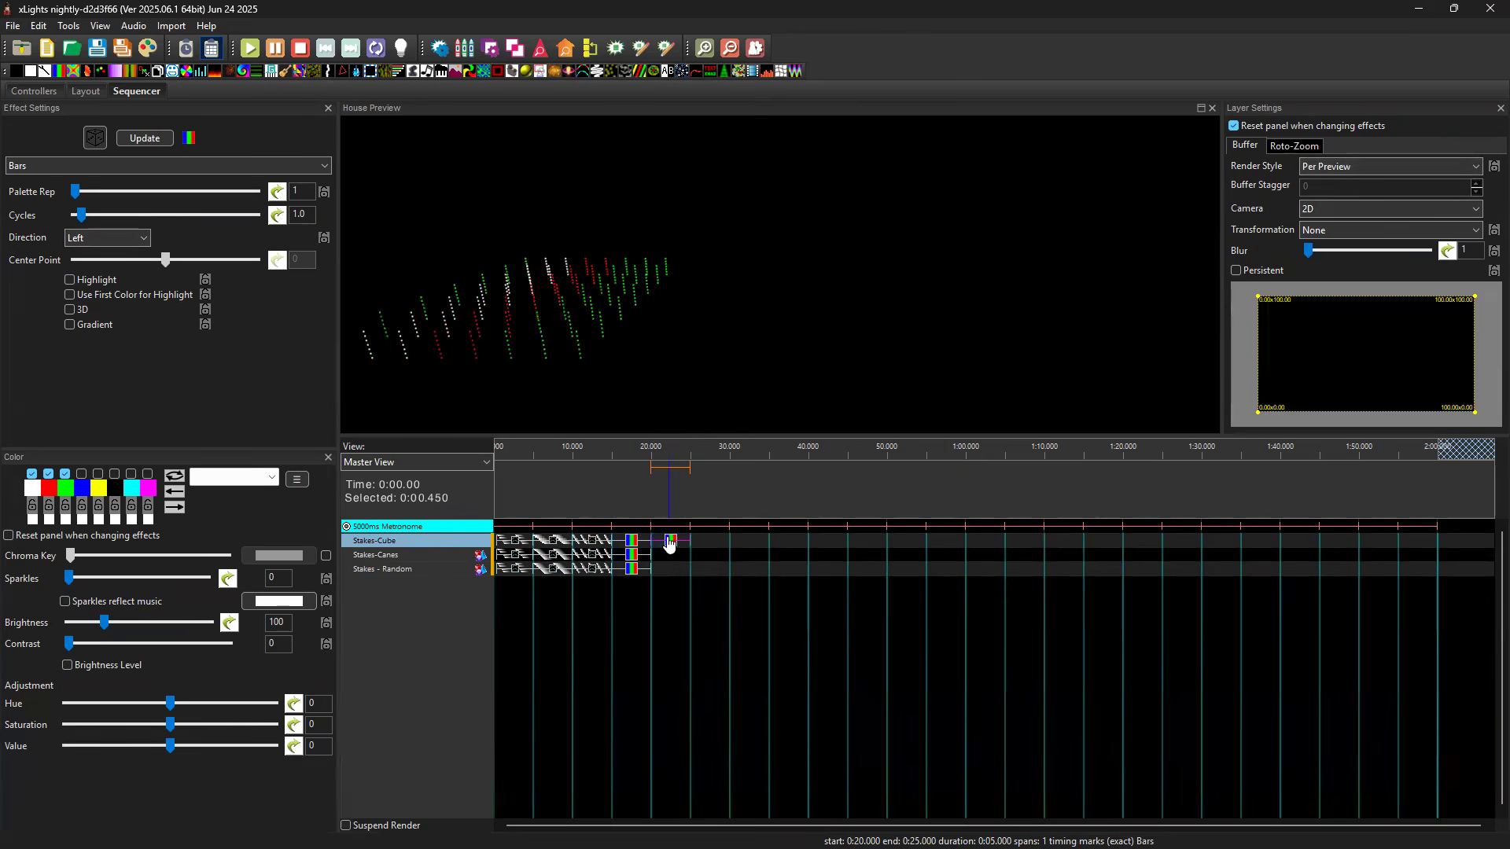
click(671, 553)
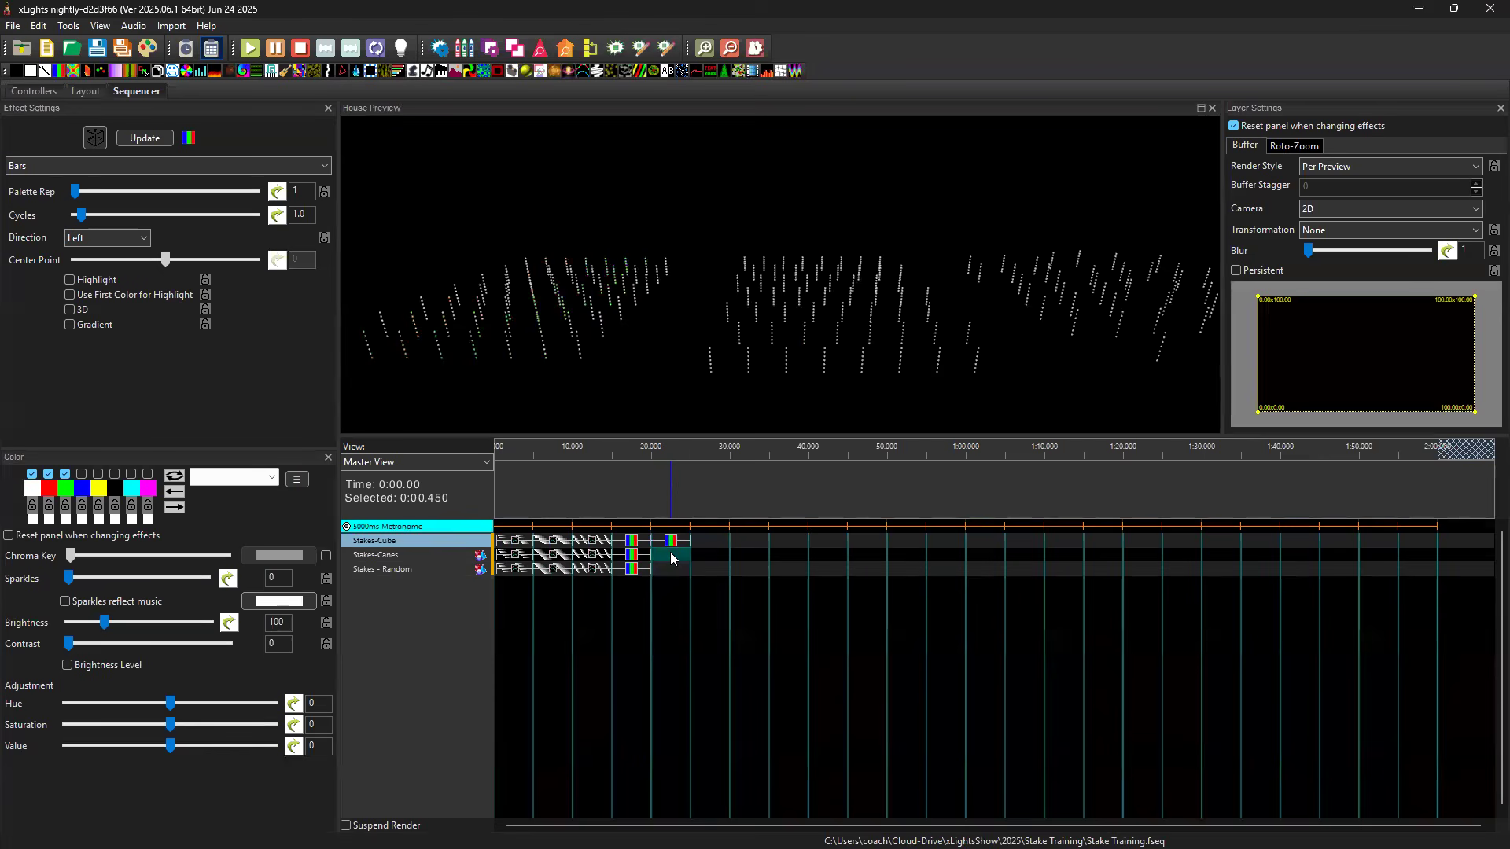
key(ctrl+v)
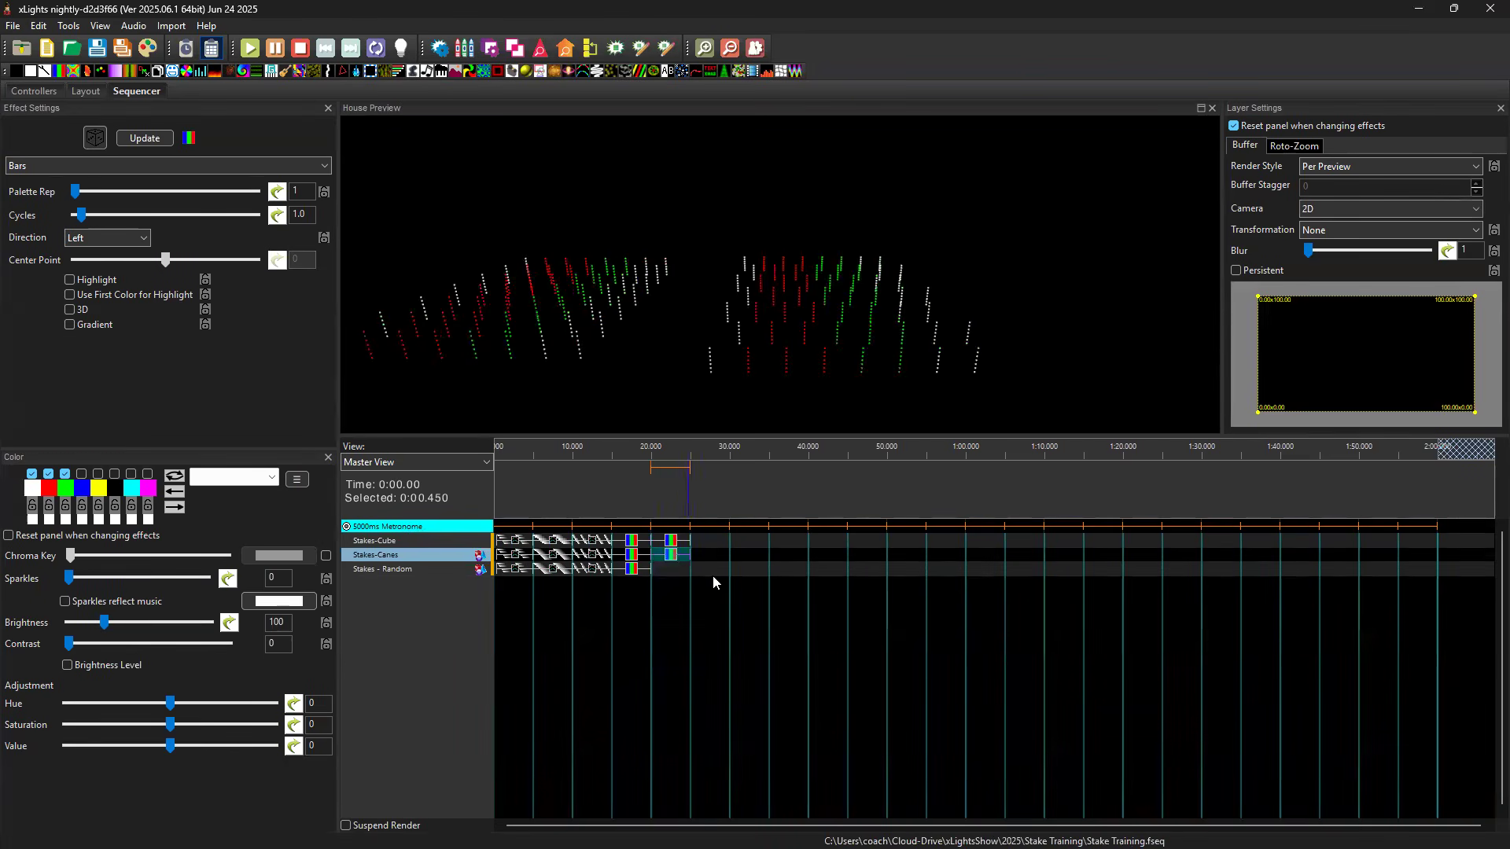
click(682, 570)
key(ctrl+v)
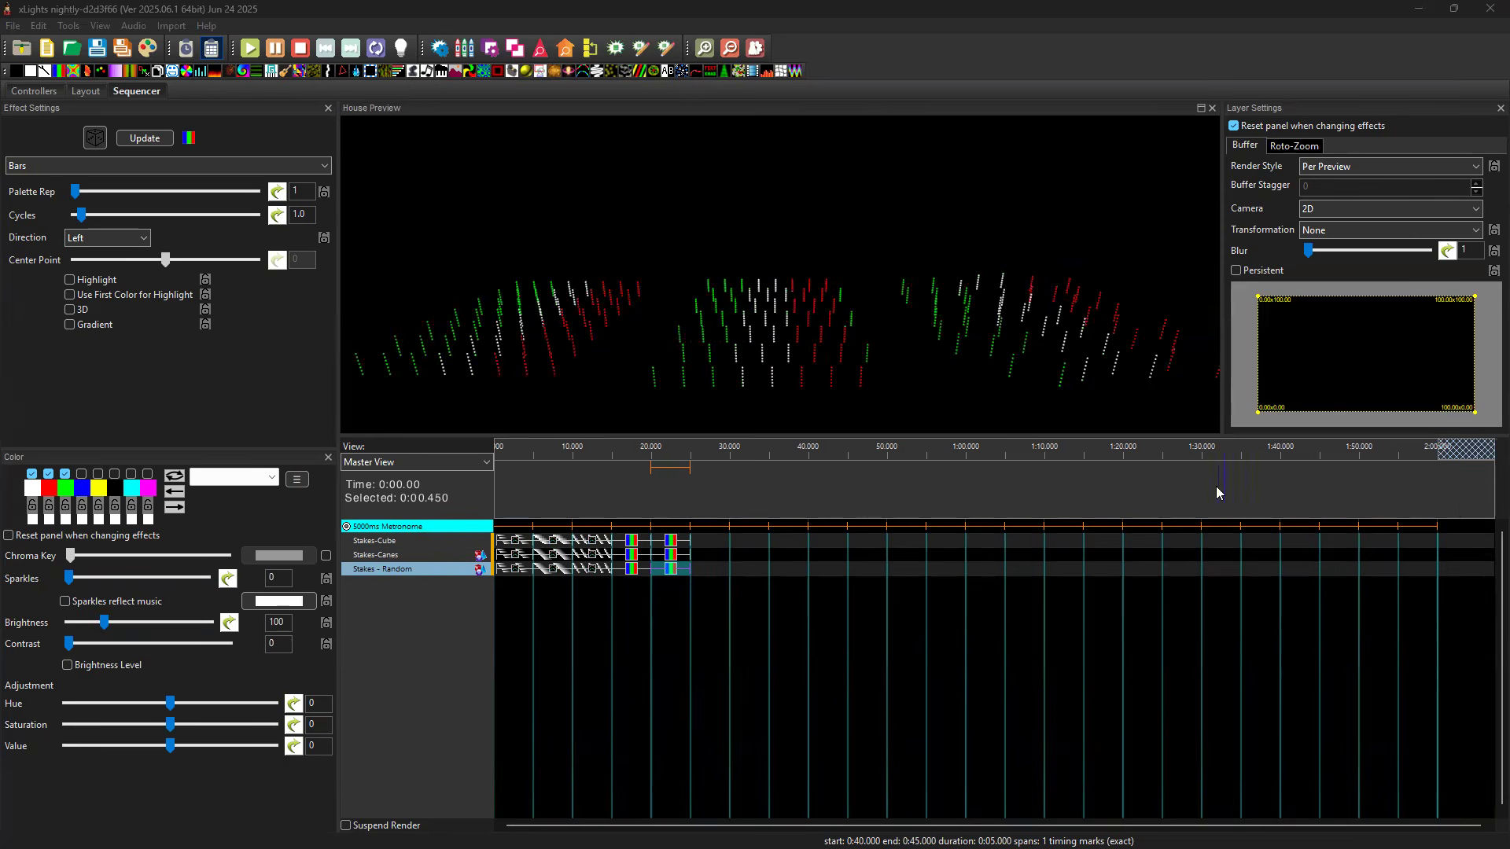
Place a Left-moving Bars effect with the Overlaid X render style on Stakes-Cube from 25 to 30 seconds and paste it onto Stakes-Canes.
click(718, 539)
key(ctrl+v)
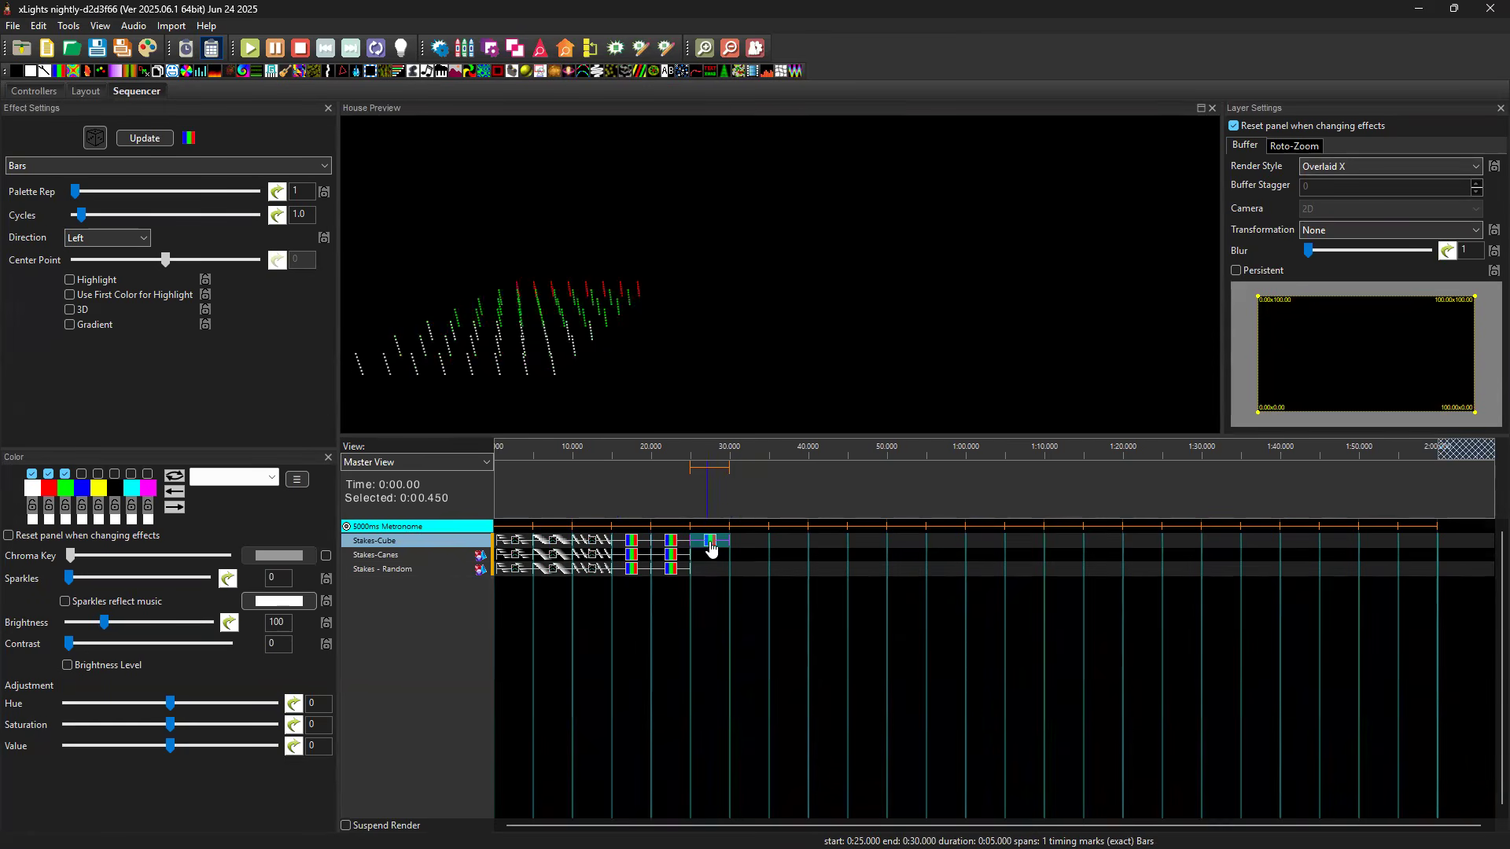
click(713, 561)
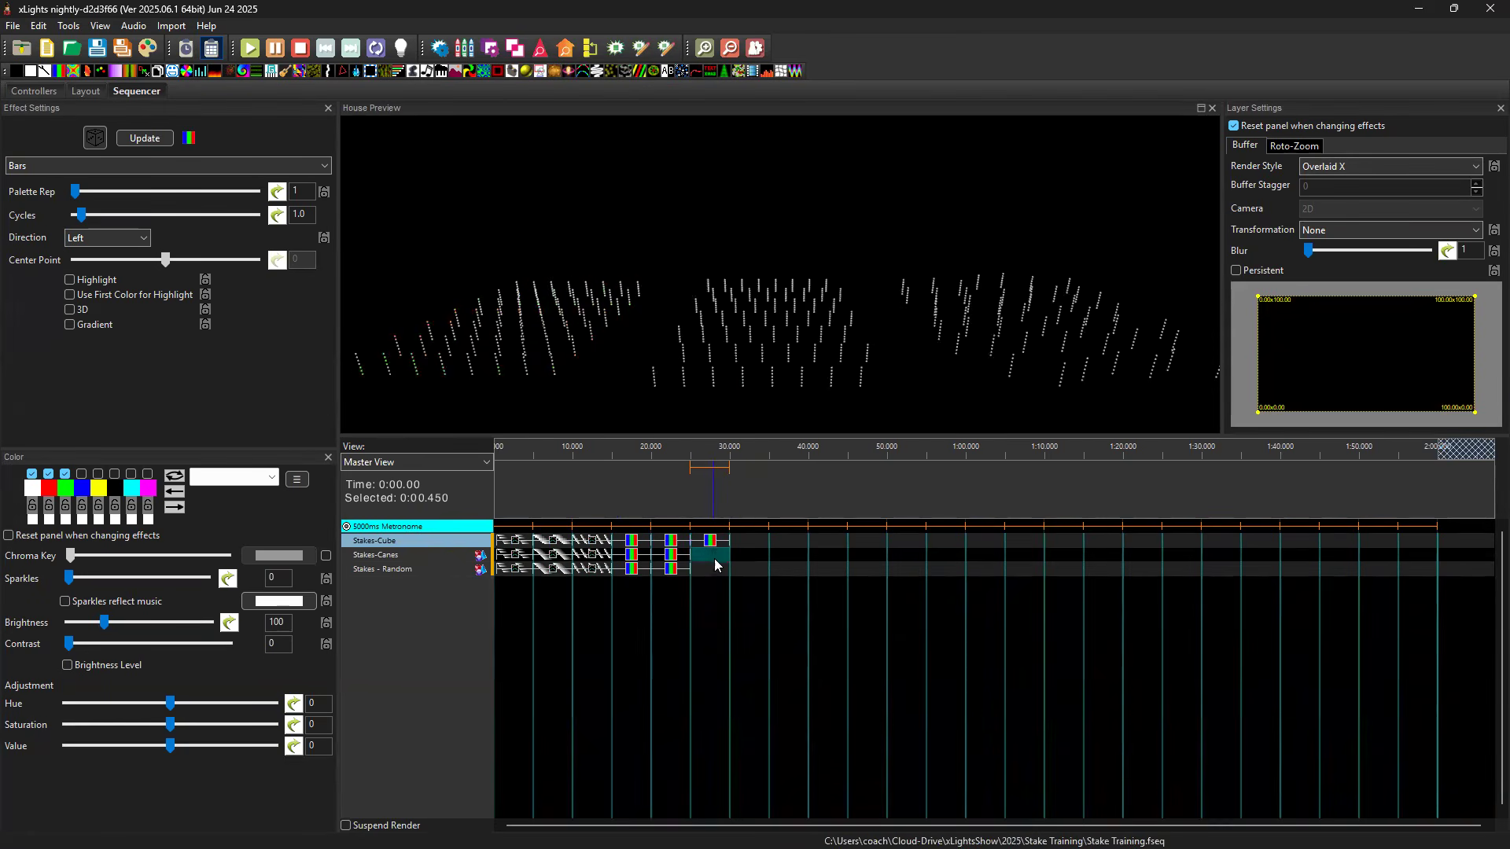
key(ctrl+v)
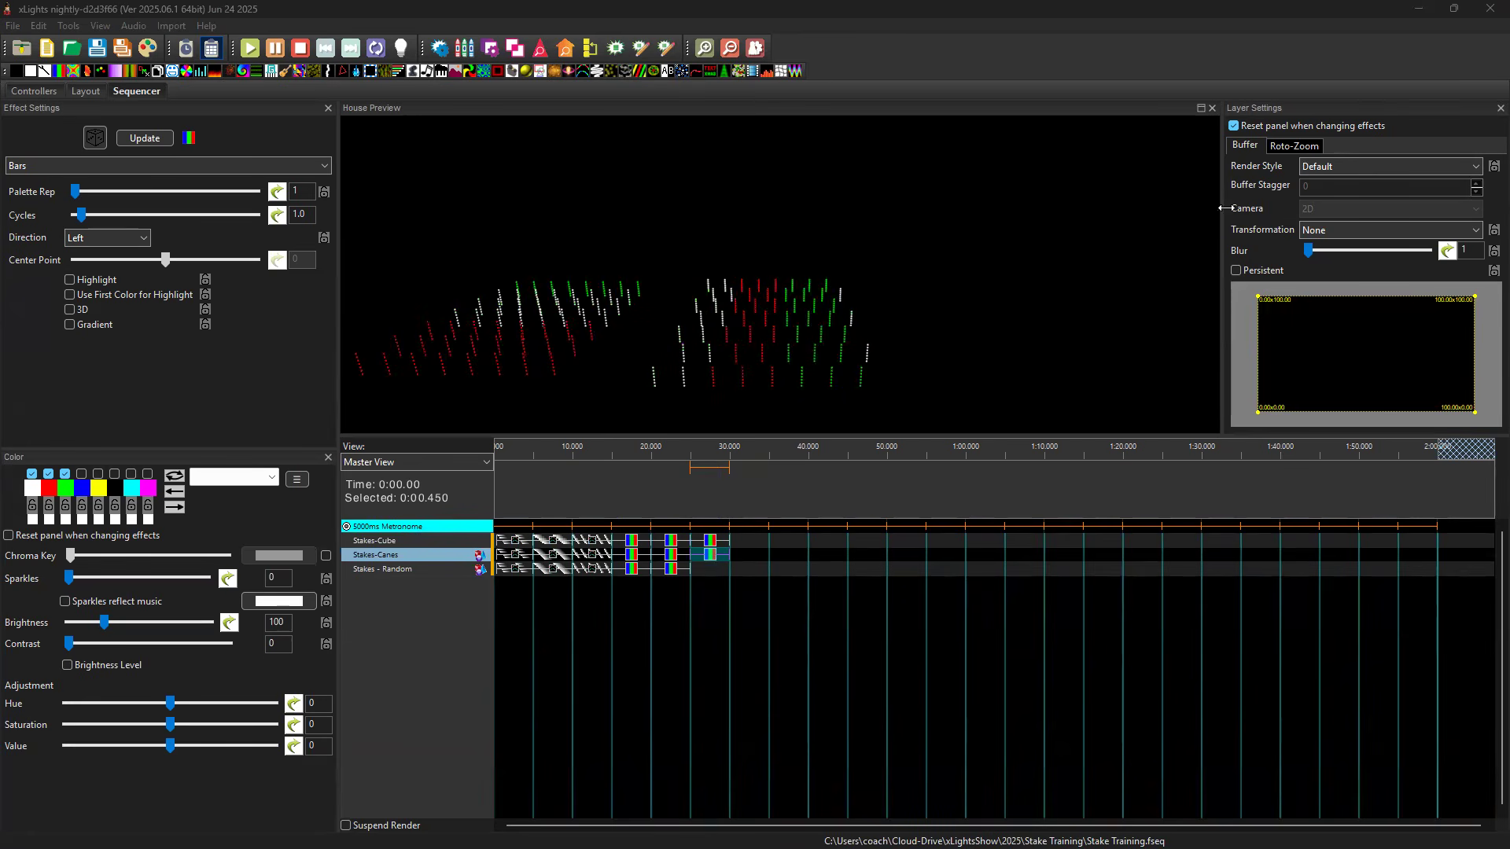
Set the new Stakes-Canes Bars effect to the Vertical Per Model render style, try Rotate CC 90, and settle on the Rotate CW 90 transformation.
click(1376, 168)
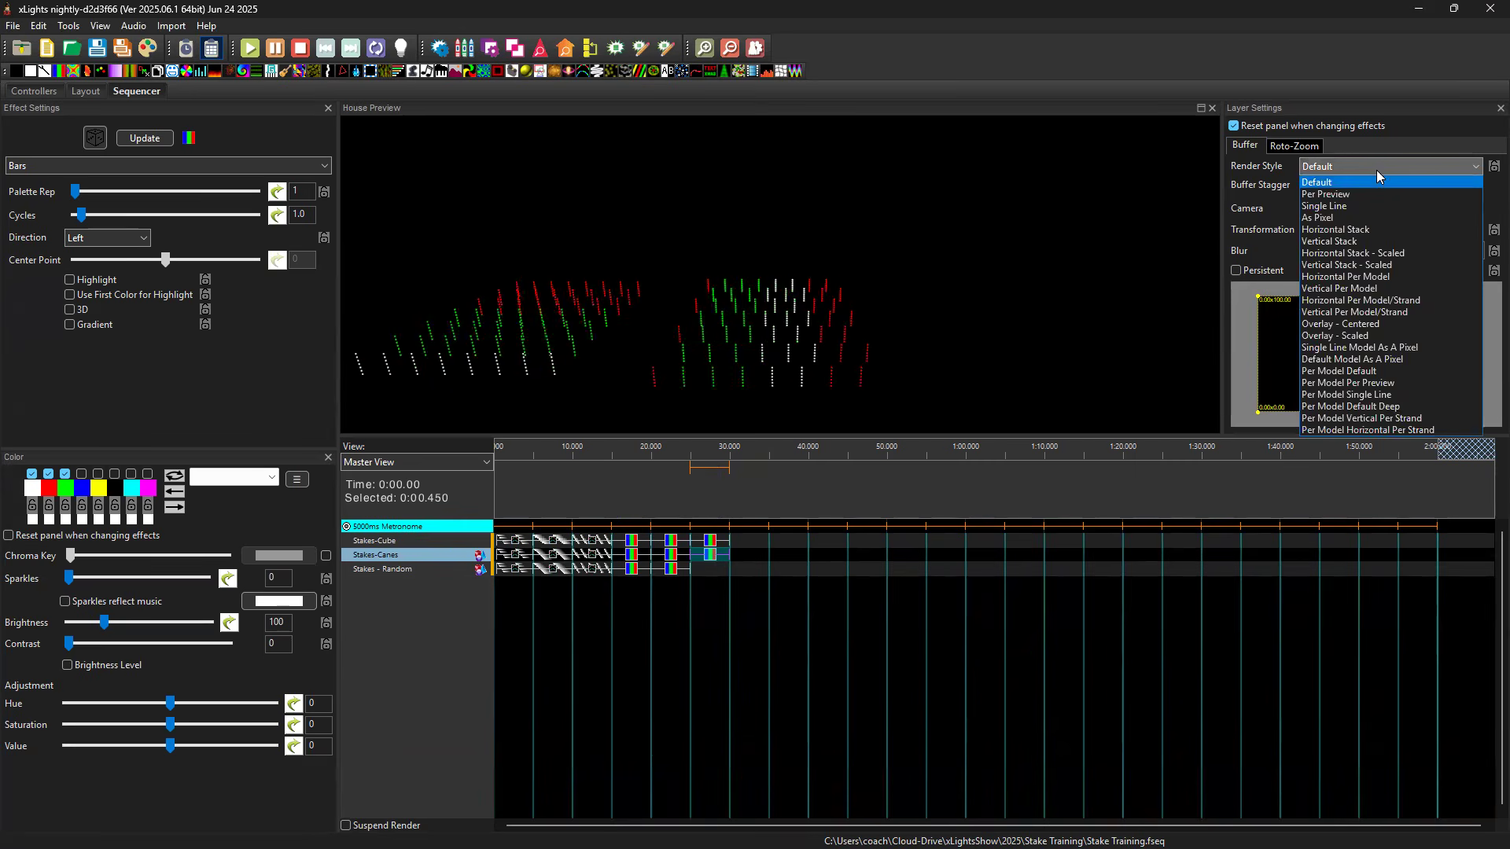
click(1367, 289)
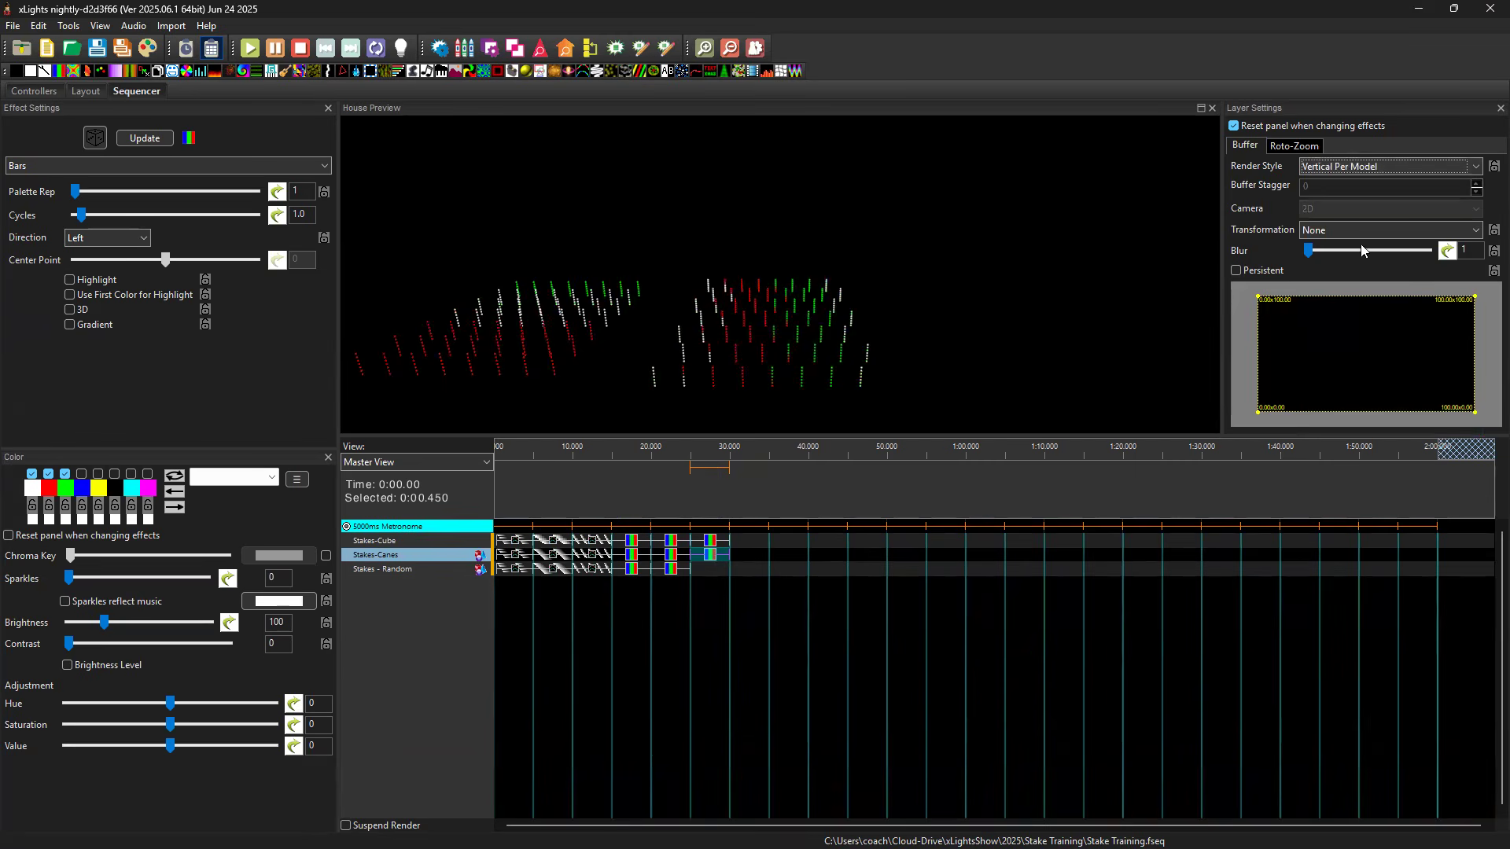
click(1358, 226)
click(1359, 257)
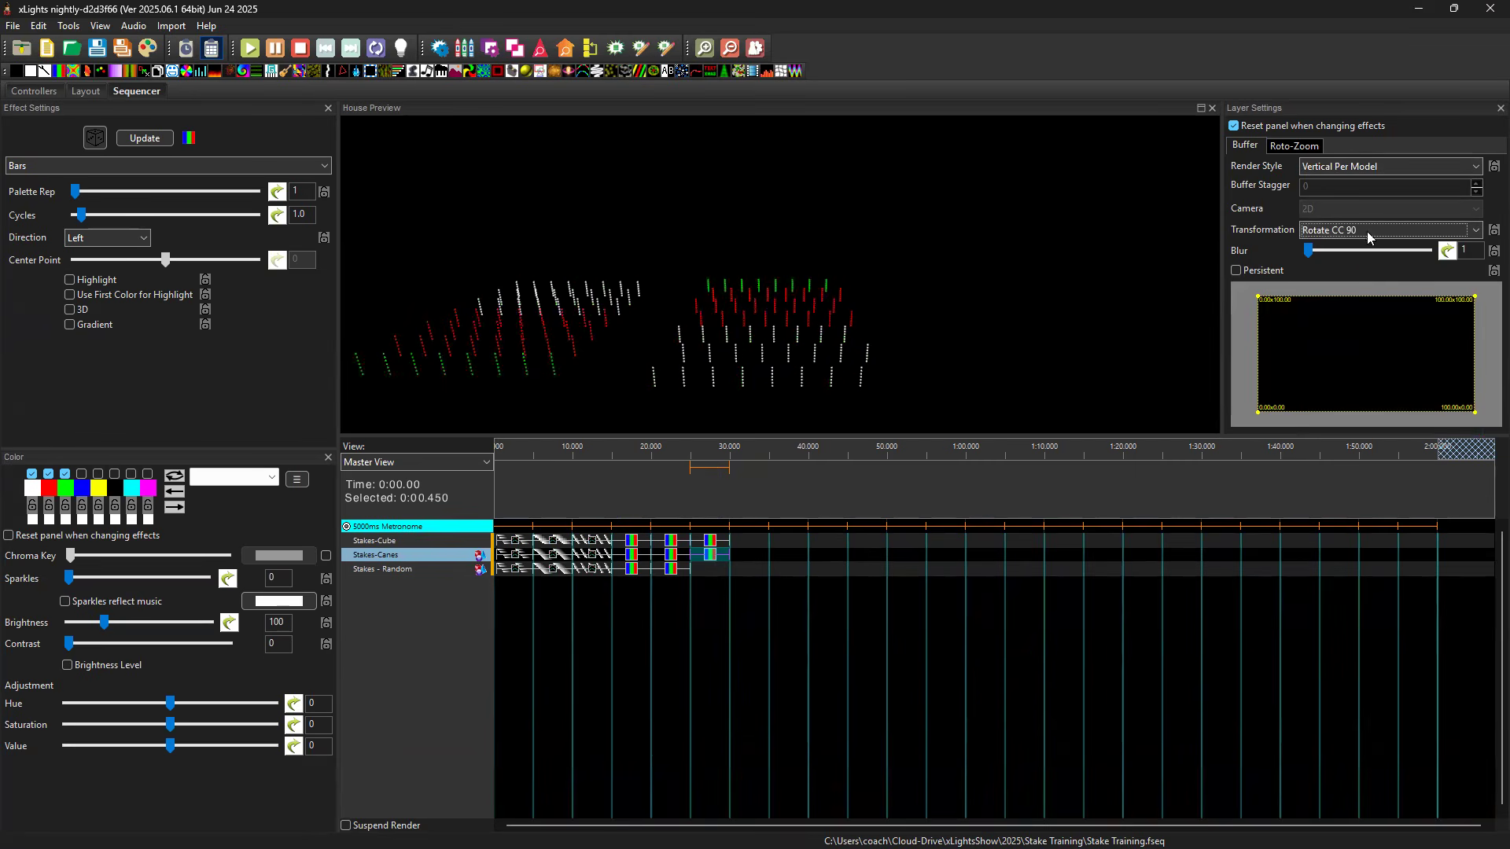
click(1367, 231)
click(1359, 268)
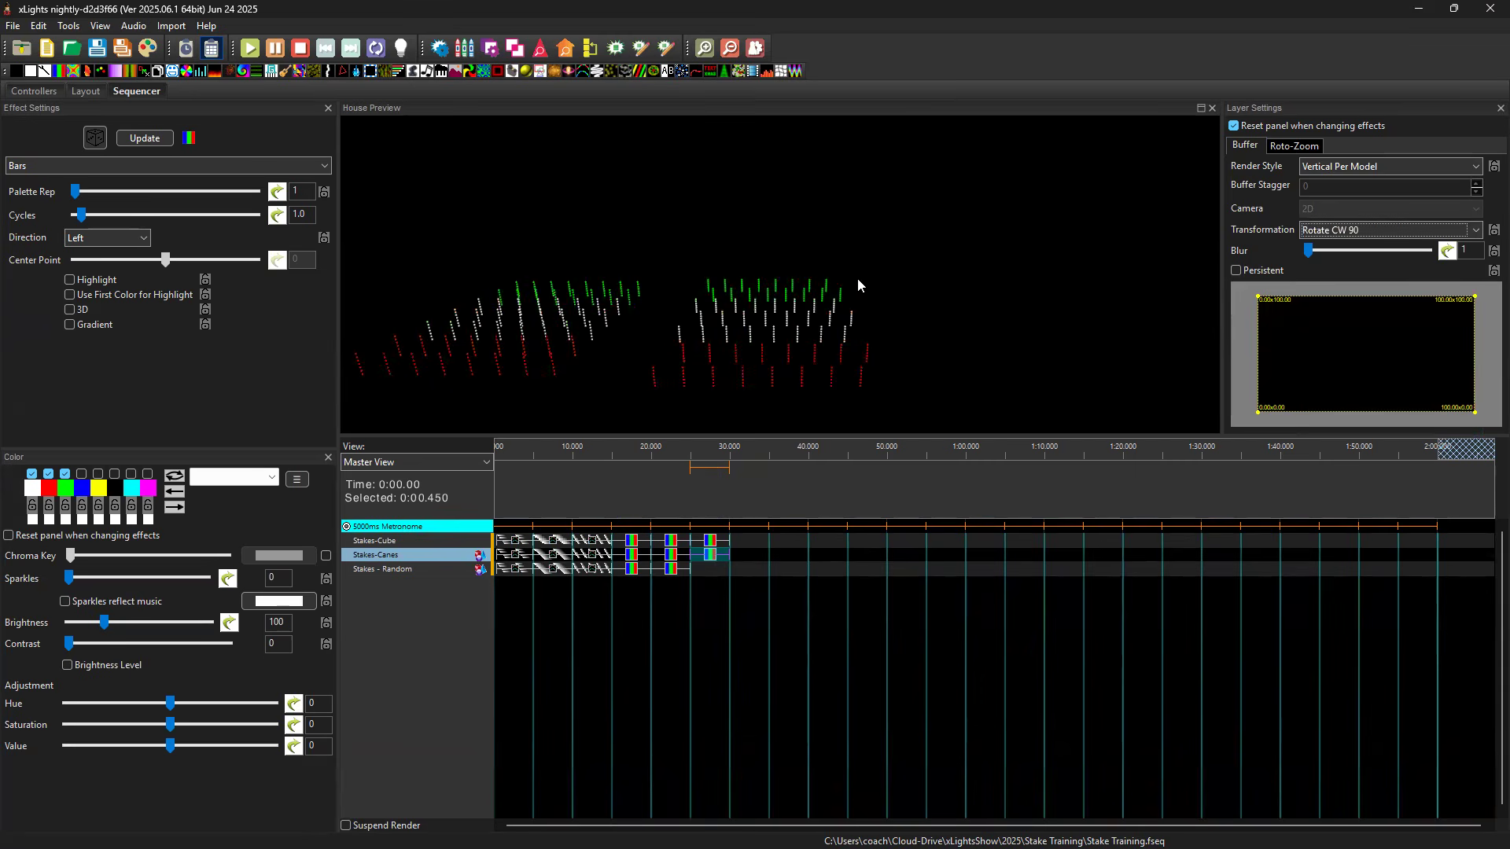
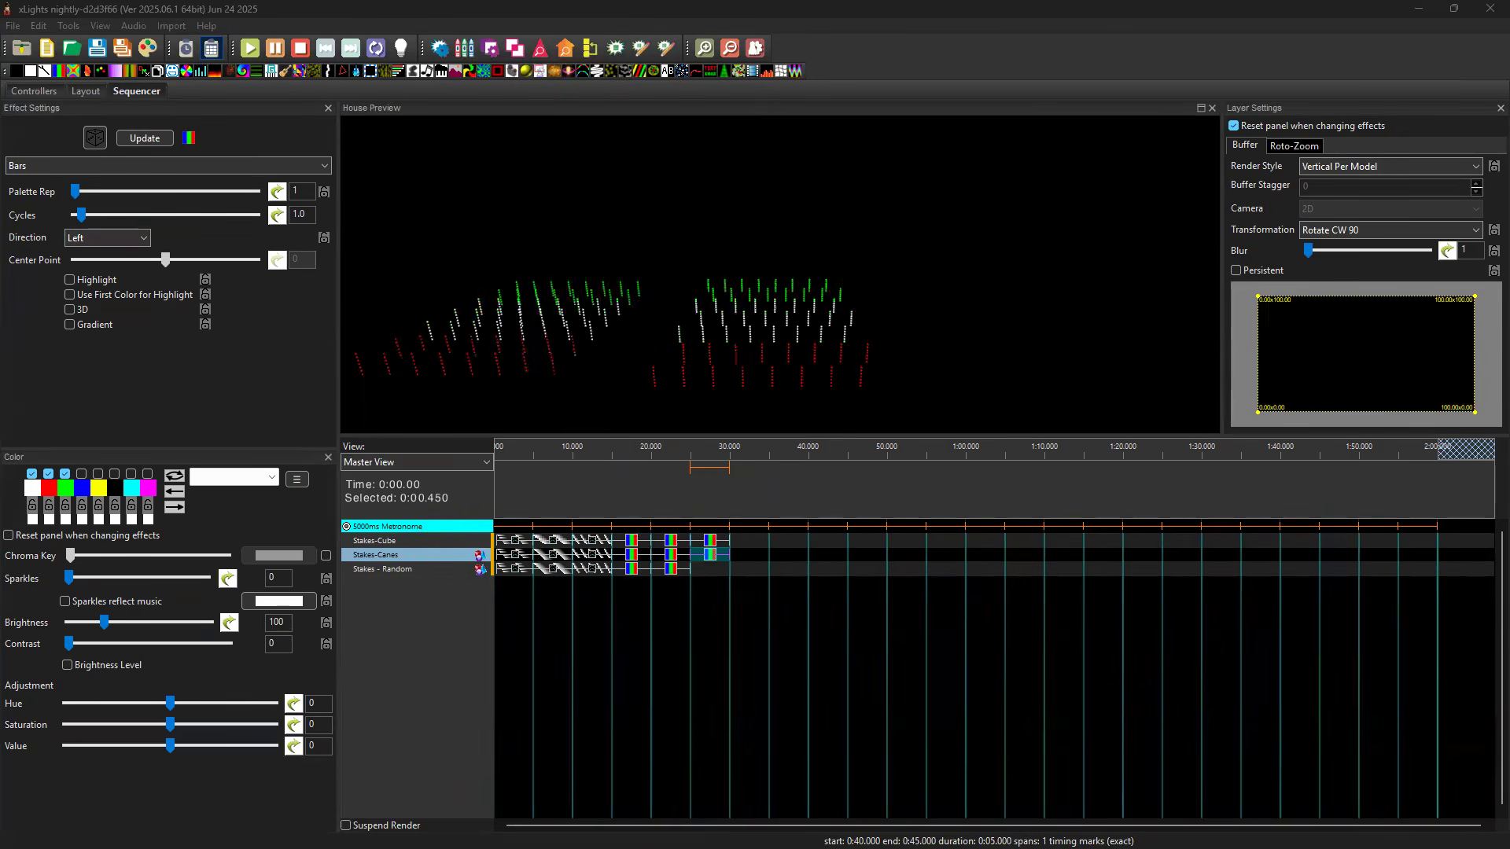
Copy the Stakes-Canes Bars effect at 25 to 30 seconds onto Stakes - Random and view the stakes from a higher angle.
click(712, 556)
click(712, 569)
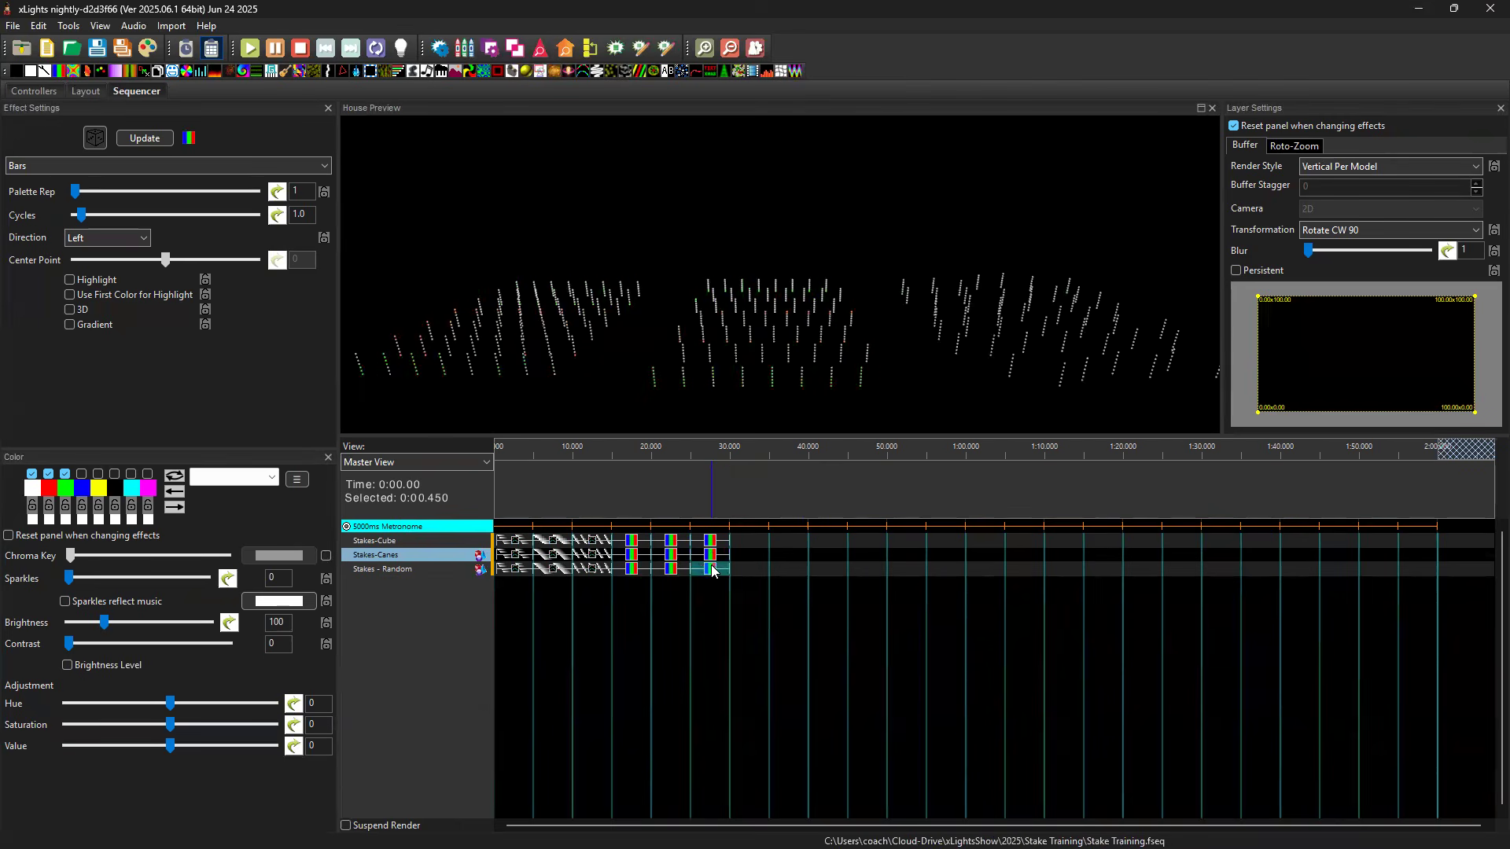
key(ctrl+v)
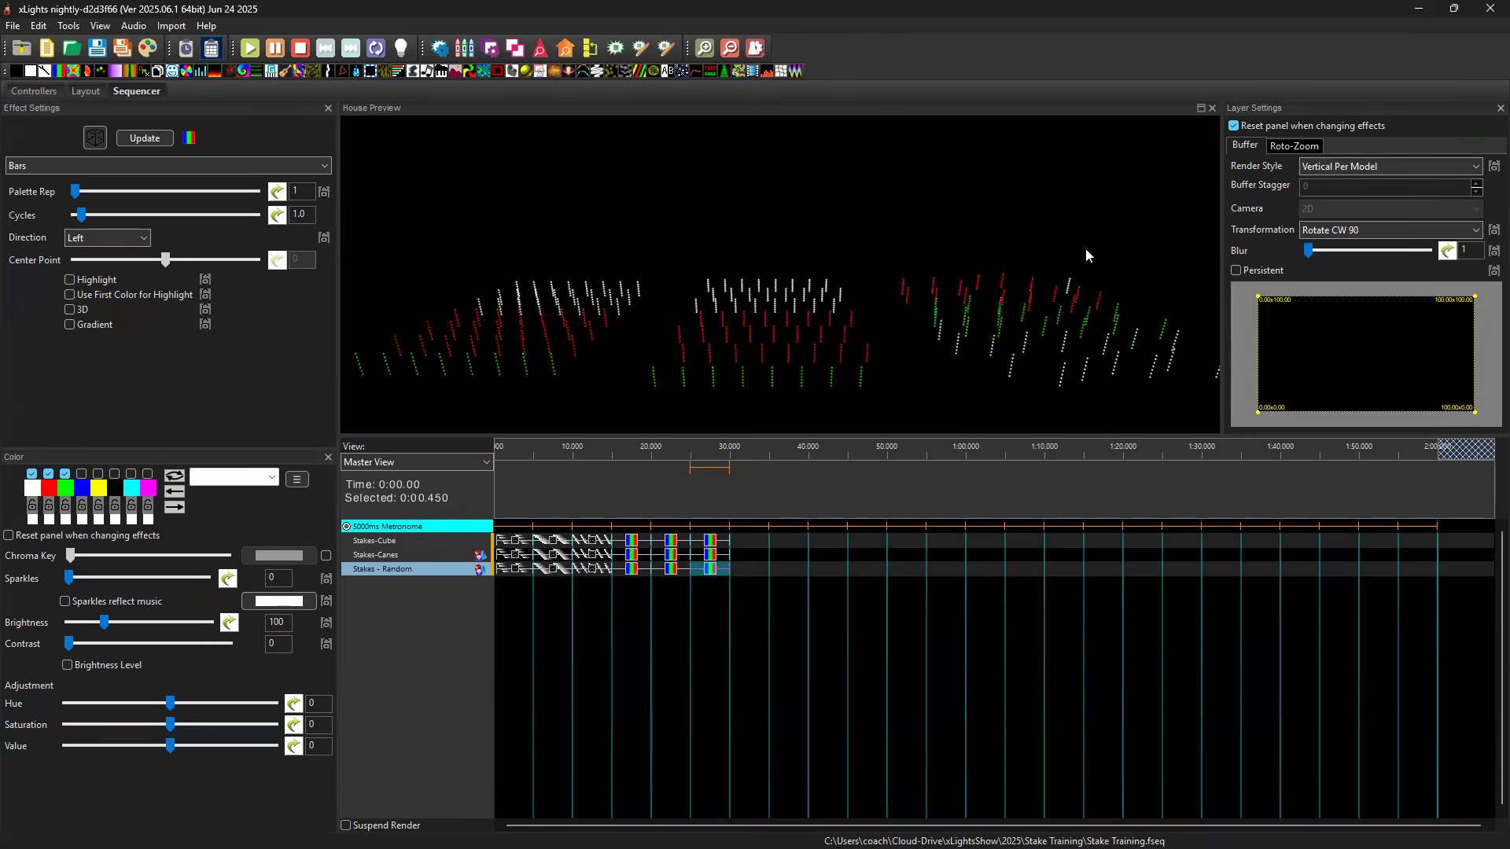
drag(1077, 266, 1054, 329)
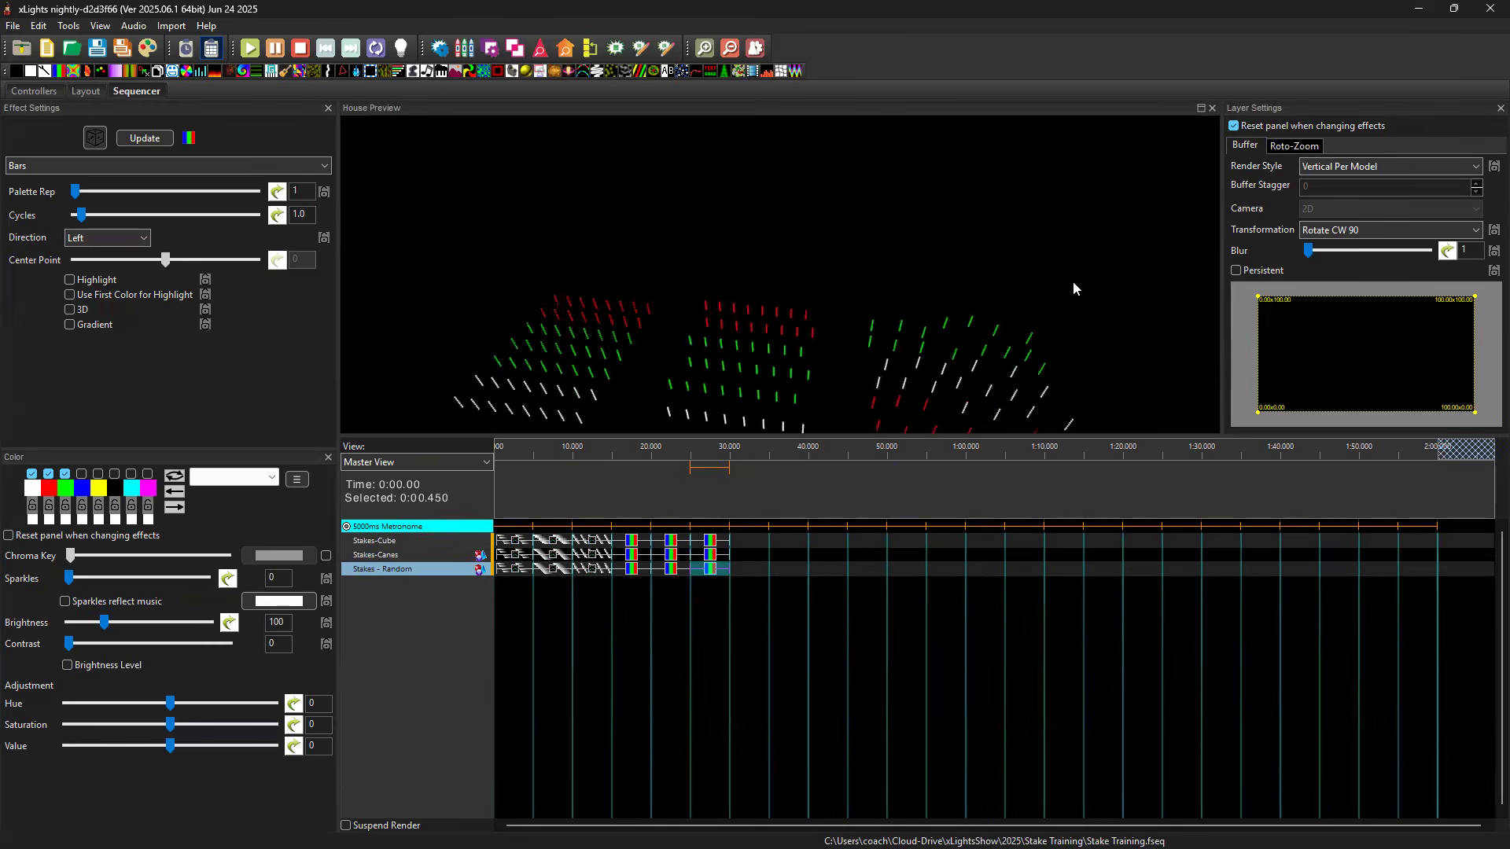
drag(1118, 213, 1110, 322)
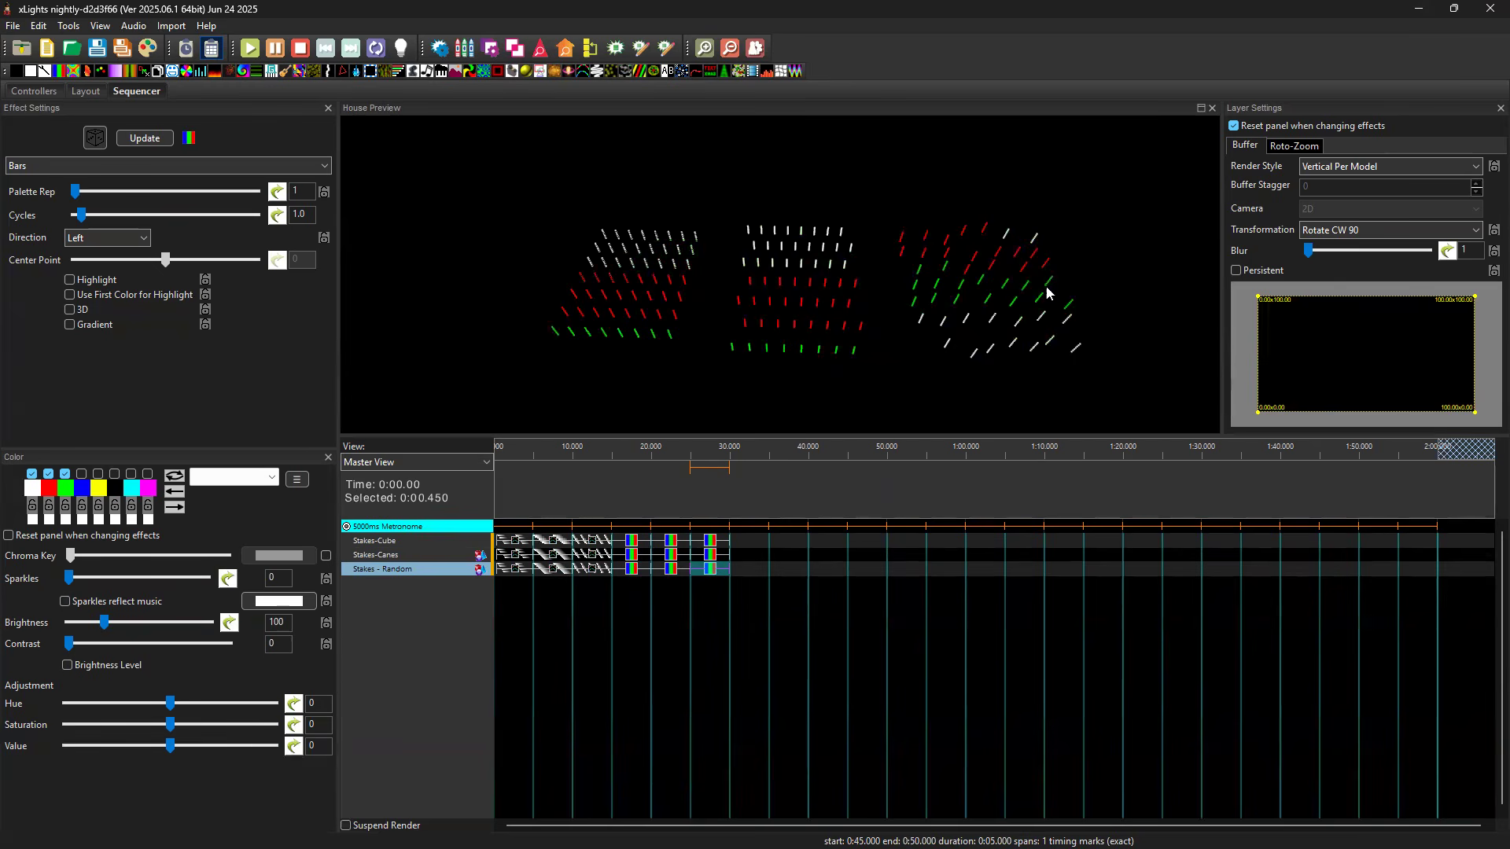
In the layout, look straight down over the middle candy cane stakes and save the current viewpoint as OffsetTop.
click(92, 93)
drag(1037, 523, 1000, 450)
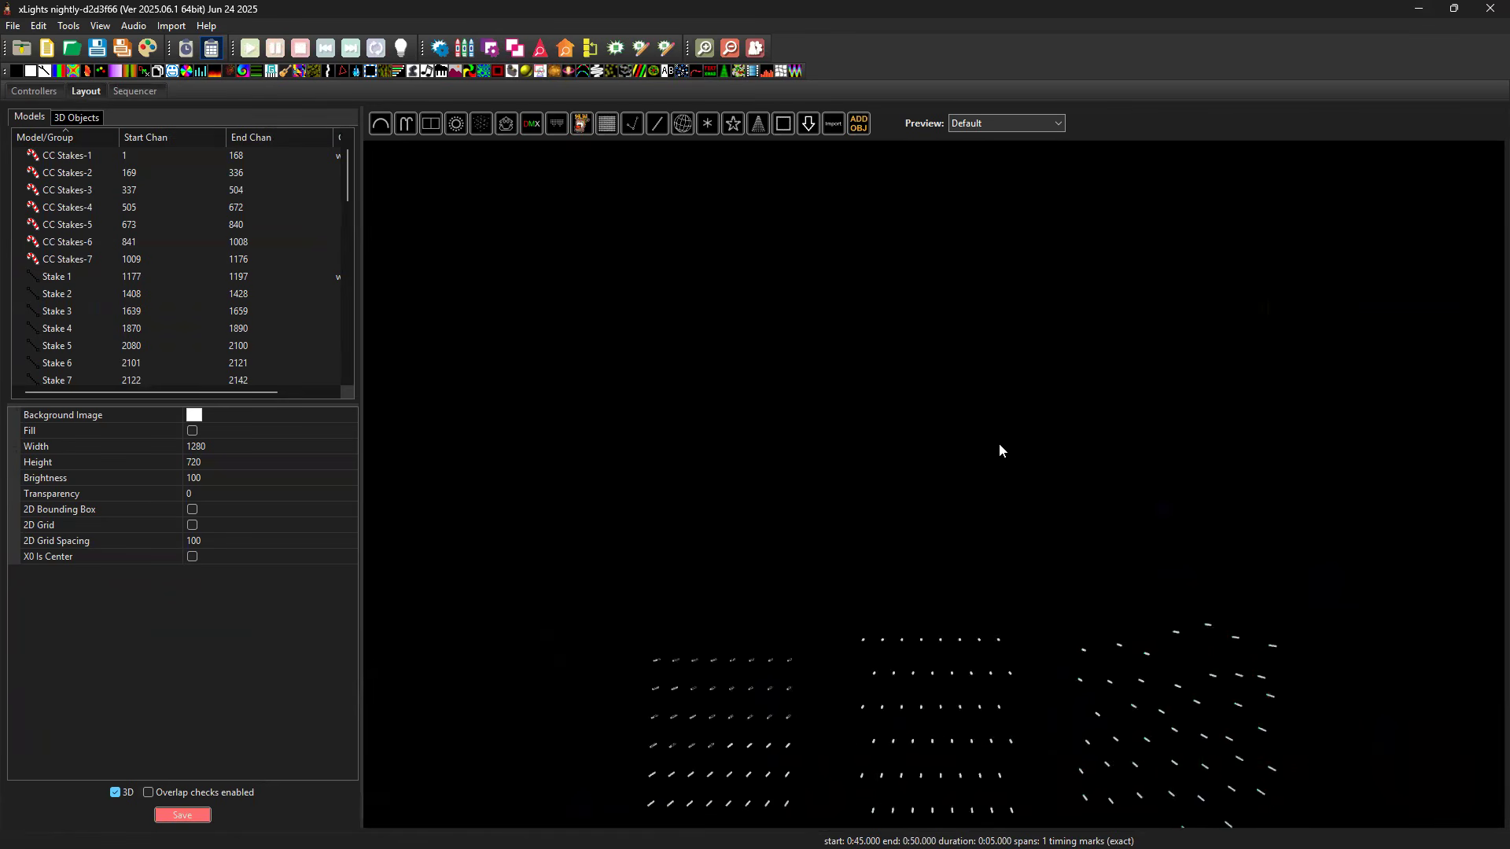
scroll(991, 497, up, 5)
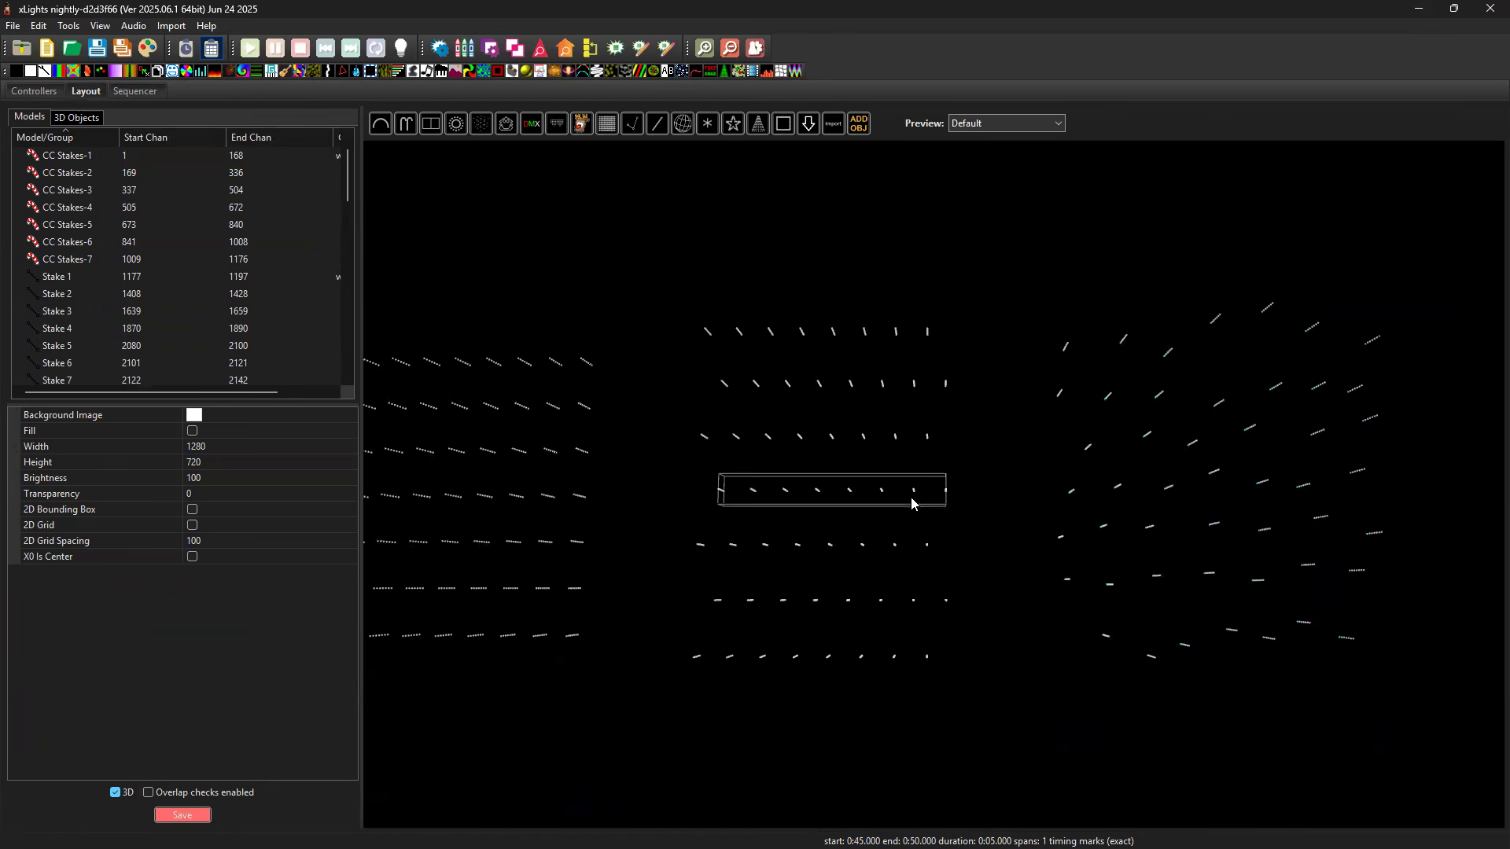
scroll(938, 503, up, 3)
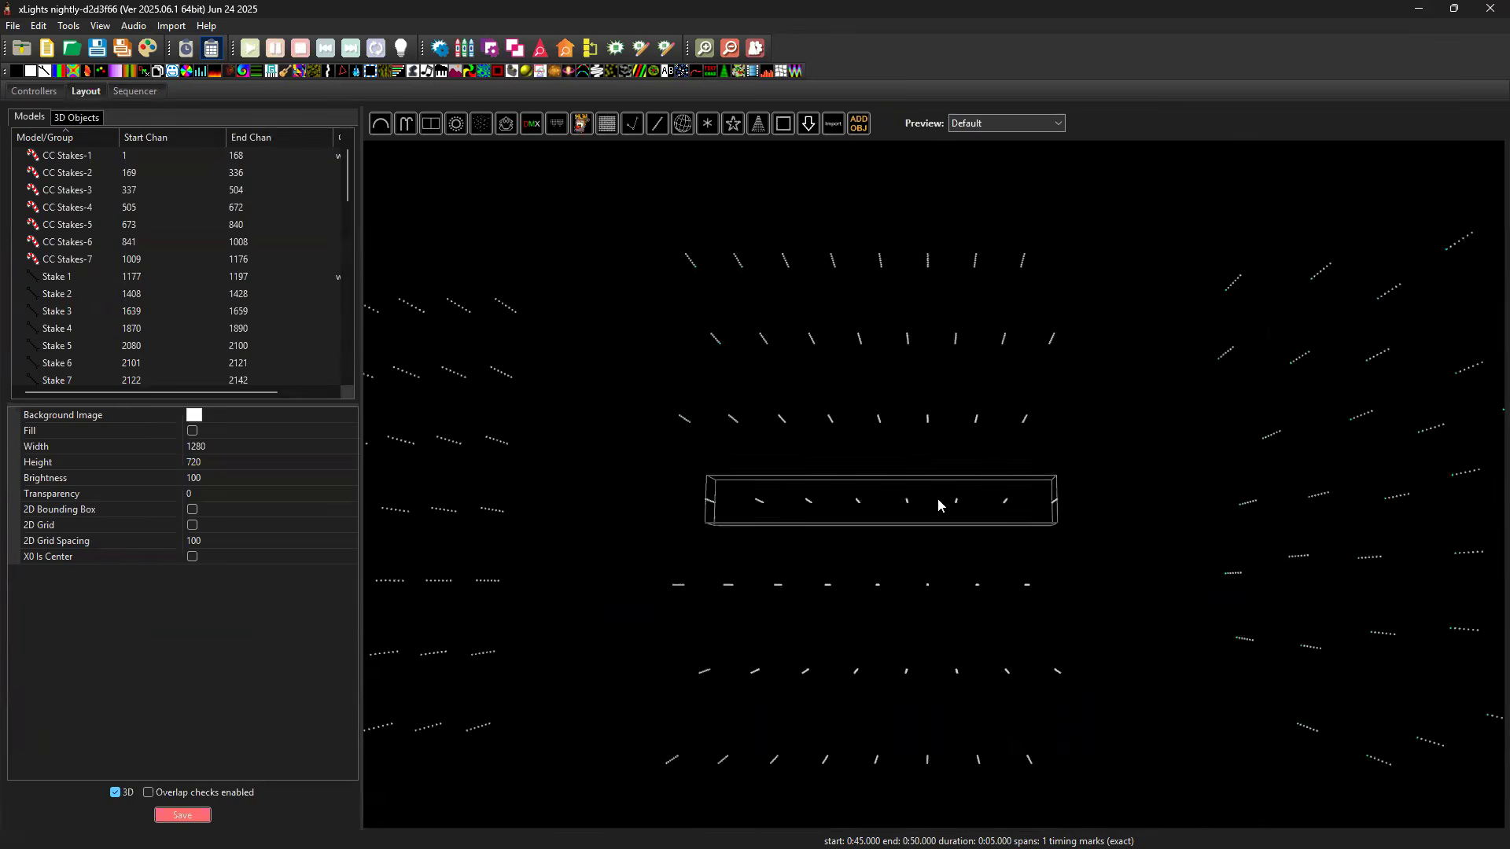
click(937, 503)
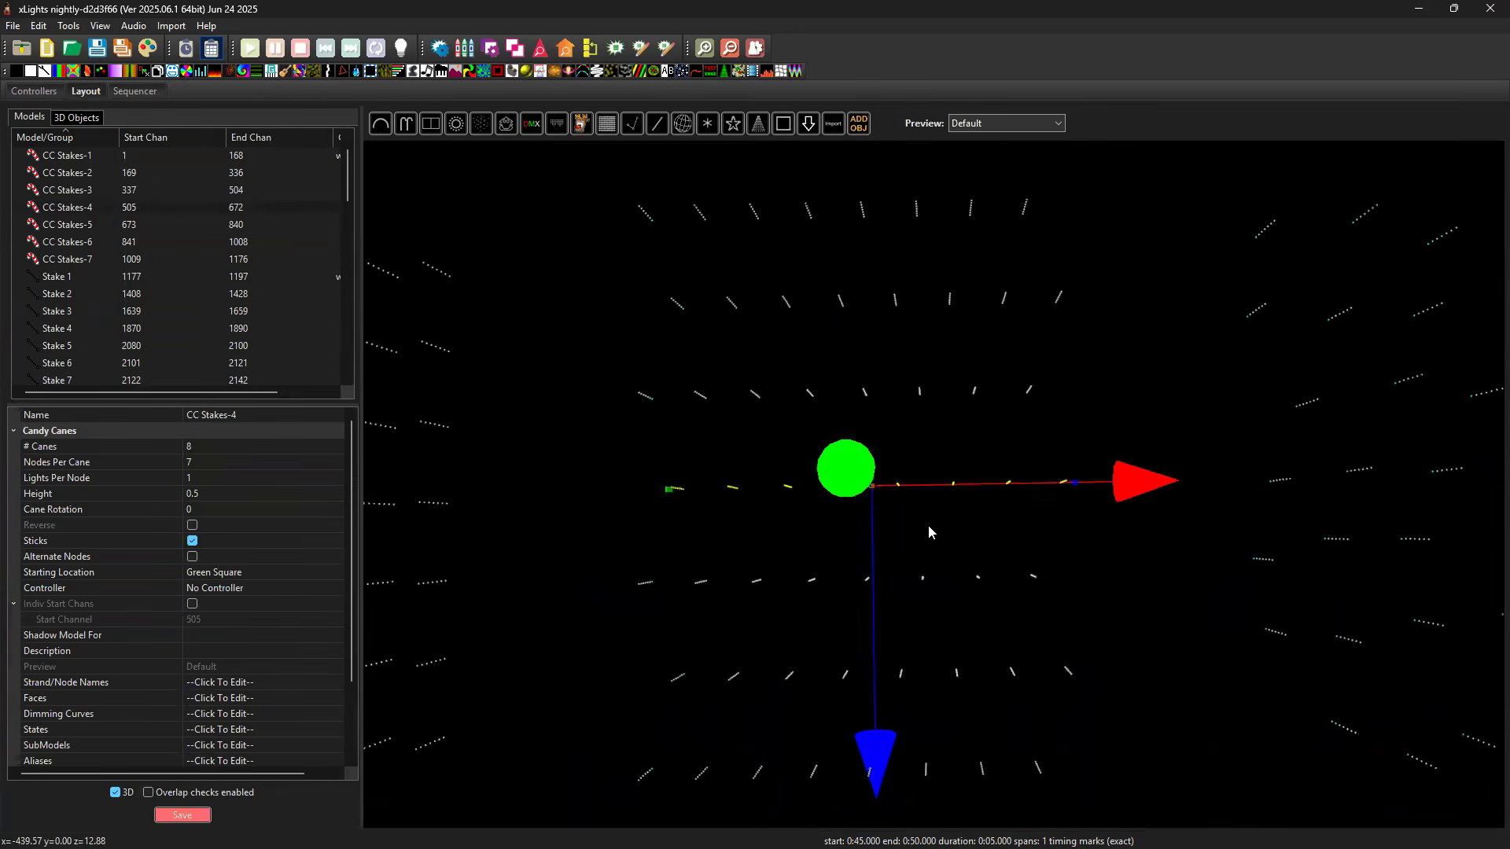
drag(928, 519, 1040, 525)
click(922, 513)
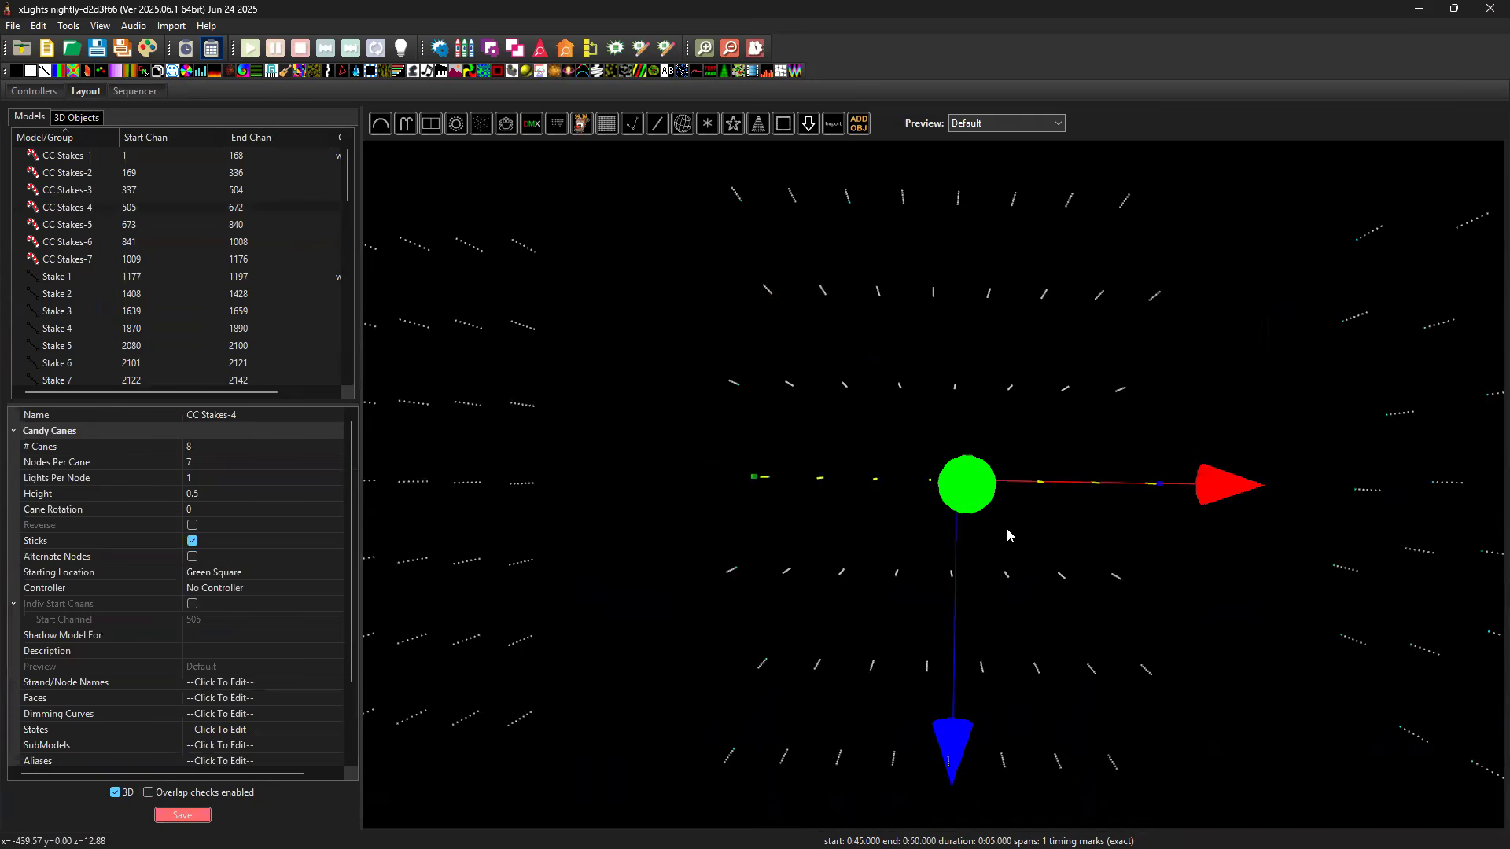
drag(1008, 536, 1131, 434)
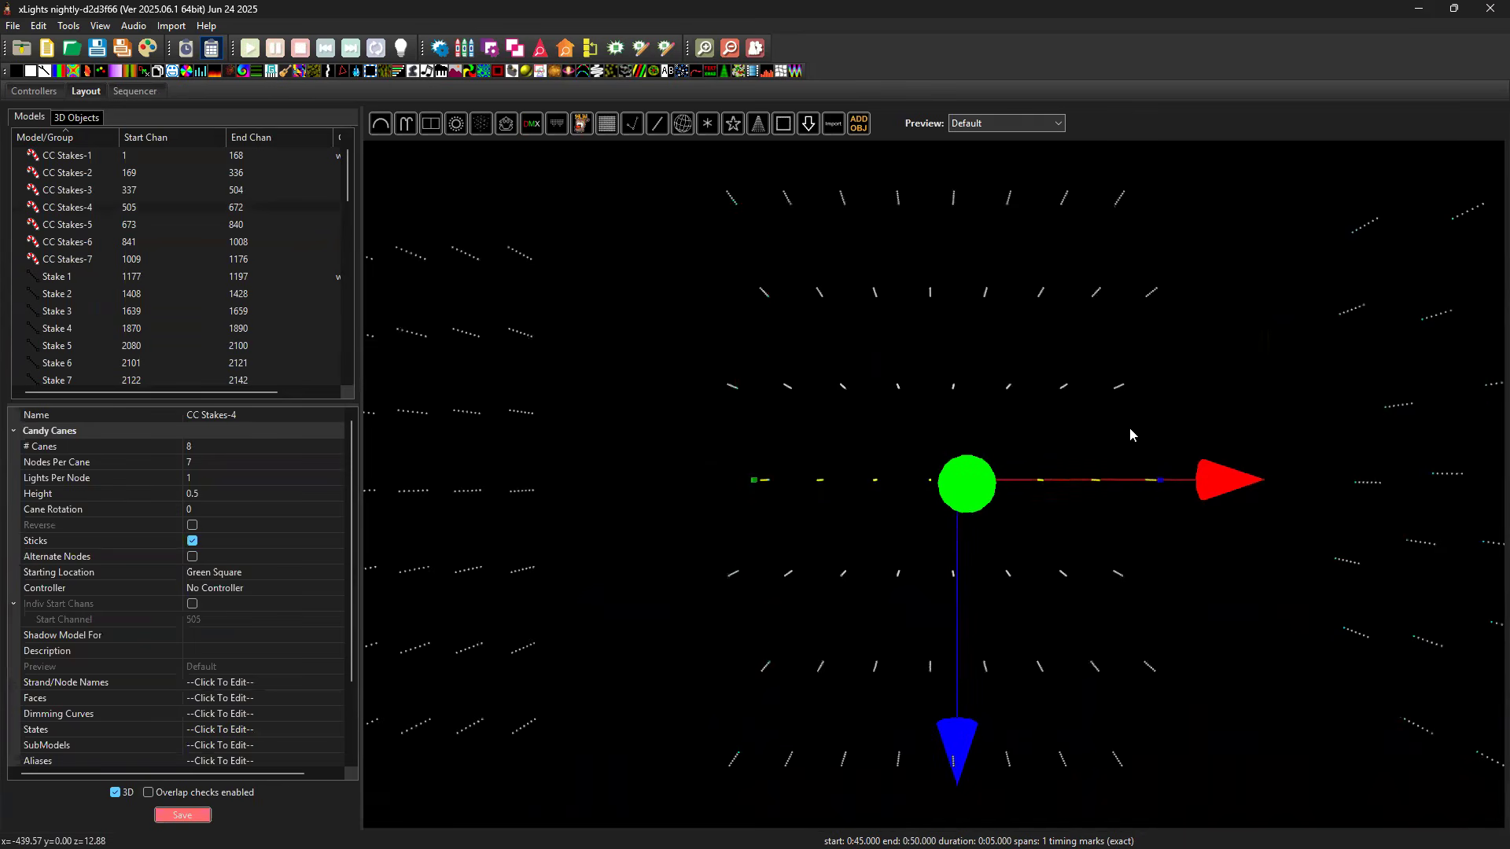
right_click(1239, 286)
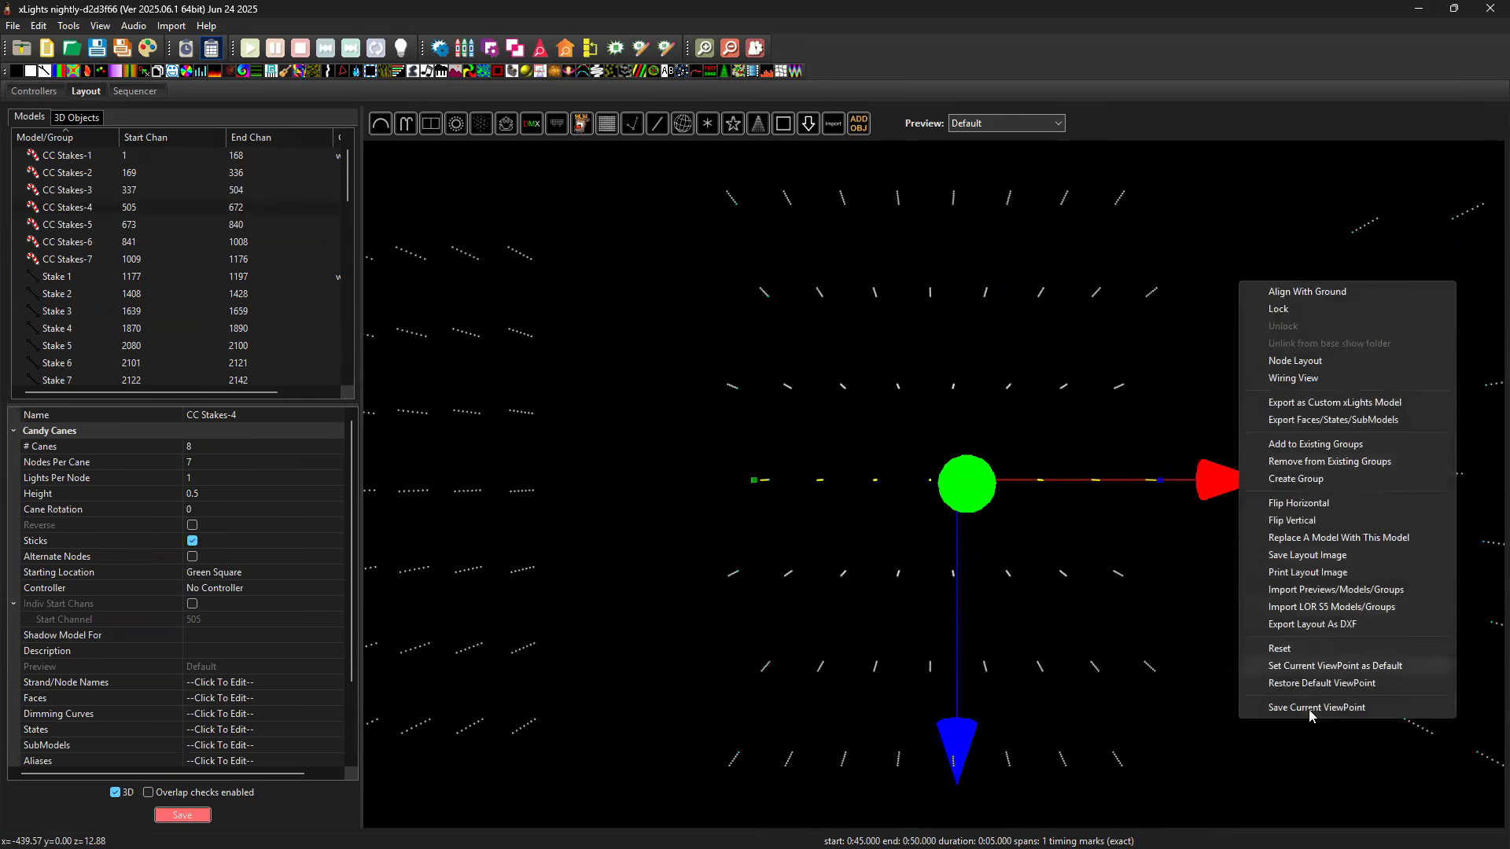
click(1277, 709)
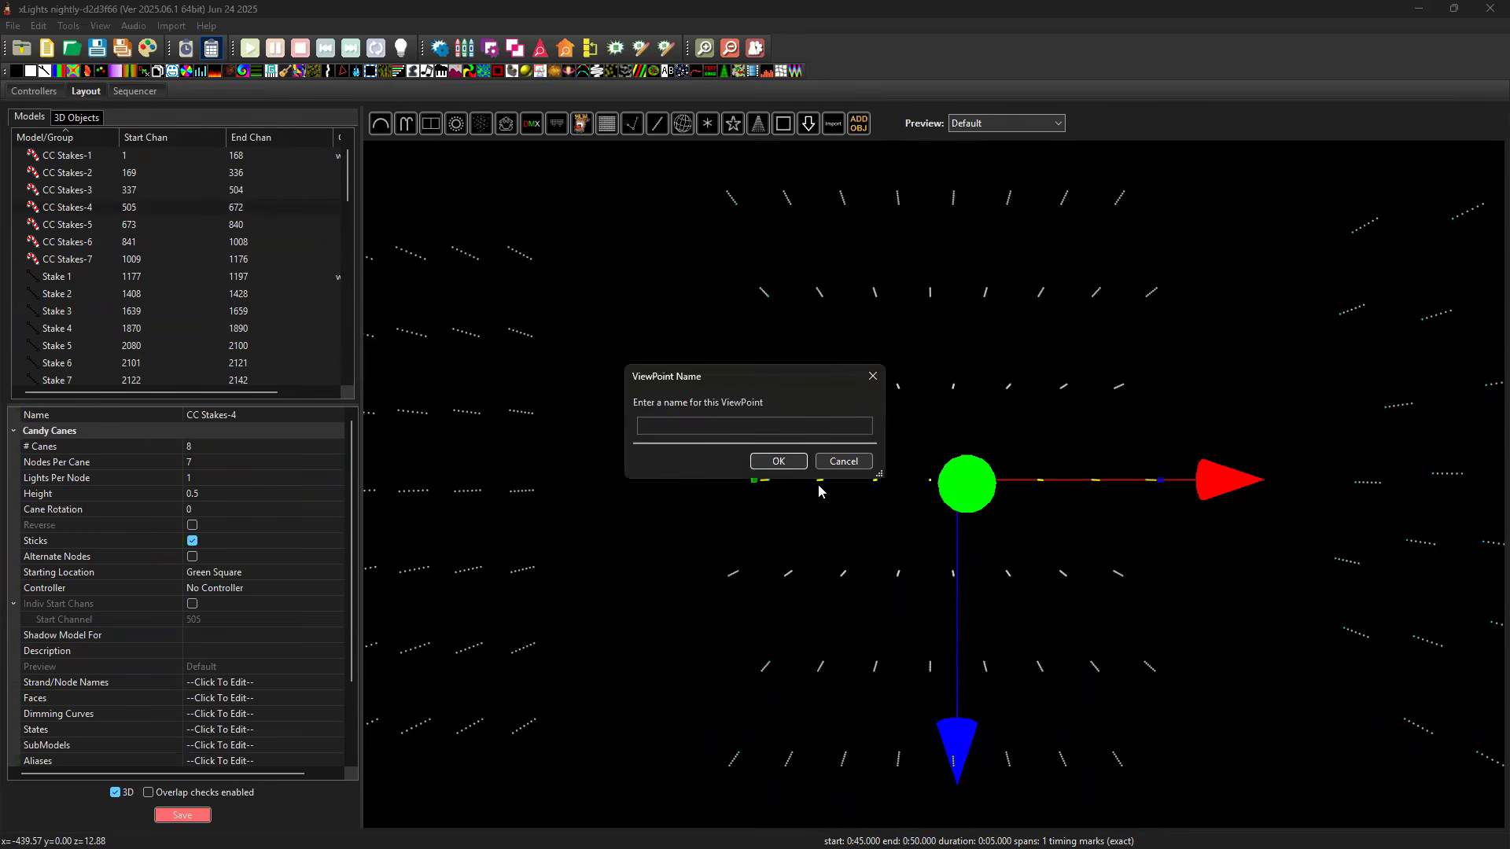
text(OffsetTop)
click(789, 462)
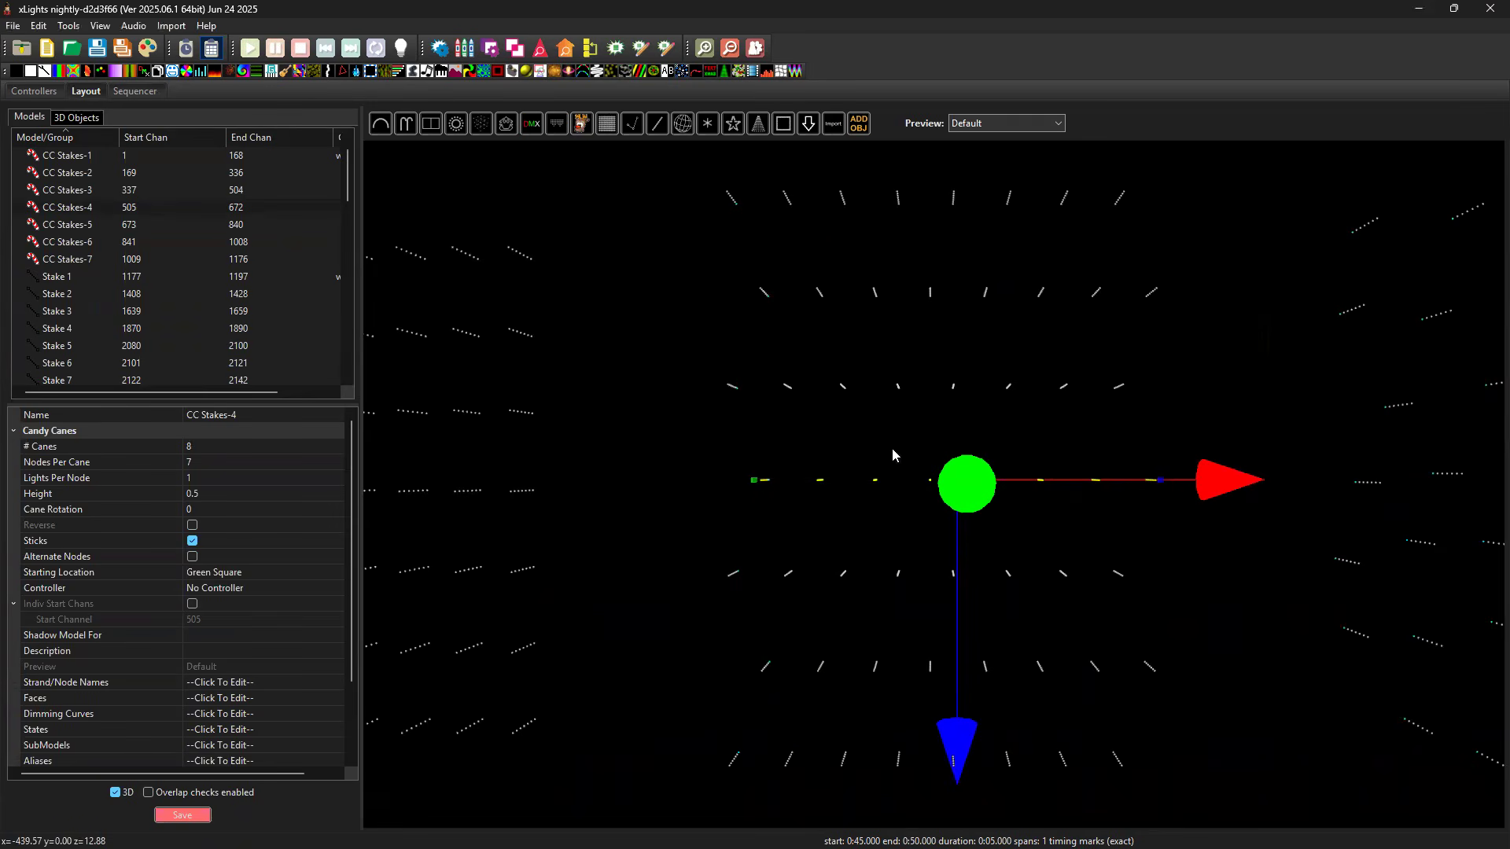
Center the overhead view on the random stakes and save the current viewpoint as RandomTop.
drag(1391, 445, 792, 470)
right_click(1293, 478)
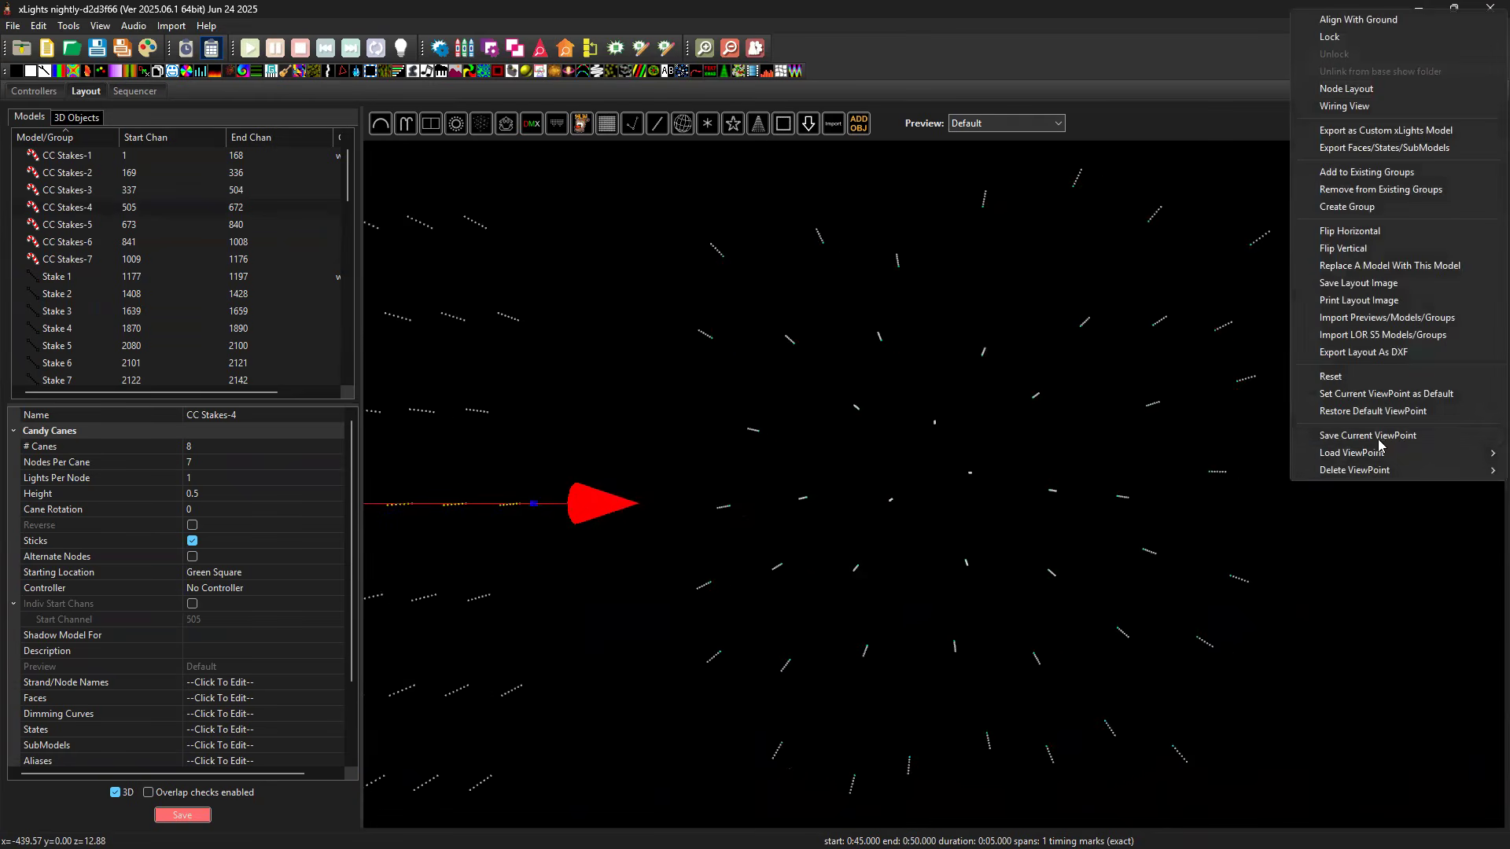
click(1384, 438)
text(Off)
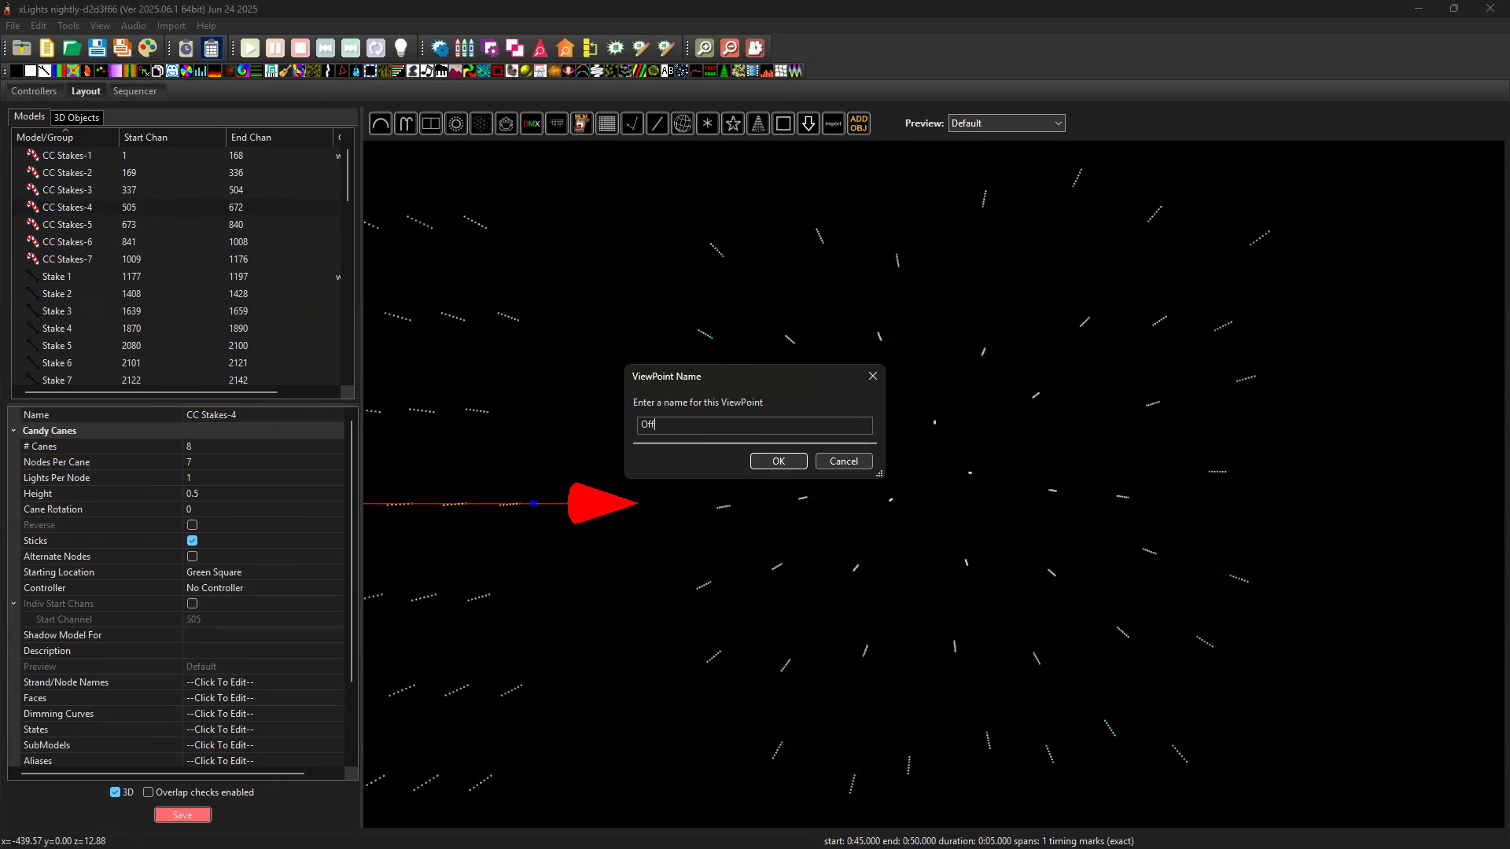
text(andomTop)
click(780, 462)
Turn the layout to a level side view of the stakes and save the current viewpoint as Random Side.
drag(1051, 513, 970, 375)
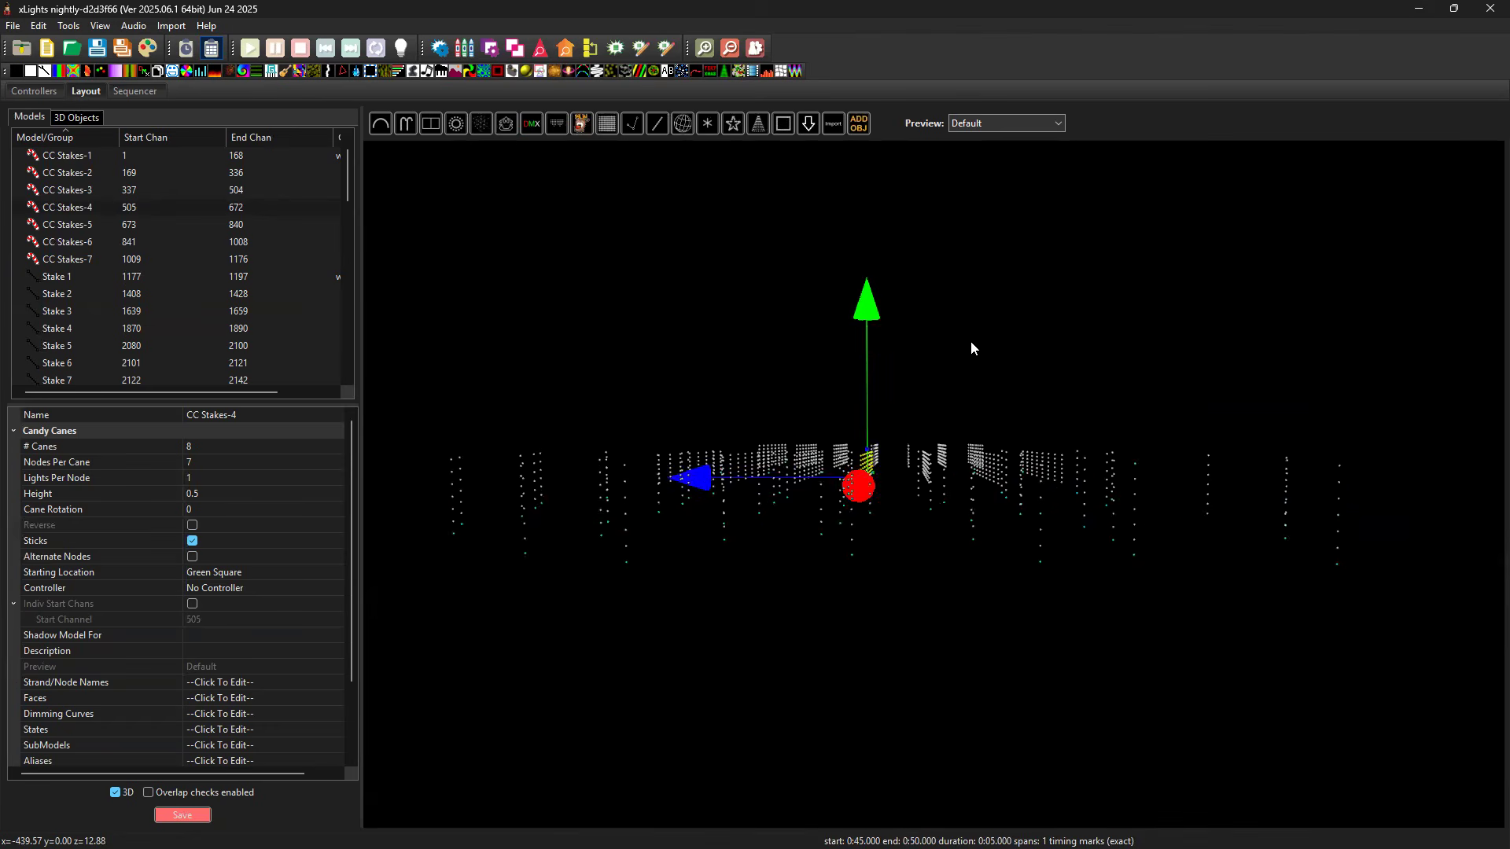
drag(1015, 321, 1013, 325)
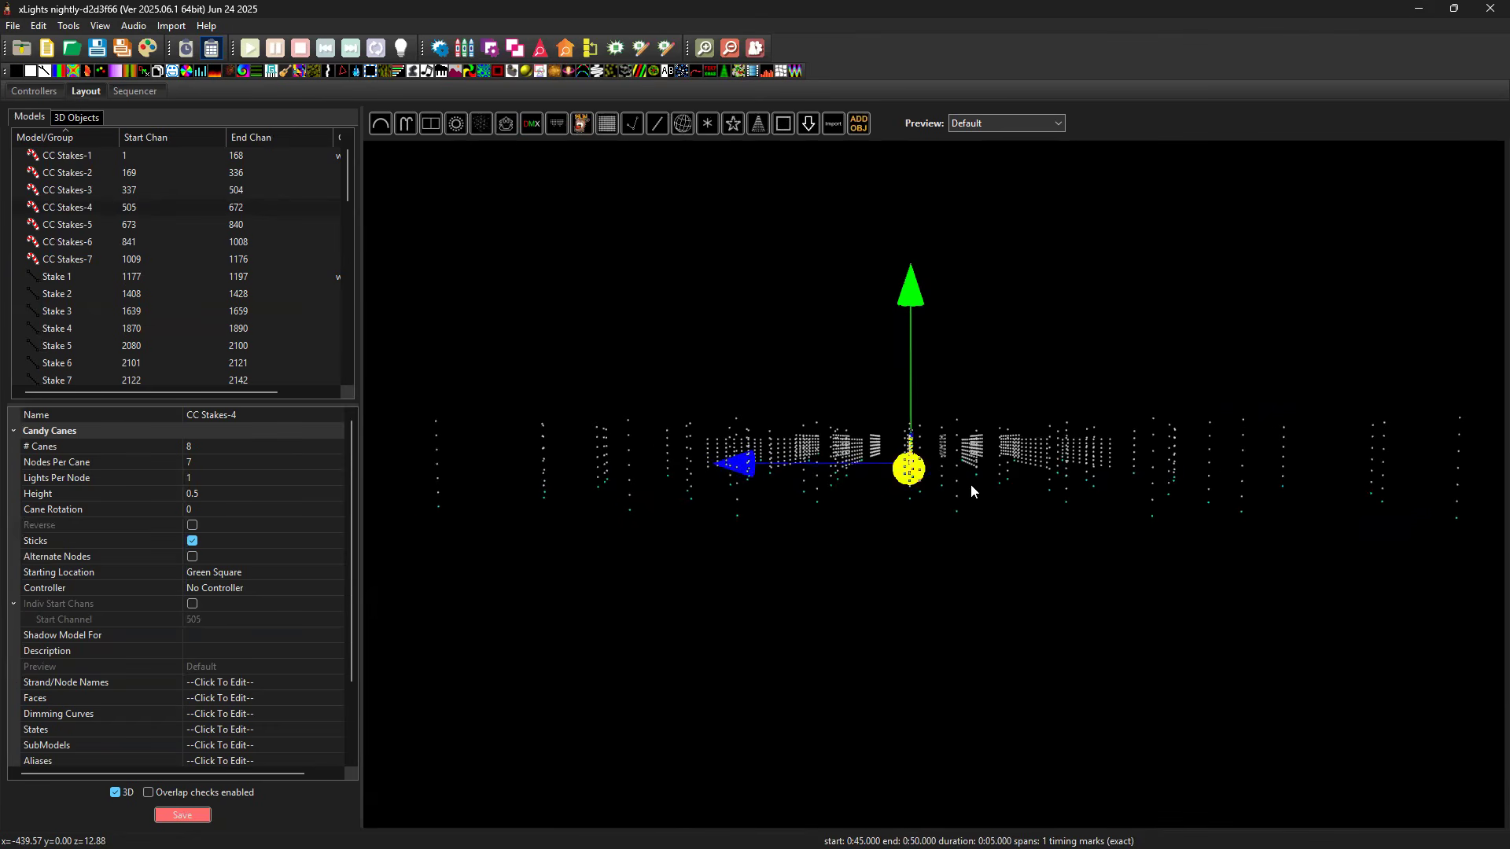
right_click(849, 608)
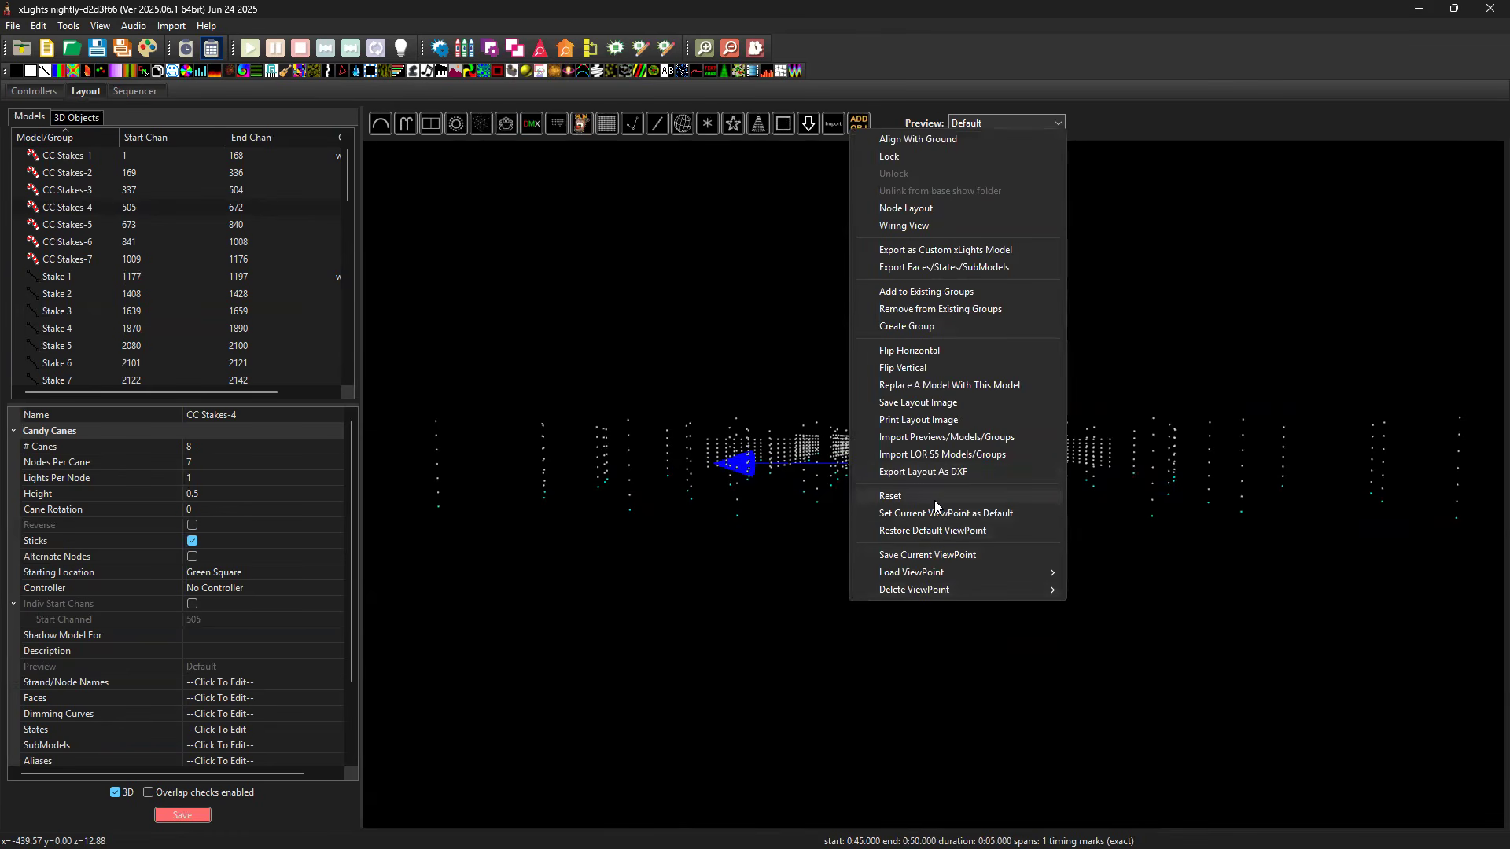
click(927, 555)
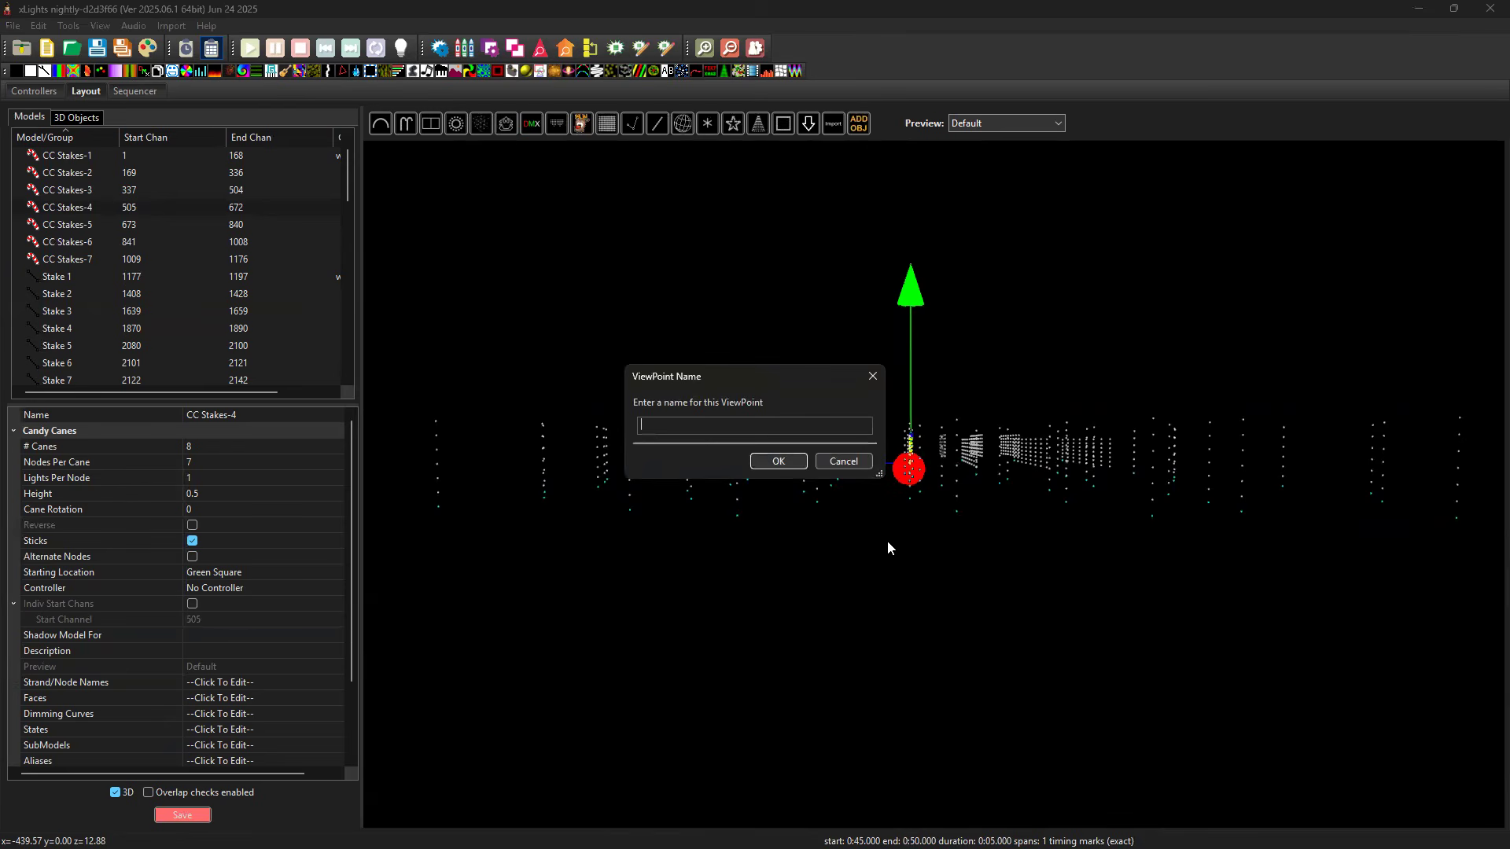
text(Random Side)
click(779, 461)
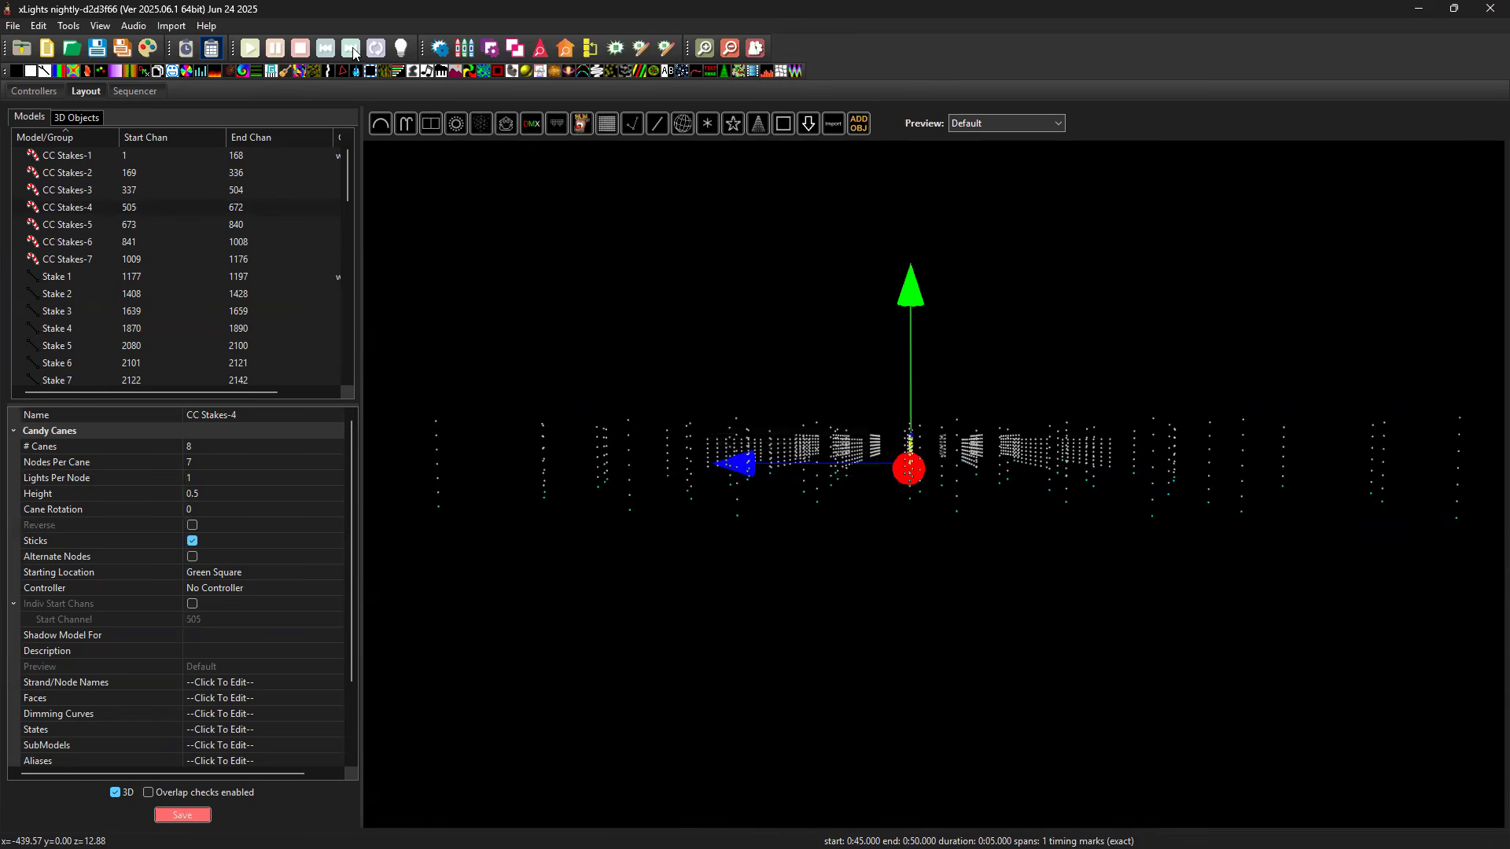
In the sequencer, set the Stakes - Random Bars effect at 25 to 30 seconds to the Per Preview render style and transformation None.
click(126, 93)
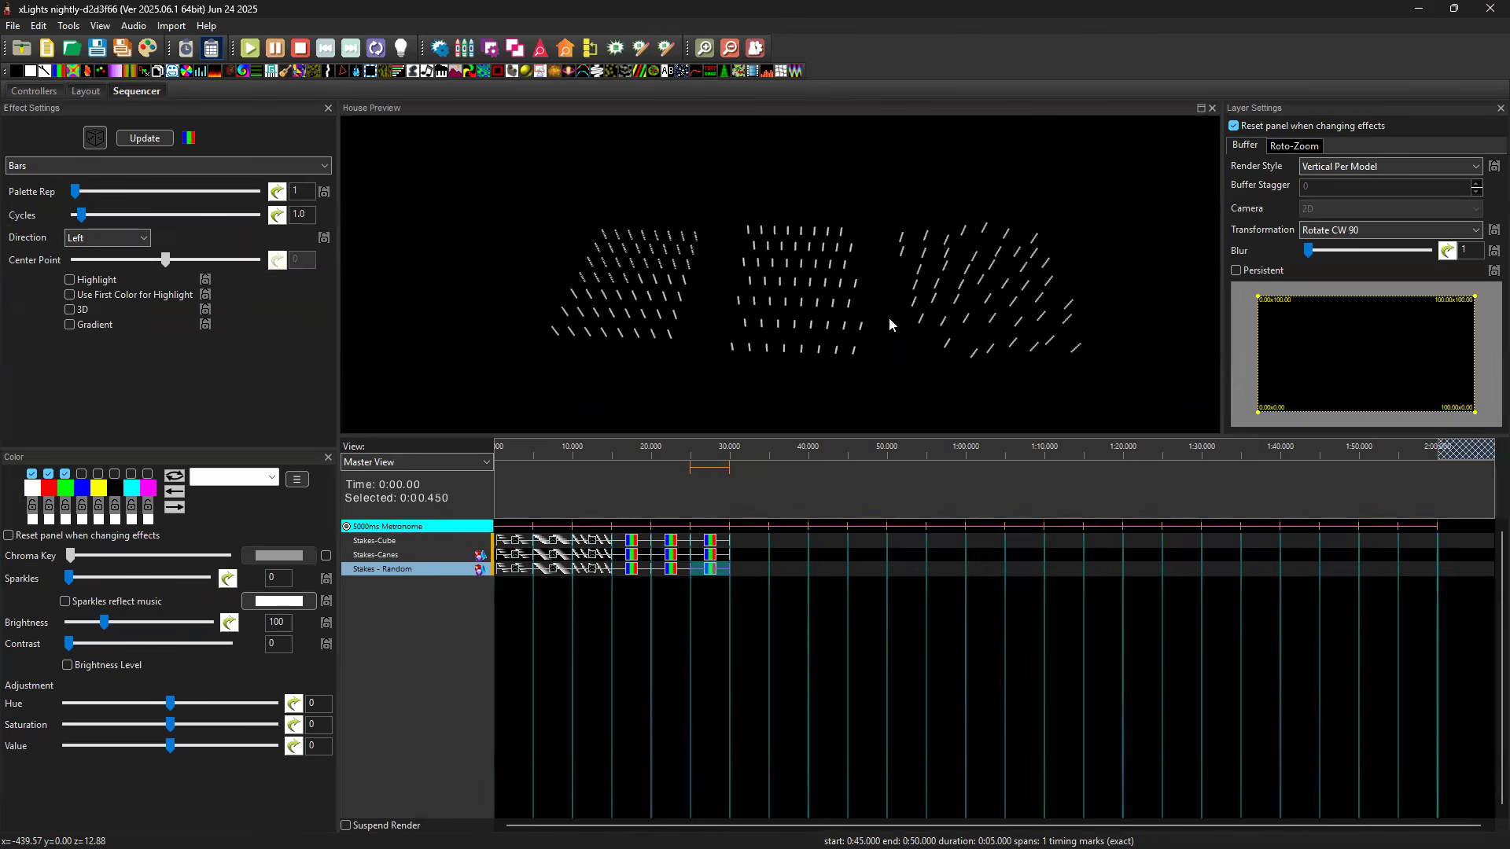
click(711, 569)
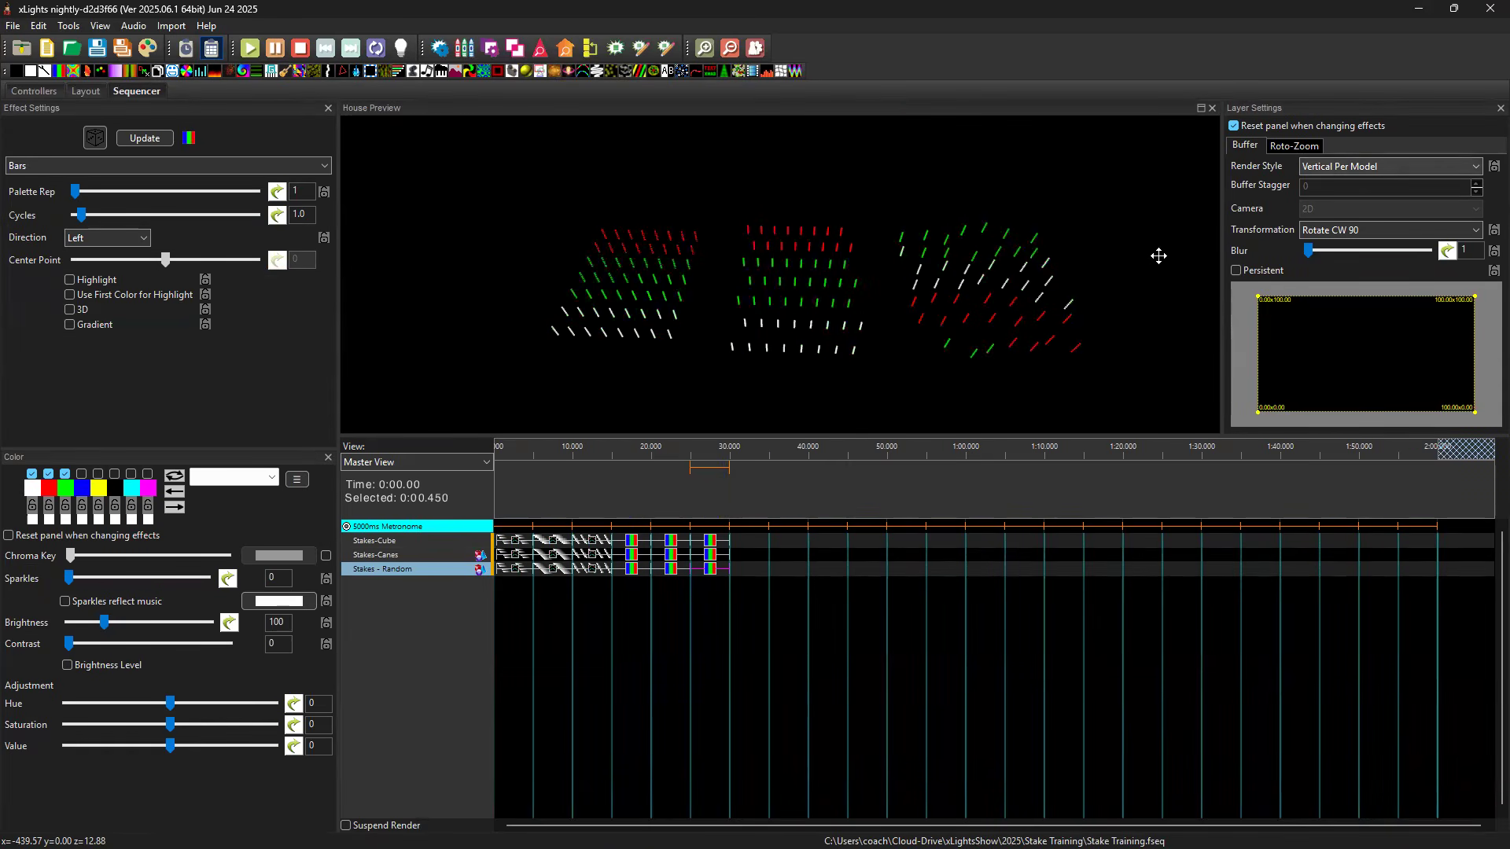
click(1348, 171)
click(1353, 195)
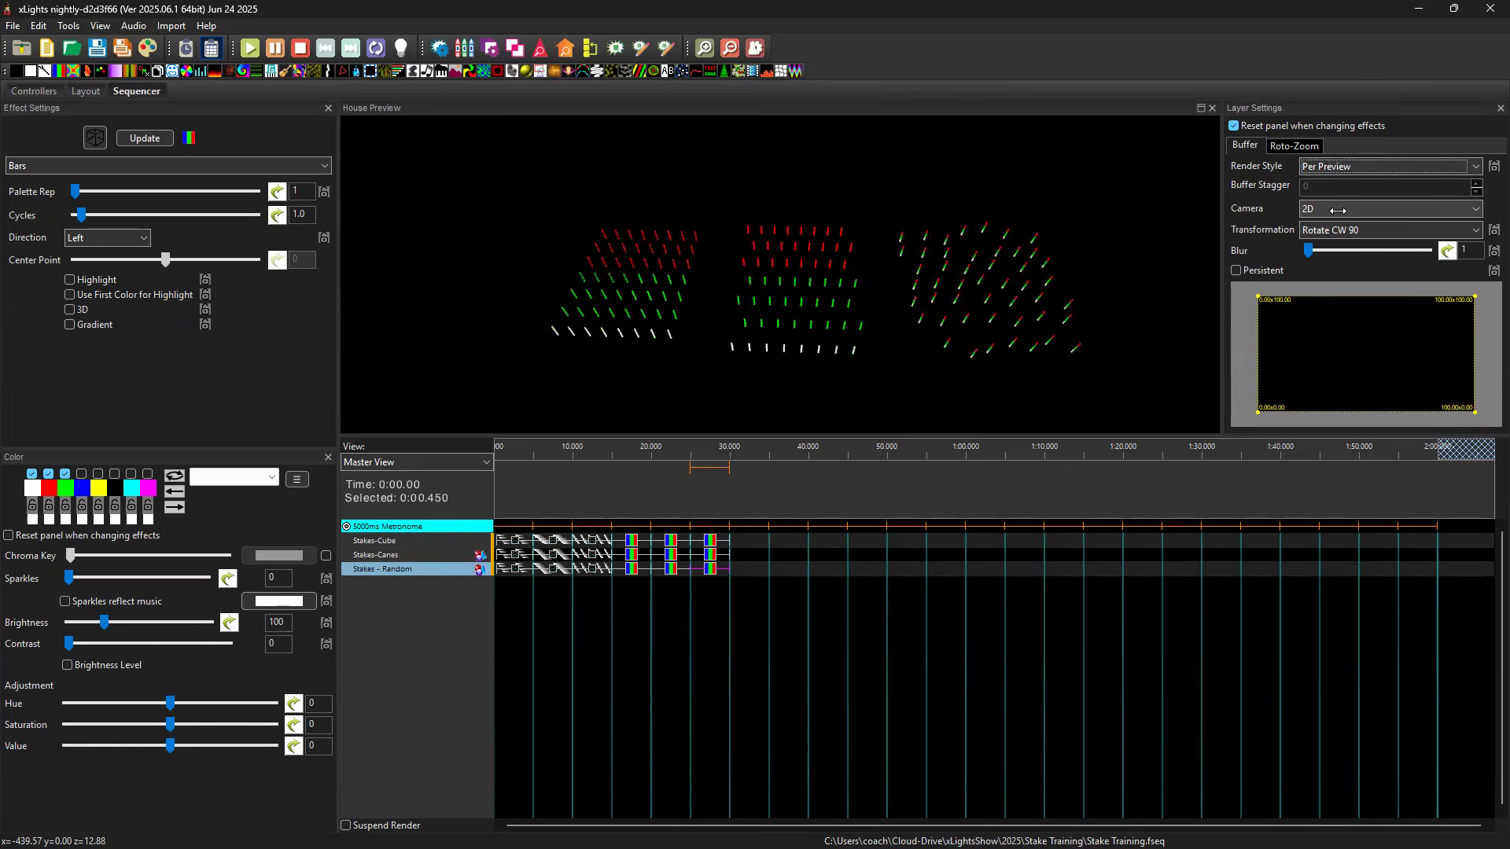
click(1476, 209)
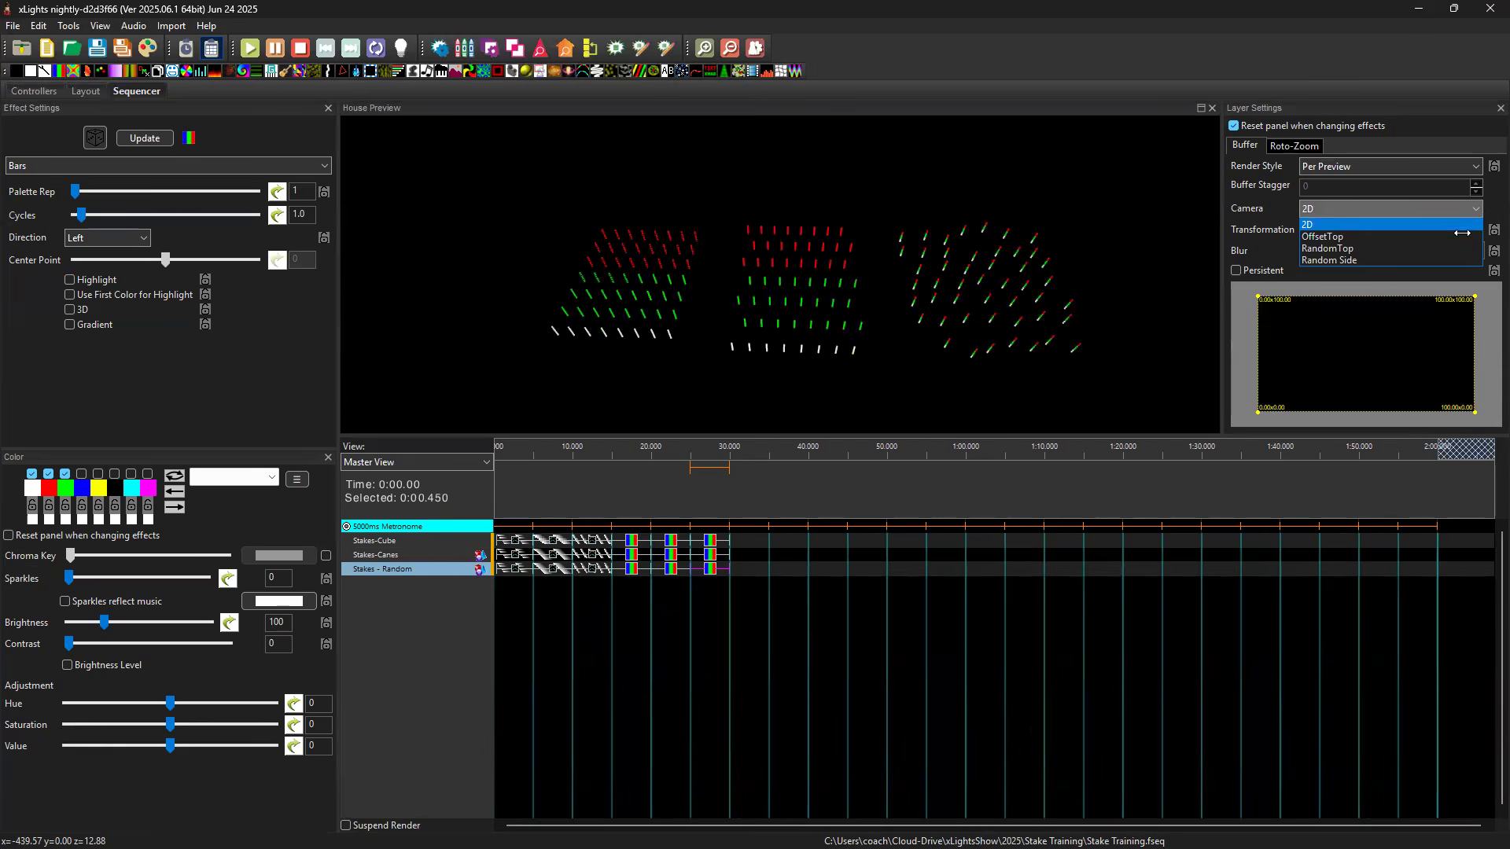
click(1438, 270)
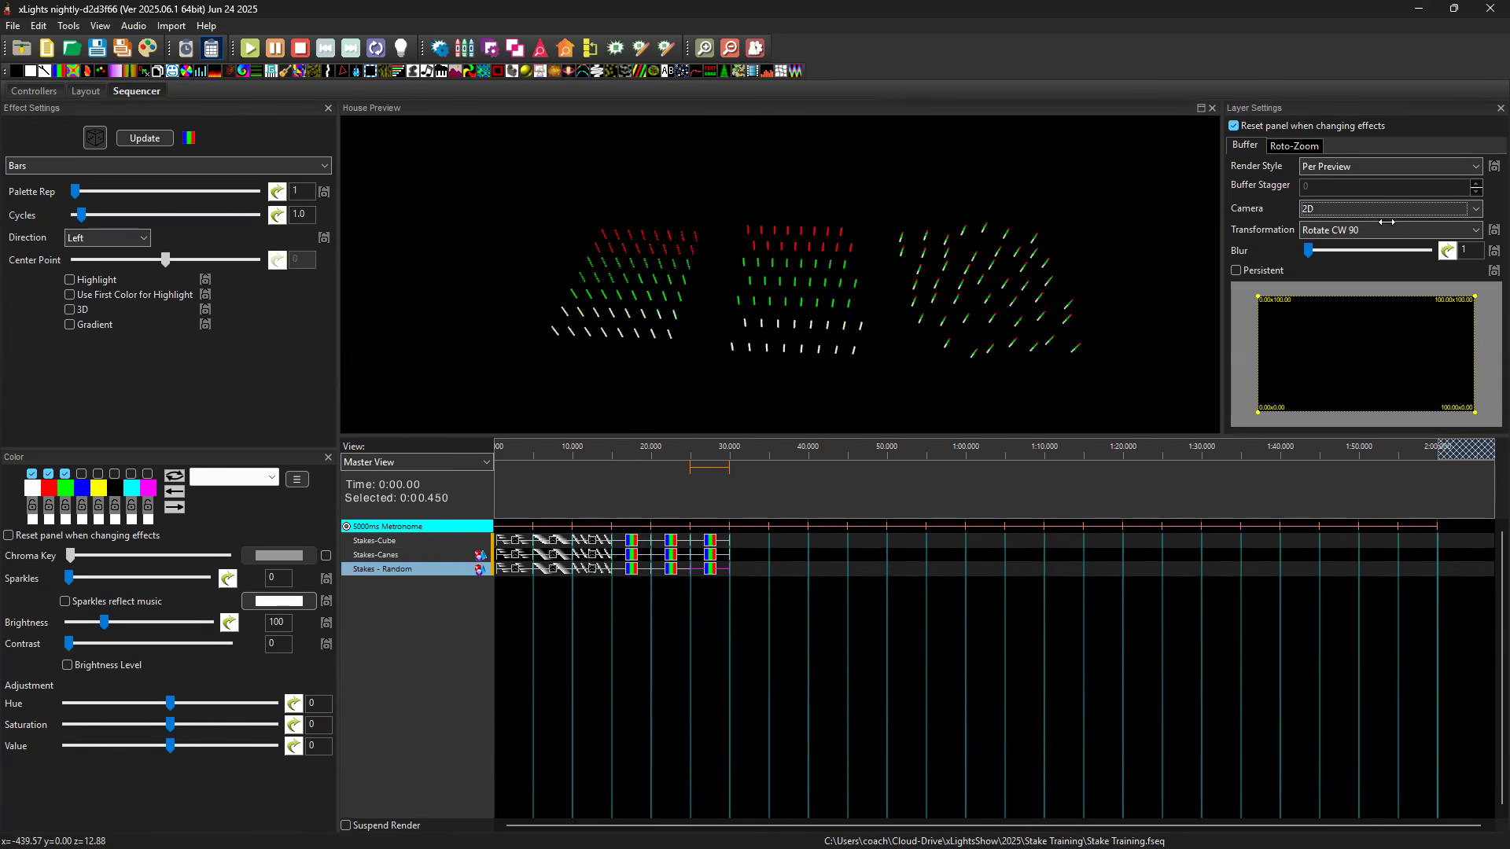
click(1375, 229)
click(1365, 245)
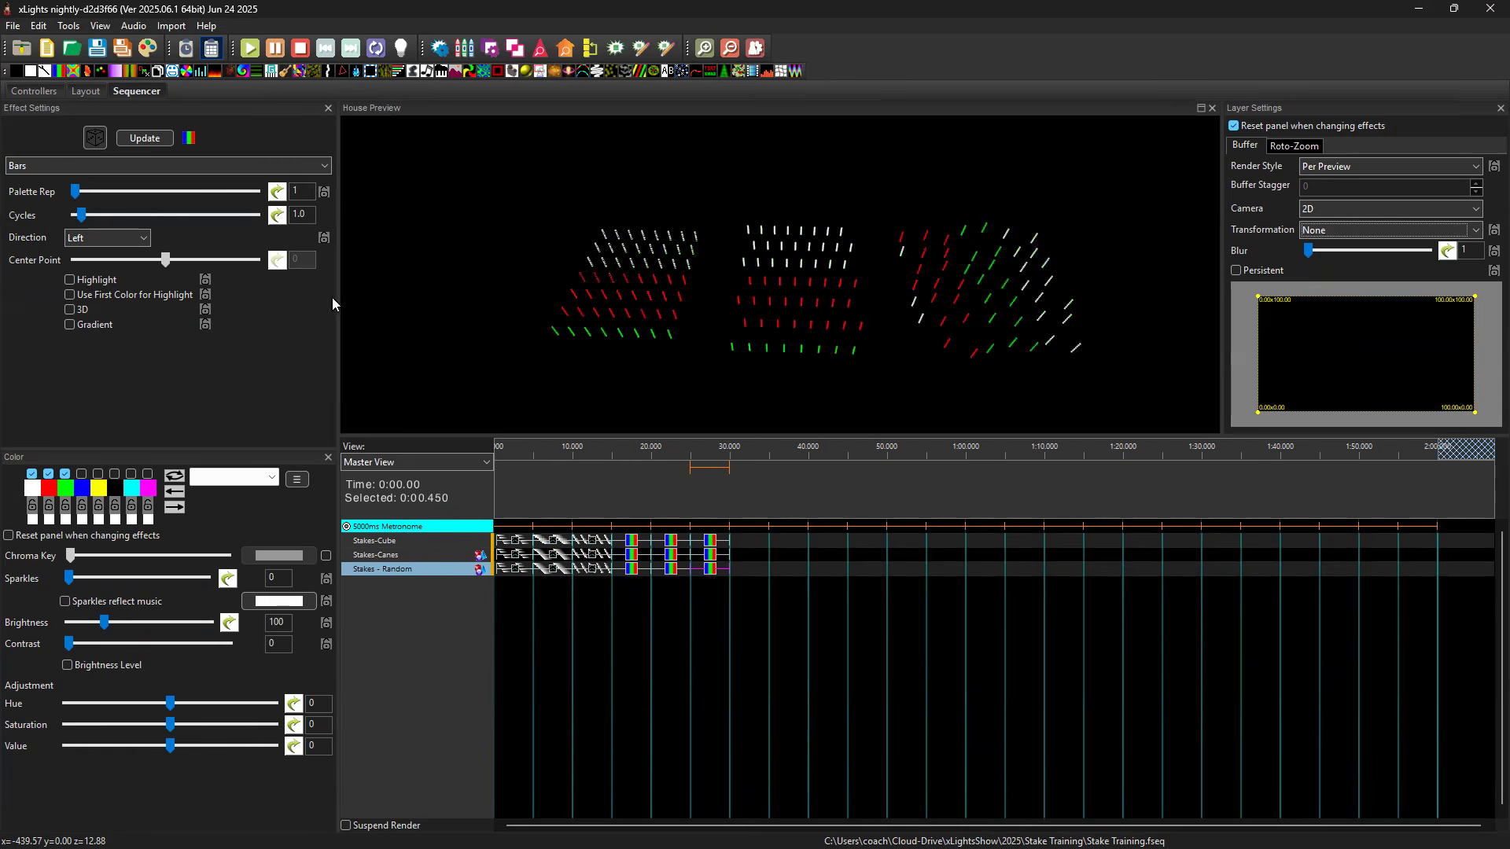
Try the up direction on the Stakes - Random Bars effect, and settle on Right.
click(123, 239)
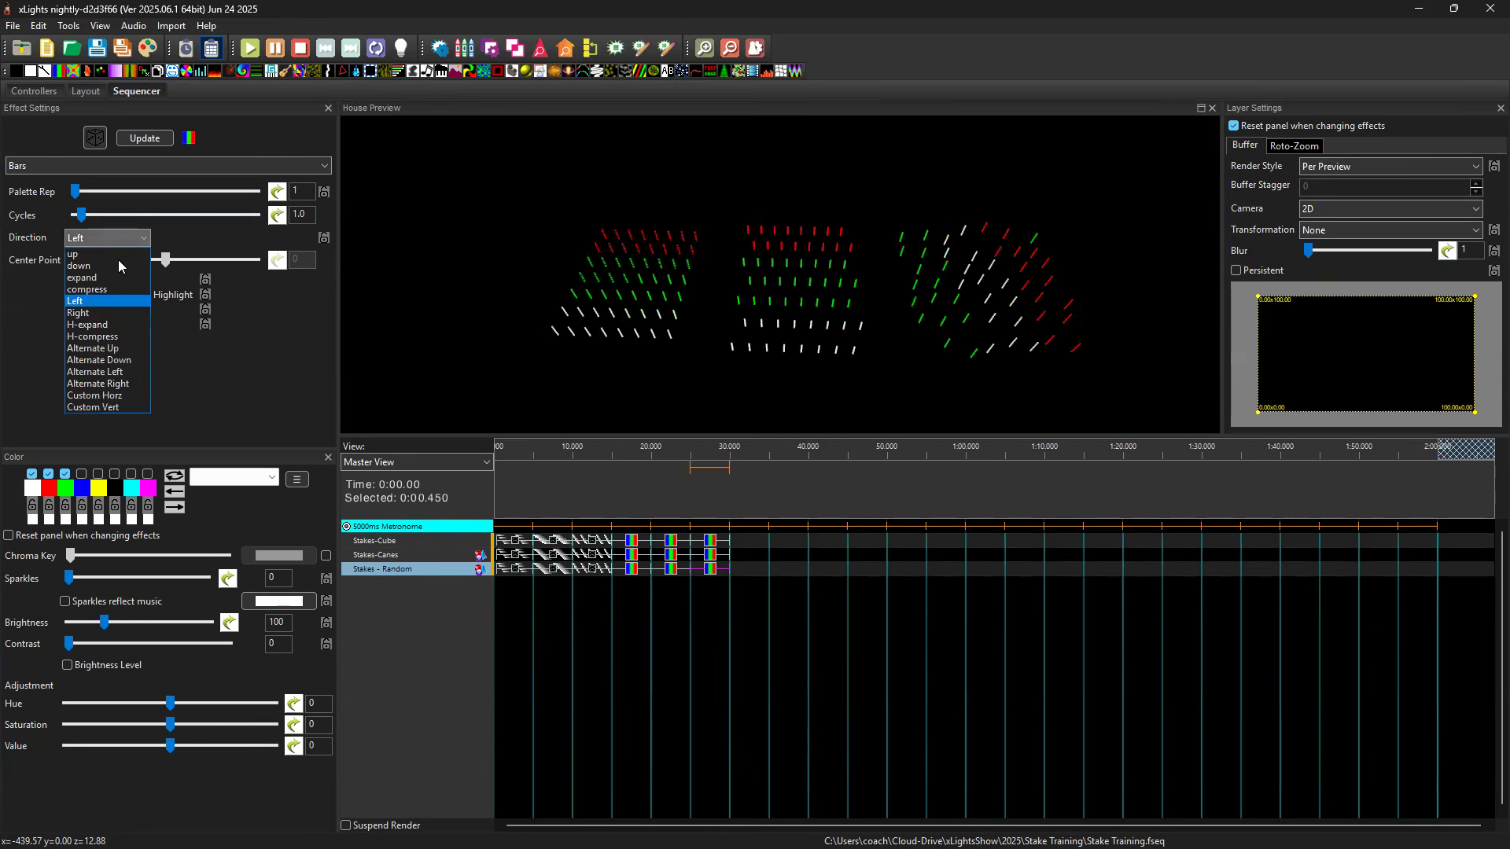
click(119, 256)
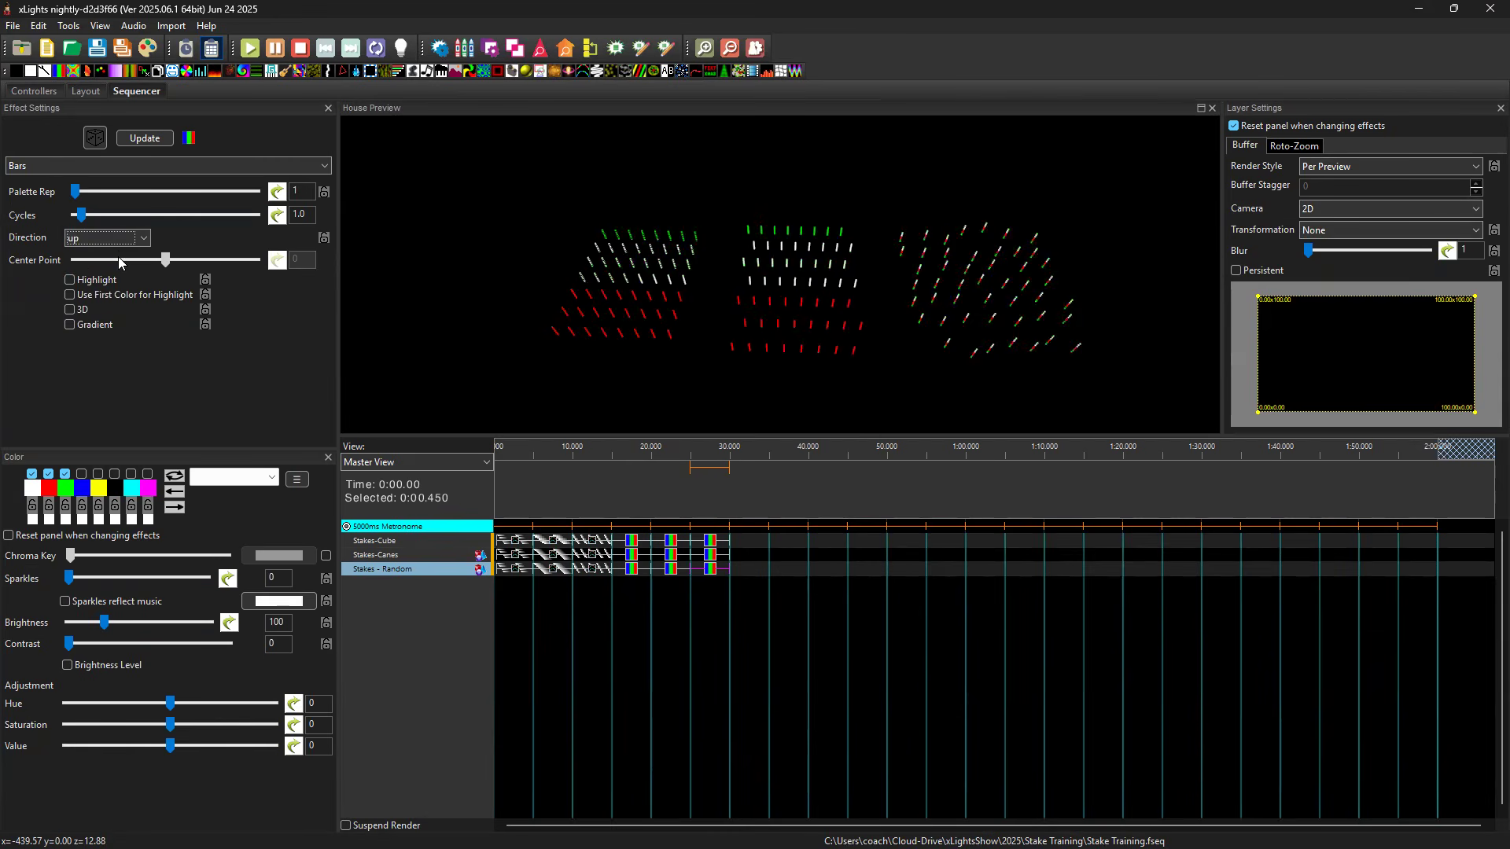
click(135, 240)
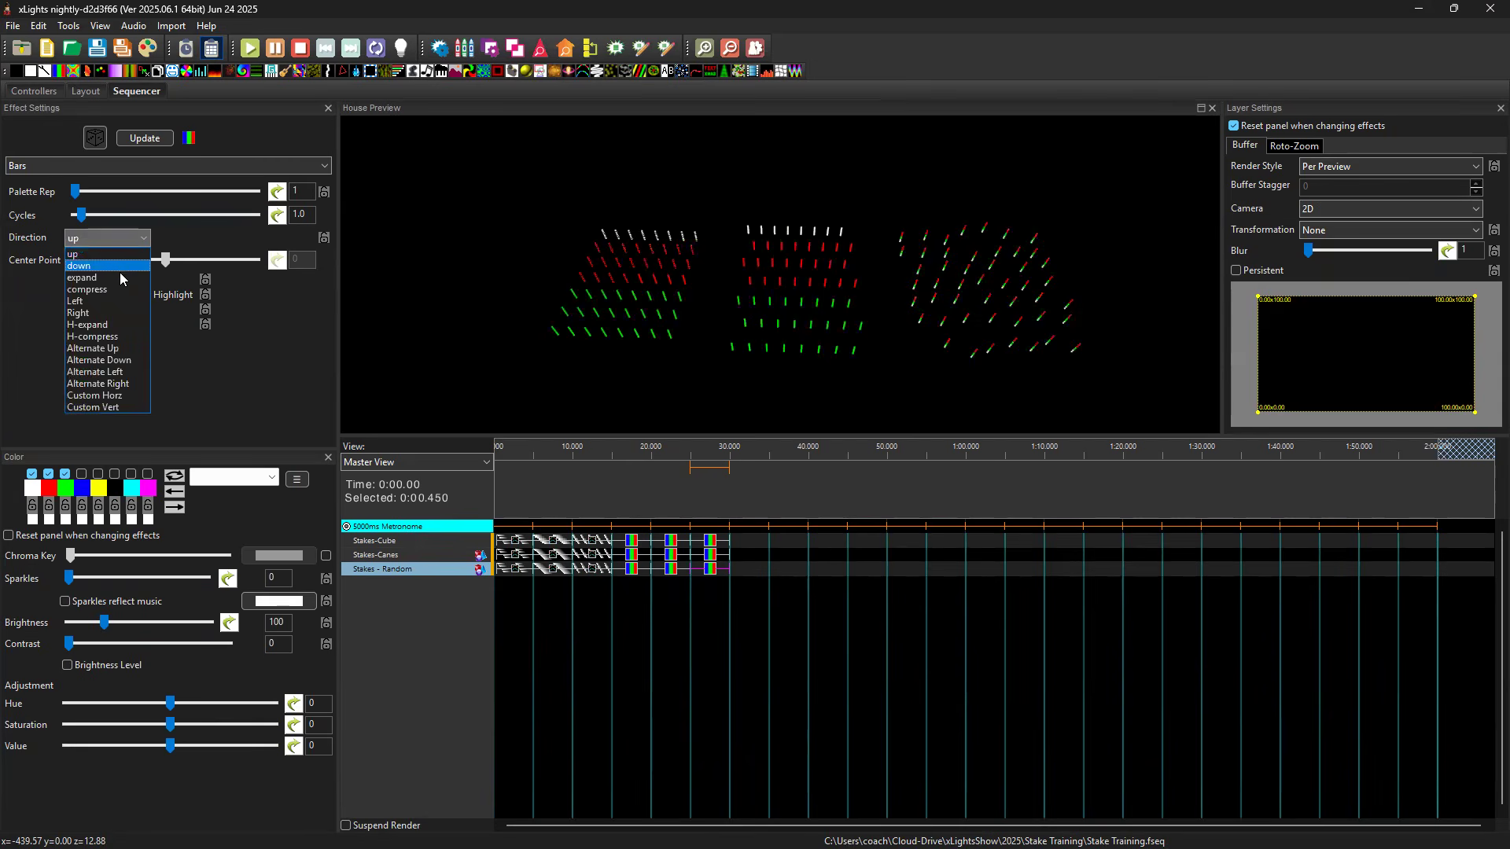
click(99, 314)
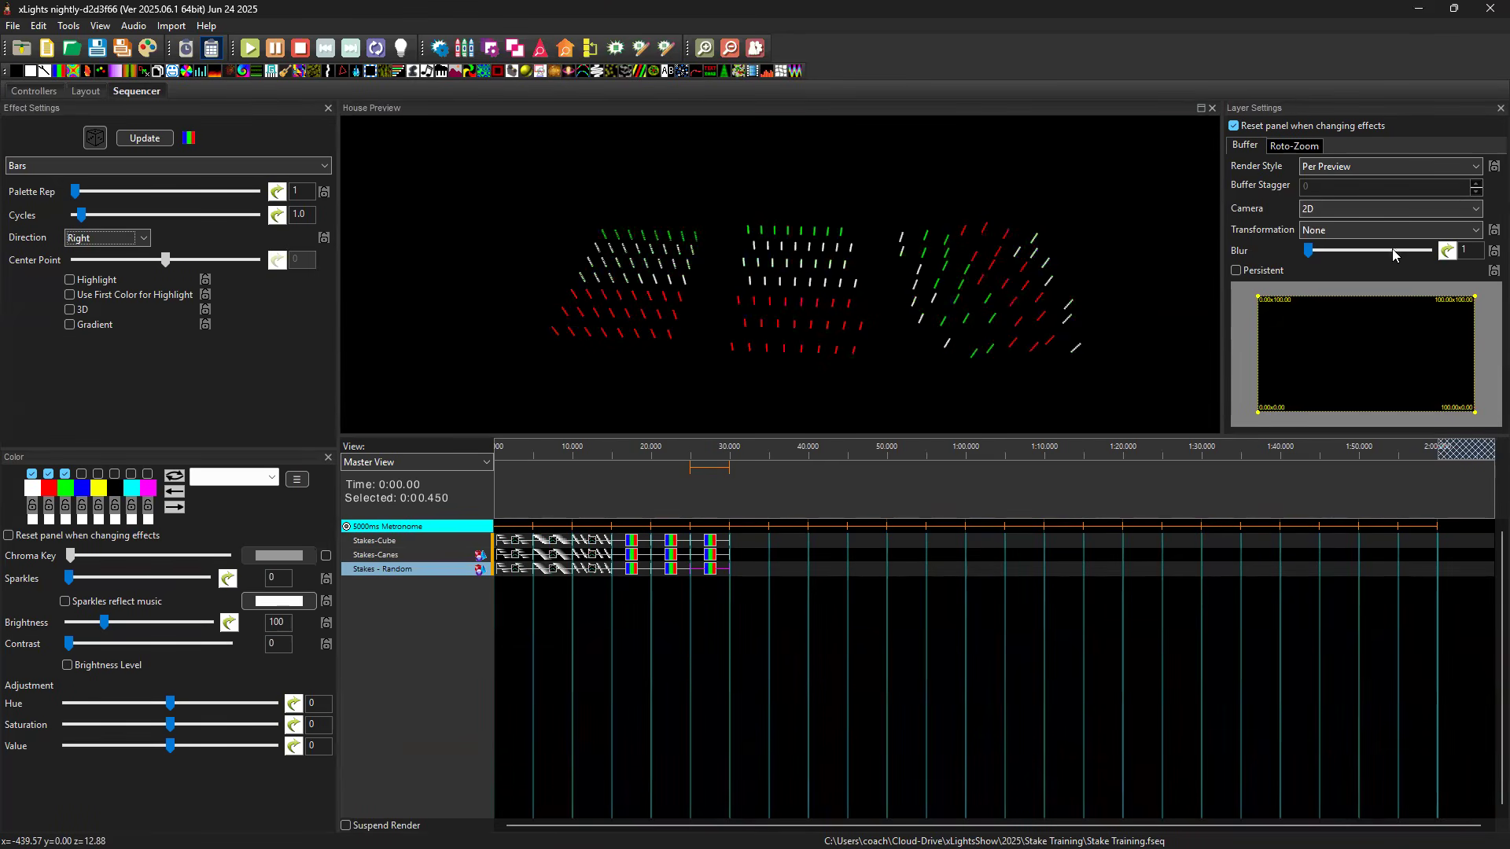
Try the Random Side camera on the Stakes - Random Bars effect and inspect the playback in the house preview.
click(1334, 209)
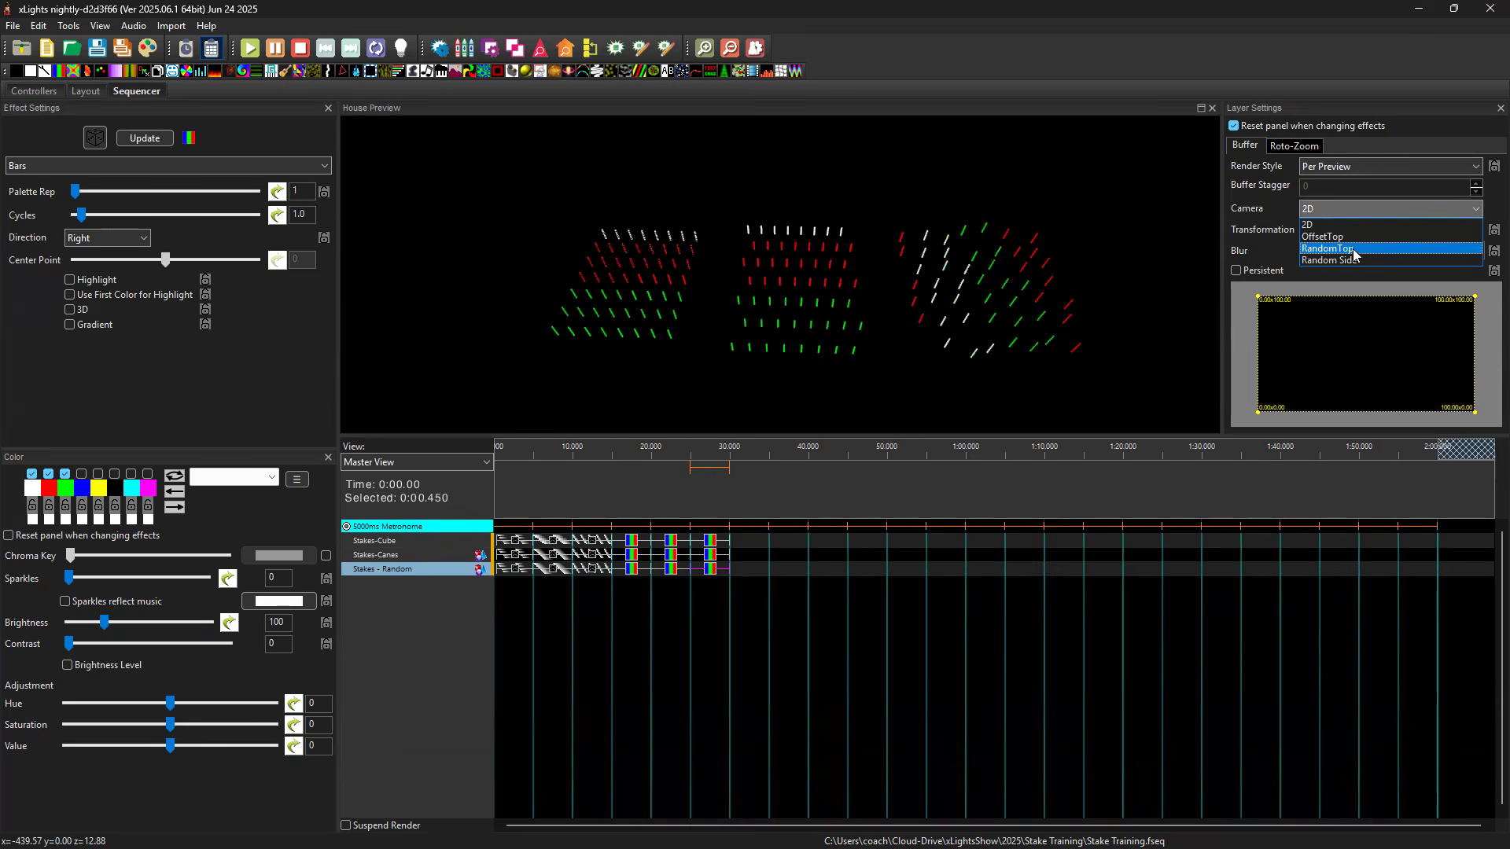
click(1355, 260)
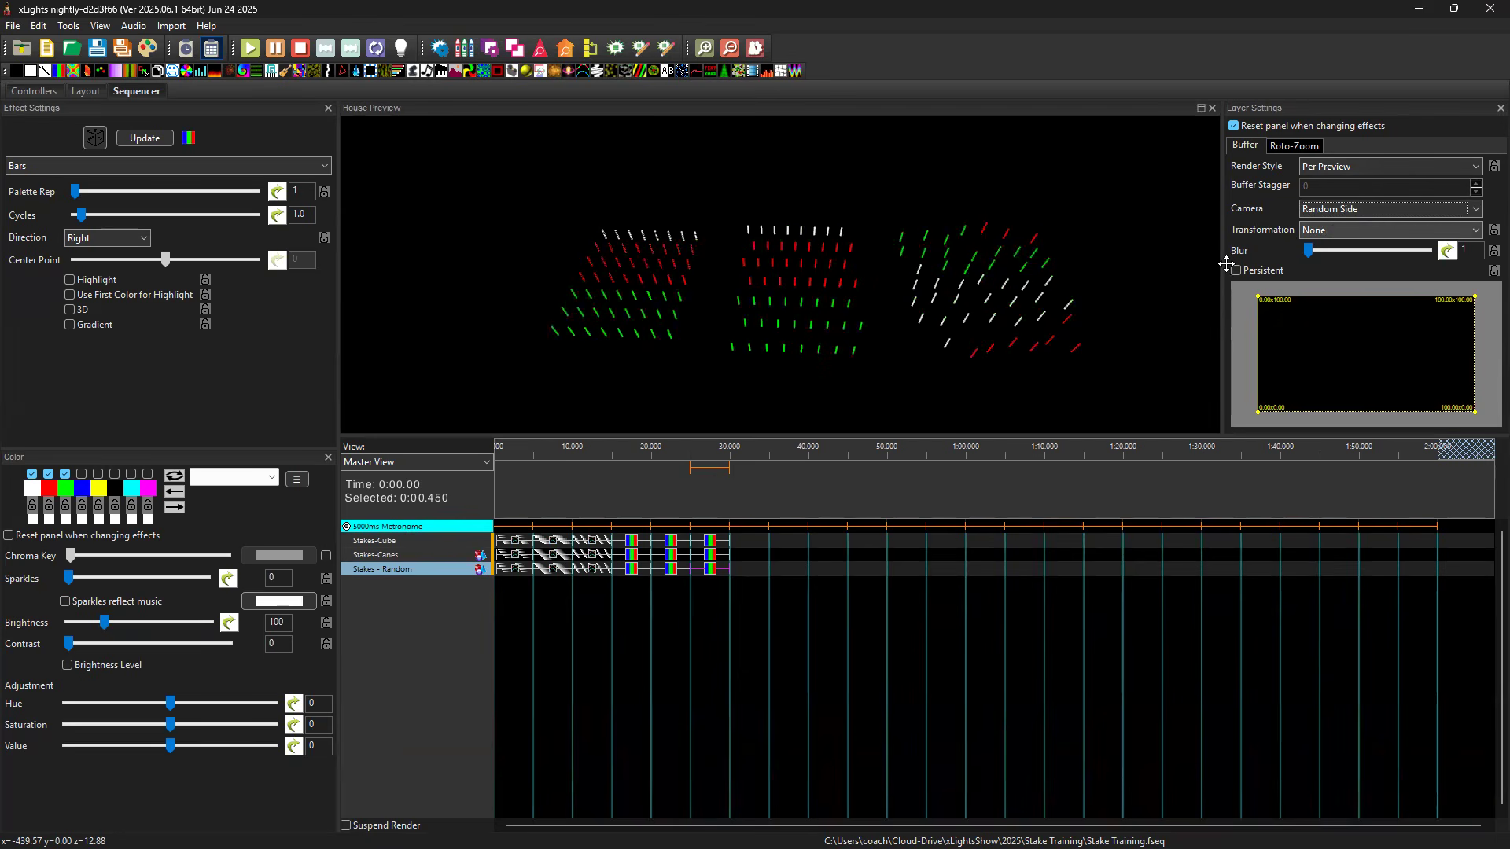
drag(1107, 253, 1100, 250)
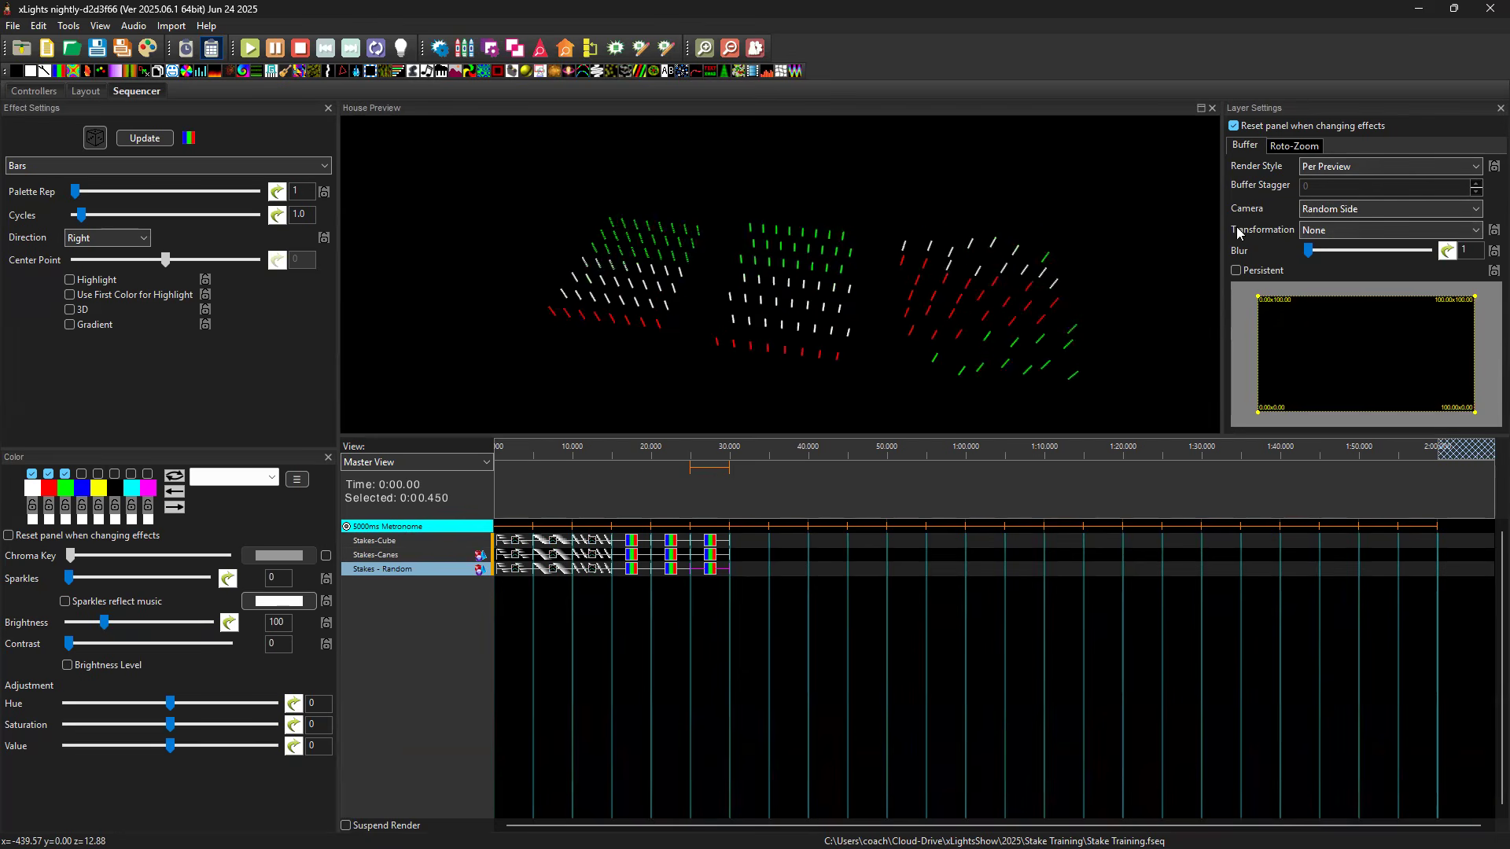
click(107, 239)
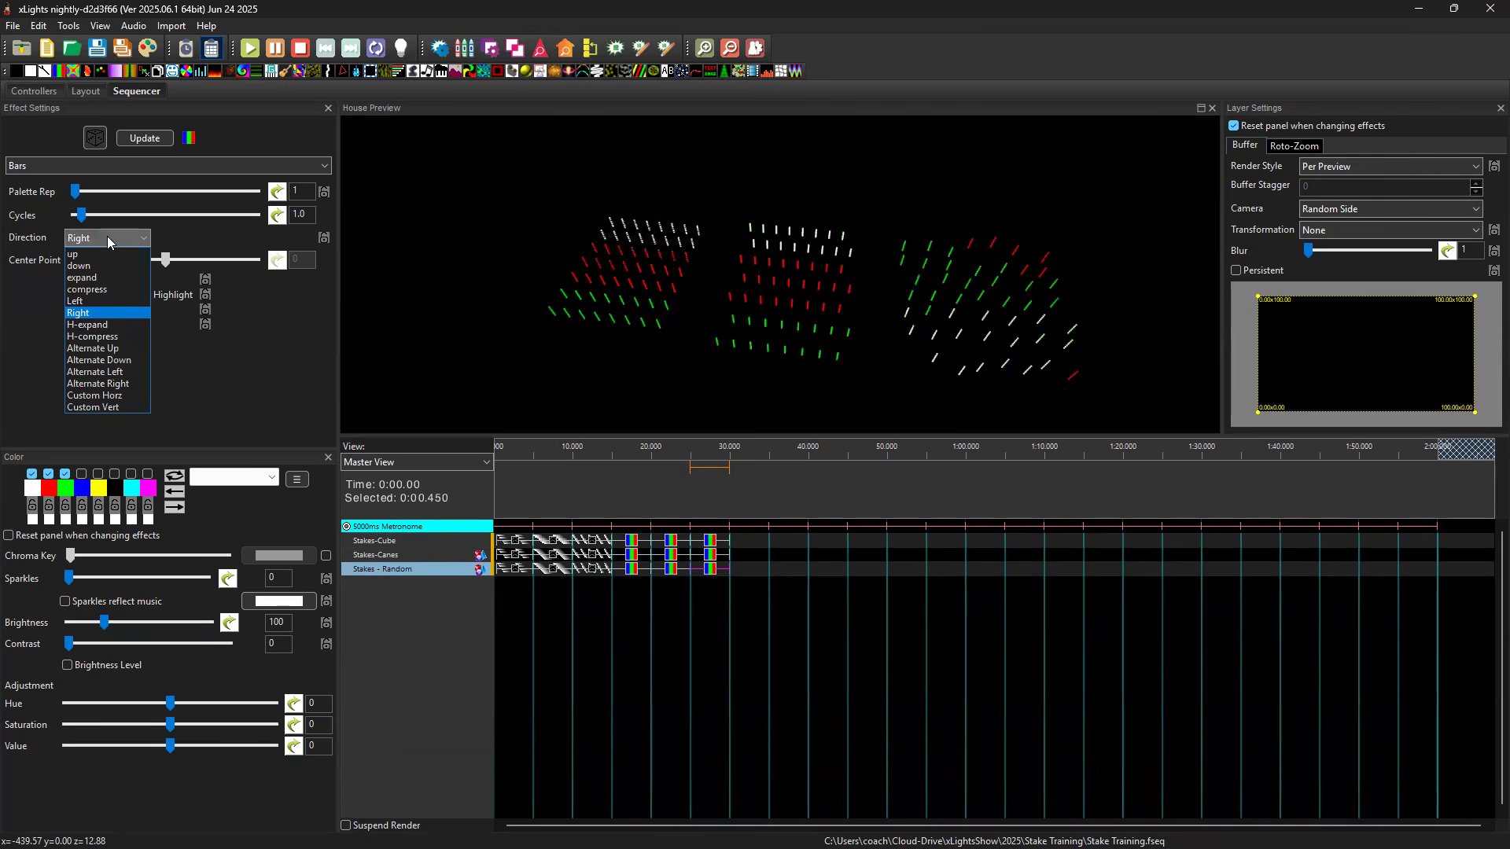
click(716, 567)
click(712, 572)
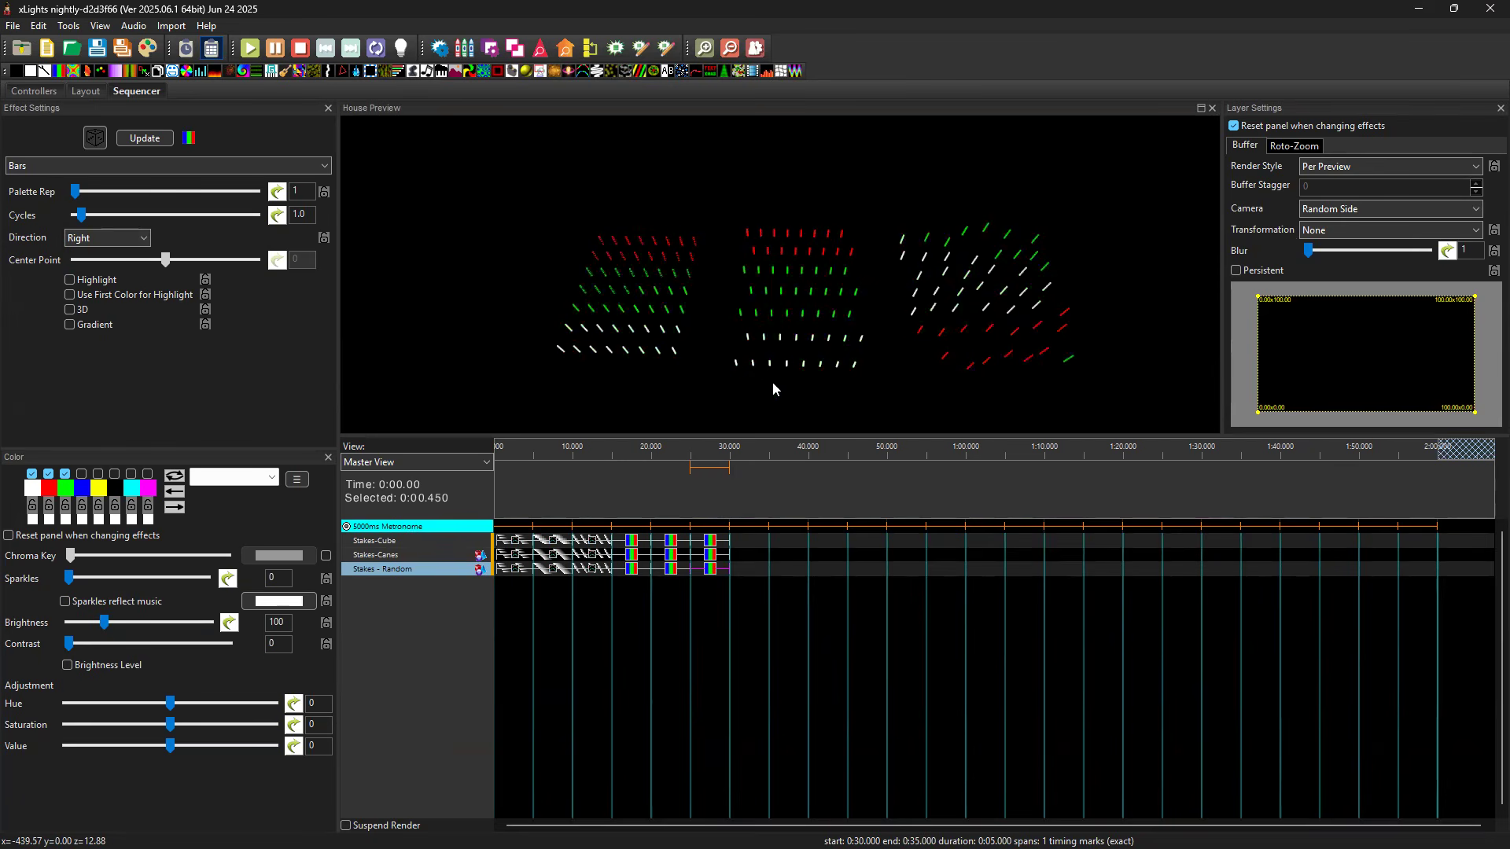
Set the Stakes - Random Bars effect to the RandomTop camera with the direction up.
click(1360, 210)
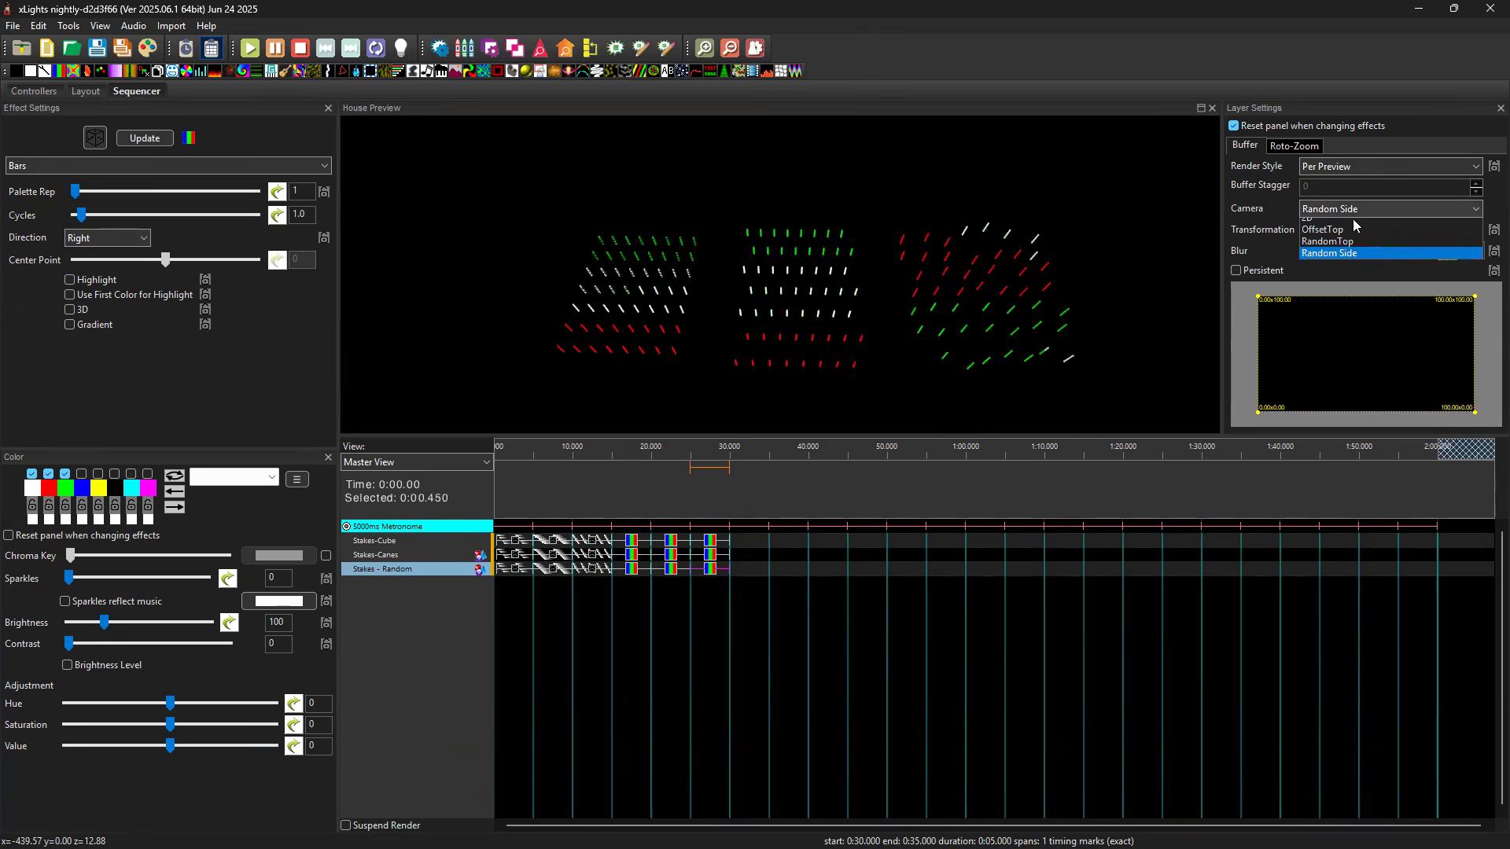
click(1348, 251)
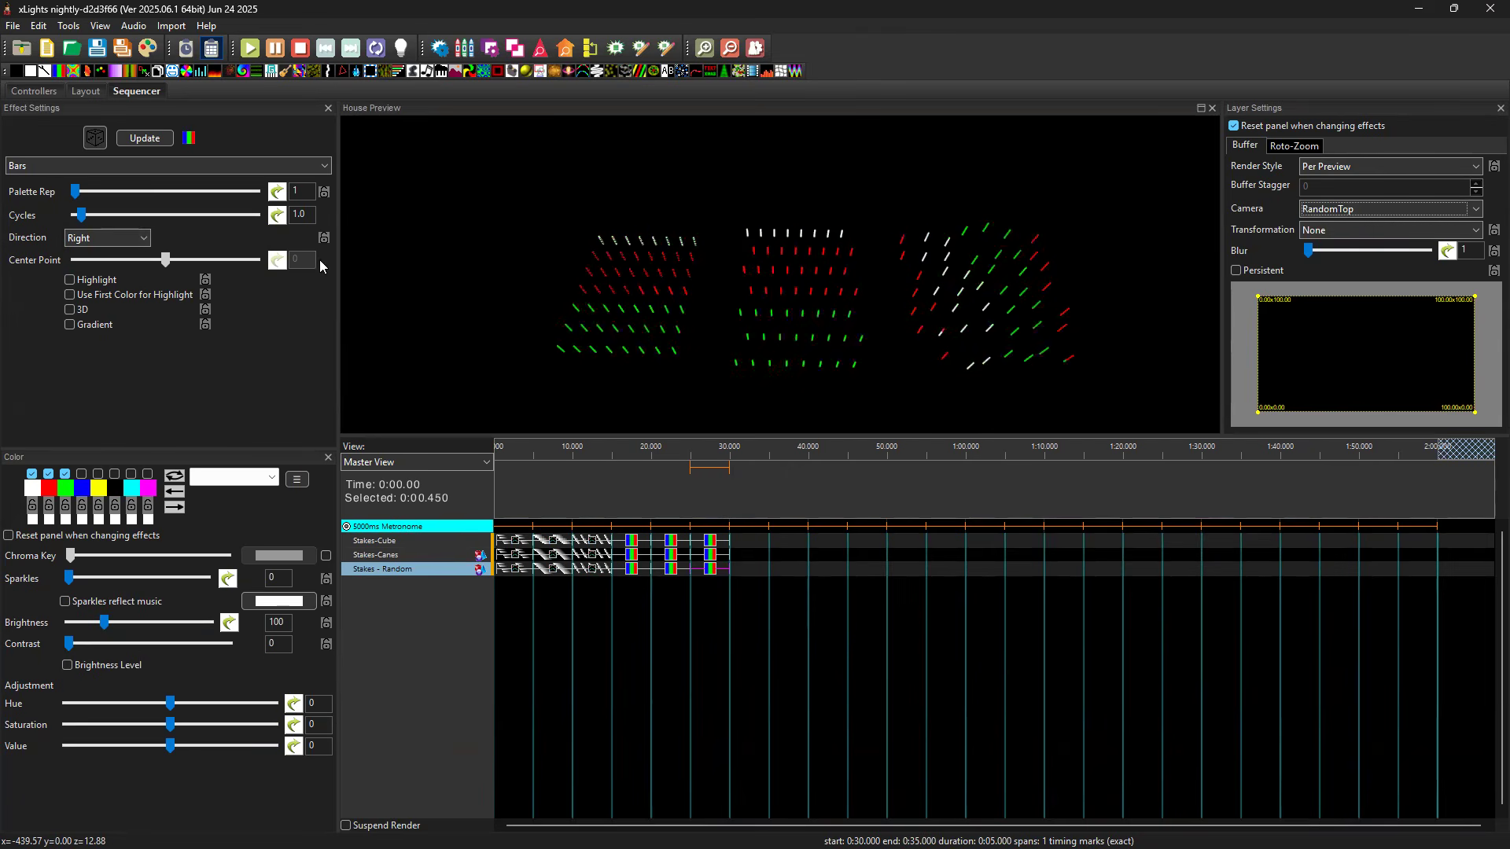
click(132, 243)
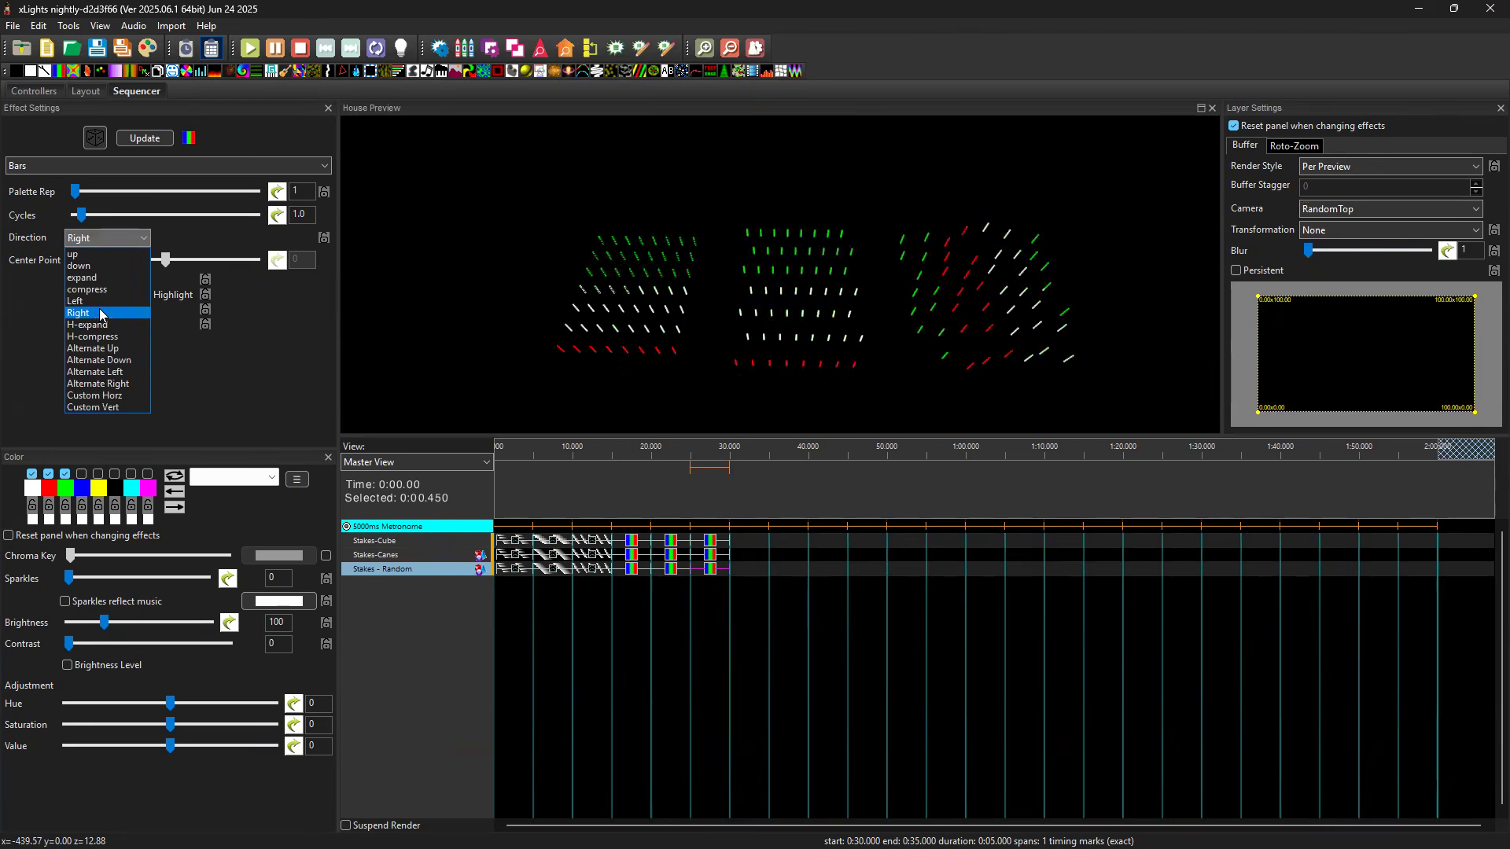
click(92, 256)
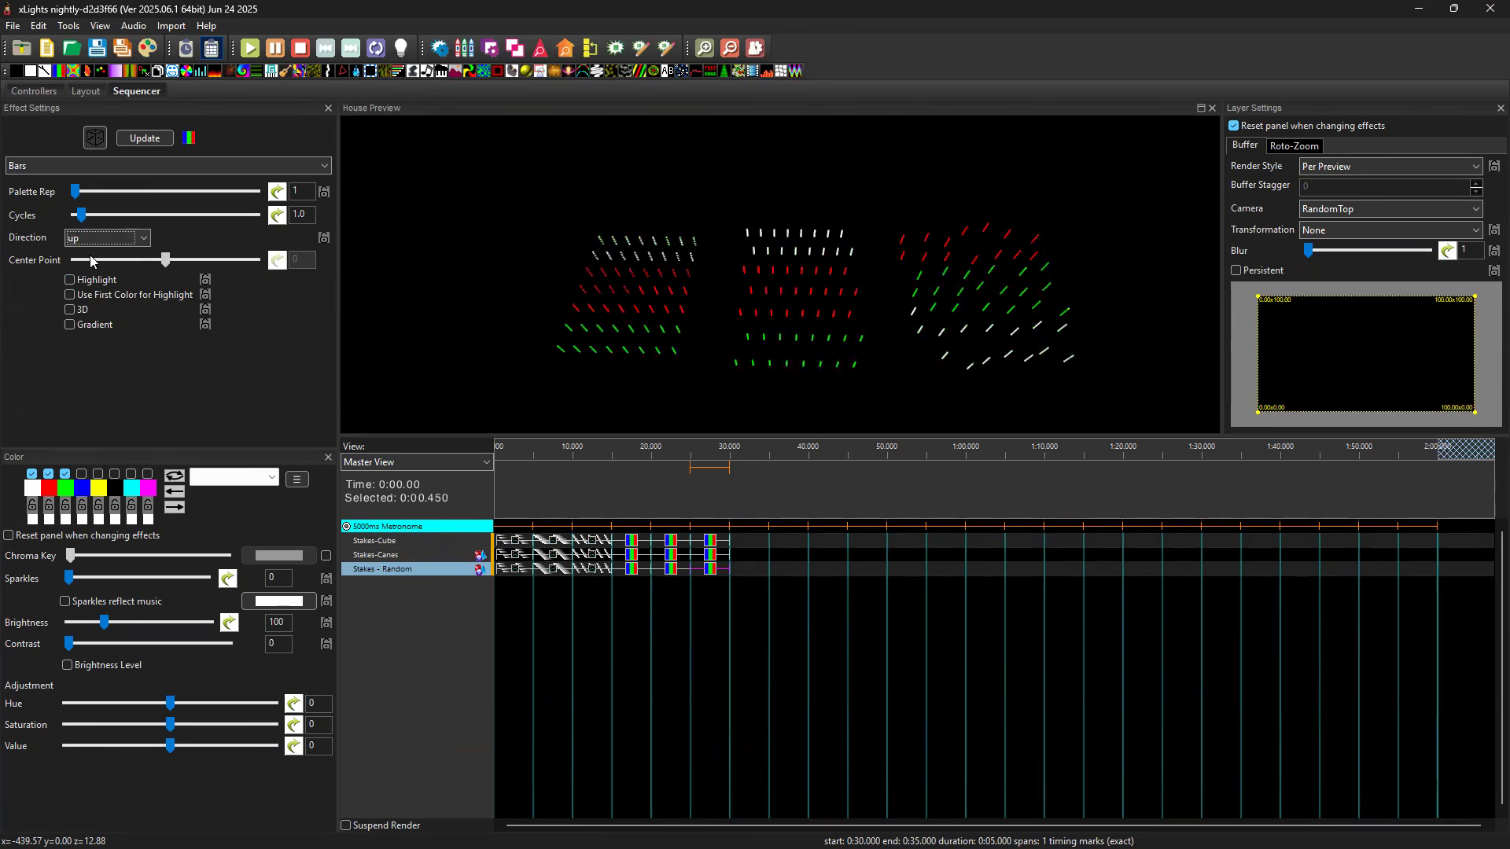
mouse_move(1098, 394)
mouse_down()
mouse_move(1088, 327)
mouse_move(1065, 324)
mouse_move(1097, 378)
mouse_up()
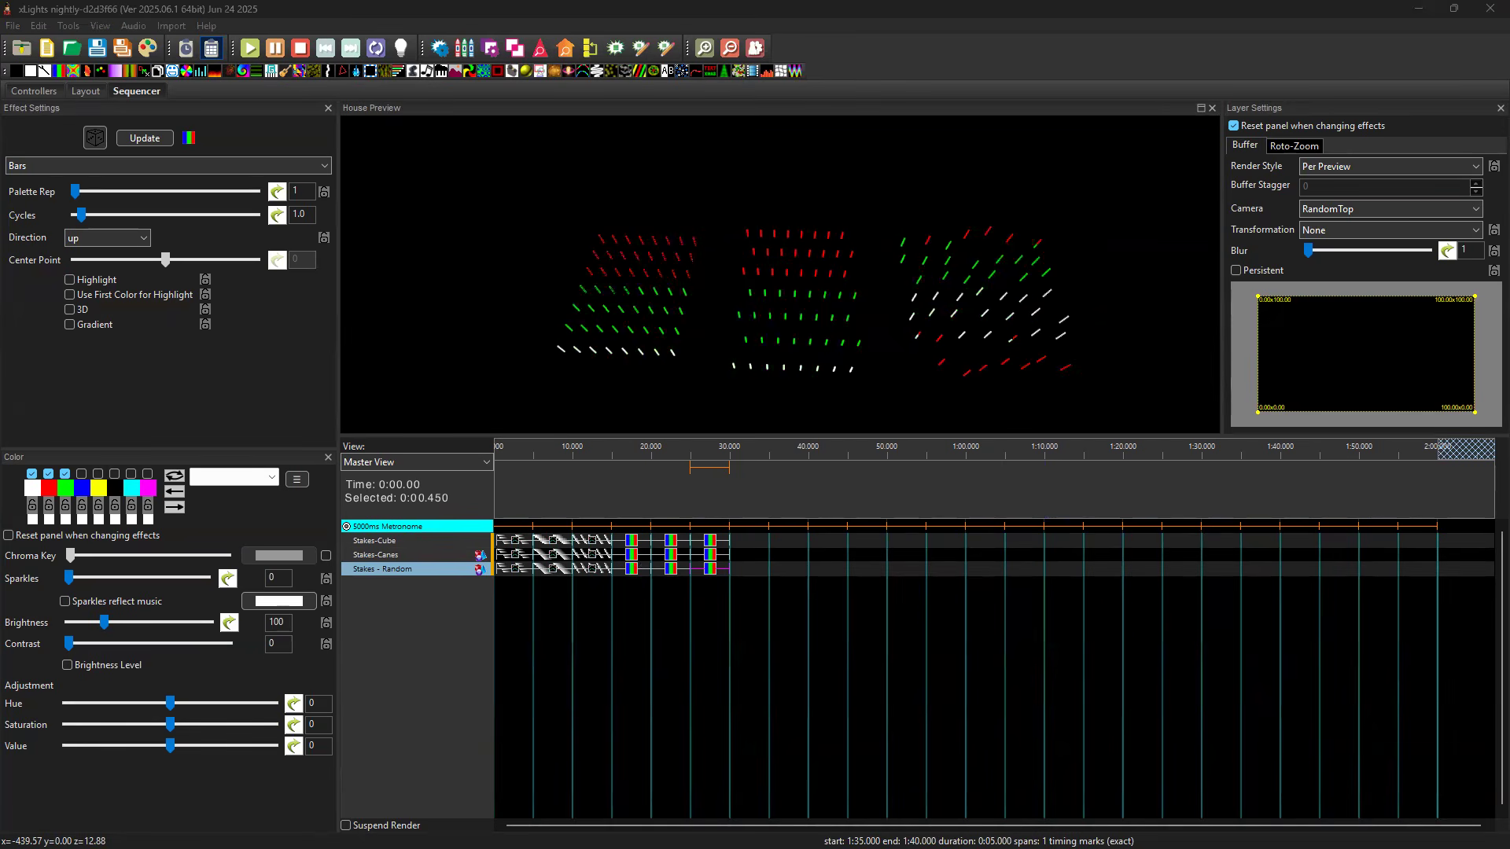
Add a Pinwheel effect to Stakes-Cube from 30 to 40 seconds with its thickness set to 52.
drag(1021, 622, 763, 541)
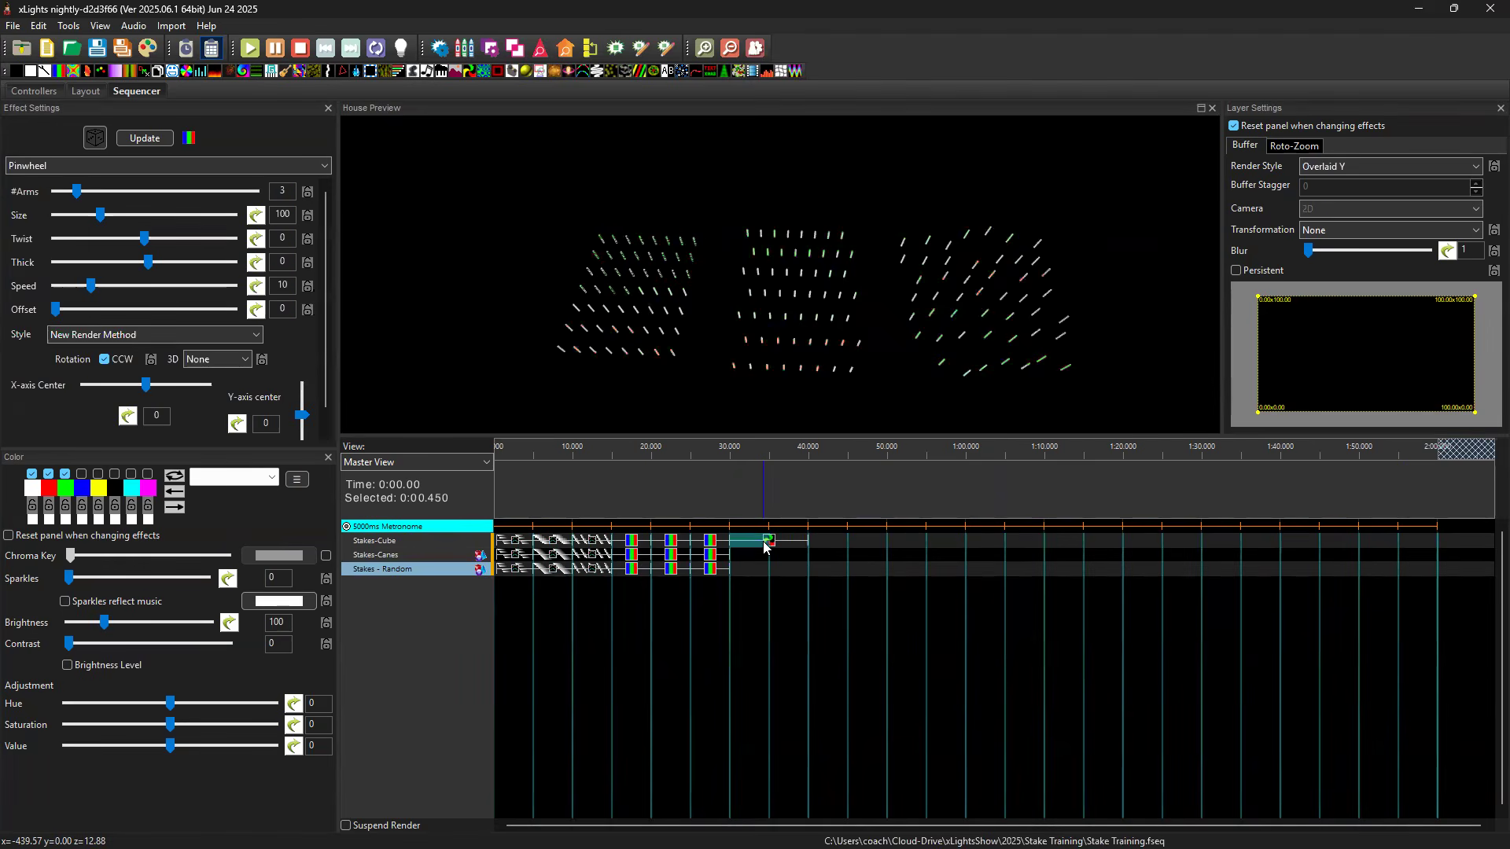
click(764, 546)
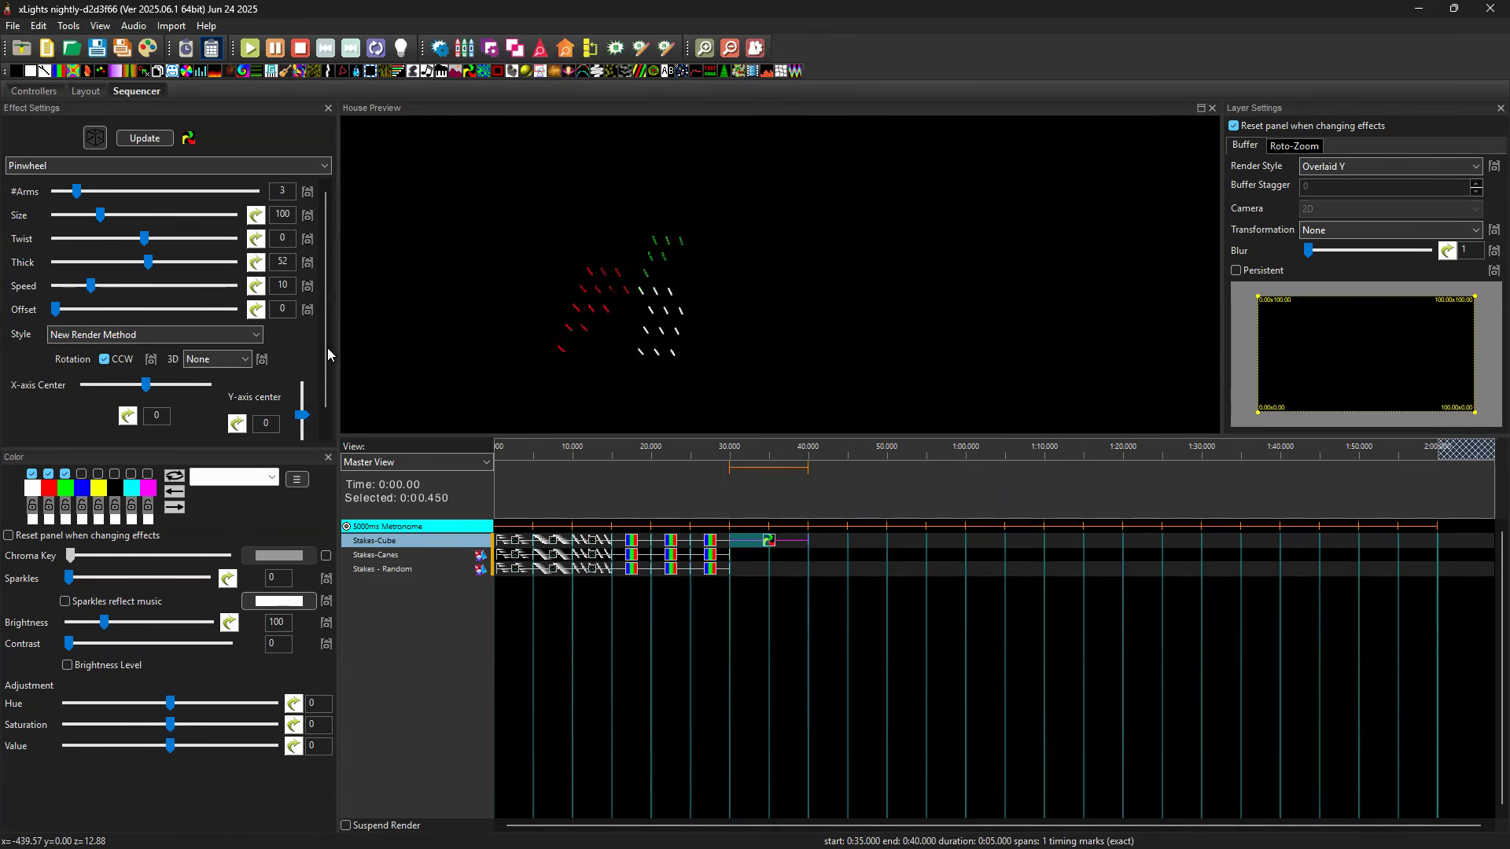
click(770, 543)
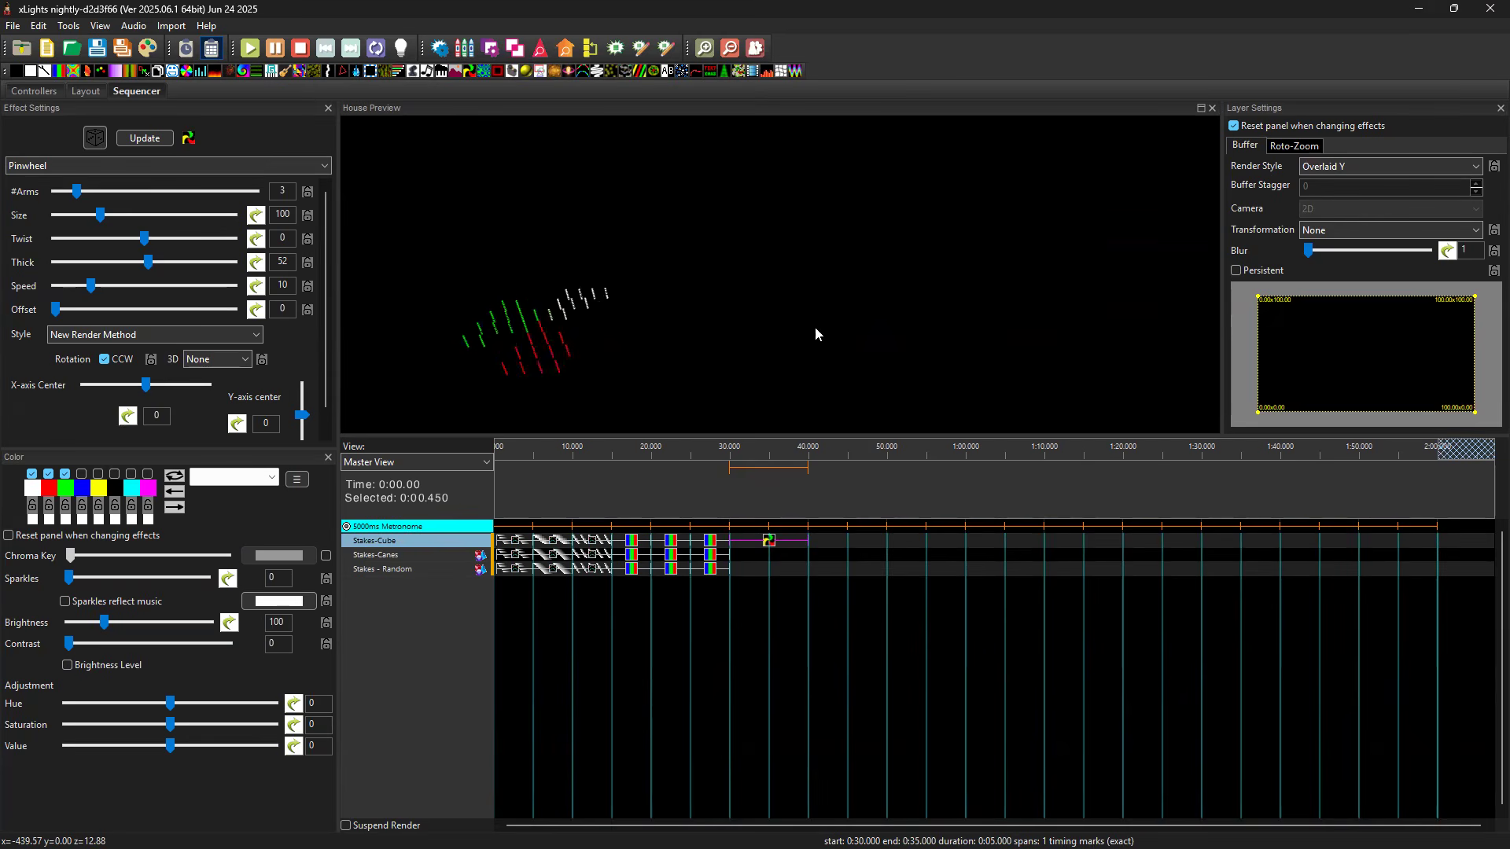
Copy the Pinwheel effect to Stakes-Canes at 30 seconds and set it to the Per Preview render style with the OffsetTop camera.
click(750, 556)
key(ctrl+v)
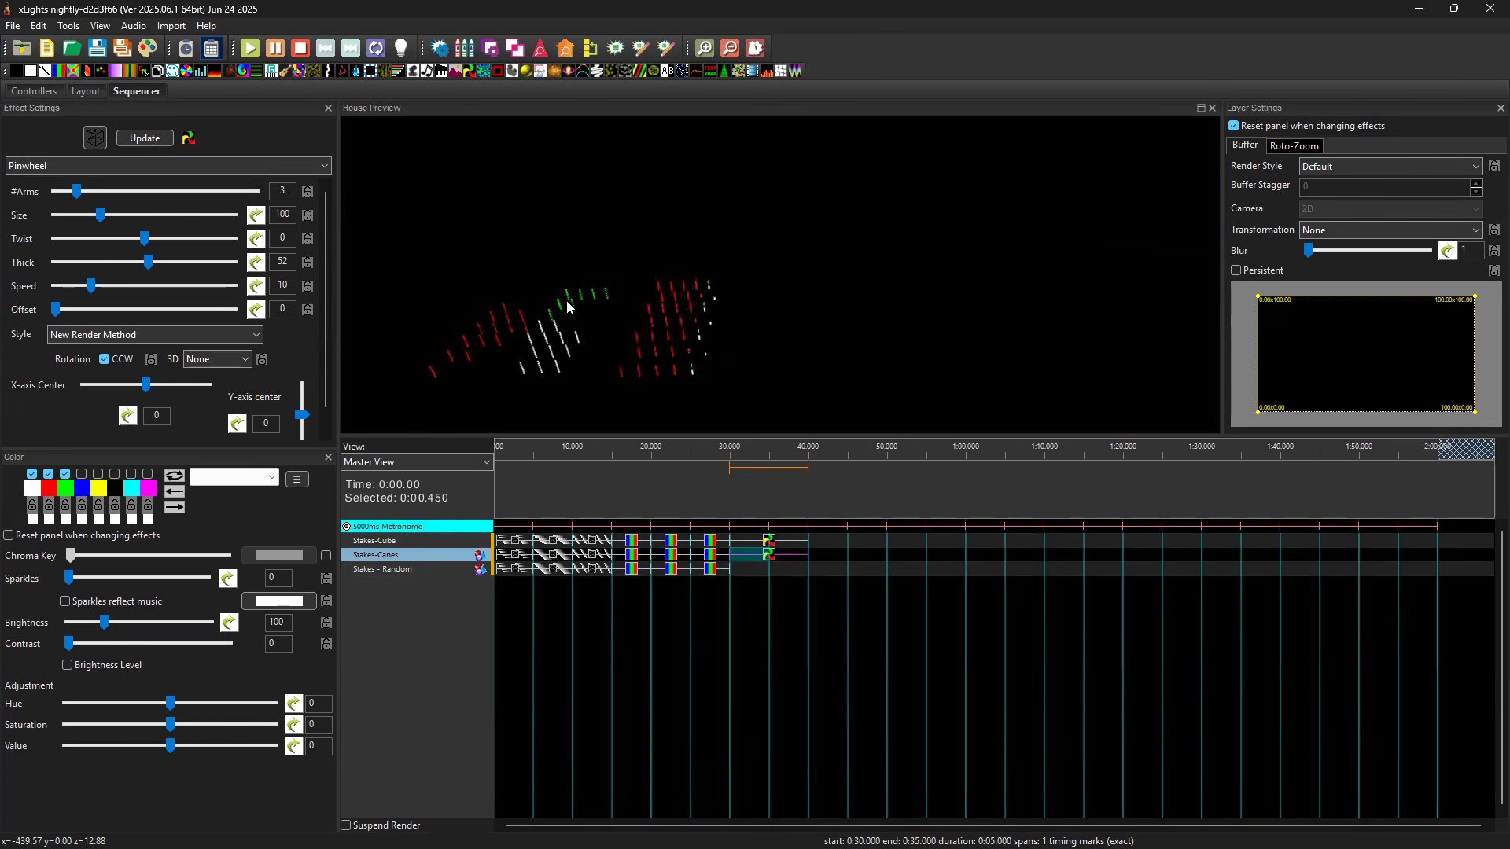
click(1376, 166)
click(1377, 191)
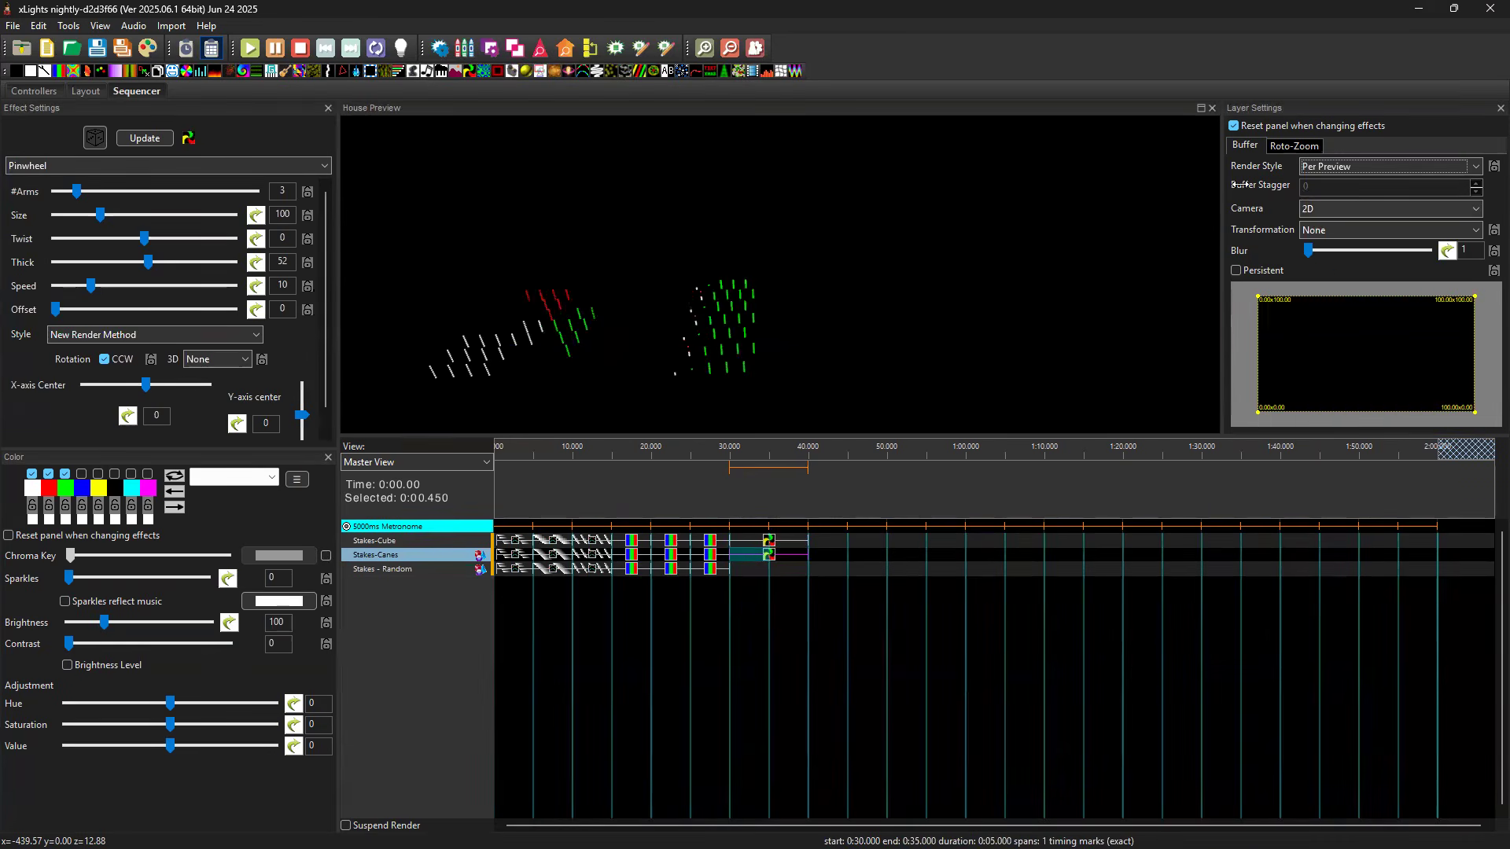
click(1357, 209)
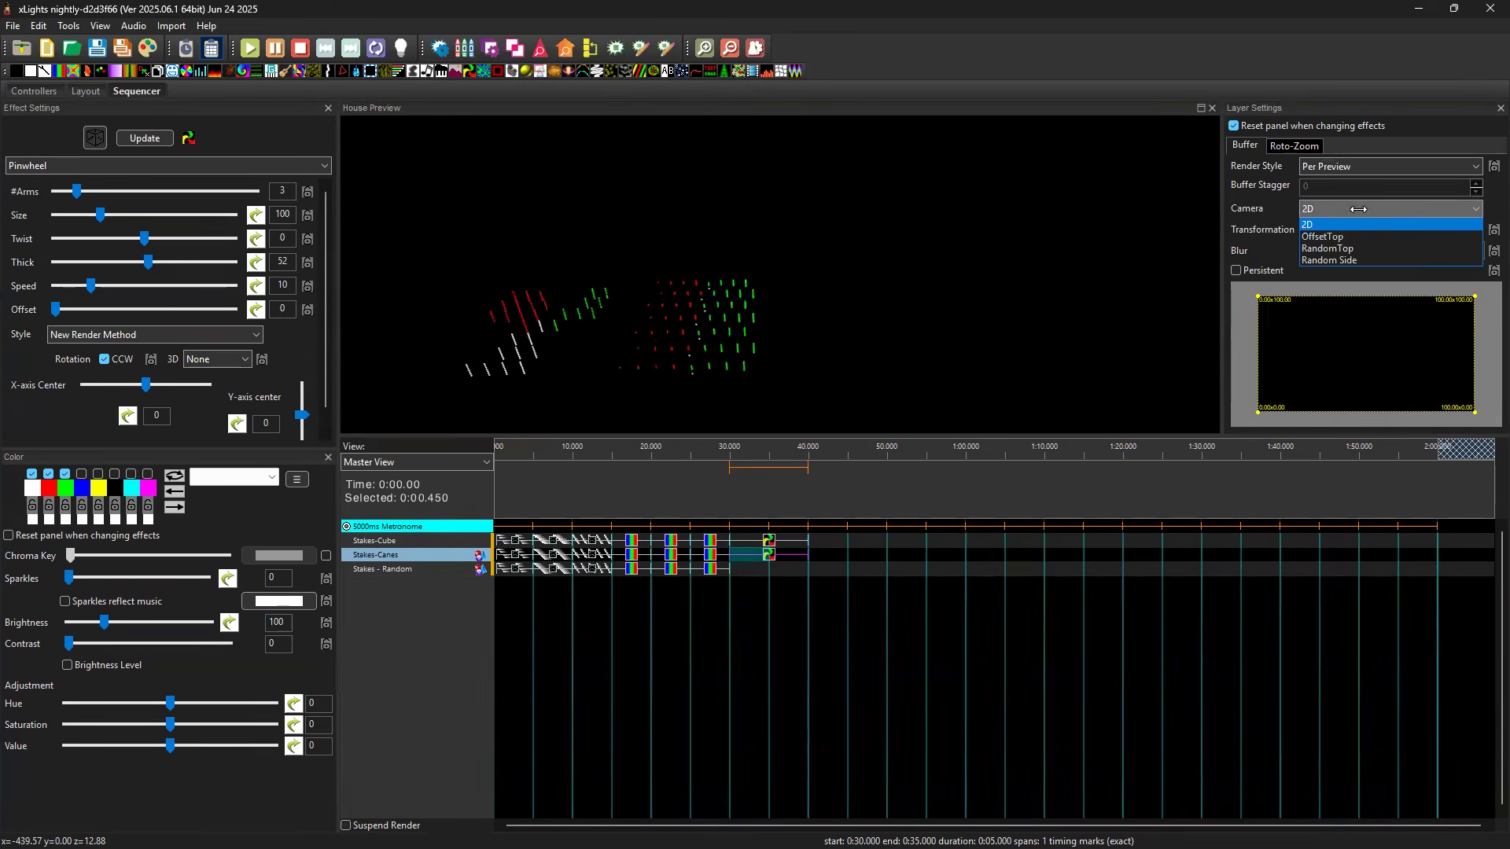
click(1360, 237)
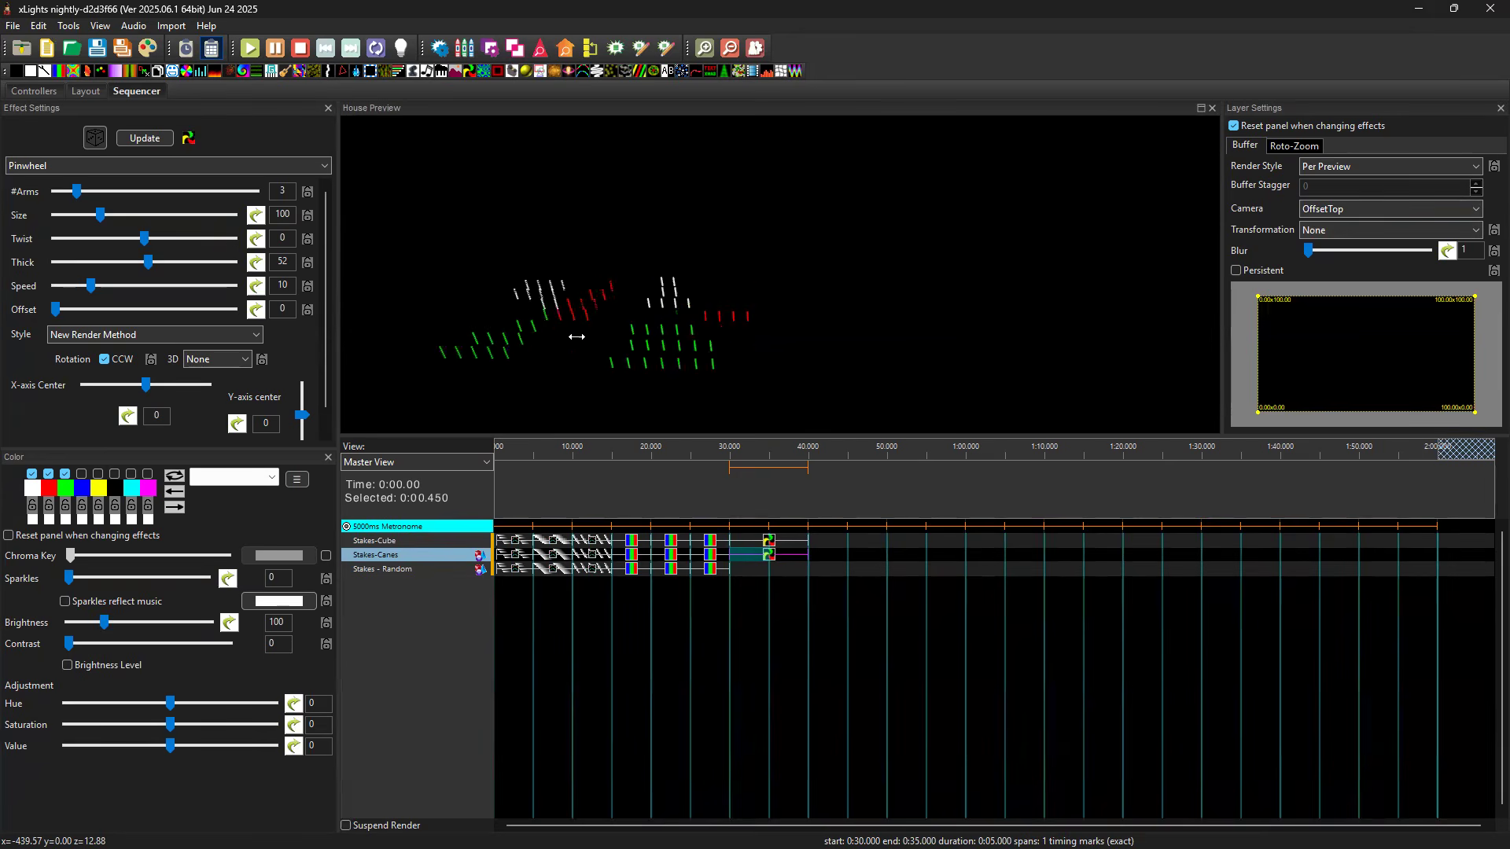
Copy the Stakes-Cube Pinwheel effect to Stakes - Random at 30 seconds, using the Per Preview render style and RandomTop camera.
click(771, 542)
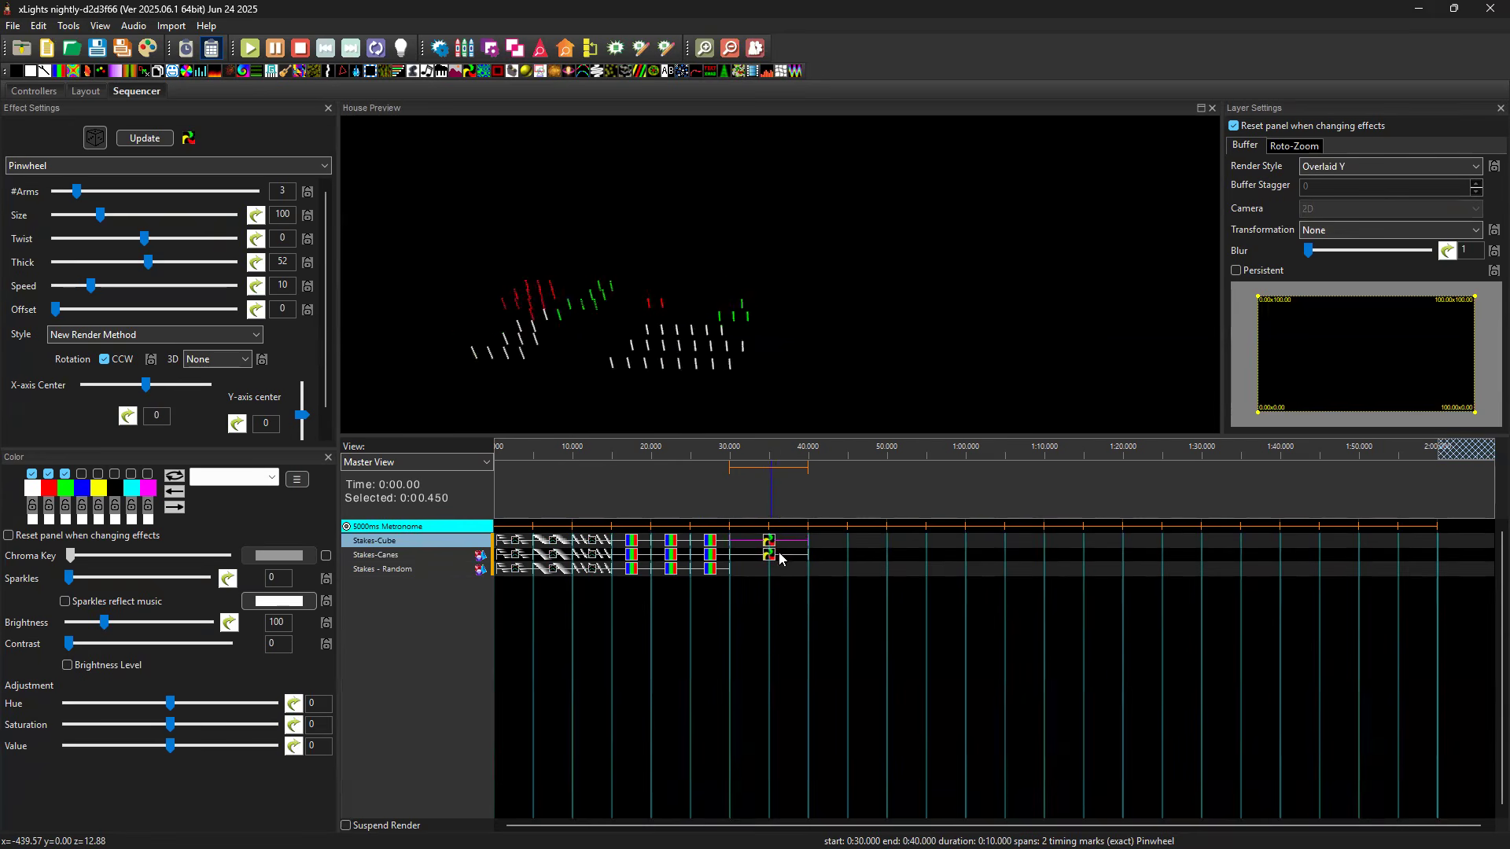
click(751, 570)
key(ctrl+v)
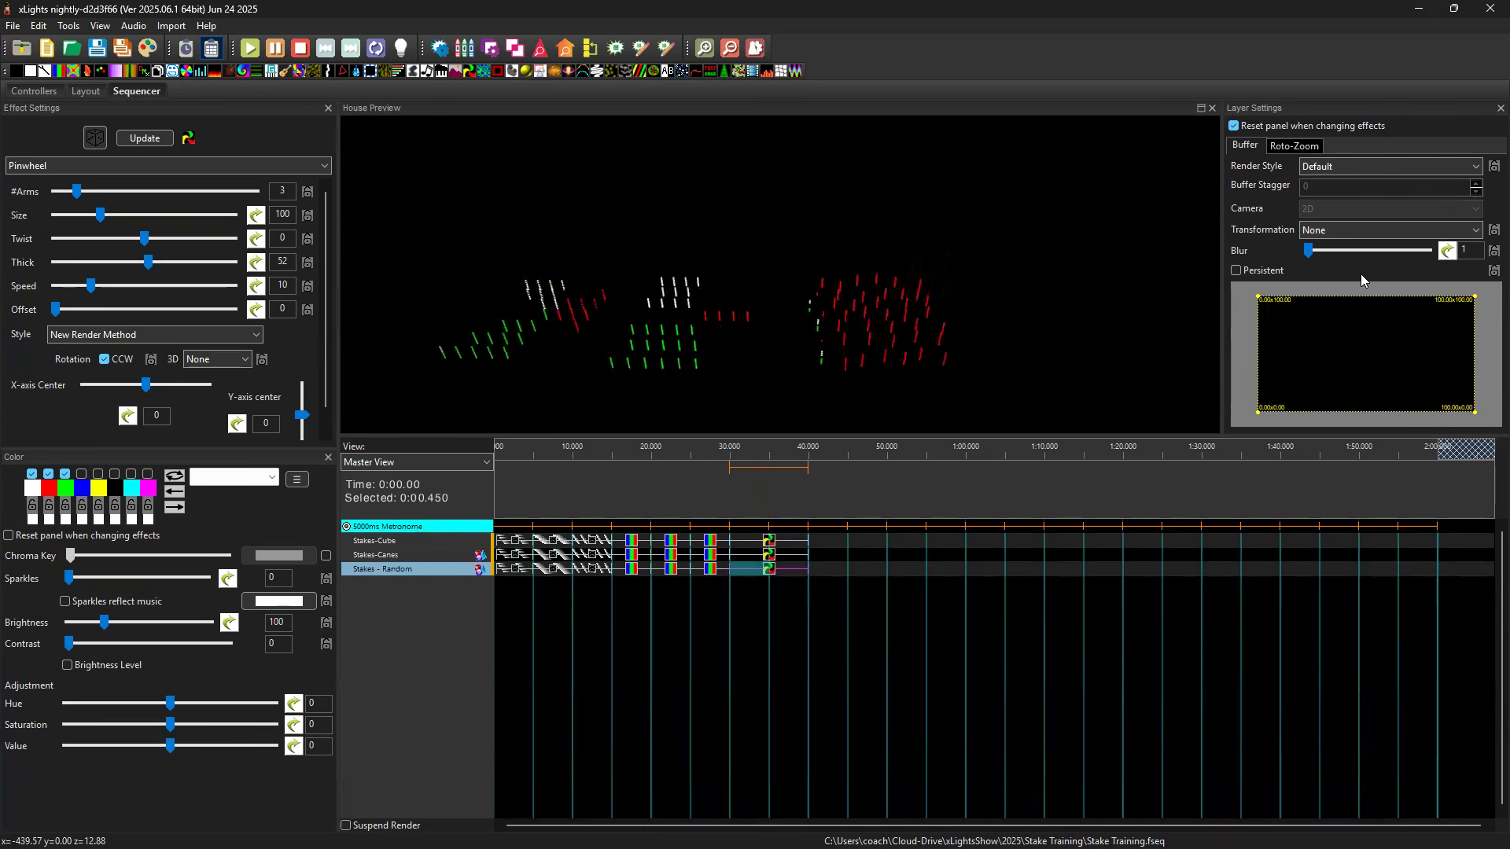
click(1382, 167)
scroll(1383, 189, up, 4)
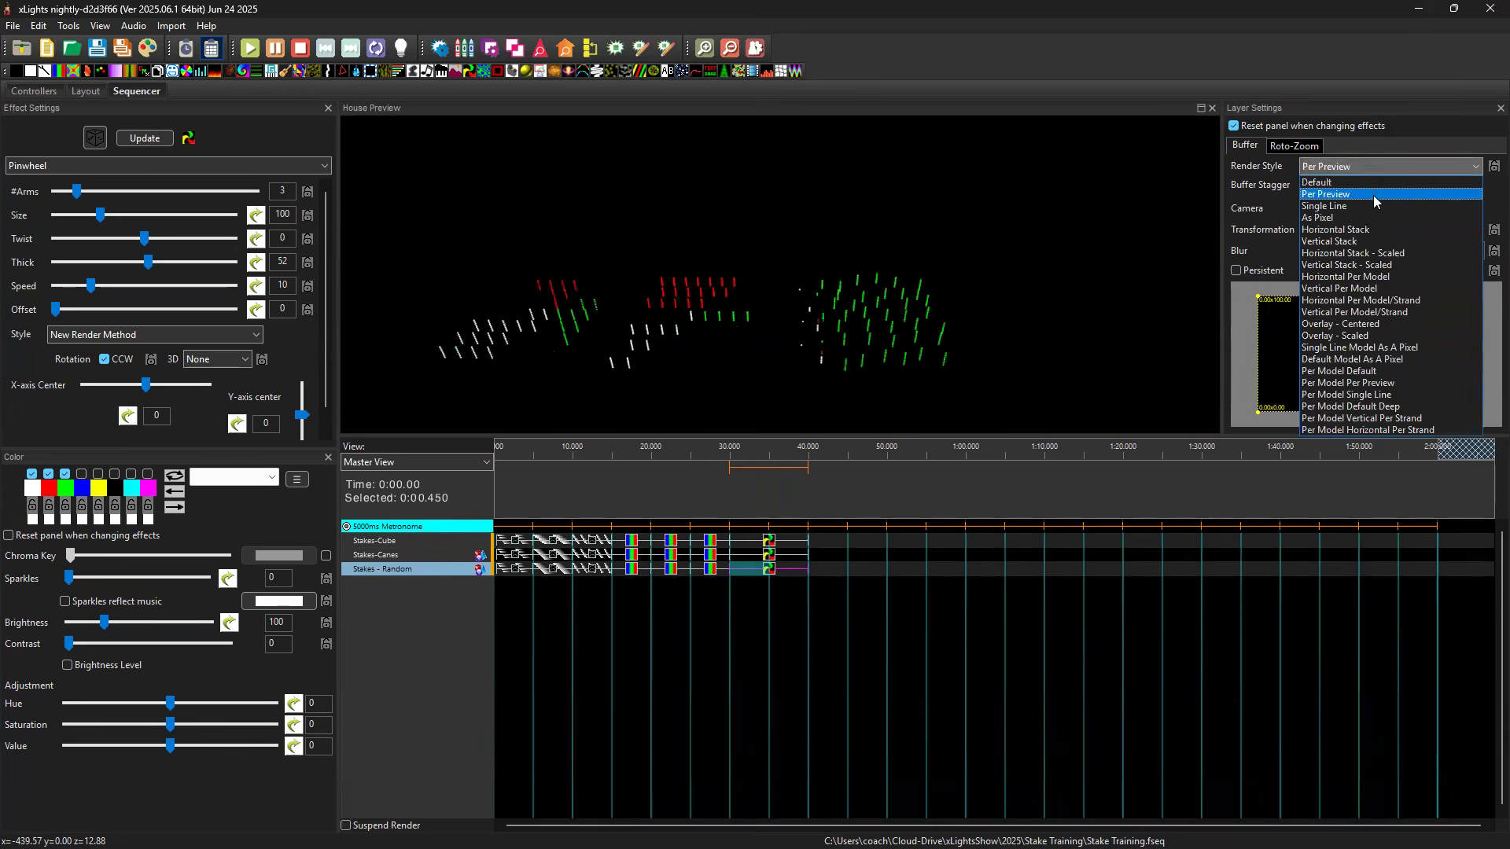
click(1360, 195)
click(1358, 209)
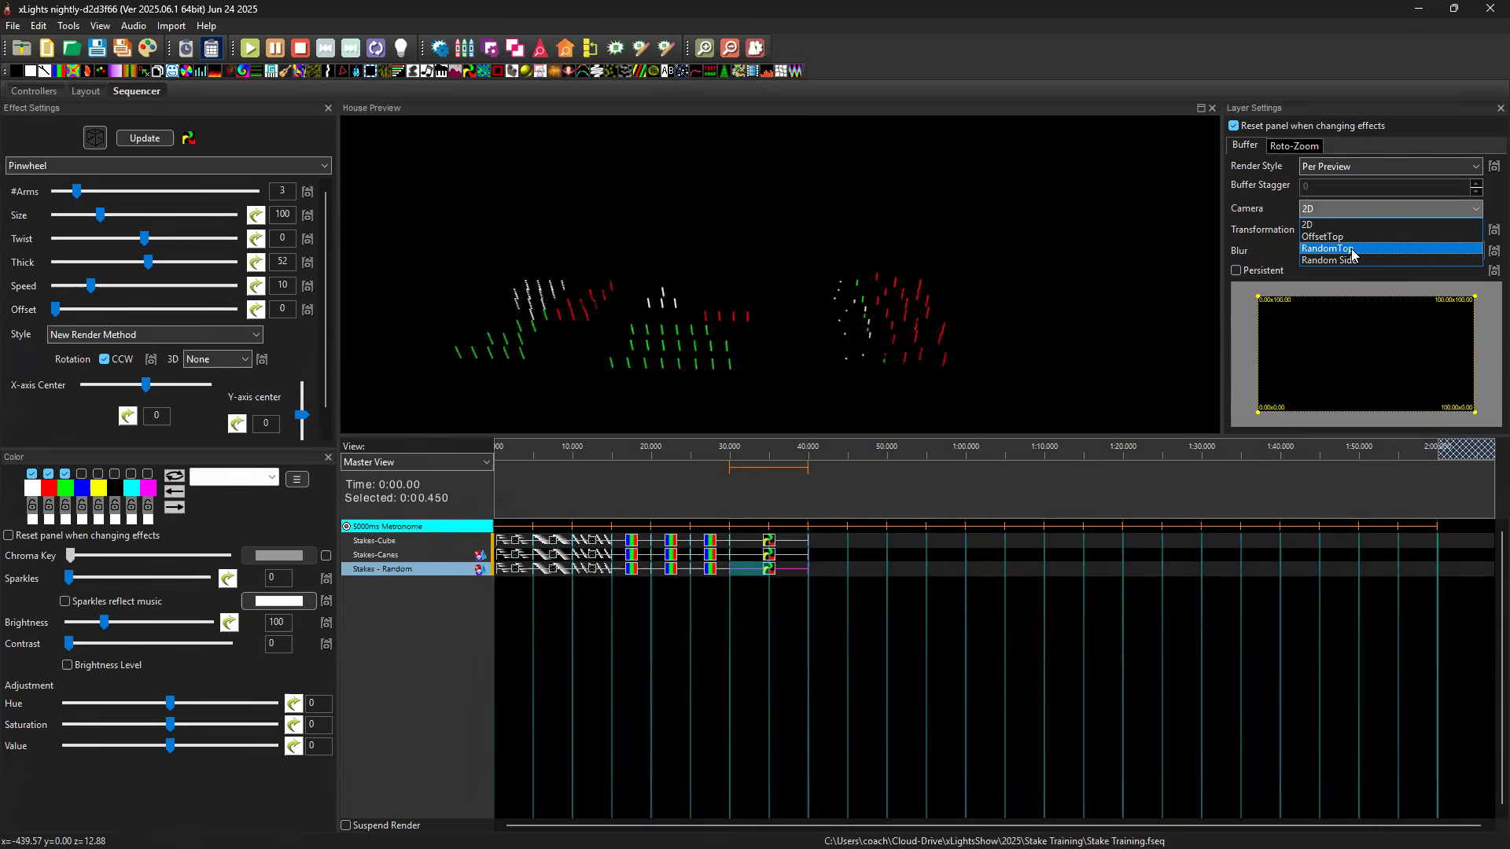
click(1351, 249)
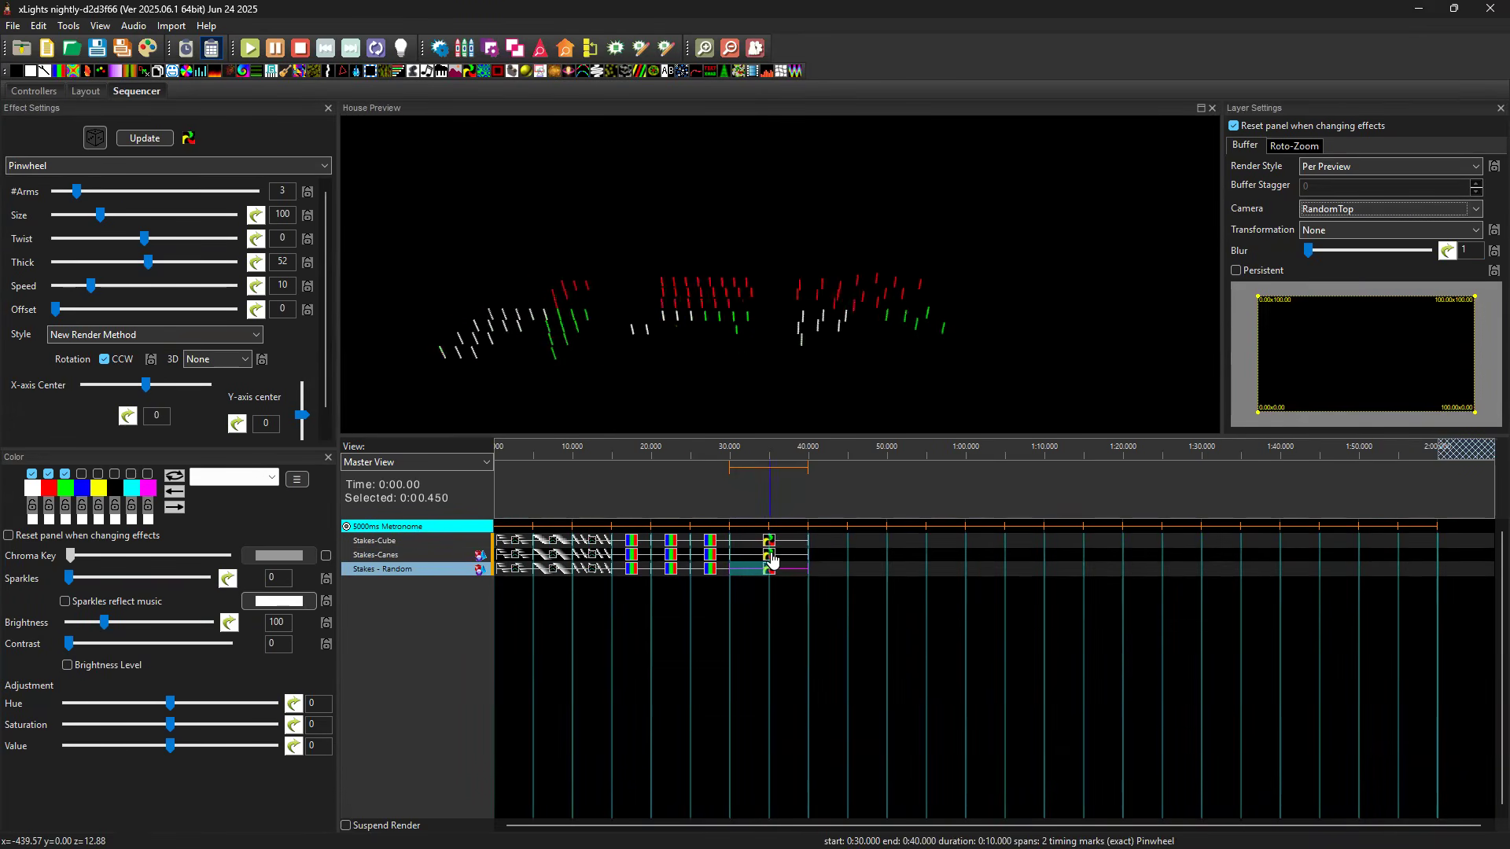
key(Up)
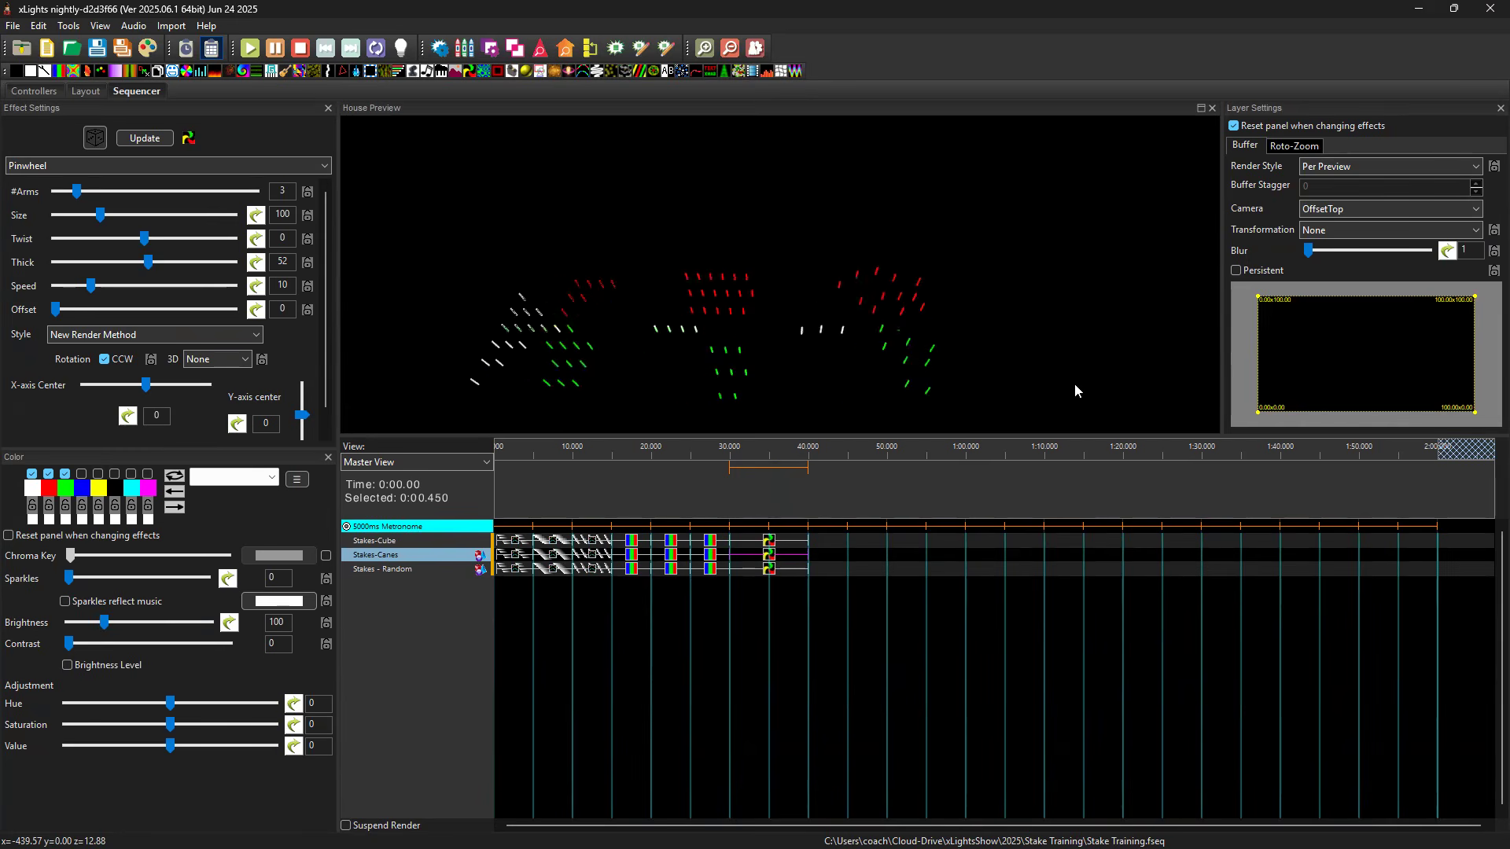
drag(1076, 371, 1181, 337)
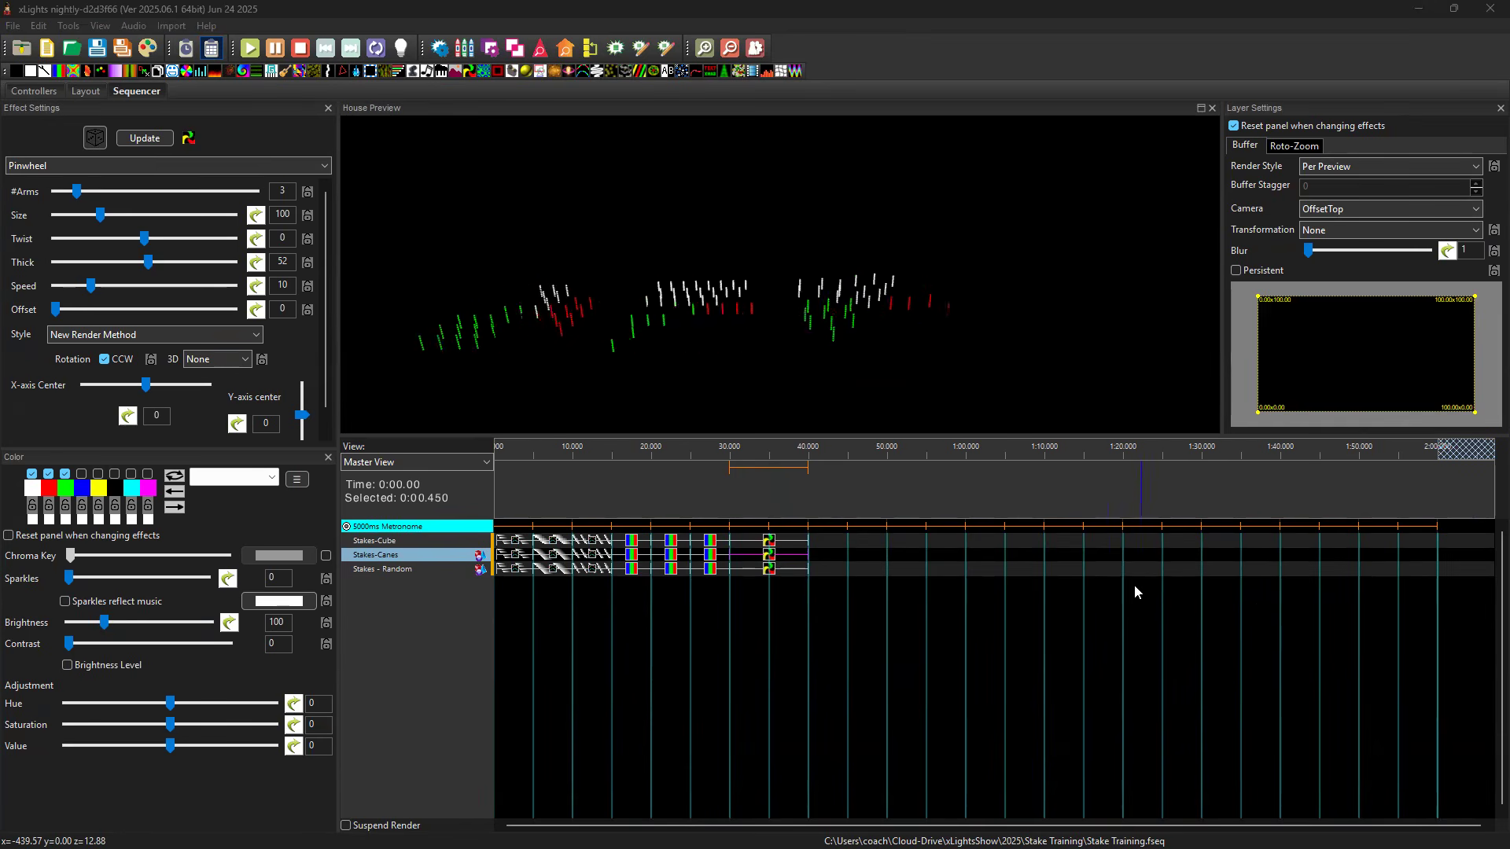
Add a Shockwave effect with Radius2 150, Width1 30 and Width2 20 to Stakes-Cube from 40 to 45 seconds and copy it to Stakes-Canes.
click(827, 543)
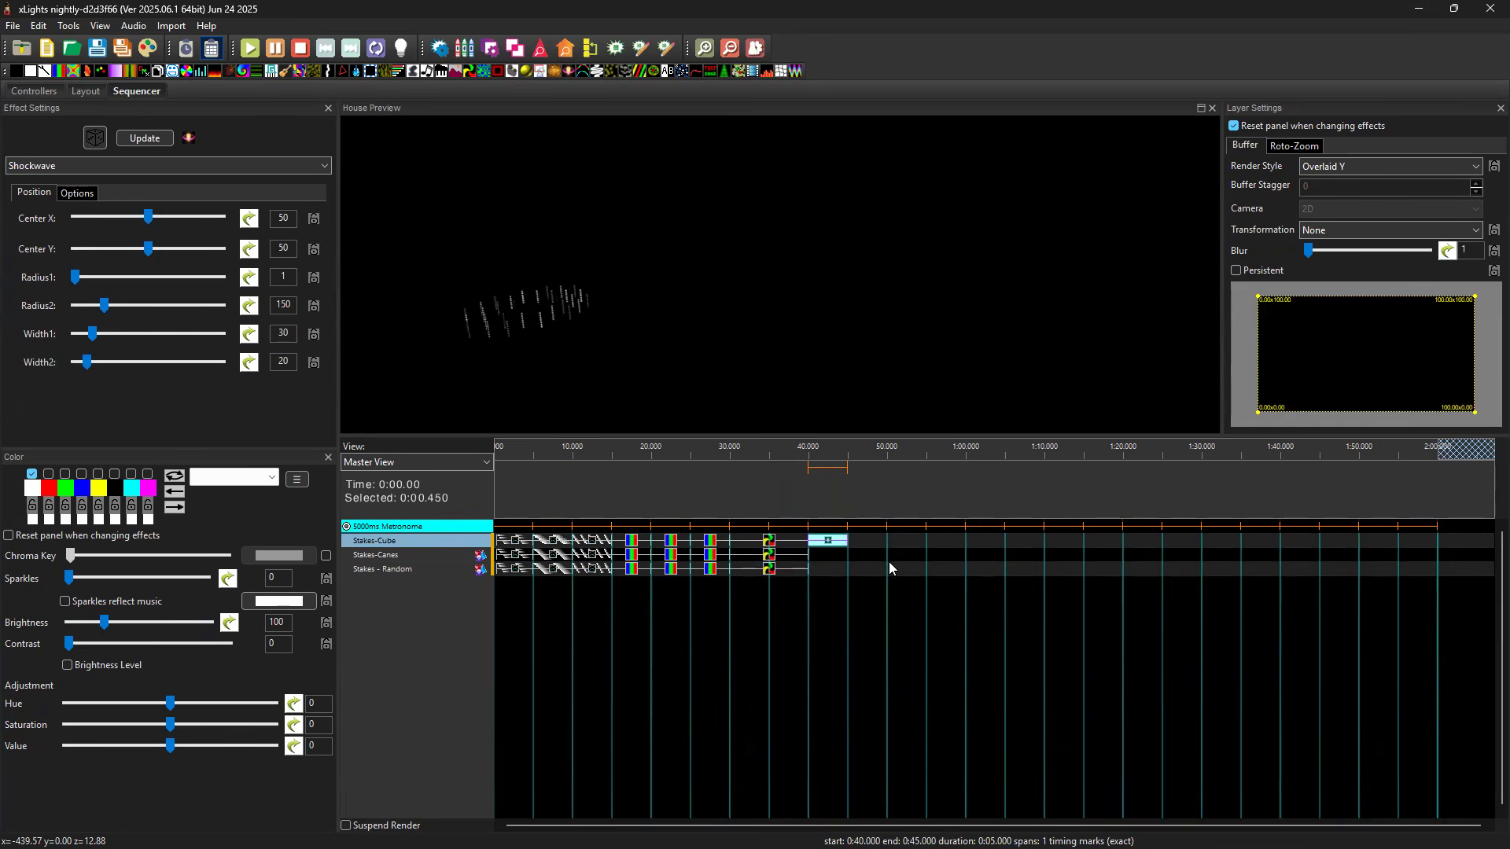
click(829, 541)
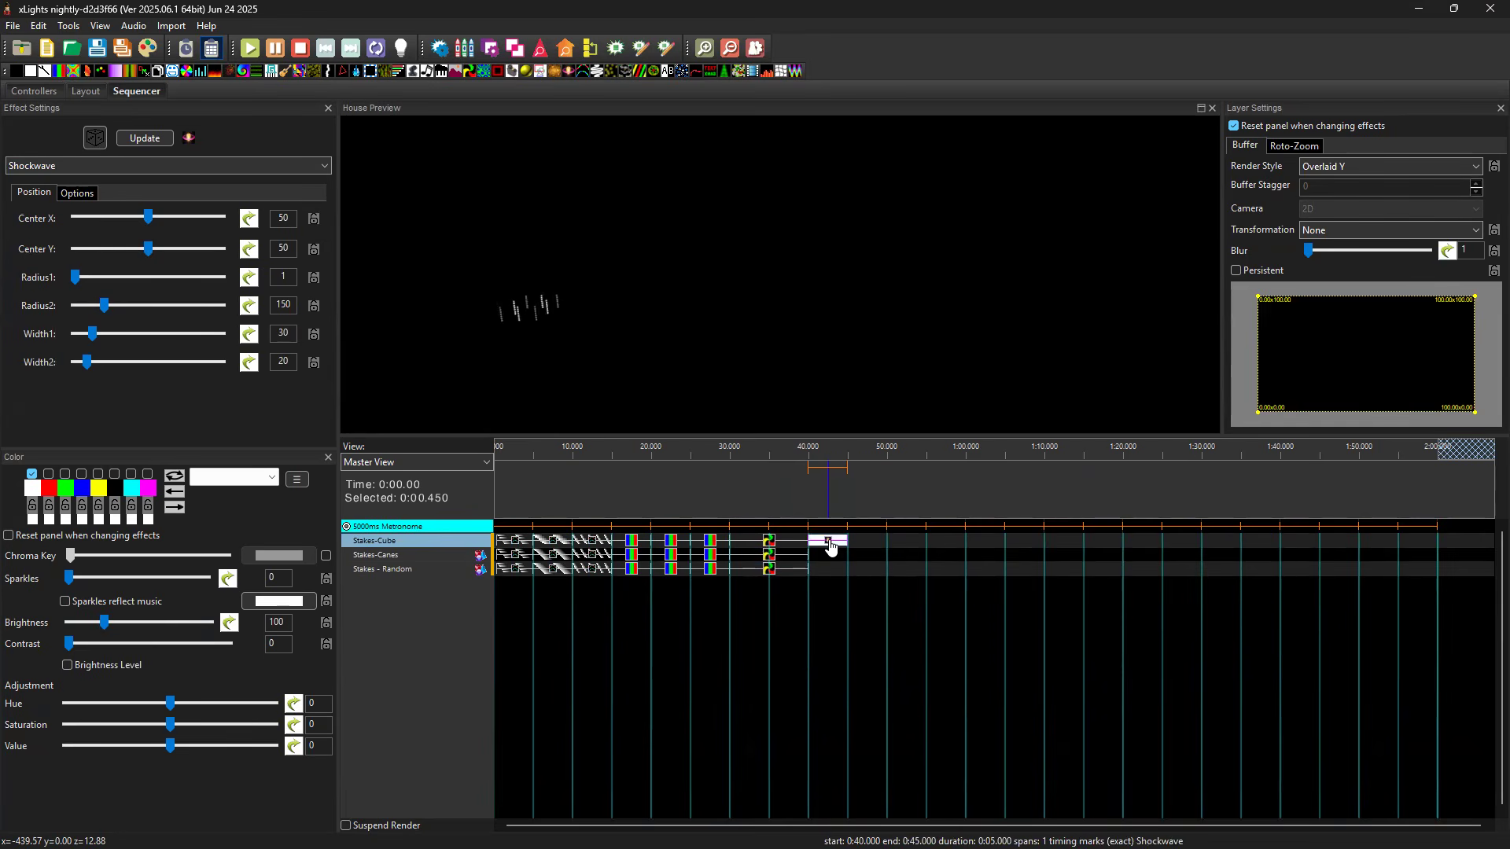
key(ctrl+c)
click(831, 559)
key(ctrl+v)
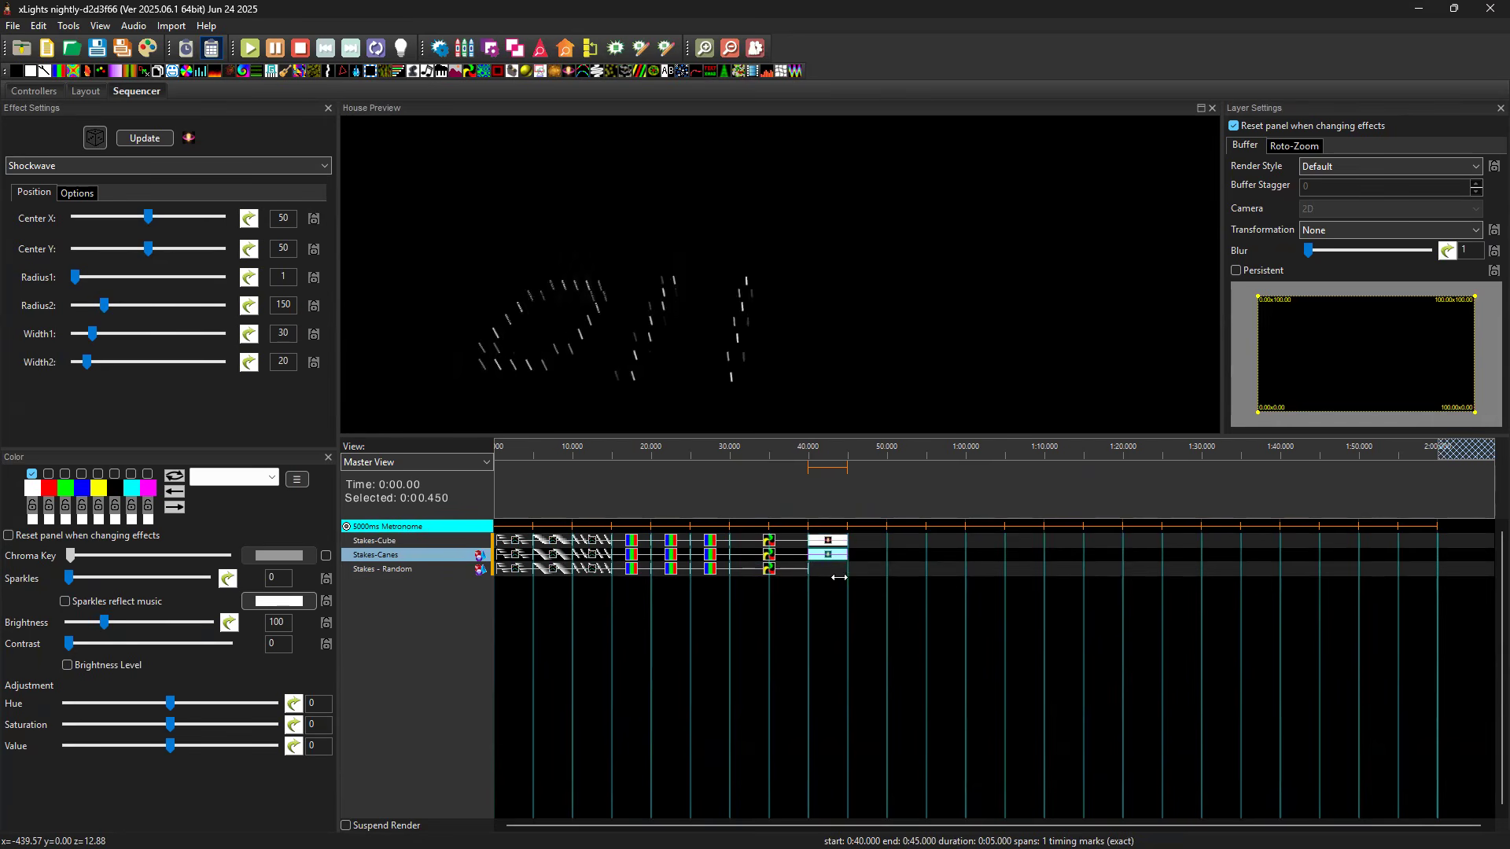
Try the Default render style on the Stakes-Cube Shockwave effect, and return it to Overlaid Y.
click(827, 543)
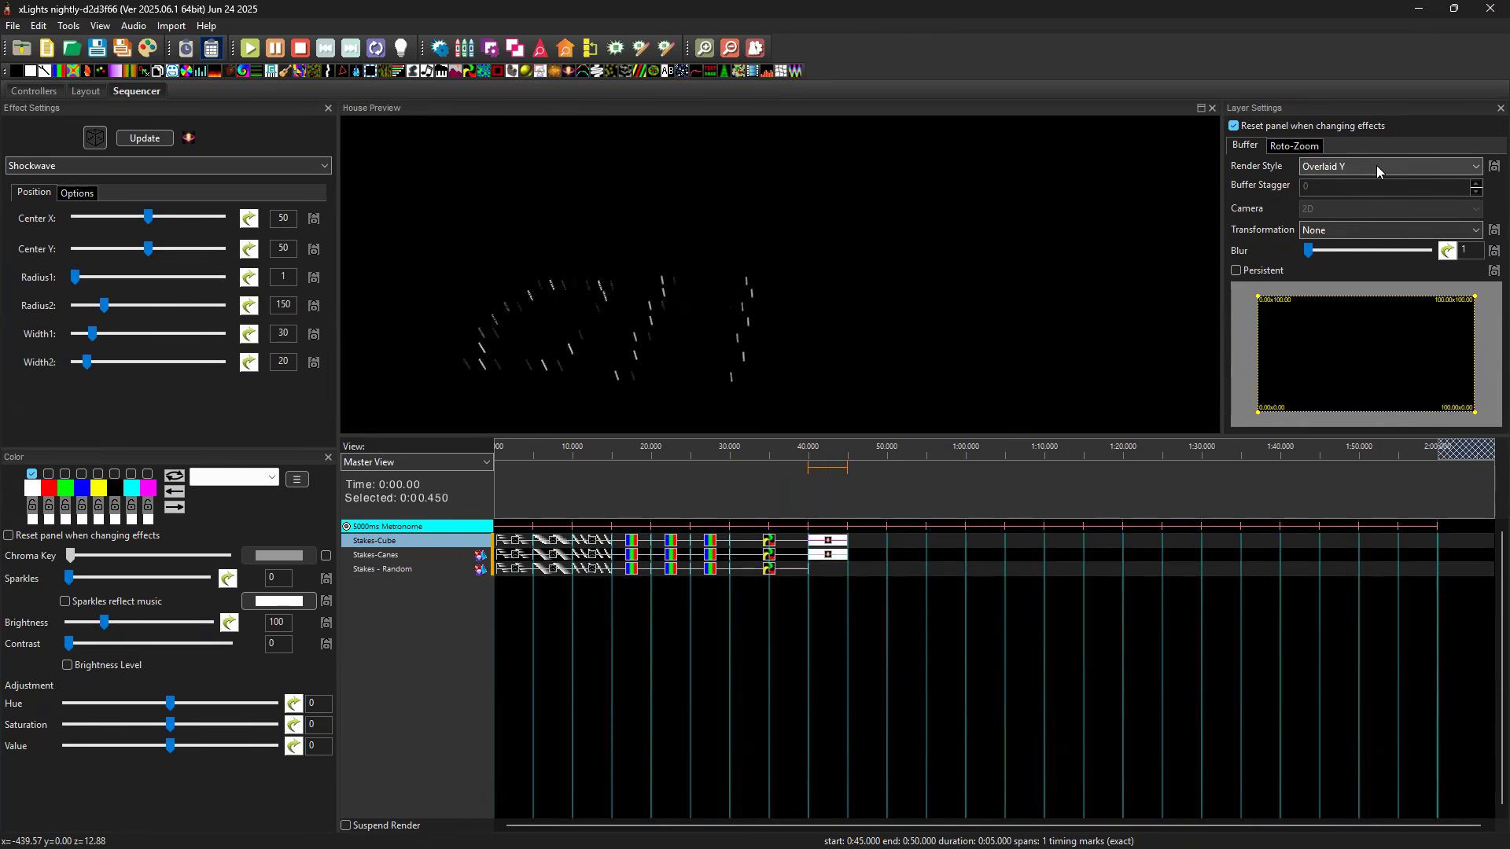
click(823, 559)
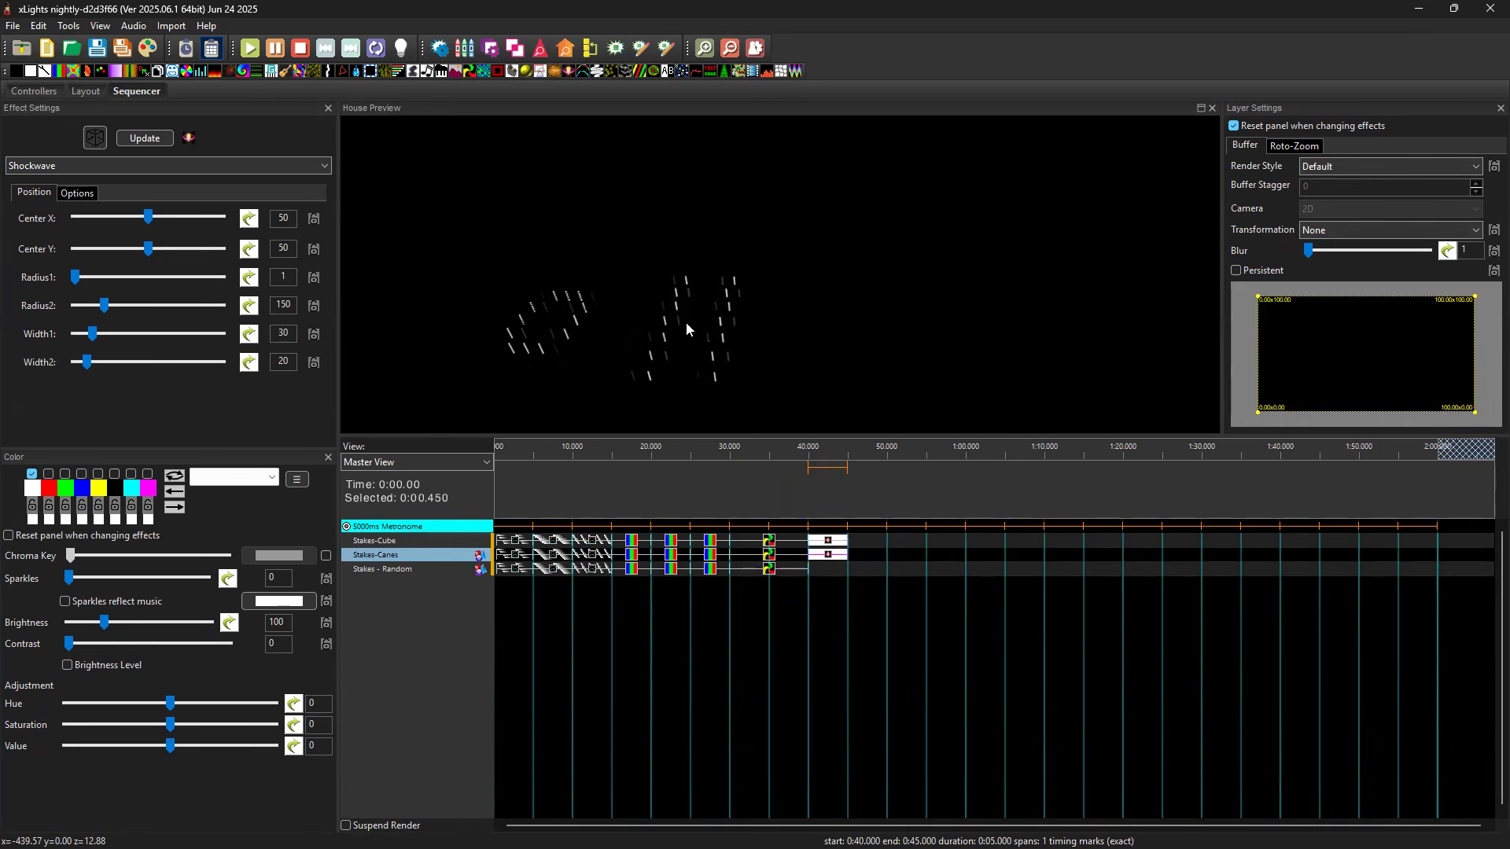
click(825, 541)
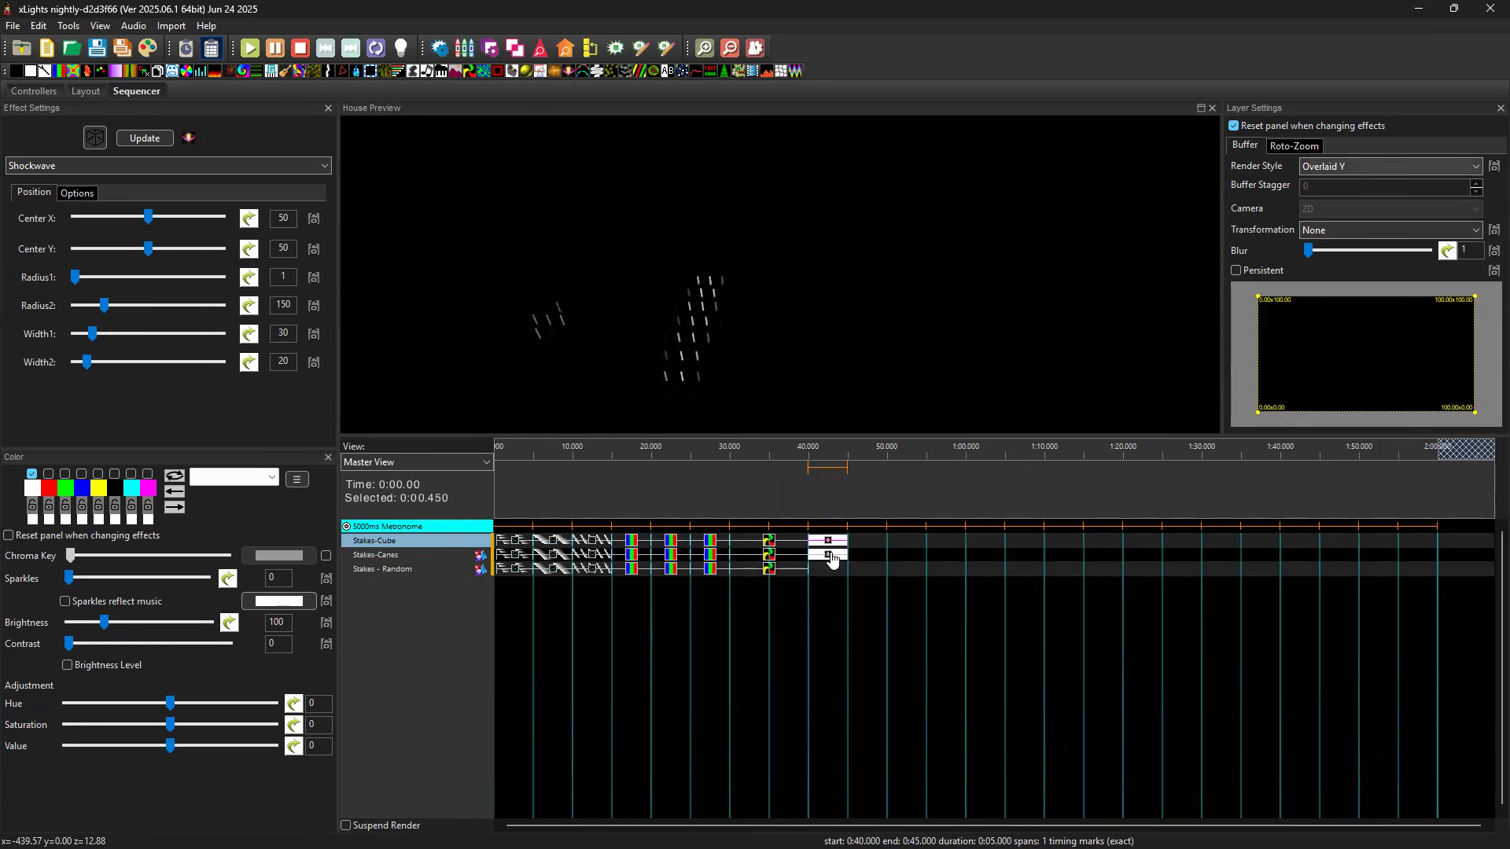
click(838, 556)
click(842, 535)
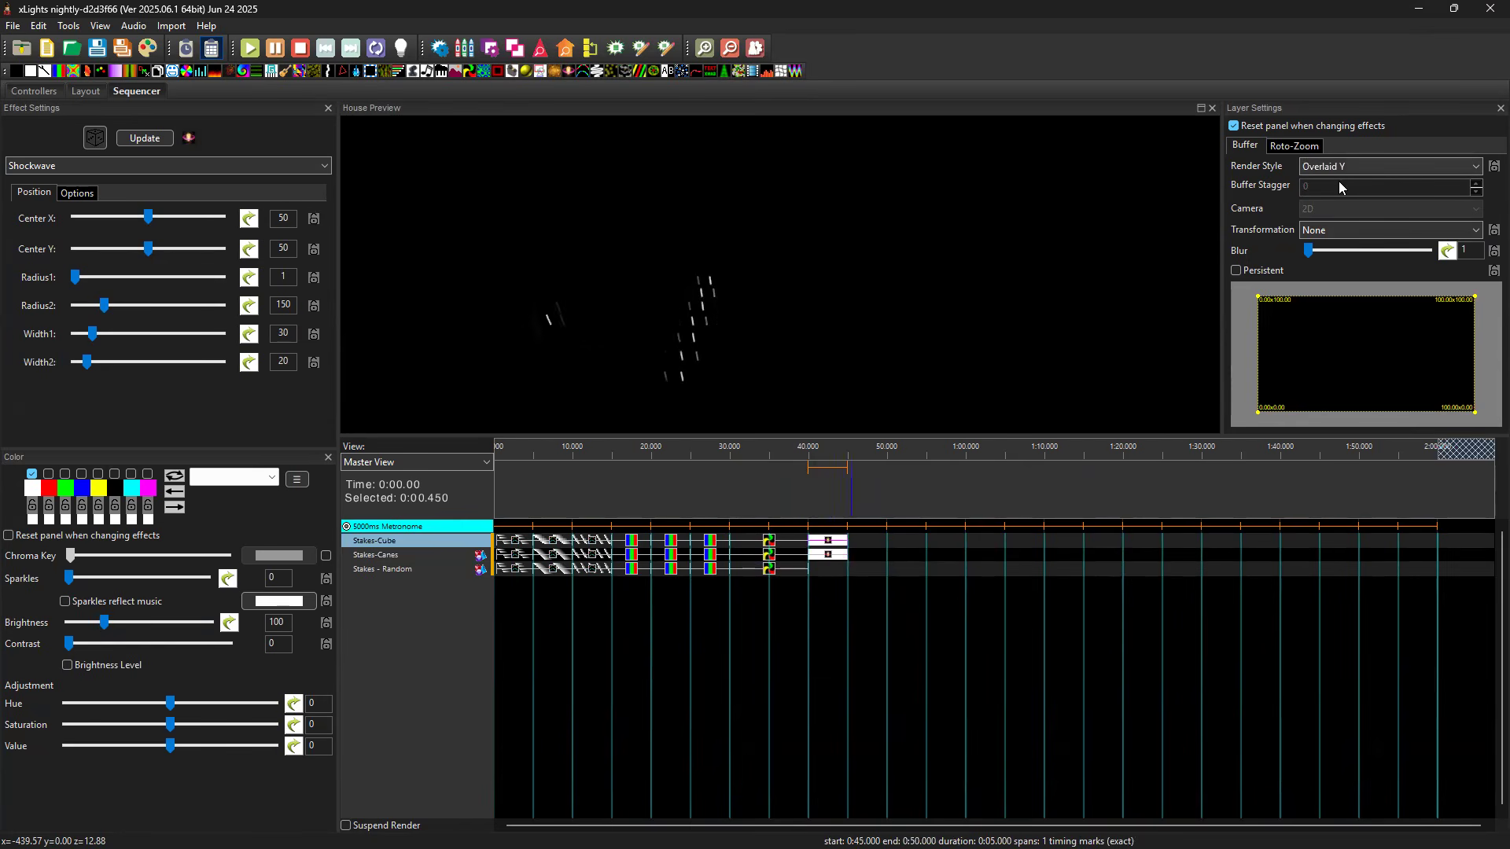
click(1345, 174)
click(1343, 180)
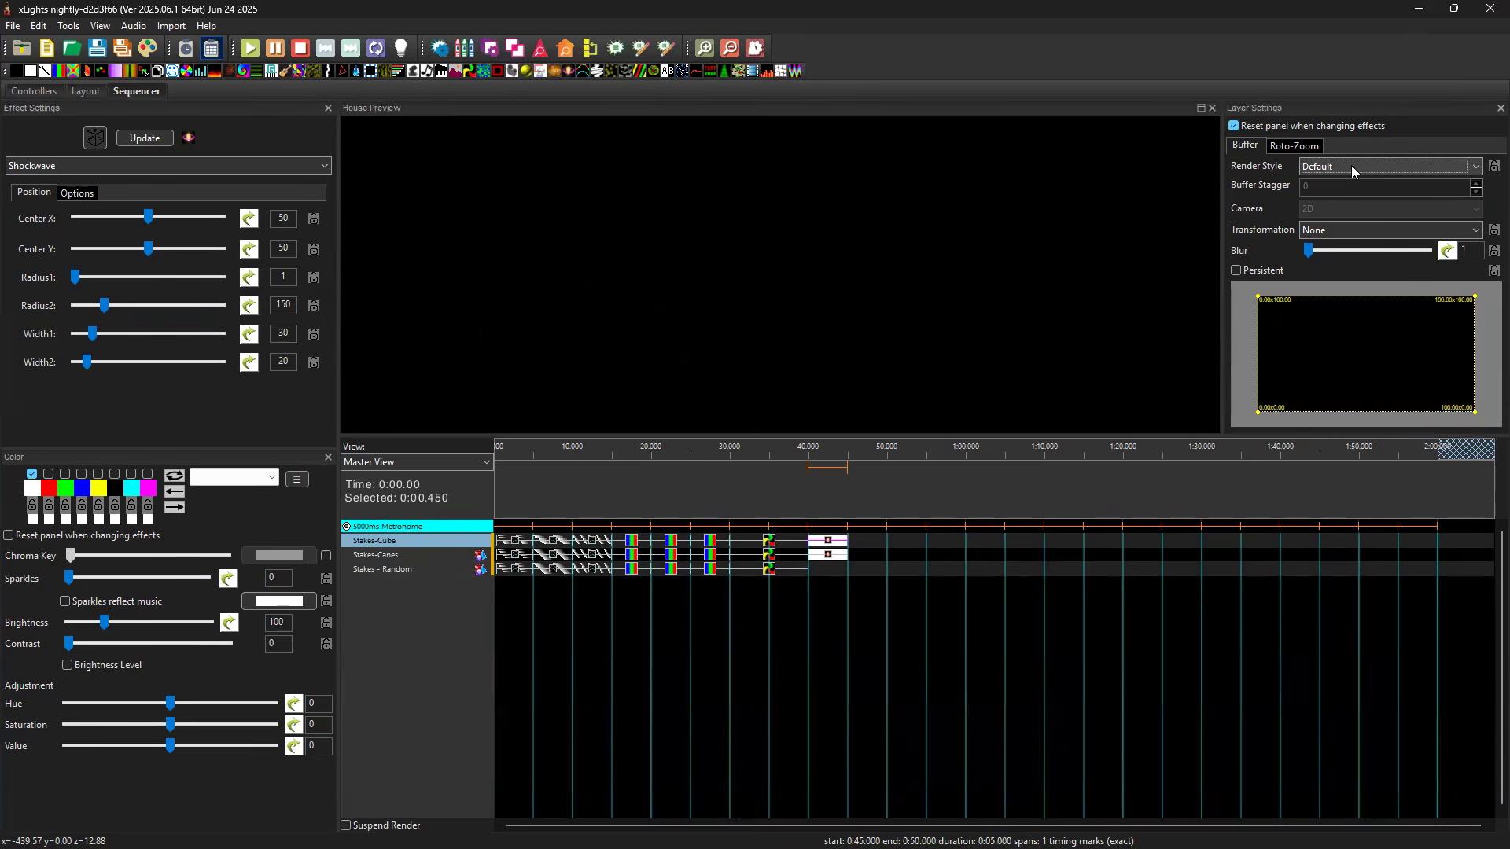
click(1352, 165)
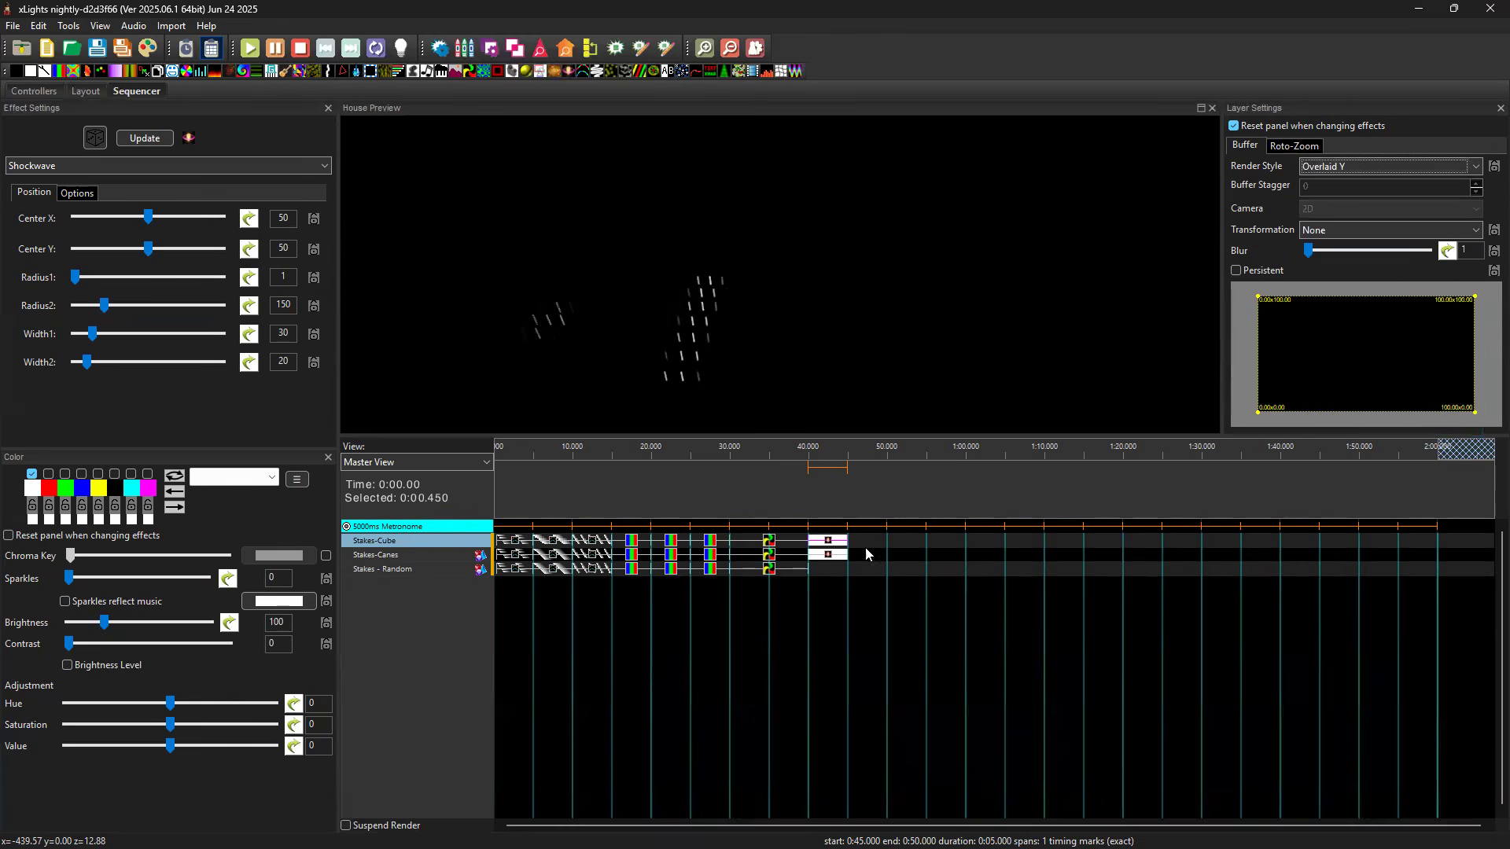
Set the Stakes-Canes Shockwave effect to the Per Preview render style with the OffsetTop camera.
click(833, 555)
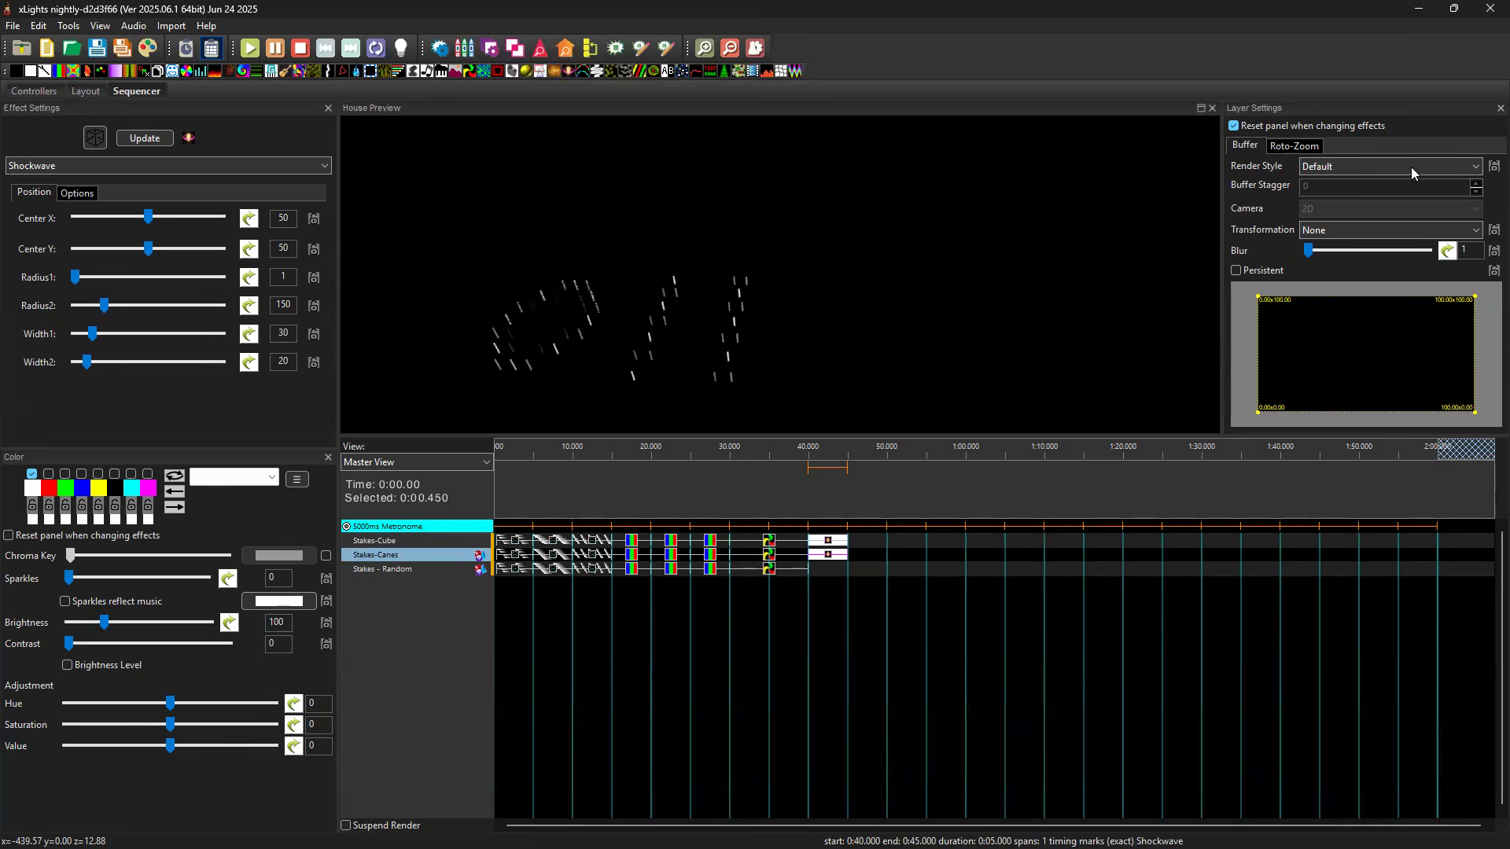
click(1342, 173)
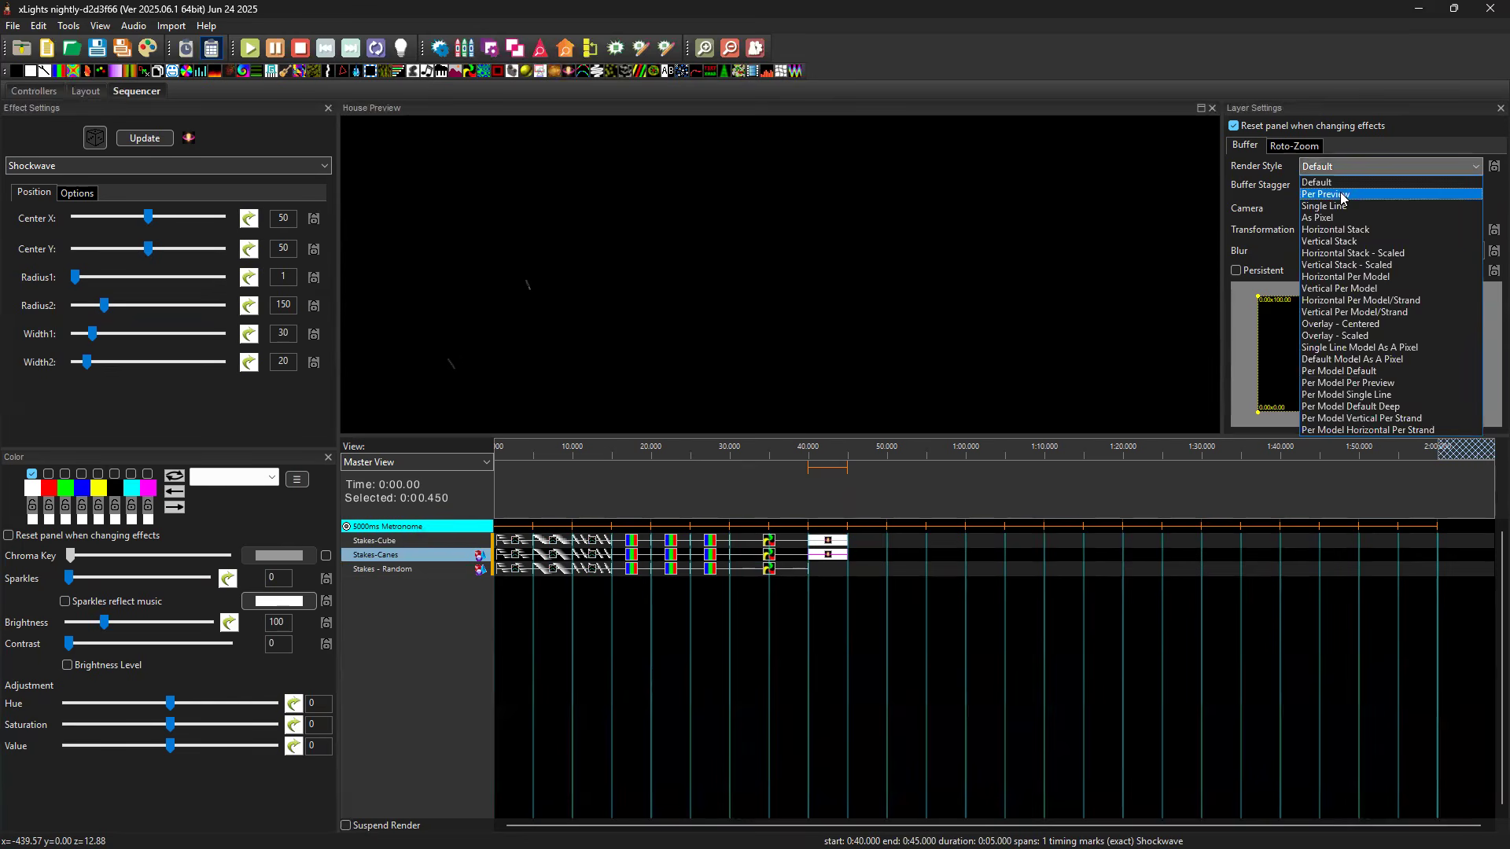
click(1351, 195)
click(1350, 204)
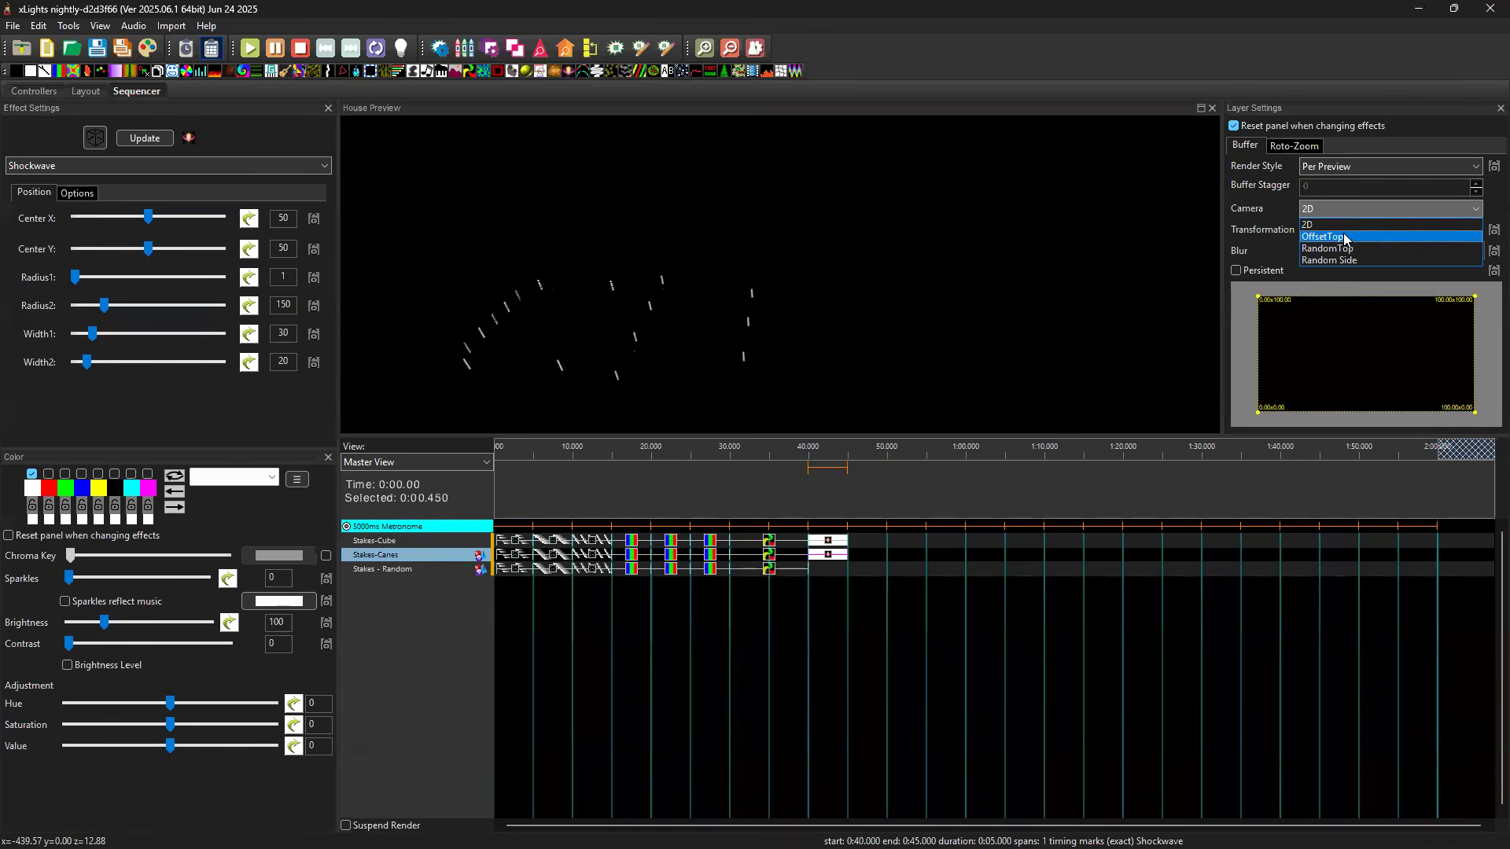
key(Return)
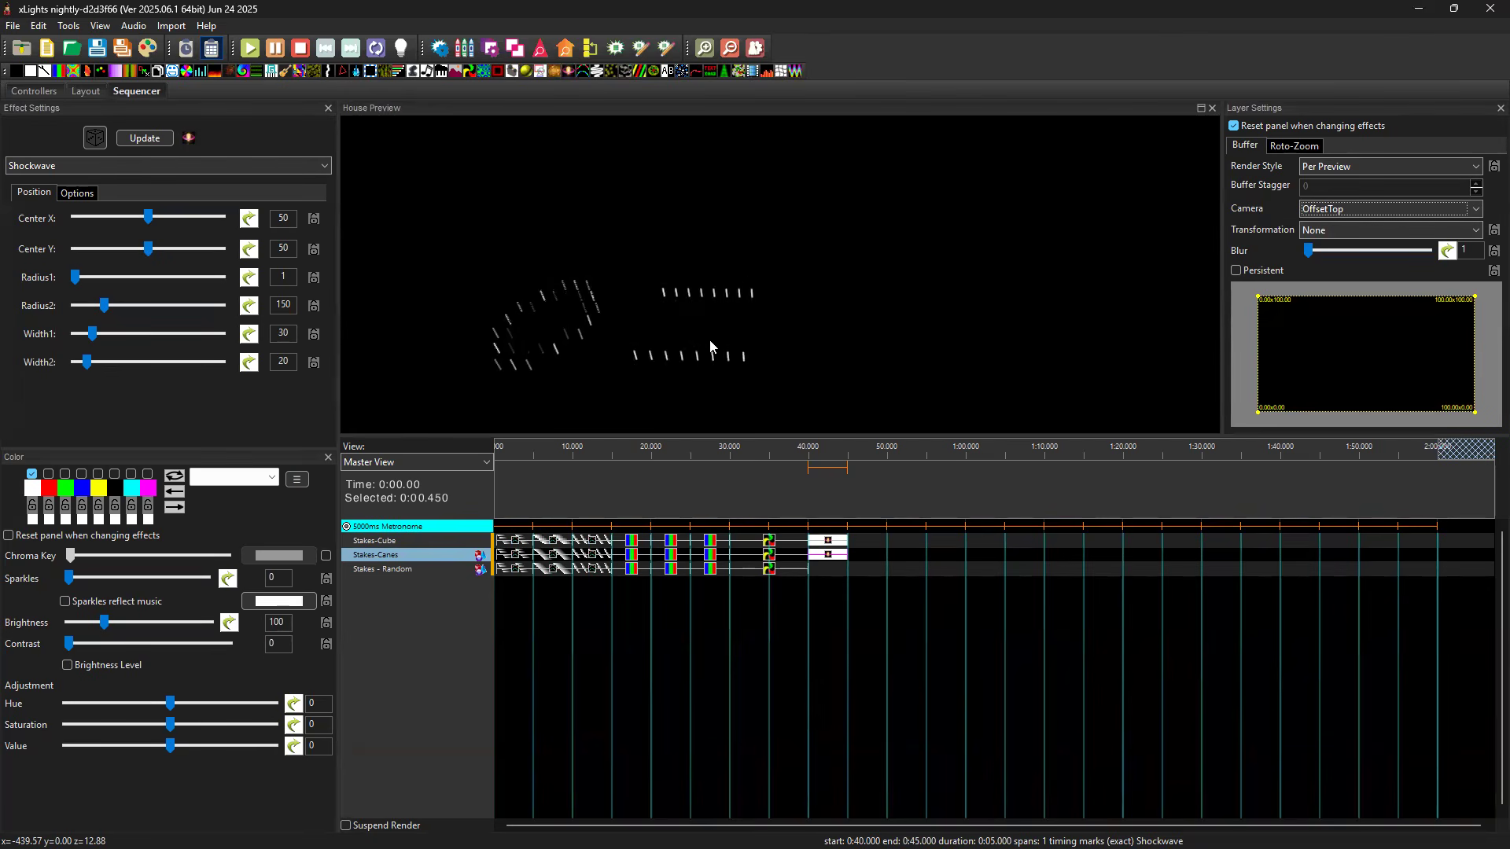
Copy the Shockwave effect to Stakes - Random at 40 seconds, using Per Preview, the RandomTop camera and Radius2 113.
click(833, 558)
click(829, 568)
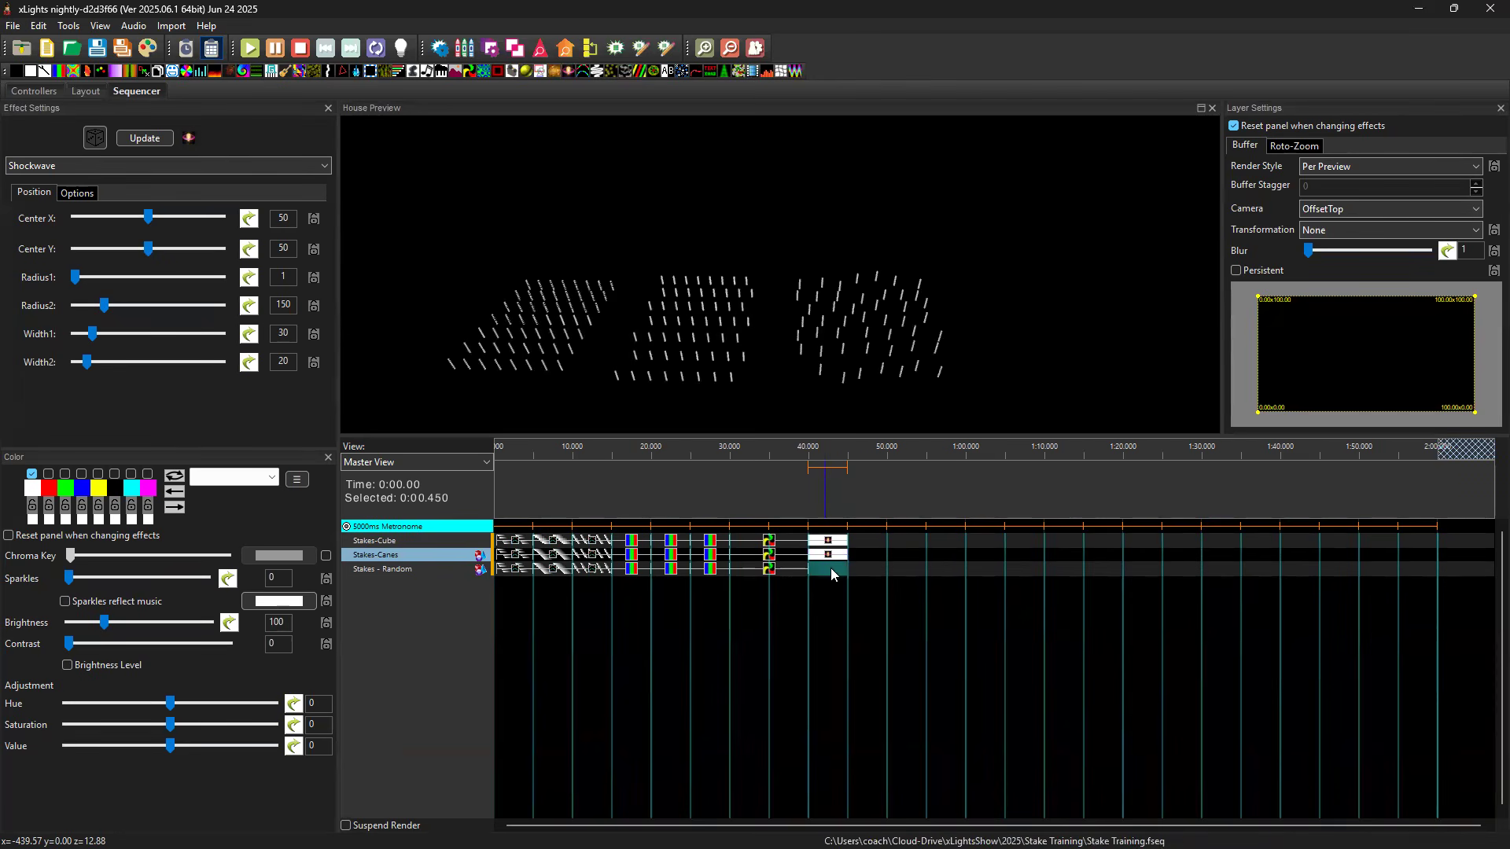
key(ctrl+v)
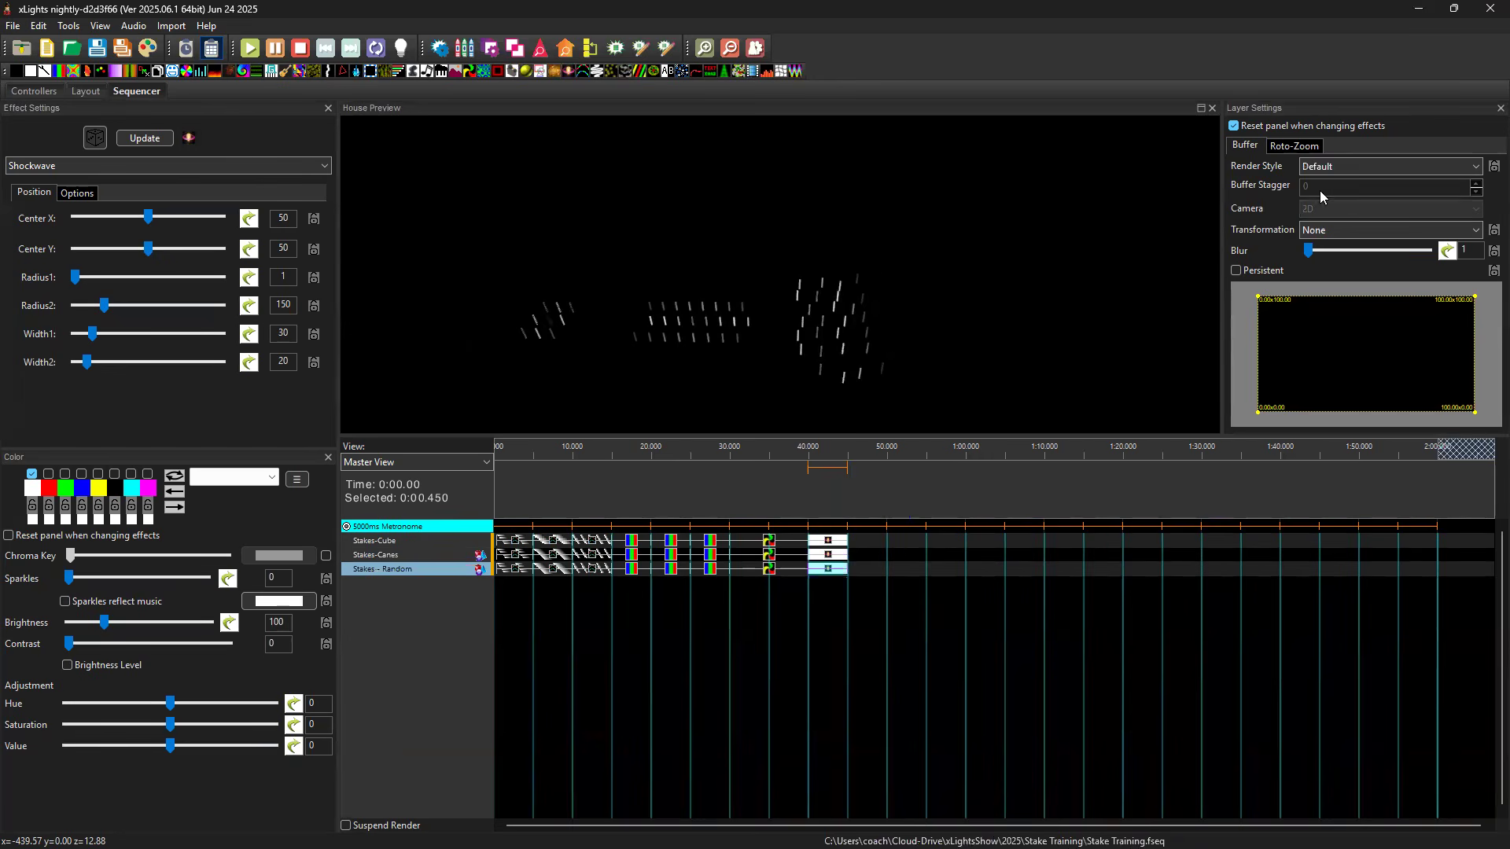
click(1353, 169)
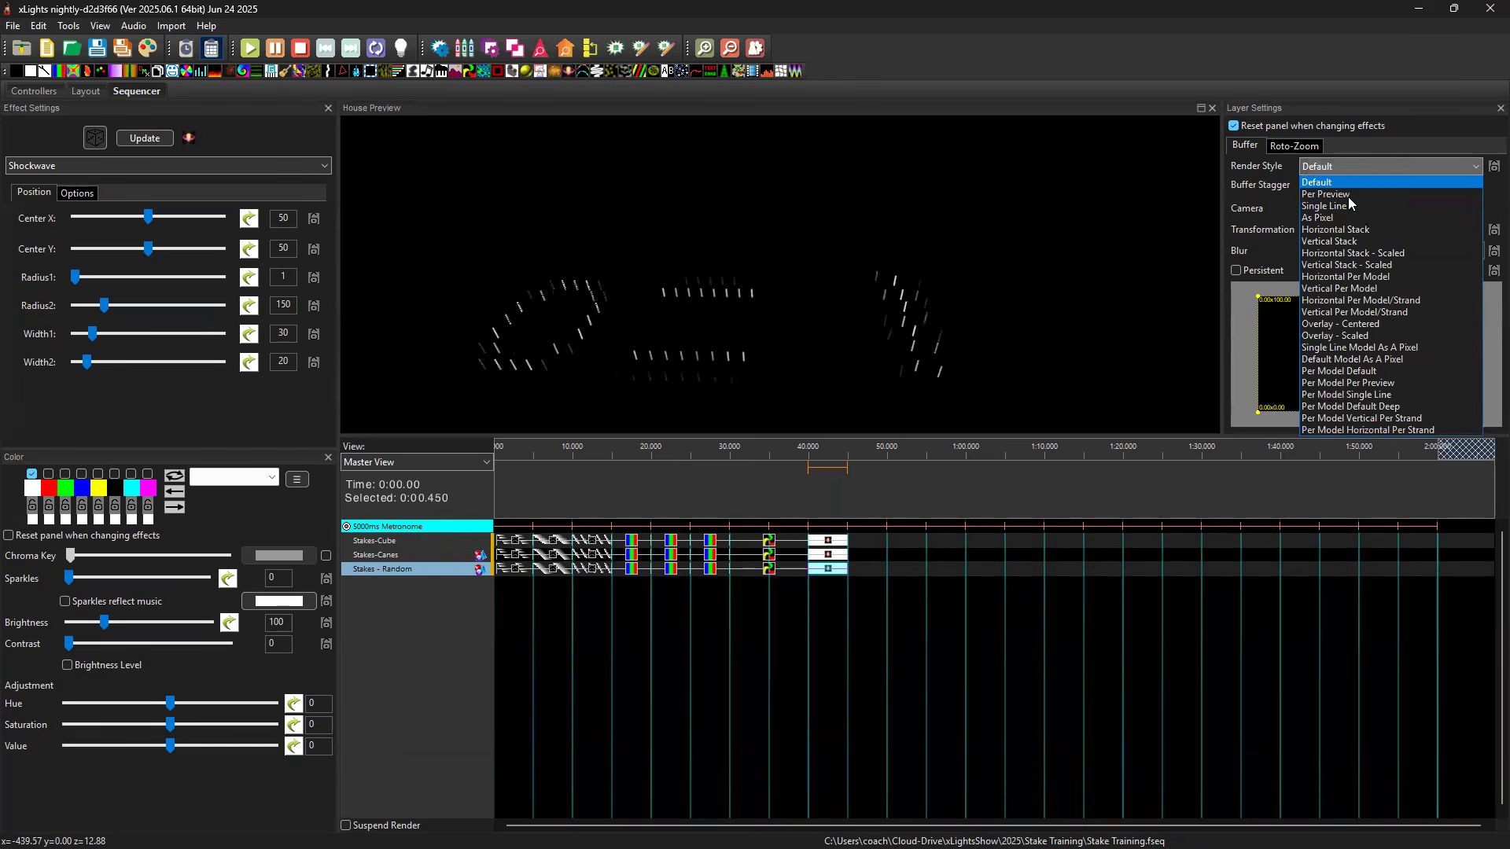
click(1352, 193)
click(1352, 211)
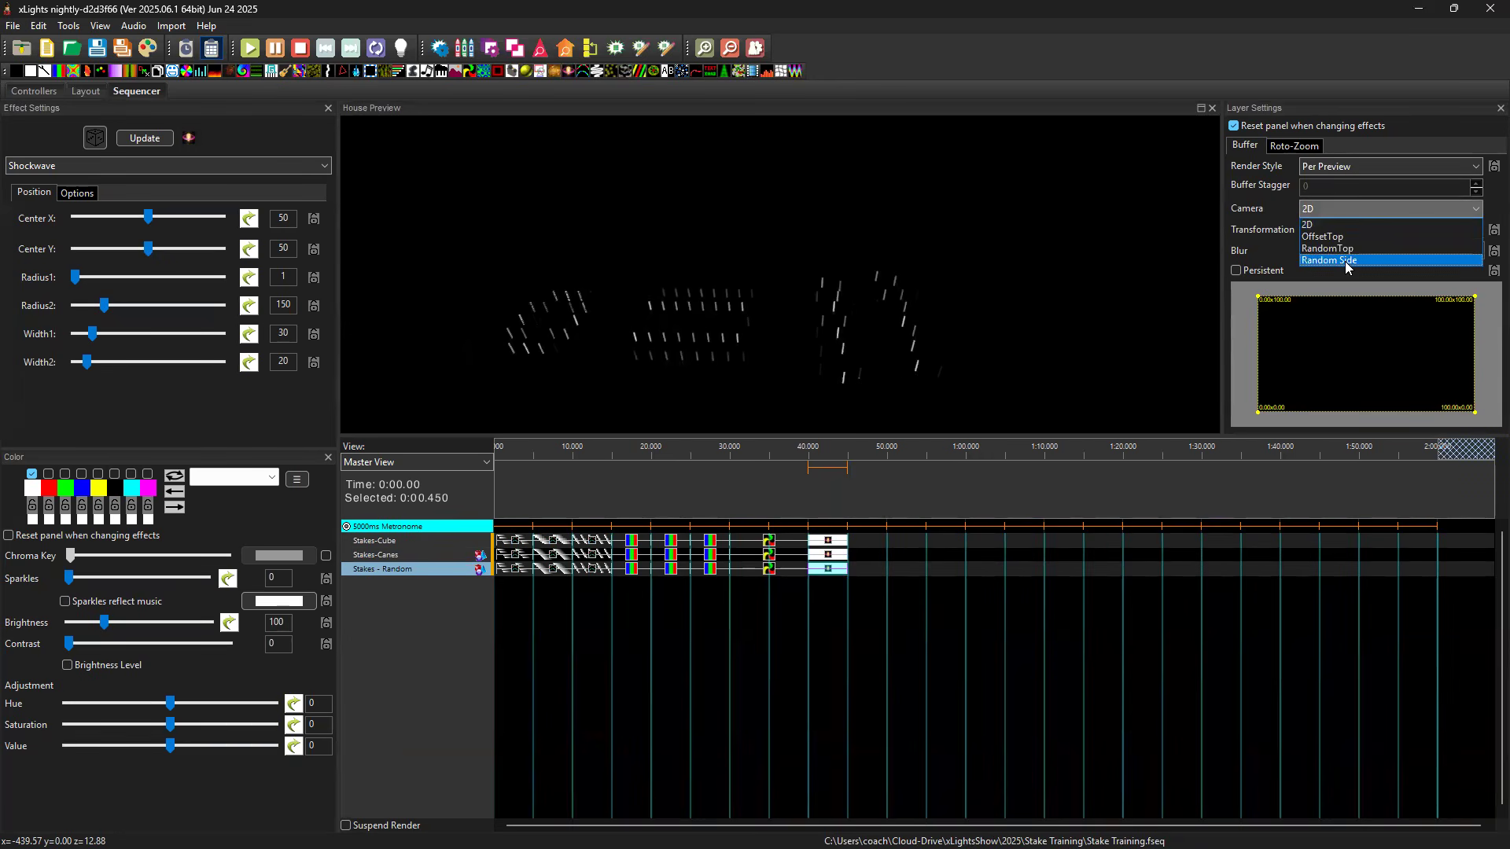
click(1337, 249)
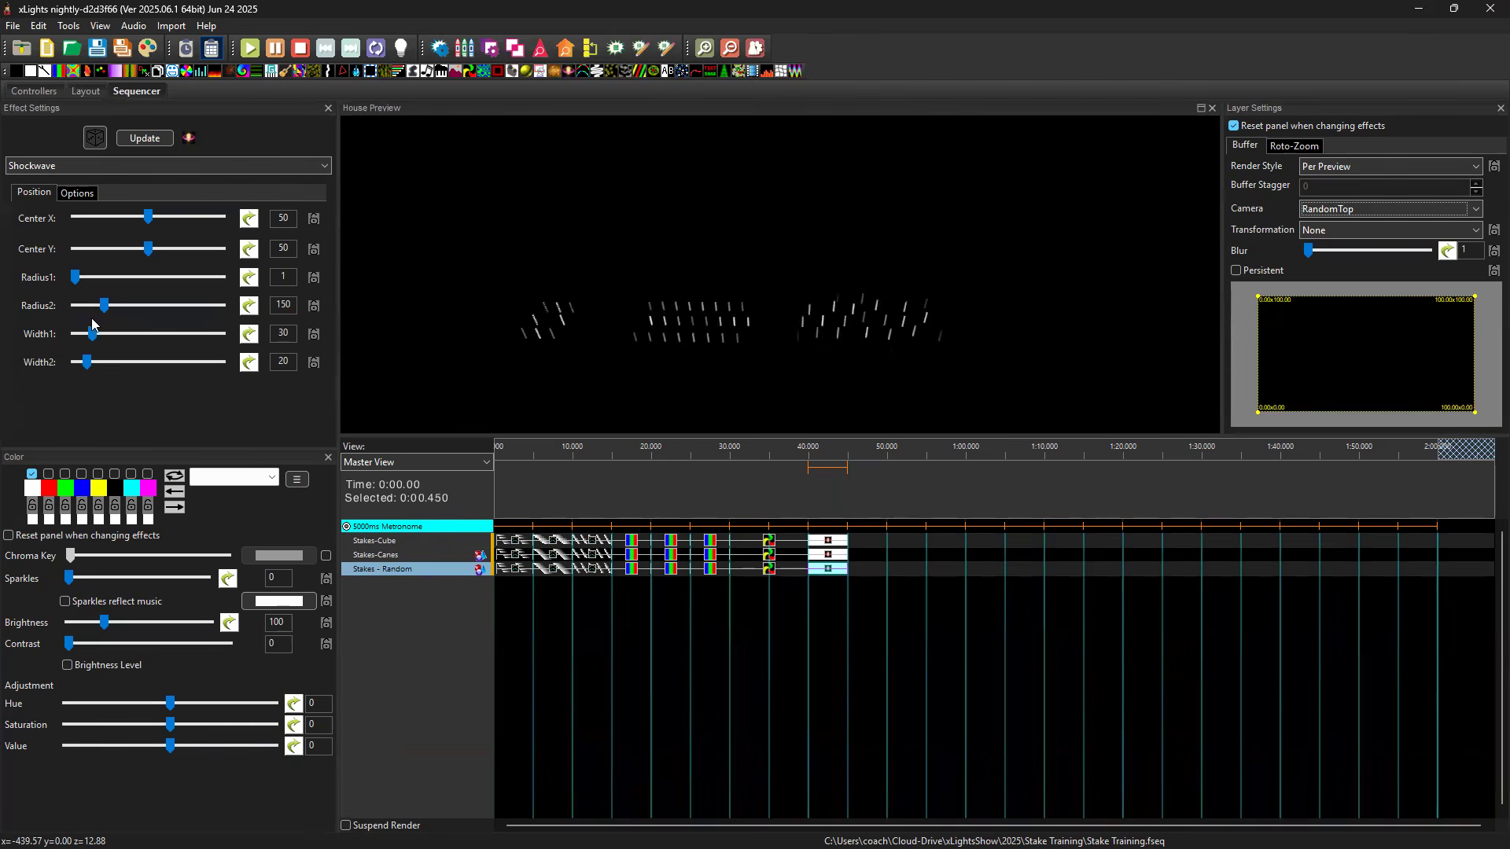
drag(103, 306, 95, 310)
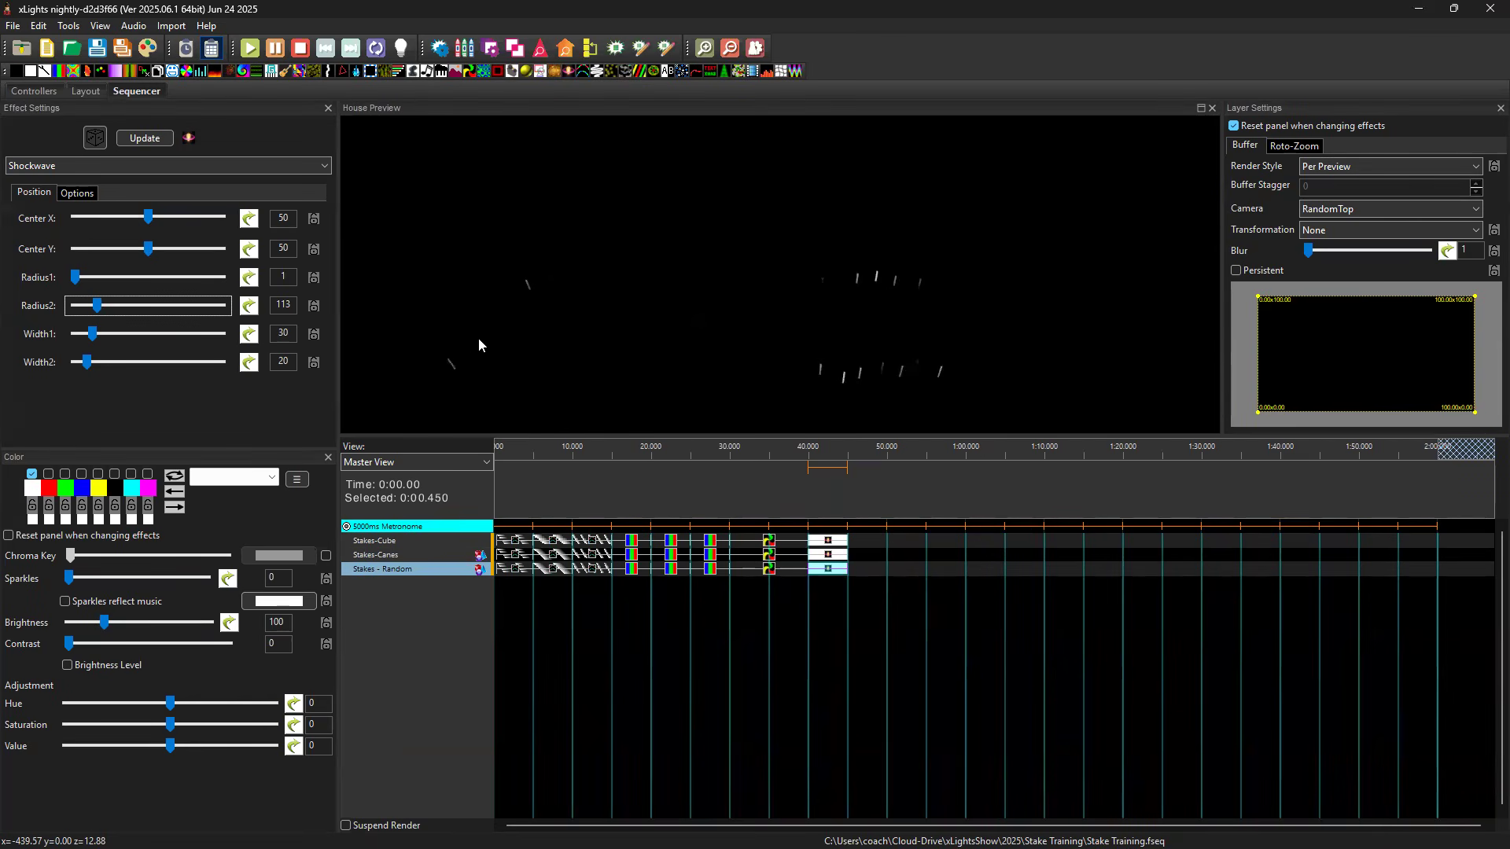
drag(489, 348, 548, 319)
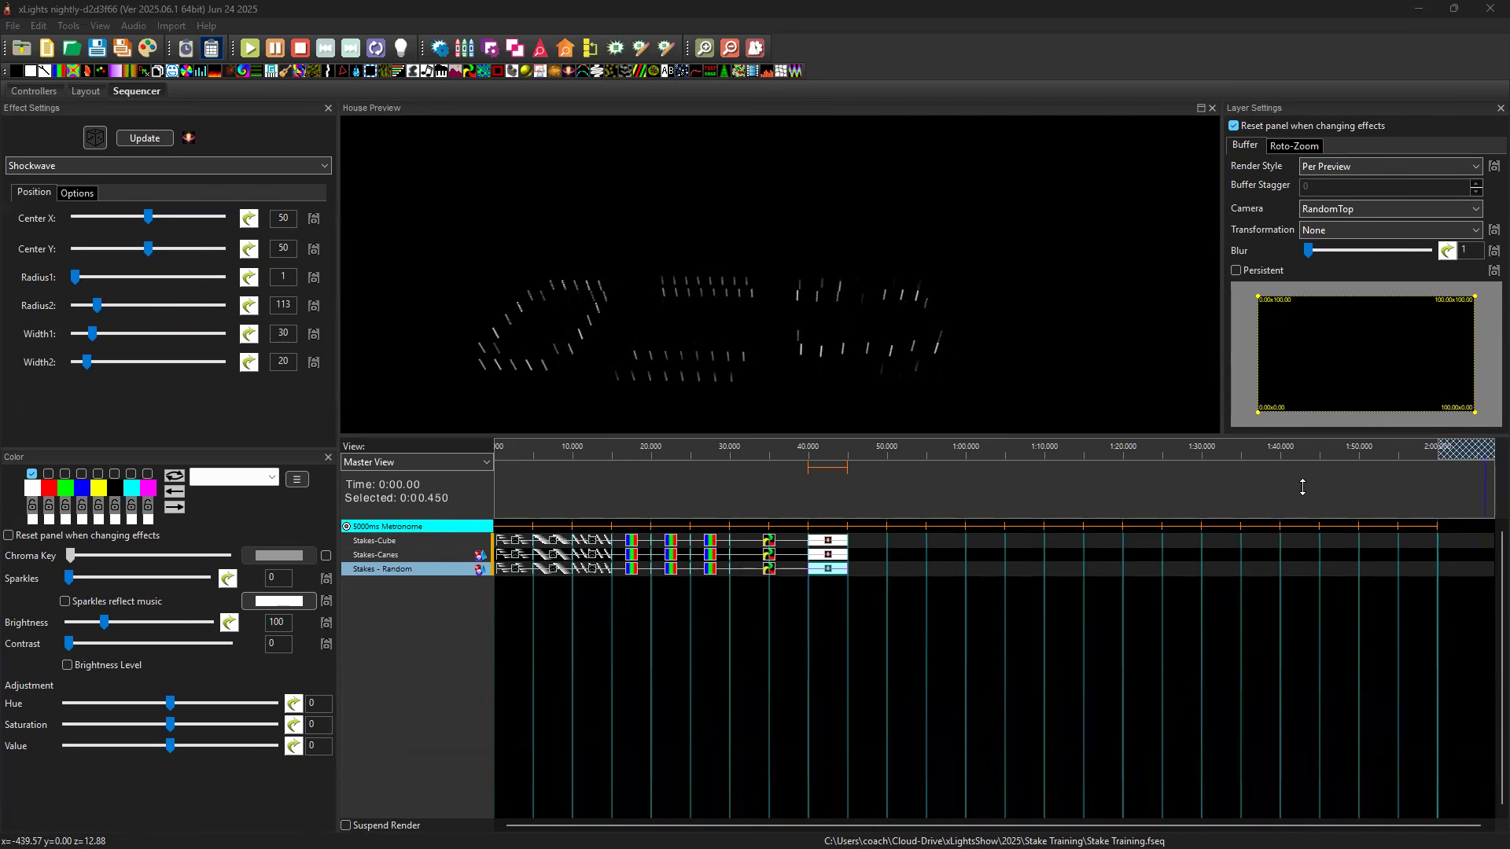
Add a Wave effect to Stakes-Cube from 45 to 55 seconds with the Overlaid Z render style.
click(868, 541)
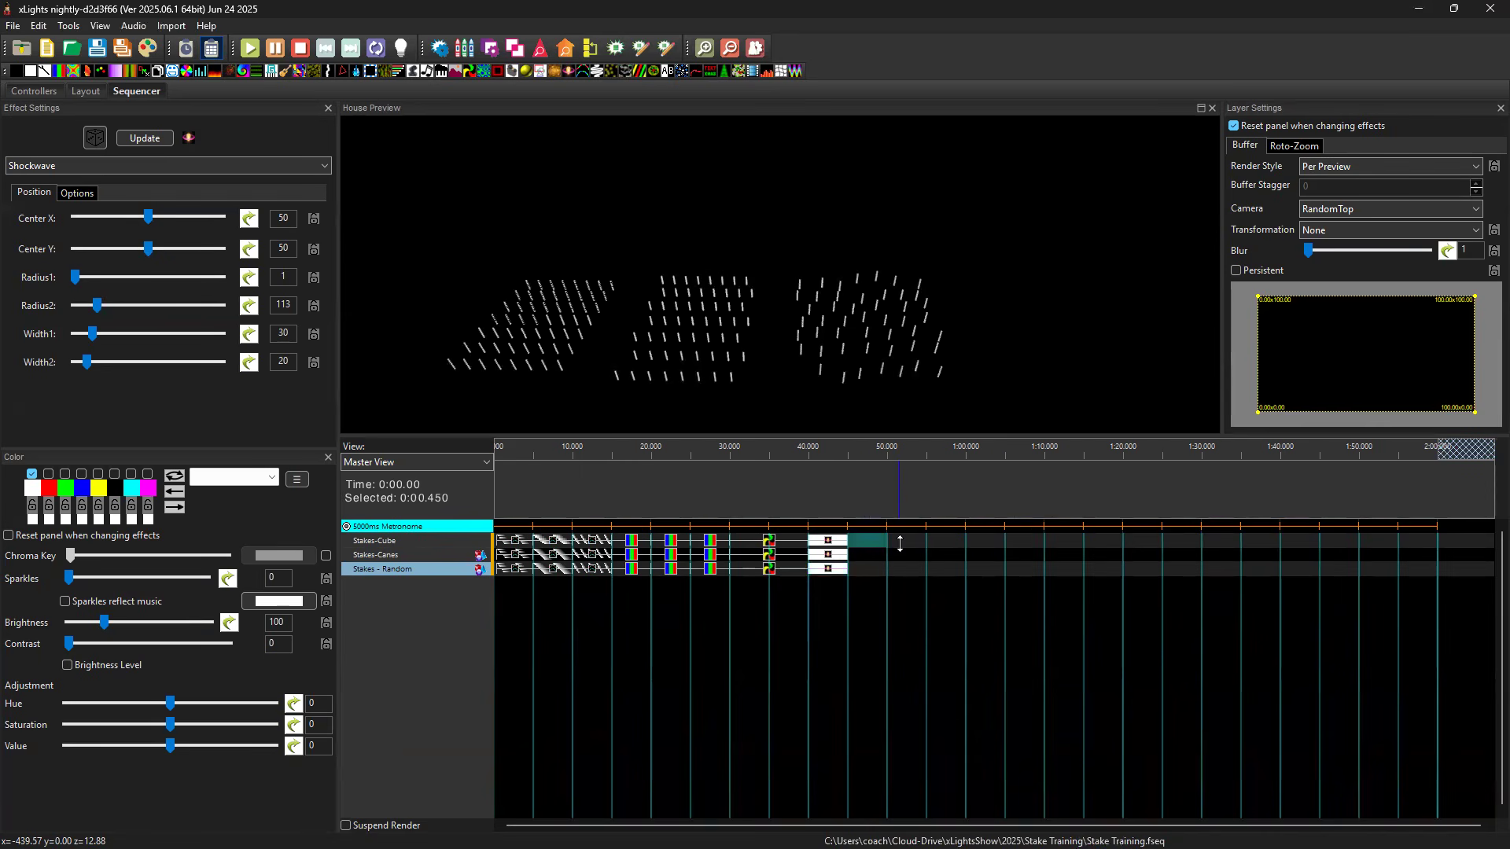
key(ctrl+v)
click(896, 537)
drag(564, 323, 644, 306)
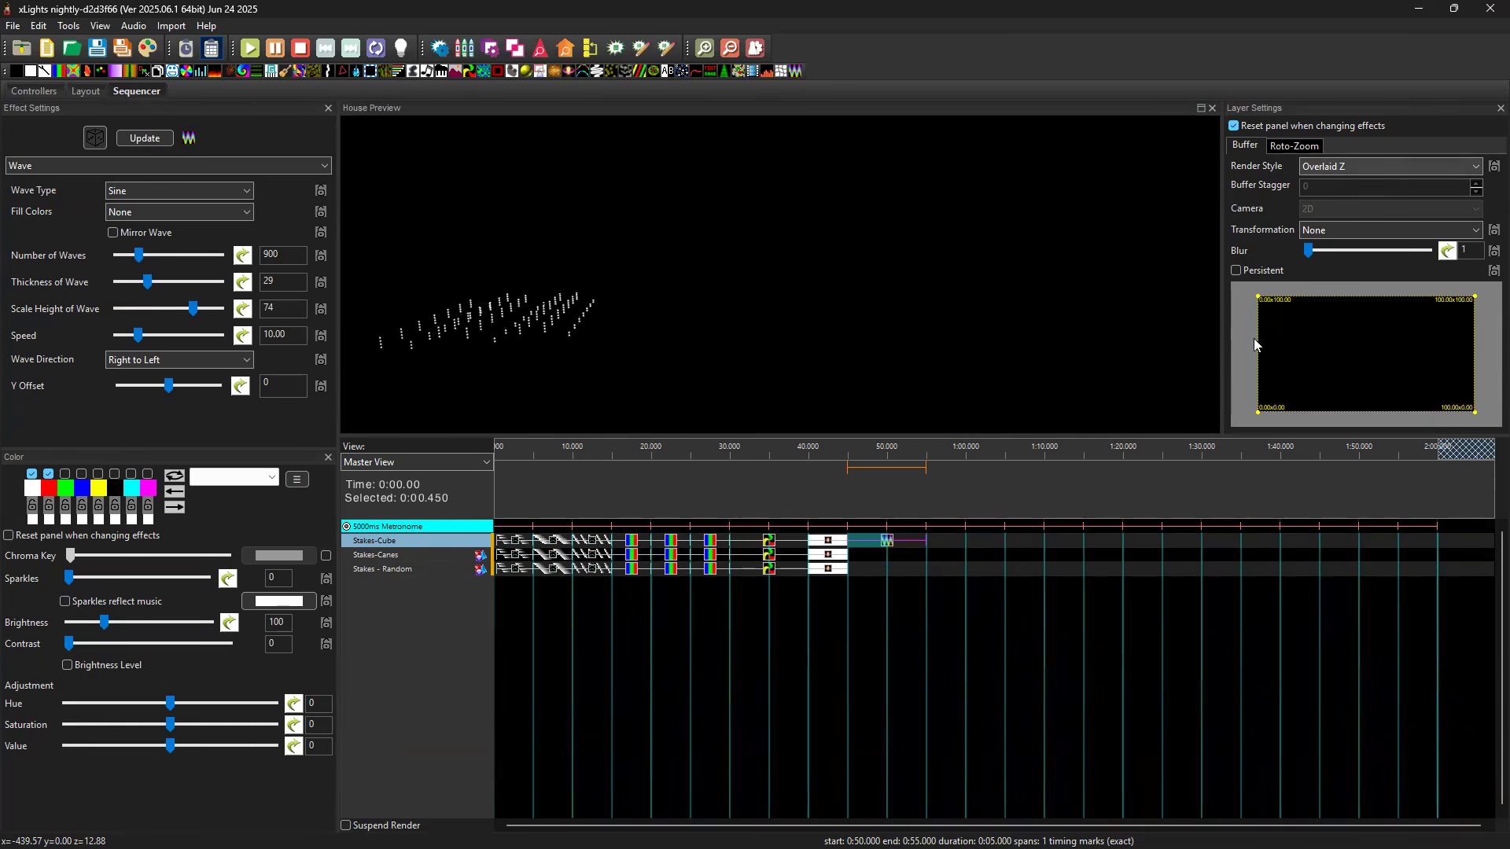
click(1363, 168)
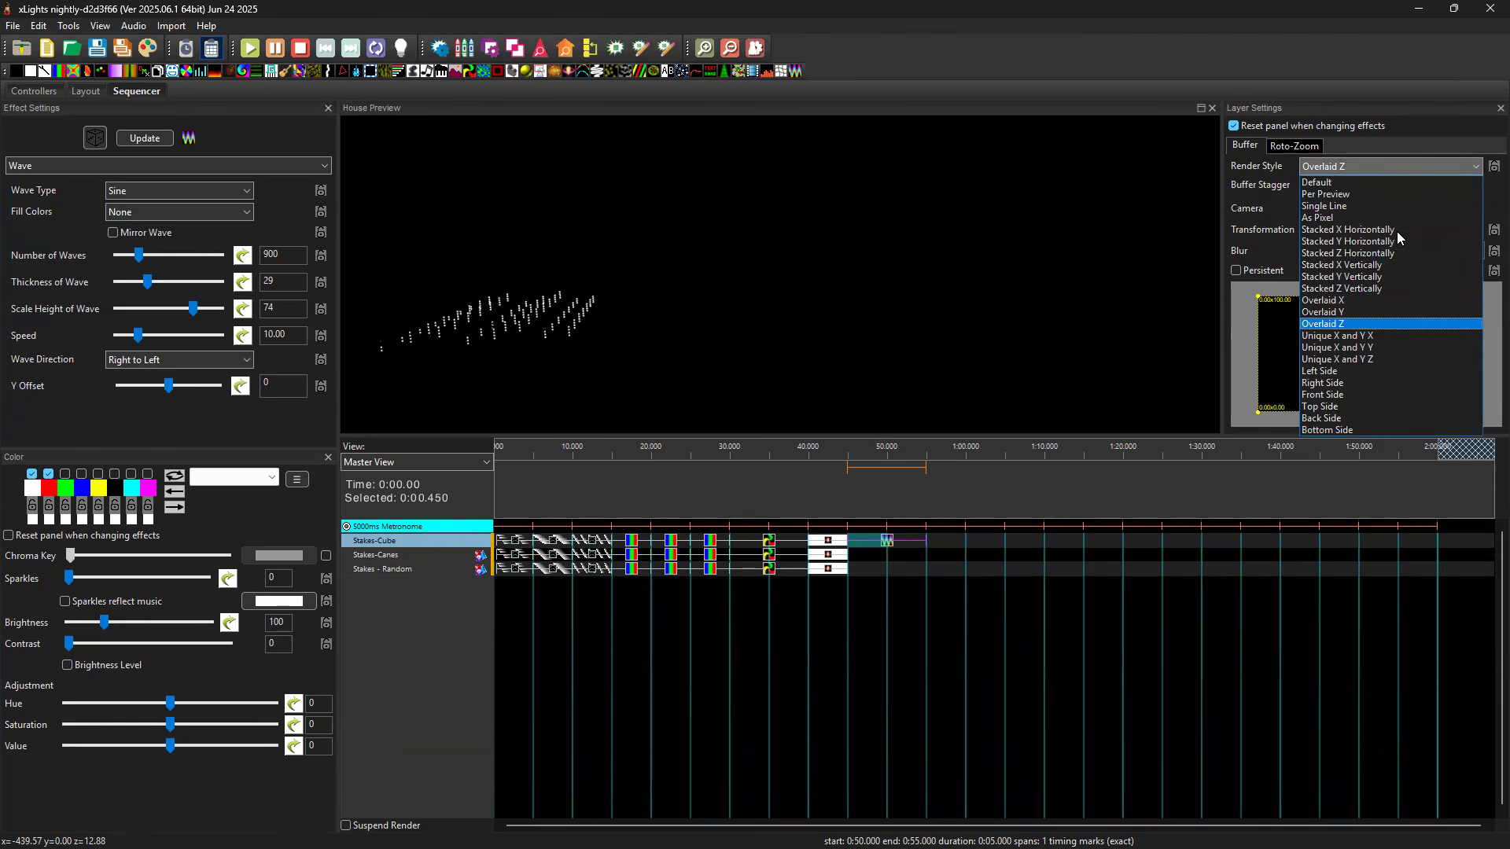
click(1341, 323)
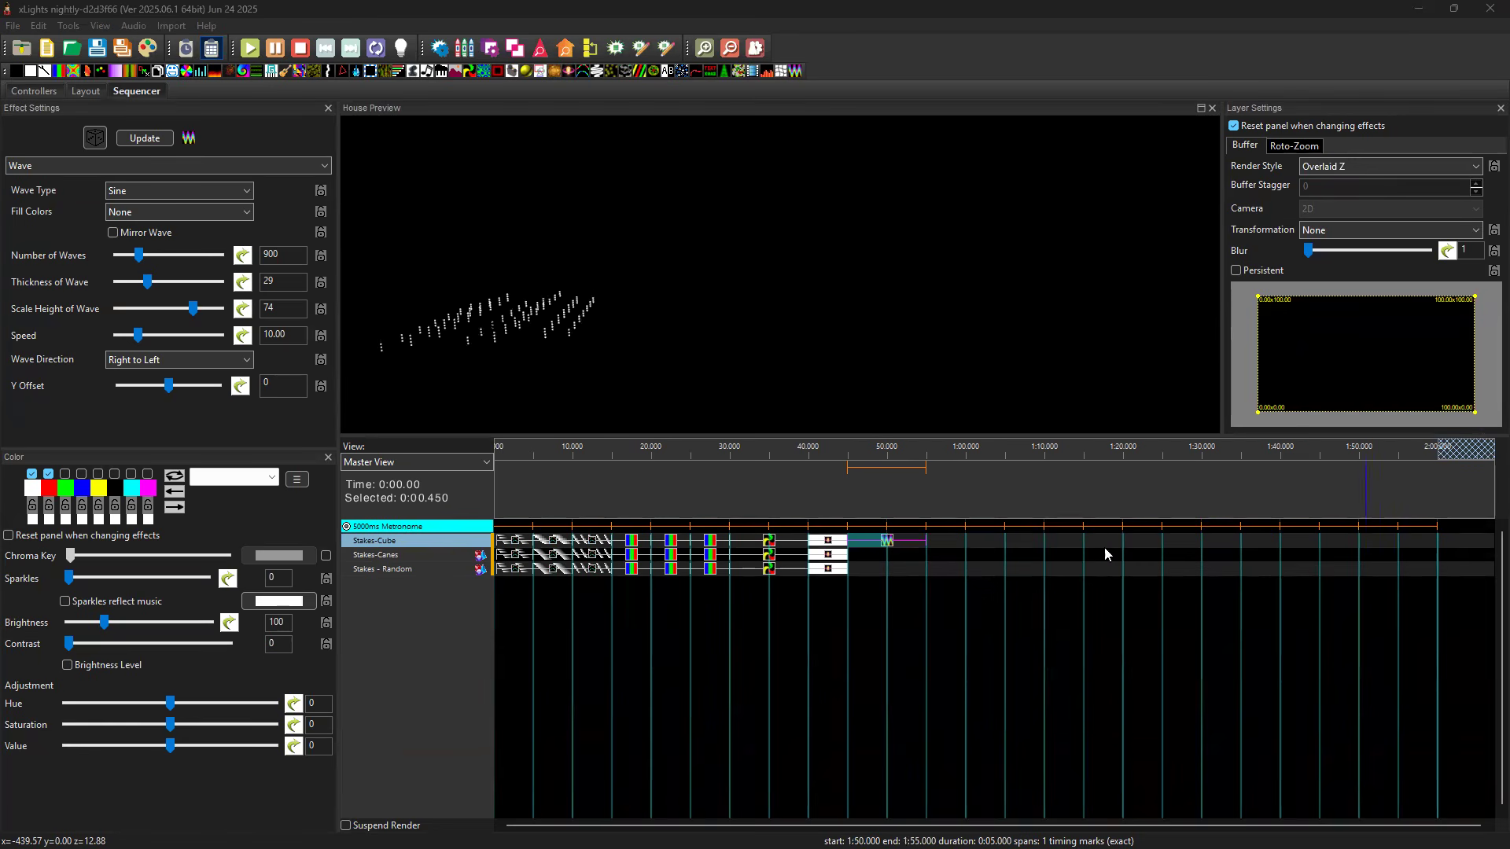
Copy the Stakes-Cube Wave effect to Stakes-Canes and Stakes - Random at 45 seconds.
click(889, 544)
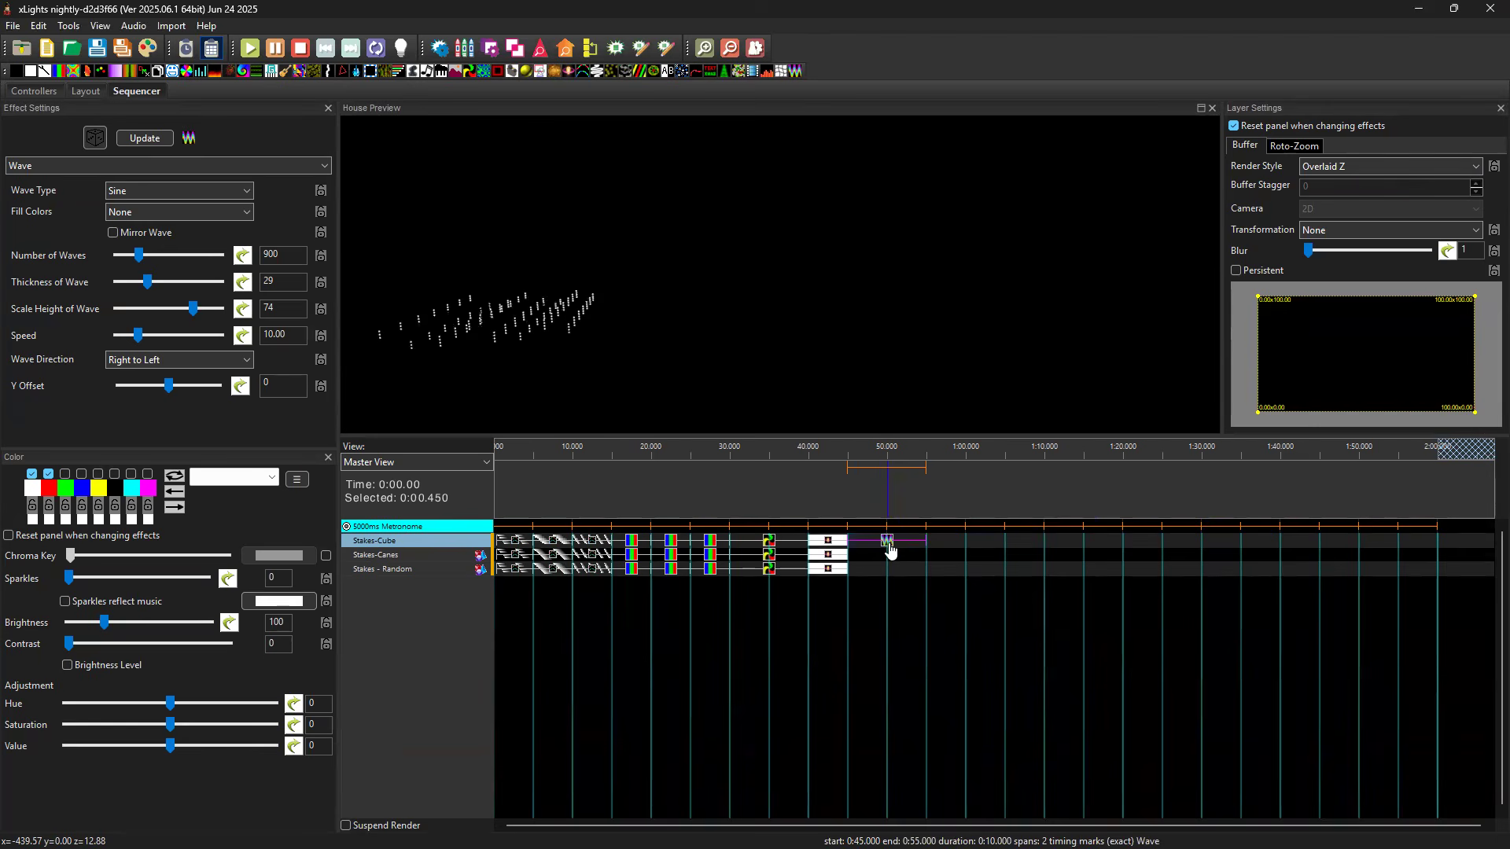
click(874, 555)
key(ctrl+v)
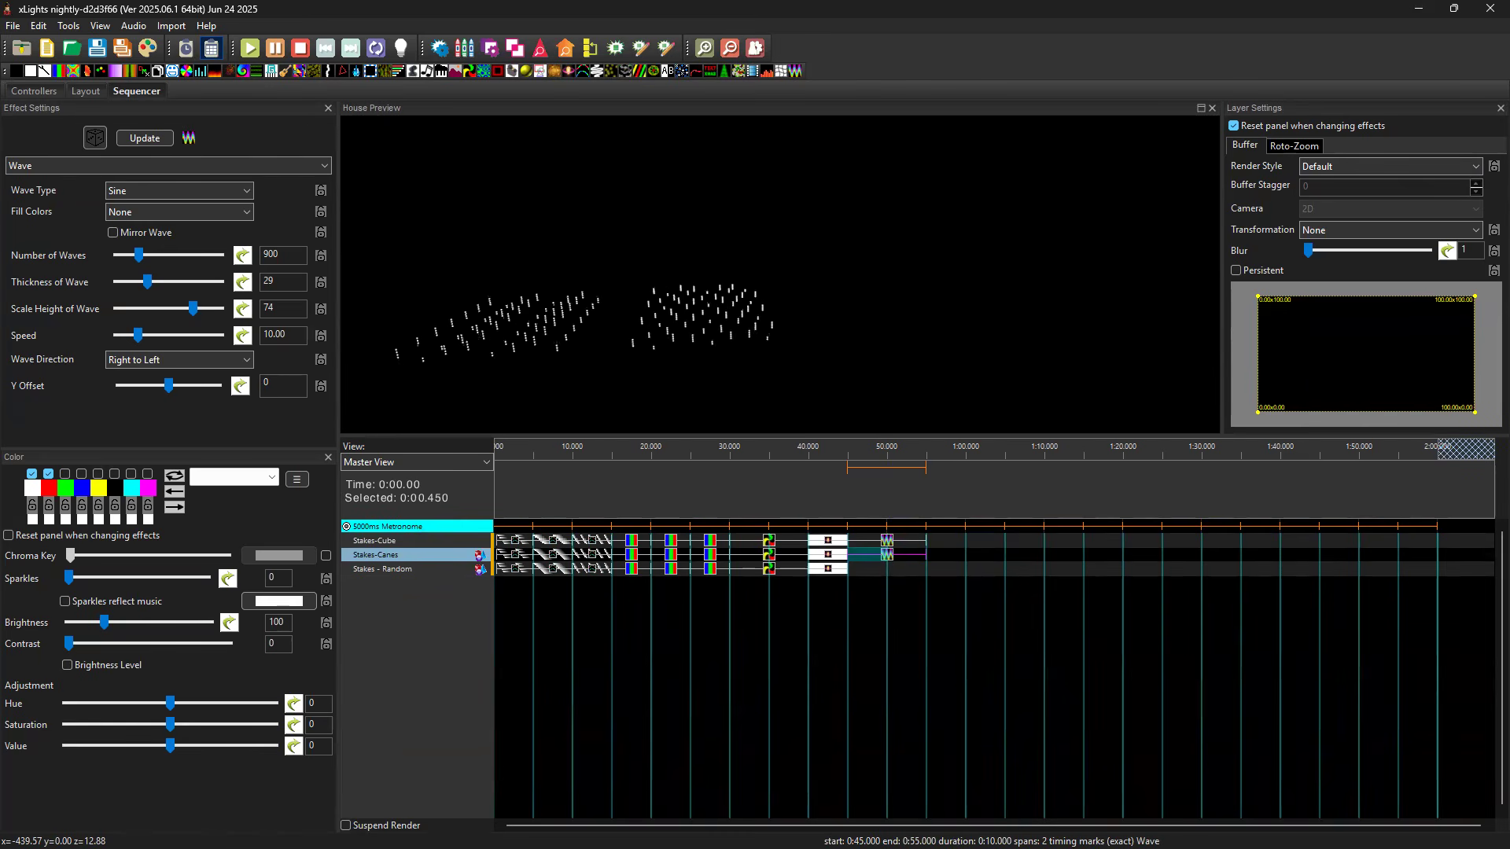
drag(833, 358, 782, 370)
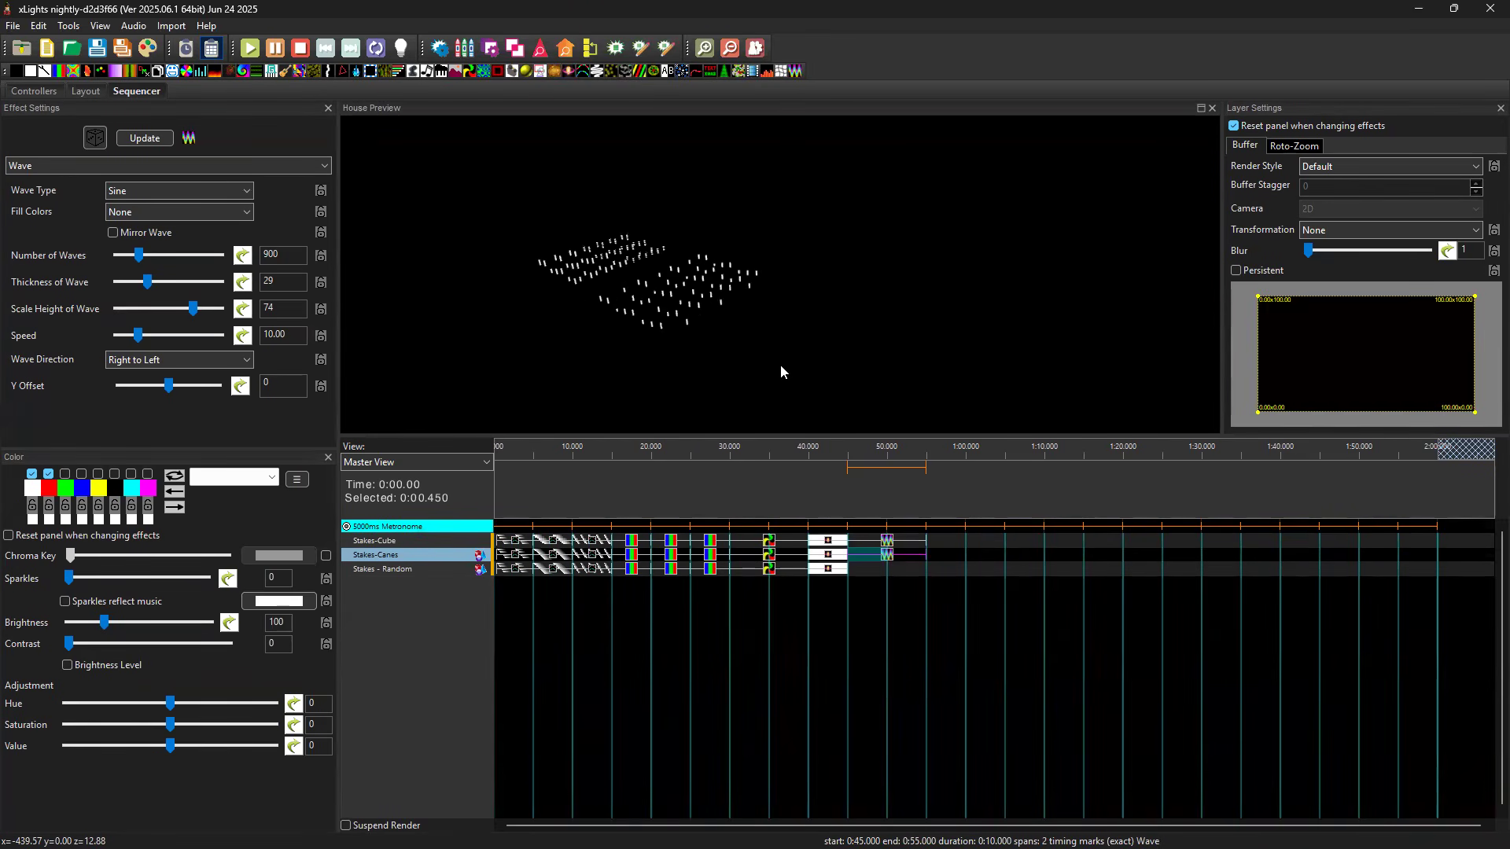
drag(781, 367, 859, 335)
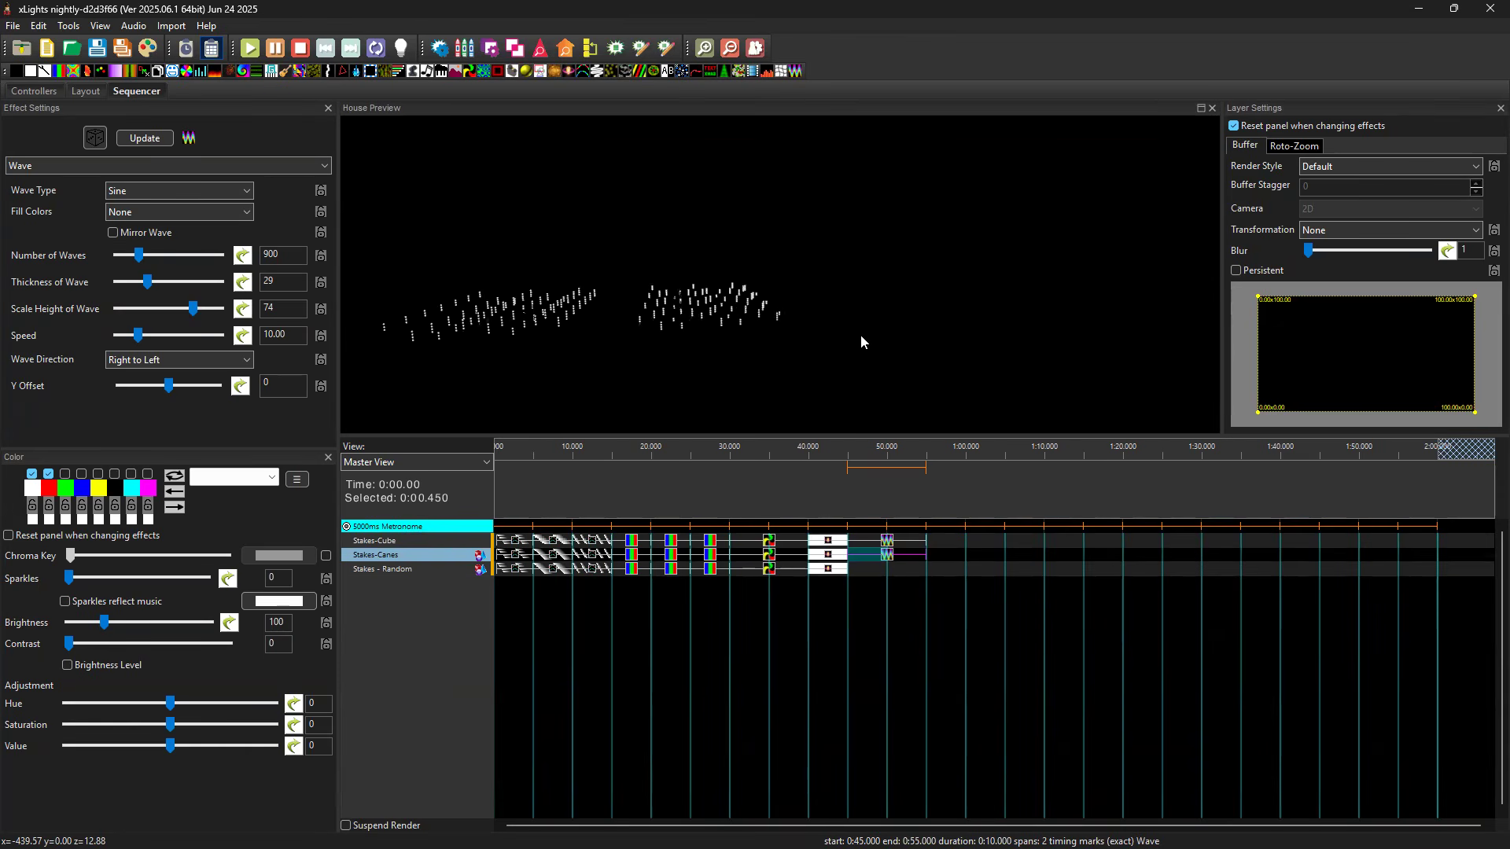
click(876, 568)
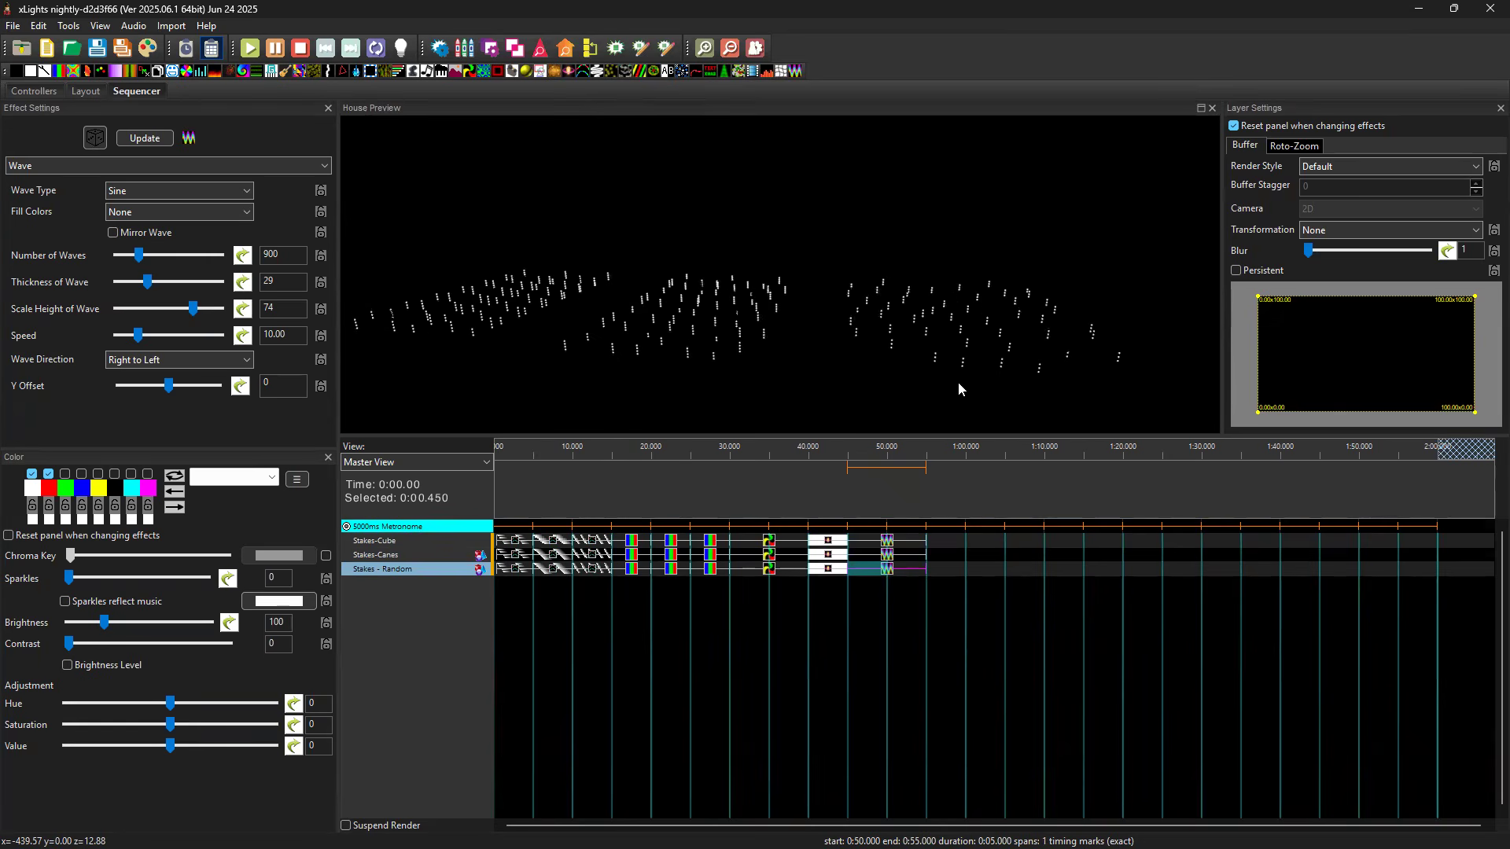
drag(1010, 392, 1027, 393)
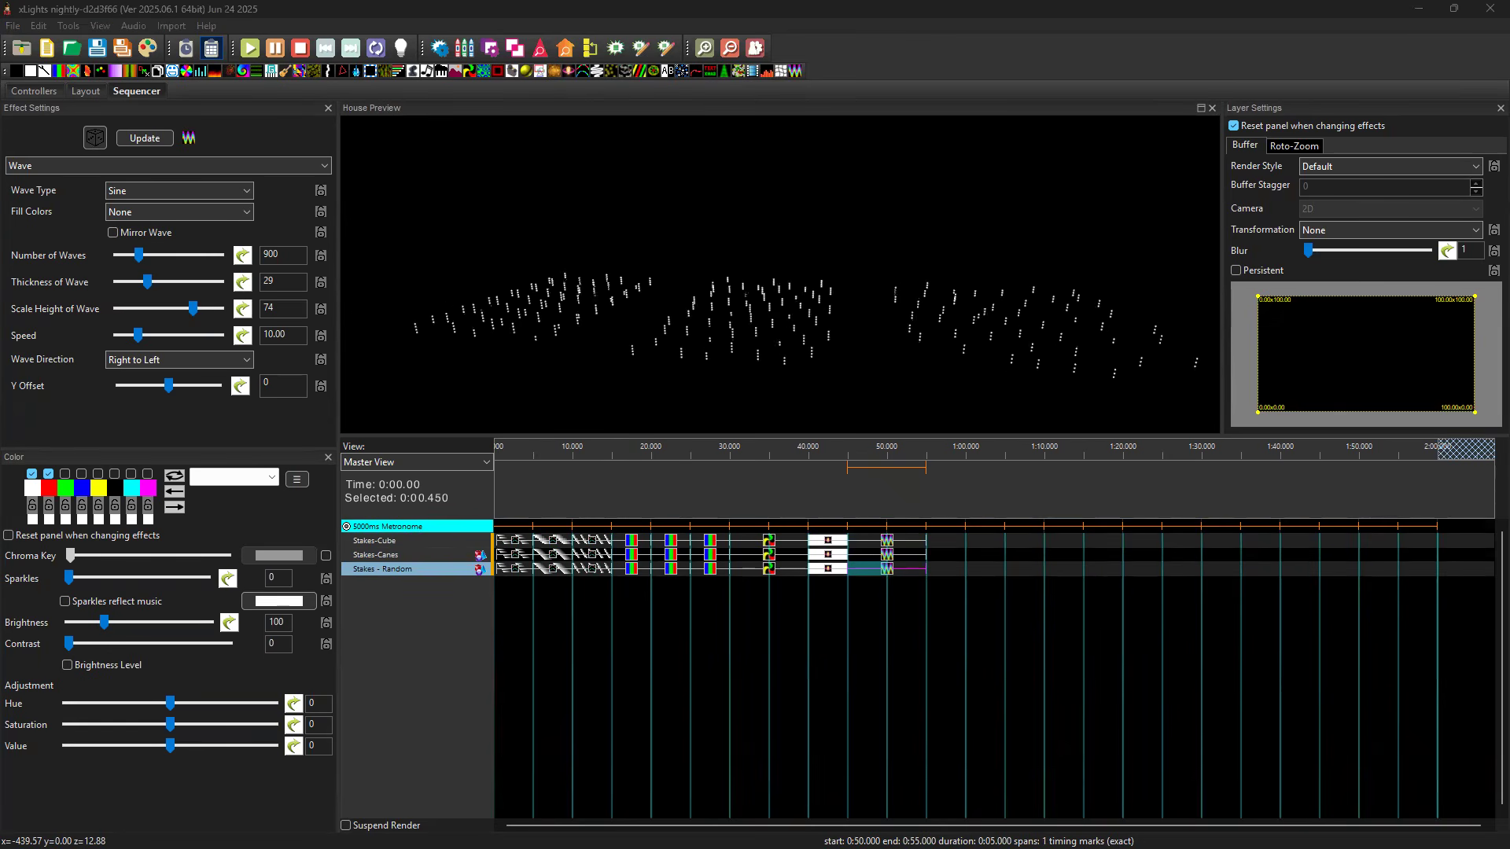
Paste a second Wave effect with the Default render style onto Stakes-Cube from 55 seconds to 1:05.
click(950, 543)
key(ctrl+v)
click(954, 545)
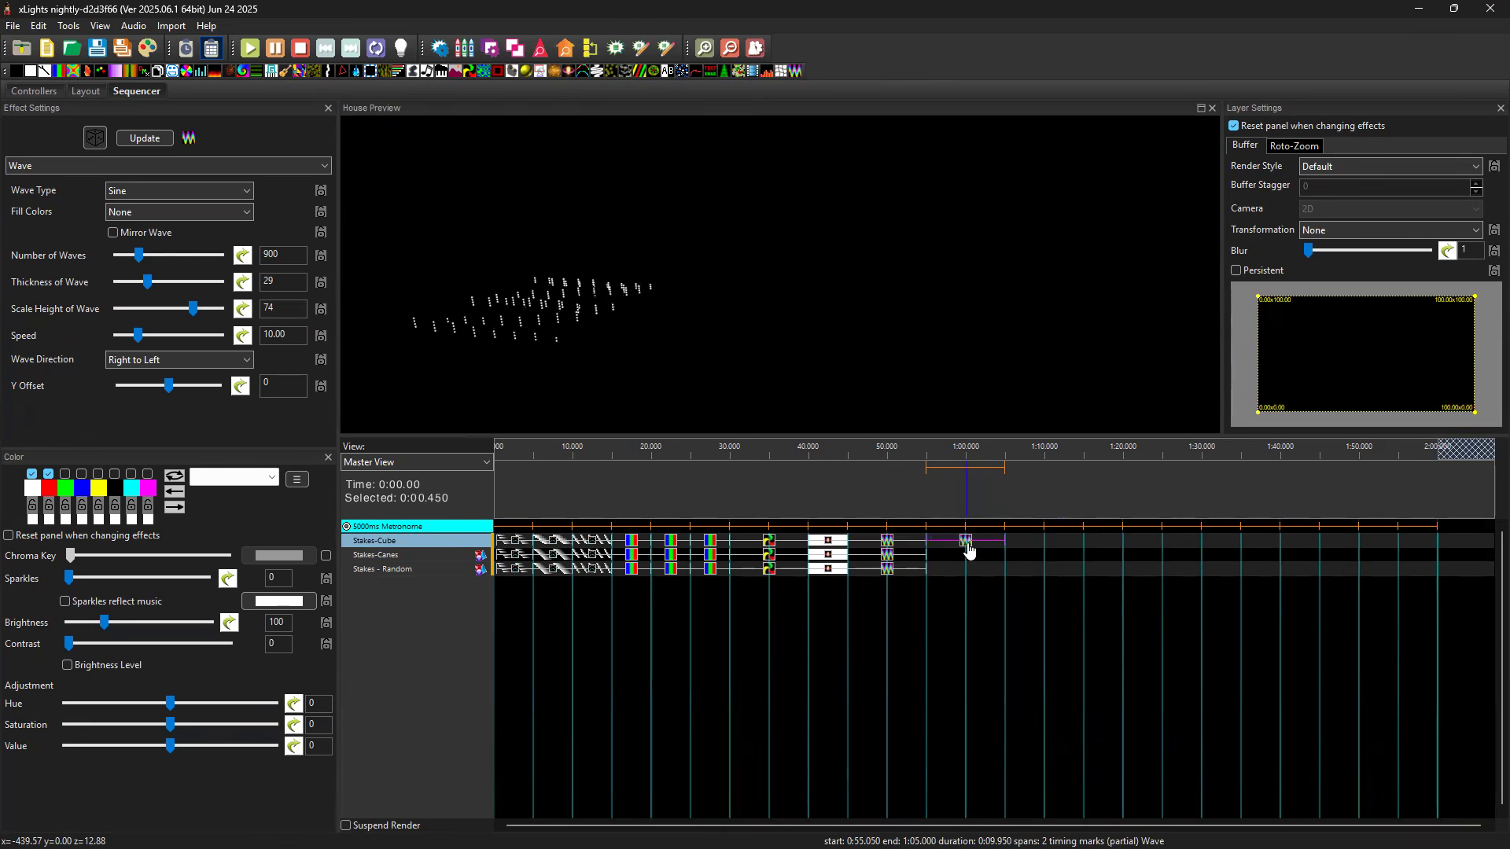
click(882, 544)
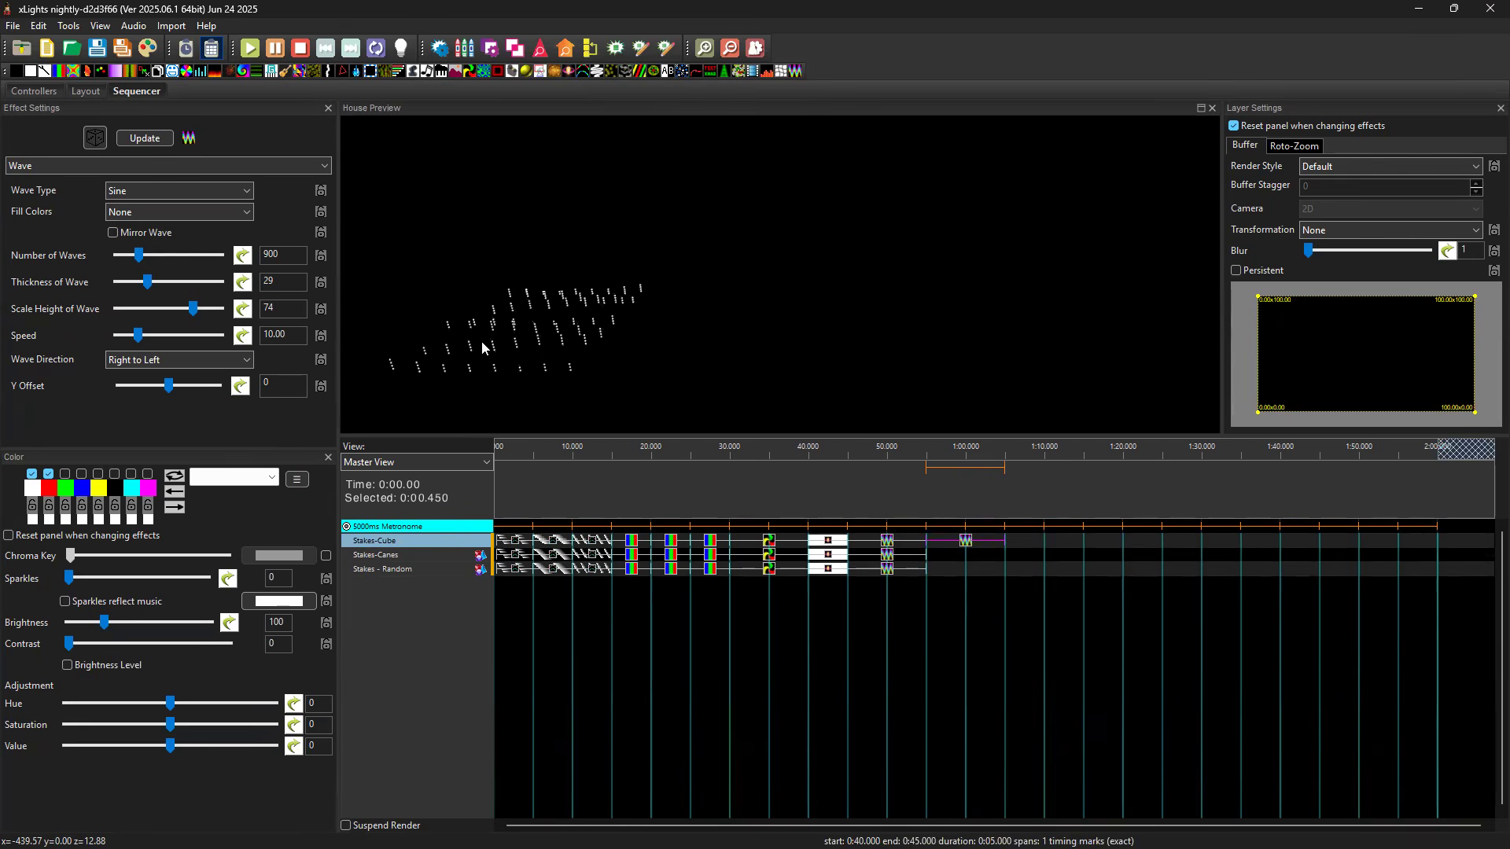
Copy the Wave effect to Stakes-Canes at 55 seconds and set its render style to Horizontal Stack.
double_click(945, 557)
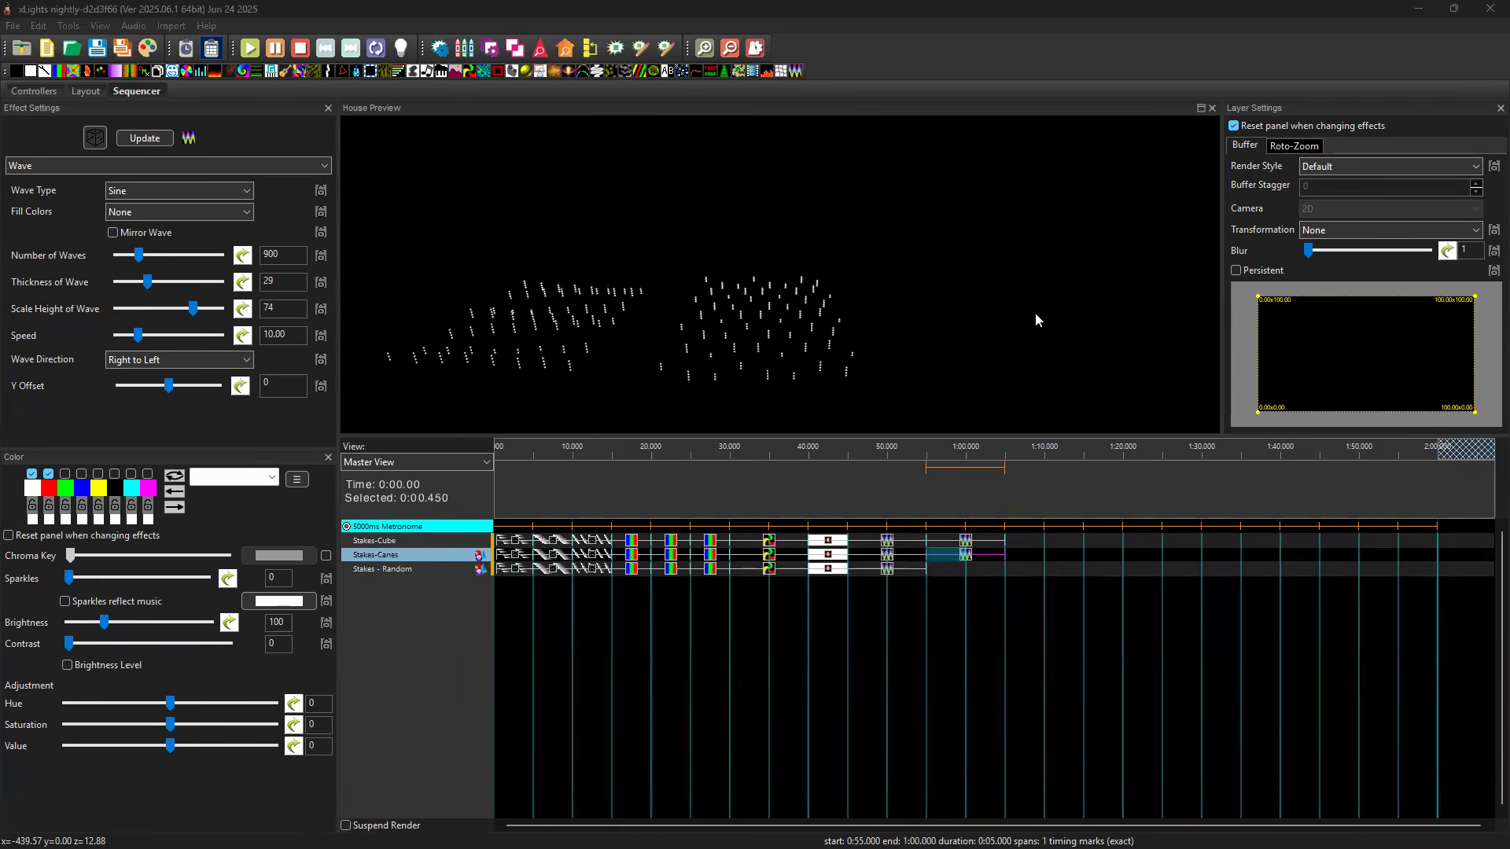
click(873, 373)
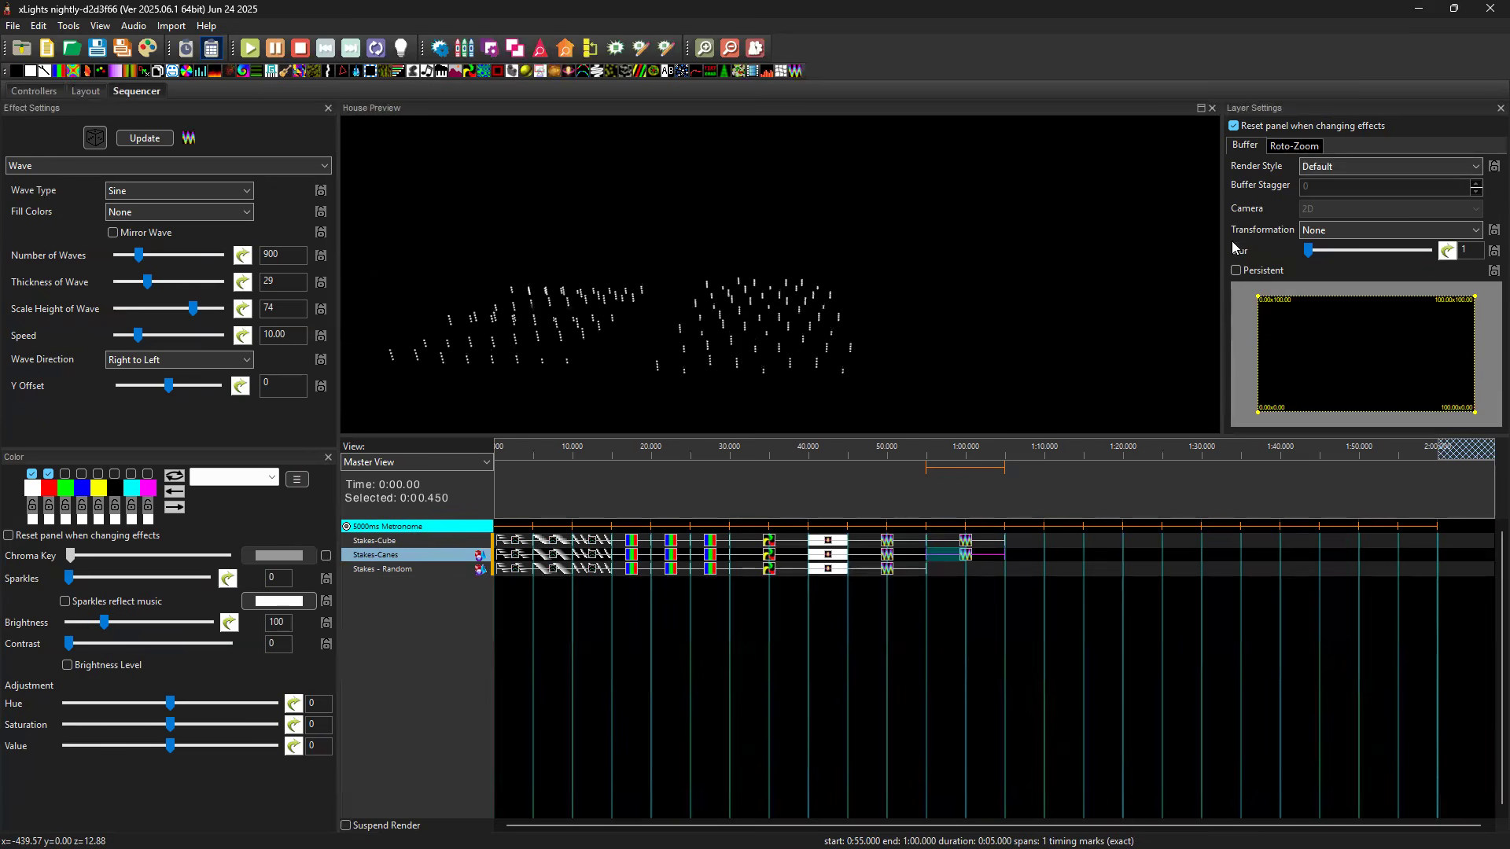
click(1326, 172)
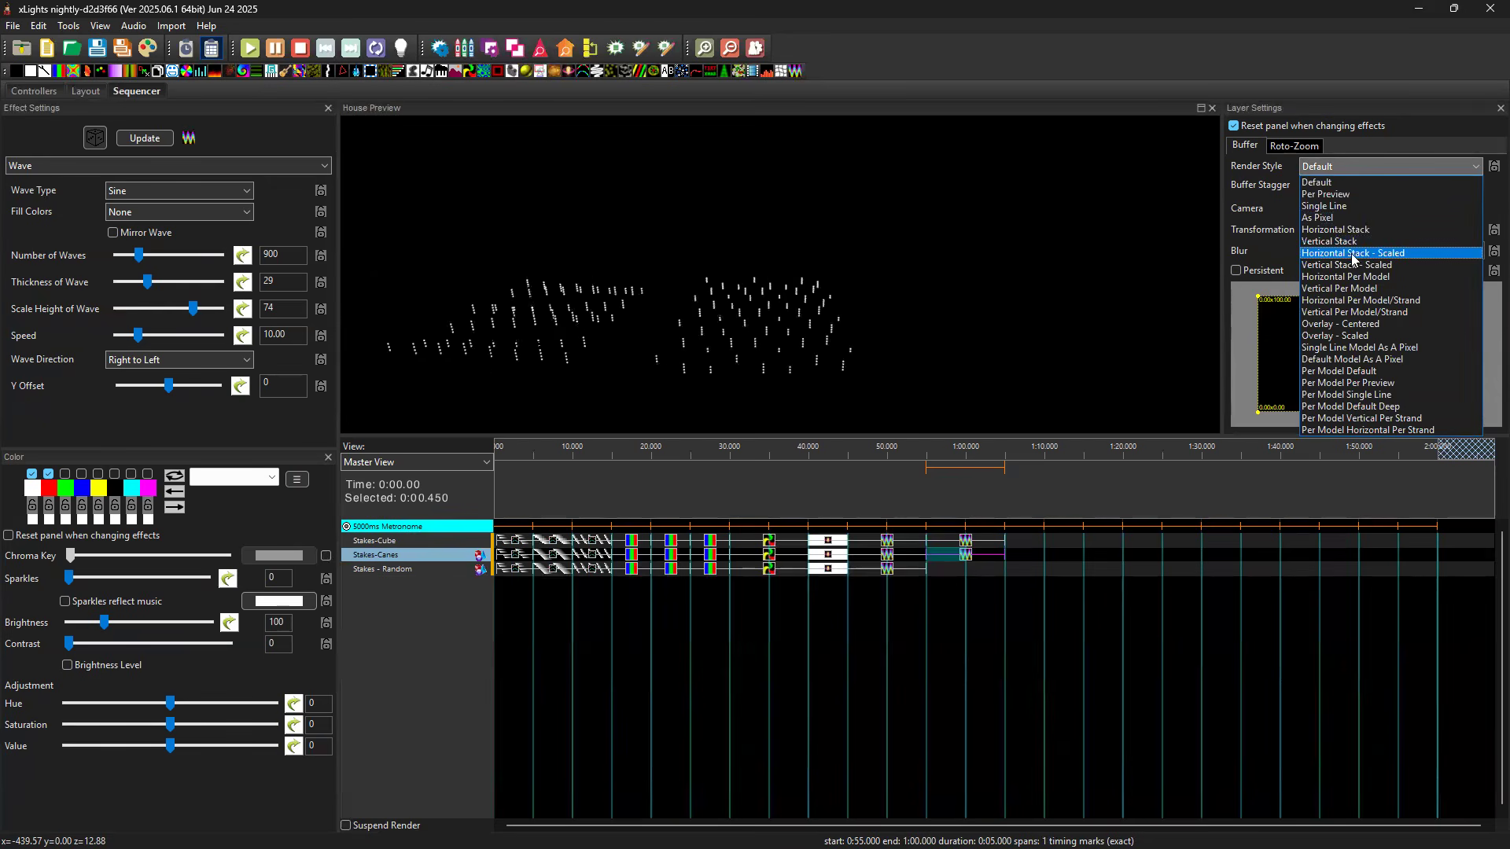
click(938, 293)
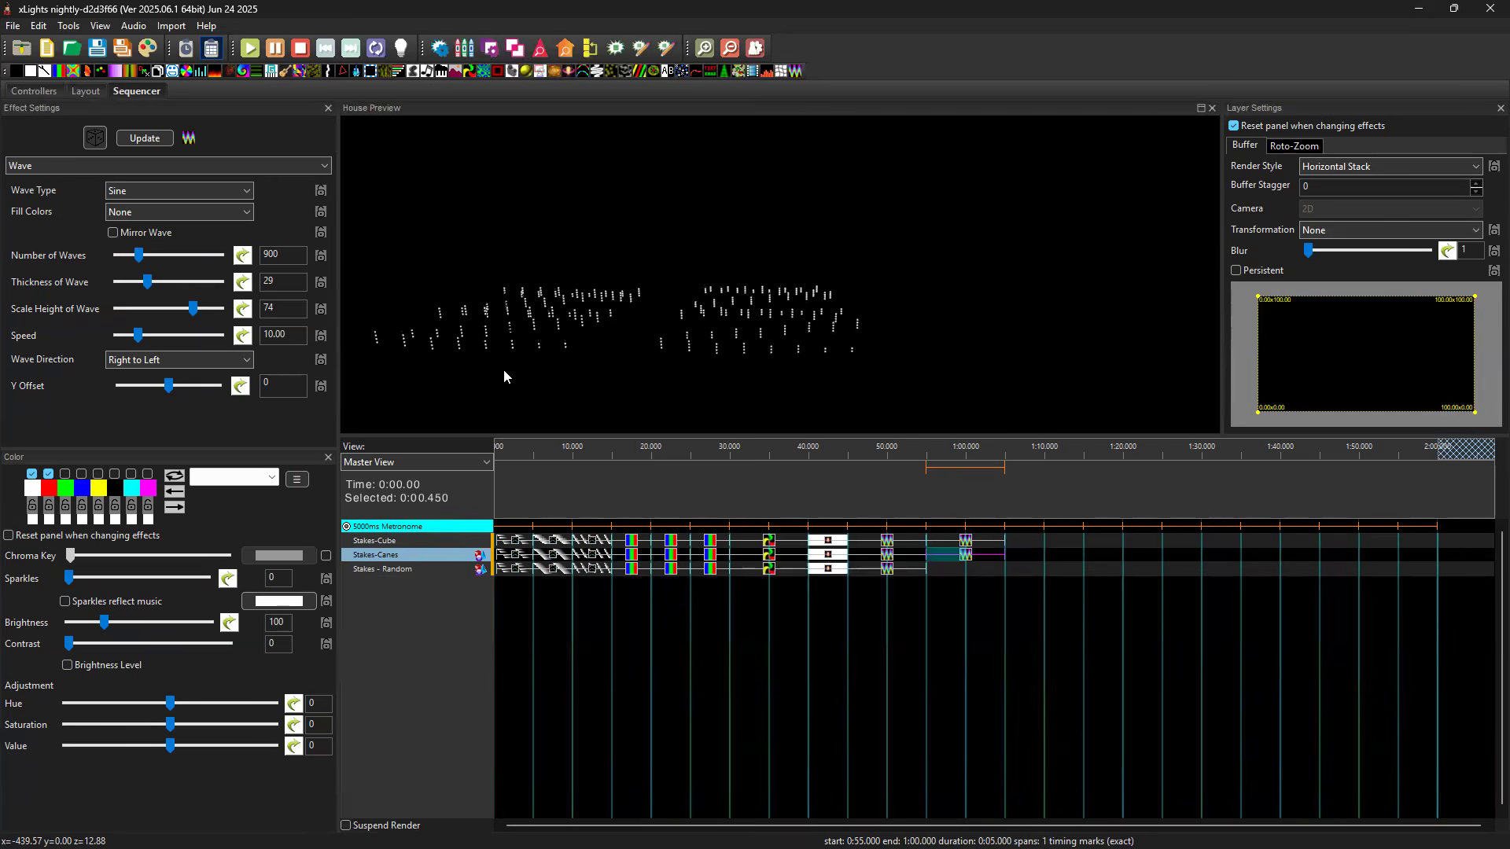
Copy the second Stakes-Cube Wave effect to Stakes - Random at 55 seconds and view it in the house preview.
click(967, 543)
click(952, 570)
key(ctrl+v)
click(969, 569)
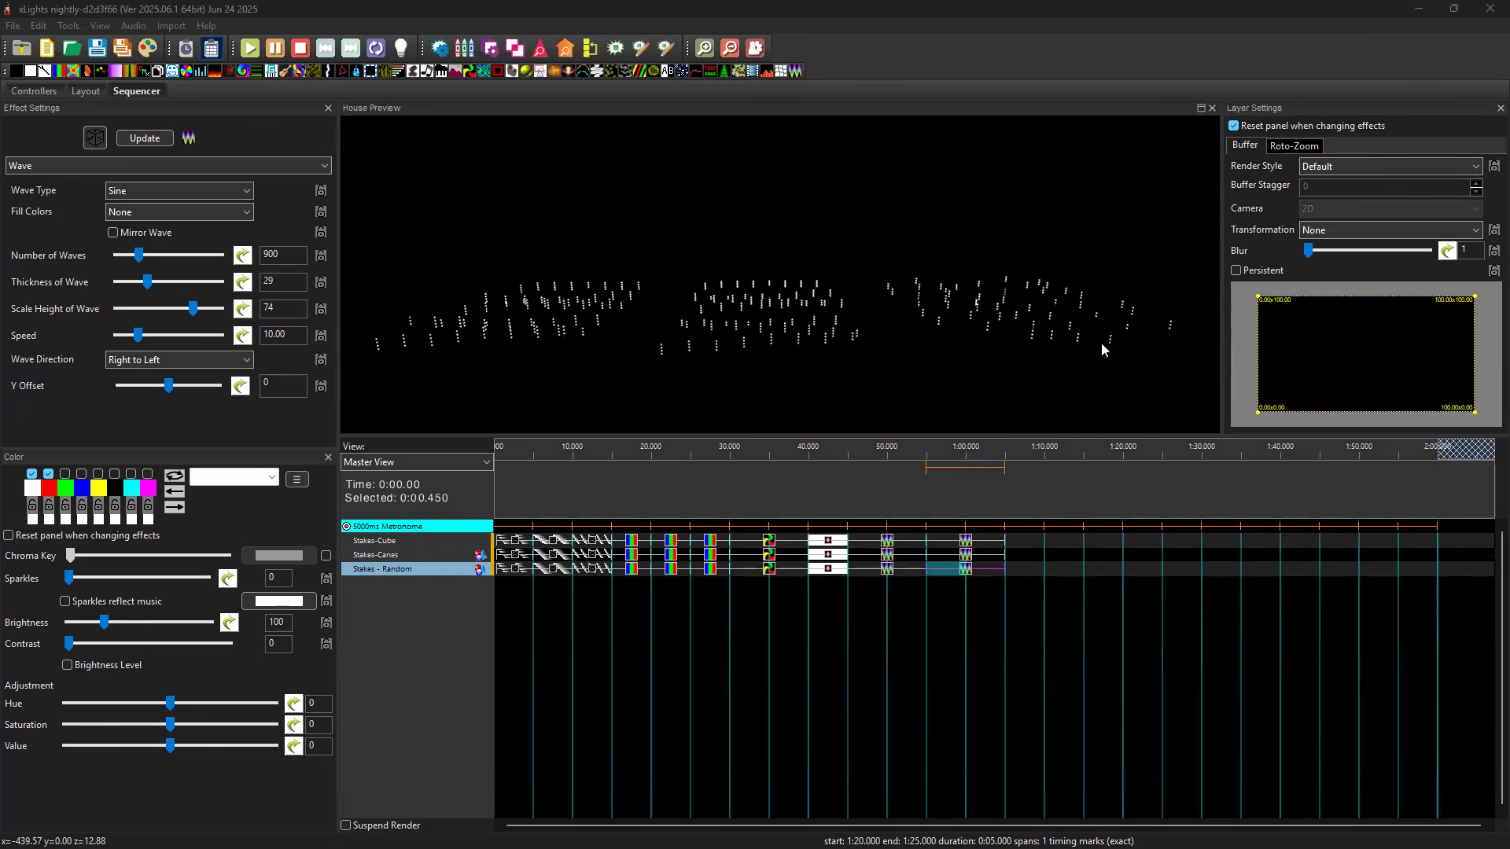
click(1017, 346)
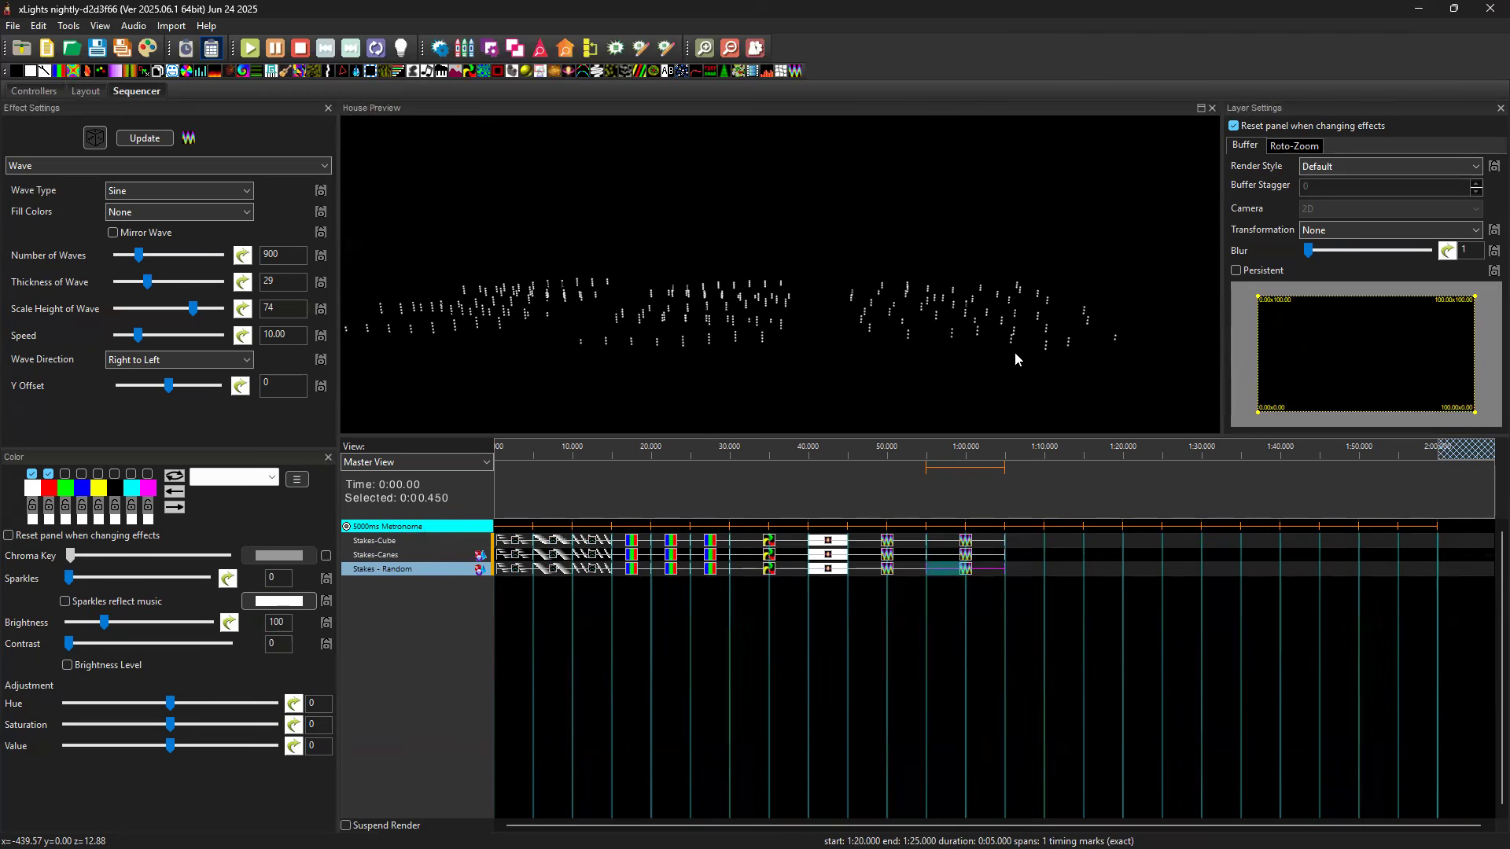
Try the Horizontal Stack render style on the second Stakes - Random Wave effect, and return it to Default.
click(1343, 168)
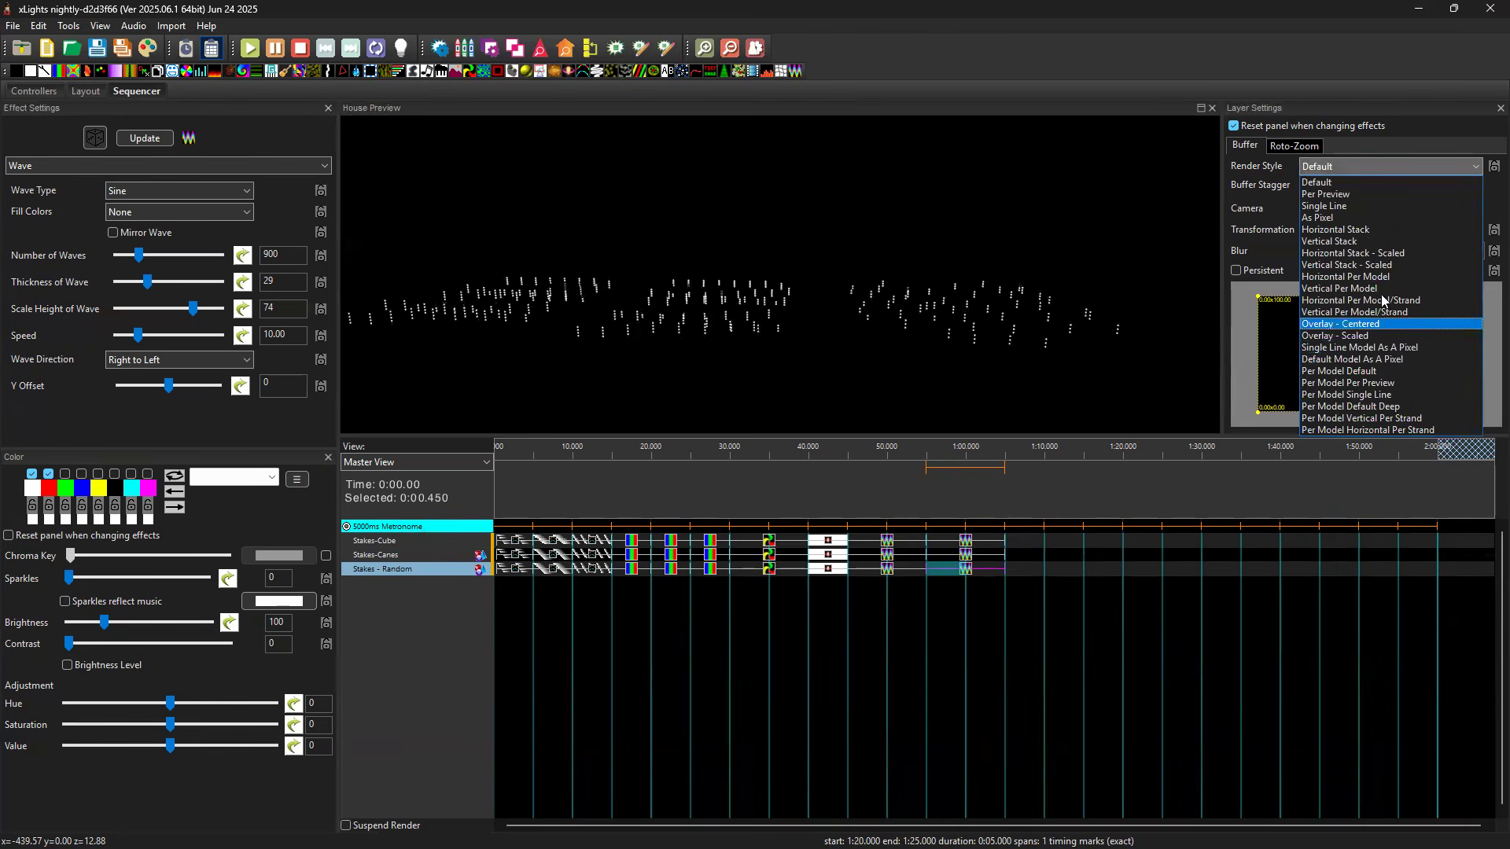
click(1358, 236)
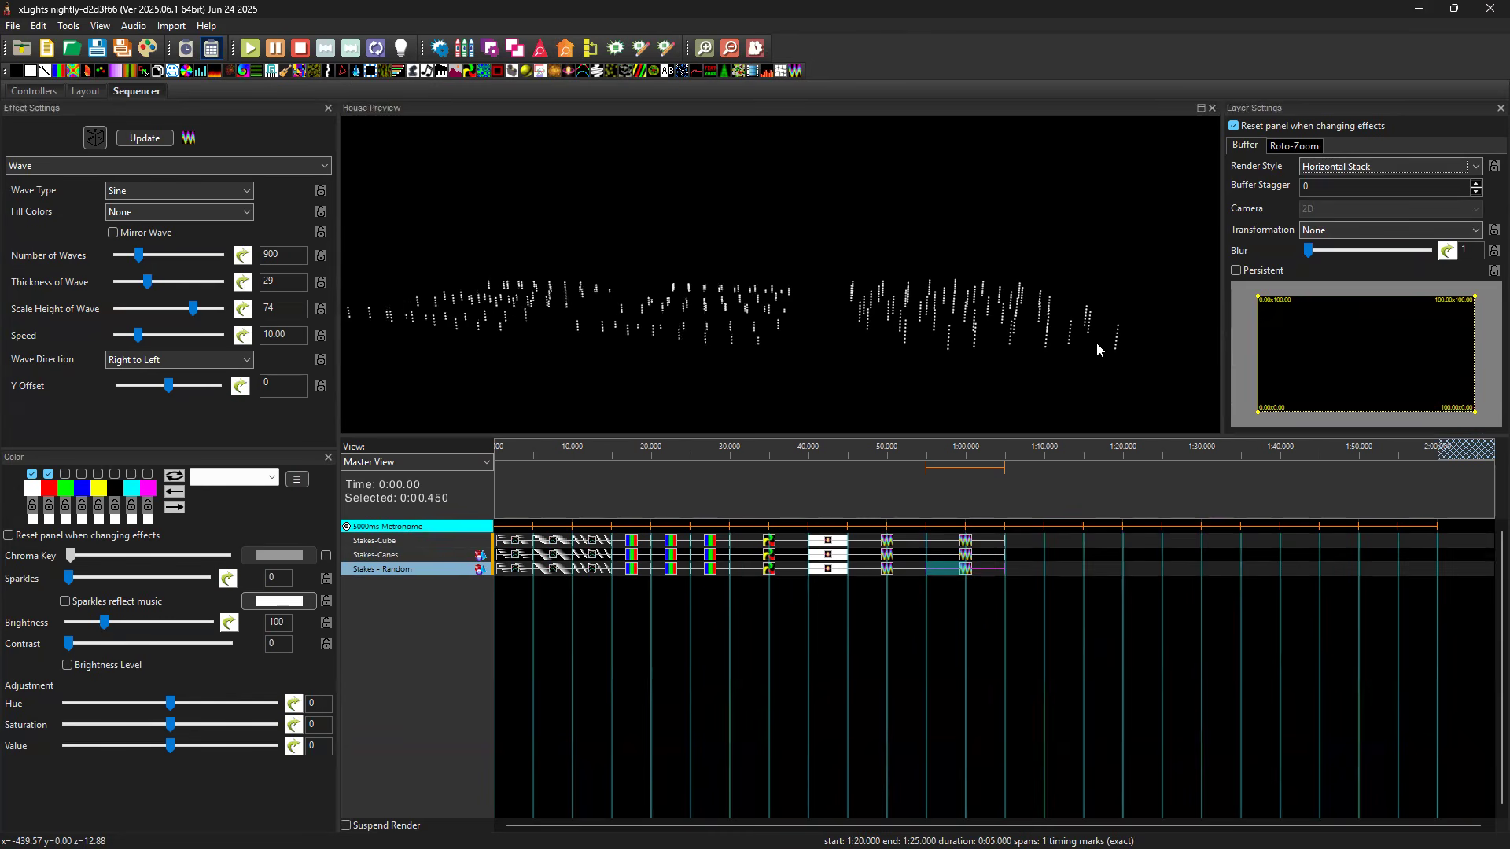
click(1386, 166)
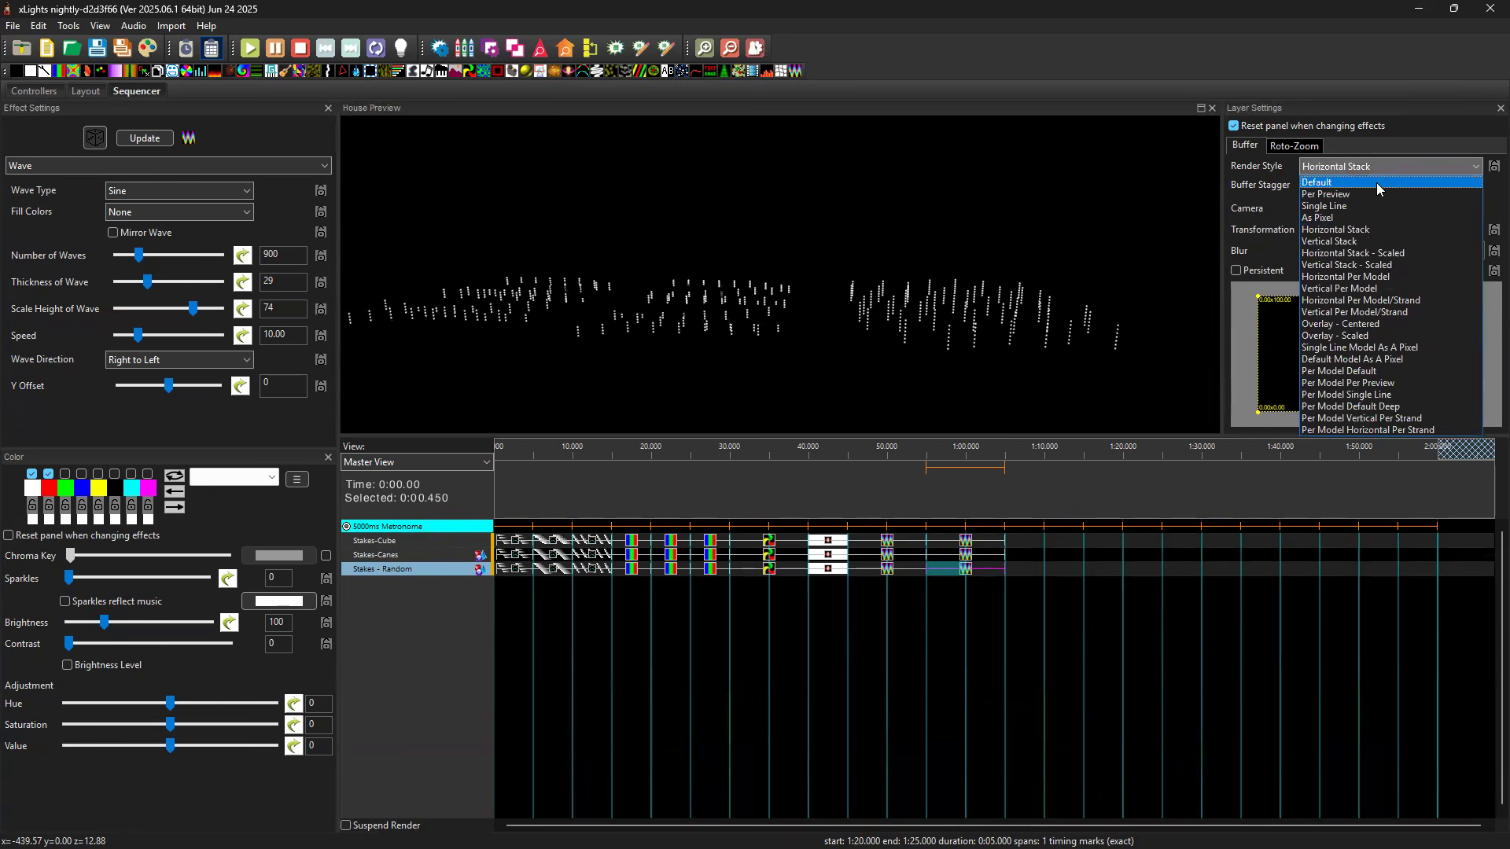
click(1377, 182)
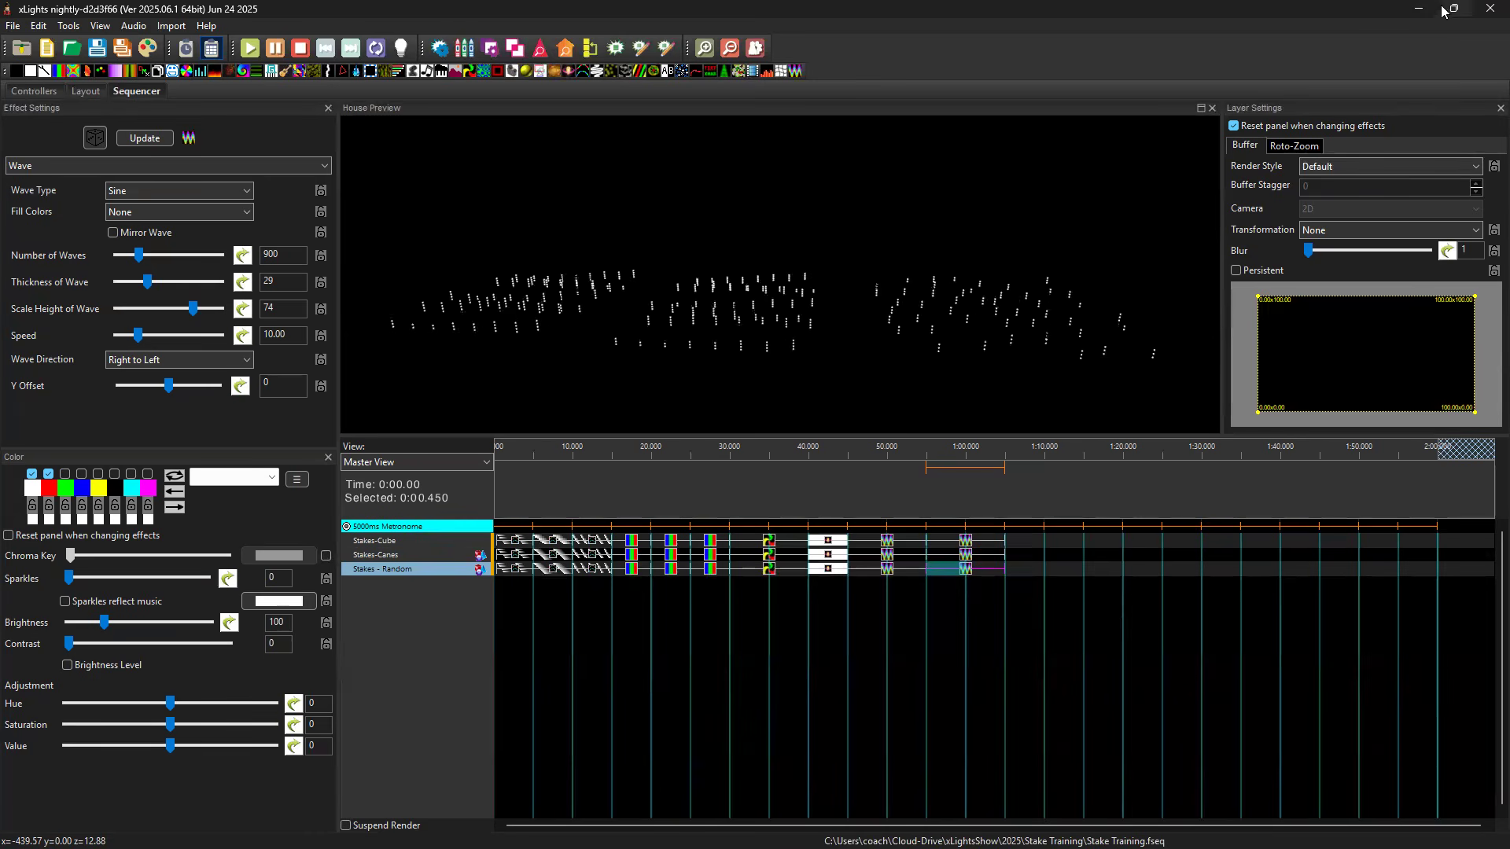
Play the second Wave effects on Stakes-Cube and Stakes-Canes to compare them in the house preview.
mouse_move(1445, 10)
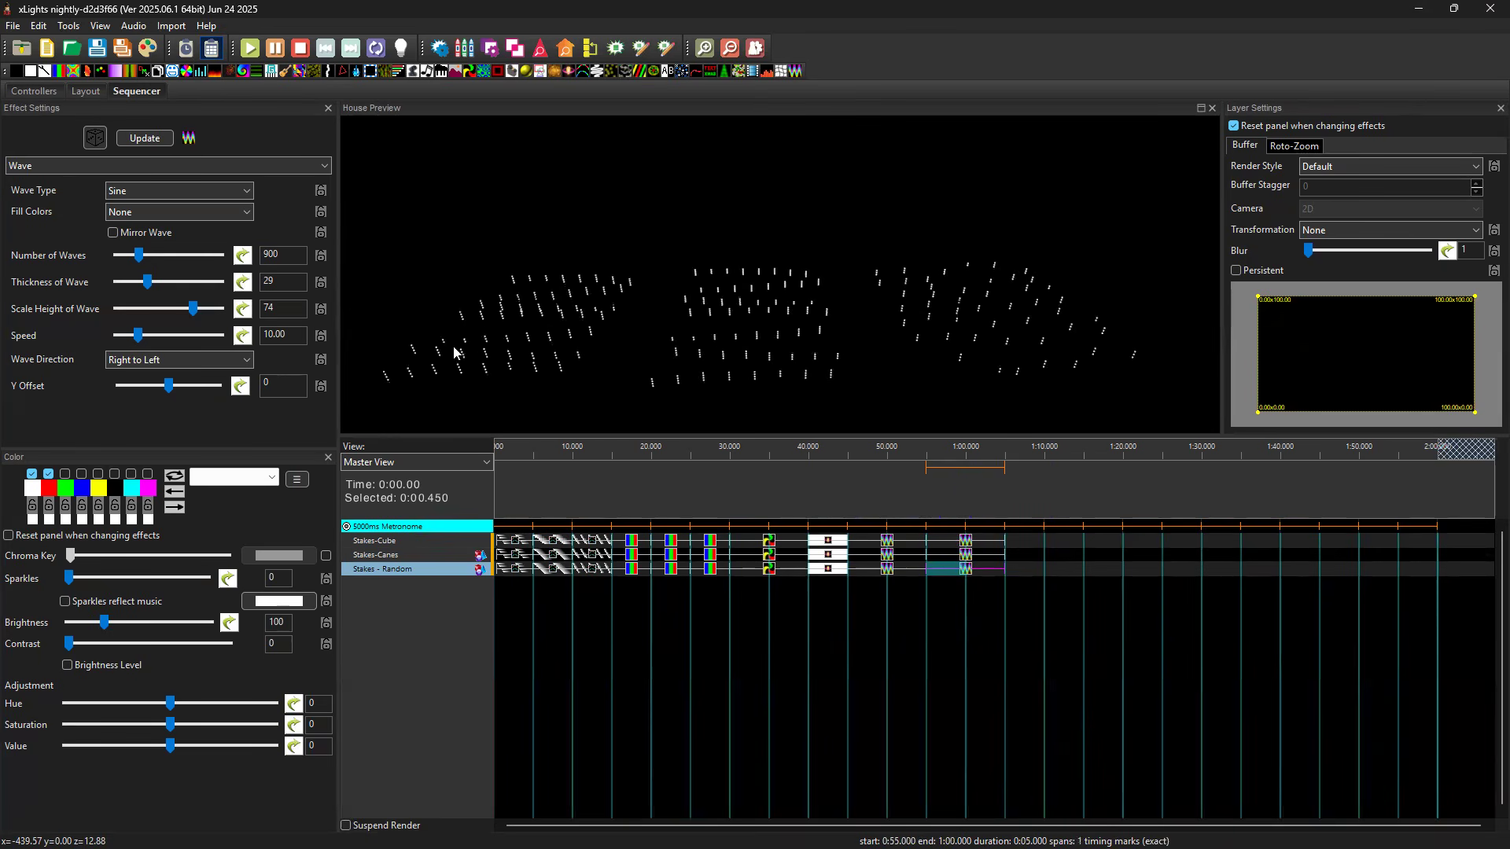
click(967, 541)
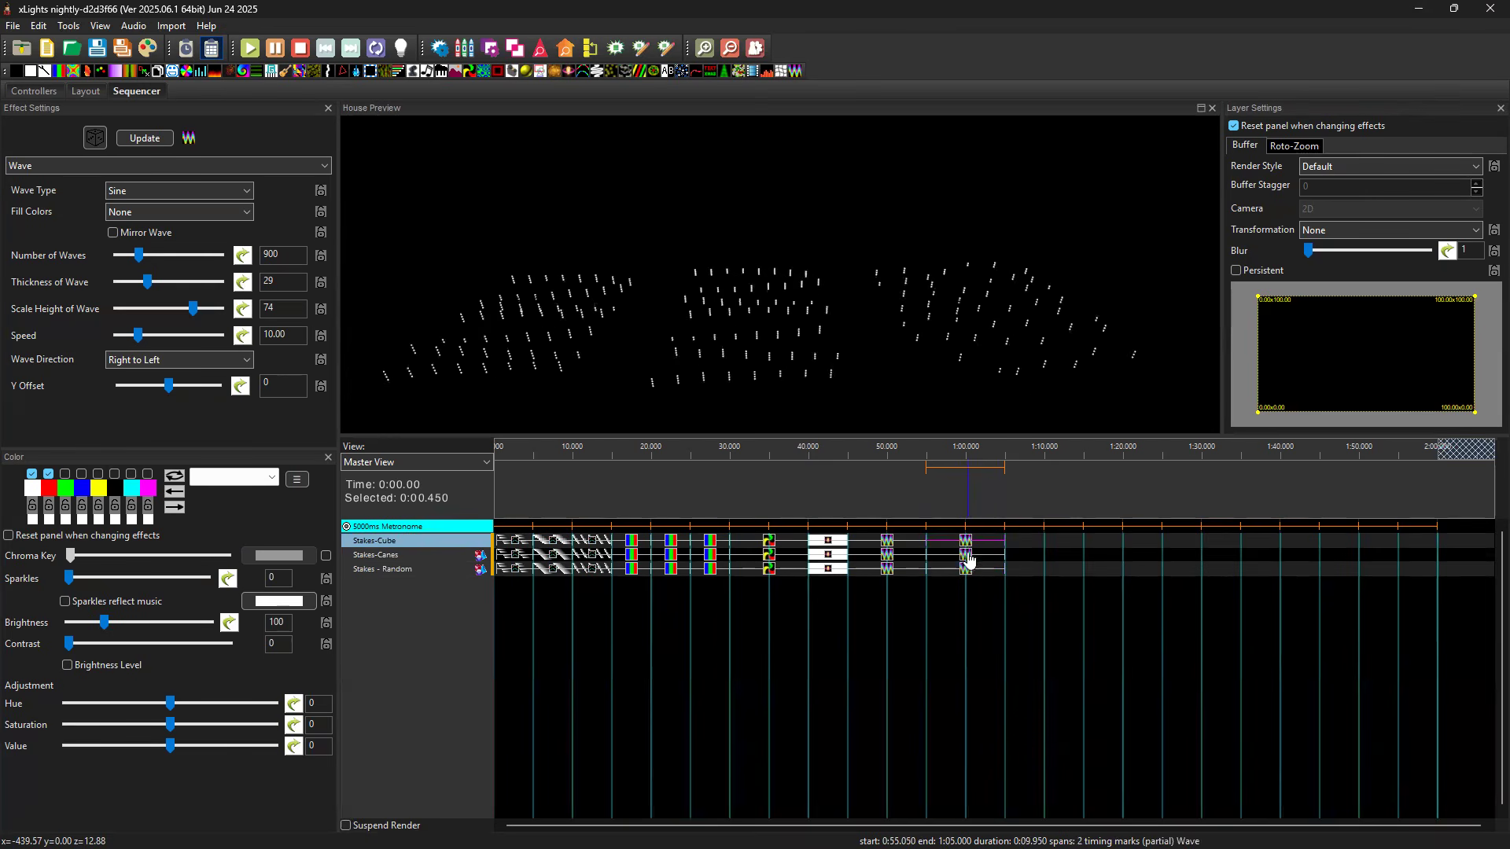
click(966, 554)
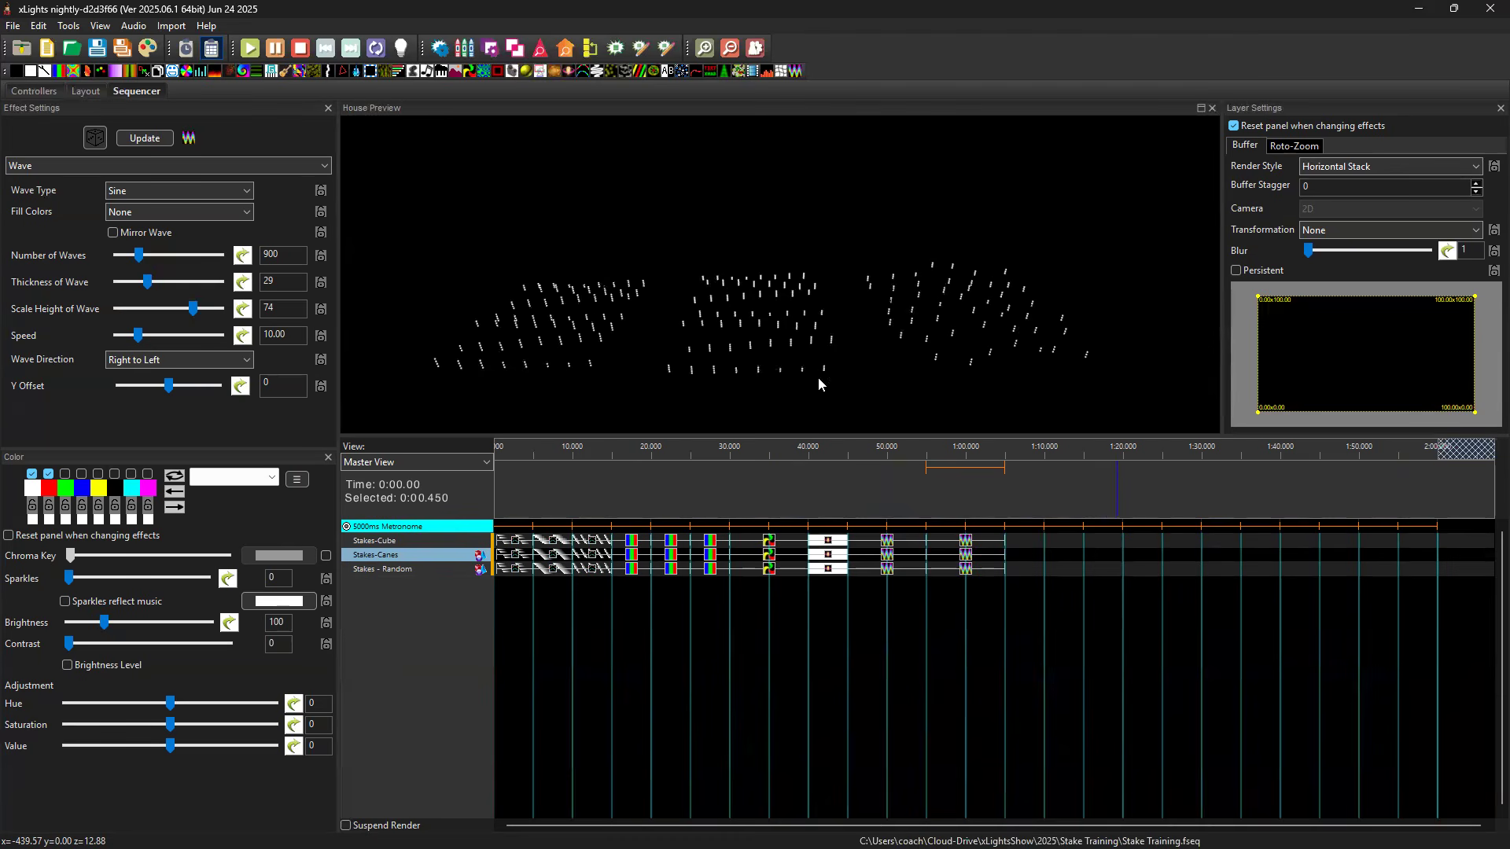
click(1061, 541)
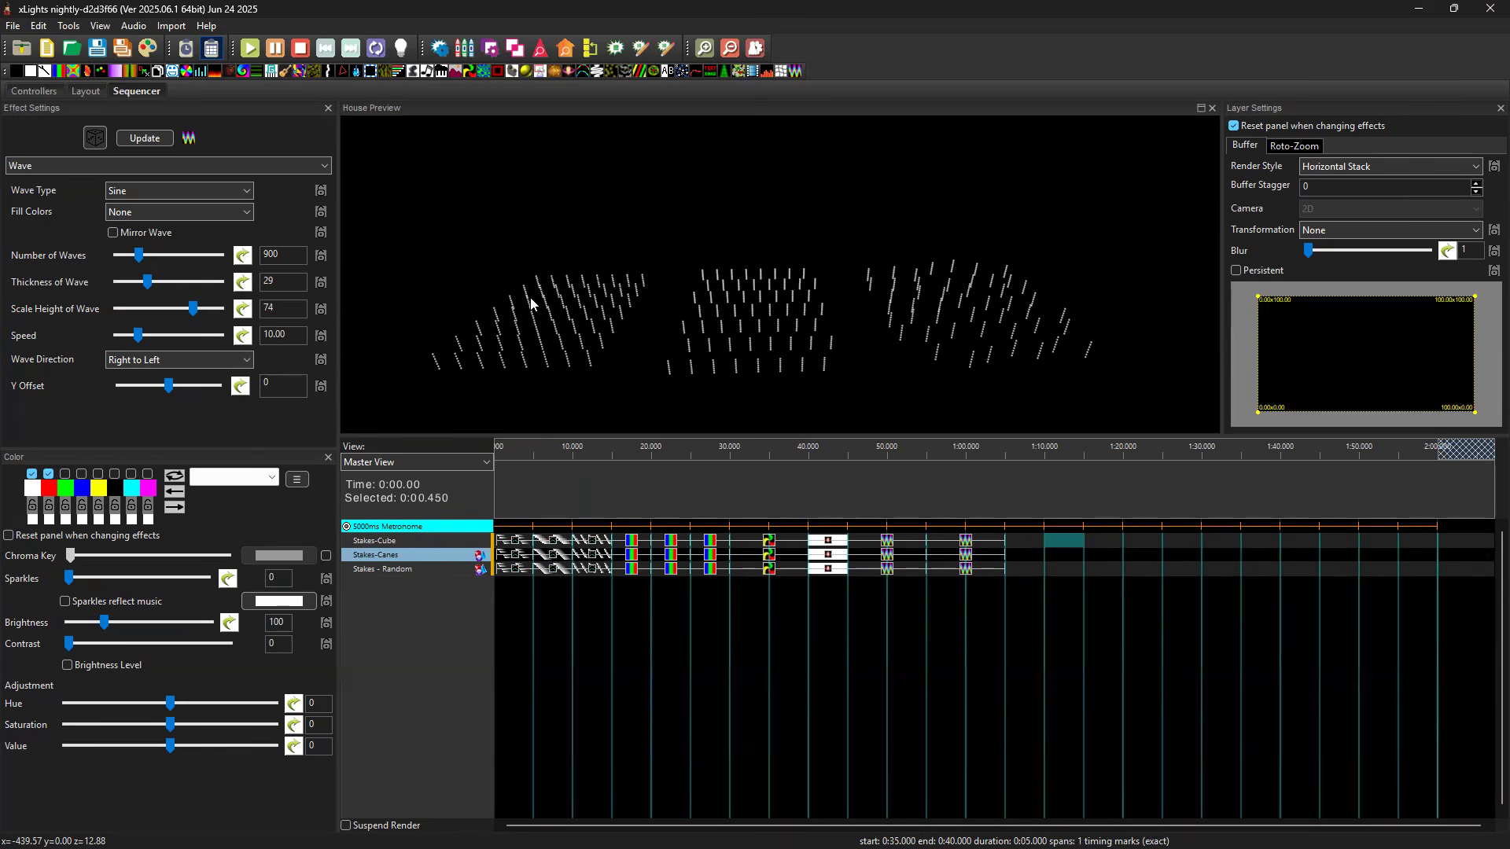
Switch to the model layout and restore its 3D view to the default viewpoint.
click(88, 92)
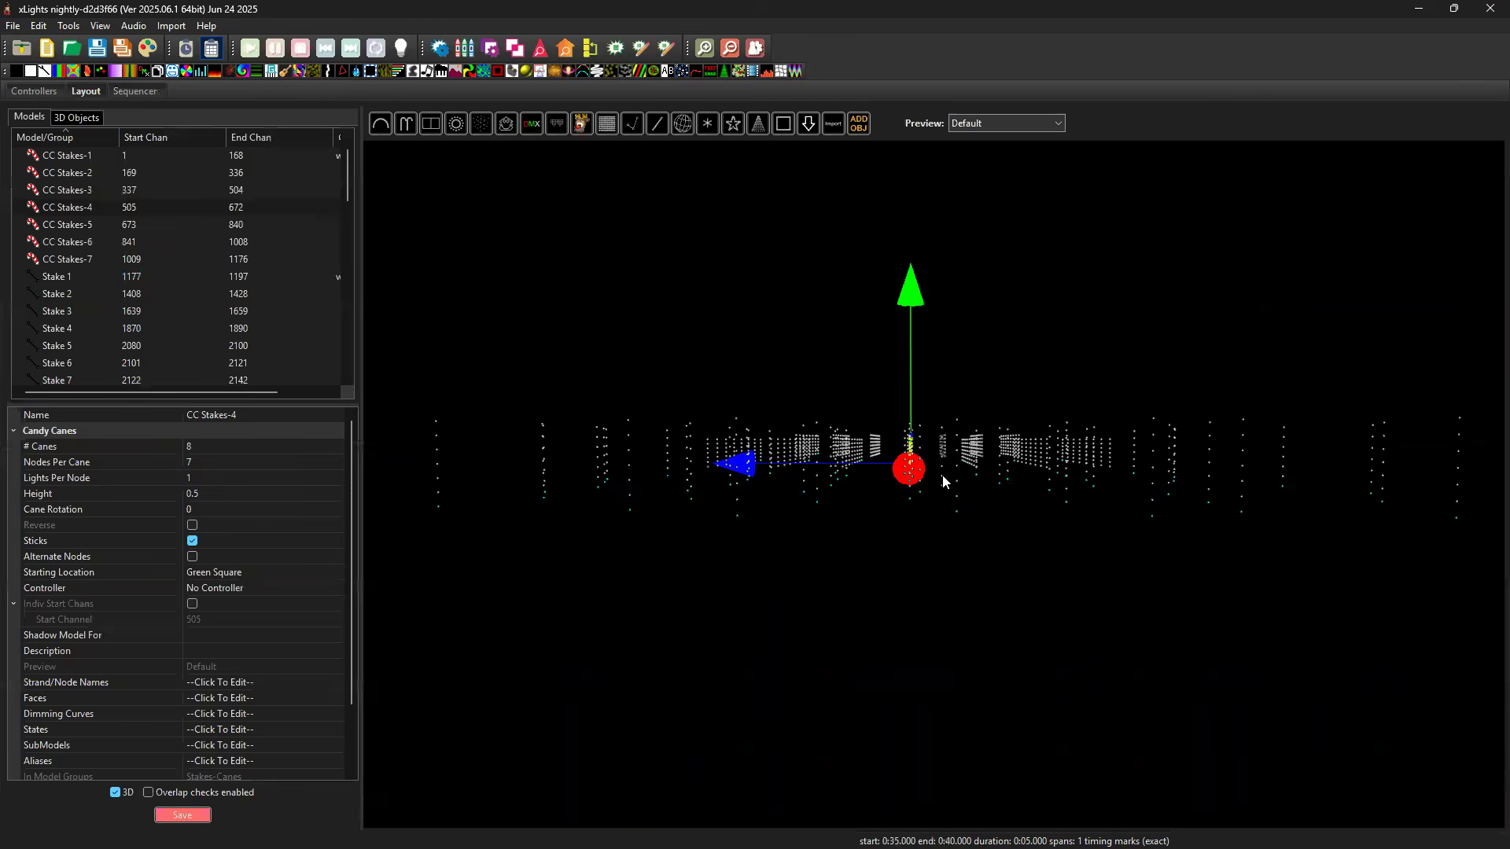
drag(1034, 346, 956, 371)
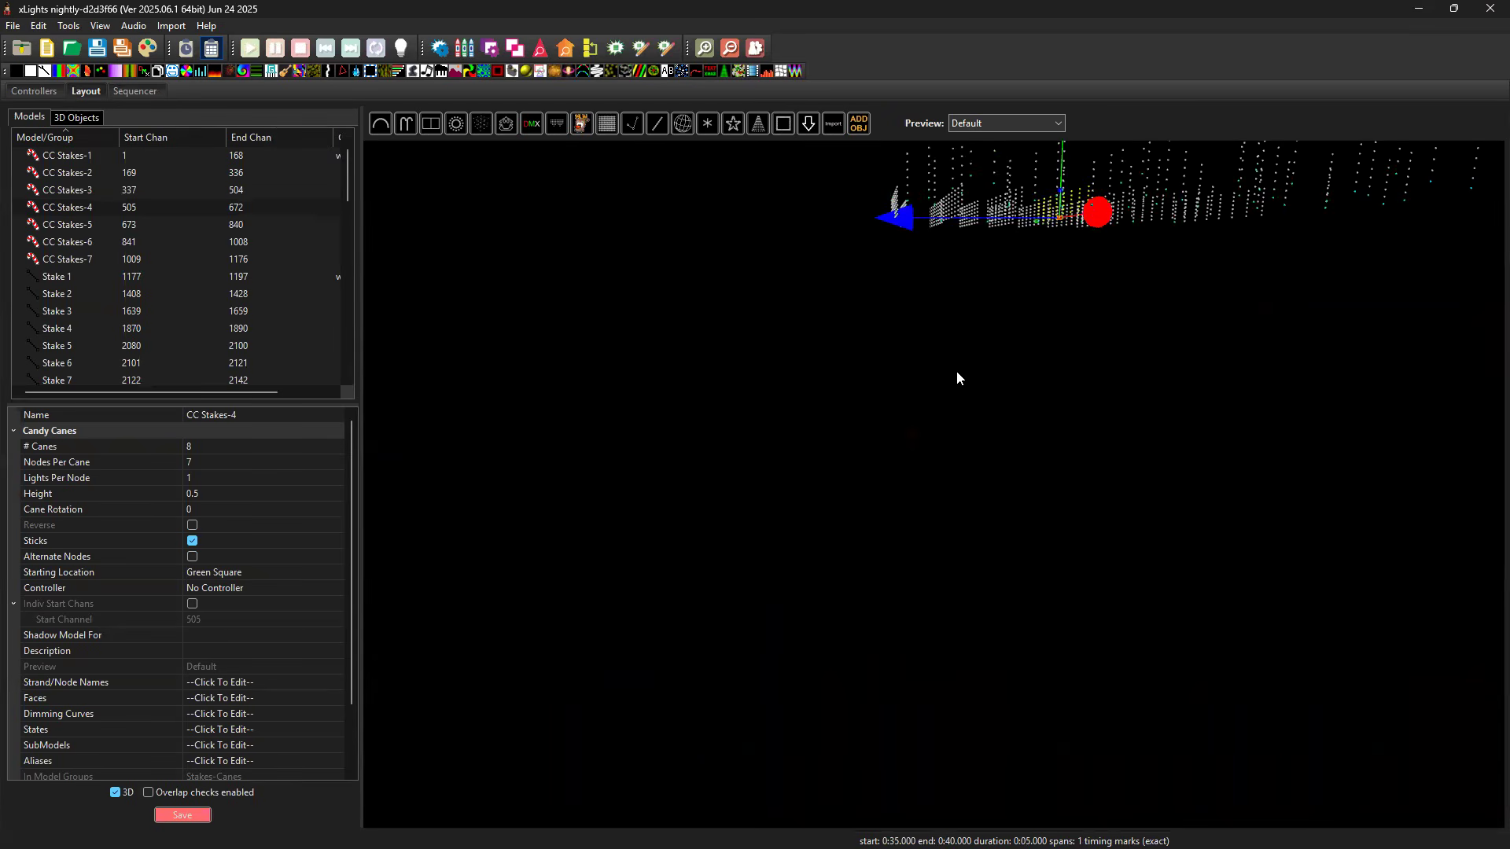
scroll(1015, 393, up, 5)
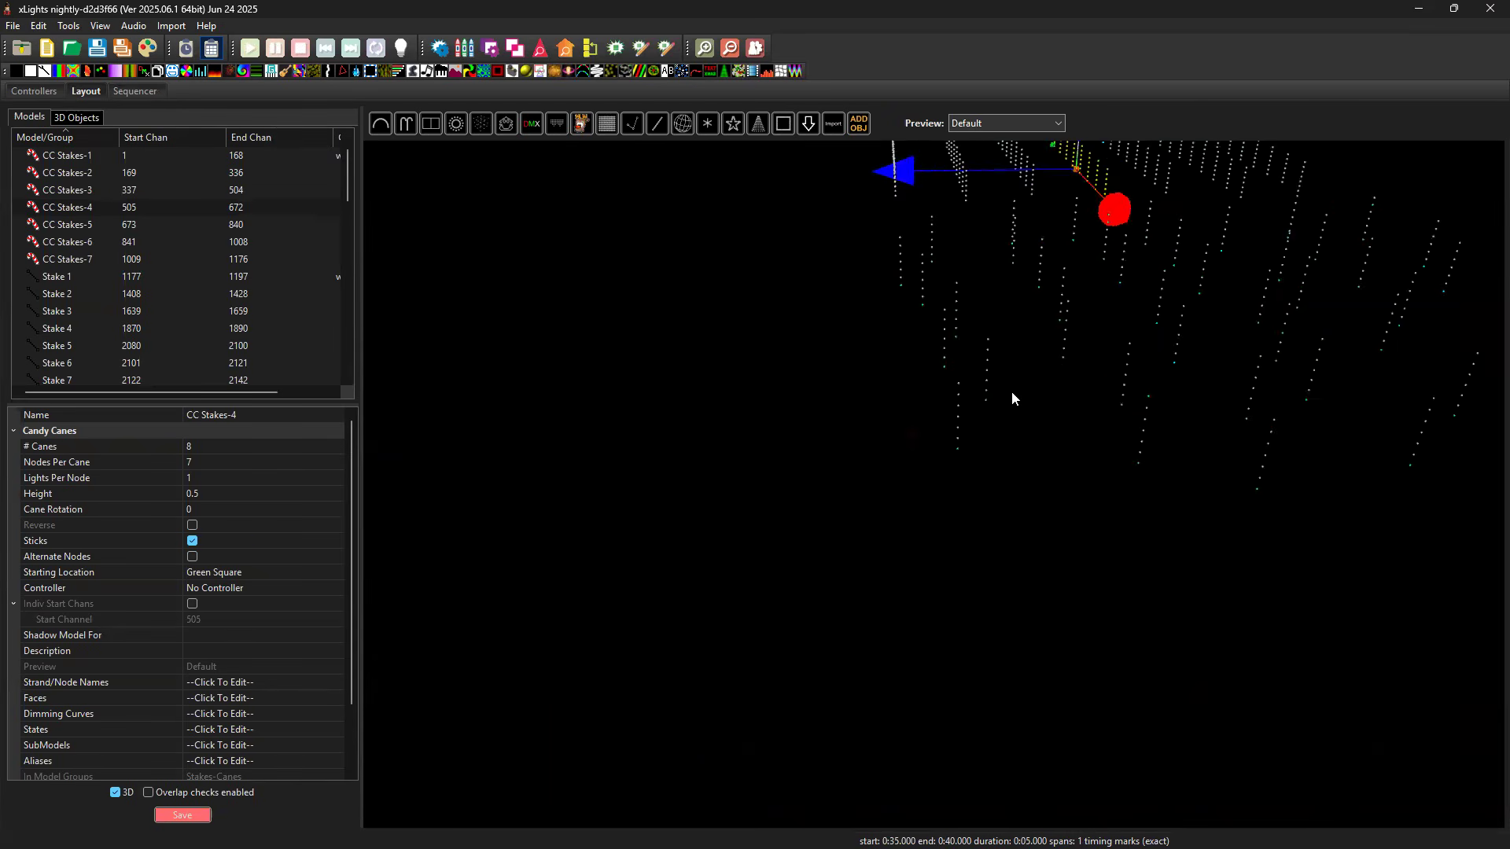
right_click(1084, 392)
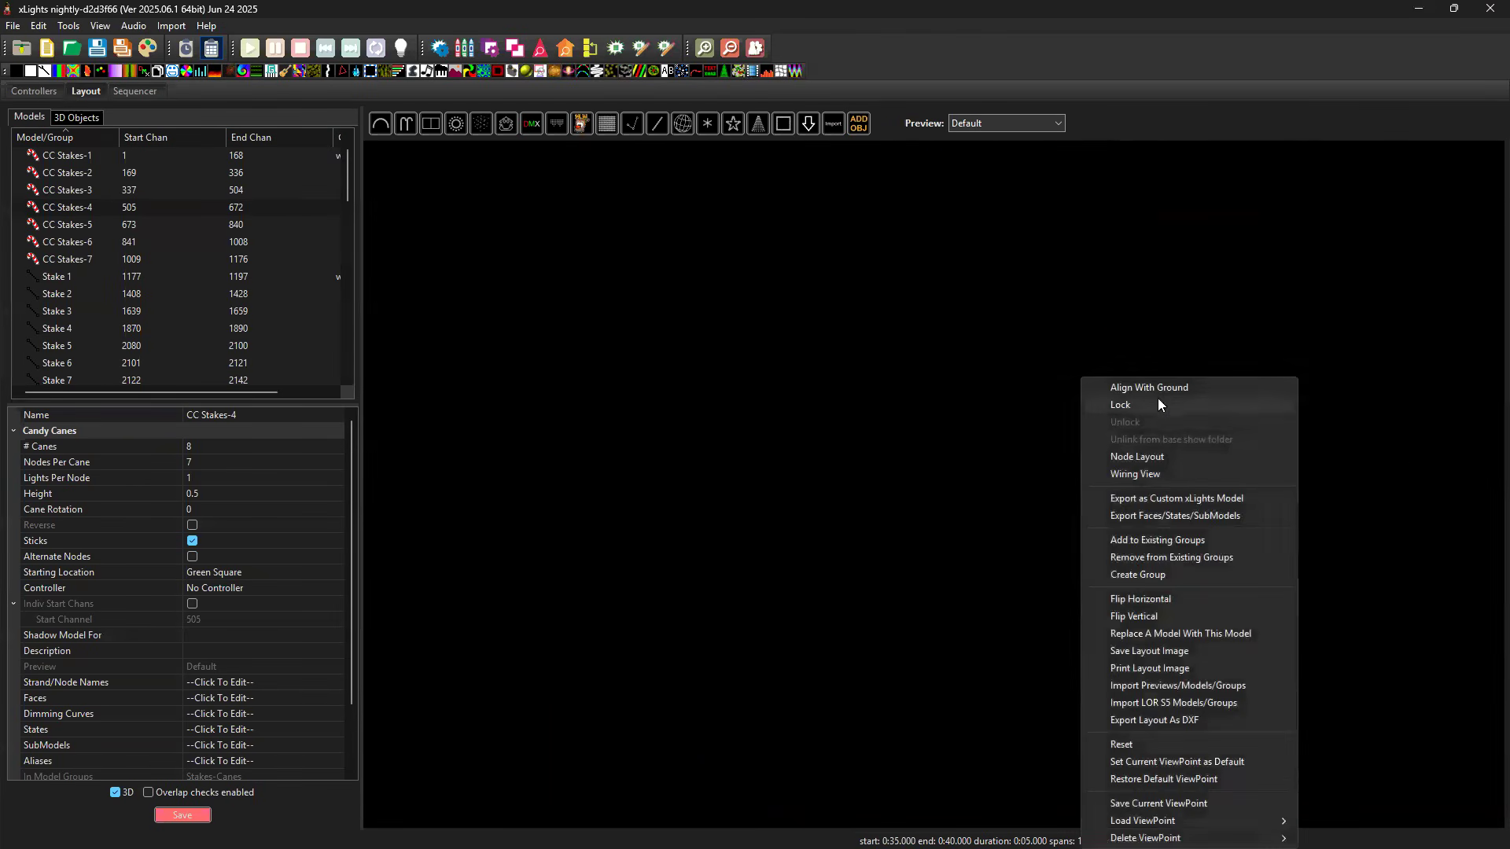
click(1169, 778)
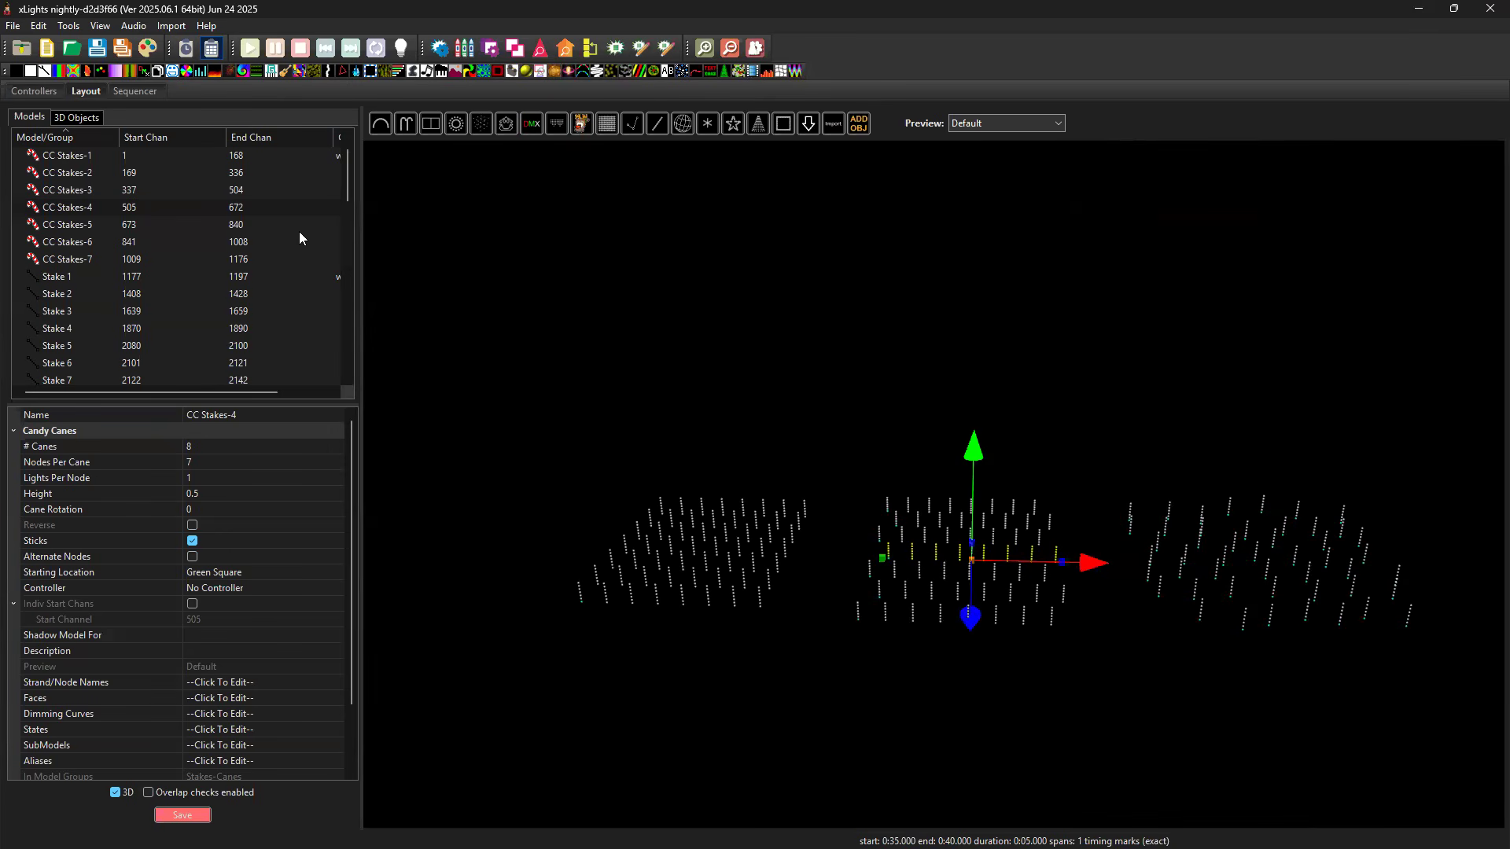
Select the Stakes-Cube model in the layout and open its SubModels editor.
click(717, 534)
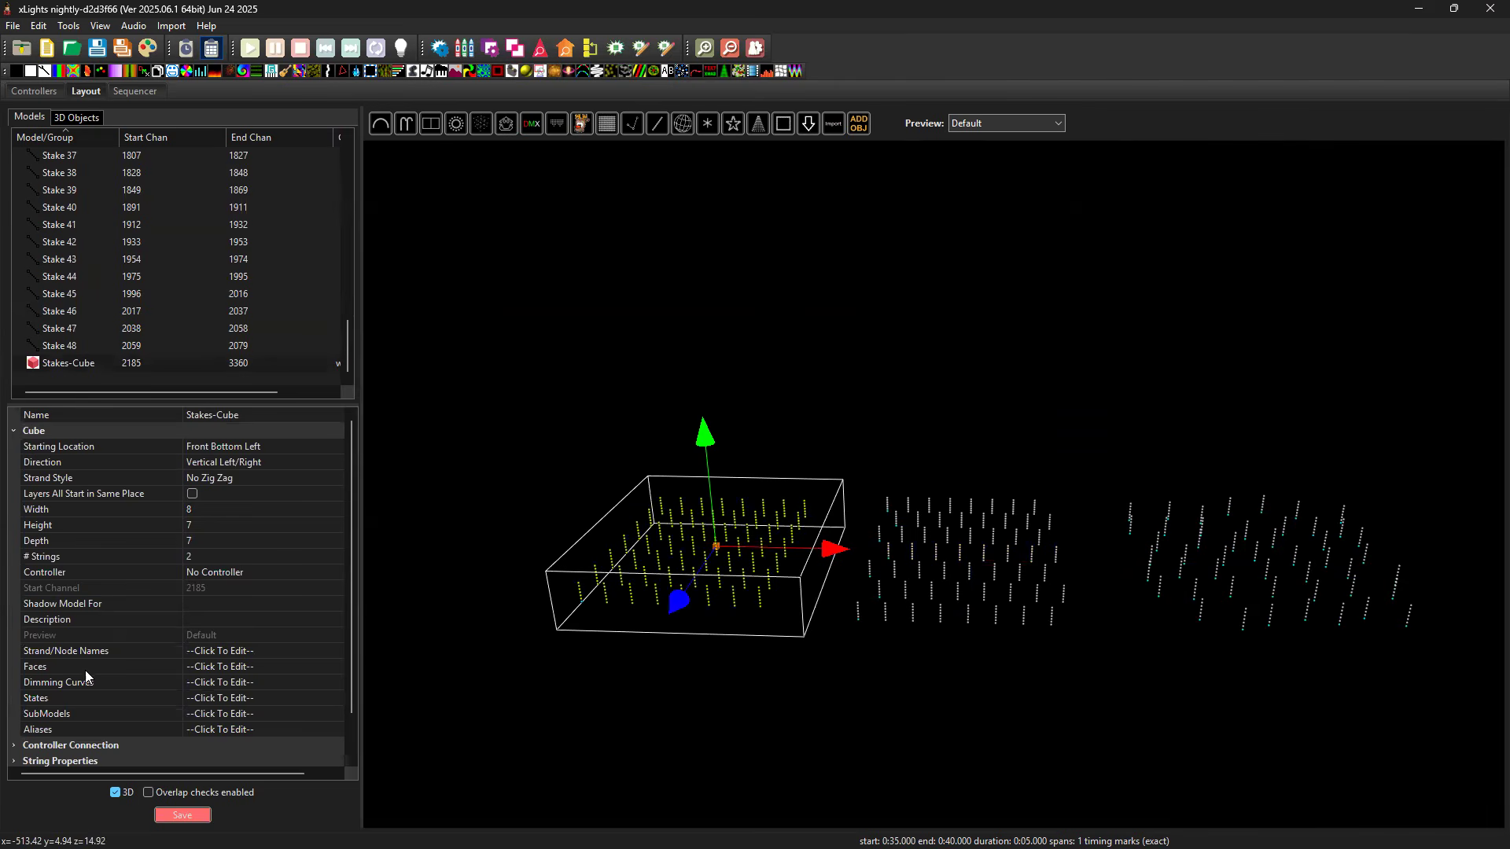
scroll(85, 670, down, 1)
click(120, 668)
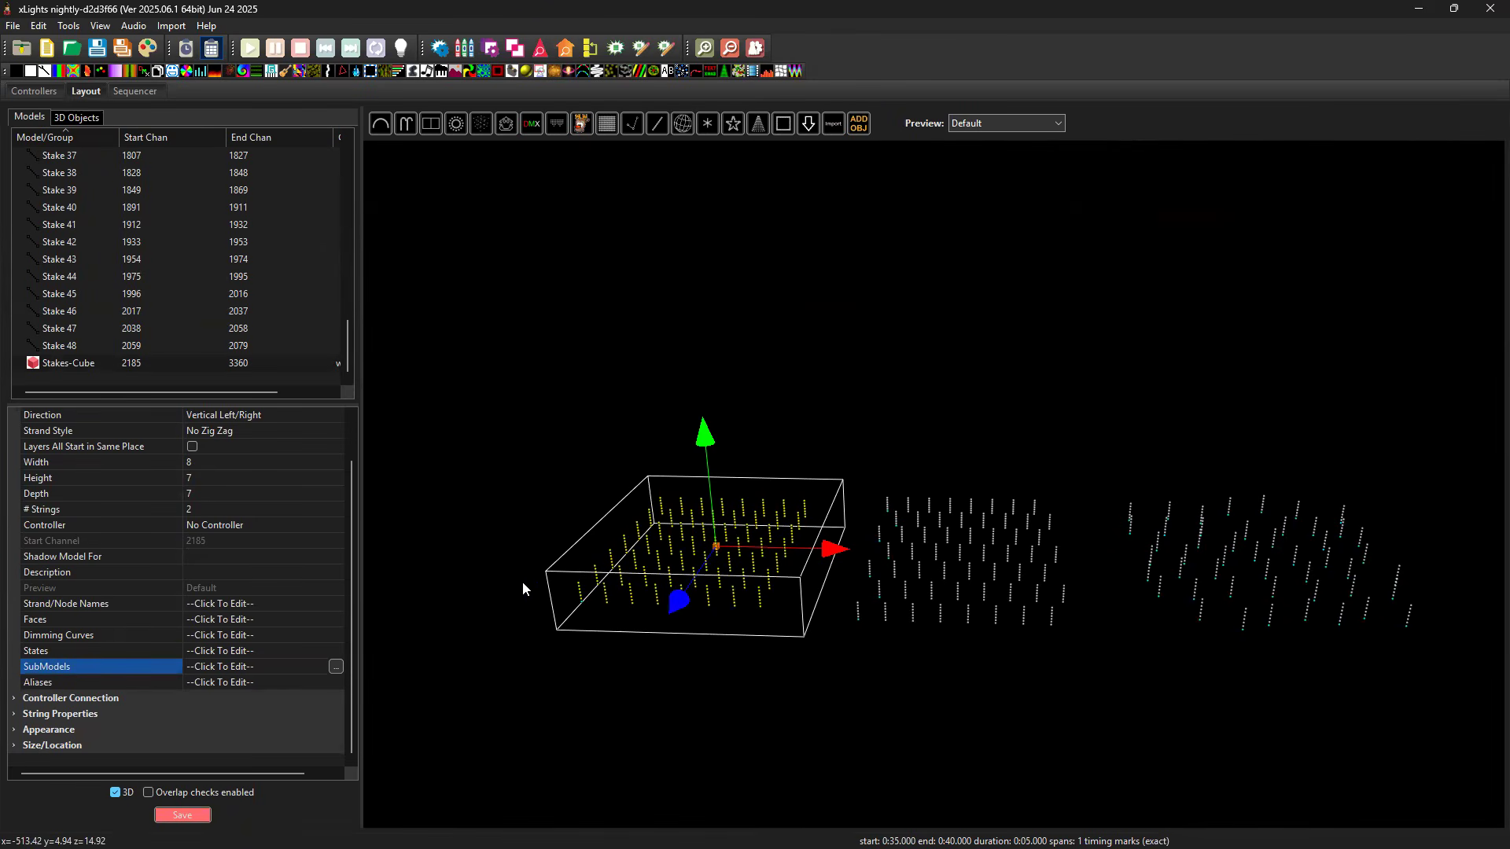
click(336, 667)
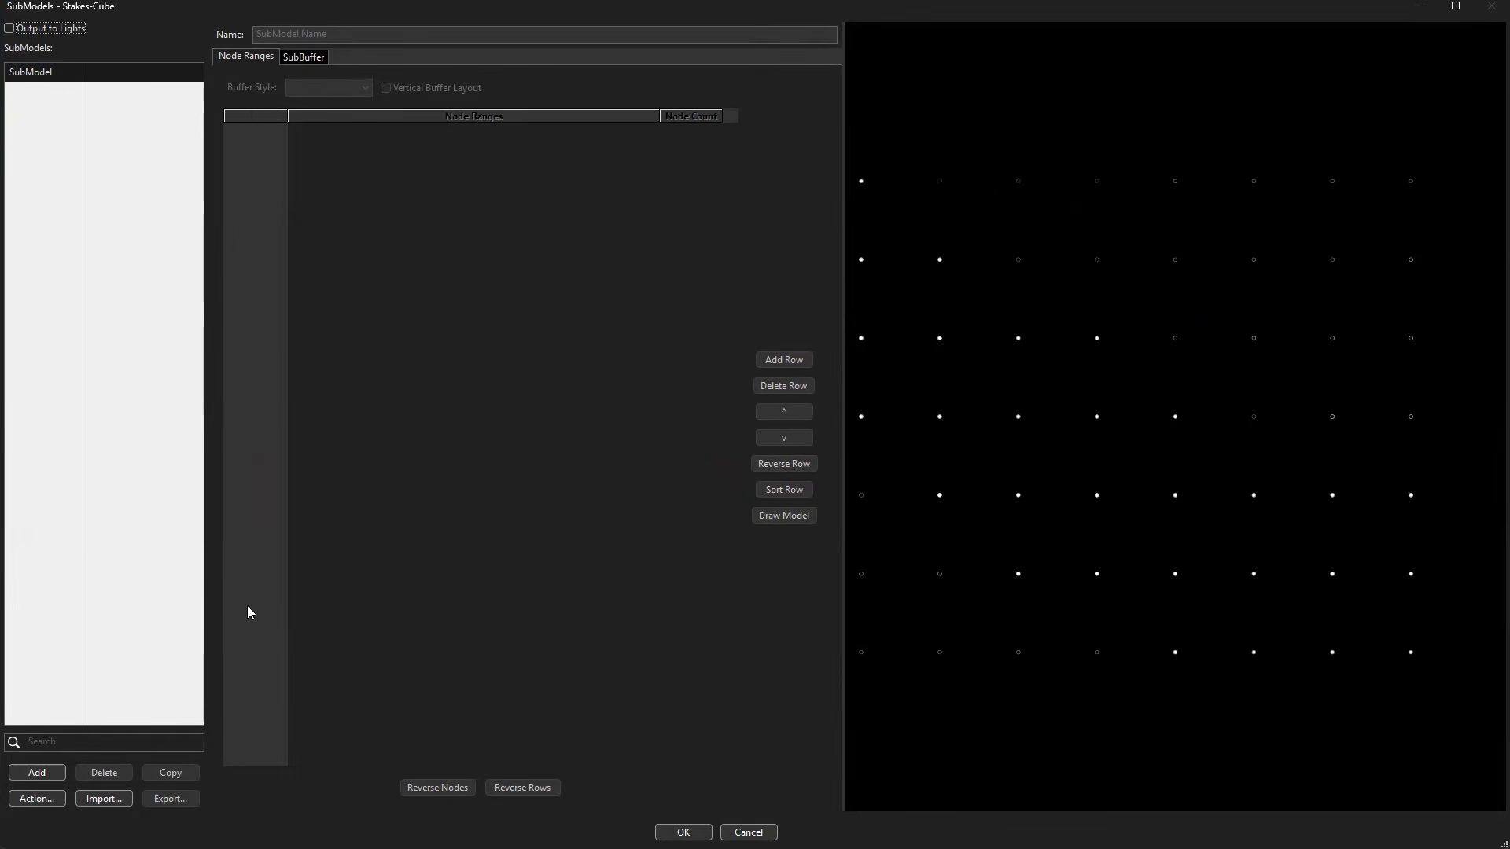
Try generating Stakes-Cube submodel slices with base name Stake-1, type Nodes and count 7.
click(36, 800)
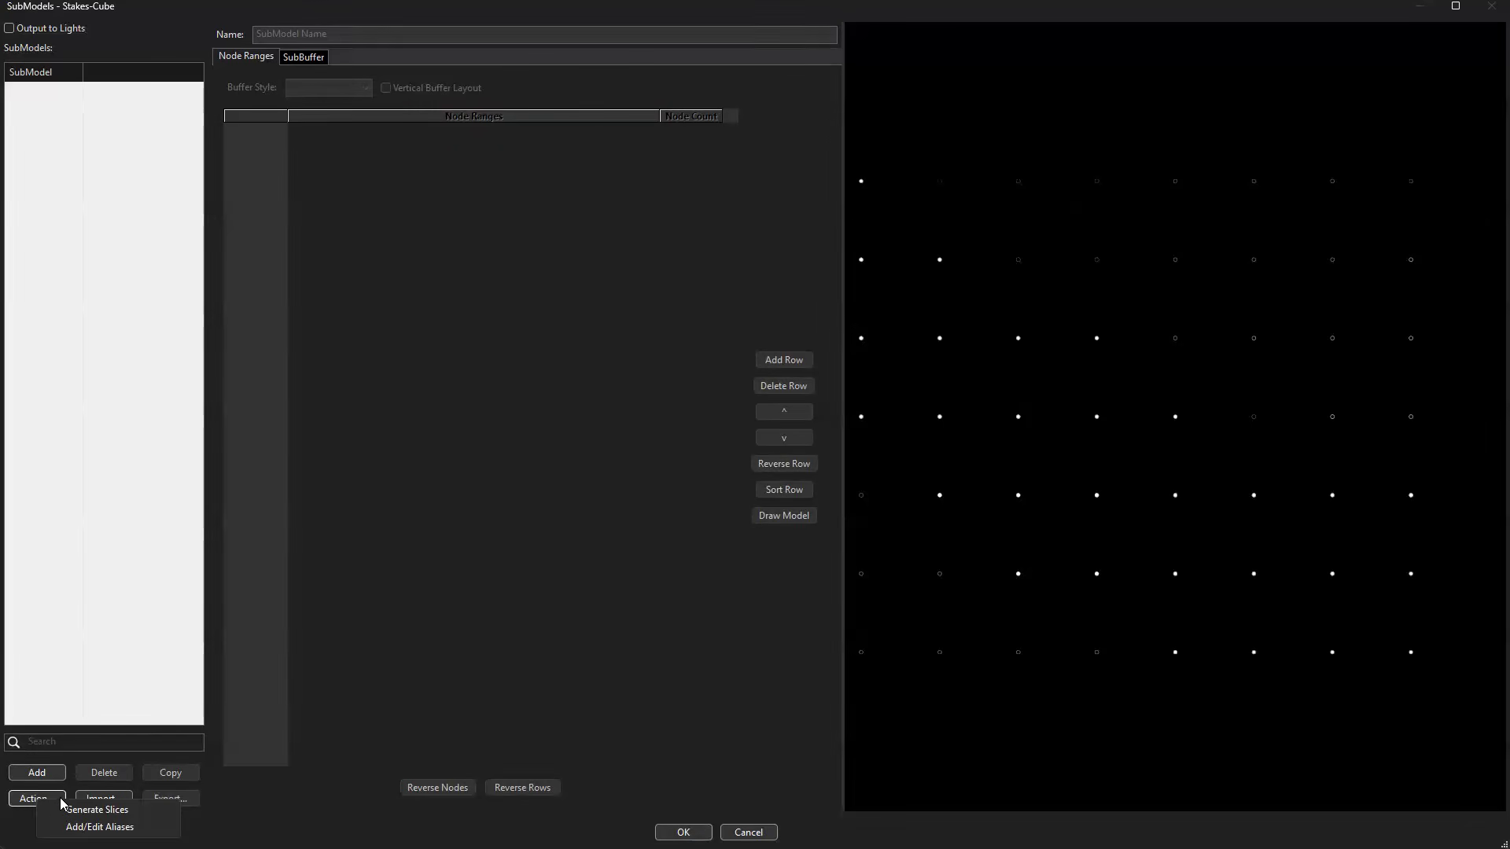
click(101, 818)
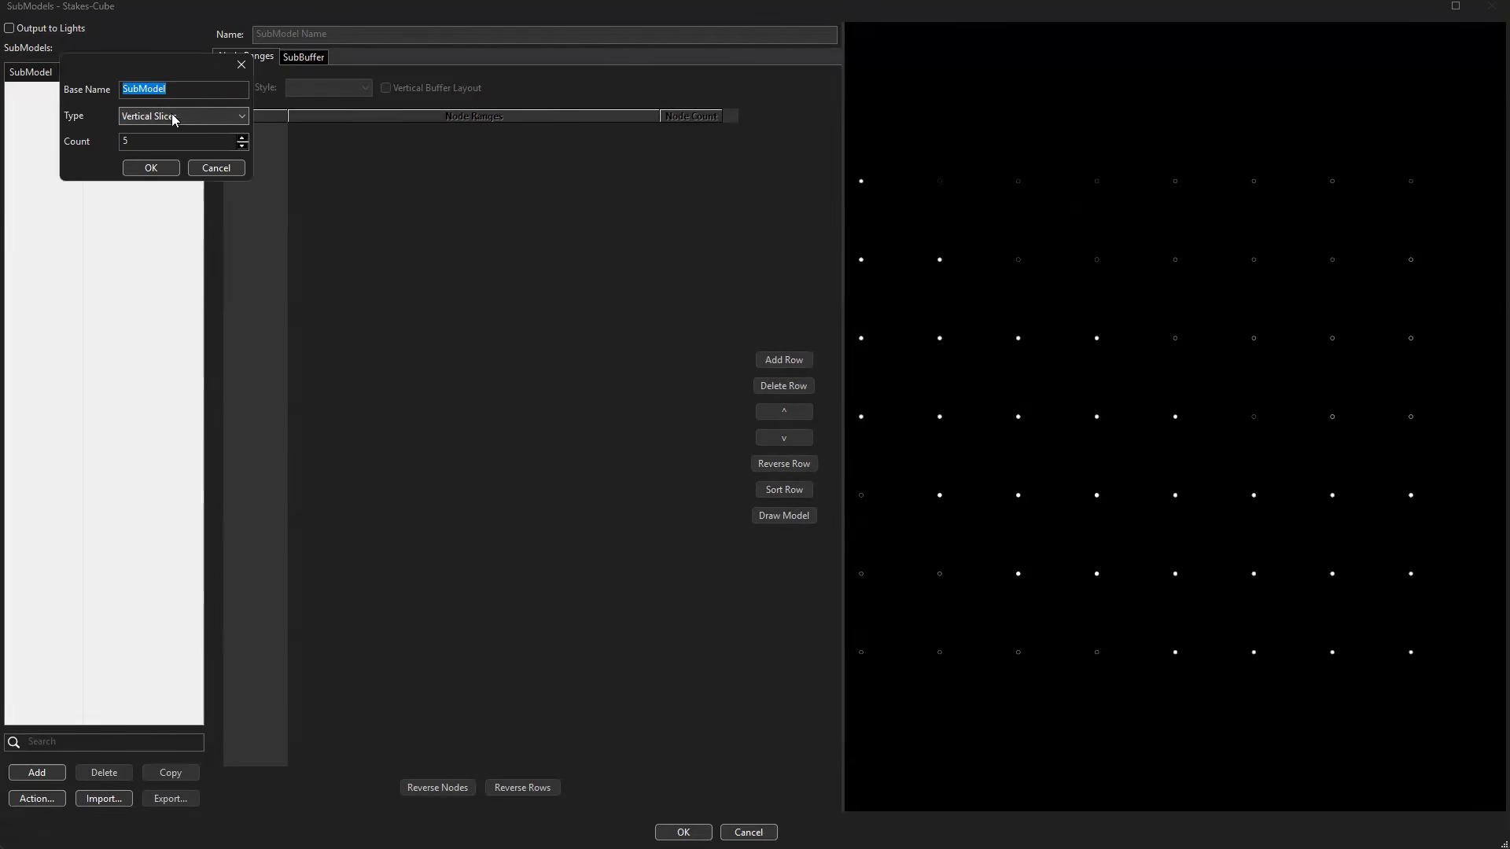
click(219, 118)
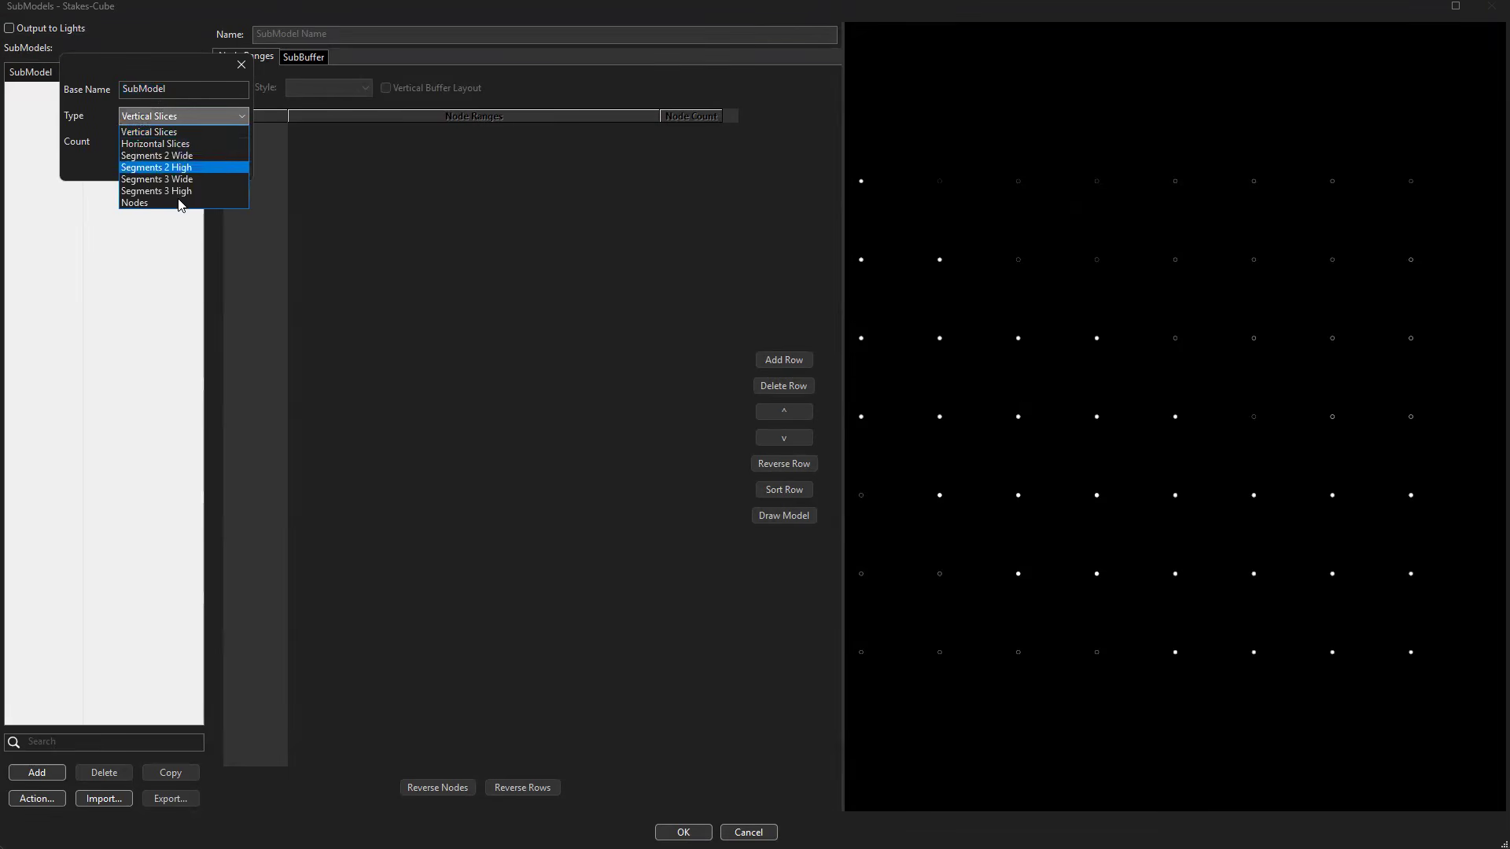
click(181, 204)
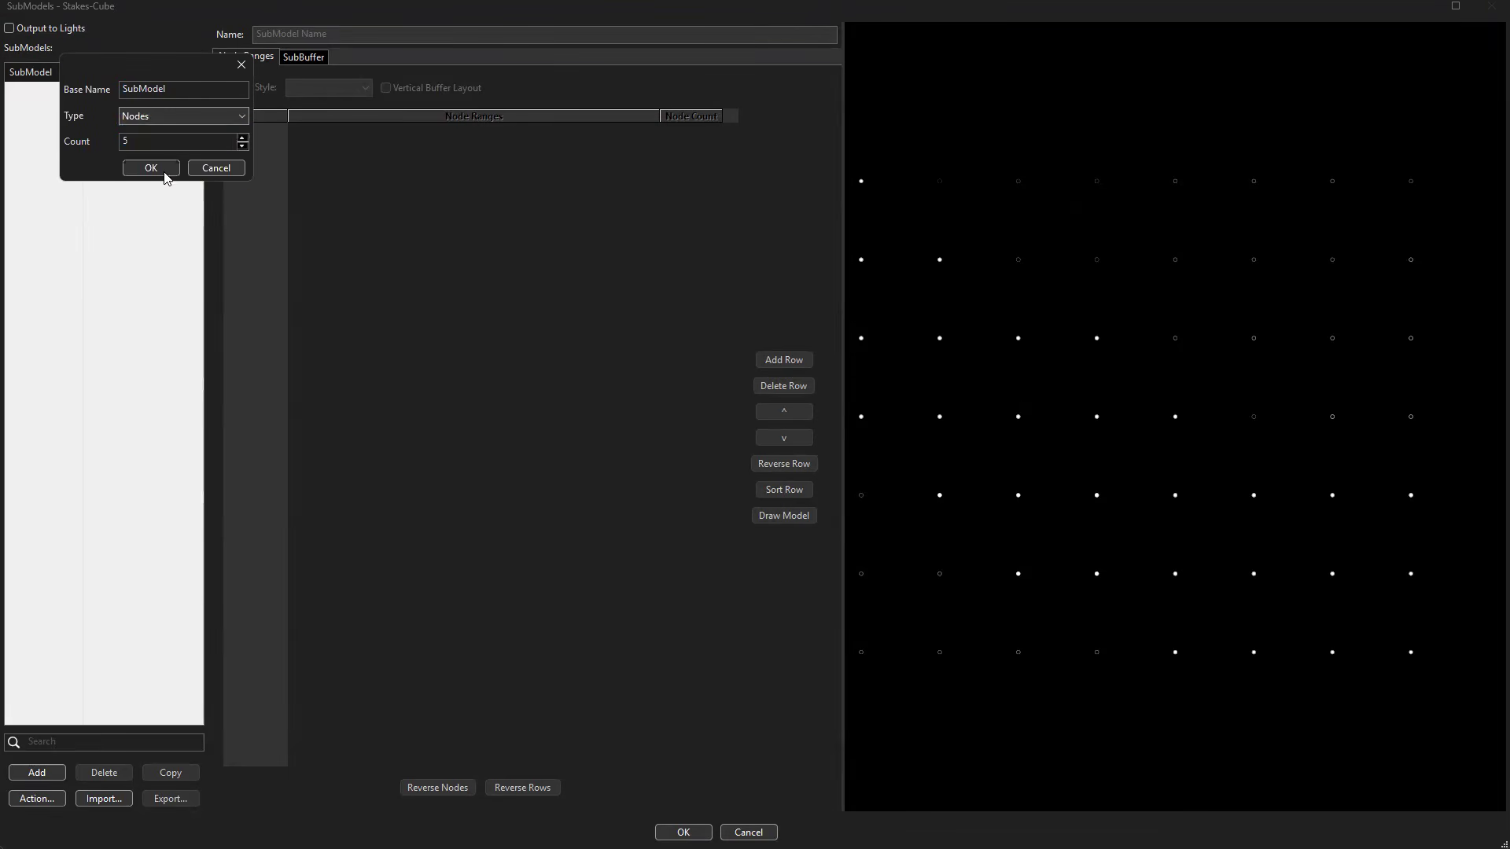
drag(162, 143, 63, 145)
text(7)
drag(178, 94, 102, 96)
text(Stake-1)
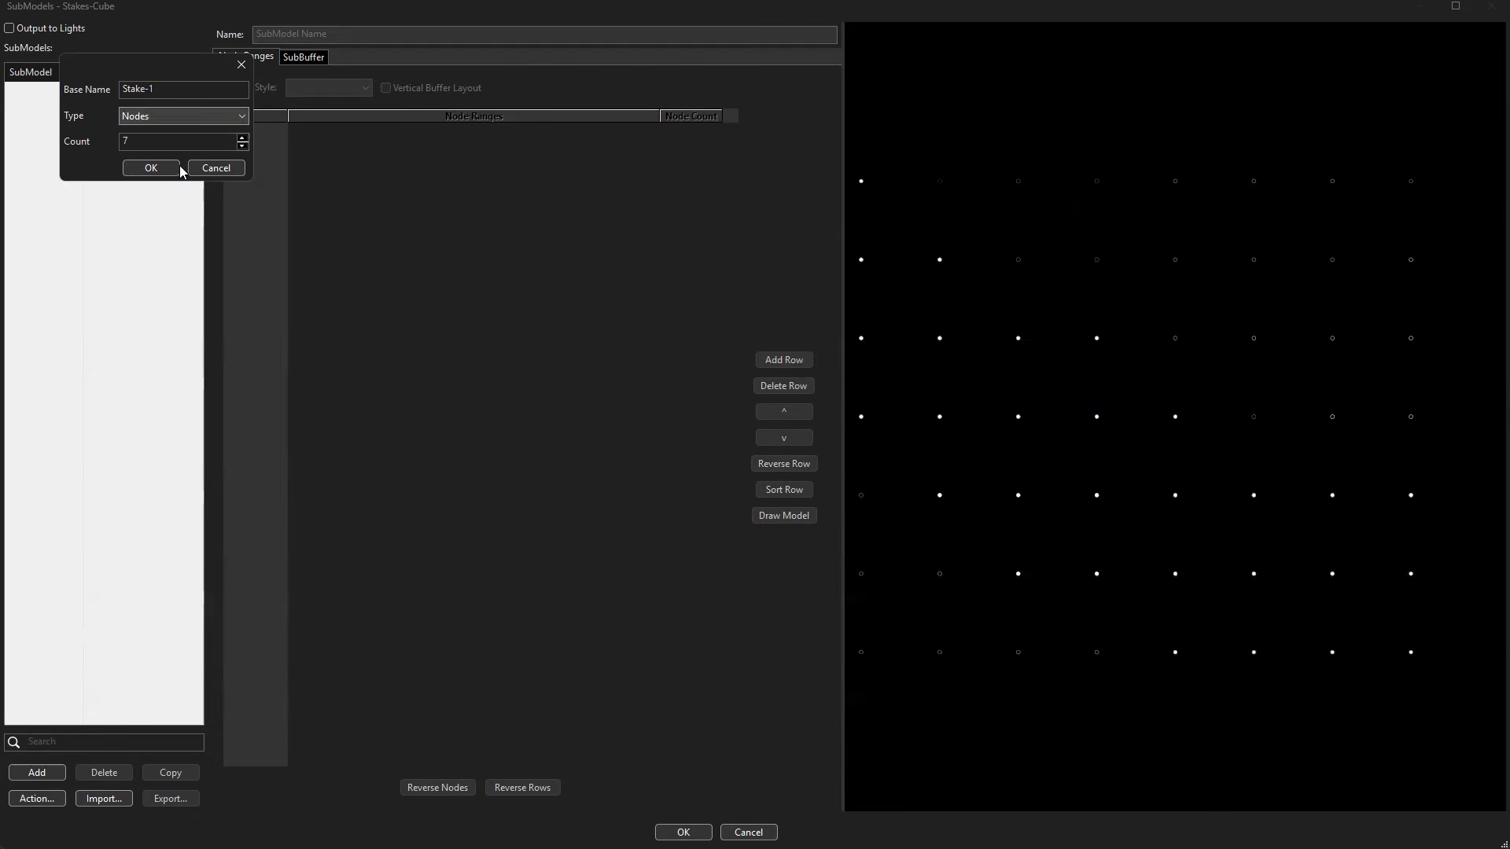
key(BackSpace)
key(BackSpace)
text(-1)
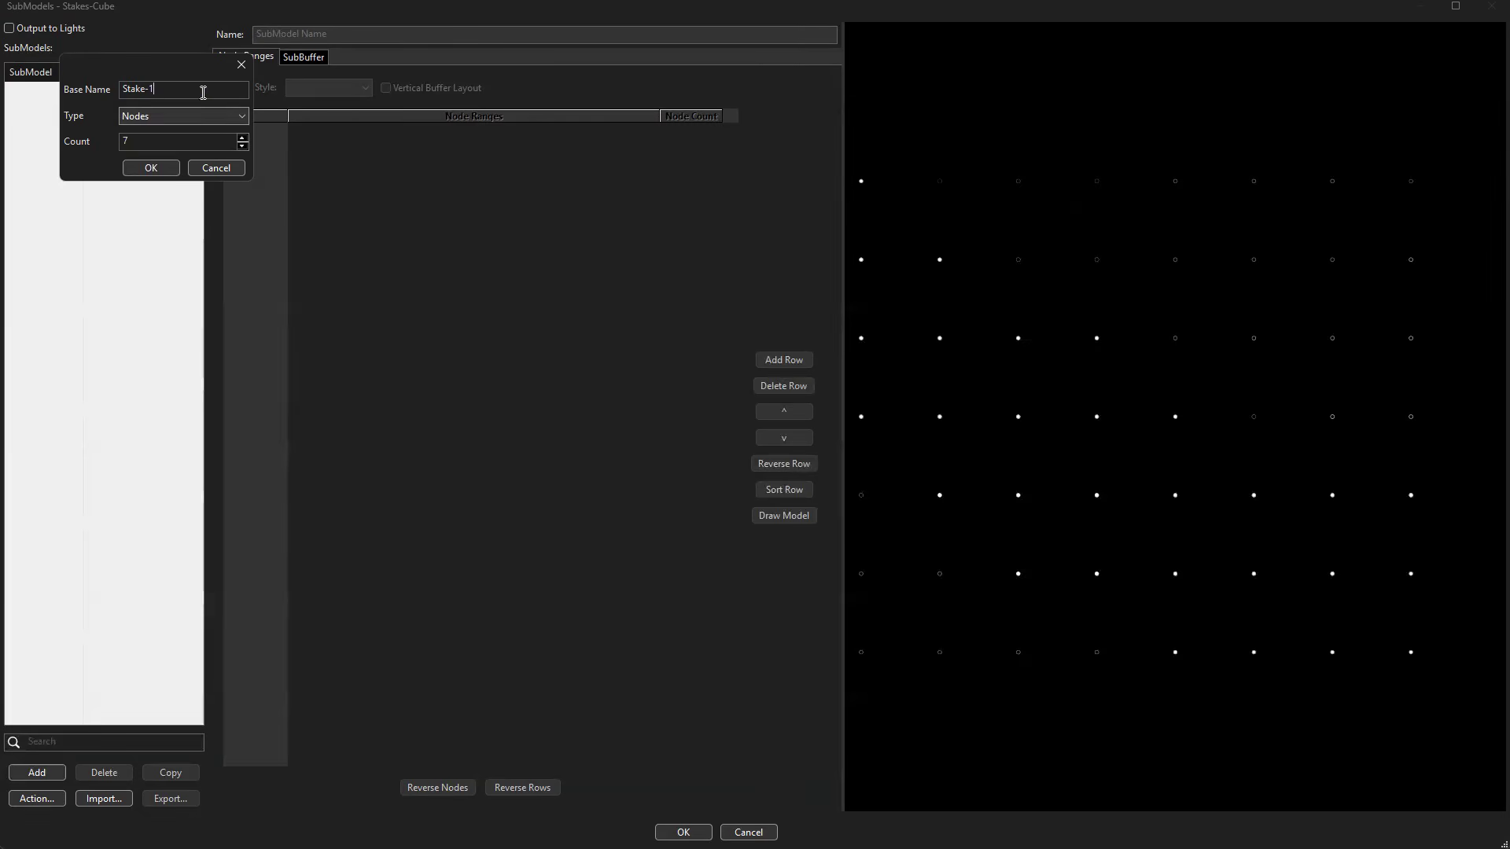
click(154, 169)
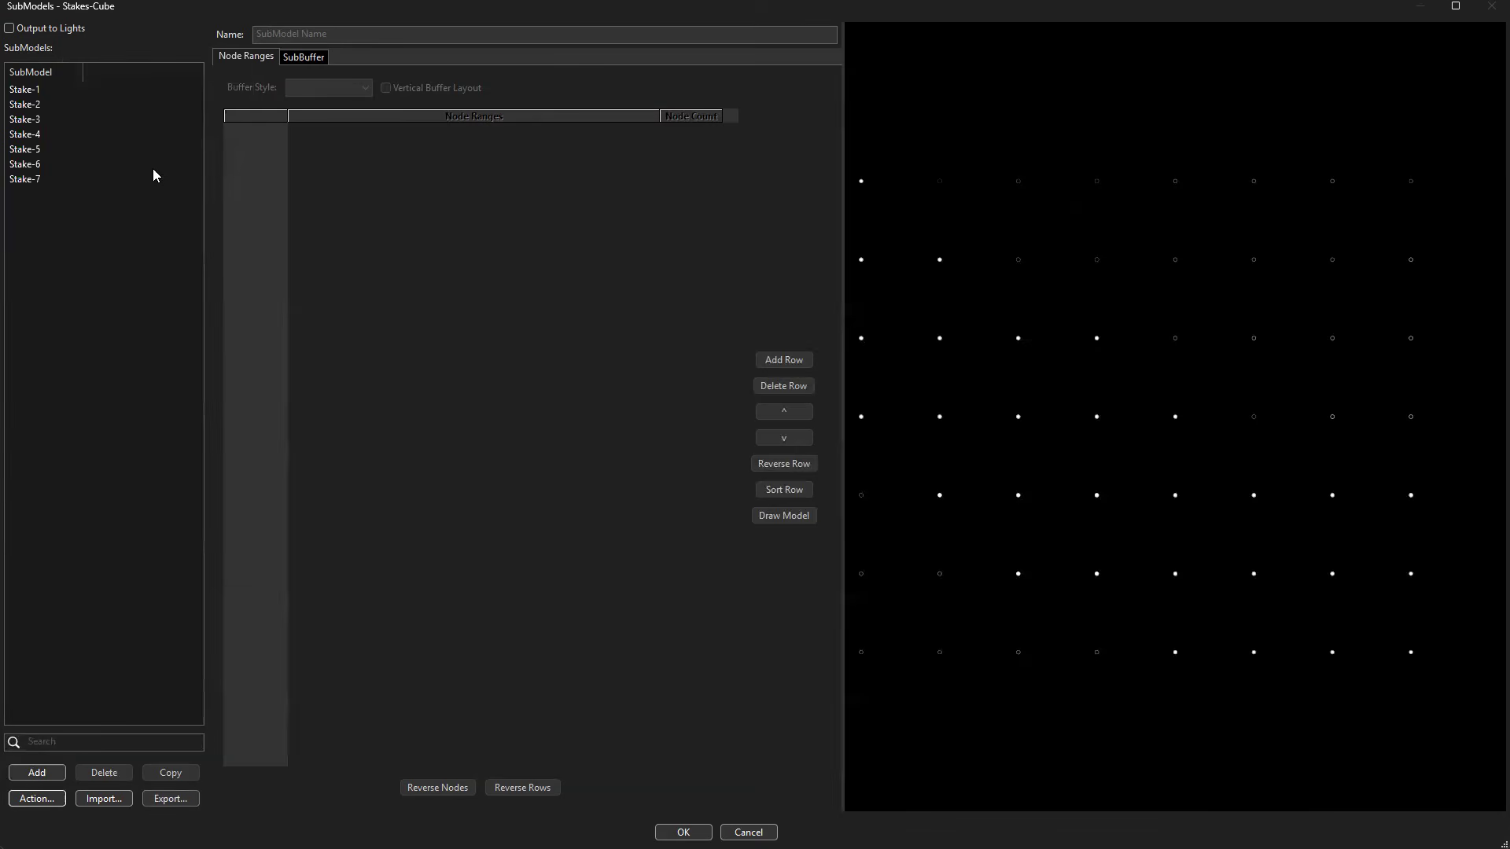
Check the node ranges of the generated submodels, and delete Stake-1 through Stake-7.
click(30, 92)
click(22, 107)
click(21, 120)
key(Down)
key(Down)
key(Down)
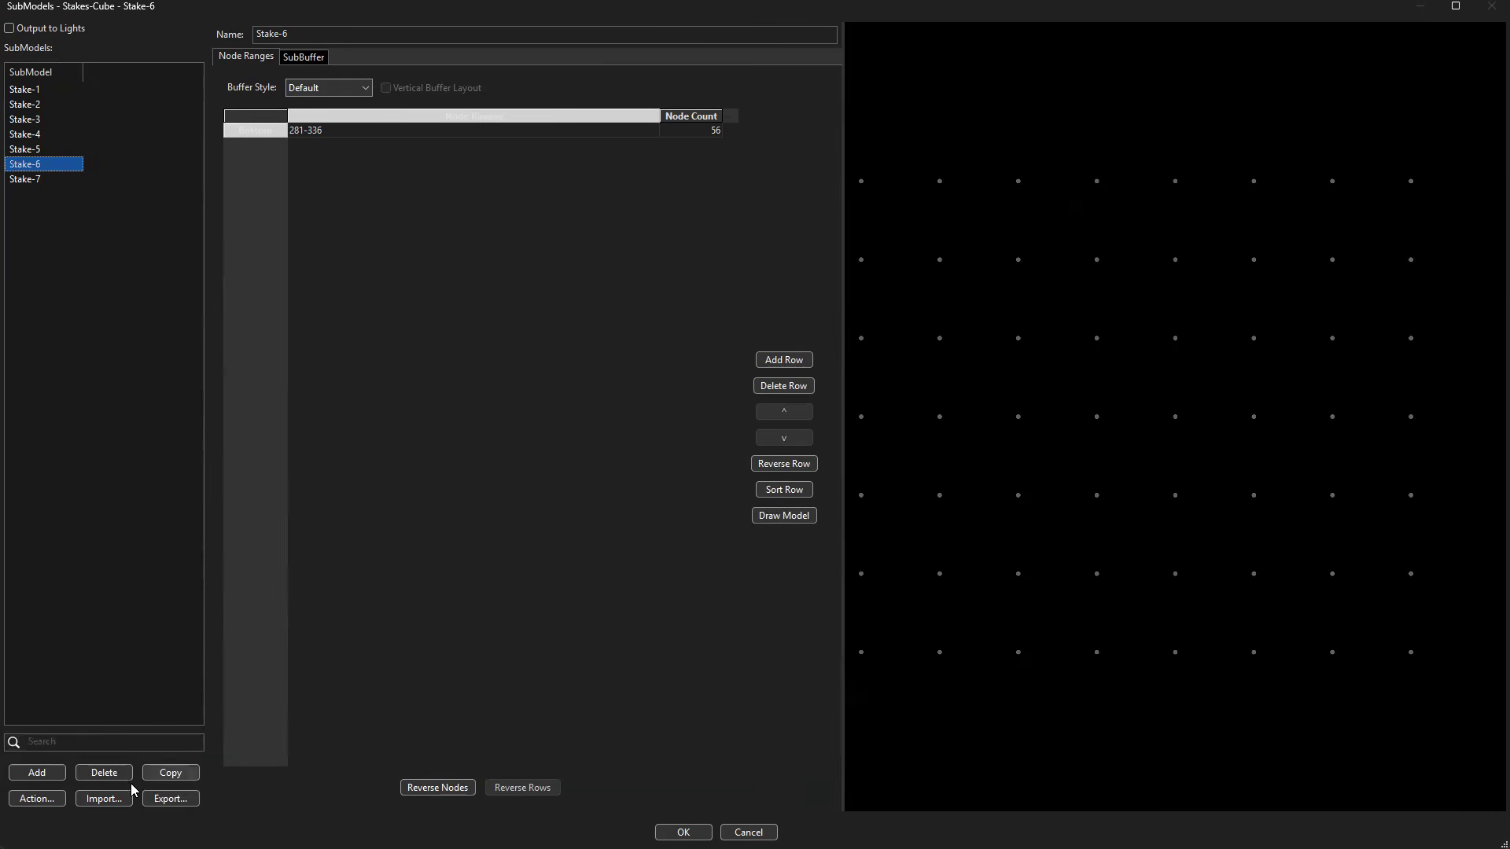
click(29, 96)
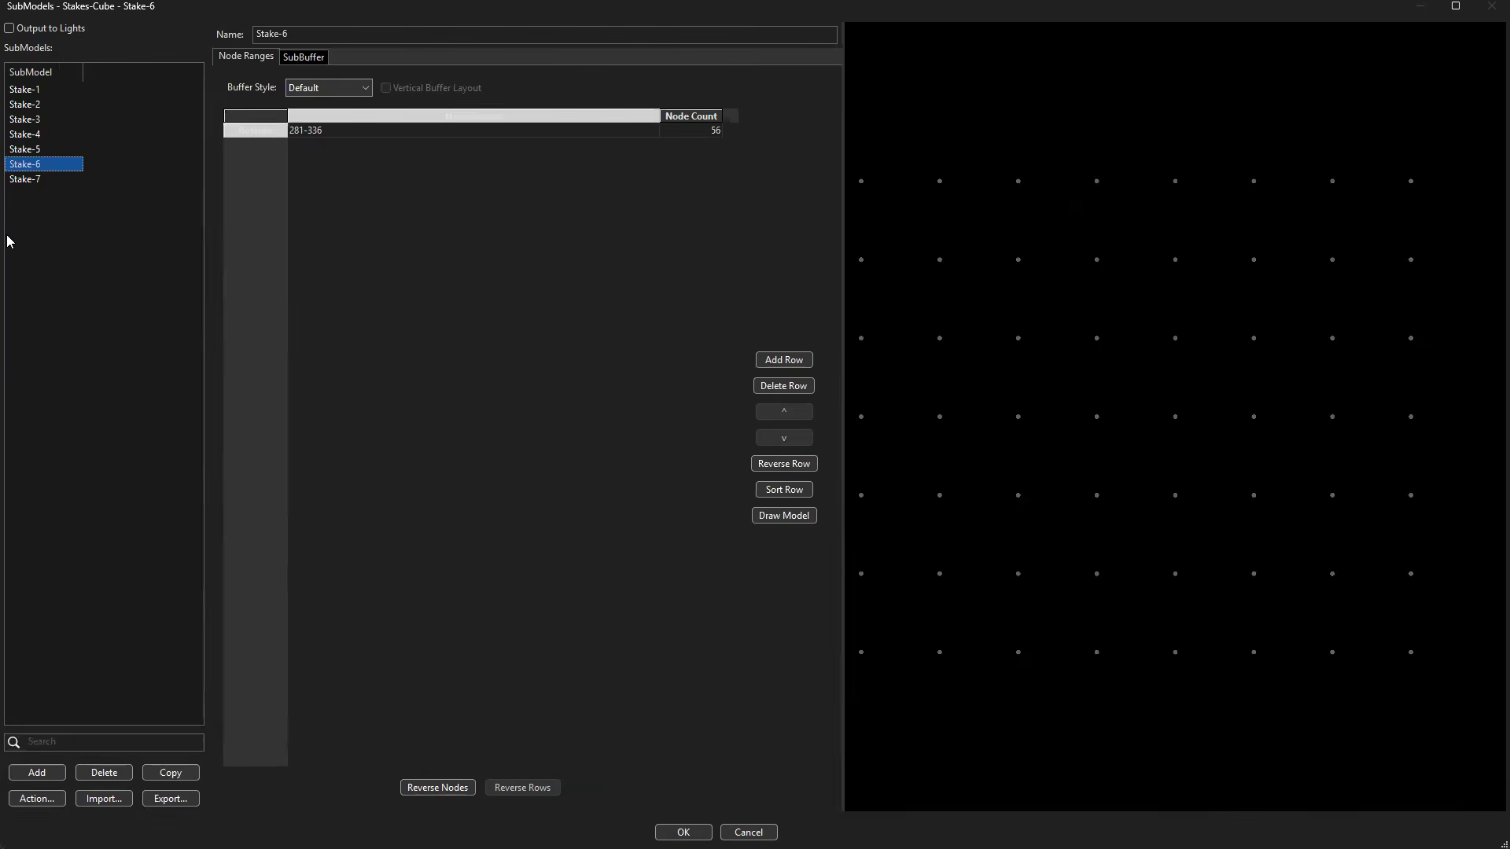
shift+click(16, 179)
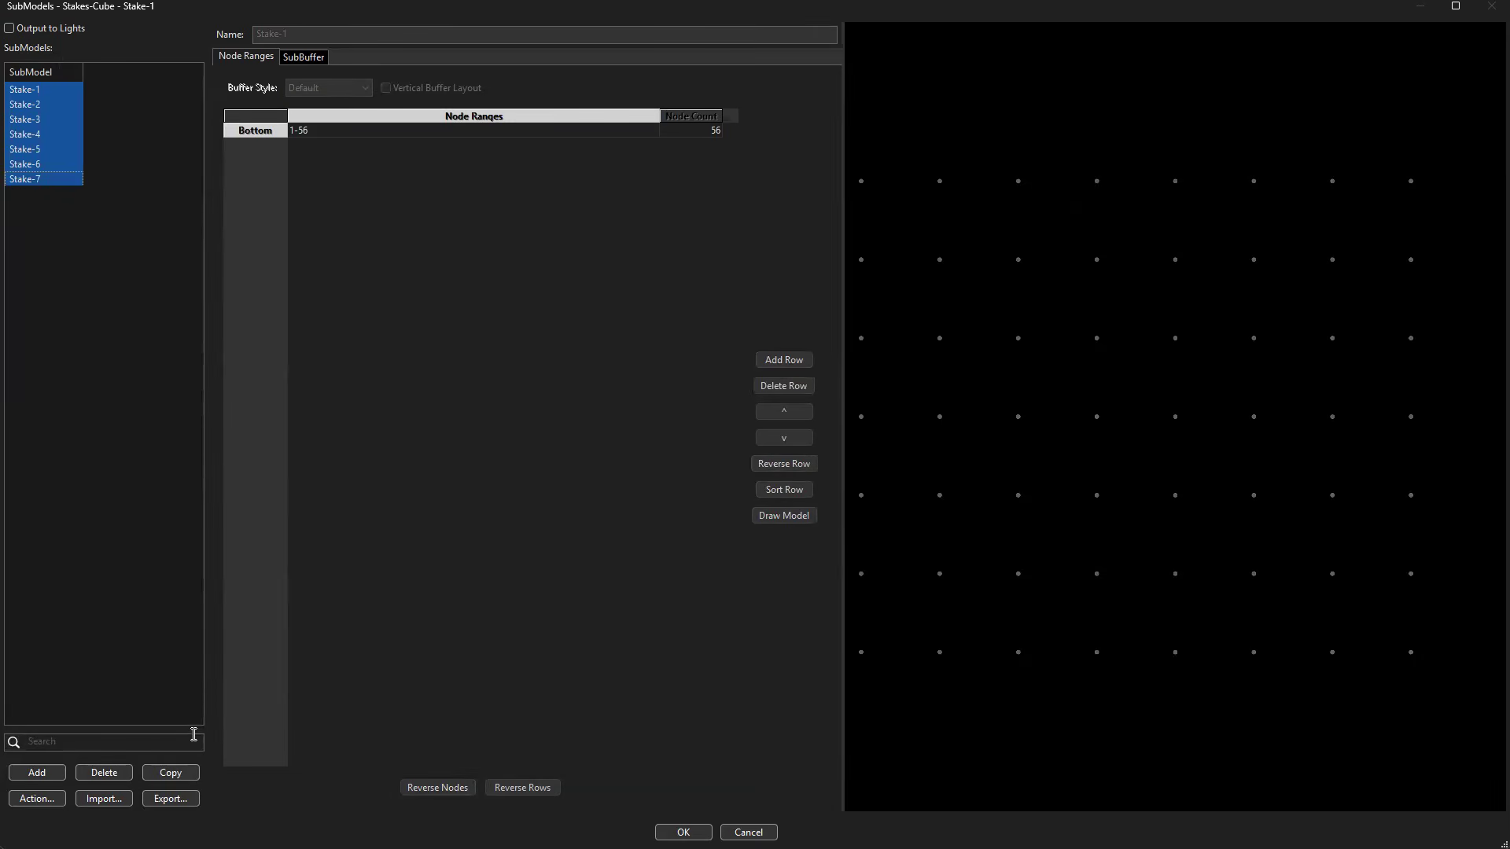
click(116, 770)
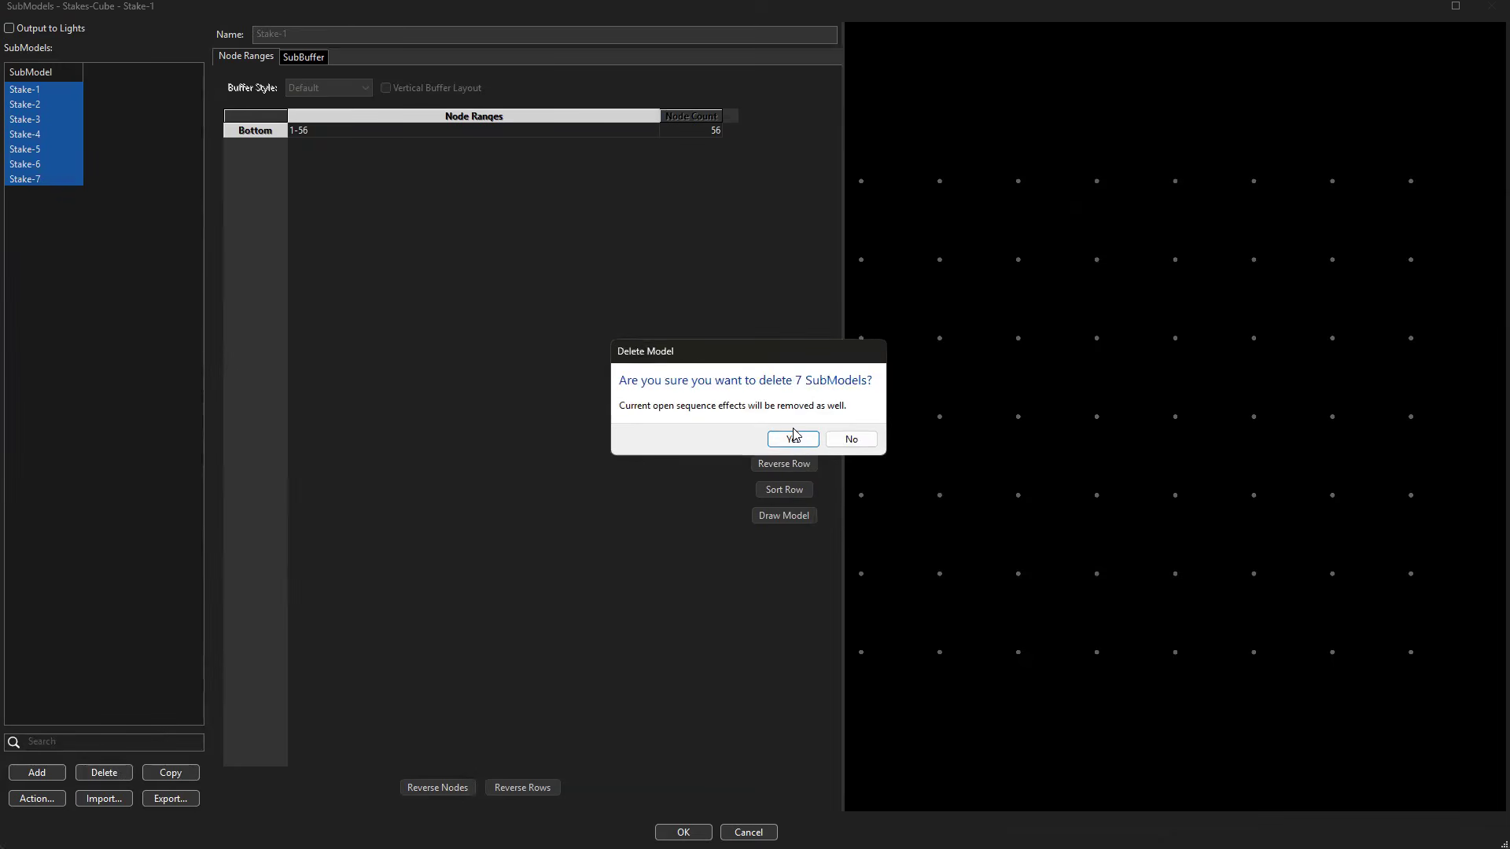
click(793, 439)
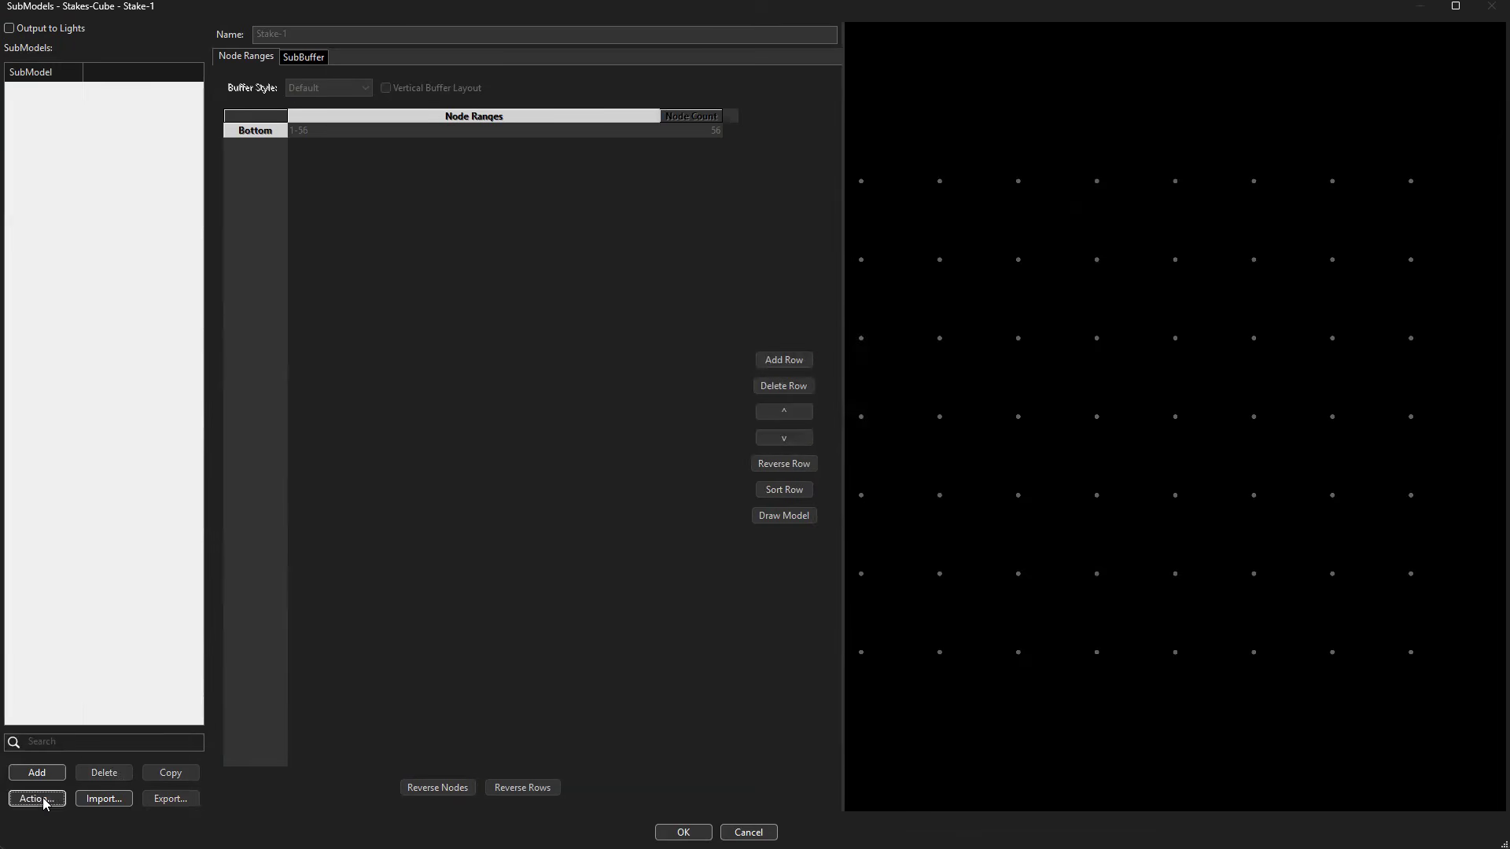
Generate 56 Stakes-Cube submodels of type Nodes with base name Stake-1, and accept the submodel changes.
click(37, 800)
click(111, 806)
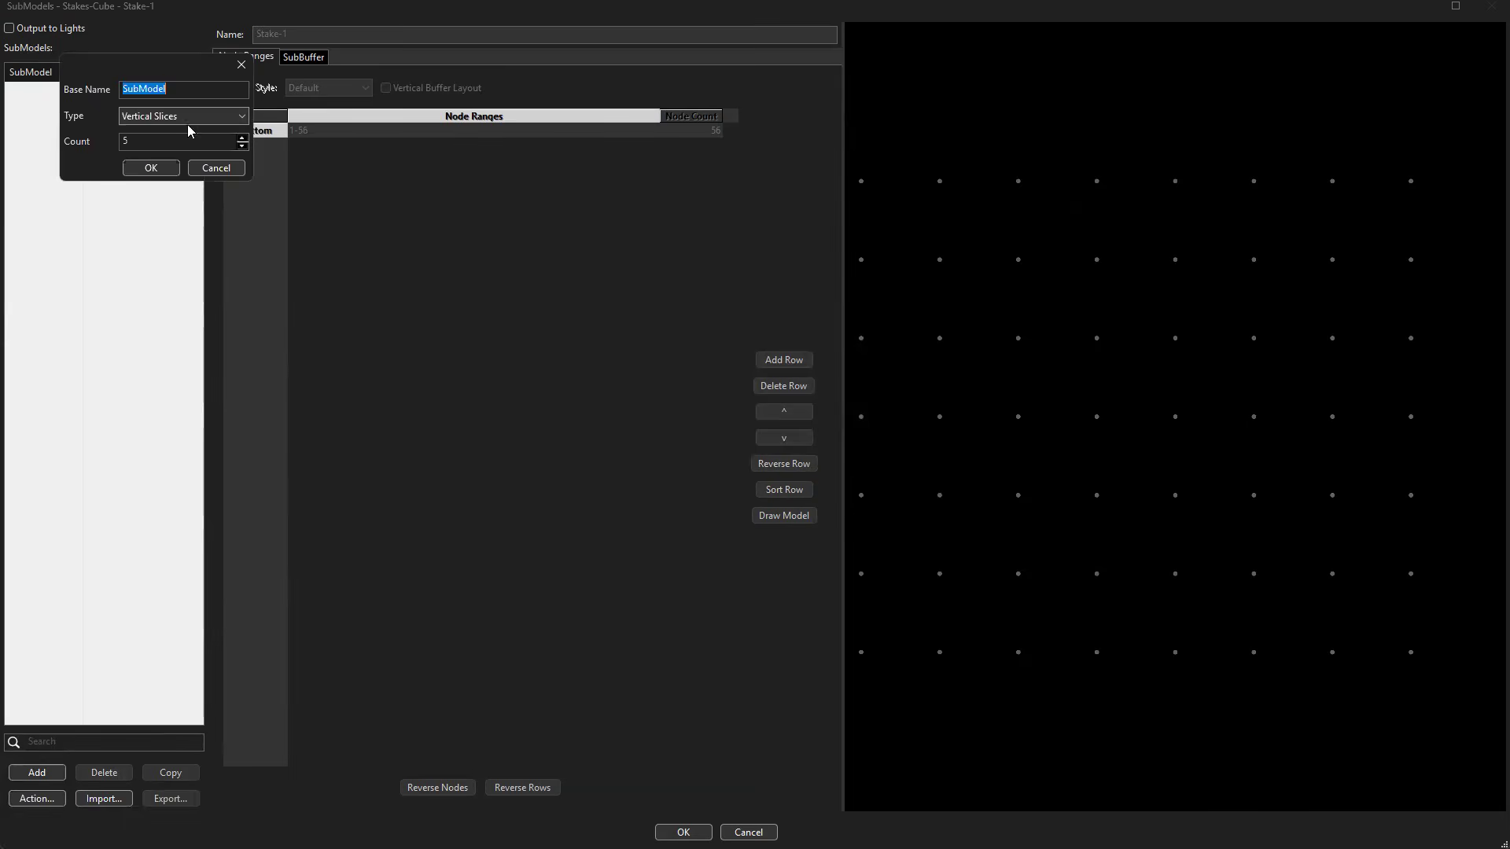
click(233, 119)
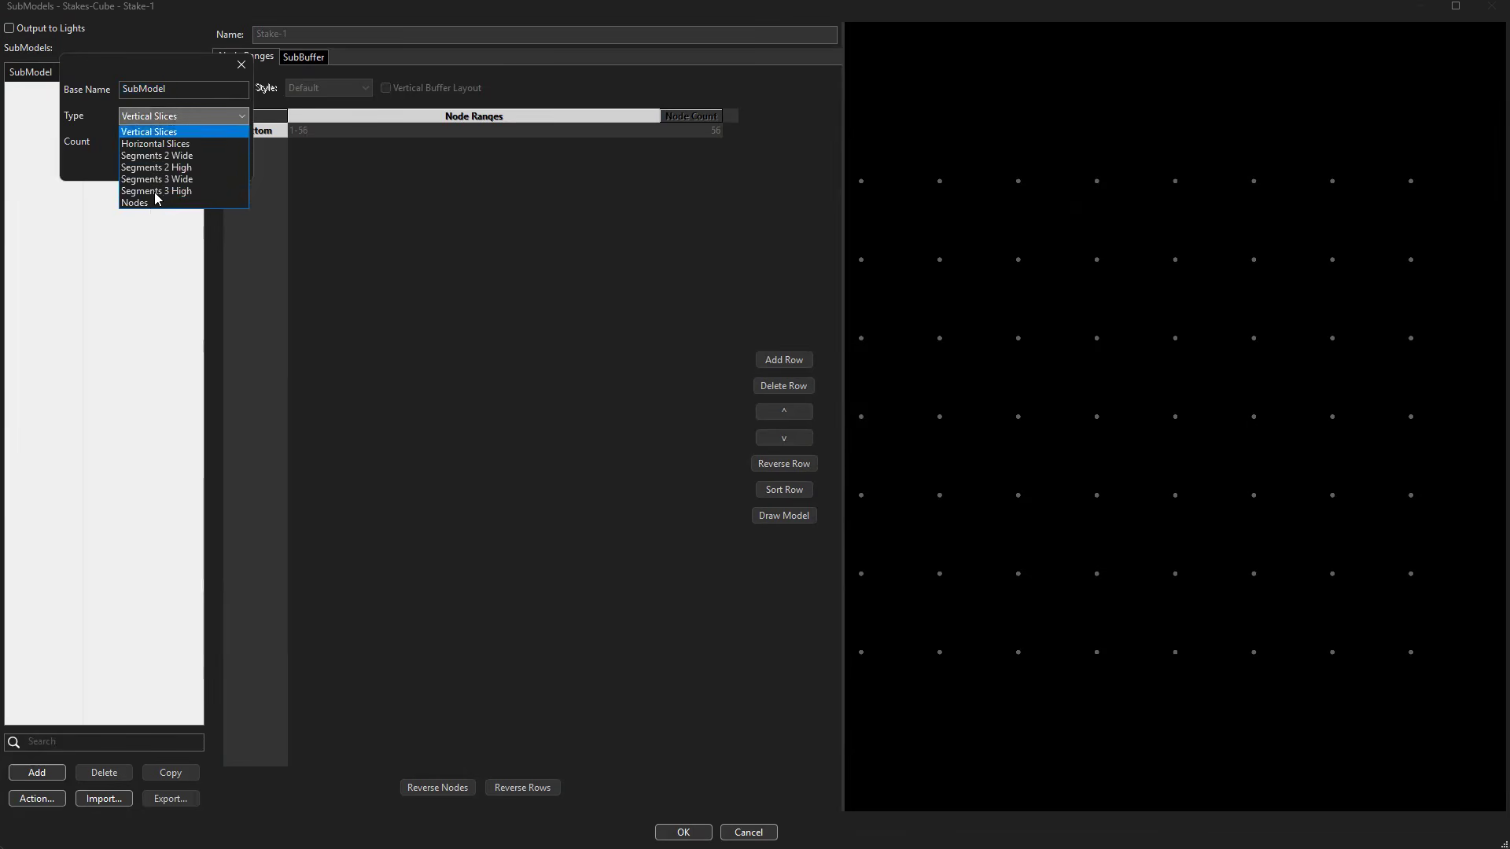
click(152, 206)
click(22, 81)
text(ake)
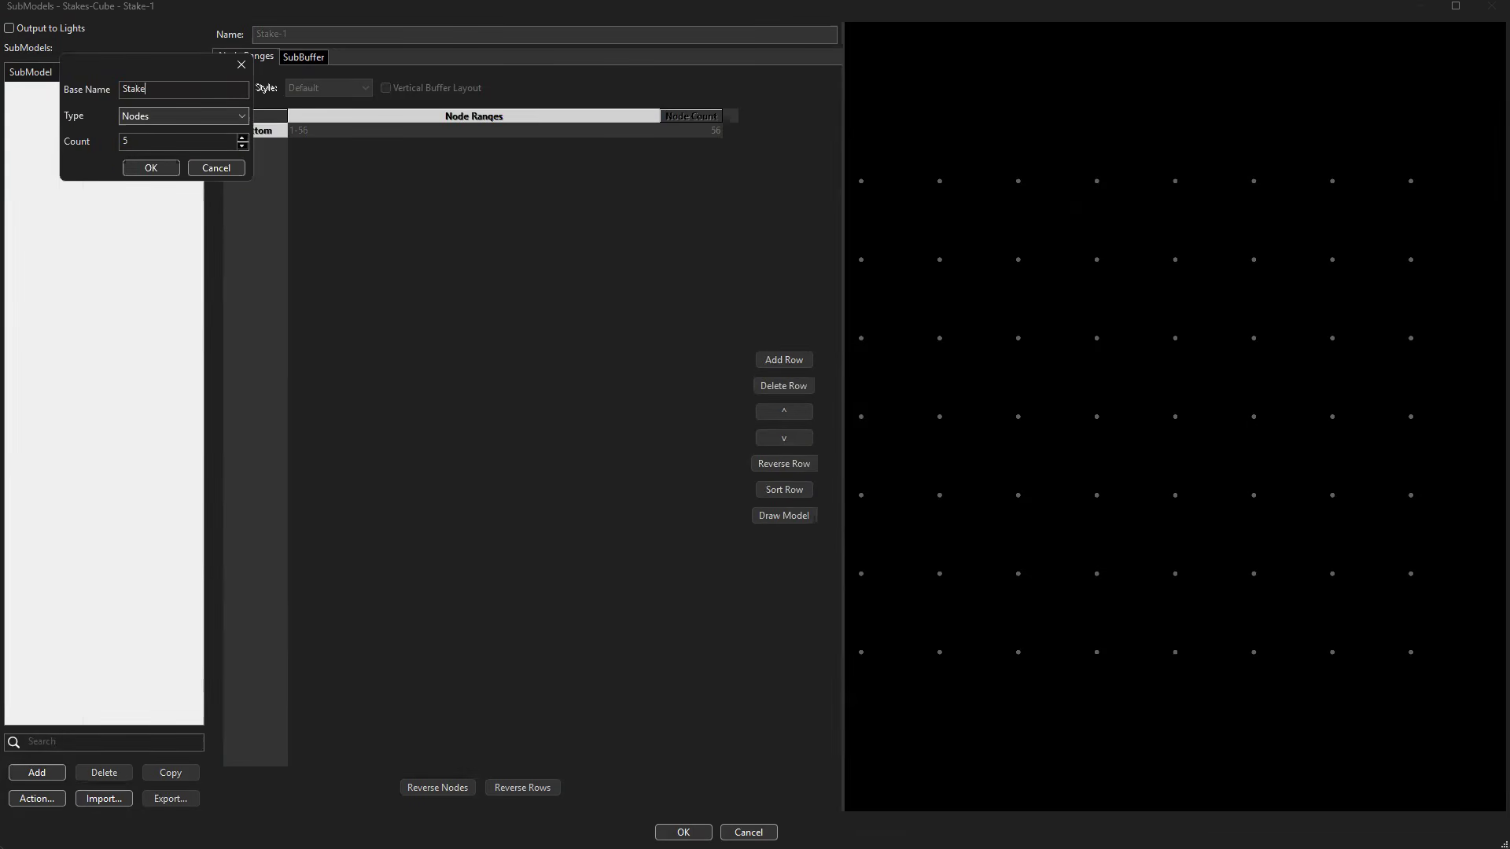
text(-1)
click(147, 174)
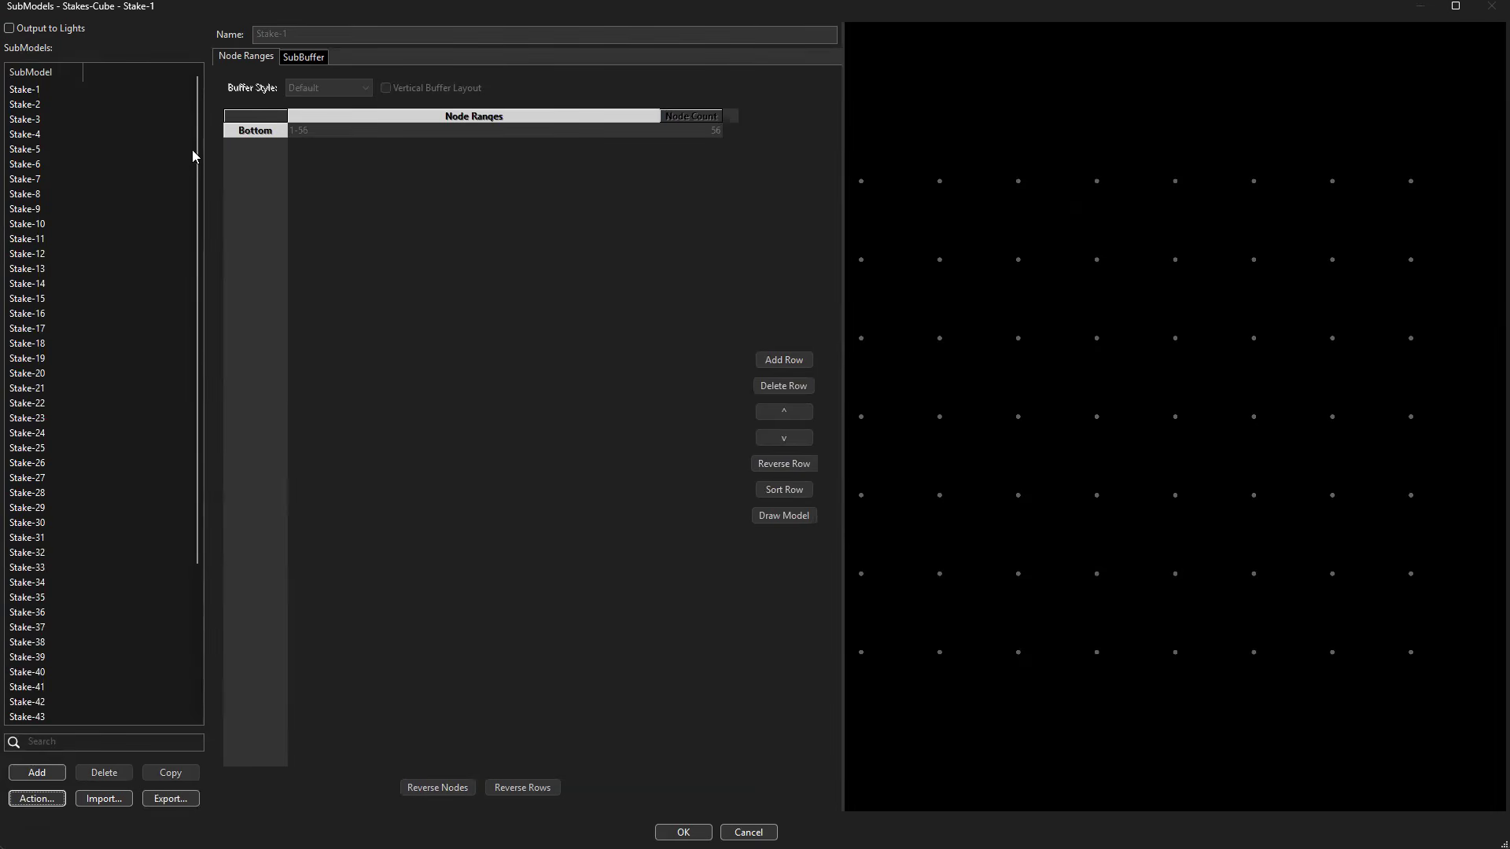
scroll(189, 469, down, 4)
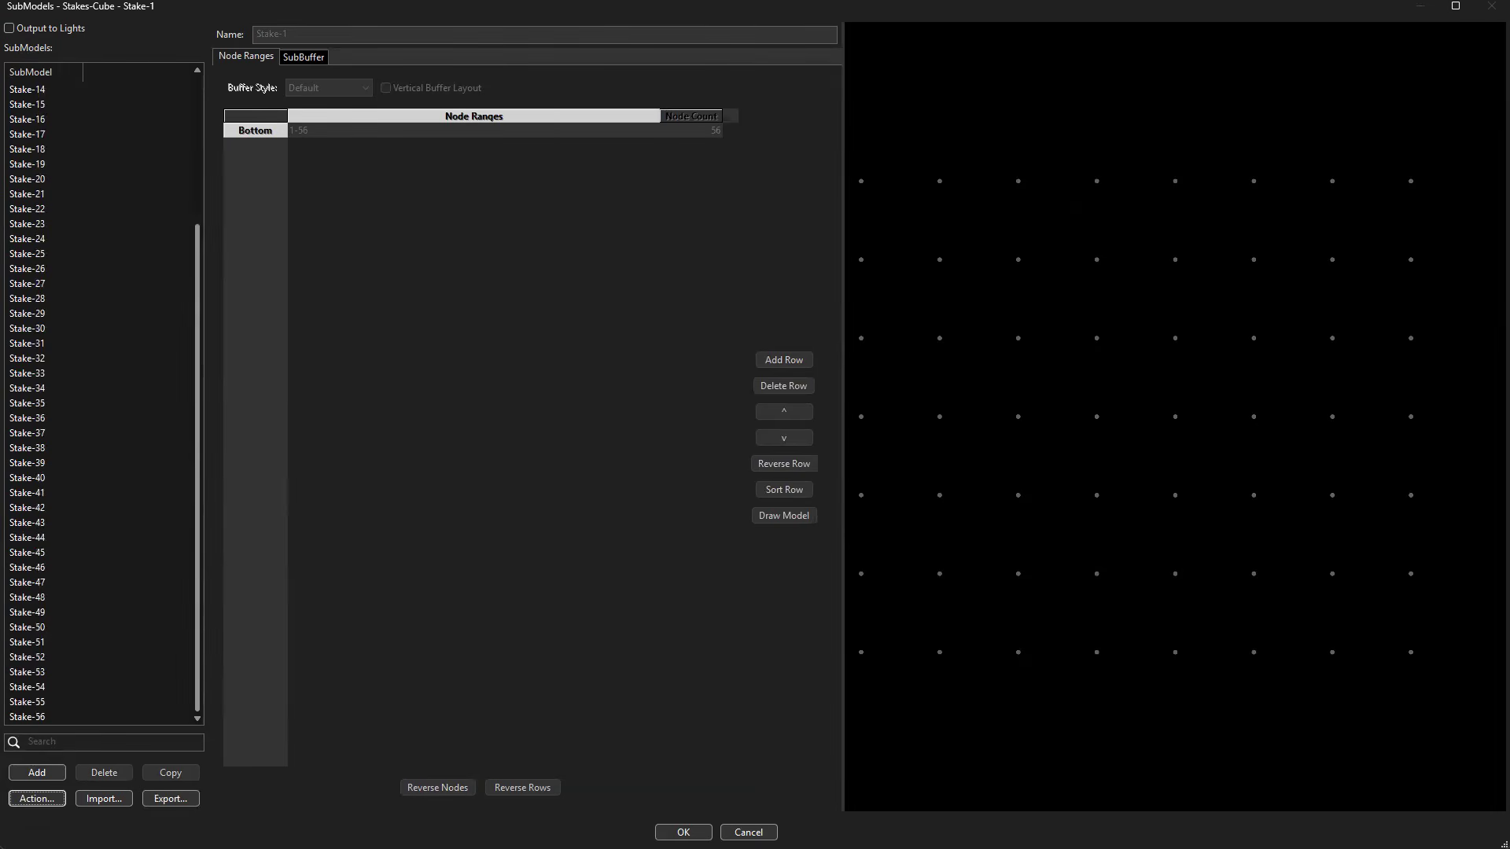
click(684, 832)
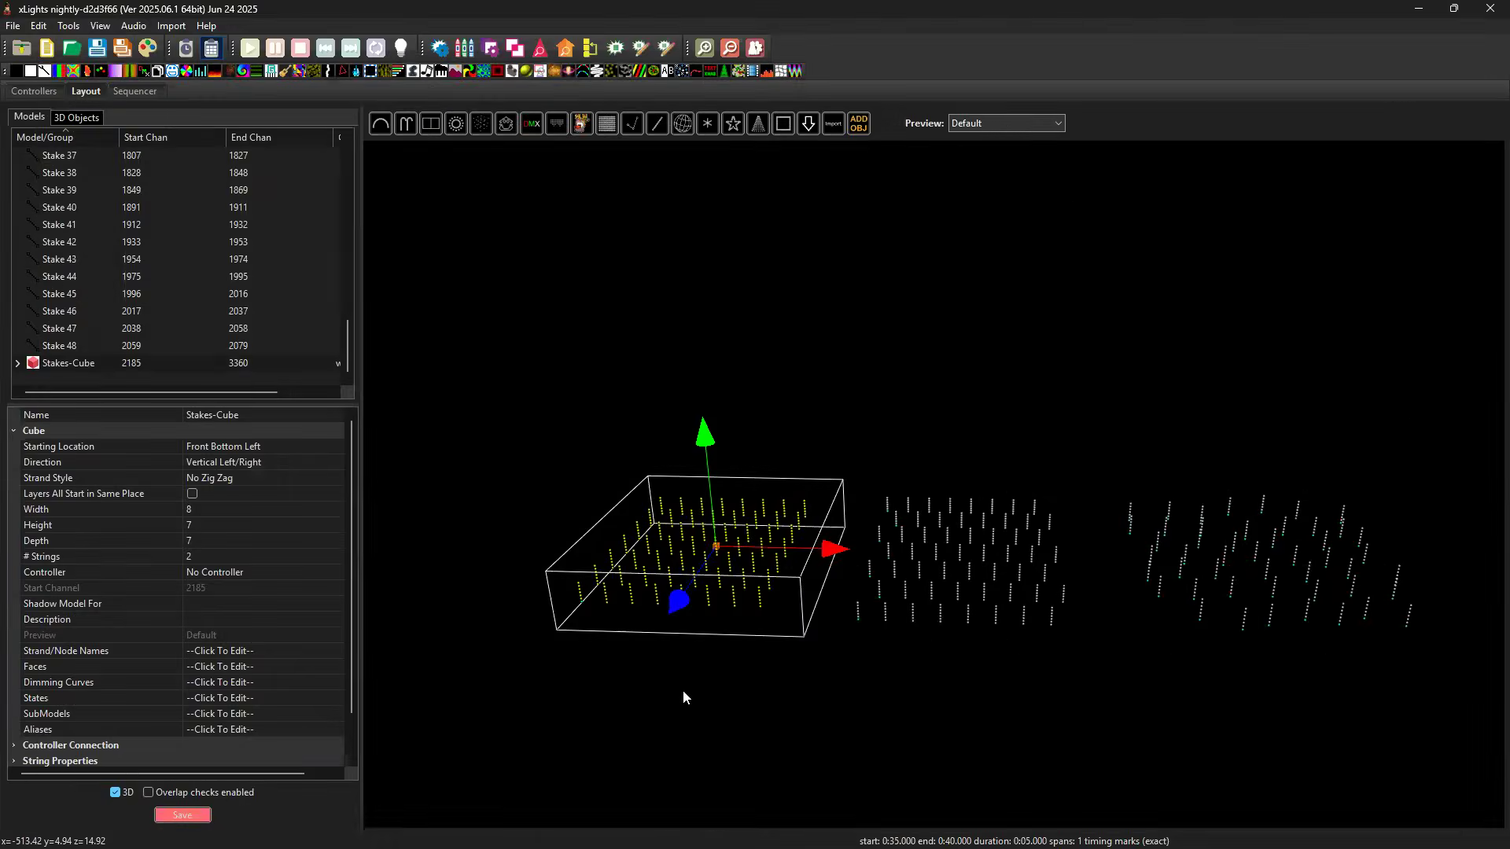
click(684, 693)
Add a blue On effect to Stakes-Cube in the sequence at 1:10 and extend it to about 1:31.
click(136, 91)
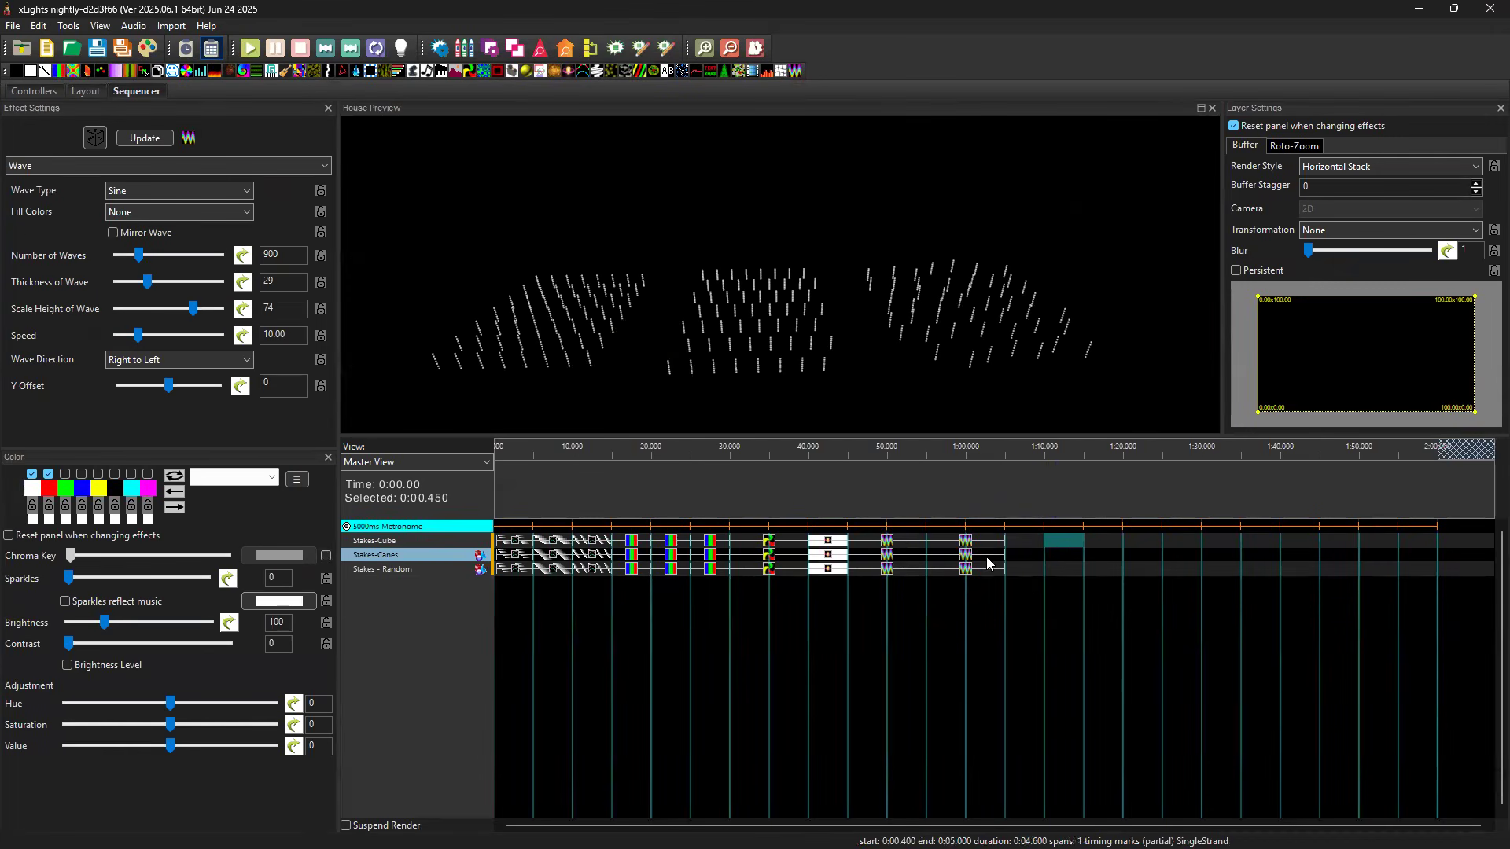
key(o)
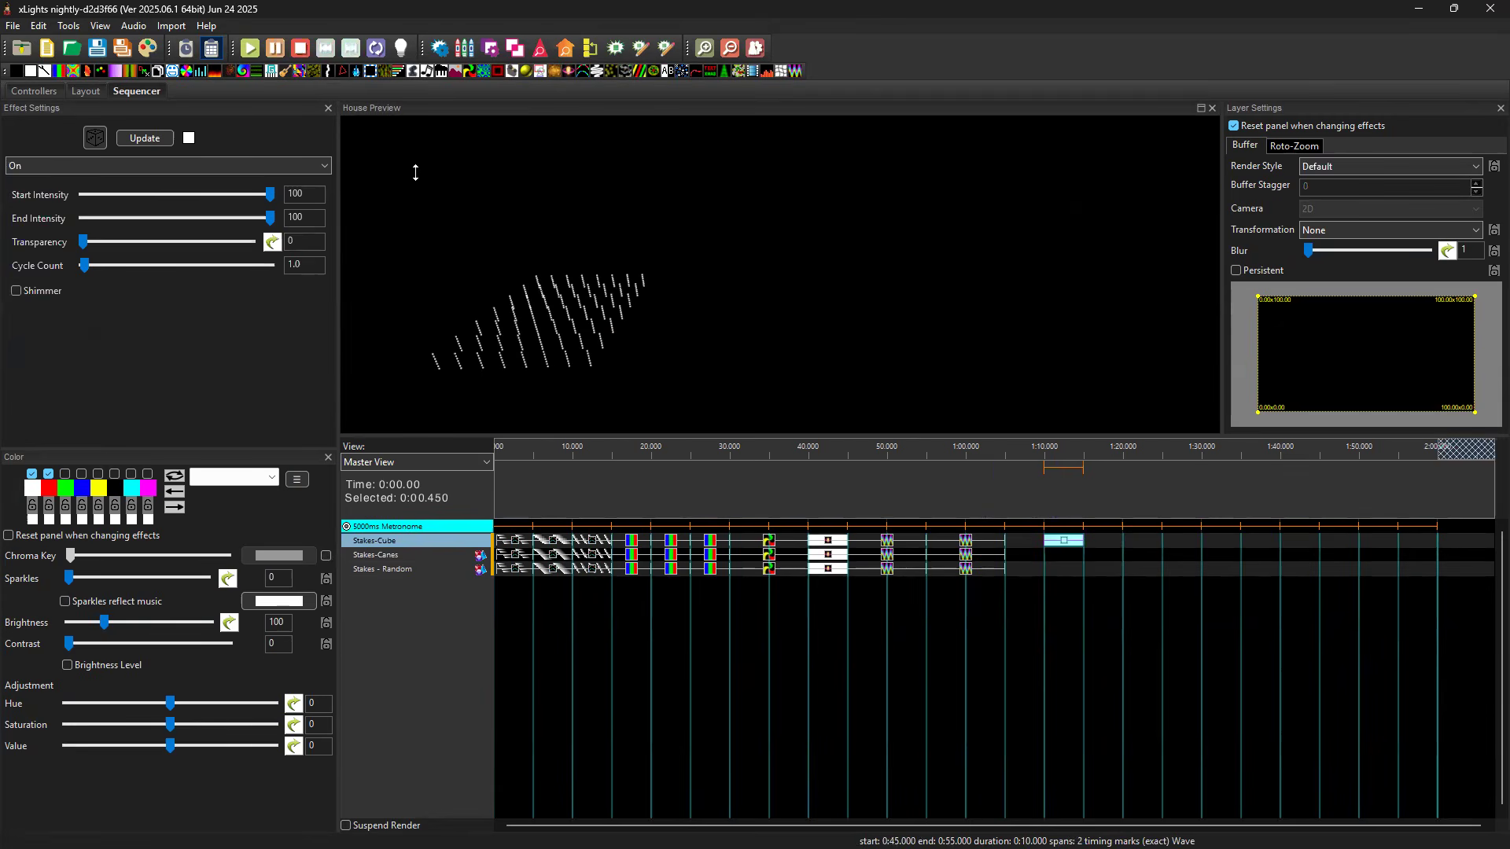
click(83, 474)
click(48, 474)
drag(1084, 541, 1212, 554)
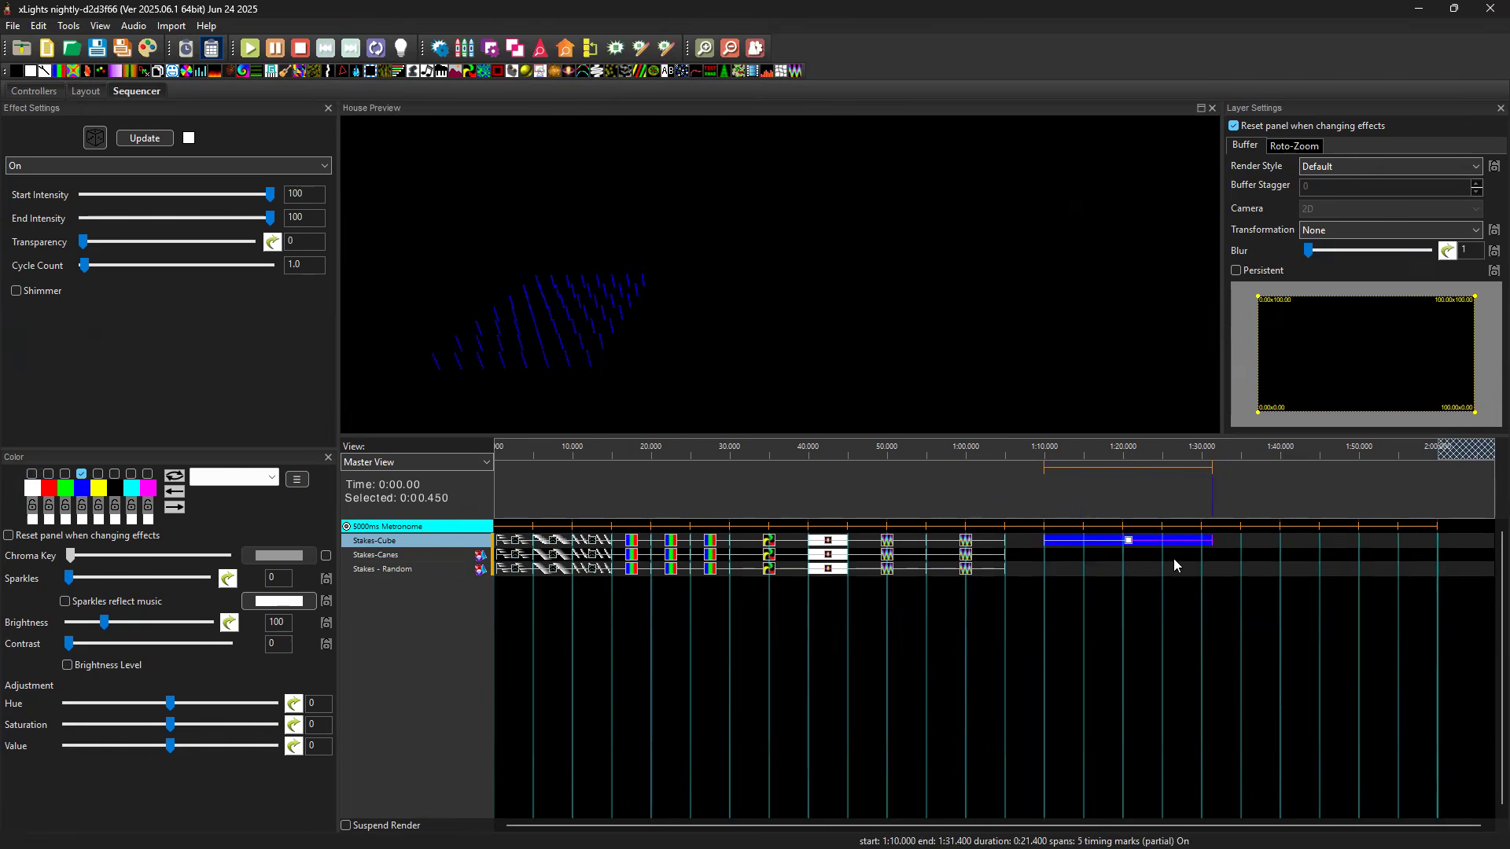
Show the Stakes-Cube submodels and add a white On effect to Stake-1 from 1:10 to 1:15.
double_click(395, 541)
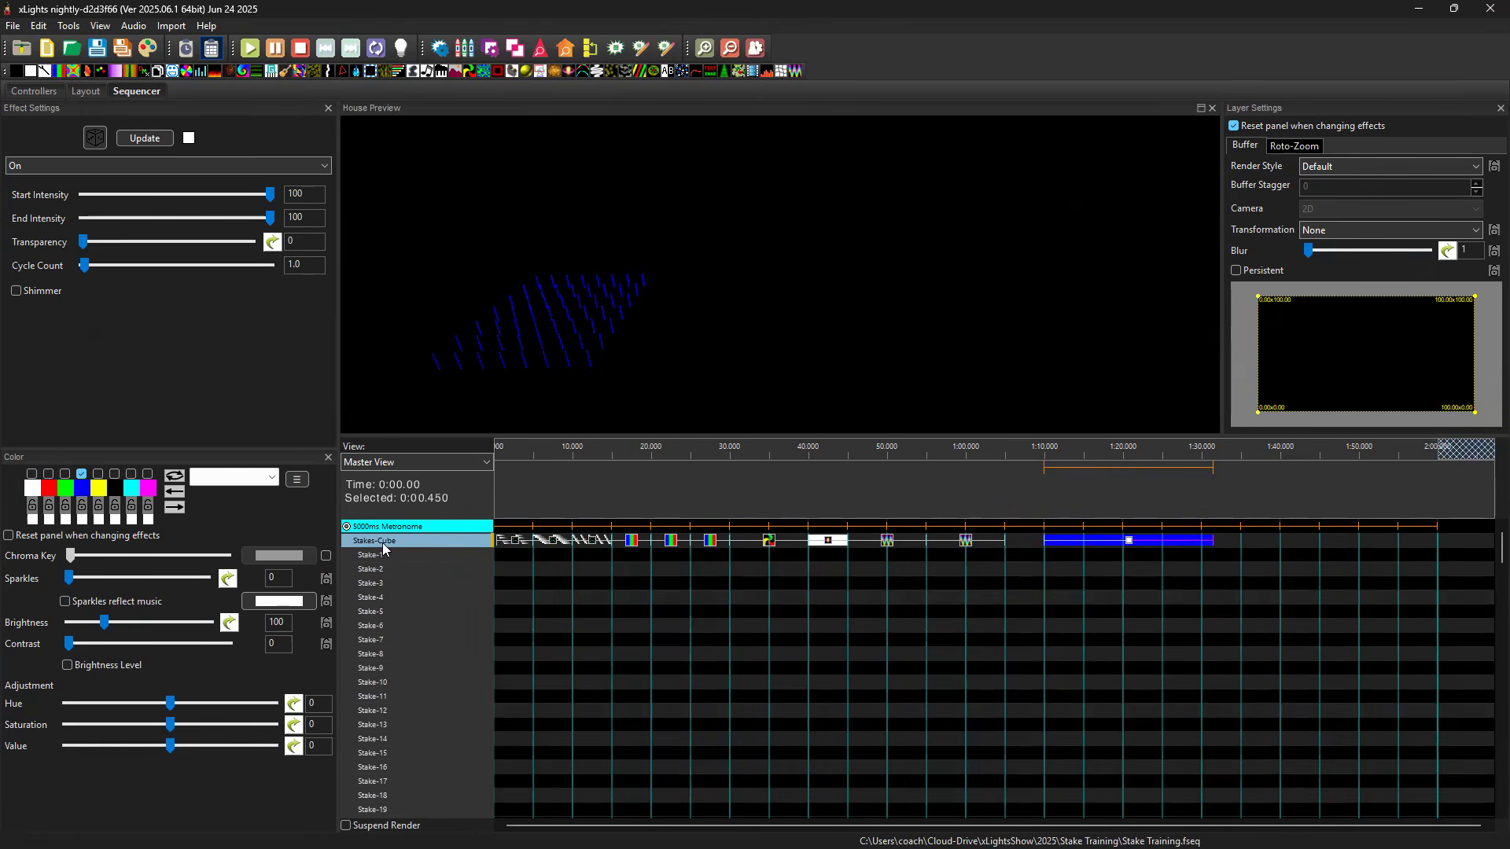
click(1059, 555)
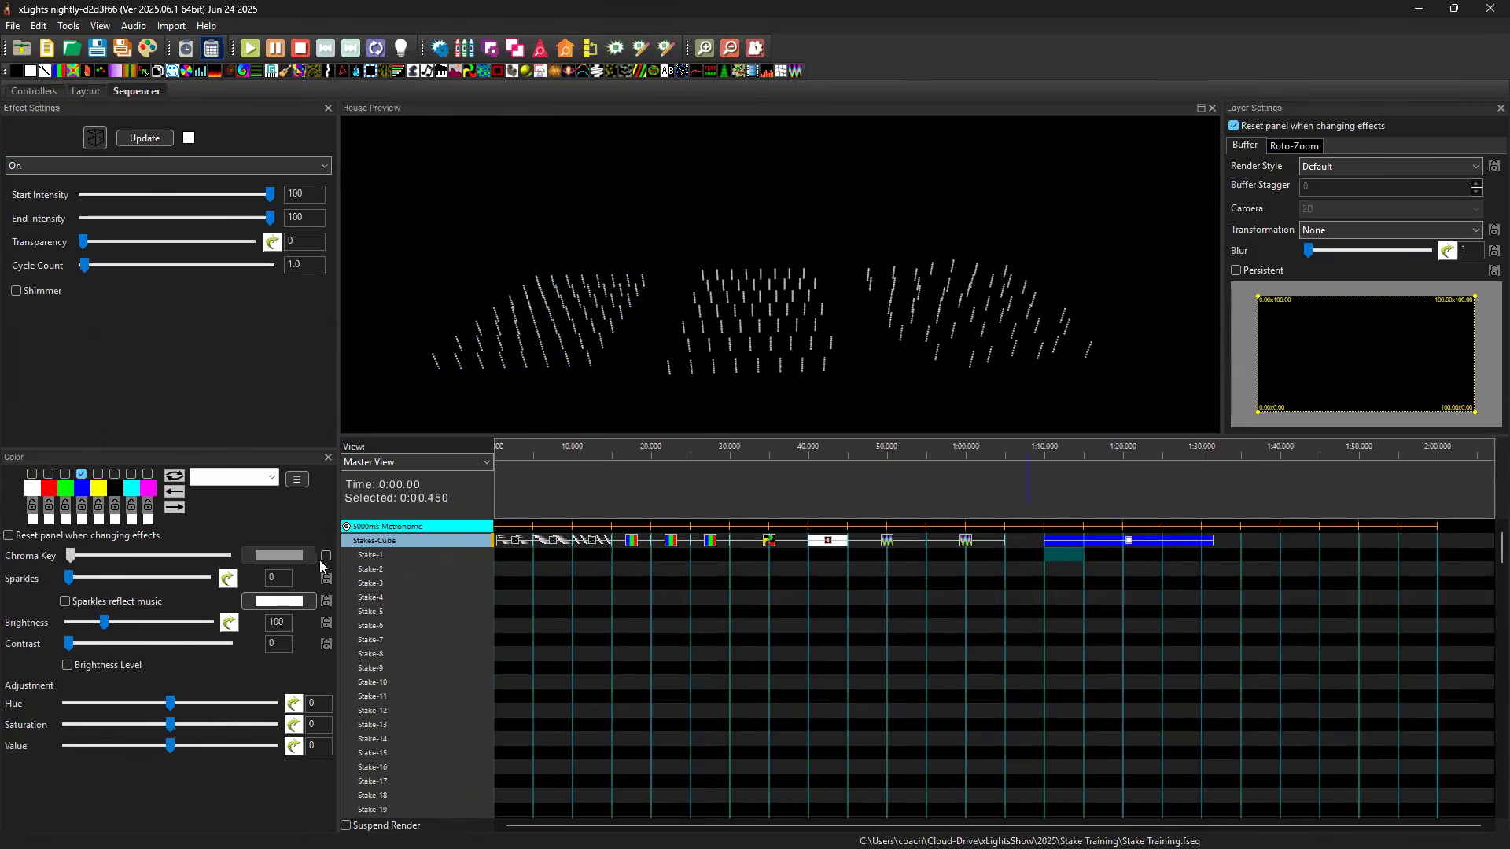
key(o)
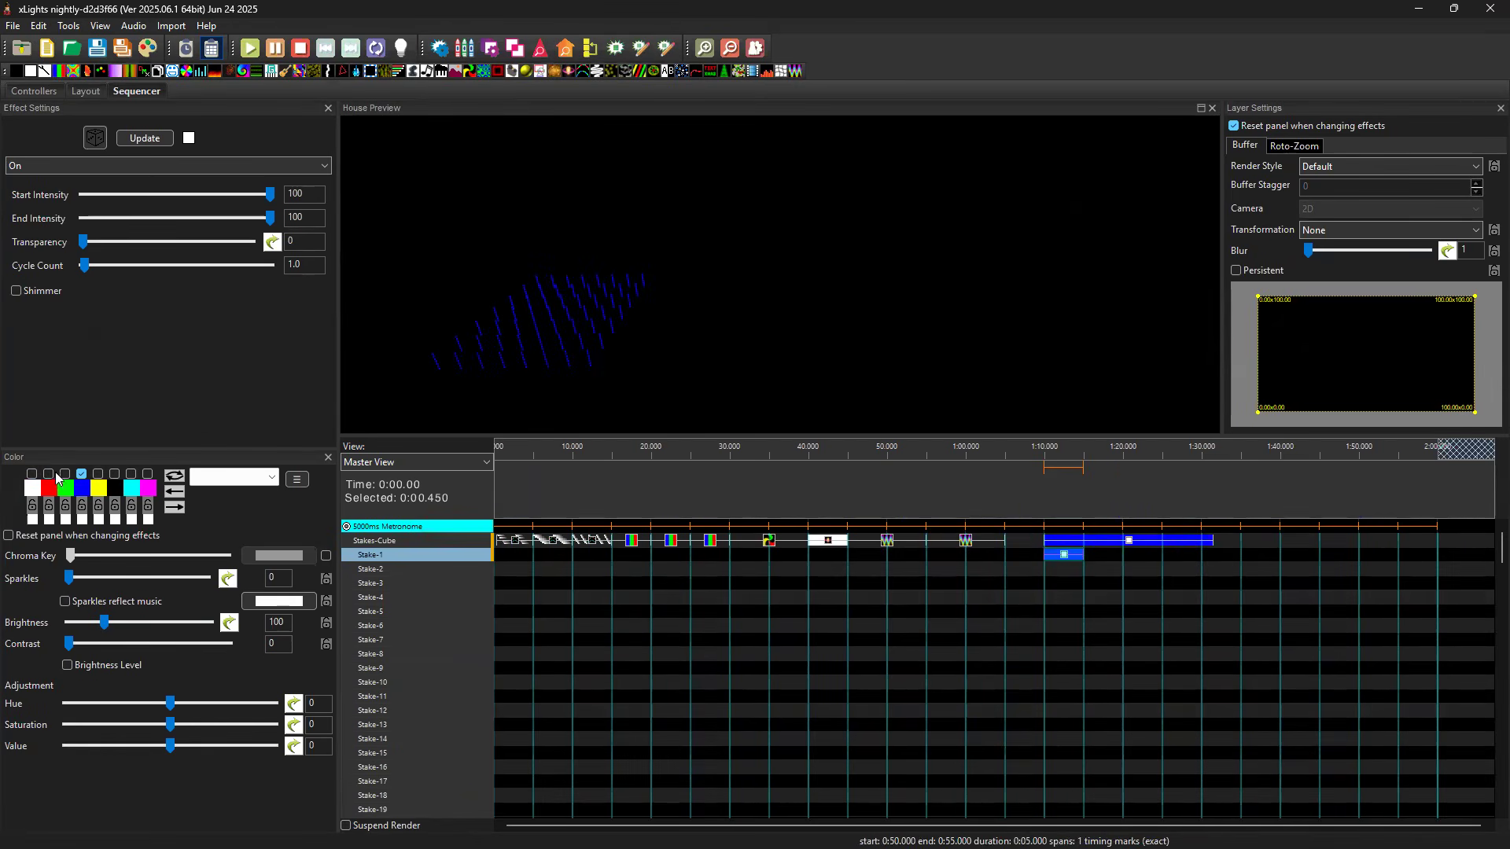
click(32, 474)
click(81, 474)
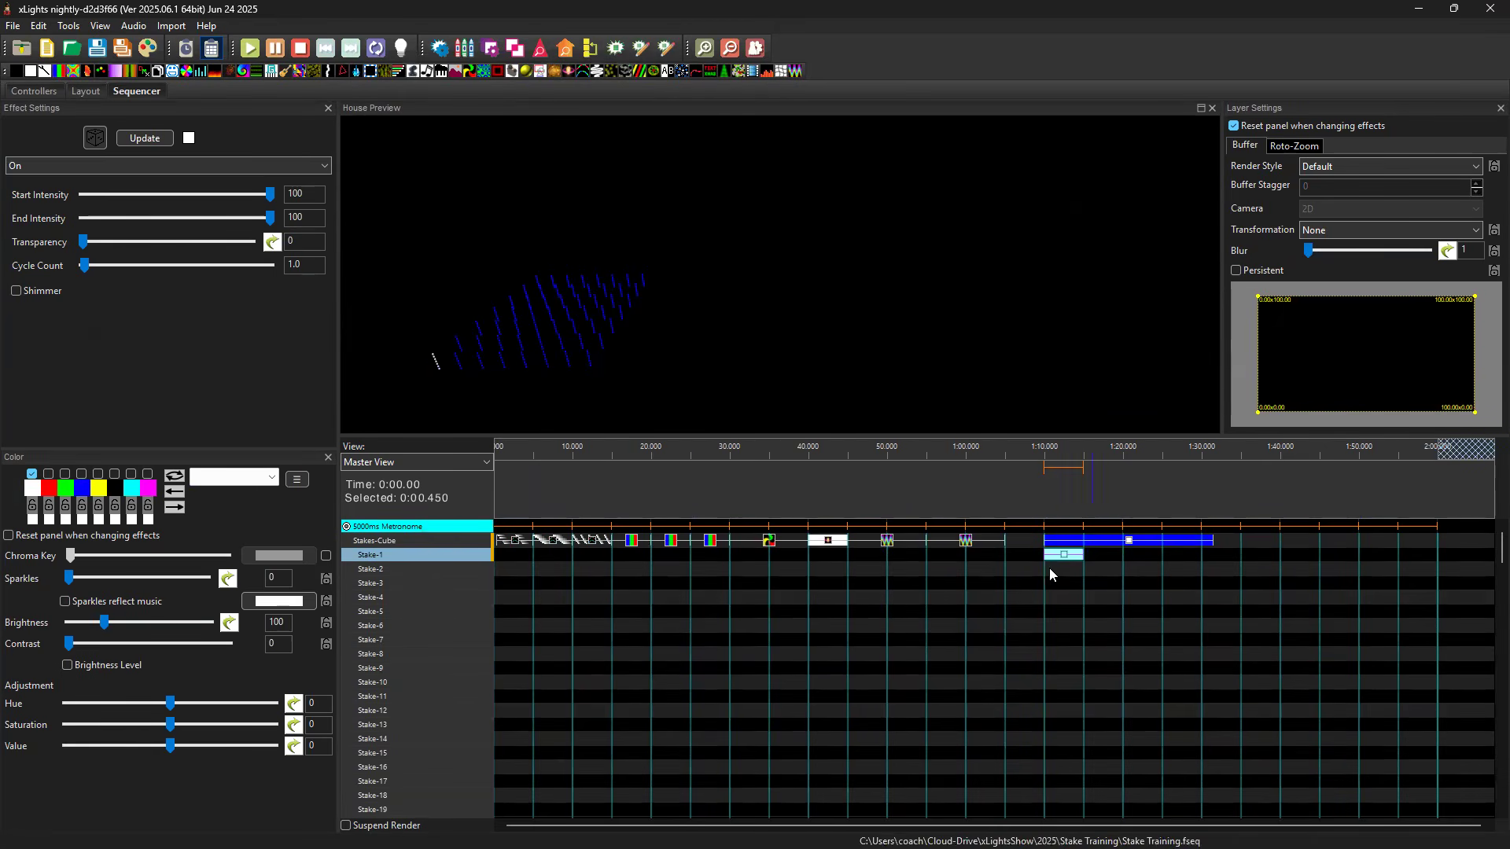
Move the white On effect from Stake-1 through the submodel rows down to Stake-25.
key(shift+Down)
key(shift+Down)
key(shift+Down)
key(shift+Down)
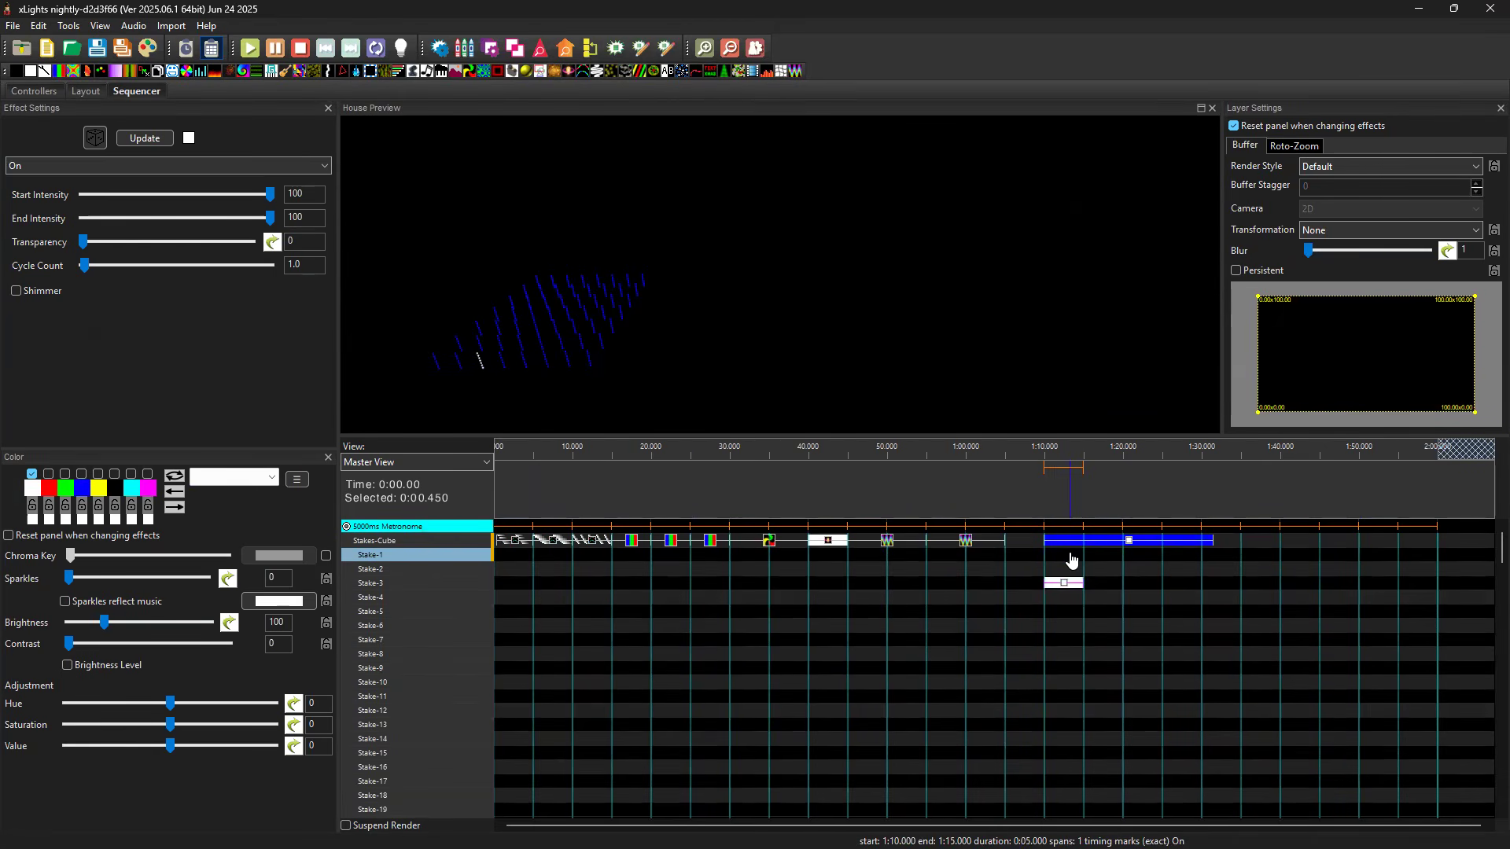
key(shift+Down)
key(shift+Down)
key(shift+Down)
key(shift+Down)
key(shift+Down)
key(shift+Down)
key(shift+Down)
key(shift+Down)
key(shift+Down)
key(shift+Down)
key(shift+Down)
key(shift+Down)
key(shift+Down)
key(shift+Down)
key(shift+Down)
key(shift+Down)
key(shift+Down)
key(shift+Down)
key(shift+Down)
key(shift+Down)
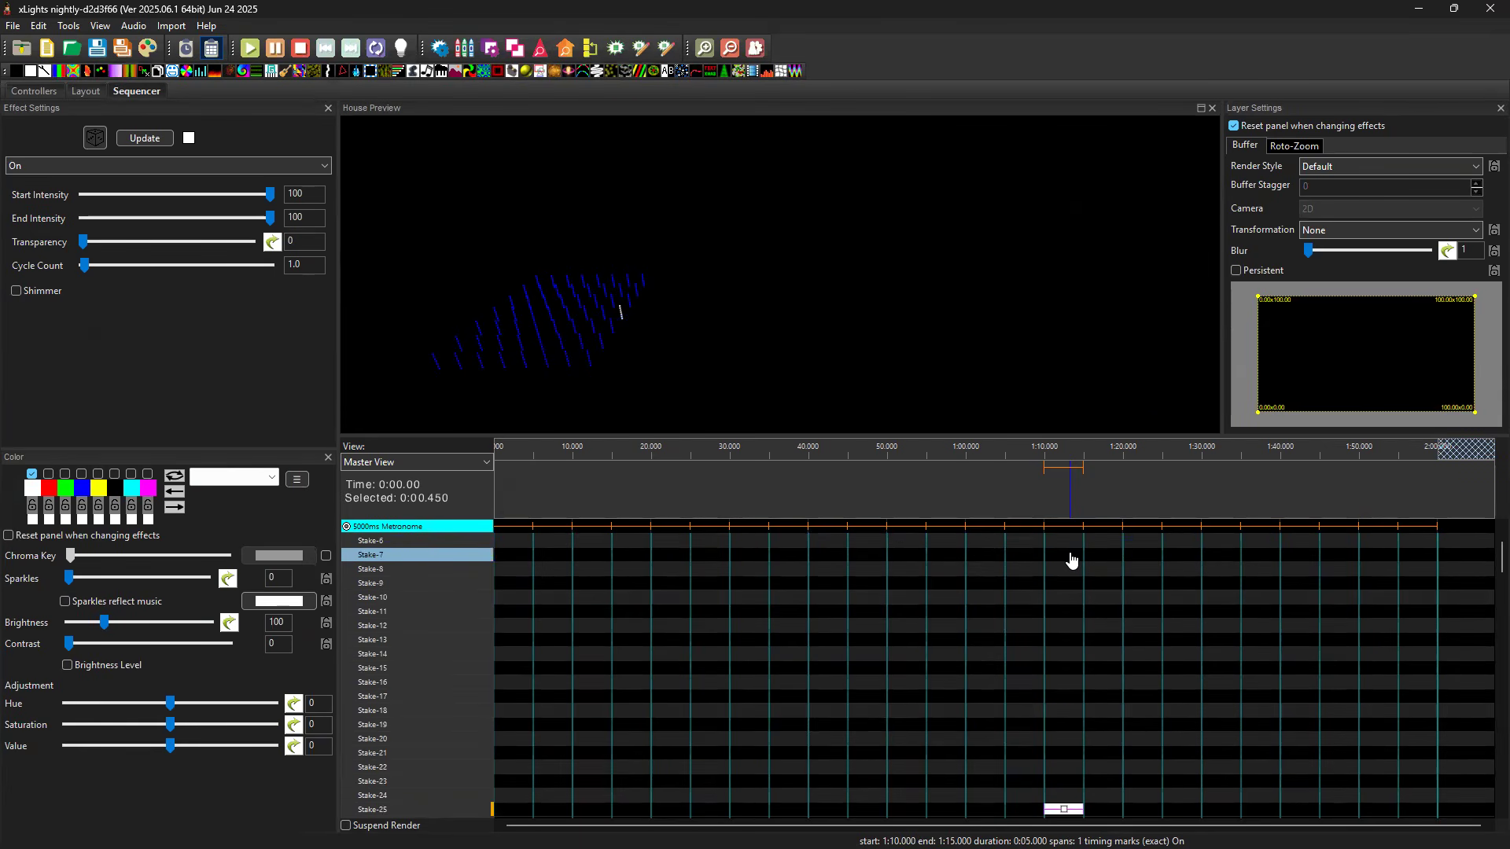
scroll(1074, 705, up, 6)
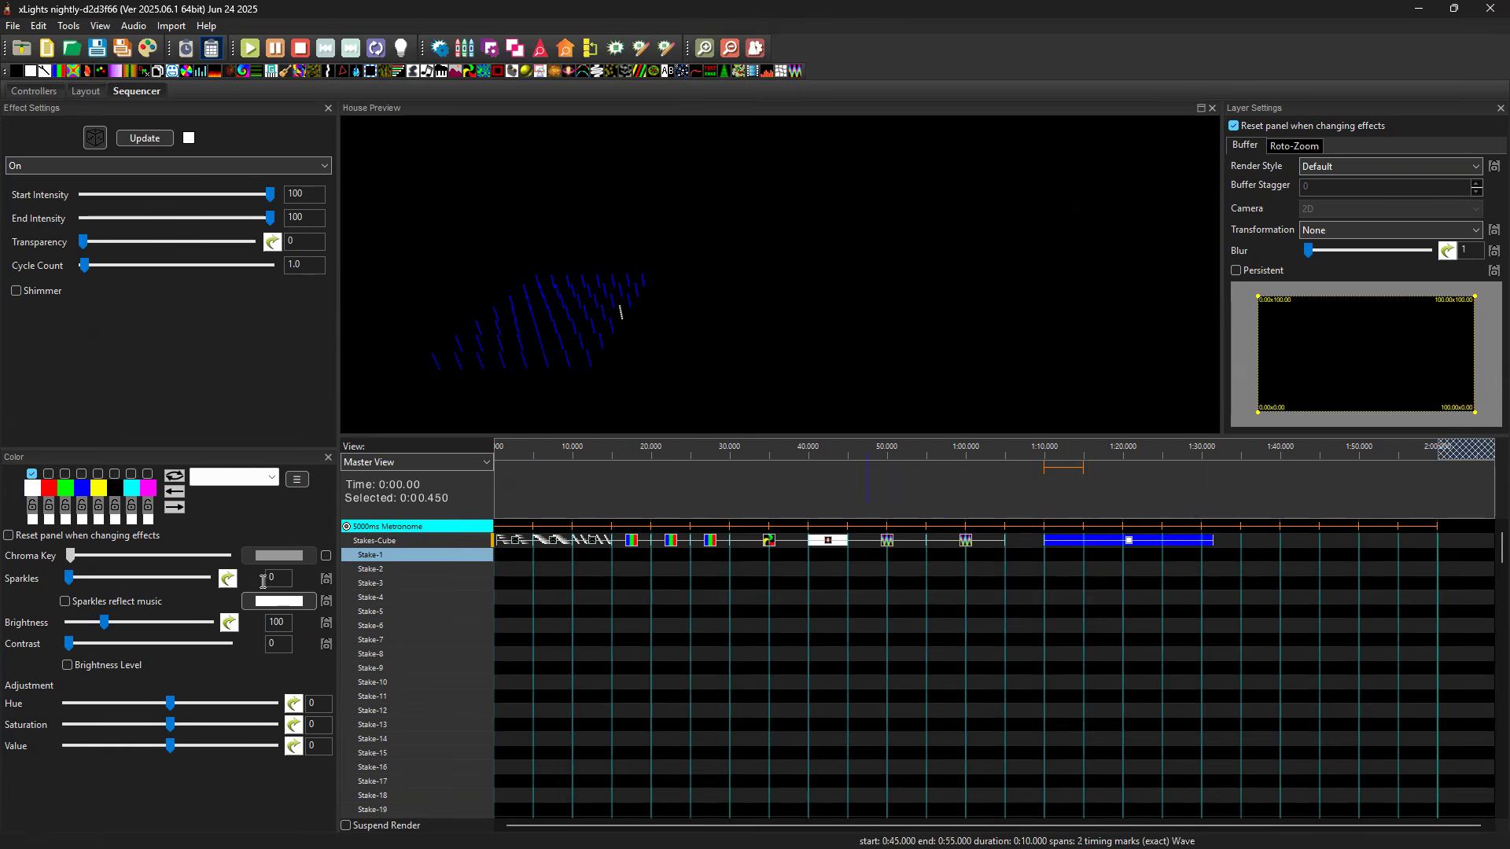
Collapse Stakes-Cube, expand Stakes-Canes to Strand 1 of CC Stakes-1, and add a white On effect there from 1:10 to 1:15.
double_click(399, 540)
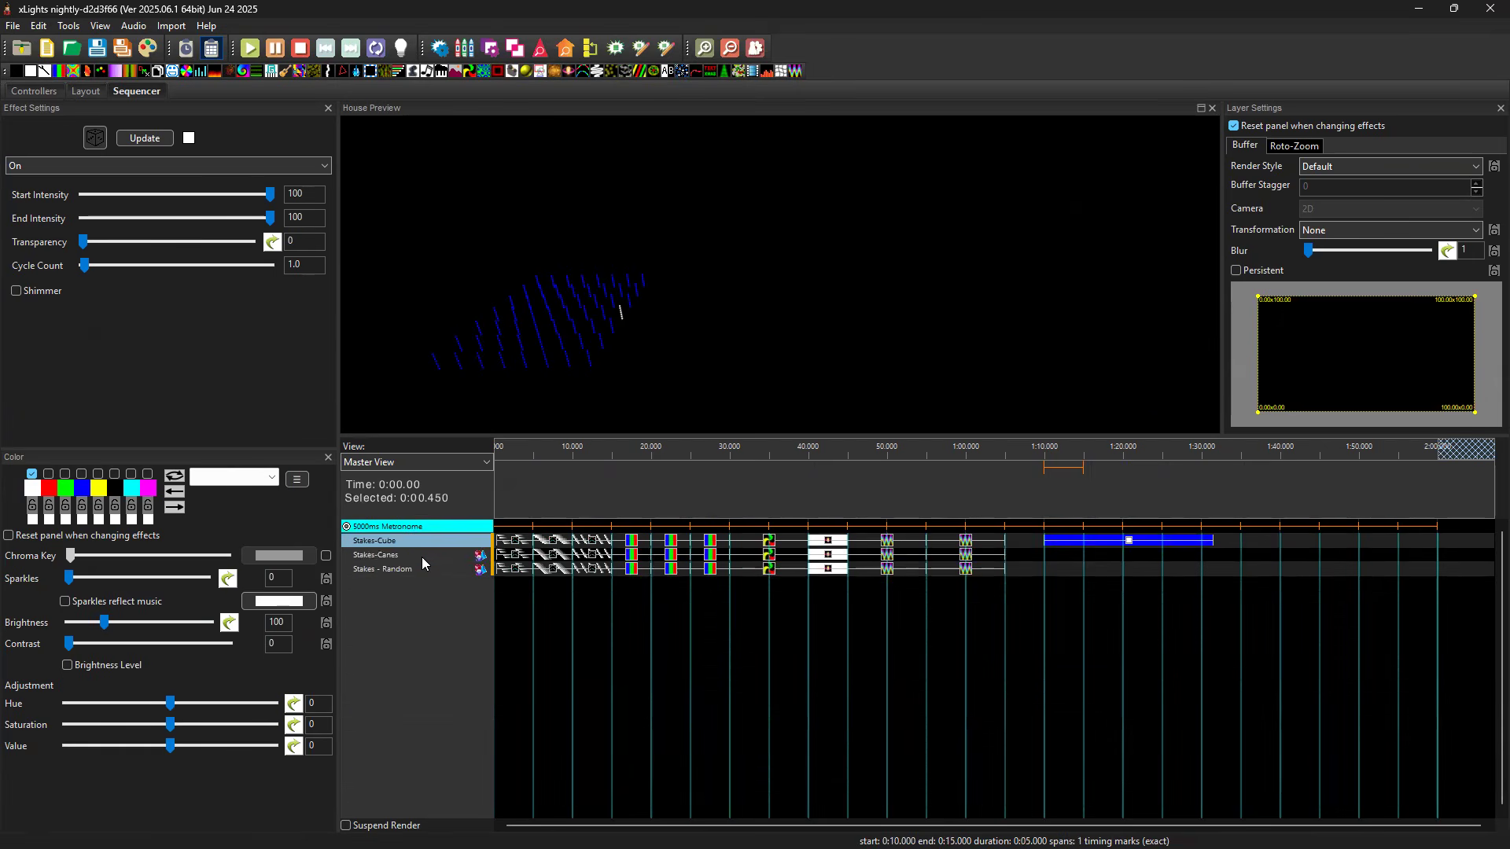
double_click(421, 557)
double_click(417, 566)
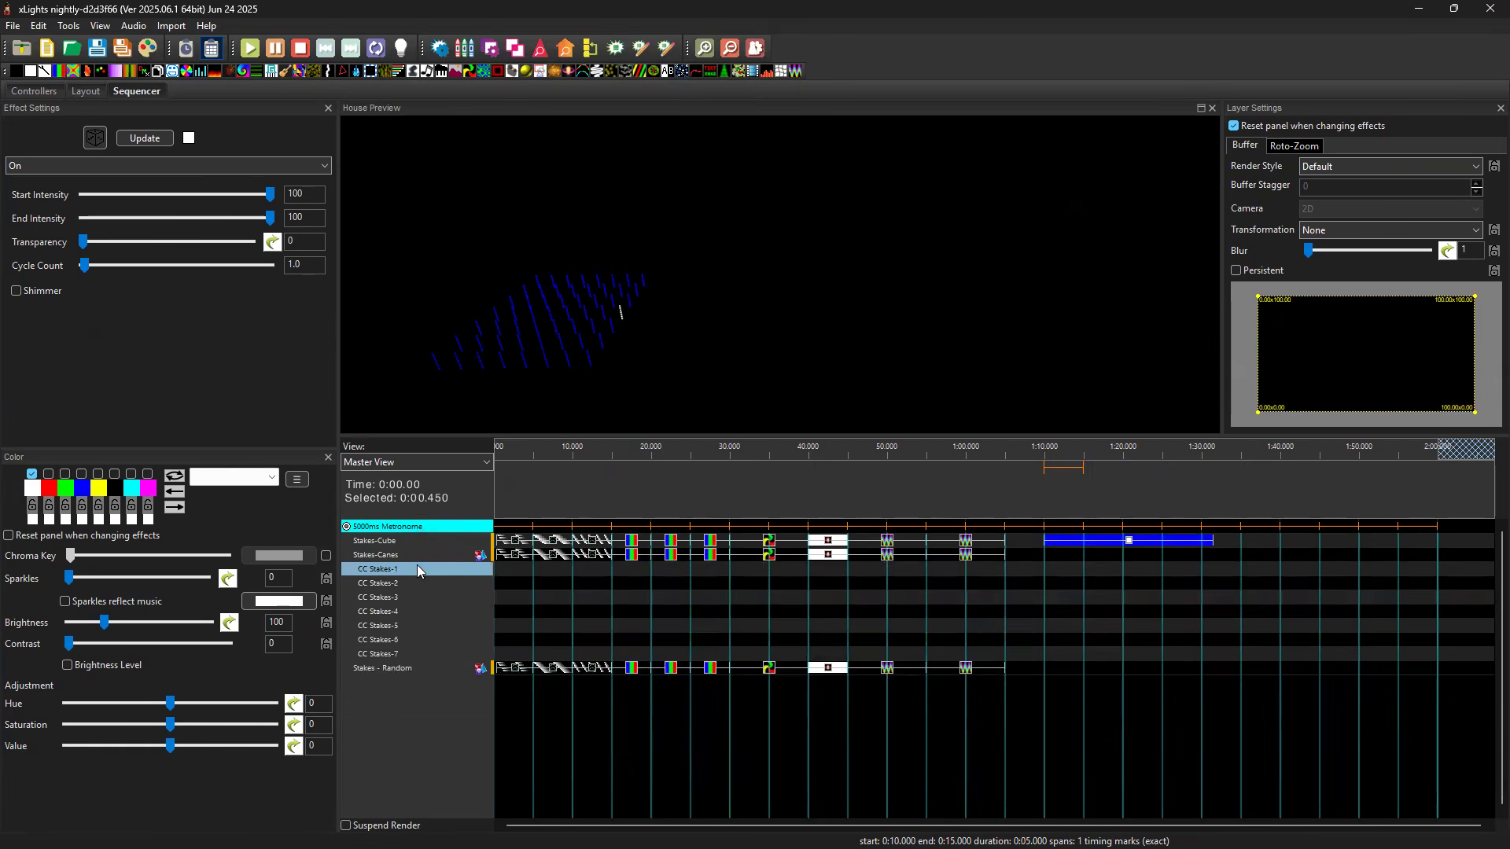
double_click(439, 584)
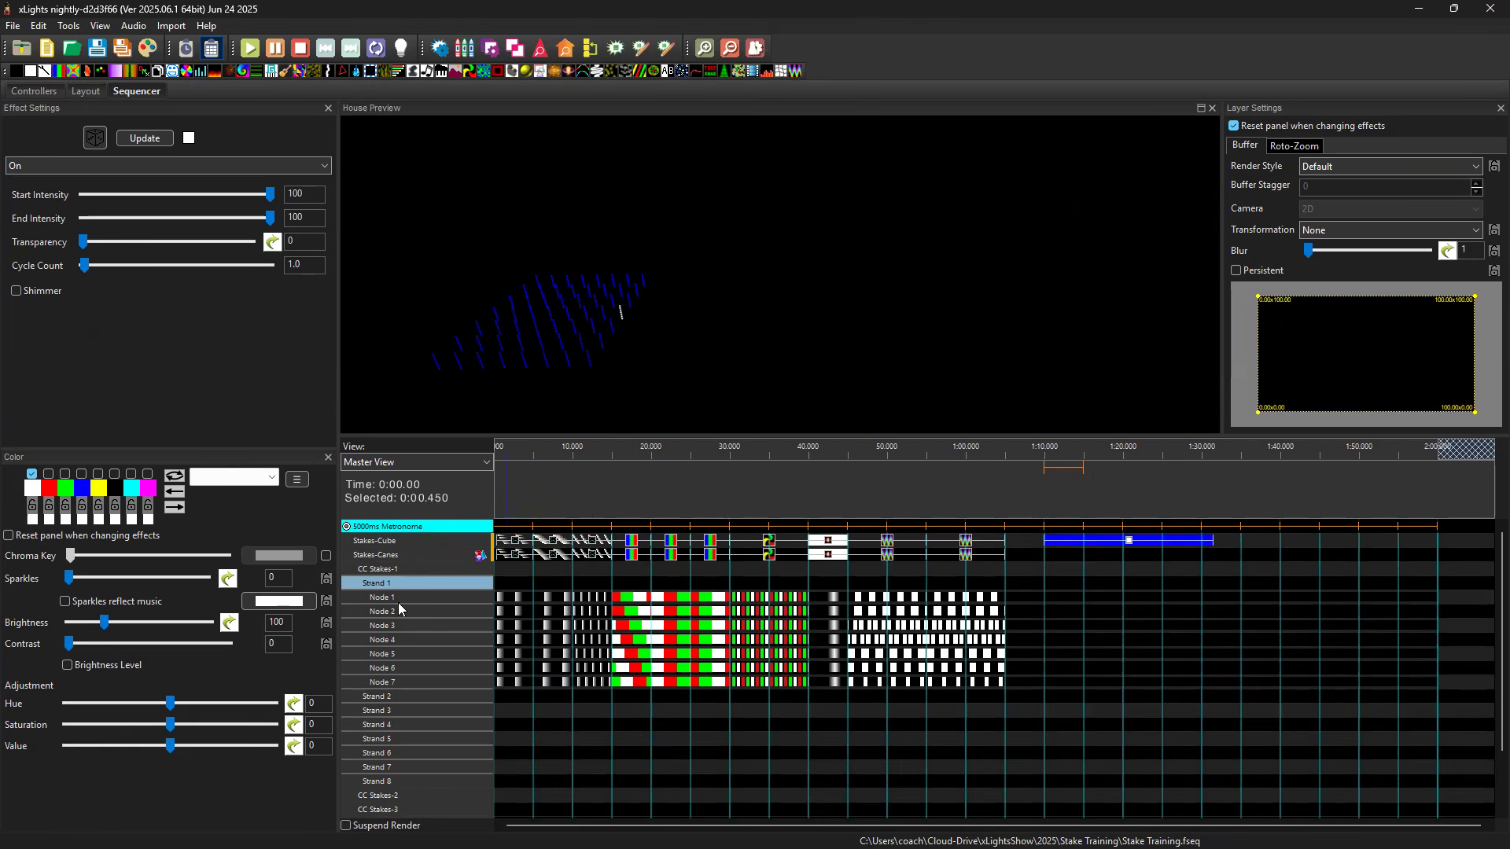
click(1068, 582)
key(o)
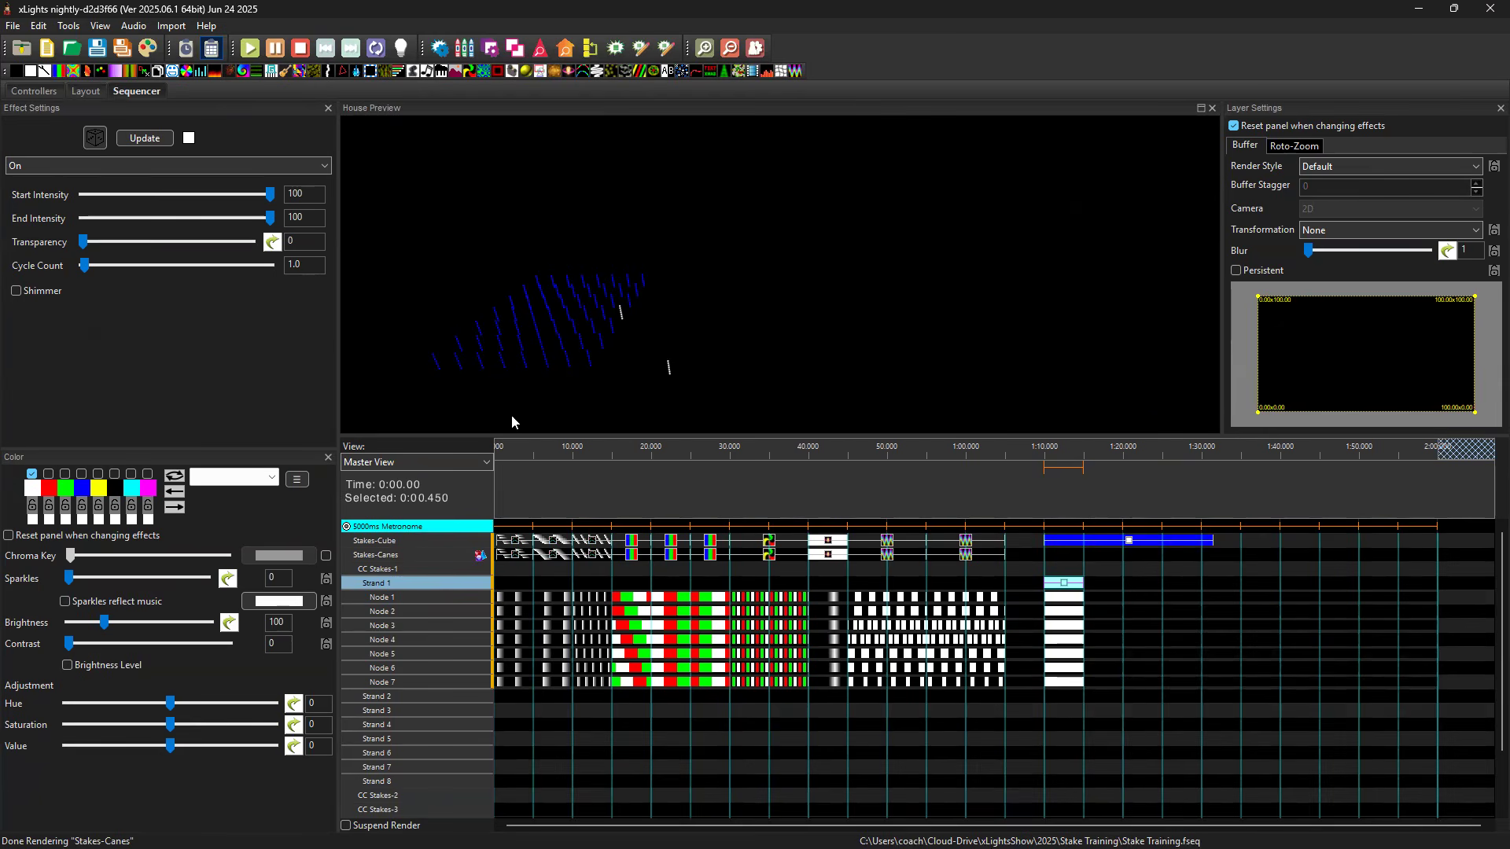
Delete the On effects starting at 1:10 on Strand 1 of CC Stakes-1 and on the main Stakes-Cube row.
click(395, 569)
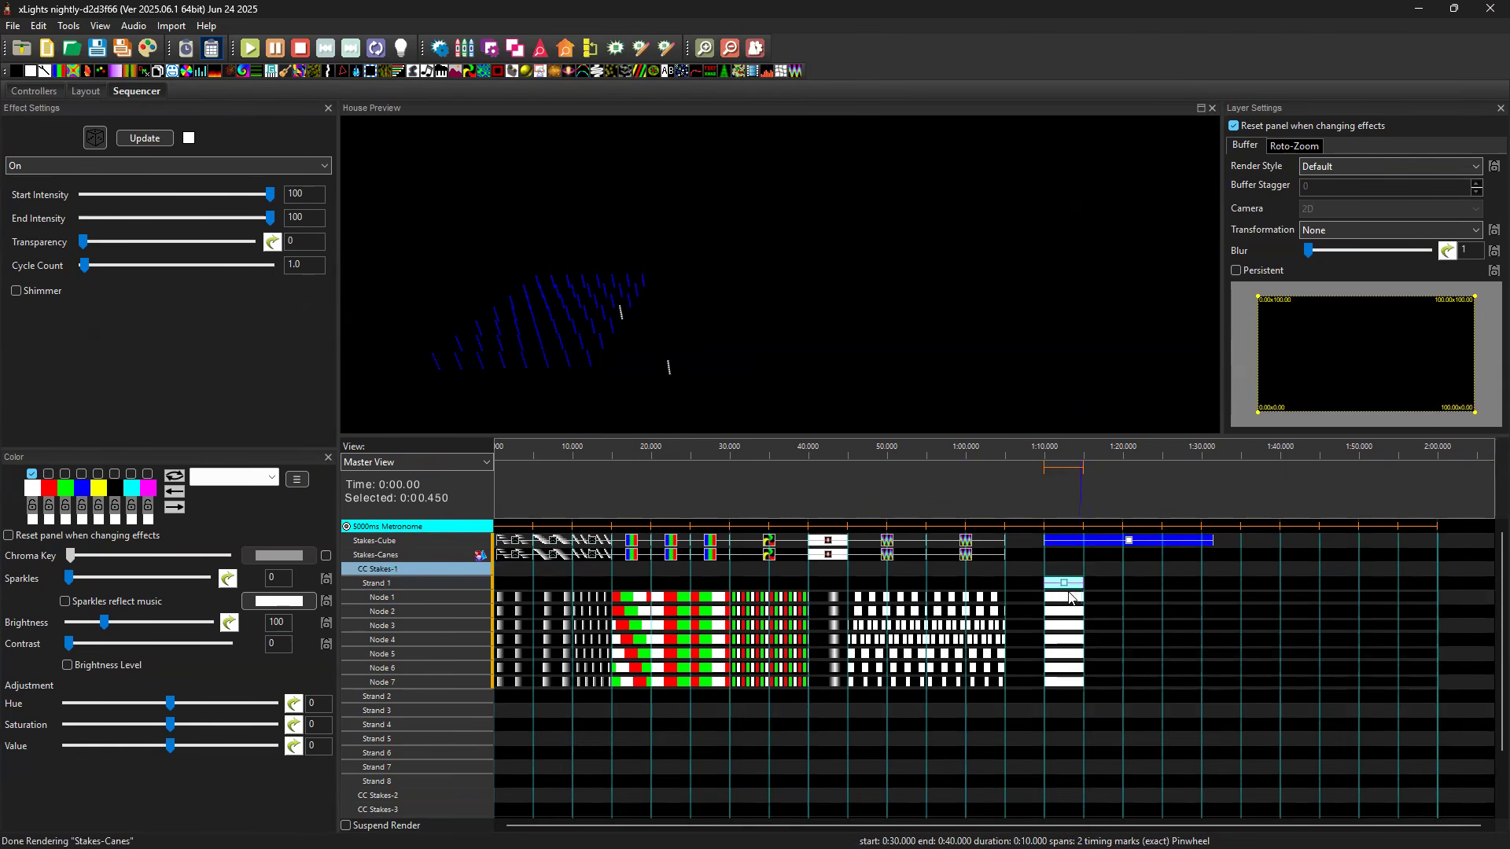
key(Delete)
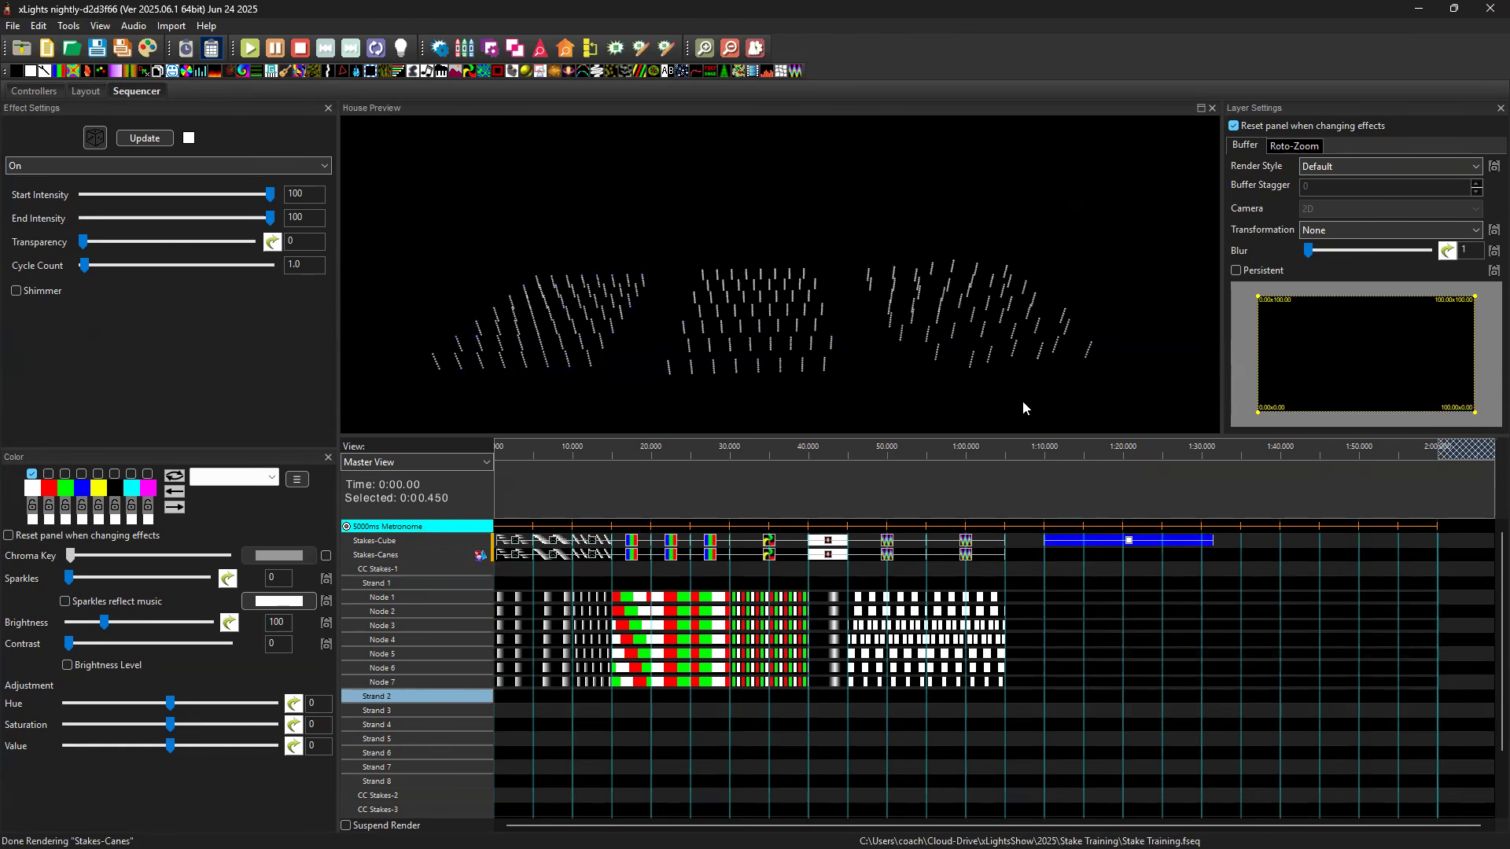
drag(1023, 401, 929, 366)
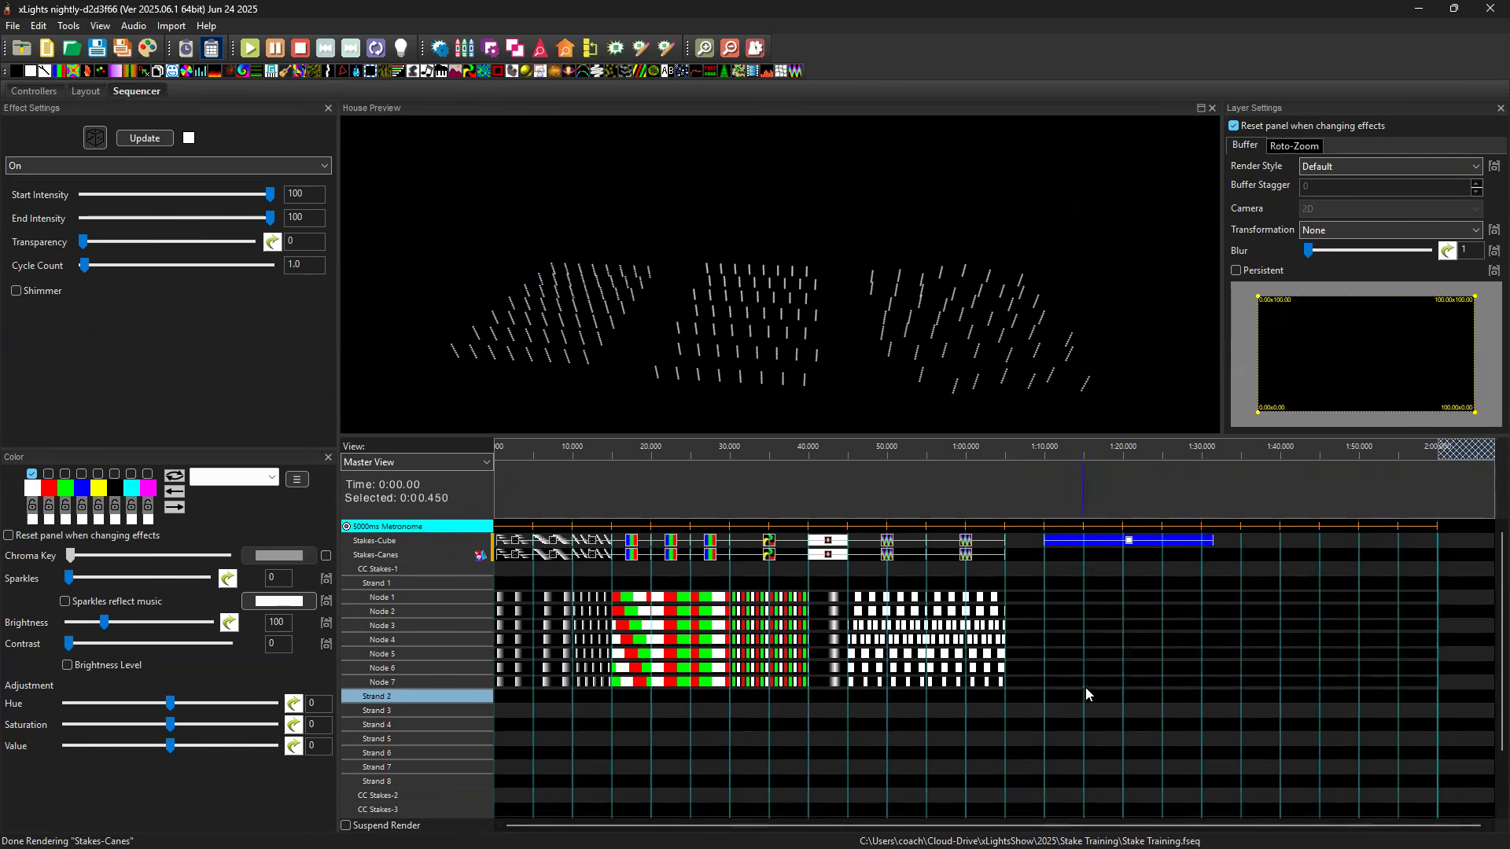
click(1125, 542)
key(Delete)
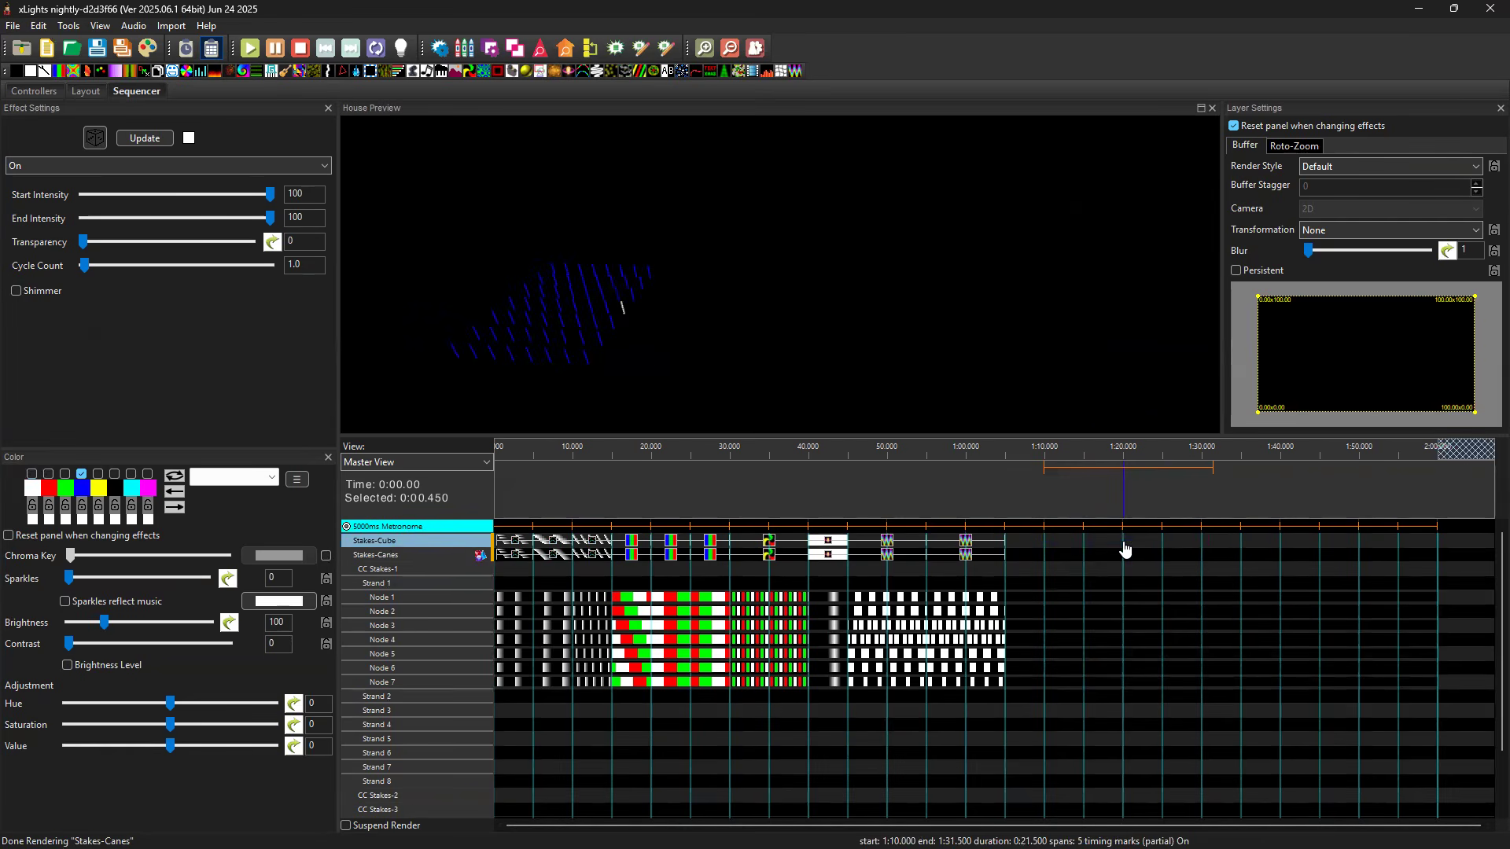
Compare the Shockwave effects at 0:40 on Stakes-Cube and Stakes-Canes from several viewing angles, and review the render styles available for Stakes-Canes.
click(834, 544)
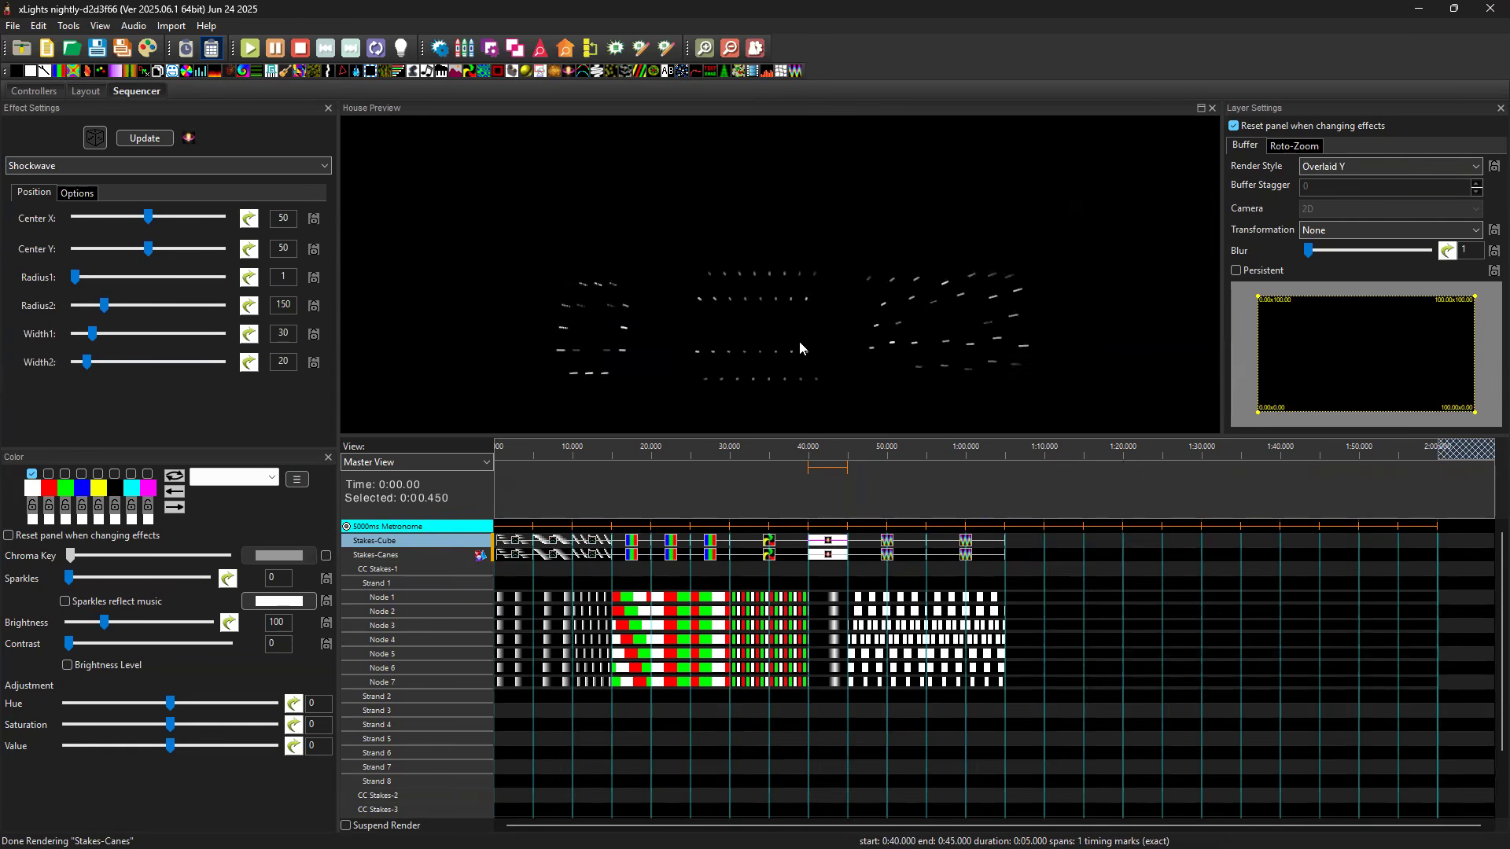
double_click(414, 560)
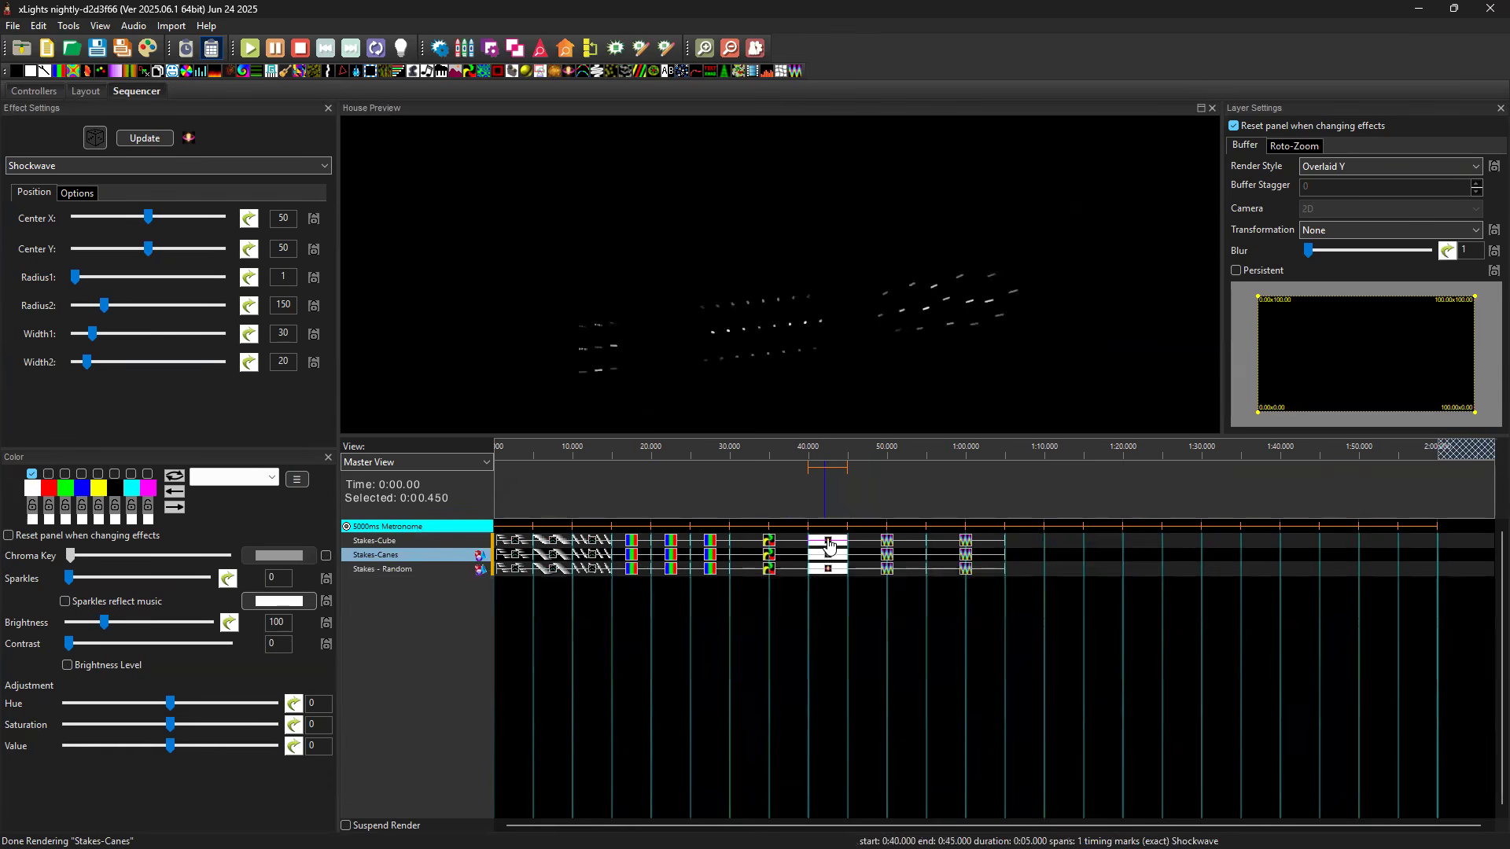
click(834, 558)
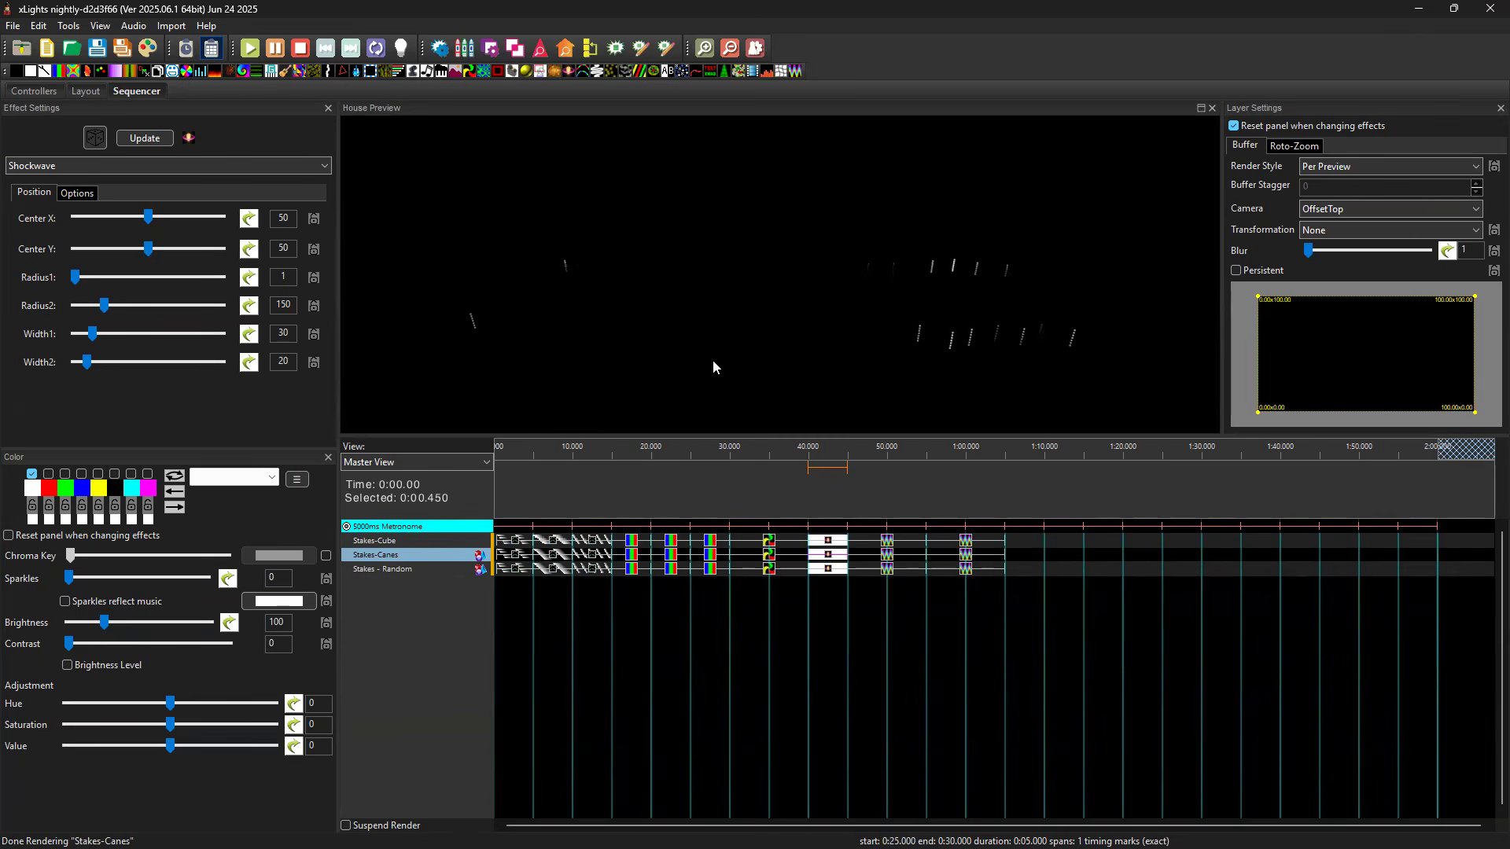
drag(815, 350, 626, 340)
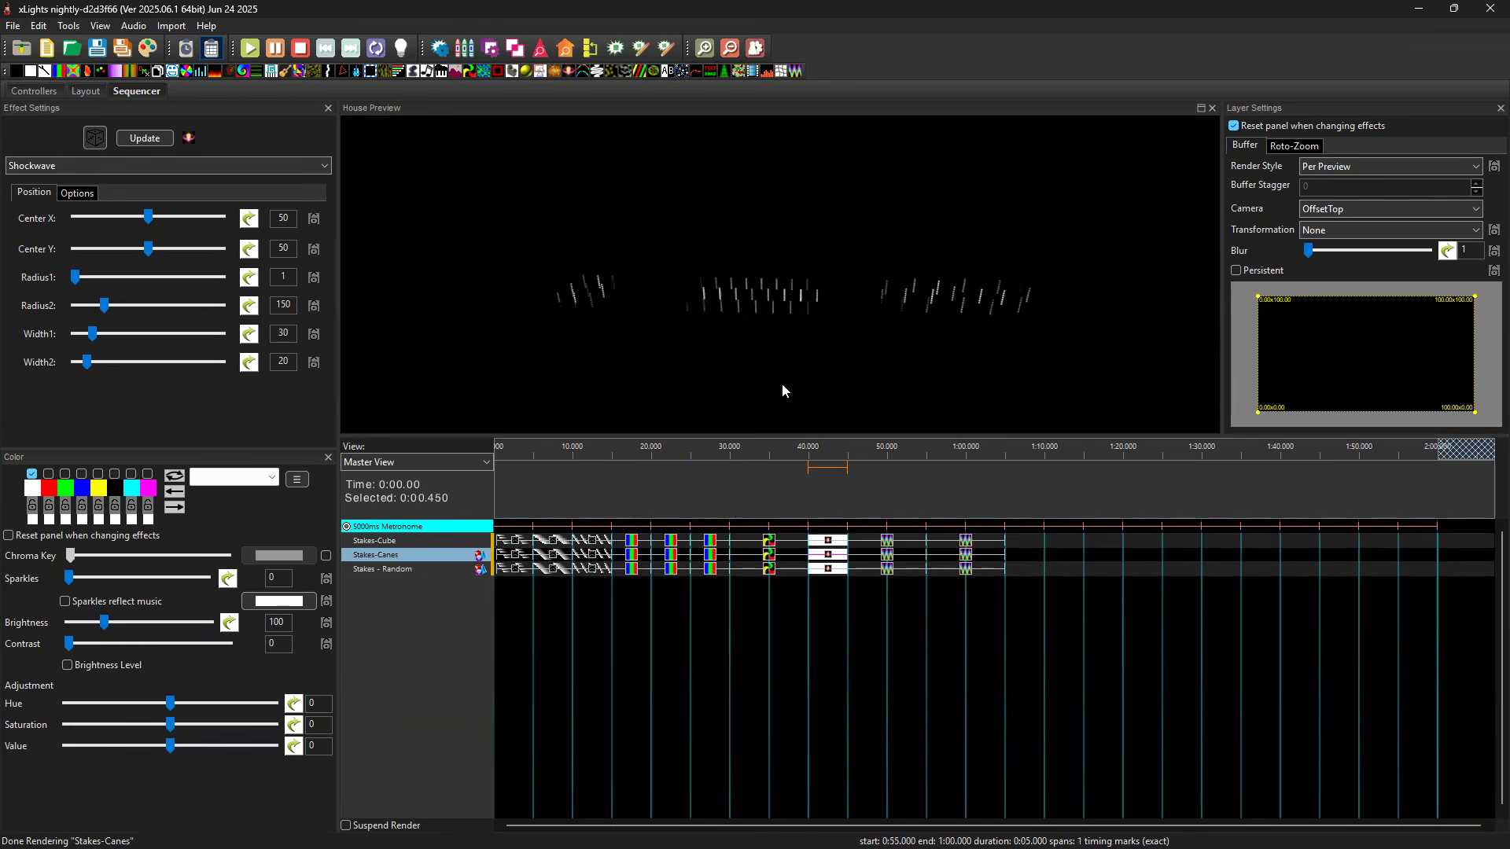
drag(739, 374, 1090, 313)
drag(1082, 254, 939, 367)
click(711, 504)
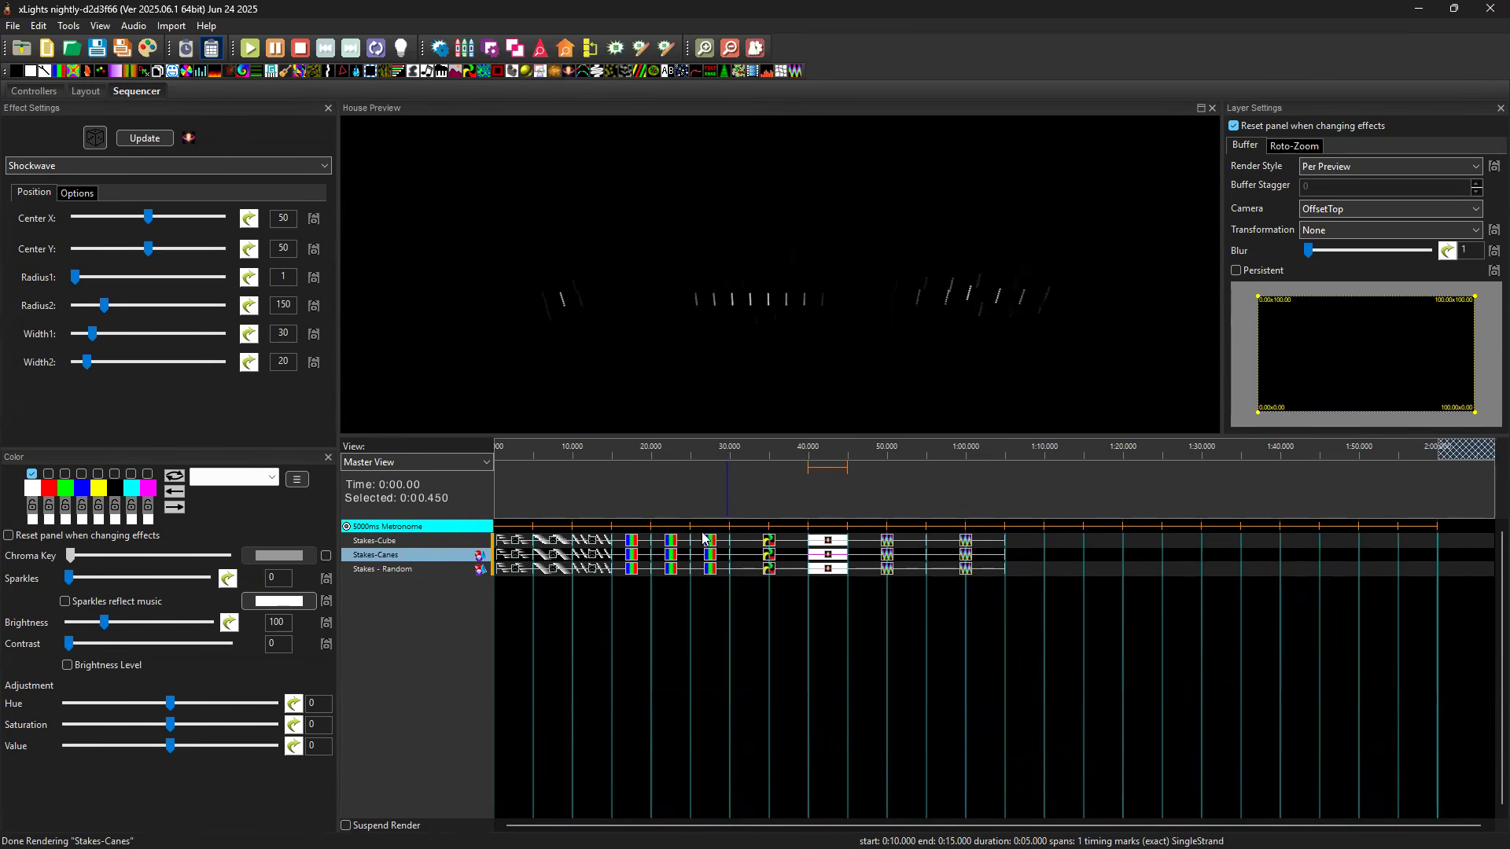
click(1364, 167)
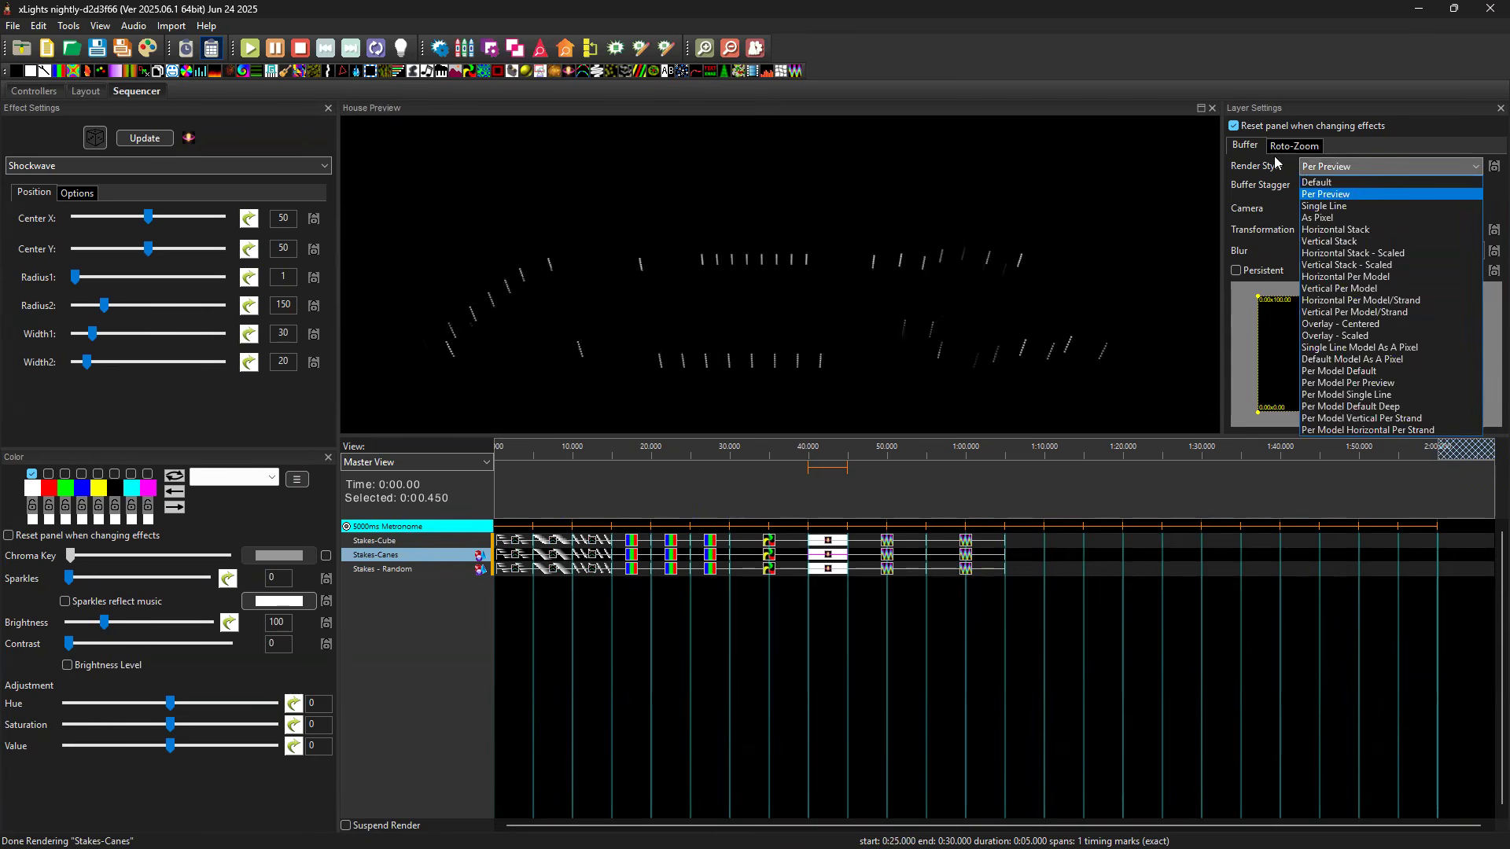
click(1210, 192)
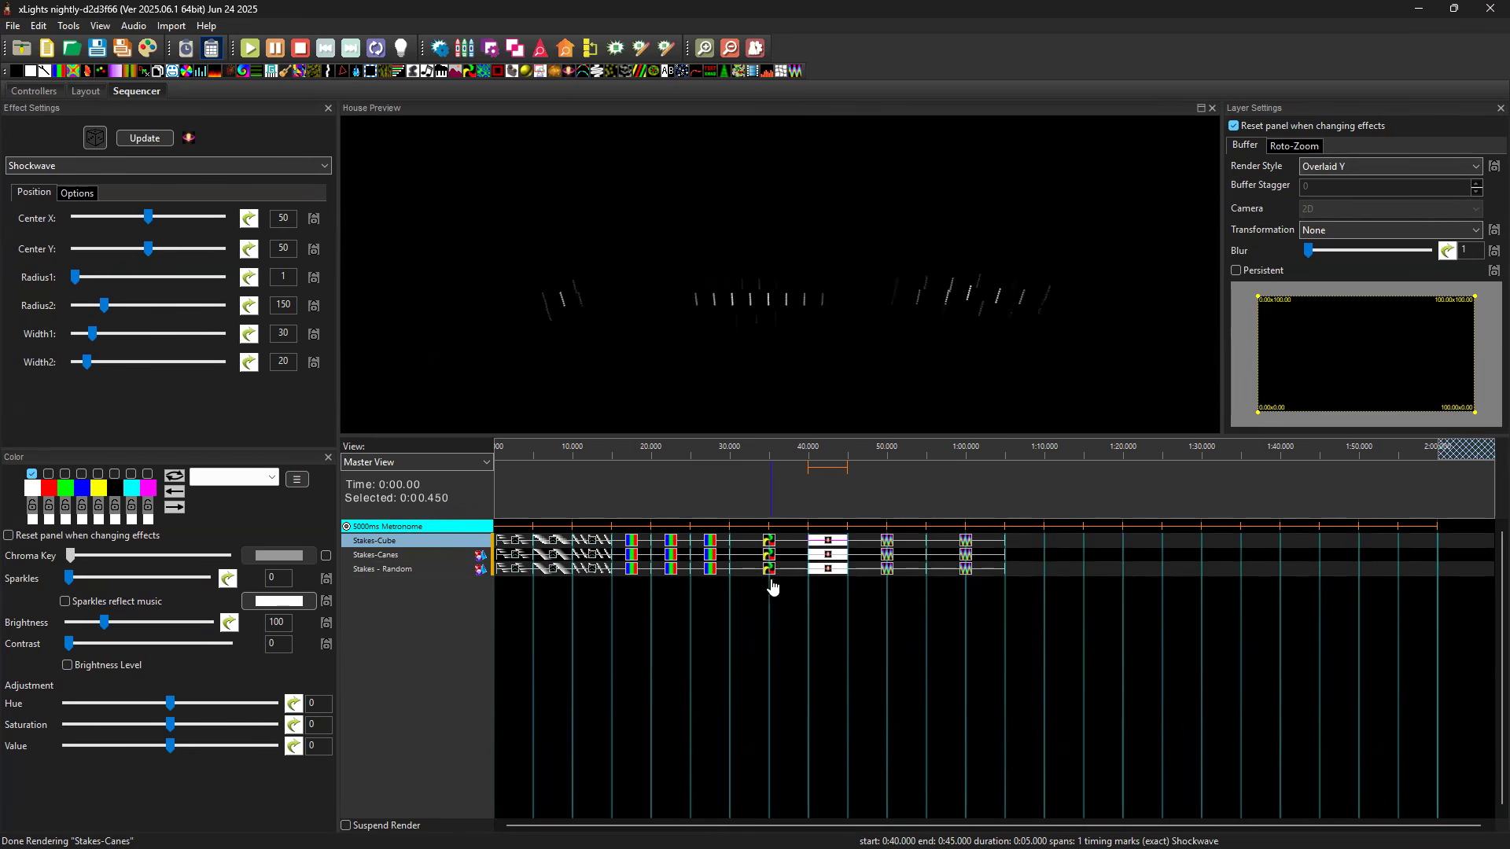
Compare the Pinwheel effects and their render styles on Stakes-Cube and Stakes-Canes.
click(768, 543)
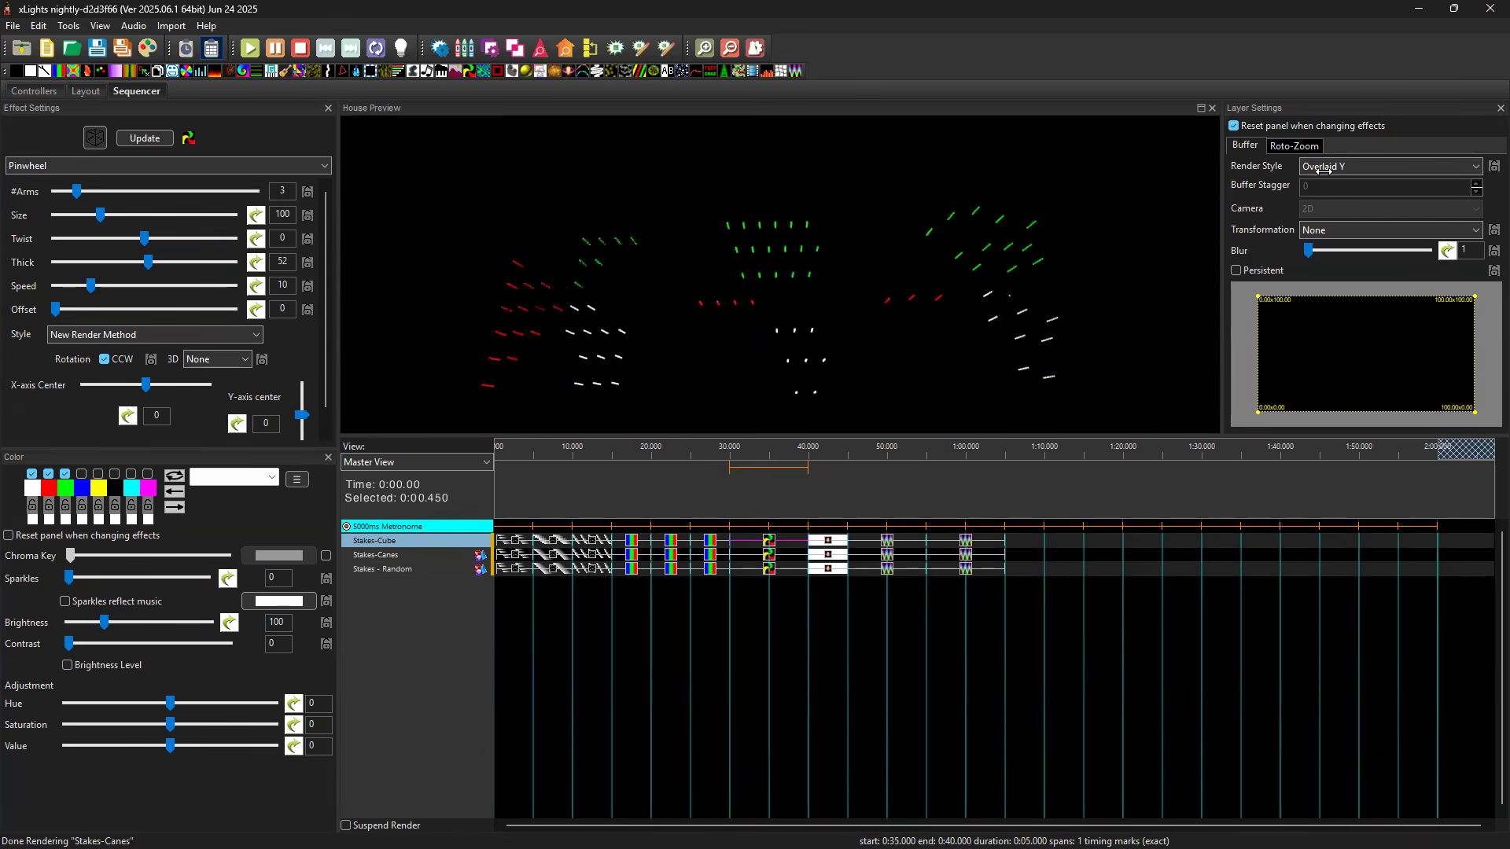
click(768, 560)
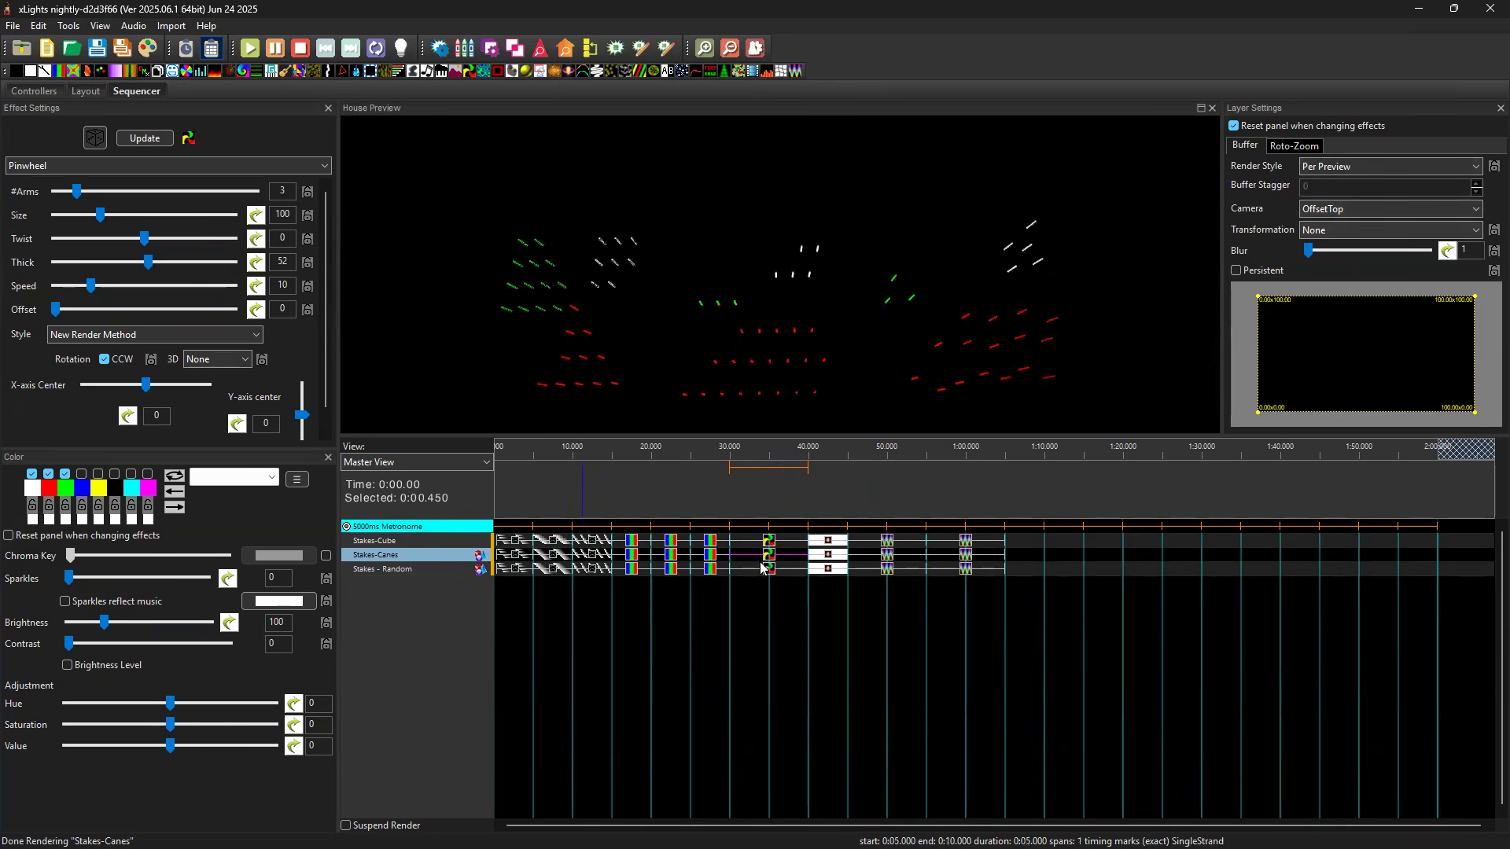
Try the Overlaid Y and Overlaid Z render styles on the Stakes-Cube Single Strand effect at 0:05.
click(548, 542)
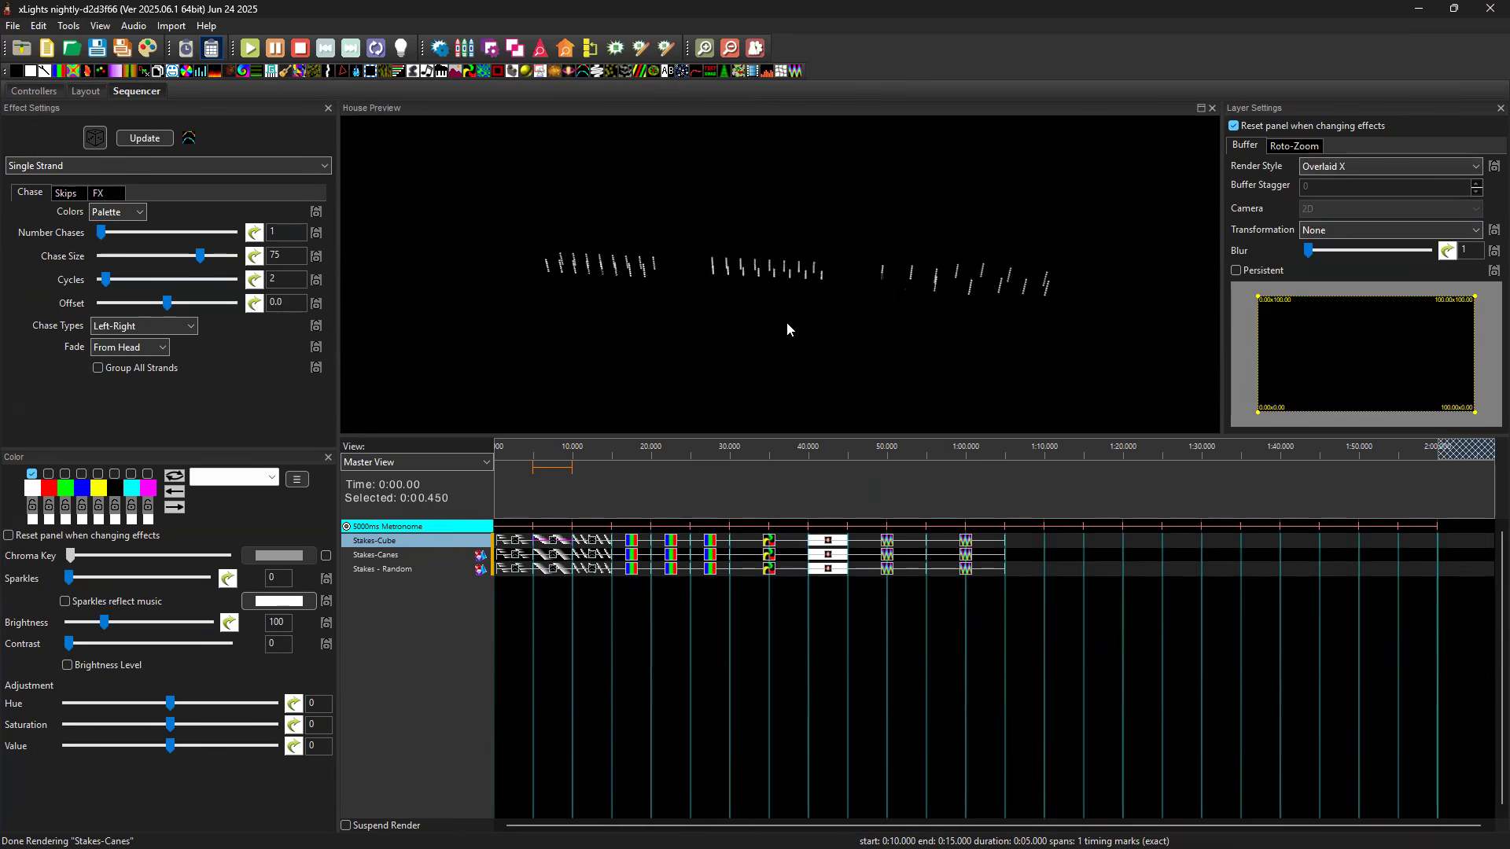
click(1346, 168)
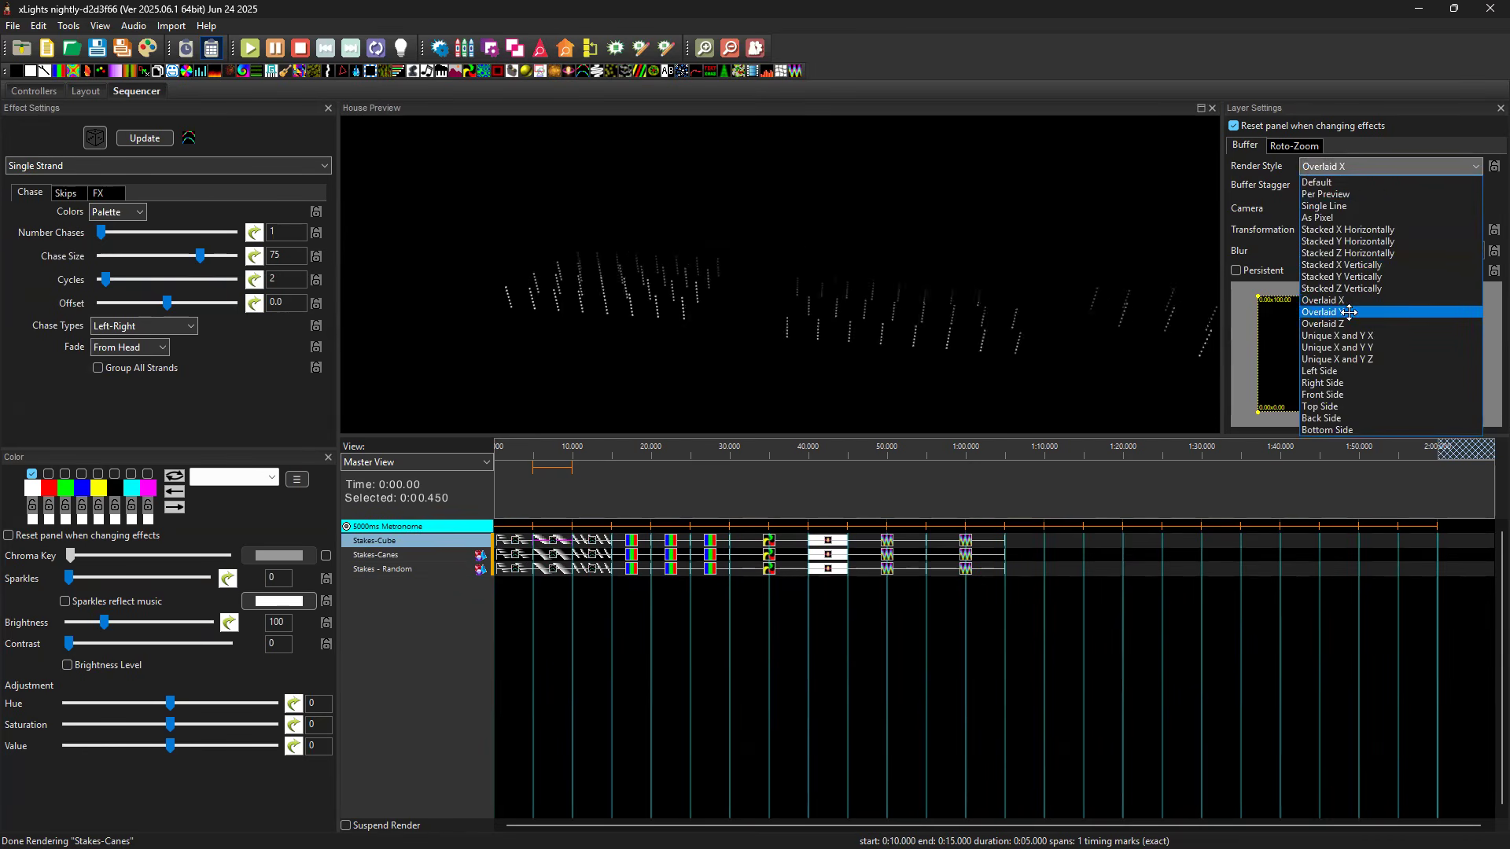
click(1351, 316)
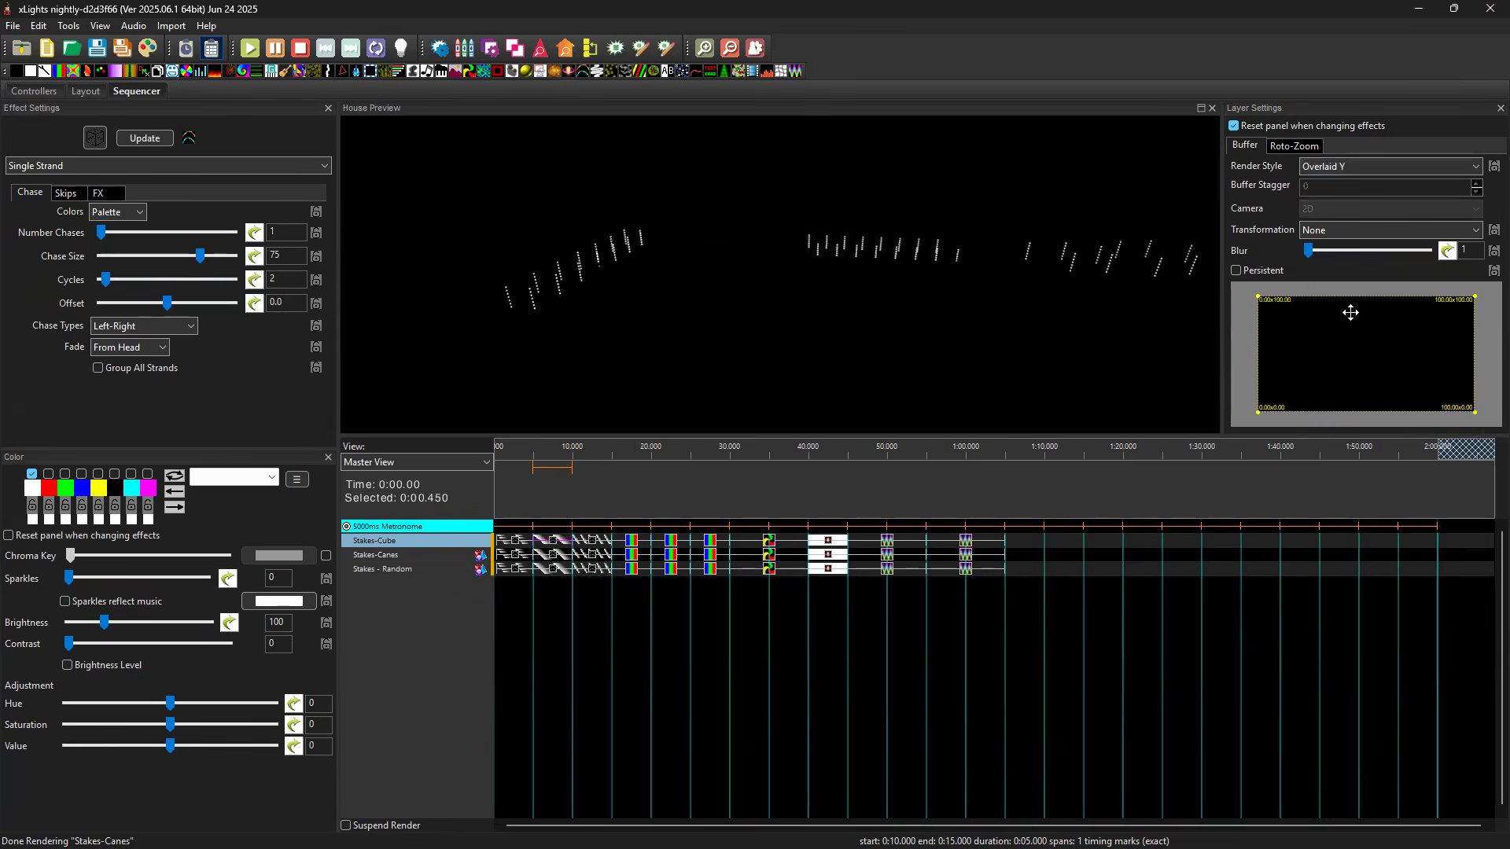
click(1349, 167)
click(1345, 324)
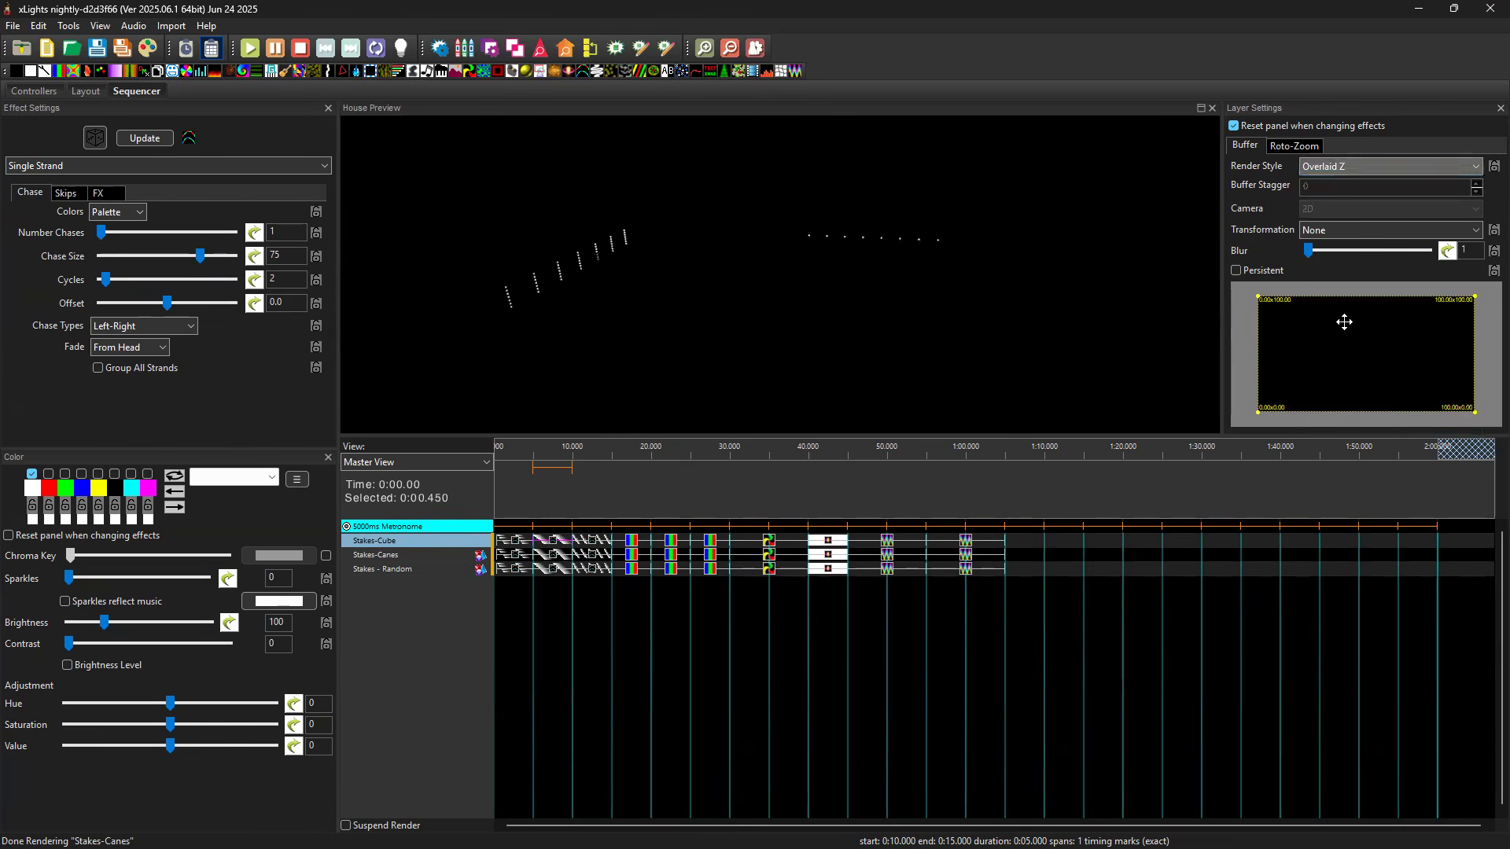
Try the Unique X and Y X, Y and Z render styles on the Stakes-Cube Single Strand effect at 0:05, and return it to Overlaid Y.
click(1342, 168)
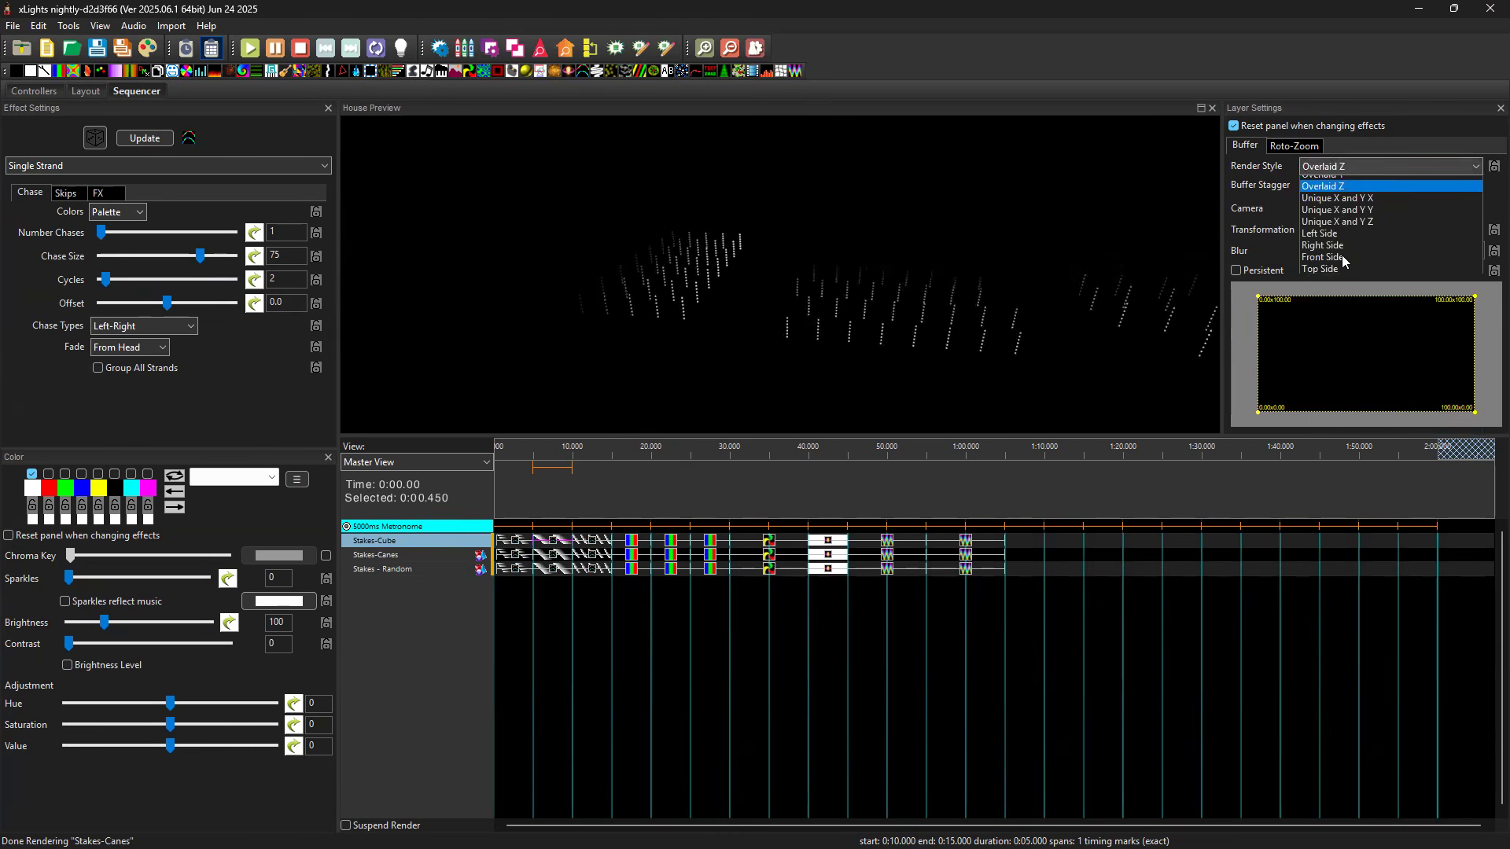
click(1345, 336)
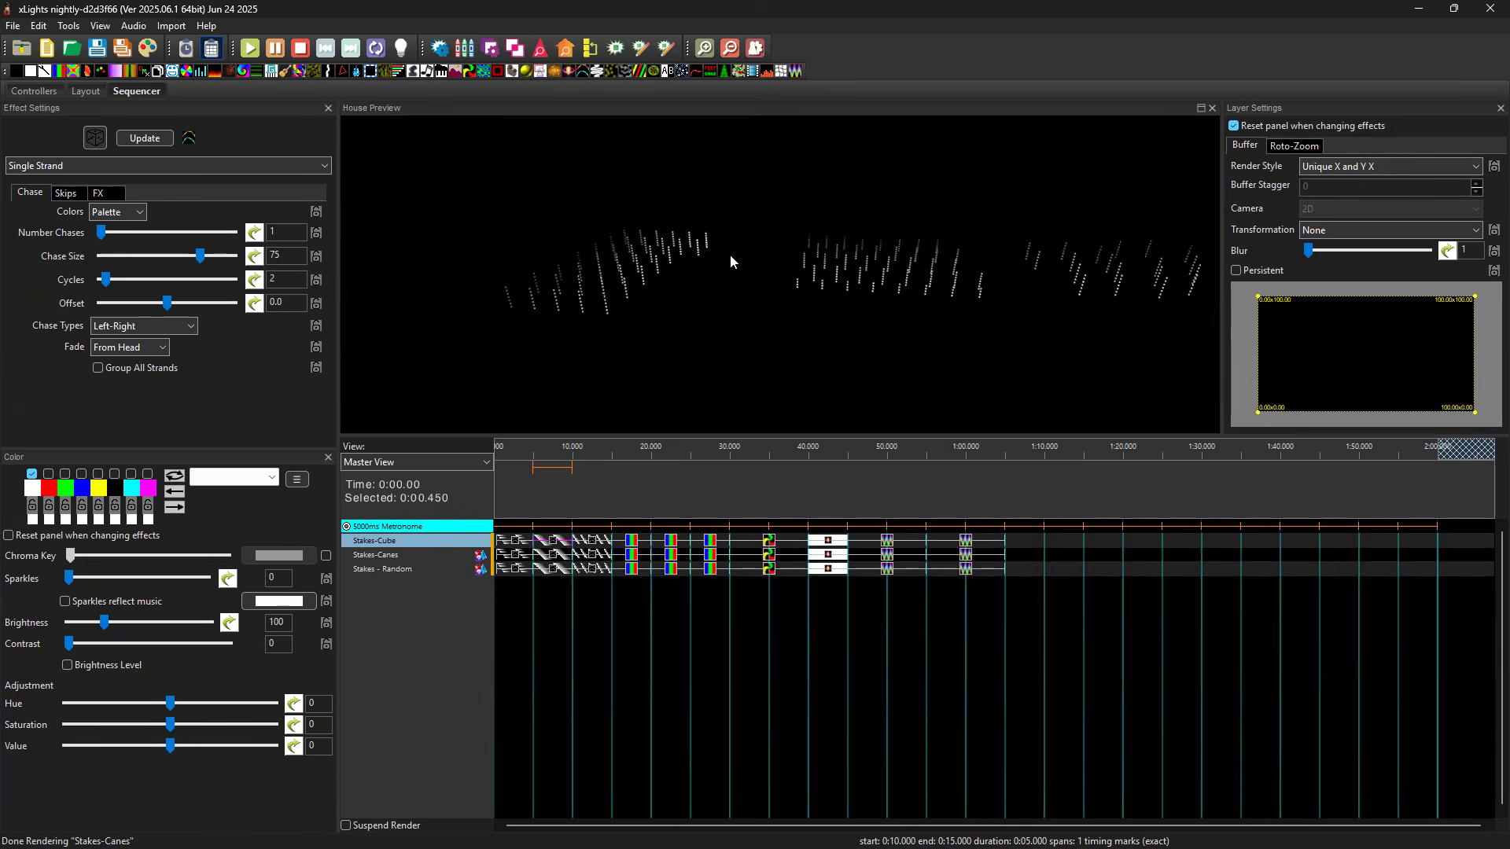
click(1345, 166)
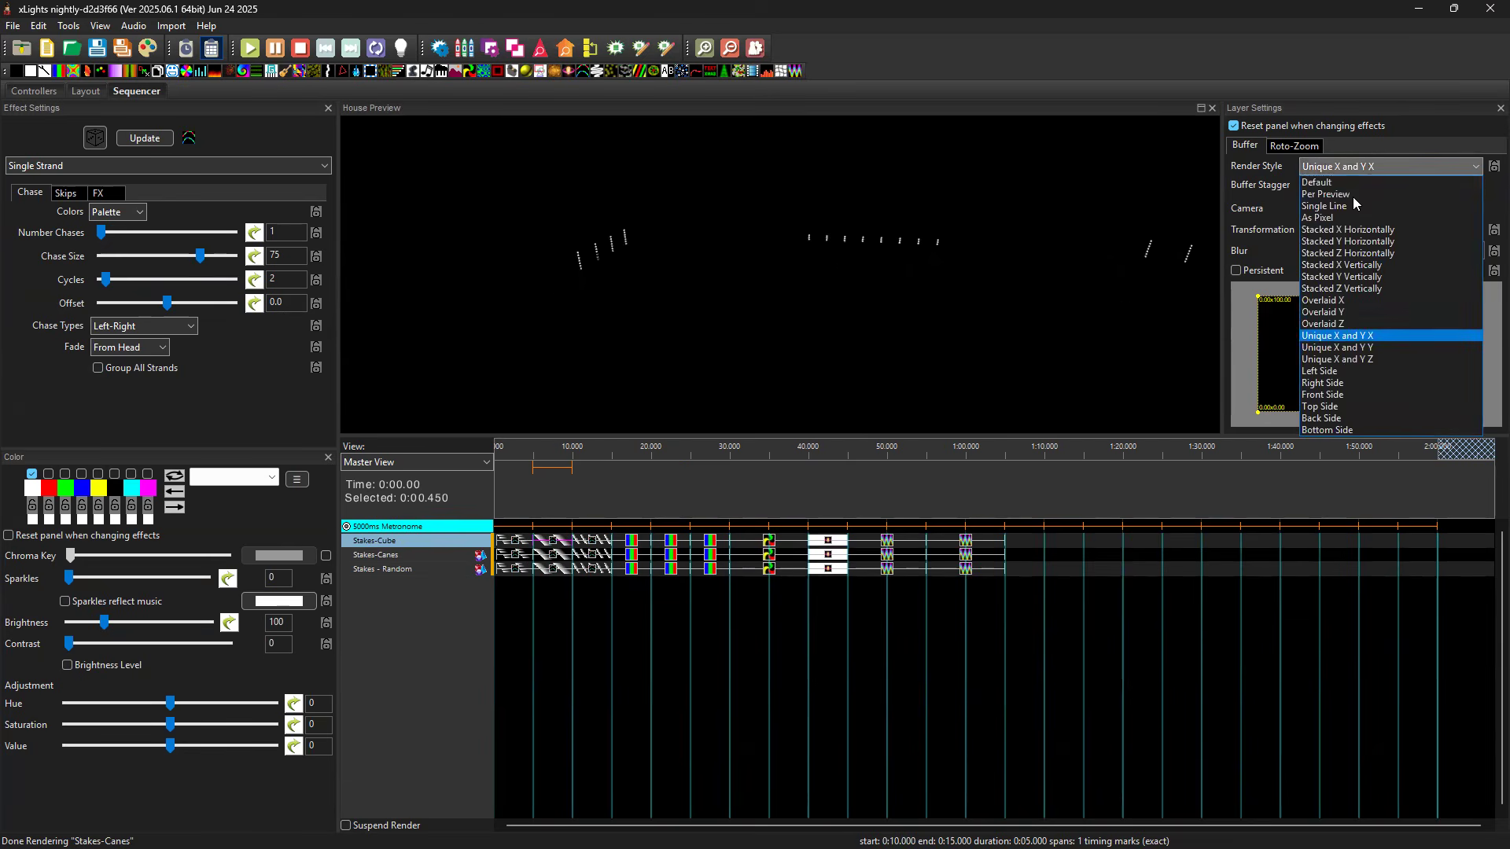
click(1349, 347)
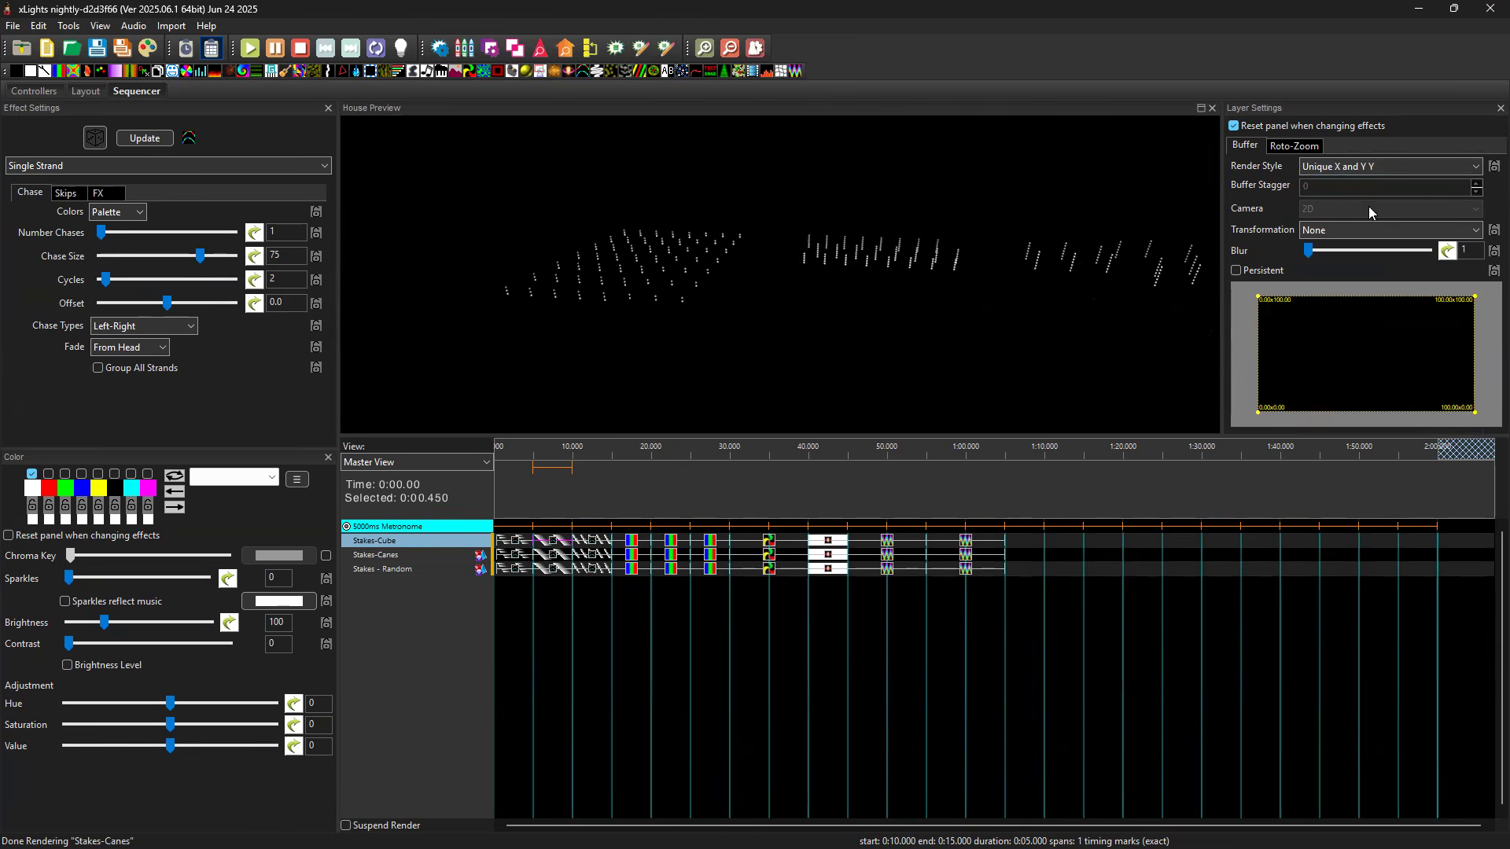
click(1349, 166)
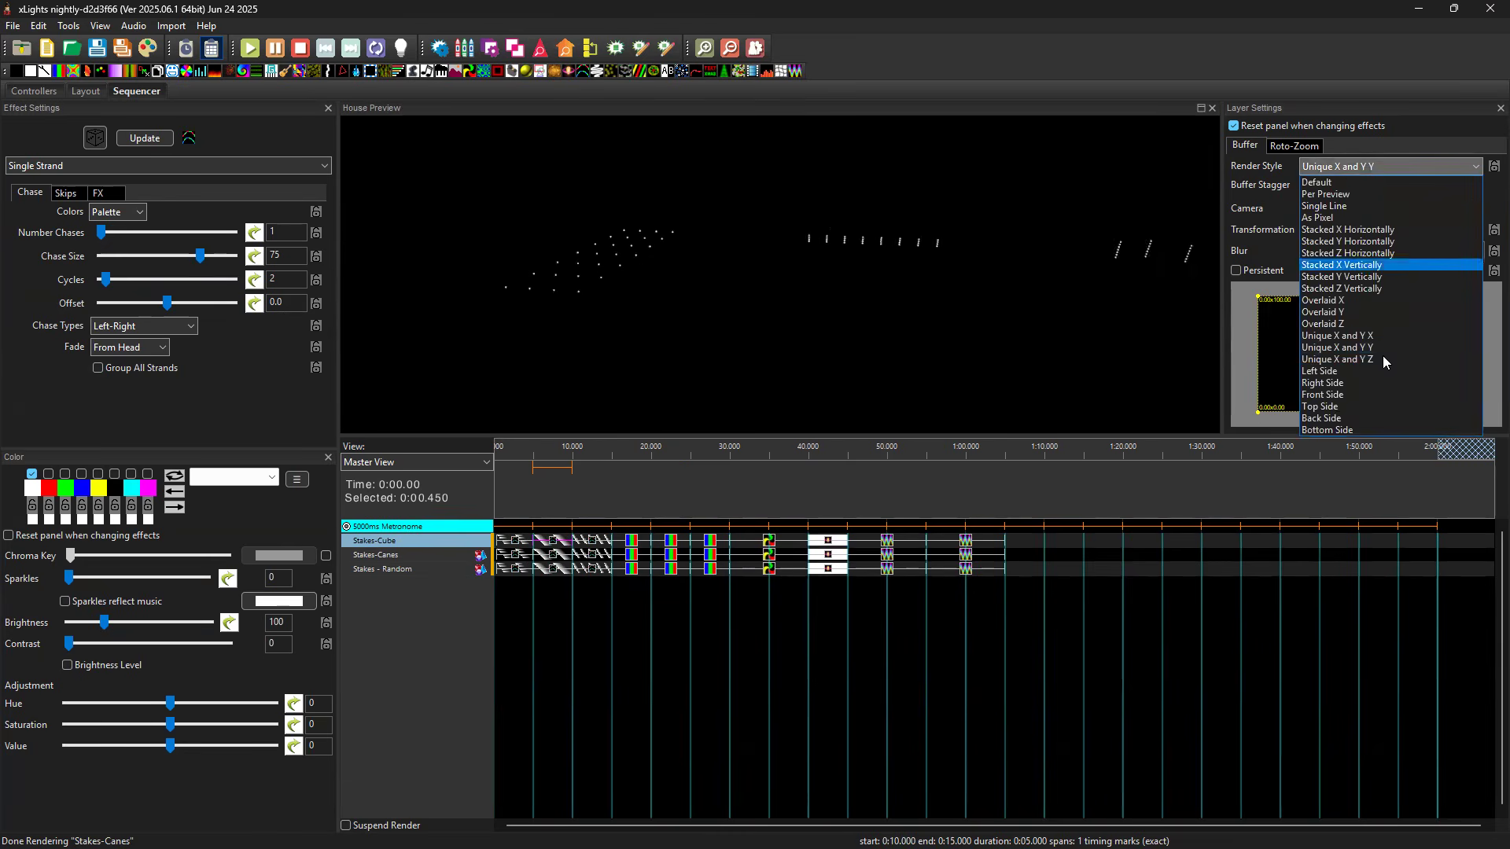
click(1382, 359)
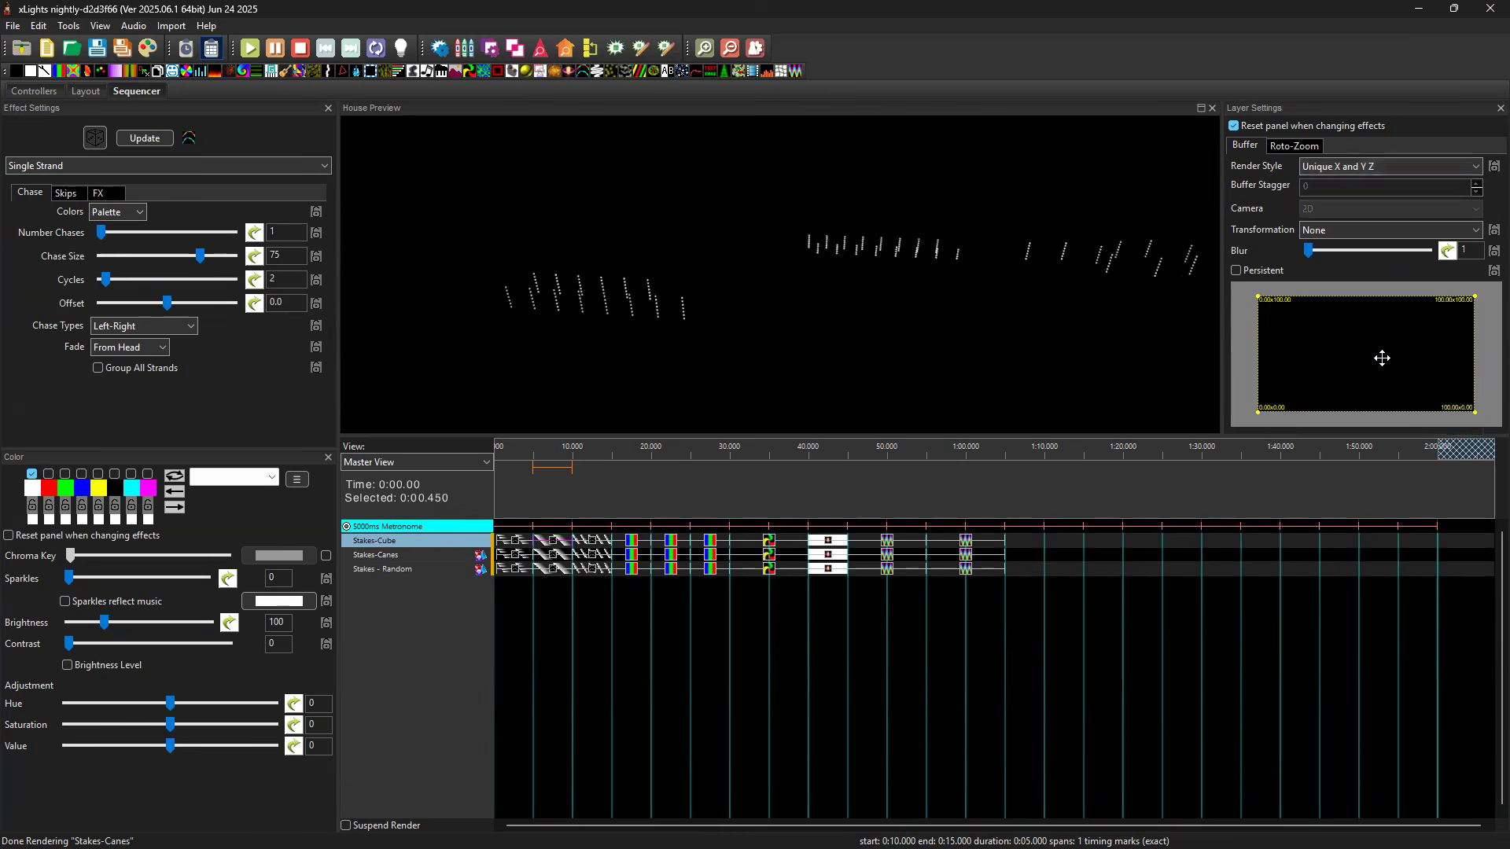
click(1353, 166)
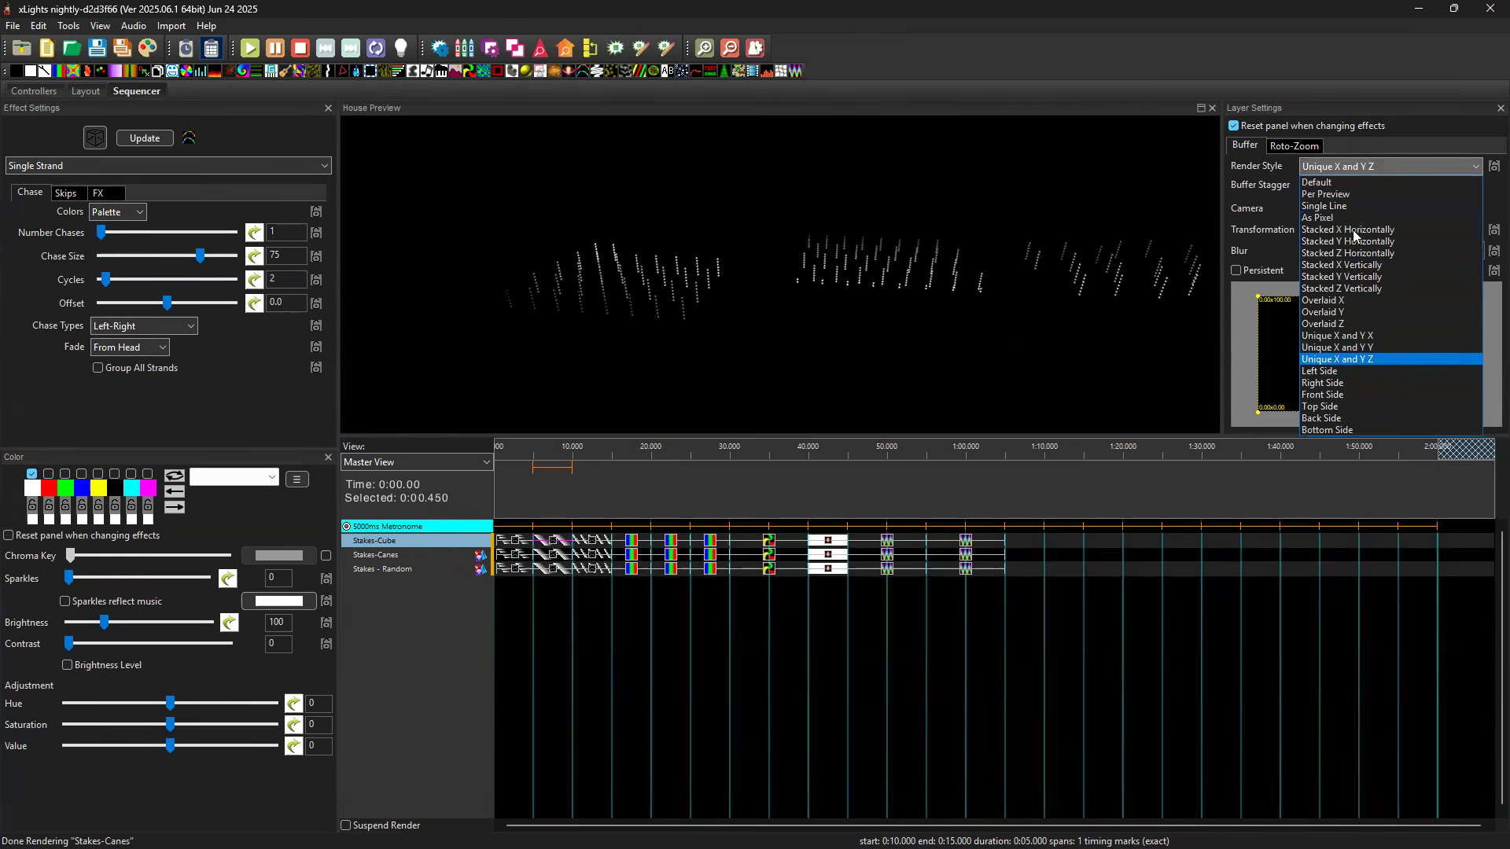
click(1389, 347)
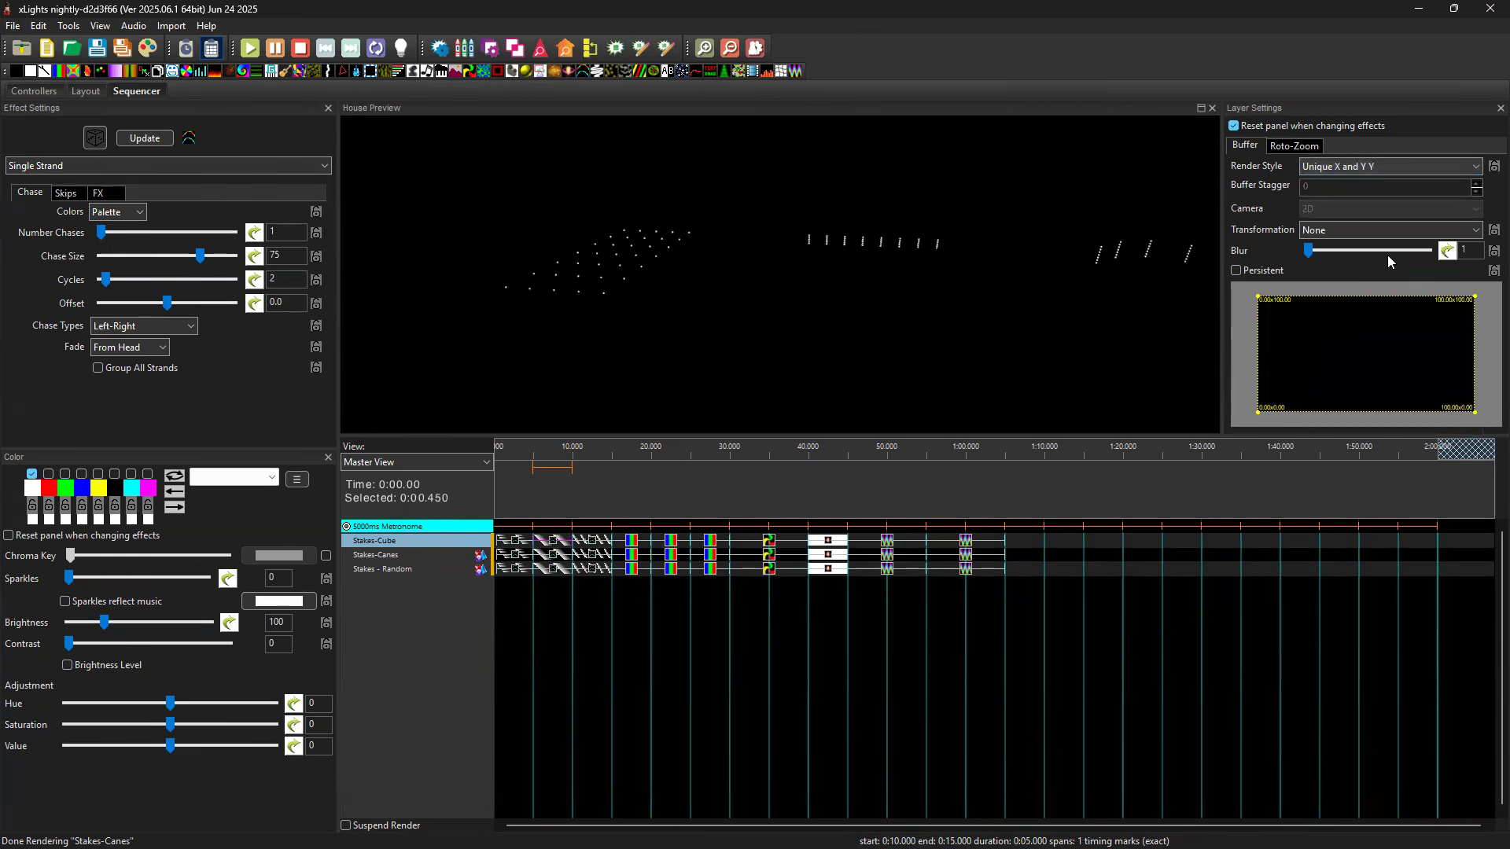
click(1338, 167)
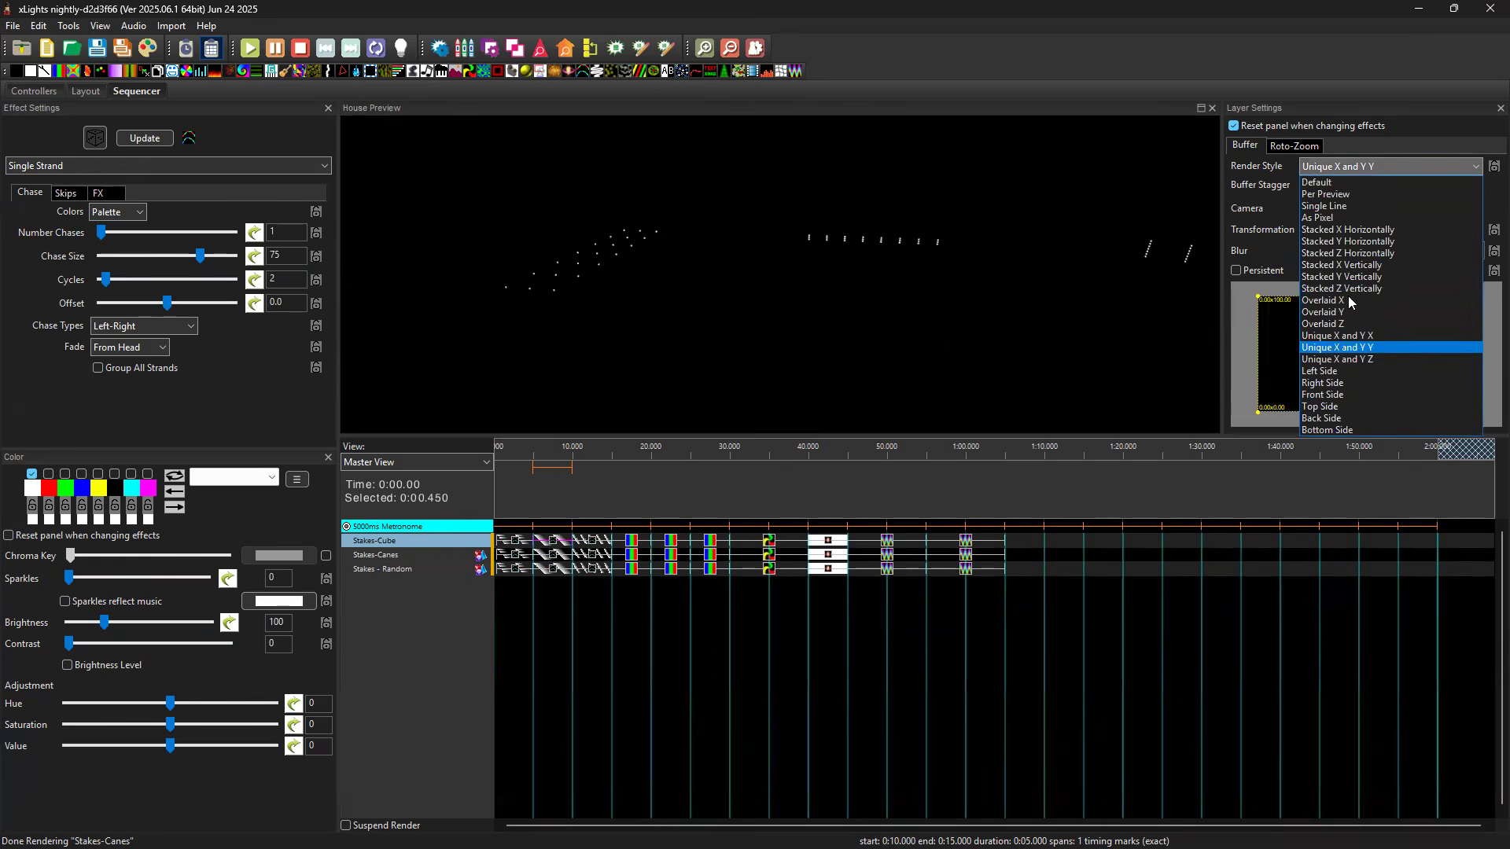
click(1348, 313)
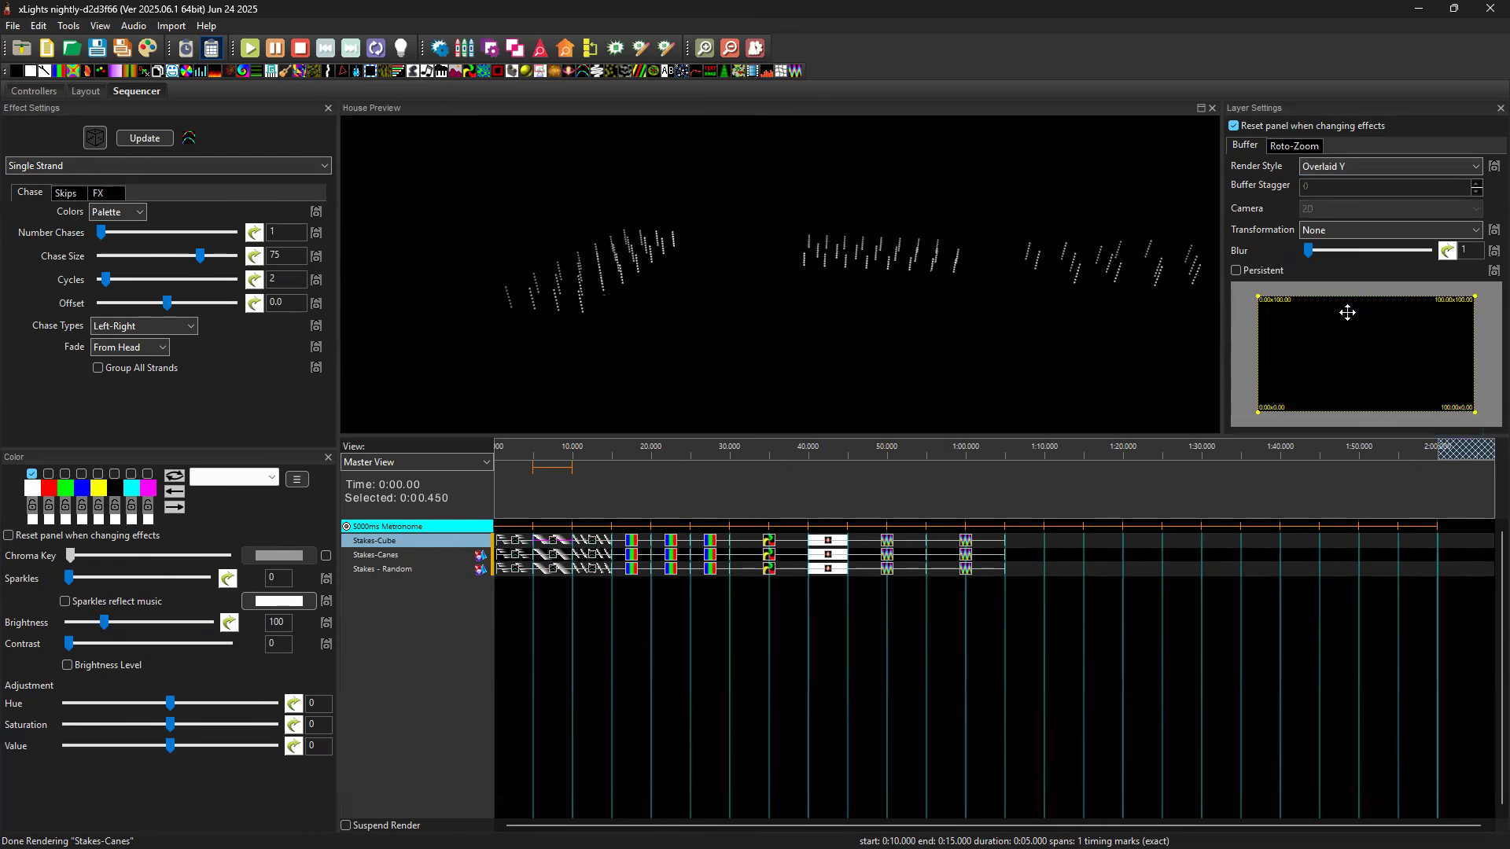
Try the Overlaid X and Overlaid Z render styles on the Stakes-Cube Pinwheel effect at 0:30, and return it to Overlaid Y.
click(771, 544)
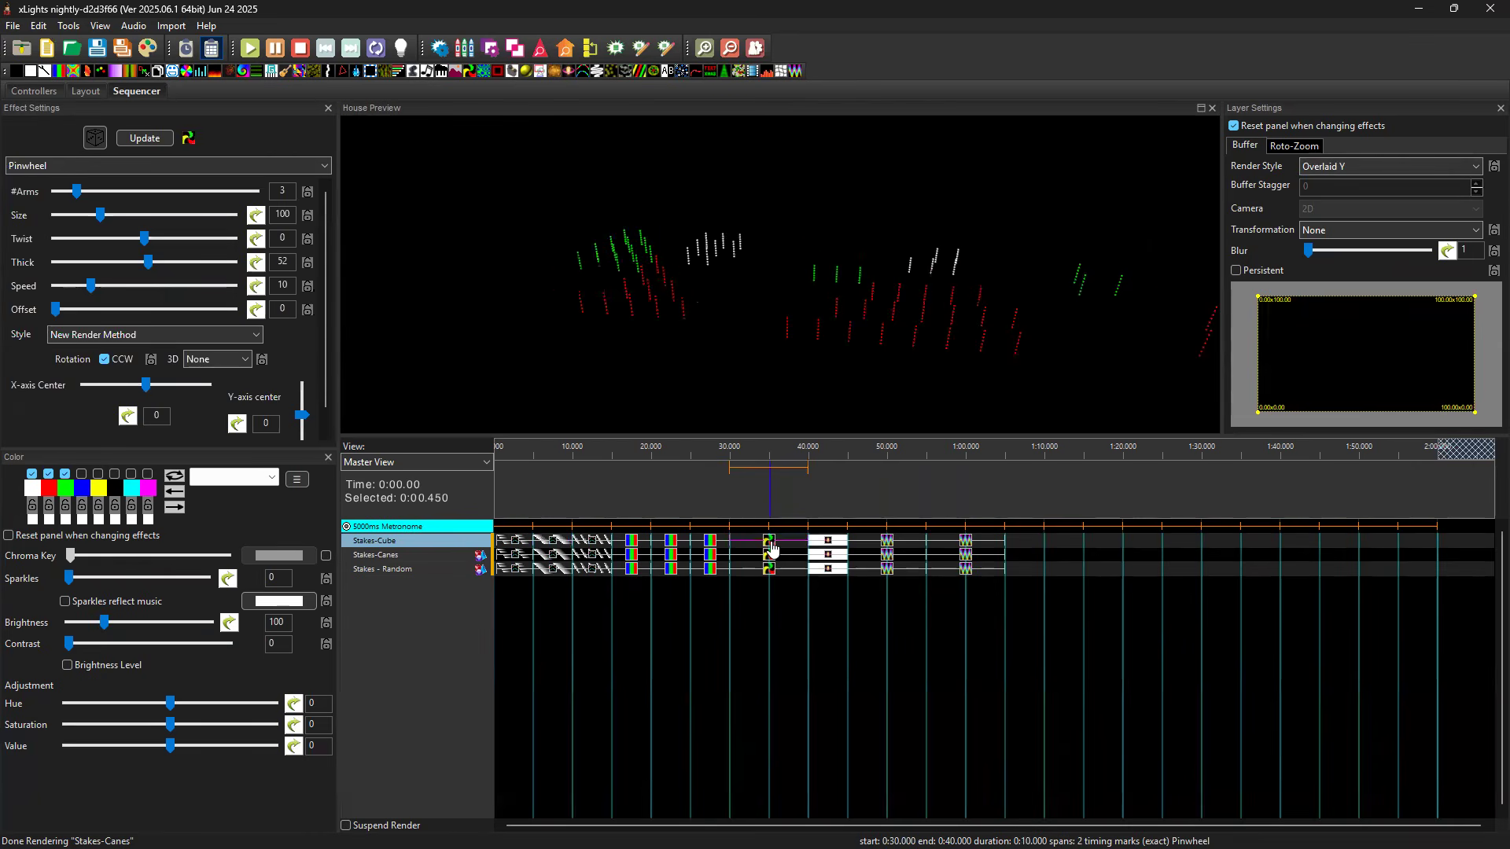
click(1351, 167)
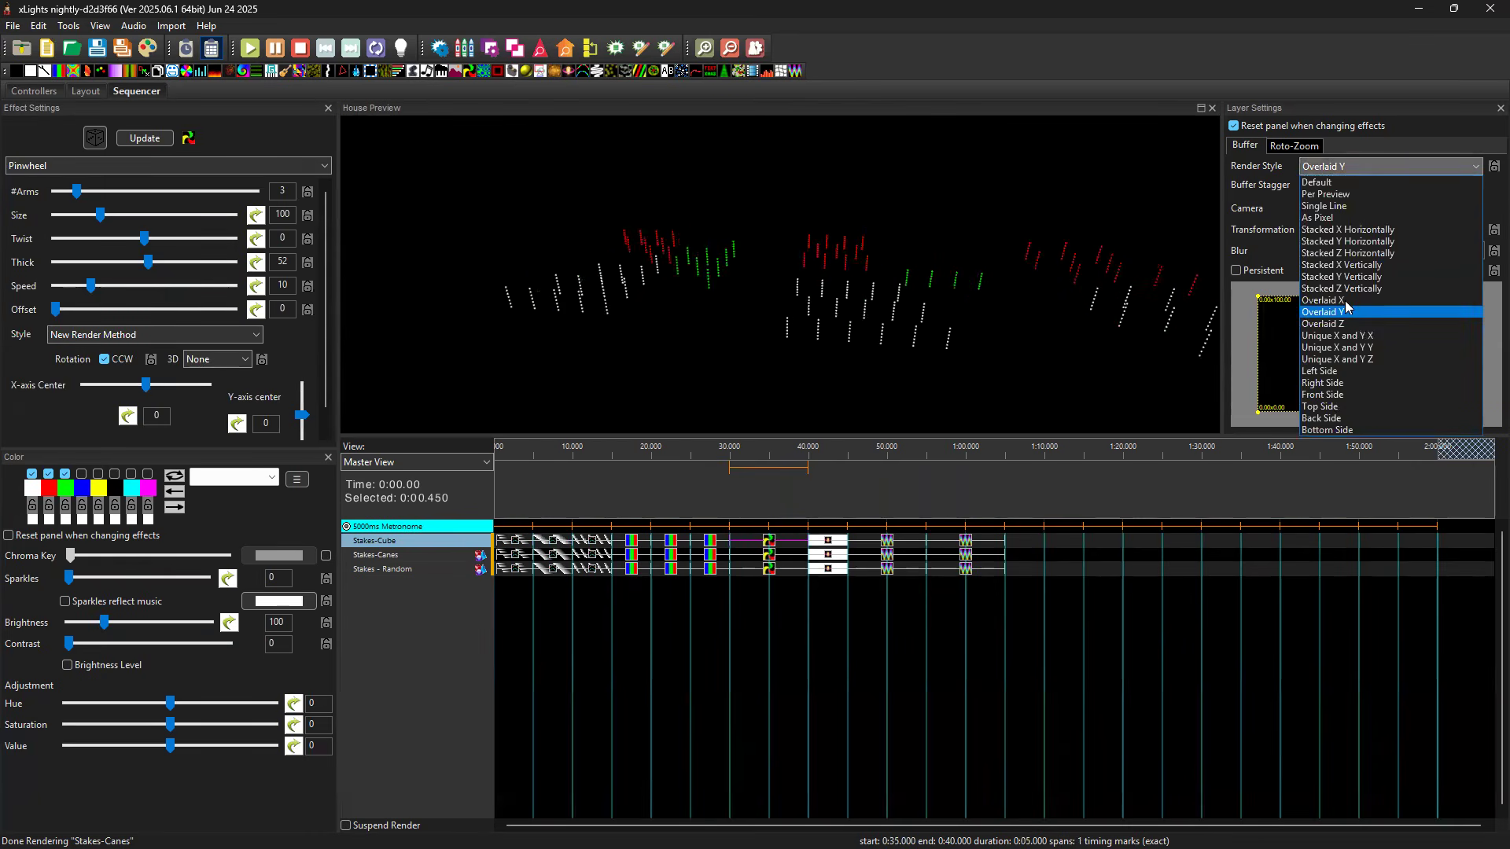
click(1347, 301)
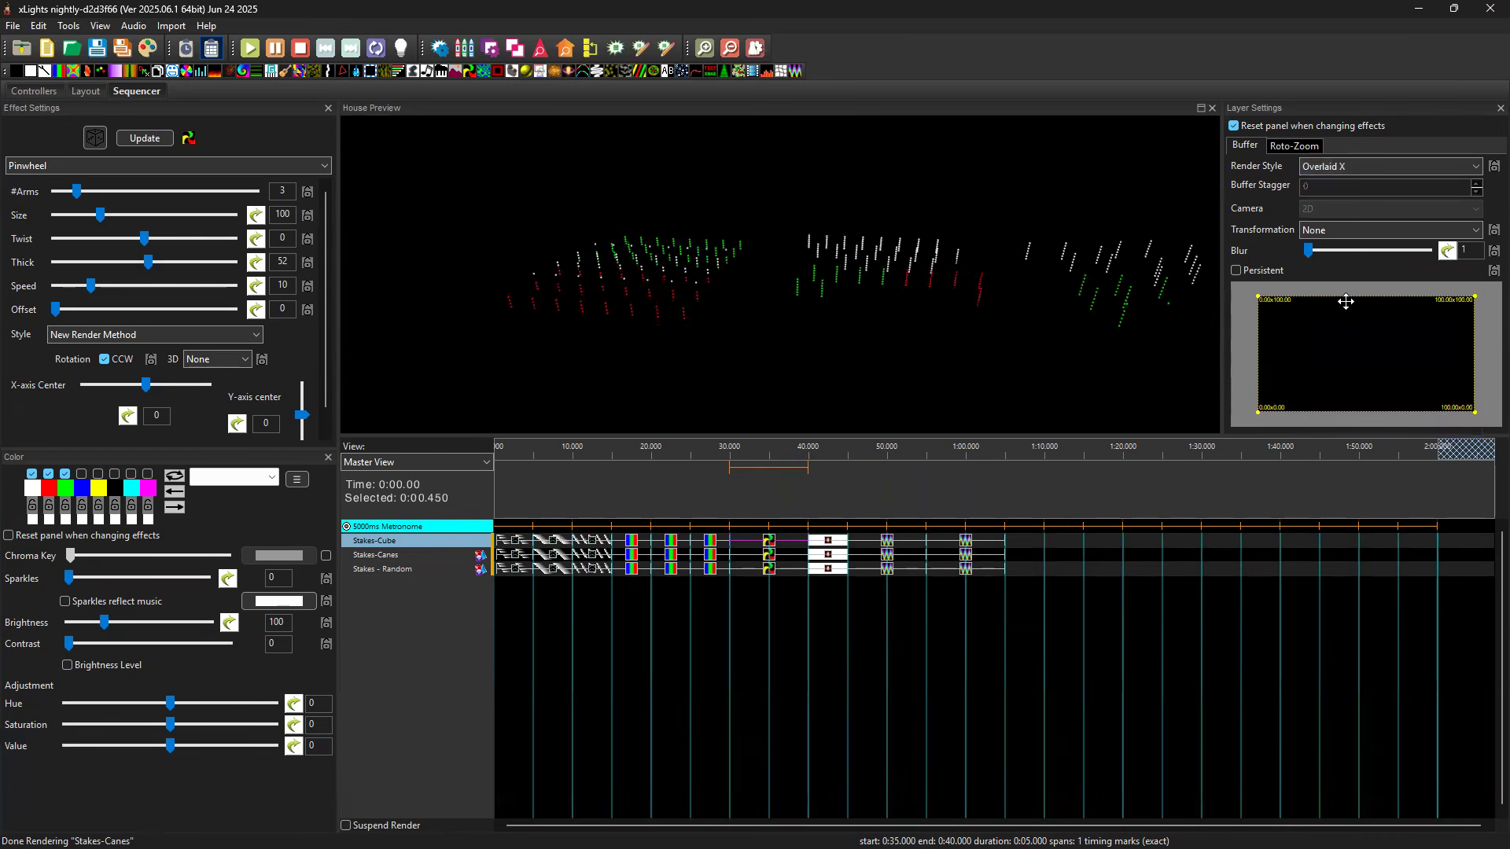
mouse_move(803, 334)
mouse_down()
mouse_move(704, 313)
mouse_move(909, 270)
mouse_move(991, 295)
mouse_move(928, 307)
mouse_move(906, 286)
mouse_move(863, 289)
mouse_move(849, 239)
mouse_move(890, 292)
mouse_move(917, 289)
mouse_move(781, 317)
mouse_up()
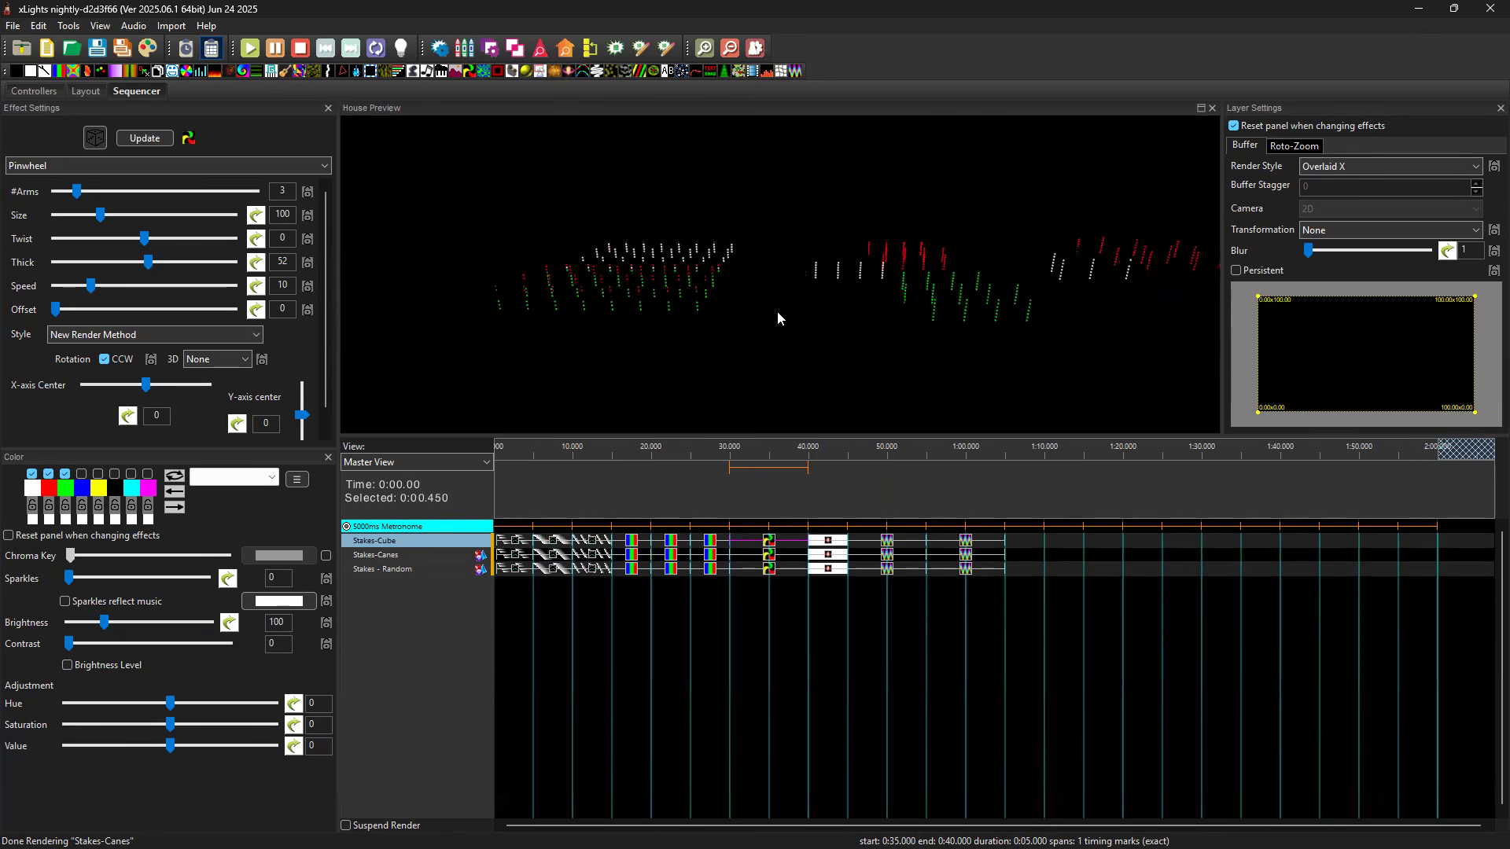
click(1354, 165)
click(1329, 323)
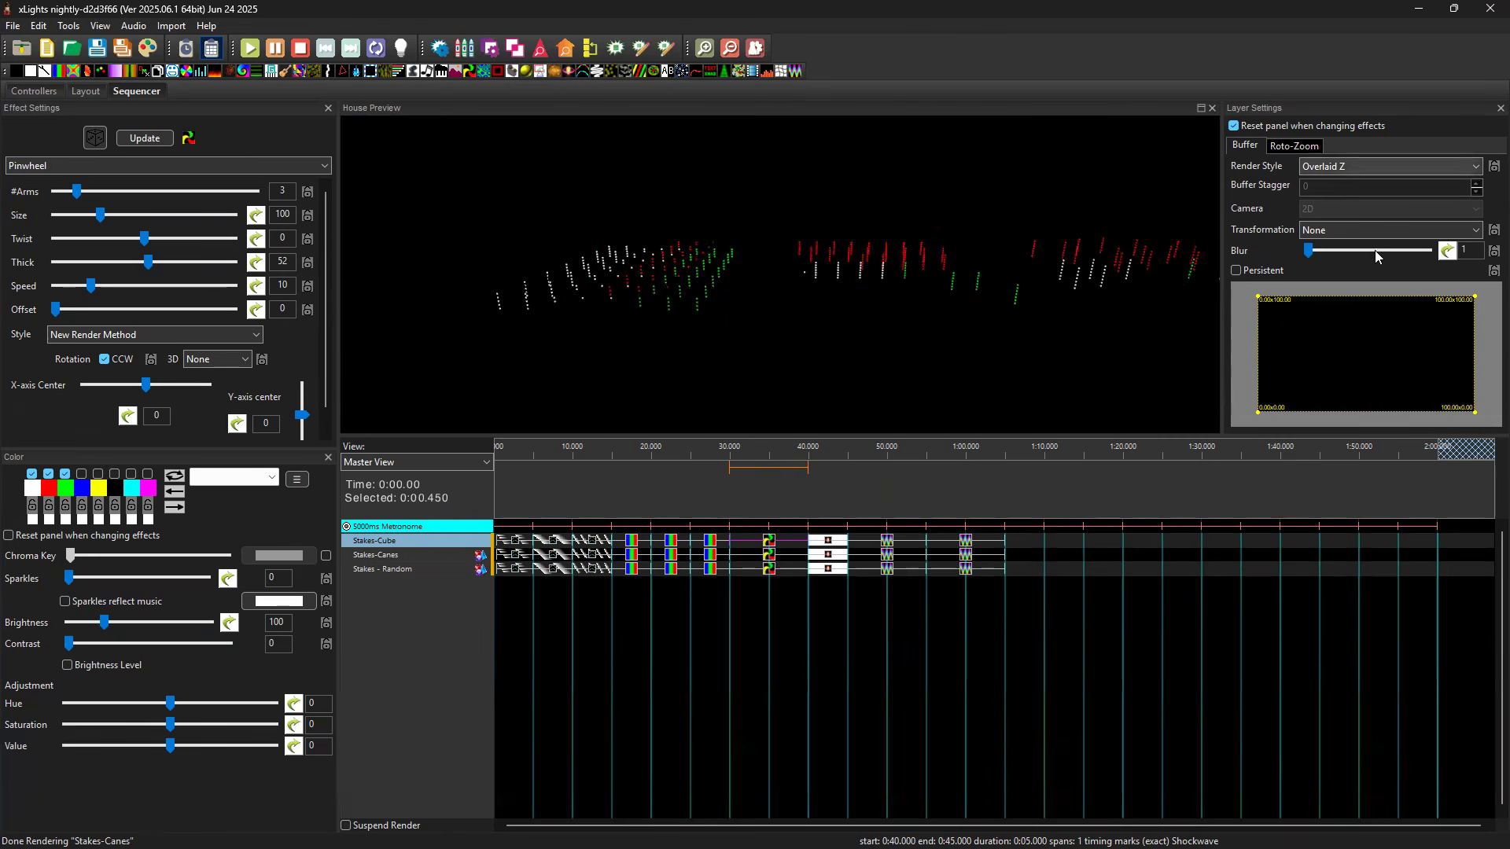
click(1388, 166)
click(1353, 312)
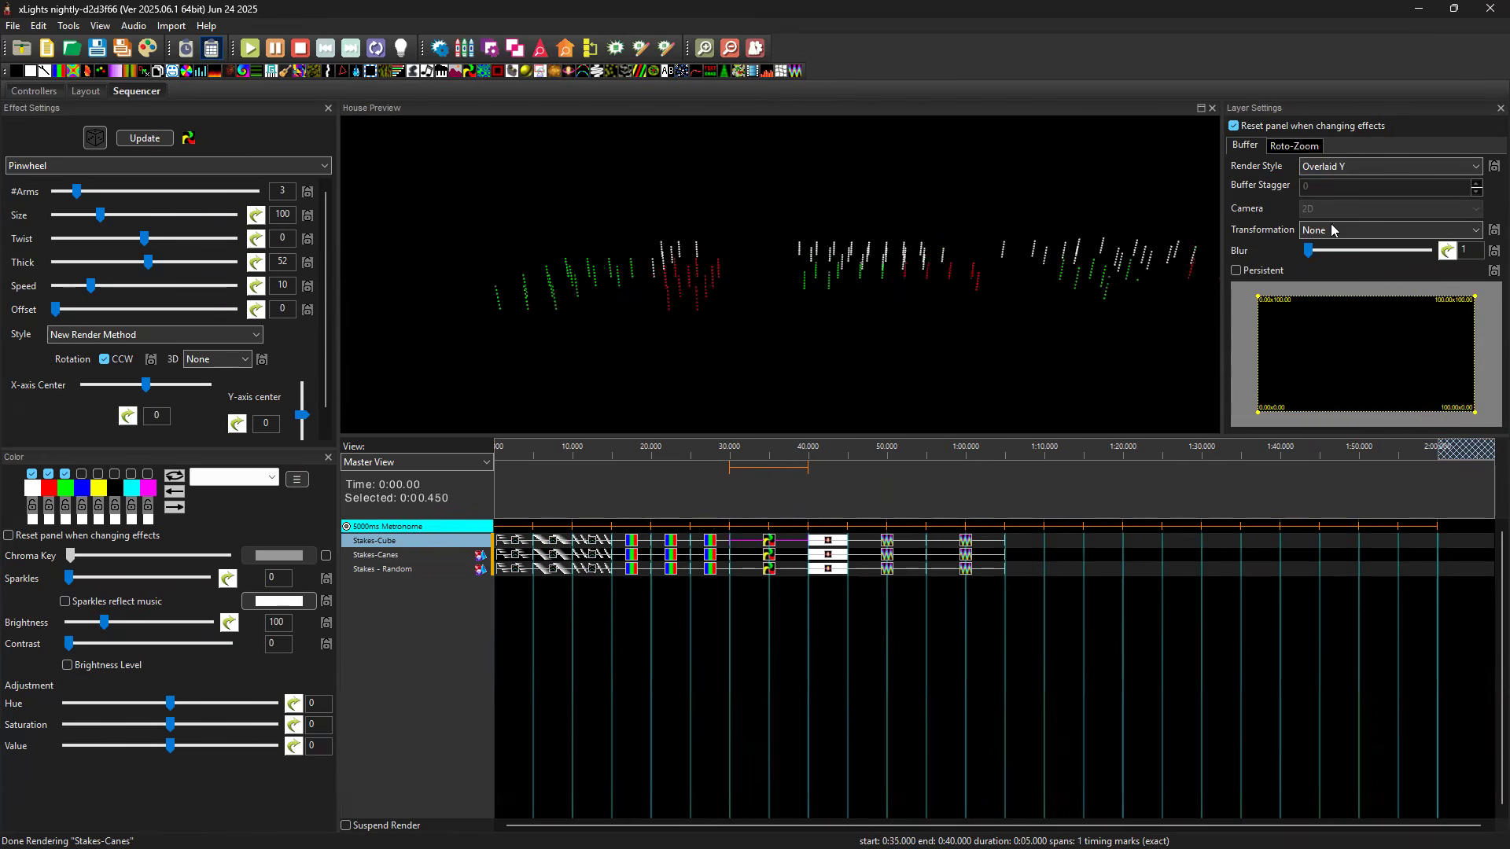
Try the Rotate CC 90 and Rotate CW 90 transformations on the Stakes-Cube Pinwheel effect, and reset the transformation to None.
click(1366, 168)
click(1353, 225)
click(1350, 231)
click(1342, 256)
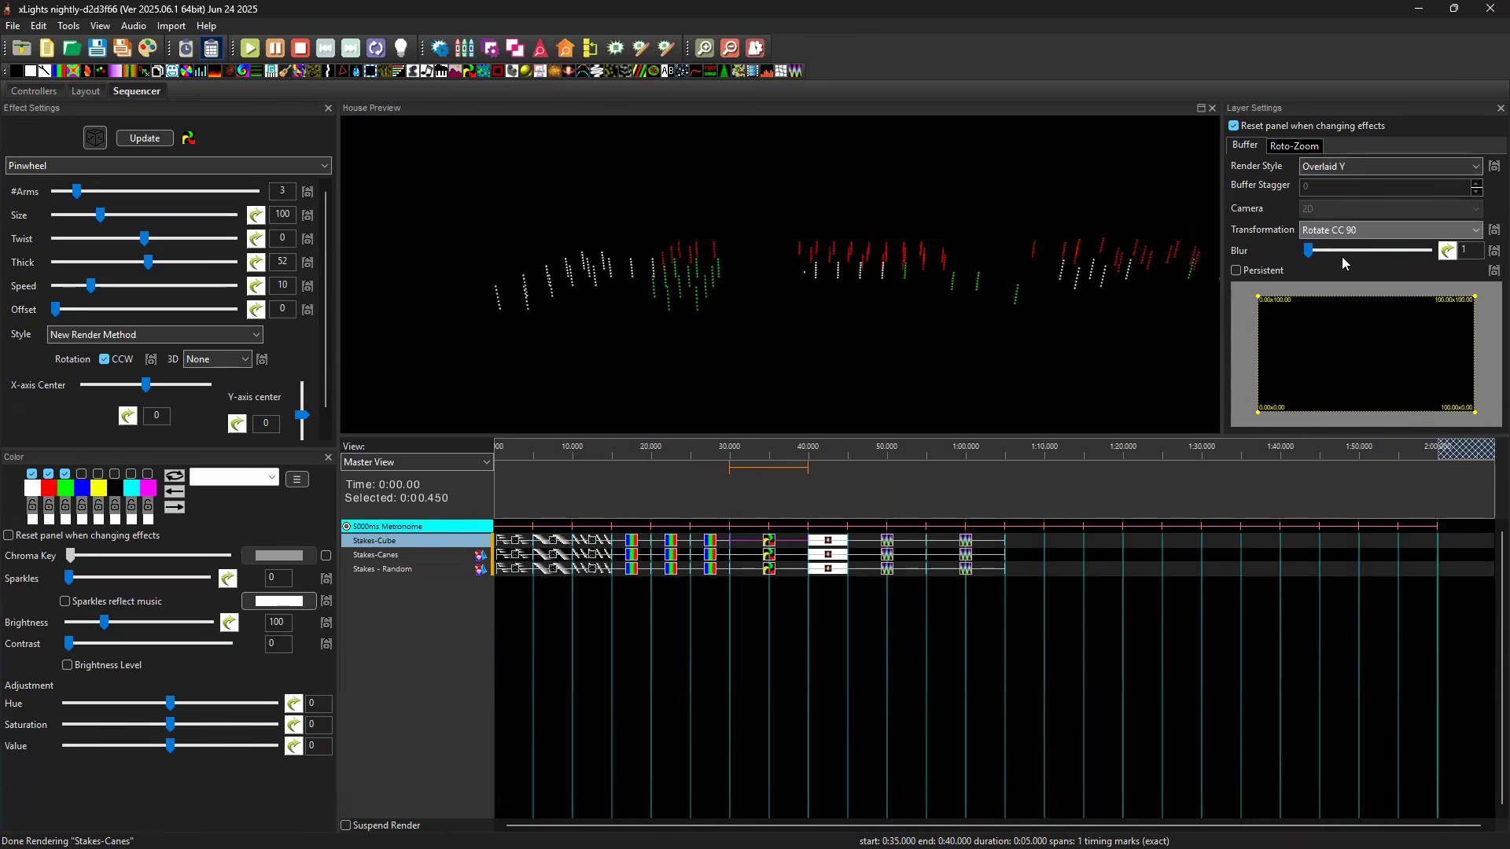
click(1359, 230)
click(1358, 270)
click(1357, 231)
click(1353, 243)
Try Rotate CC 90 on the Stakes-Cube Single Strand effect at 0:05, and set its render style to Per Preview and its transformation to Rotate 180.
click(535, 543)
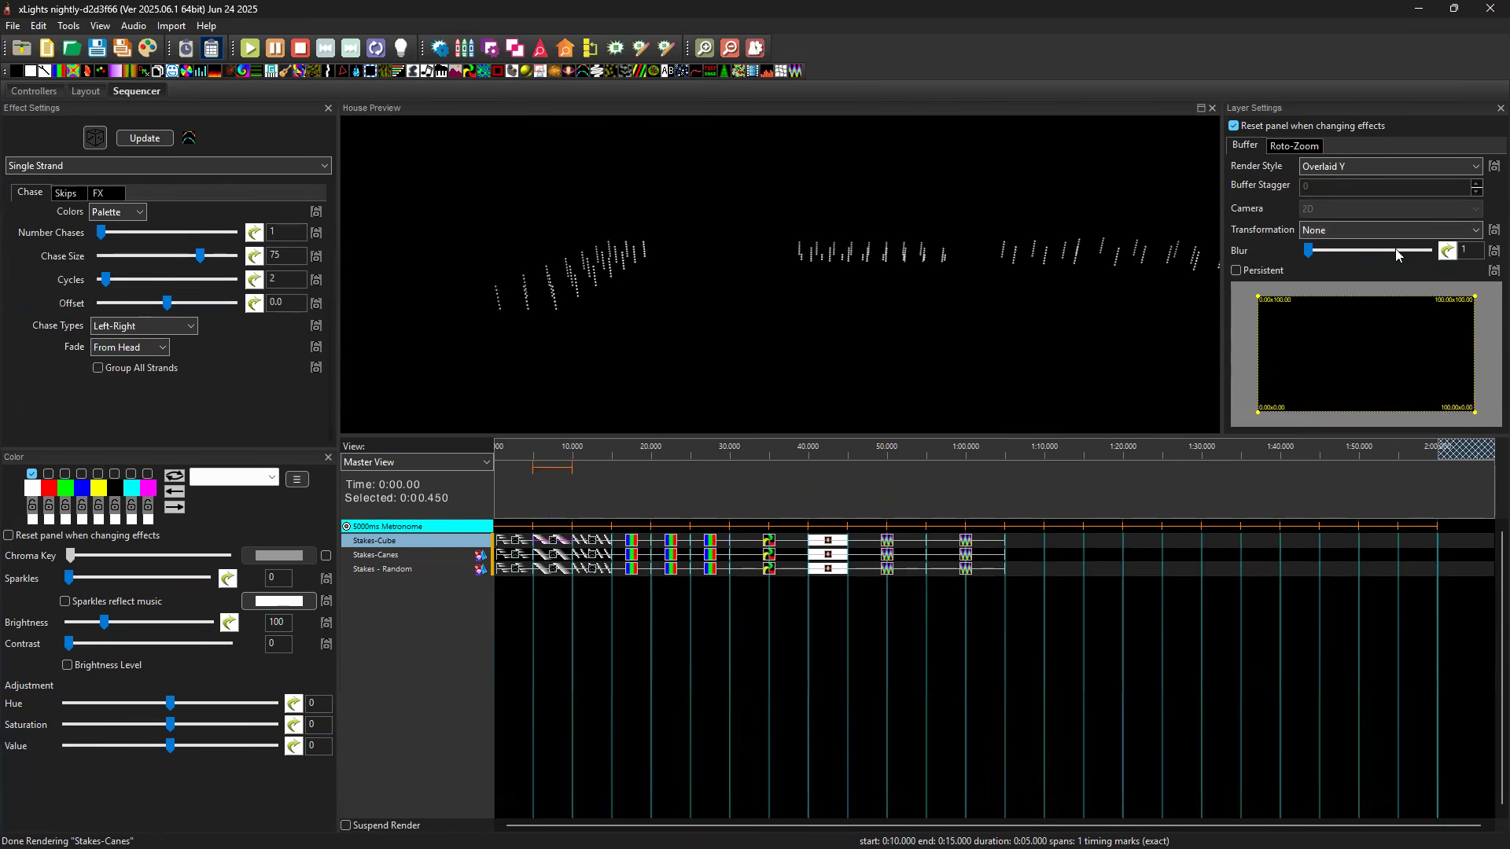
click(1355, 236)
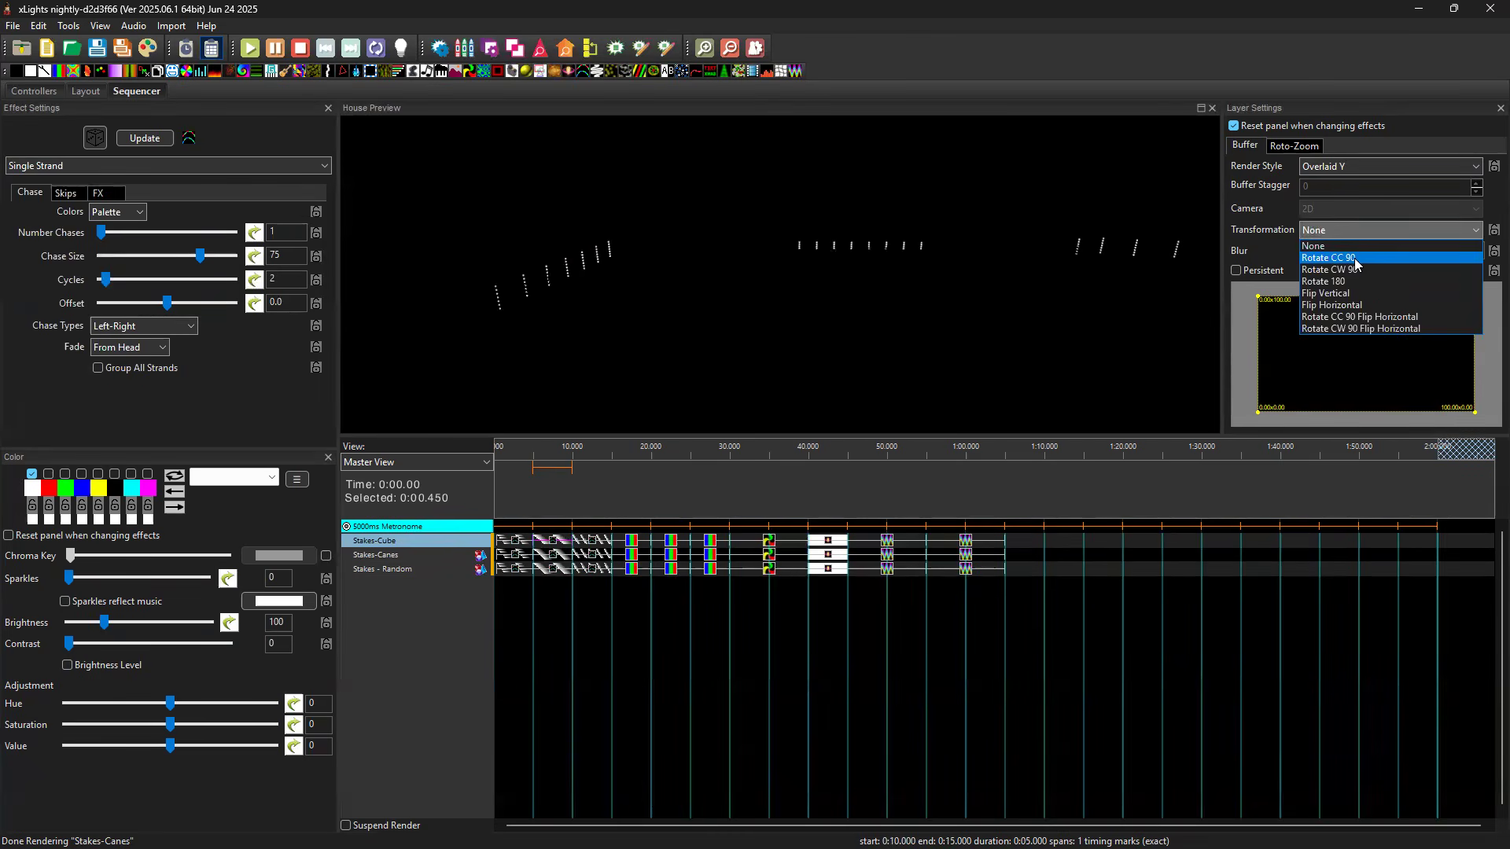
click(1355, 258)
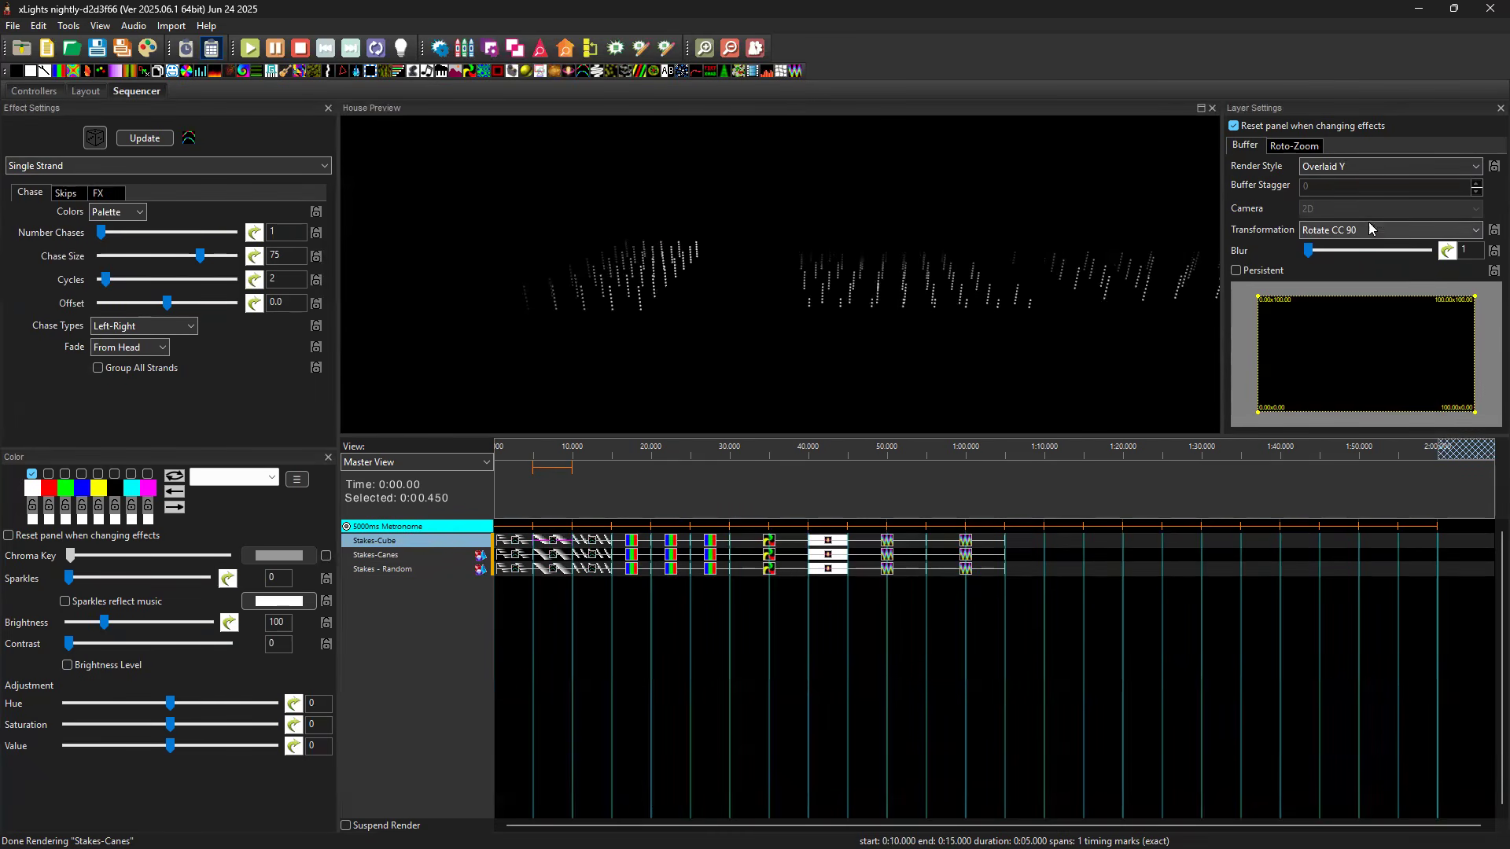
click(1363, 167)
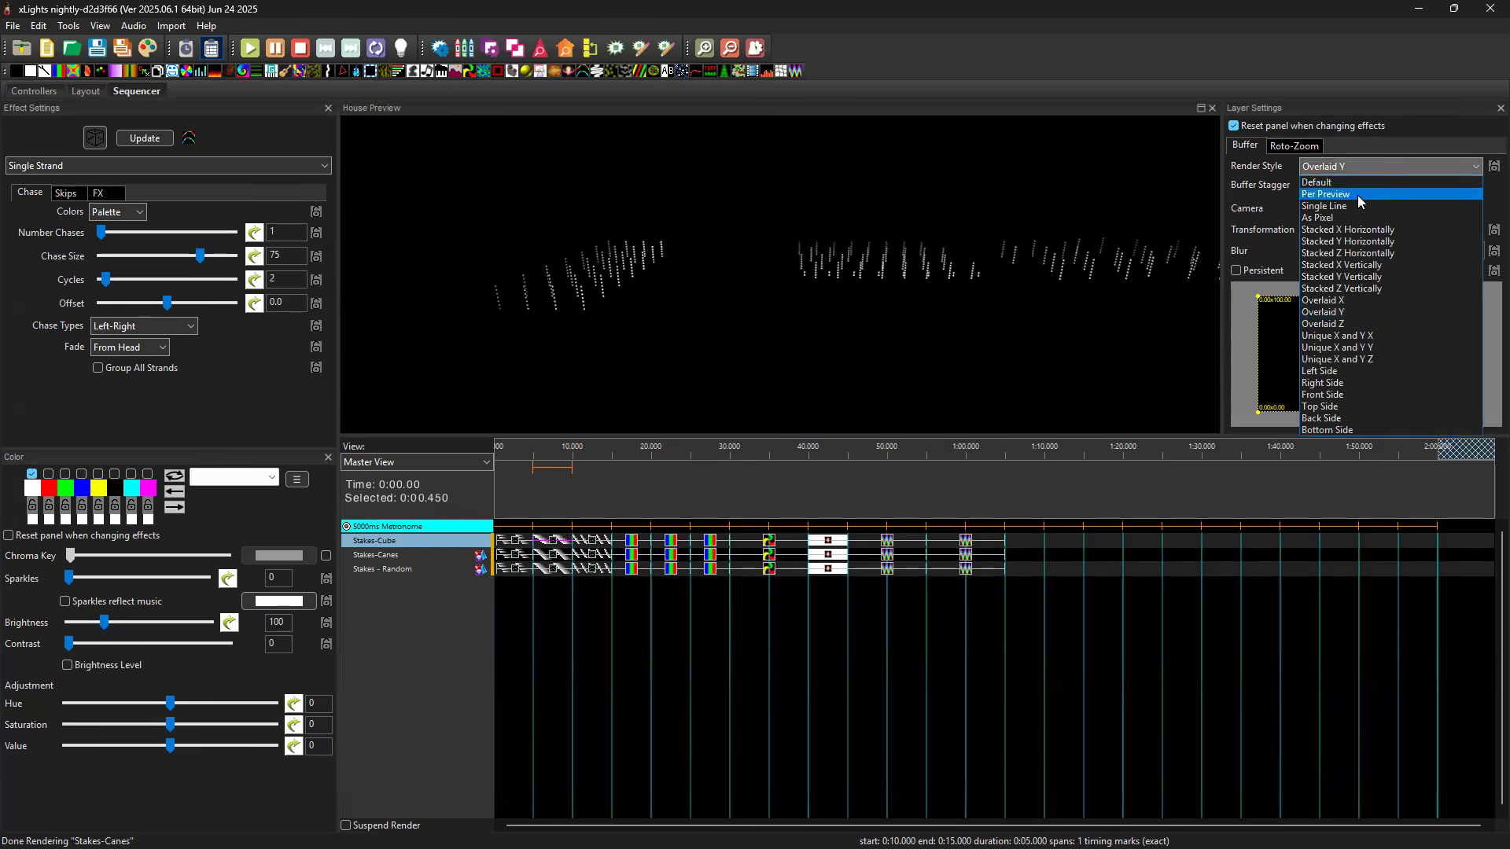
click(1358, 195)
click(1345, 232)
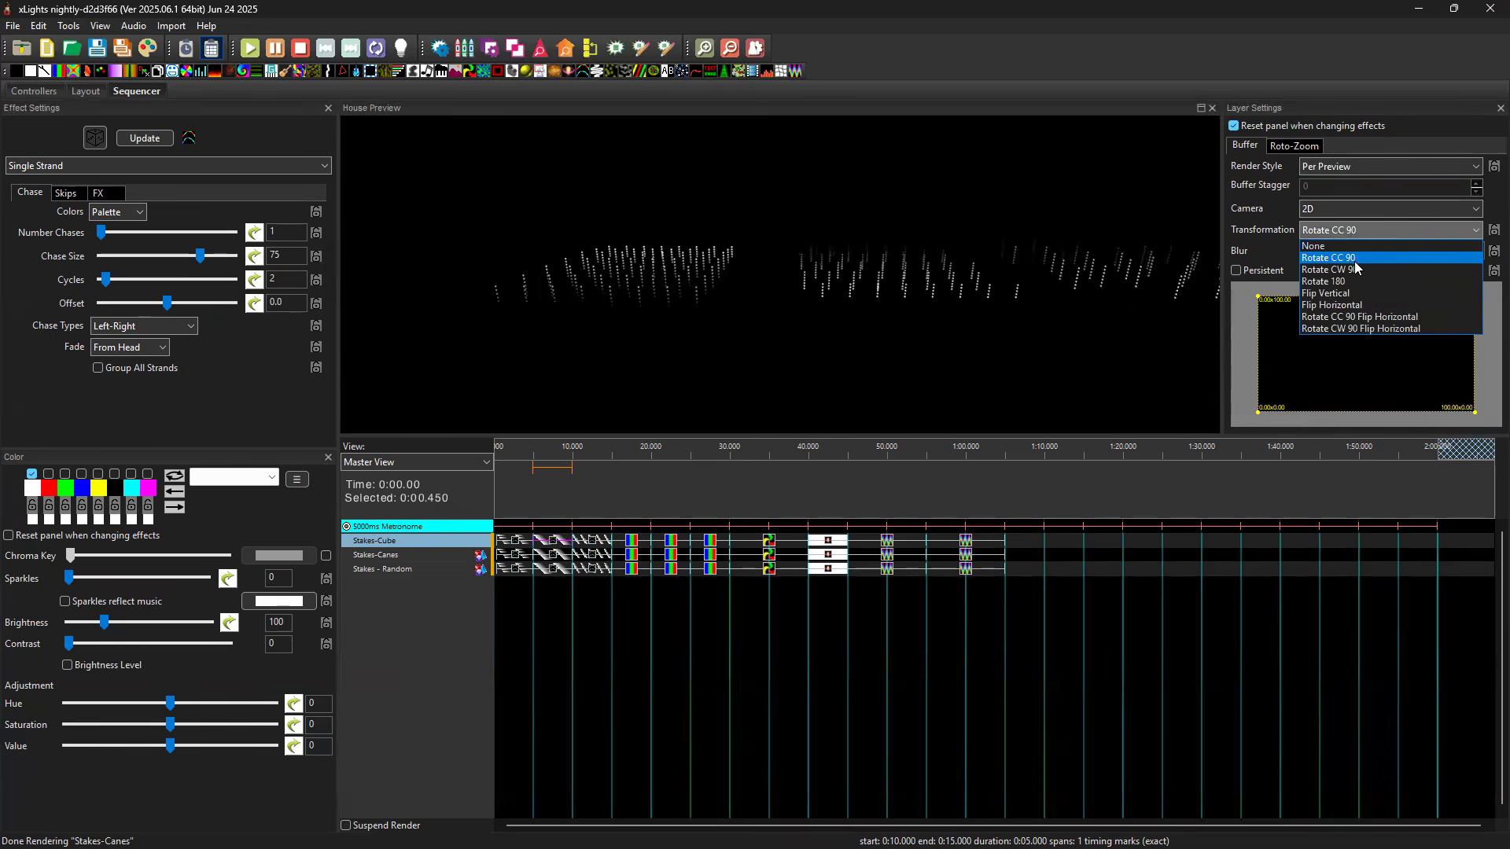
click(1351, 282)
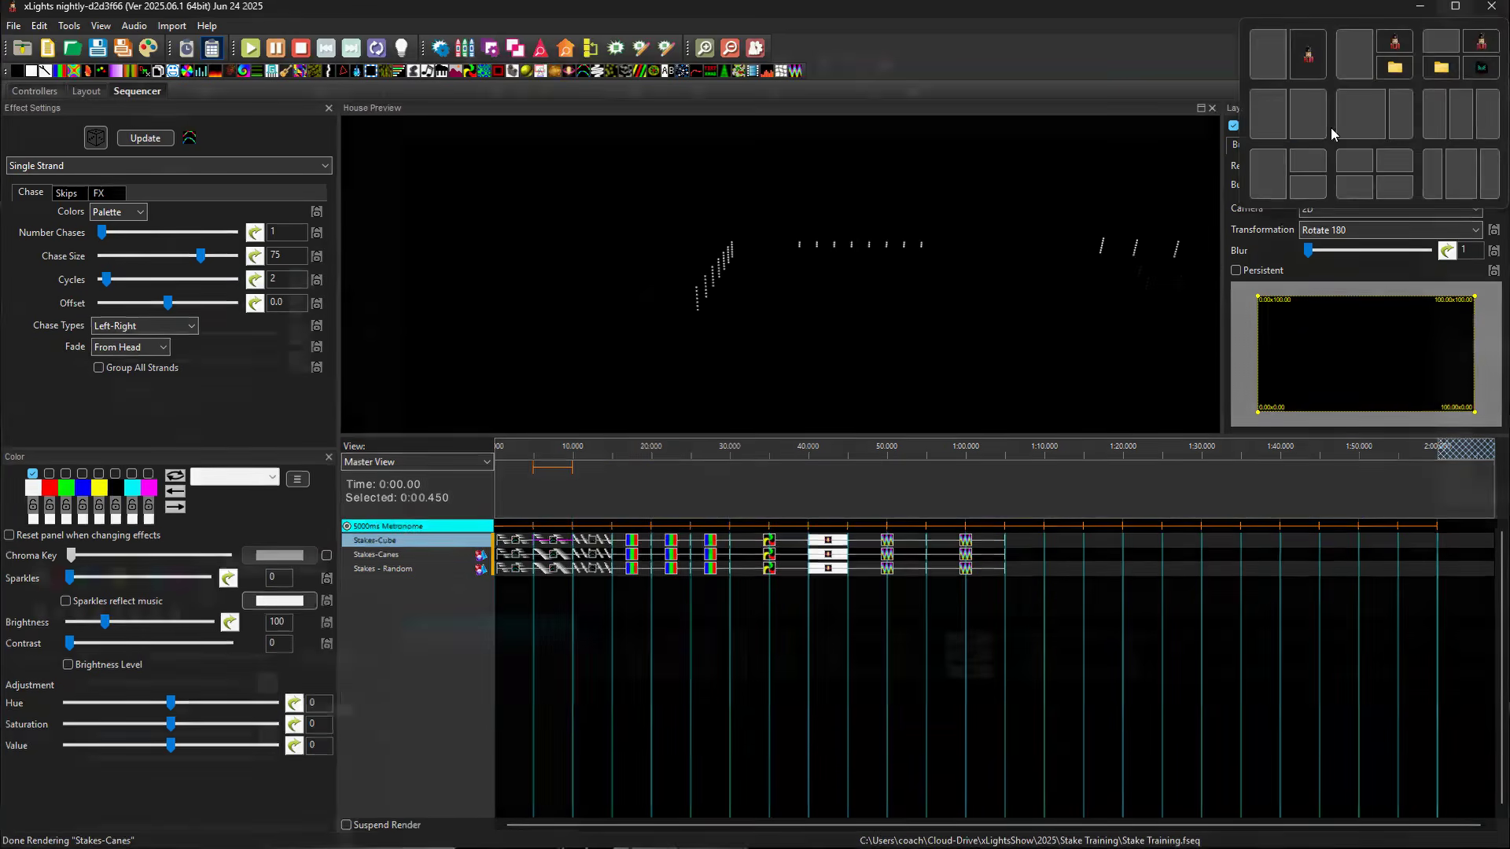
Restore the application window to enlarge its height, and maximize it again.
click(1453, 11)
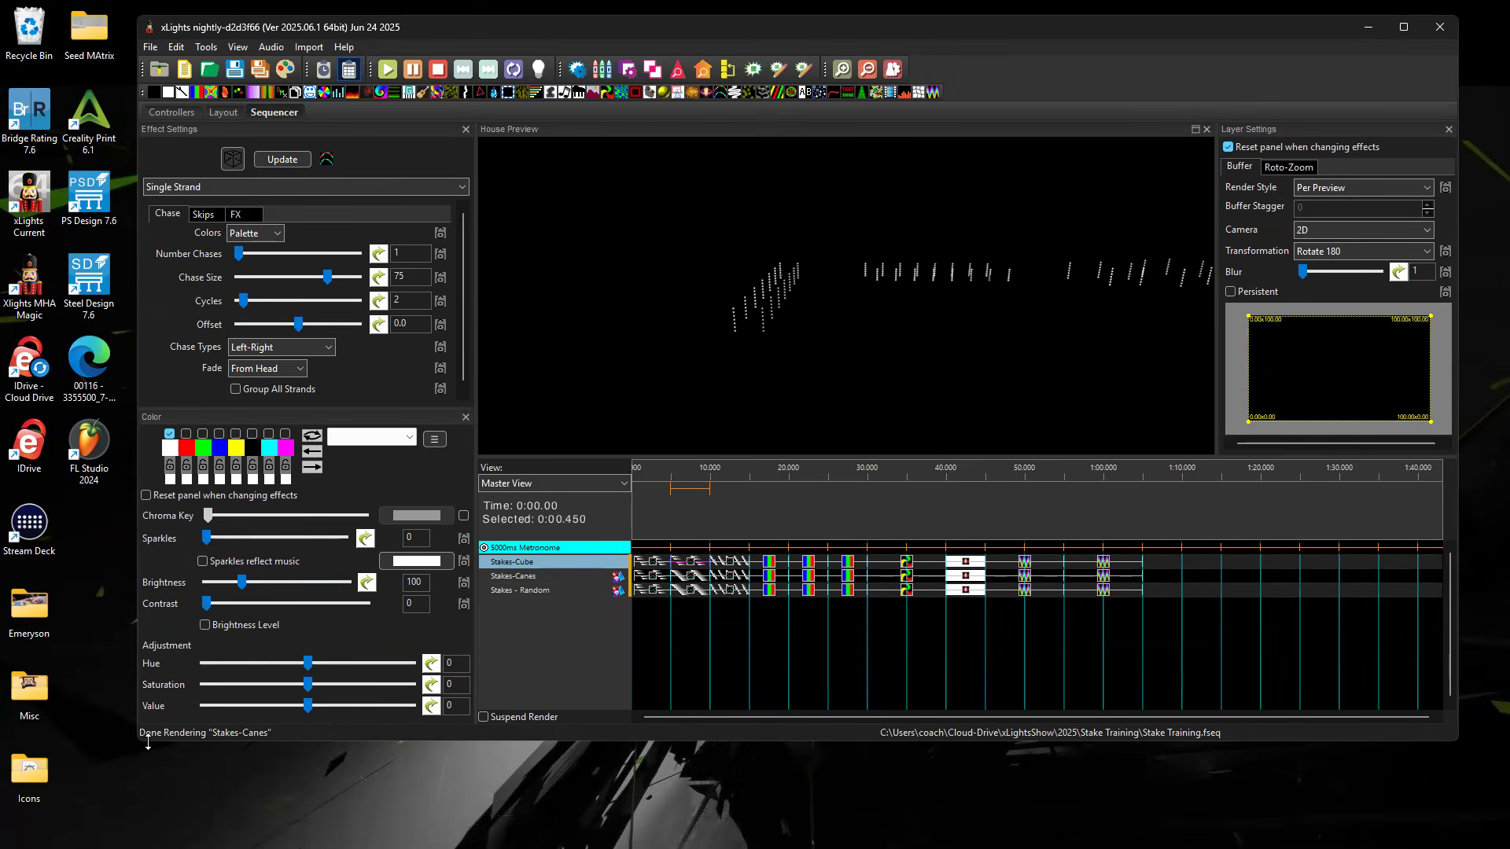
drag(148, 741, 147, 820)
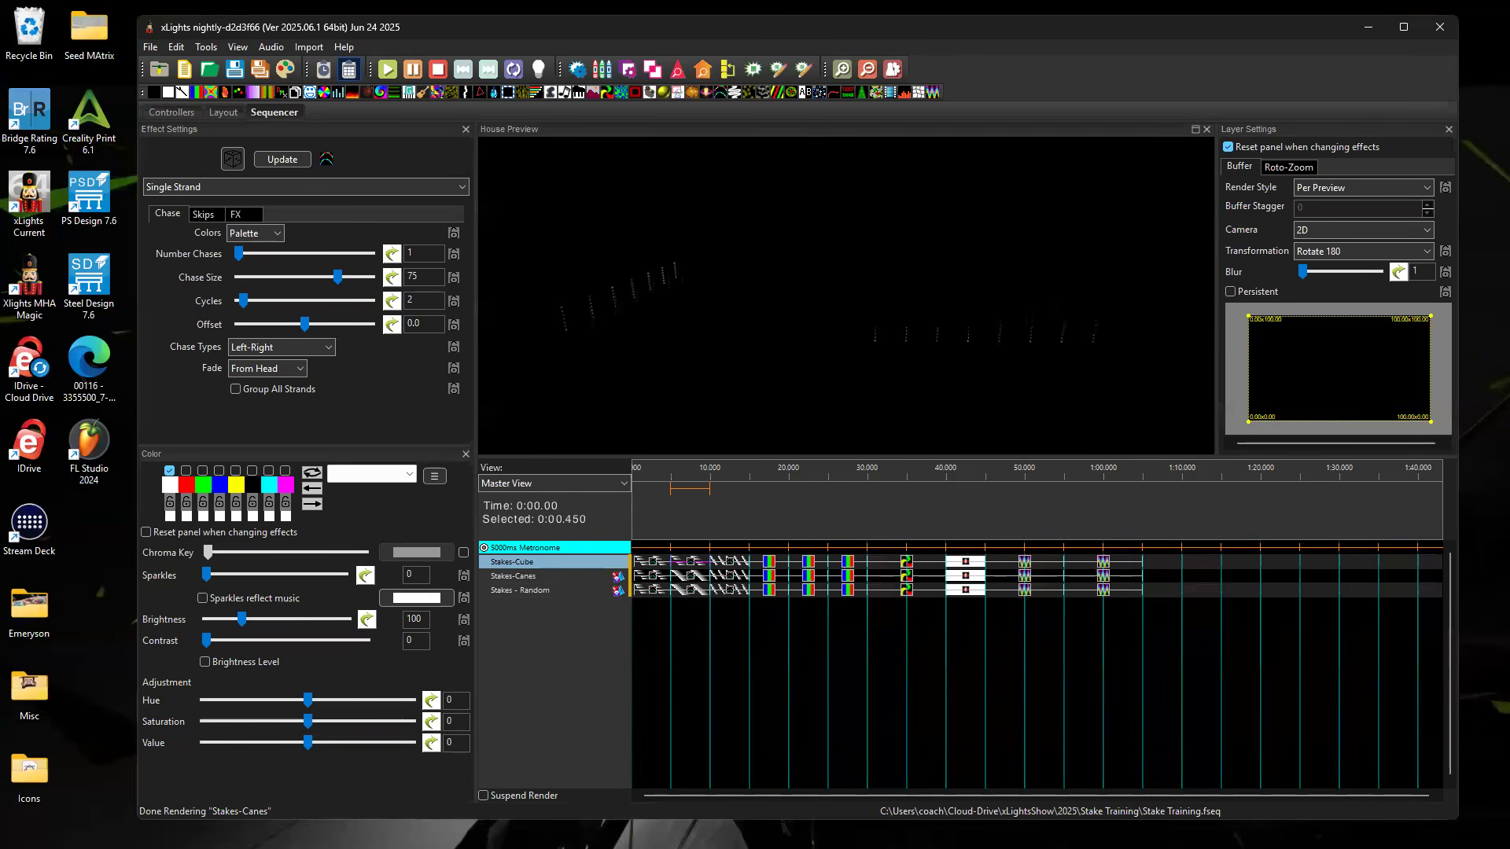
click(1400, 29)
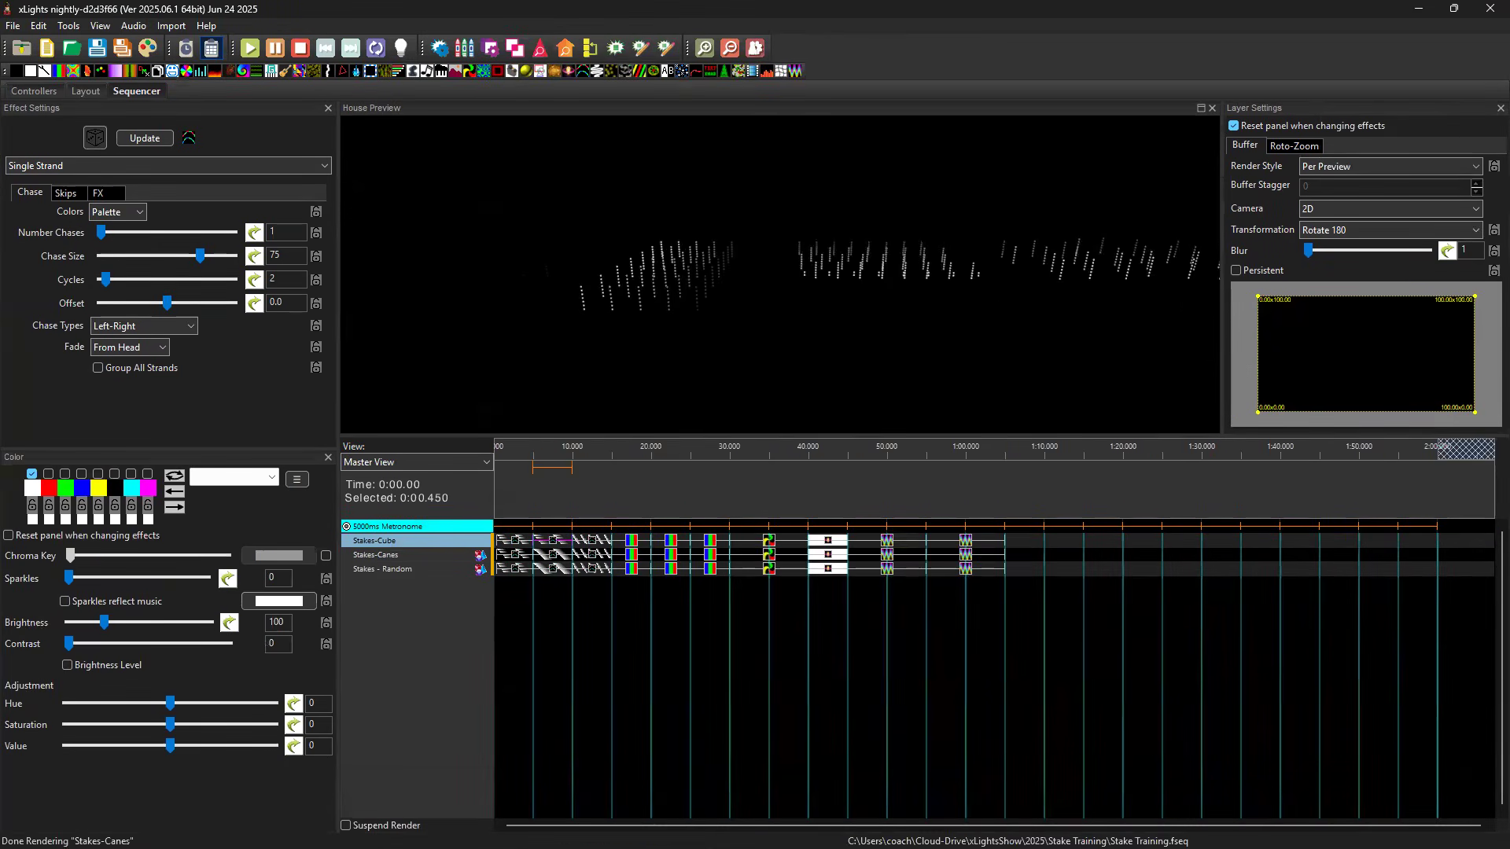